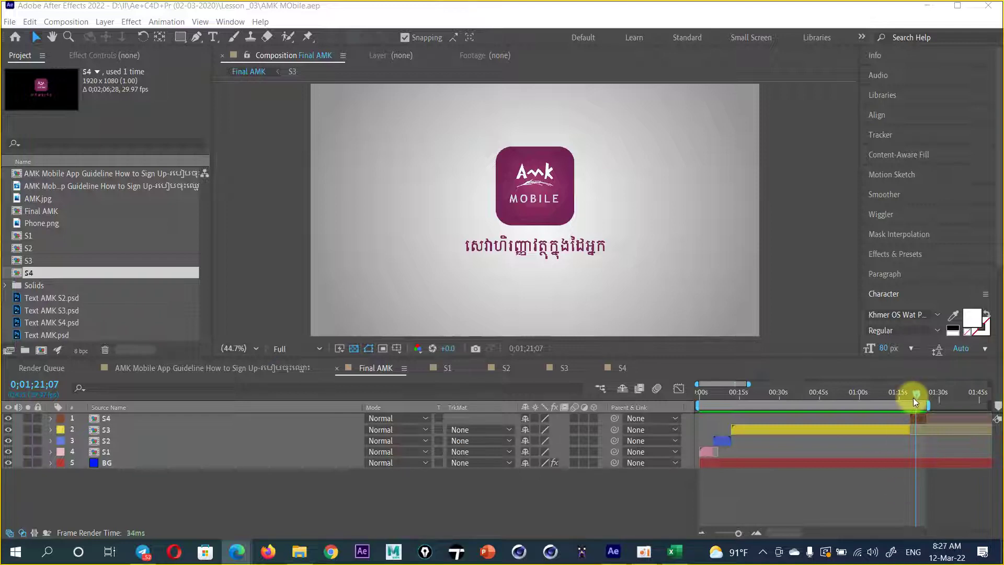
# - Scrub through the Final AMK animation's opening seconds and select the BG layer
pyautogui.moveTo(915, 394); pyautogui.dragTo(711, 409)
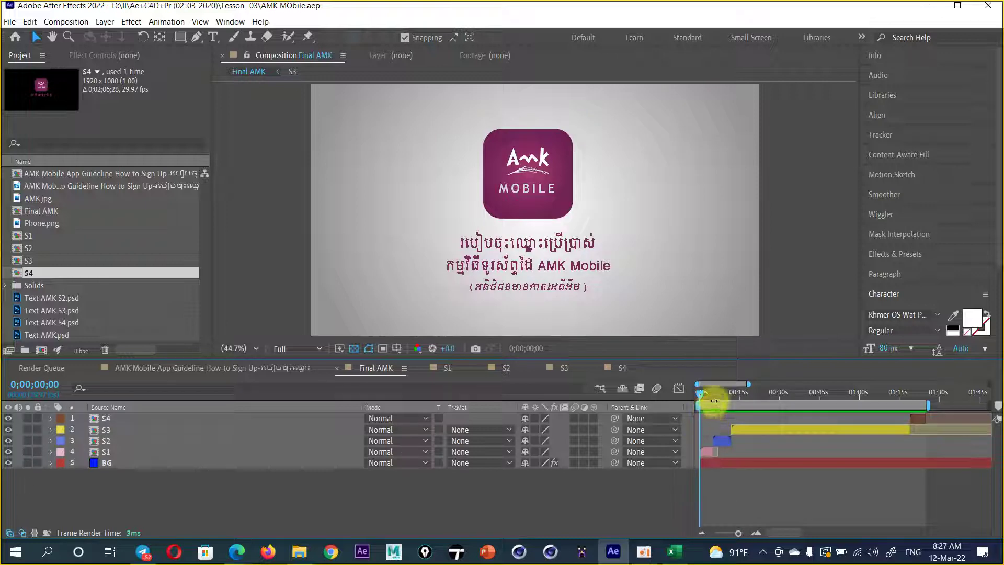
pyautogui.moveTo(698, 392); pyautogui.dragTo(904, 399)
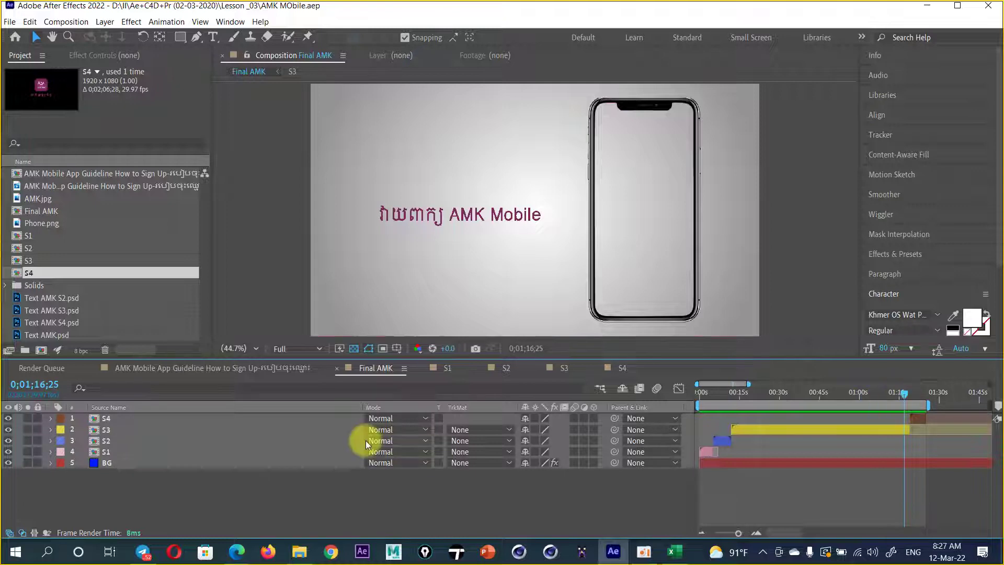
pyautogui.click(95, 462)
# - Open the S1 composition and preview its Text AMK.psd logo and title
pyautogui.doubleClick(107, 450)
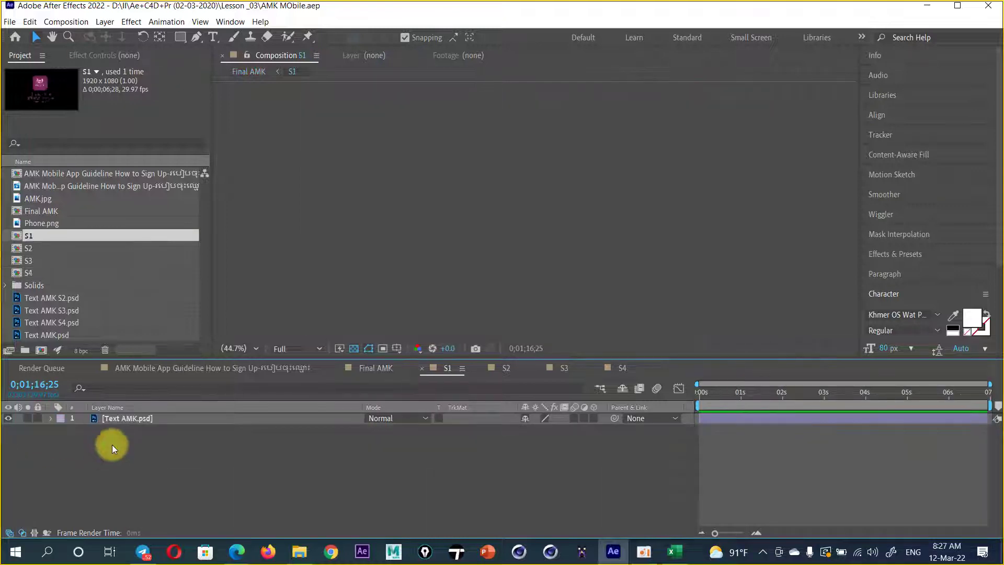
pyautogui.click(139, 416)
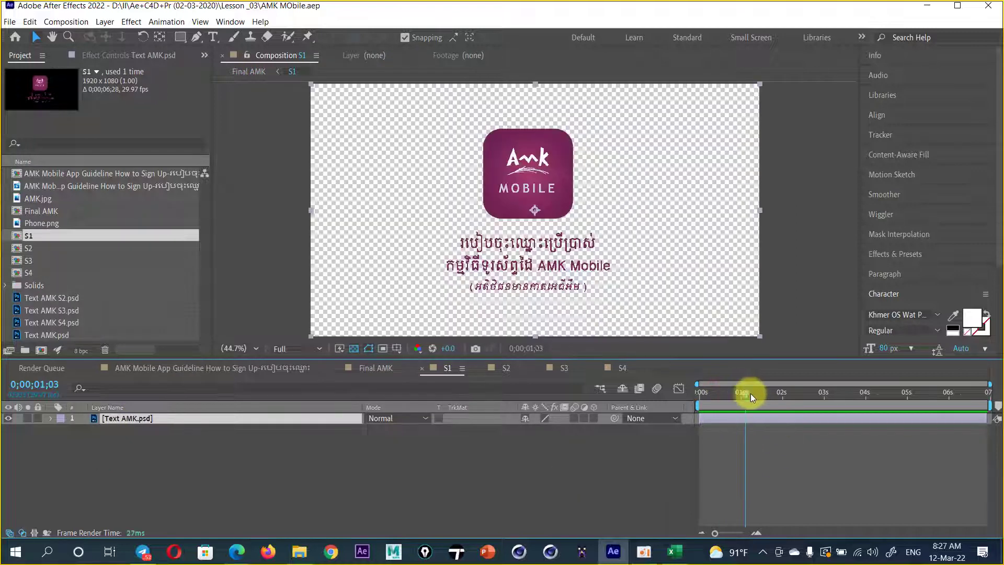
pyautogui.moveTo(723, 396); pyautogui.dragTo(791, 395)
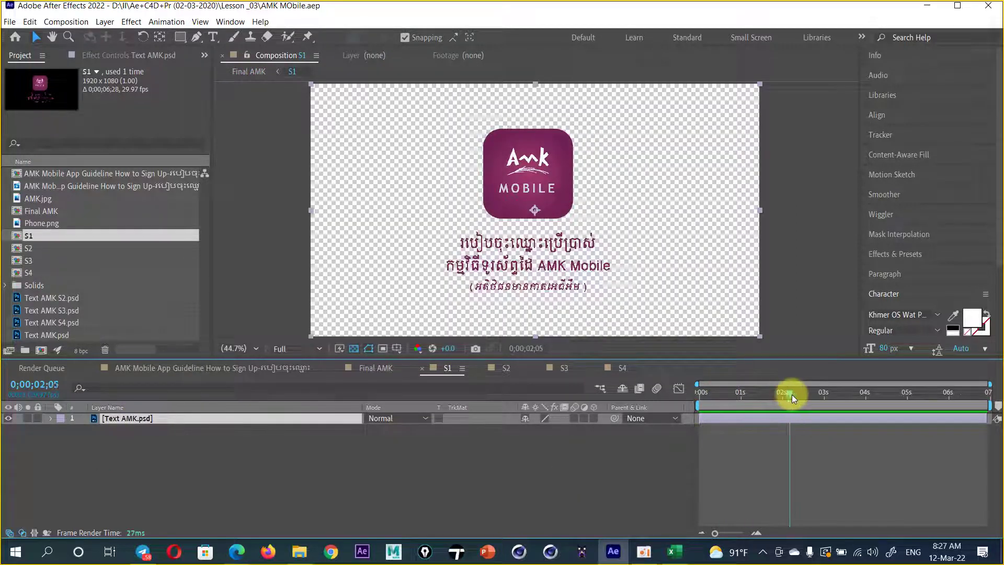
# - Preview the S2 scene from an early frame, then look at the S3 scene
pyautogui.click(506, 369)
pyautogui.click(714, 394)
pyautogui.moveTo(714, 398); pyautogui.dragTo(782, 396)
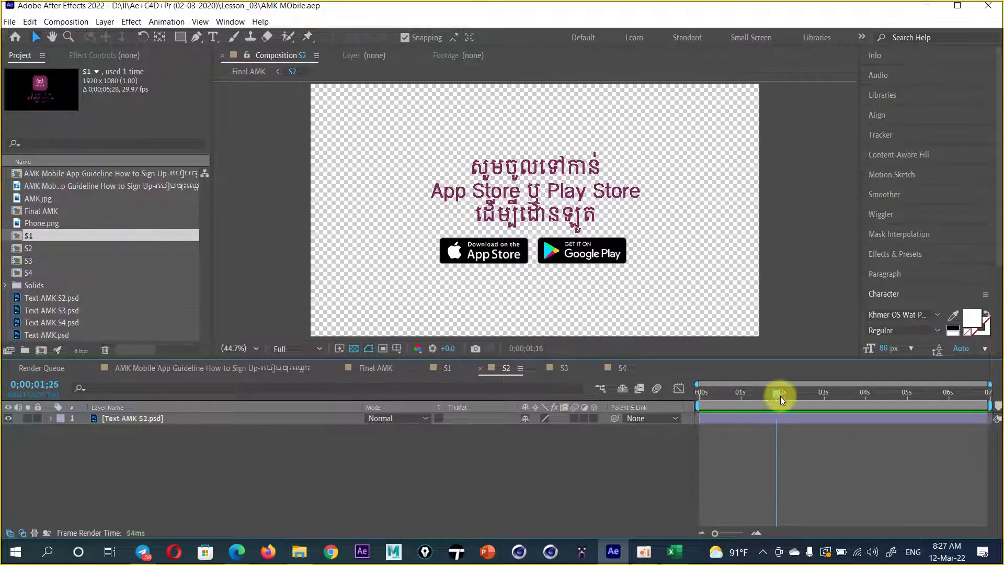
pyautogui.click(563, 368)
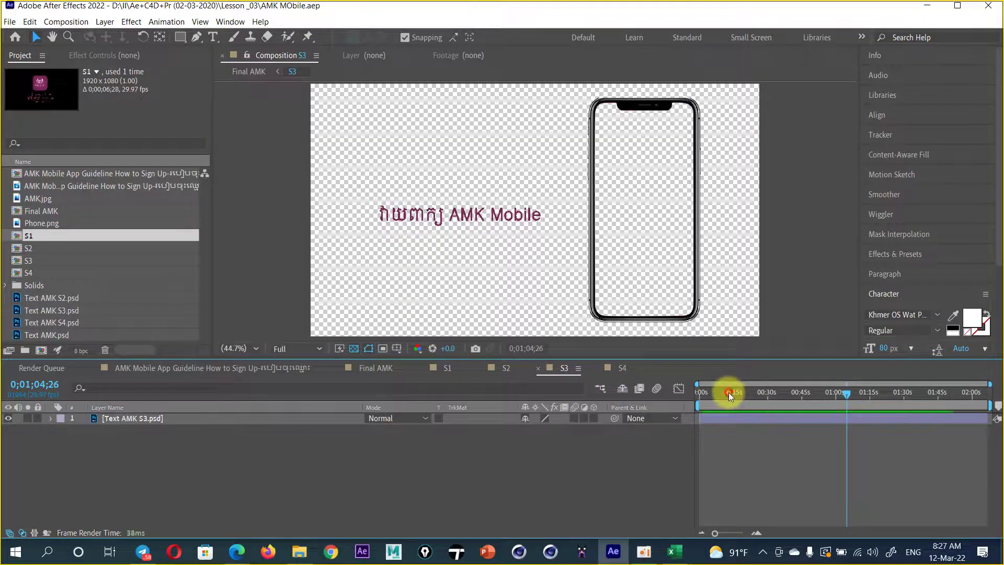
# - Preview the S4 scene's Text AMK S4.psd layer, then return to Final AMK
pyautogui.click(622, 368)
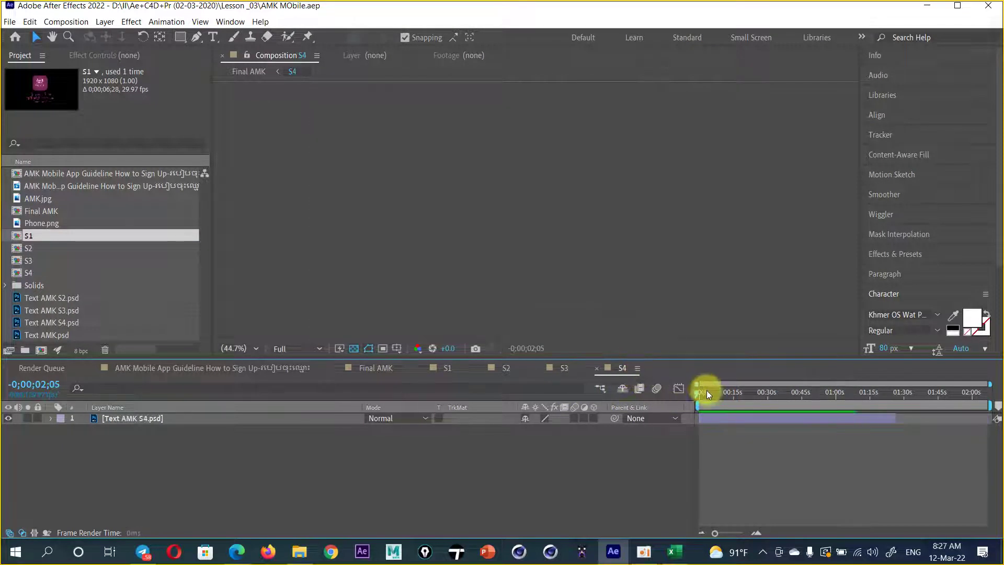
pyautogui.moveTo(747, 396); pyautogui.dragTo(767, 397)
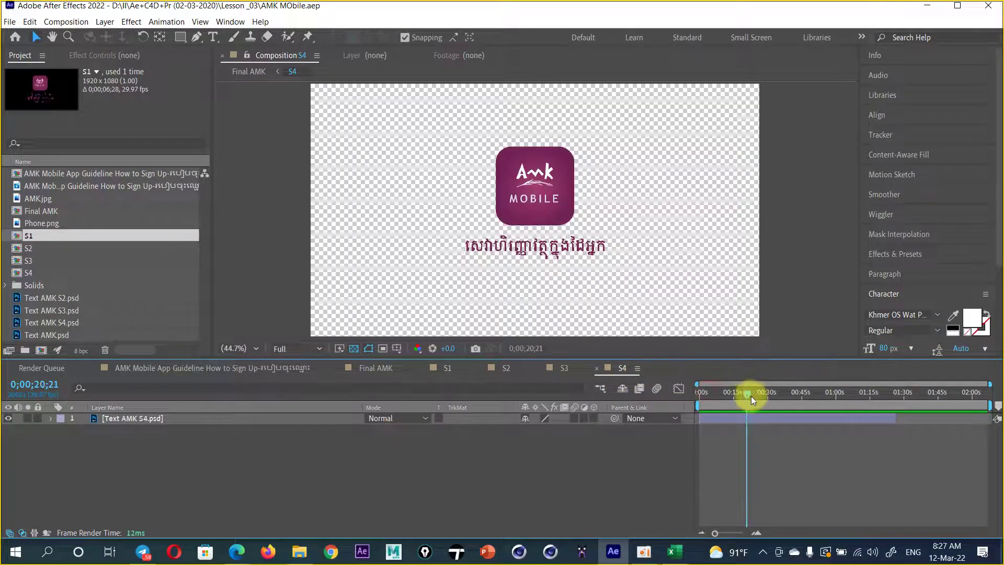
pyautogui.click(897, 419)
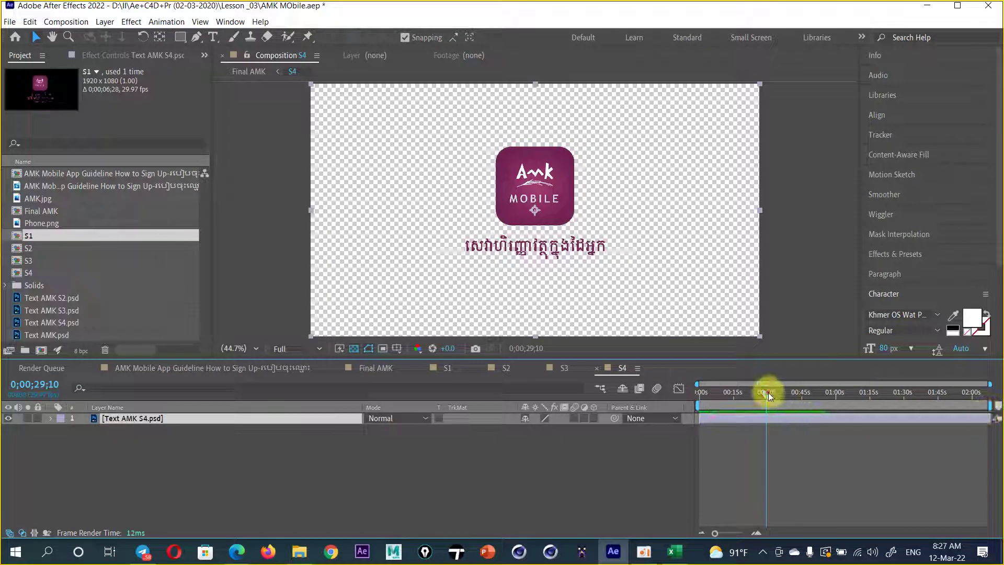
pyautogui.moveTo(766, 392); pyautogui.dragTo(690, 400)
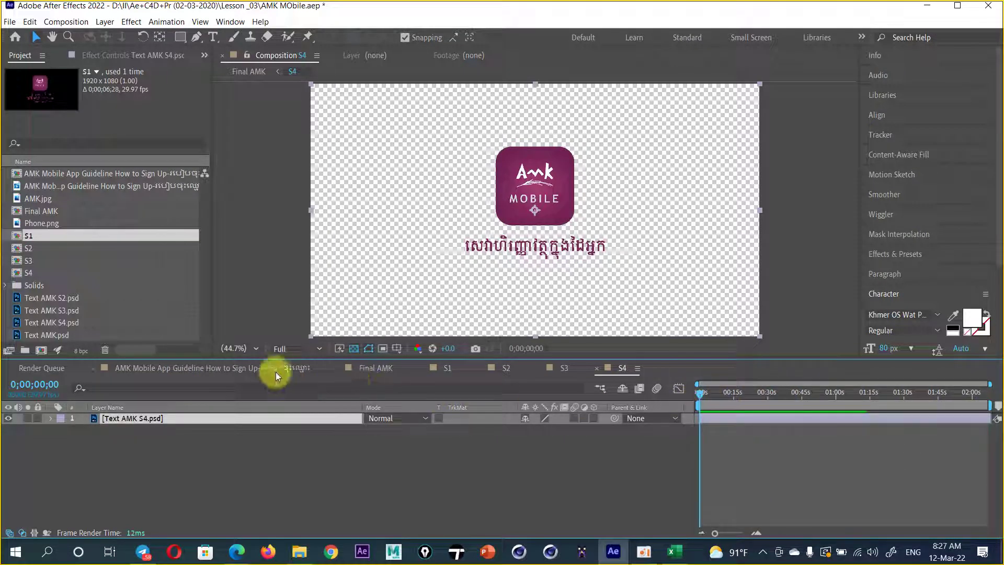
pyautogui.click(381, 374)
# - Select the S1 layer, then the BG layer, in the Final AMK timeline
pyautogui.click(707, 452)
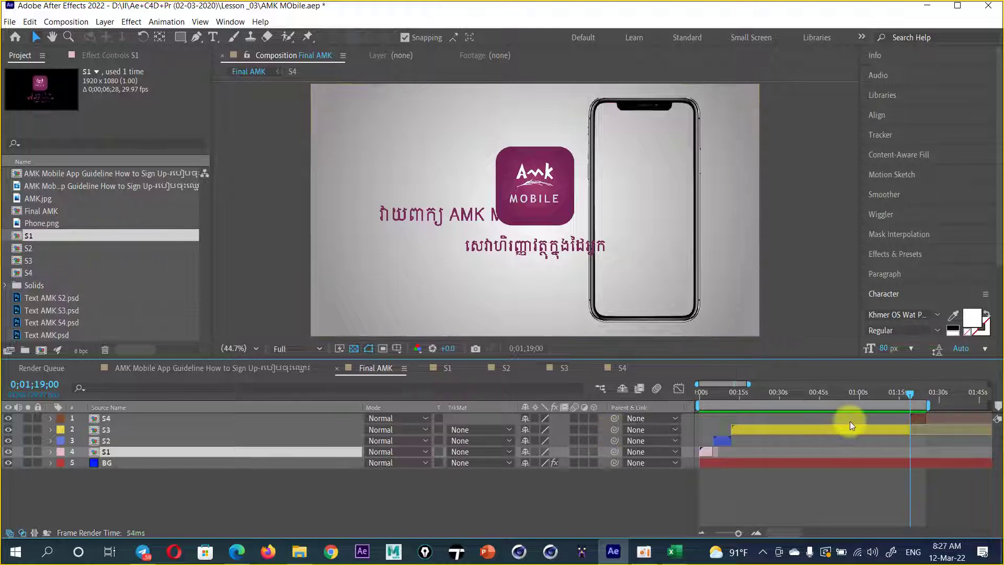
pyautogui.click(111, 466)
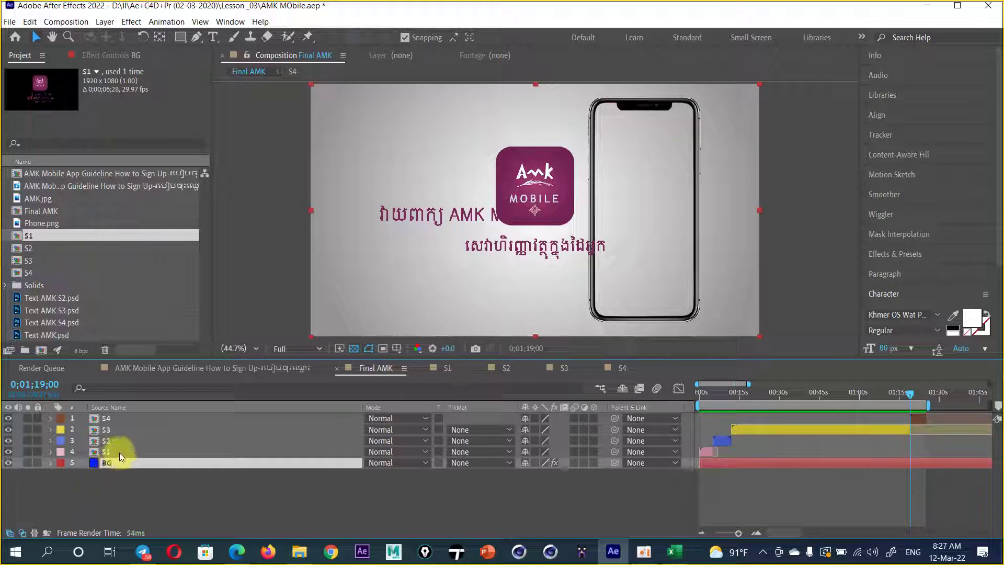
# - Open the AMK Mobile App Guideline reference comp and play it from the start
pyautogui.click(184, 369)
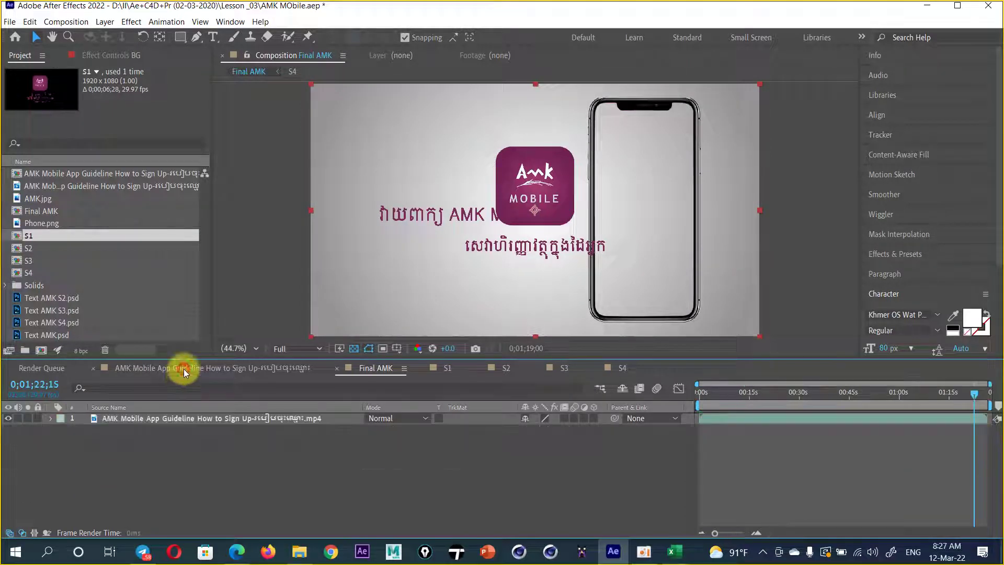
pyautogui.moveTo(777, 393); pyautogui.dragTo(679, 397)
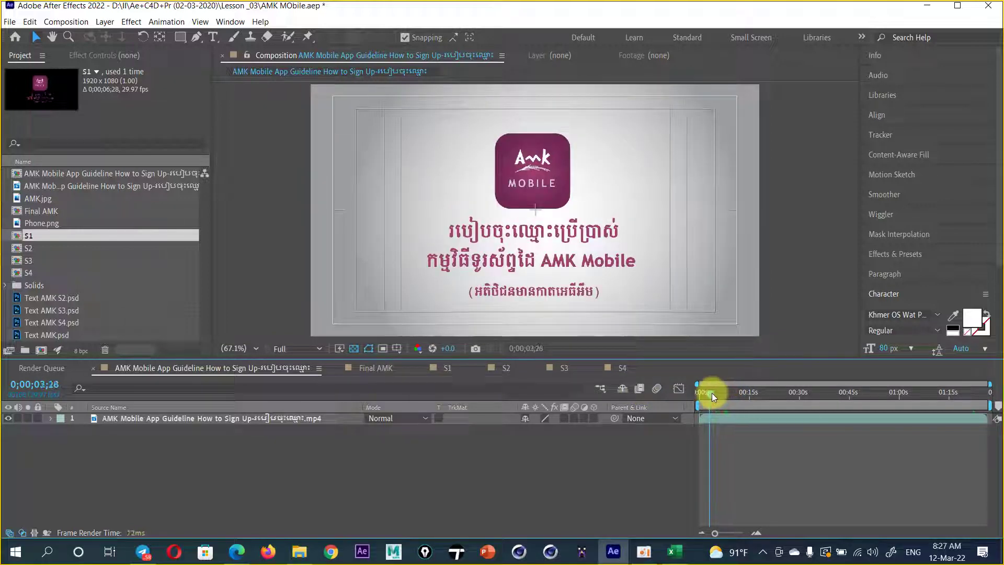
pyautogui.press('=')
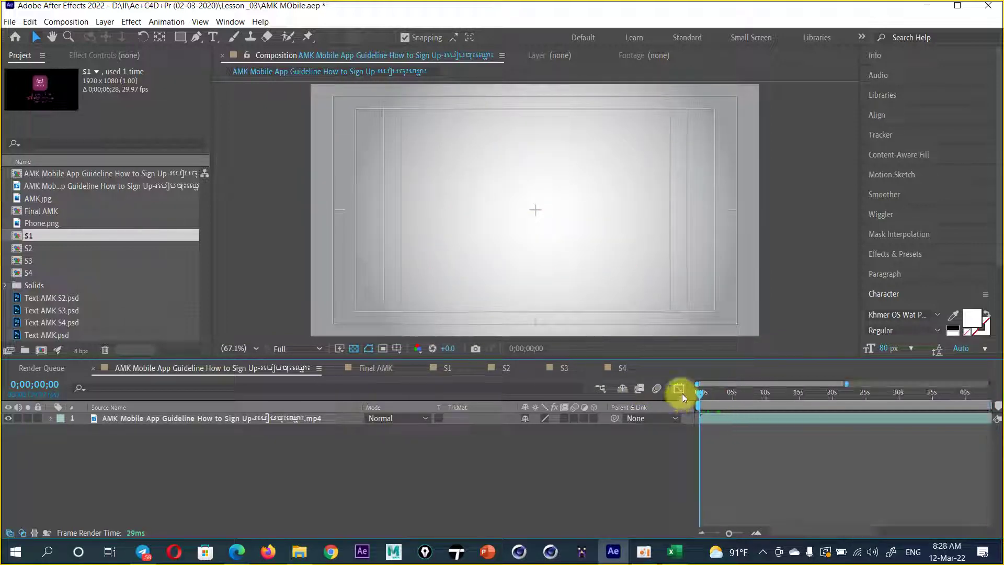
pyautogui.press('space')
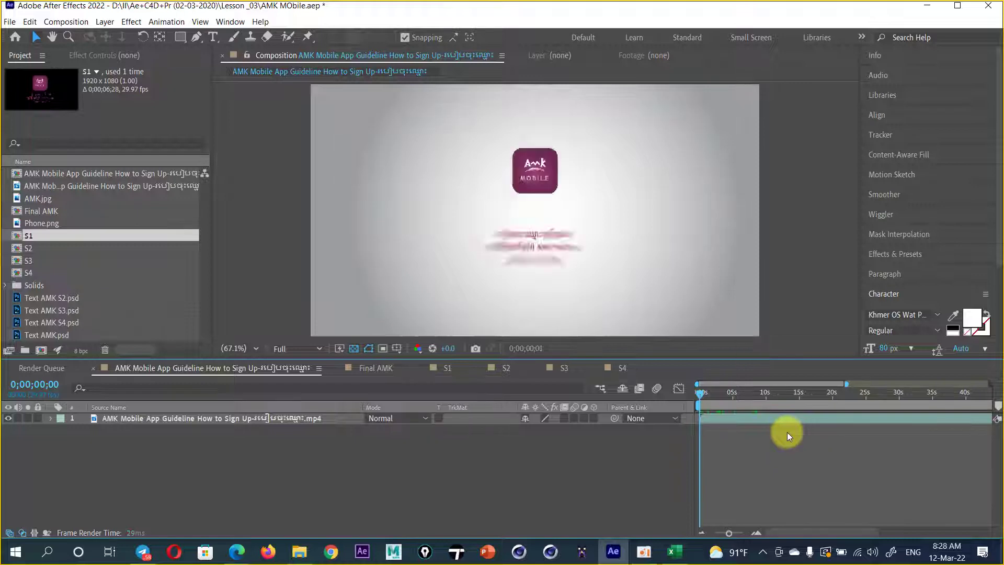
pyautogui.moveTo(708, 393); pyautogui.dragTo(694, 395)
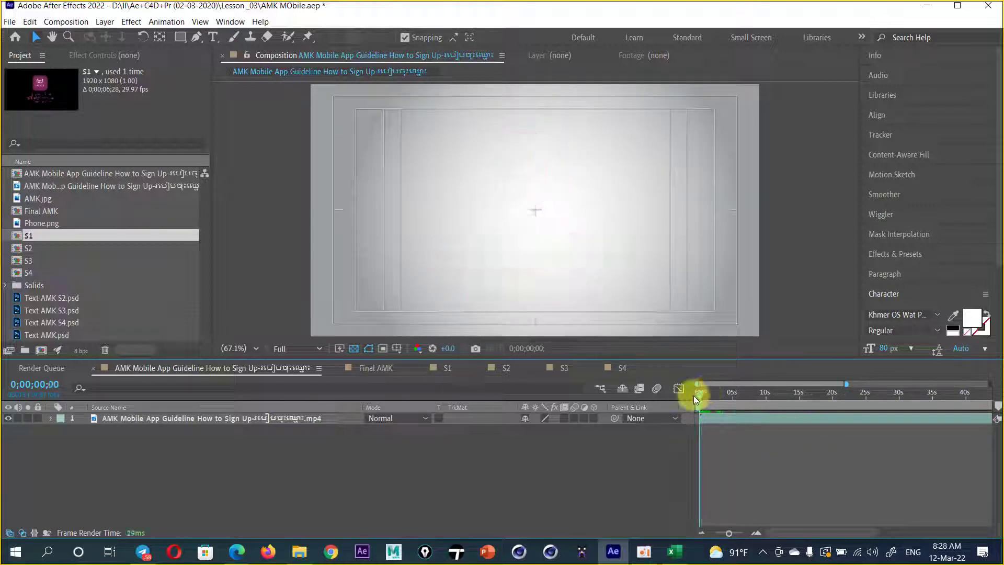
# - Adjust the timeline zoom and enlarge the viewer to watch the title's first frames
pyautogui.press('=')
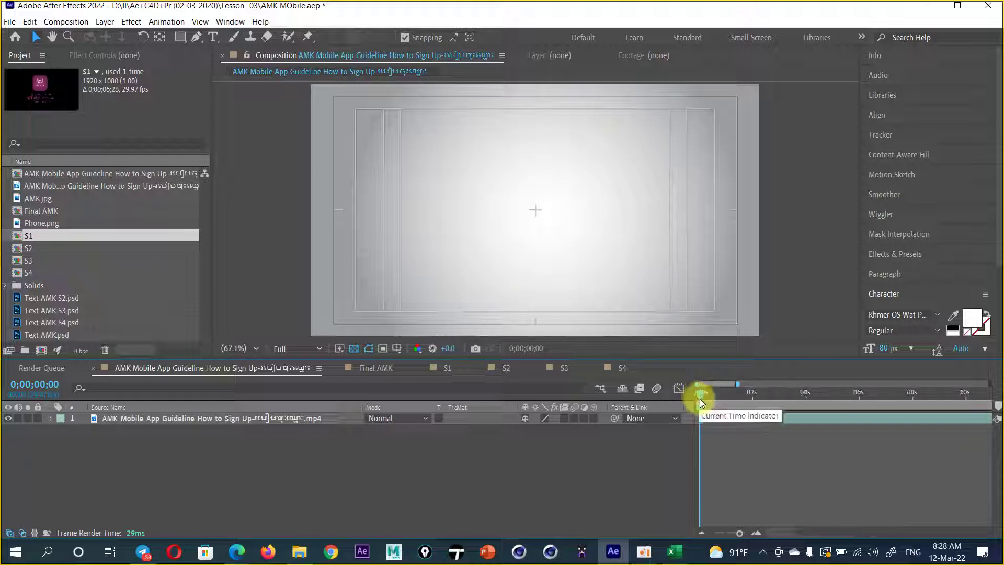
pyautogui.press('-')
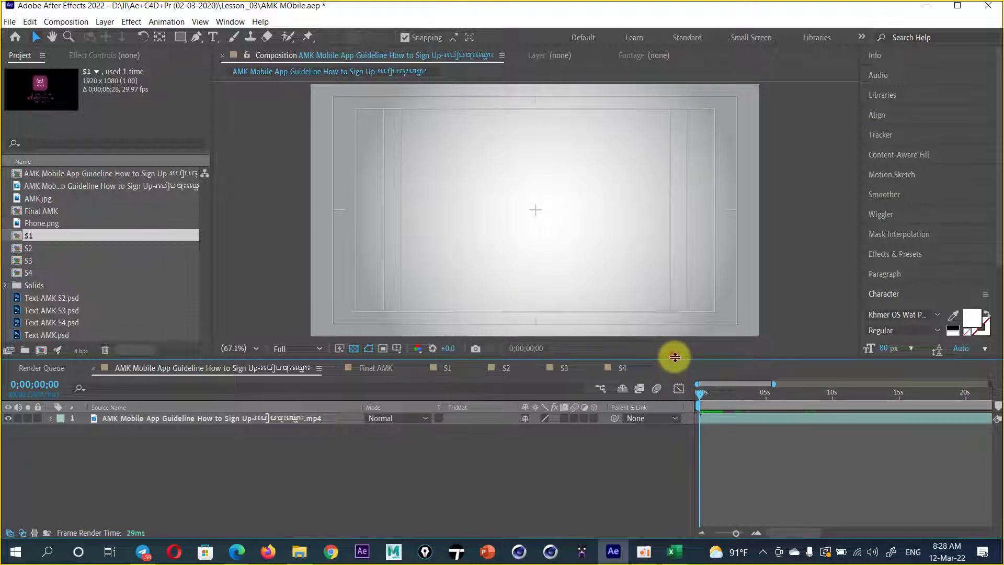
pyautogui.moveTo(672, 356); pyautogui.dragTo(672, 378)
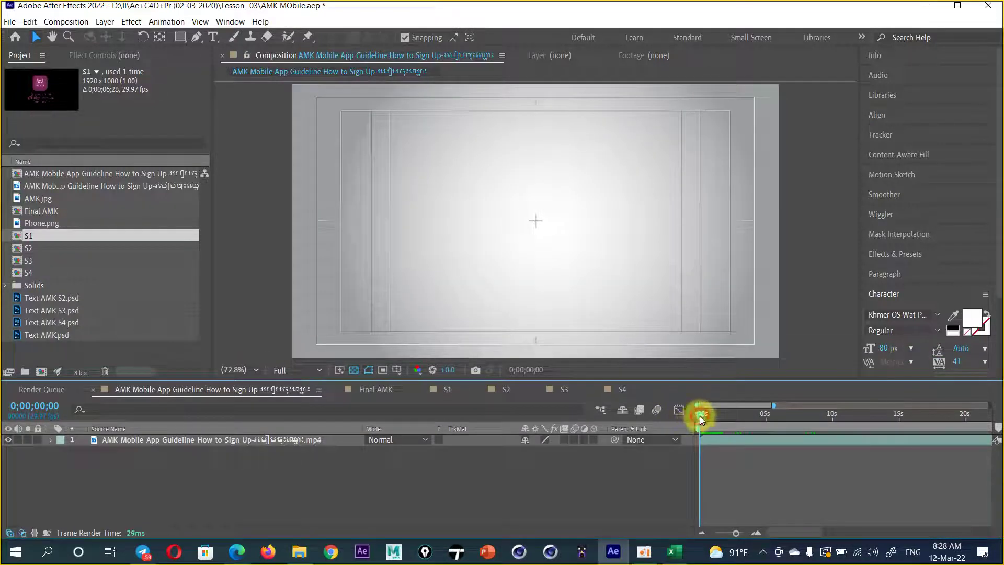
pyautogui.moveTo(699, 418); pyautogui.dragTo(697, 416)
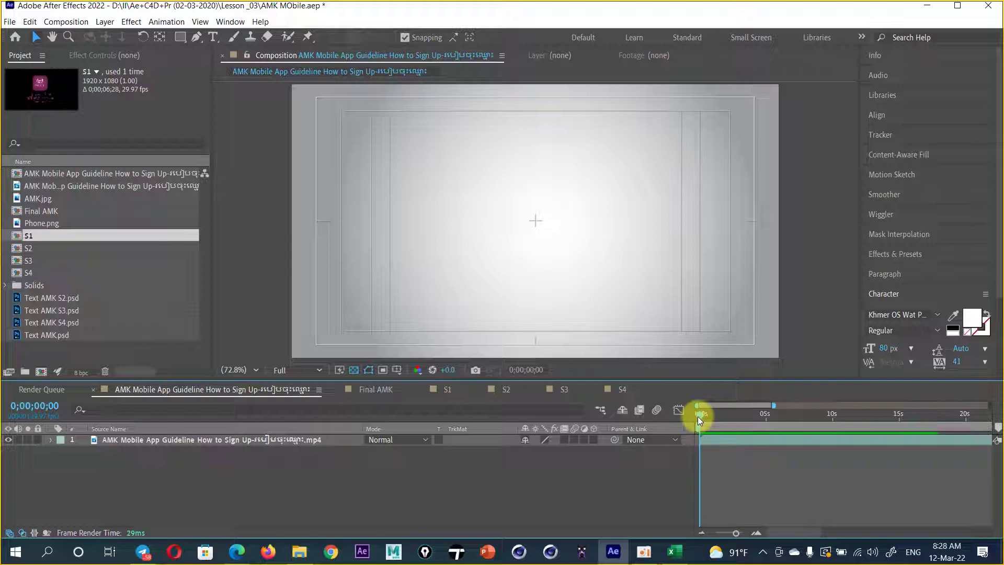
# - Step frame by frame through the reference video as the logo and Khmer title appear
pyautogui.press('pagedown')
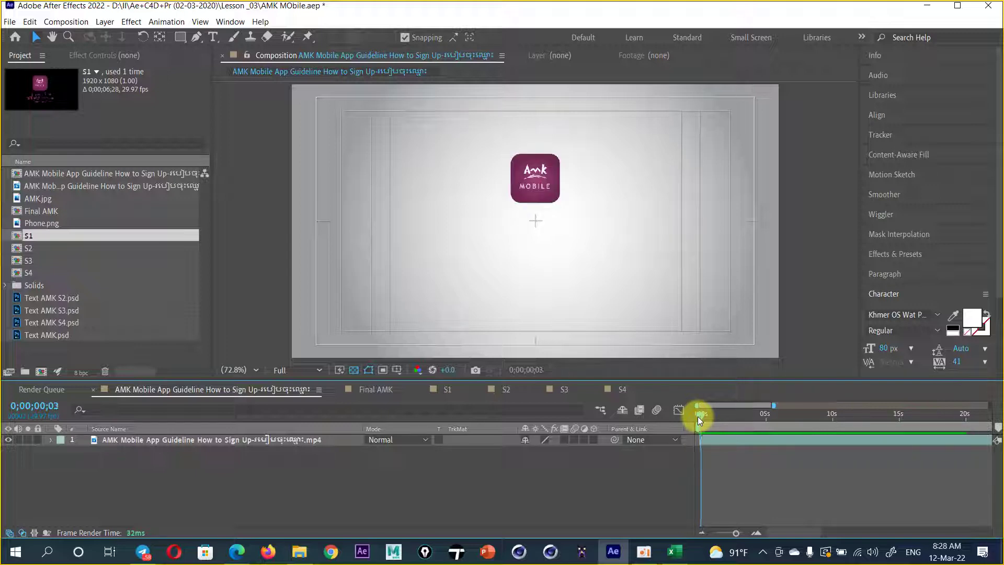
pyautogui.press('pagedown')
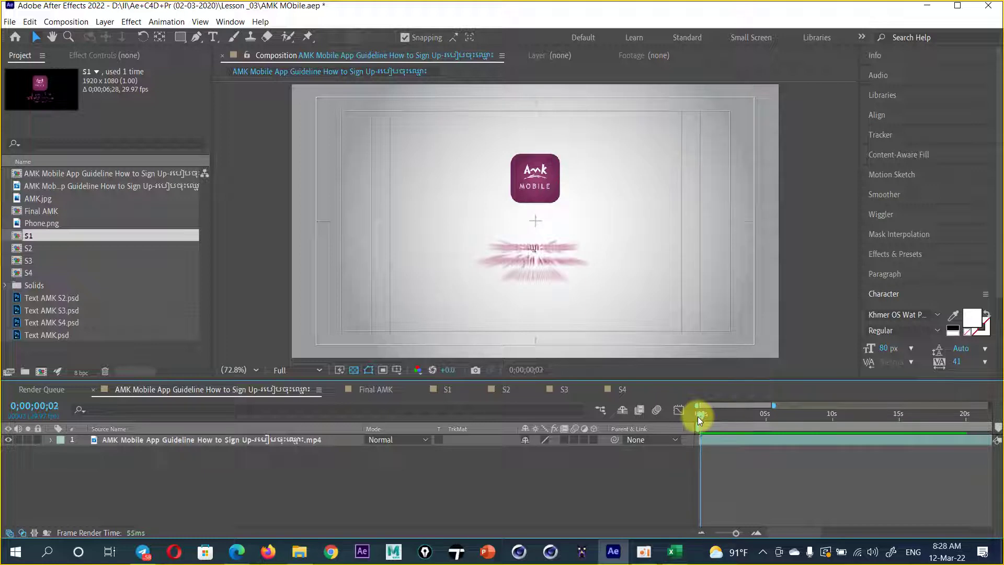
pyautogui.press('pageup')
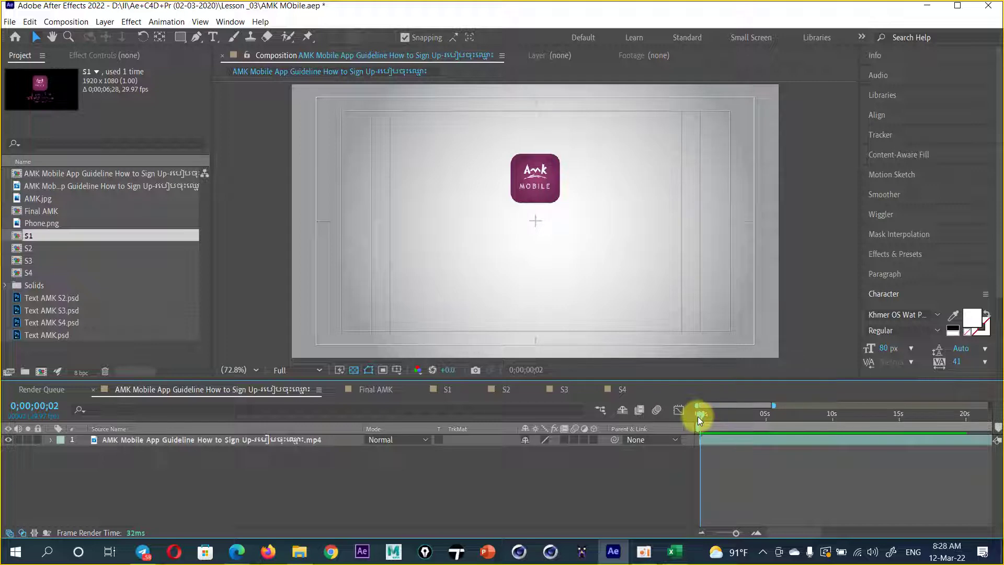
pyautogui.press('pagedown')
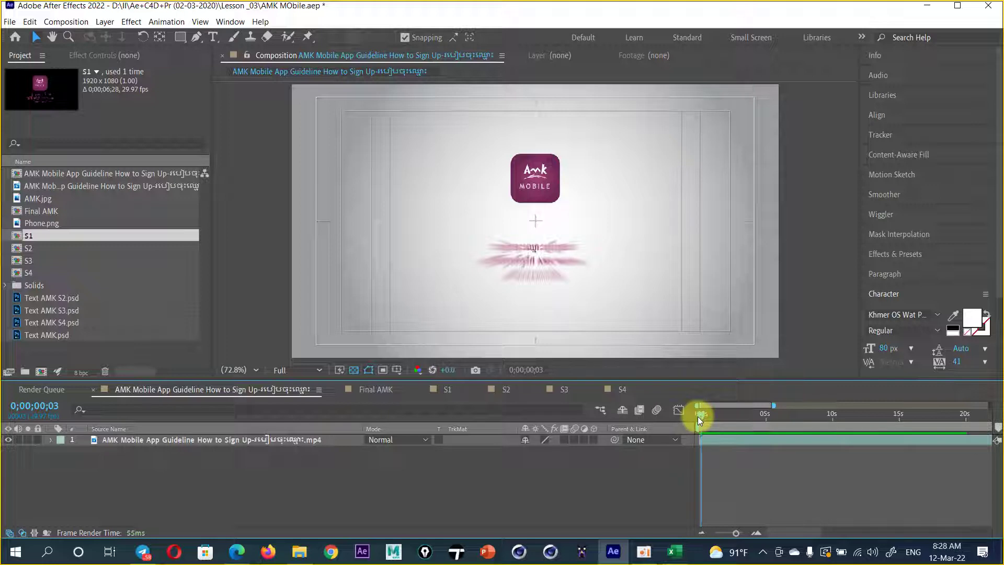
pyautogui.press('pagedown')
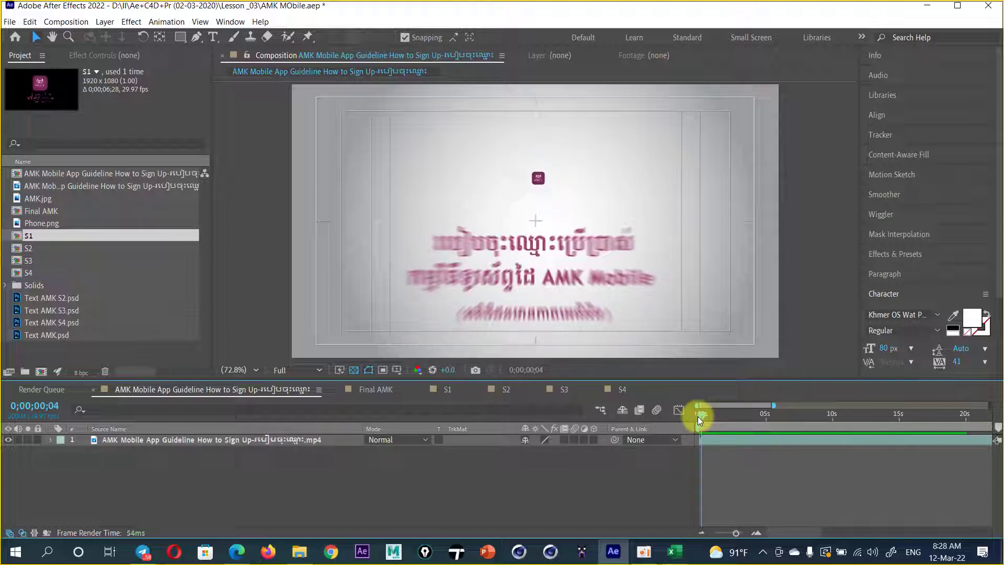
pyautogui.press('pagedown')
pyautogui.press('pagedown')
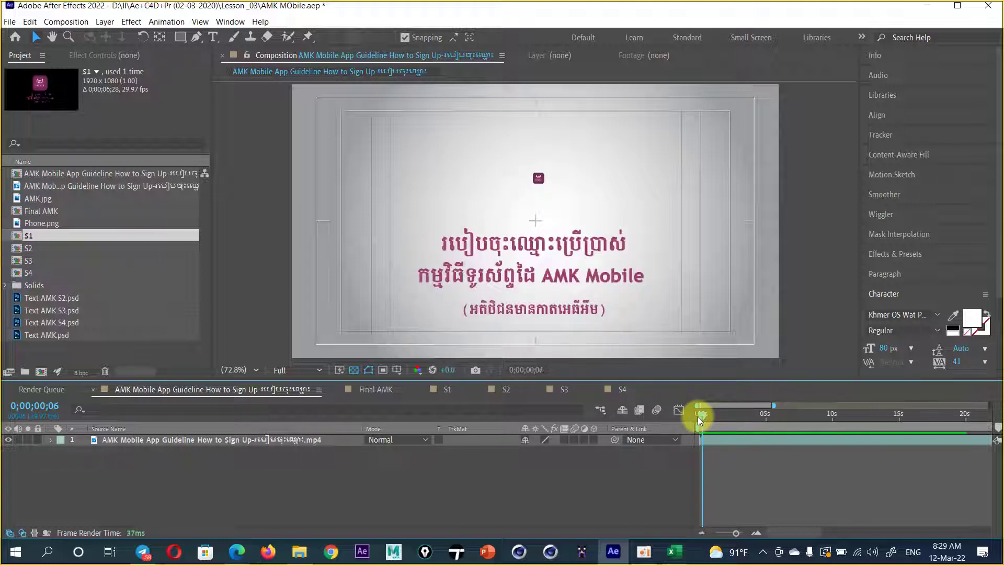
pyautogui.press('pagedown')
pyautogui.press('pagedown')
pyautogui.press('pagedown')
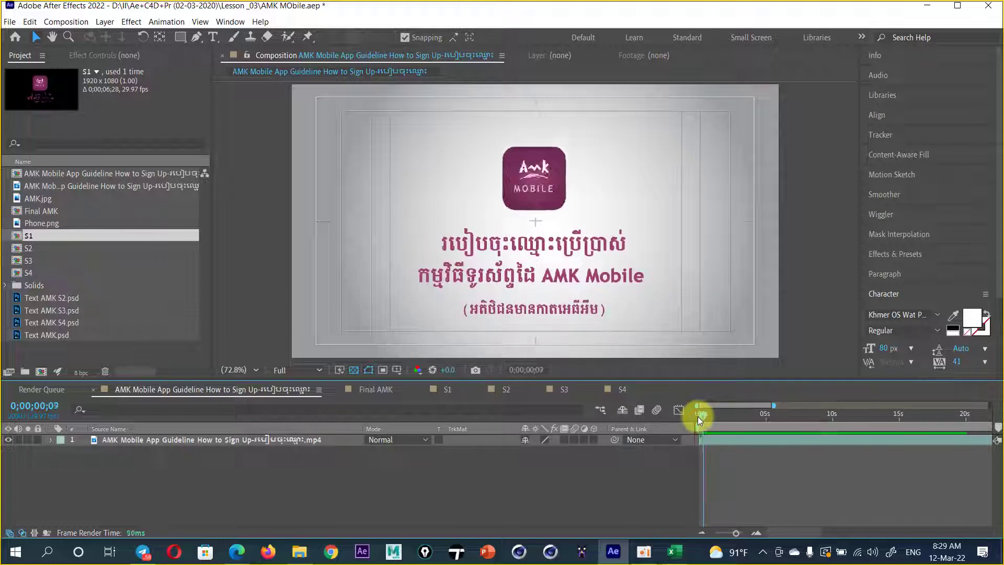
pyautogui.press('pagedown')
pyautogui.press('pagedown')
pyautogui.press('pagedown')
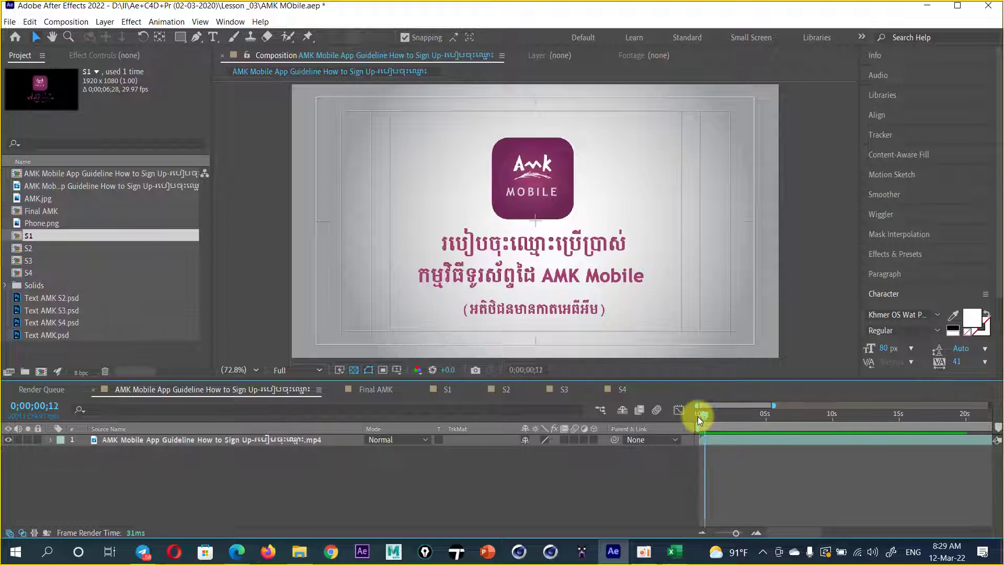
# - Re-examine the logo scaling in, then zoom the timeline to 0–5 s and scrub later
pyautogui.press('pageup')
pyautogui.press('pageup')
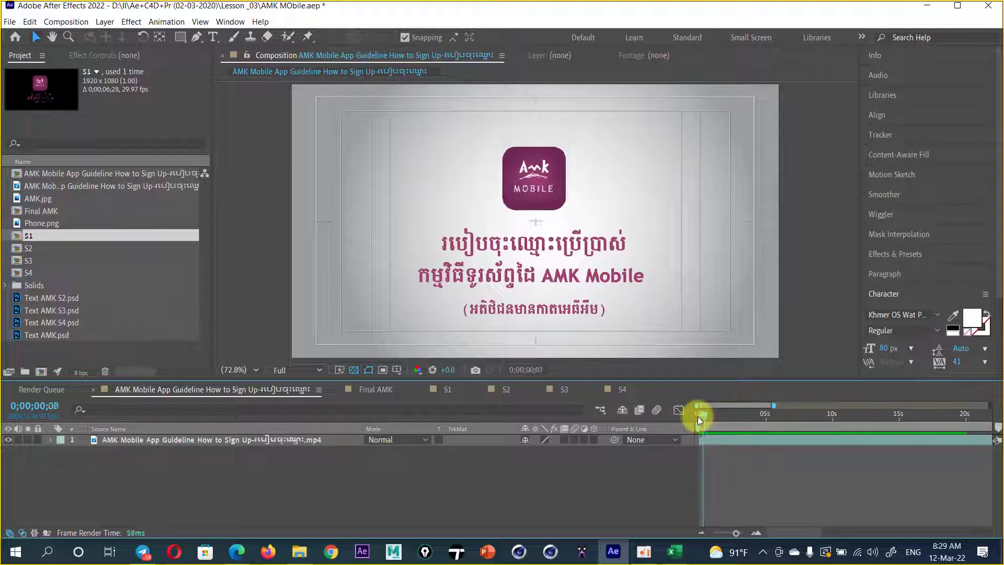
pyautogui.press('pageup')
pyautogui.press('pageup')
pyautogui.press('pageup')
pyautogui.press('pageup')
pyautogui.press('pageup')
pyautogui.press('pageup')
pyautogui.press('pageup')
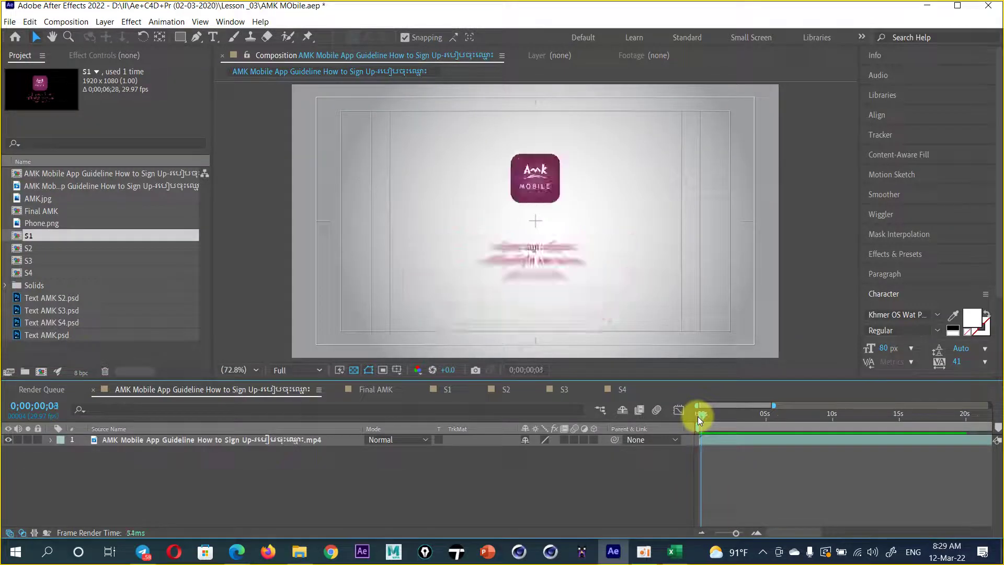
pyautogui.press('pagedown')
pyautogui.press('pagedown')
pyautogui.press('pagedown')
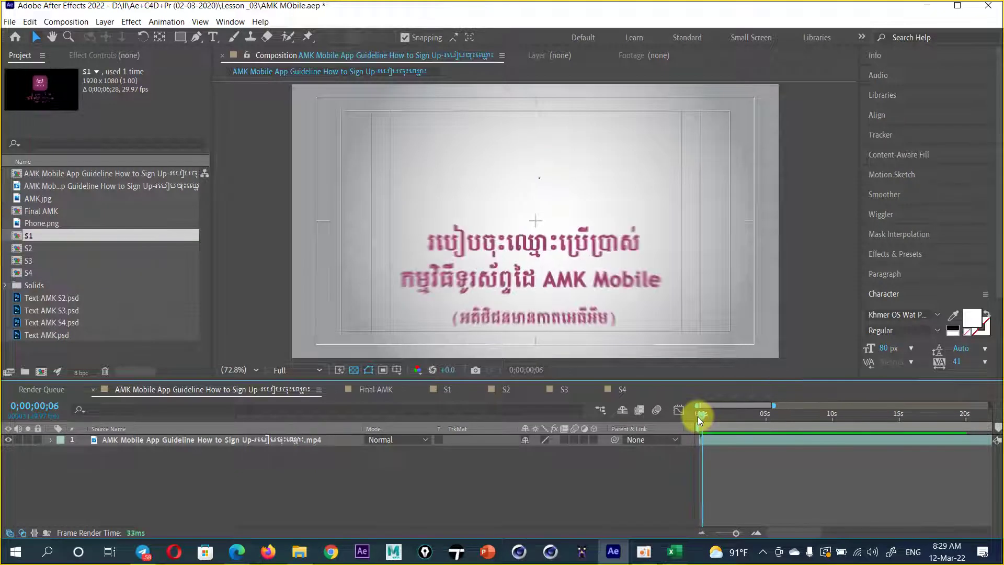
pyautogui.press('pagedown')
pyautogui.press('pagedown')
pyautogui.press('pagedown')
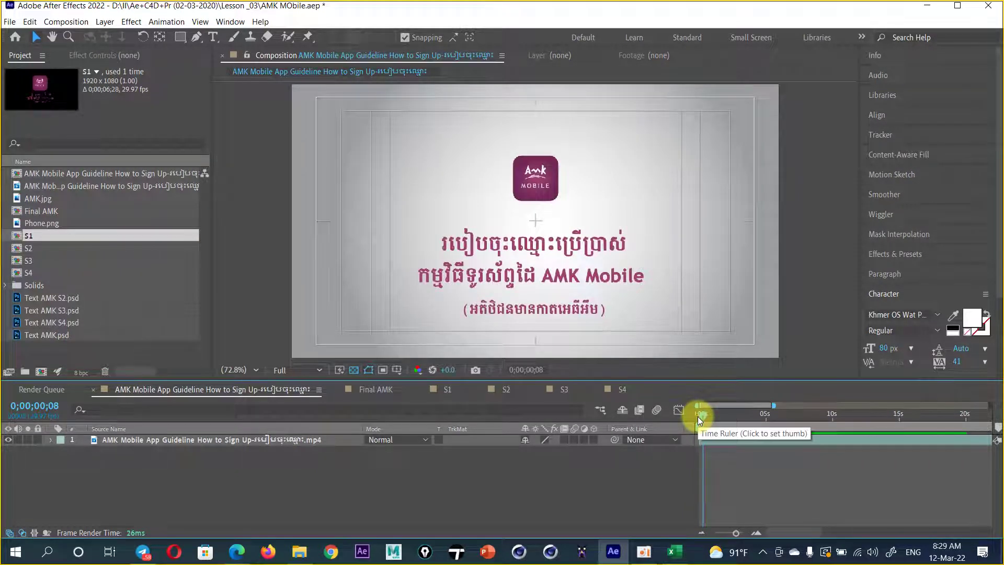
pyautogui.press('pagedown')
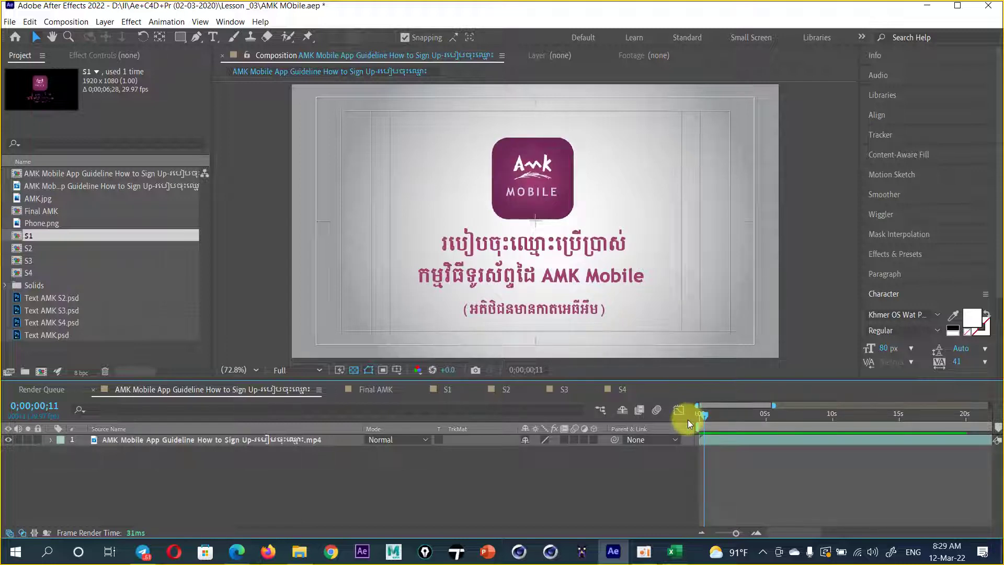
pyautogui.press('=')
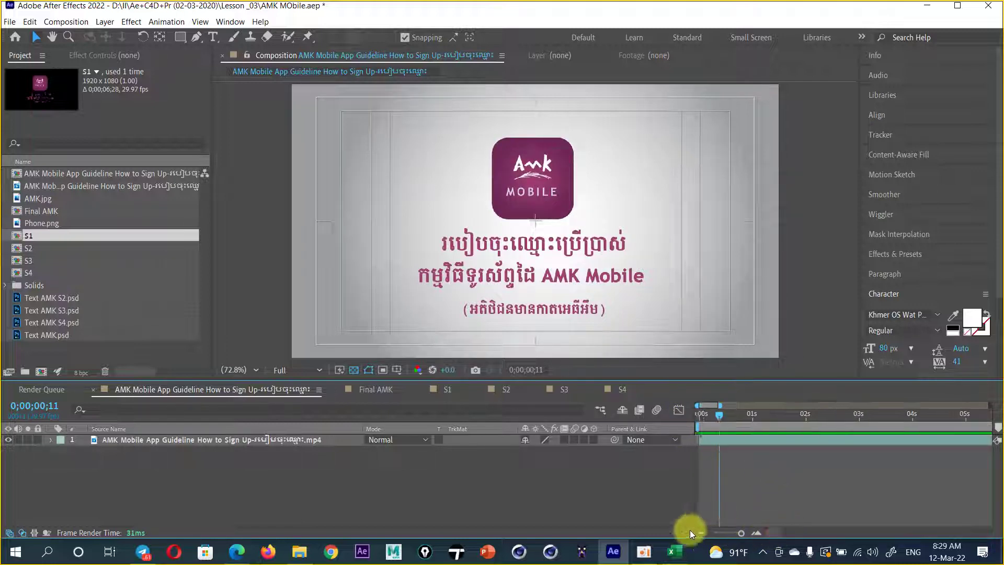
pyautogui.moveTo(717, 417); pyautogui.dragTo(890, 432)
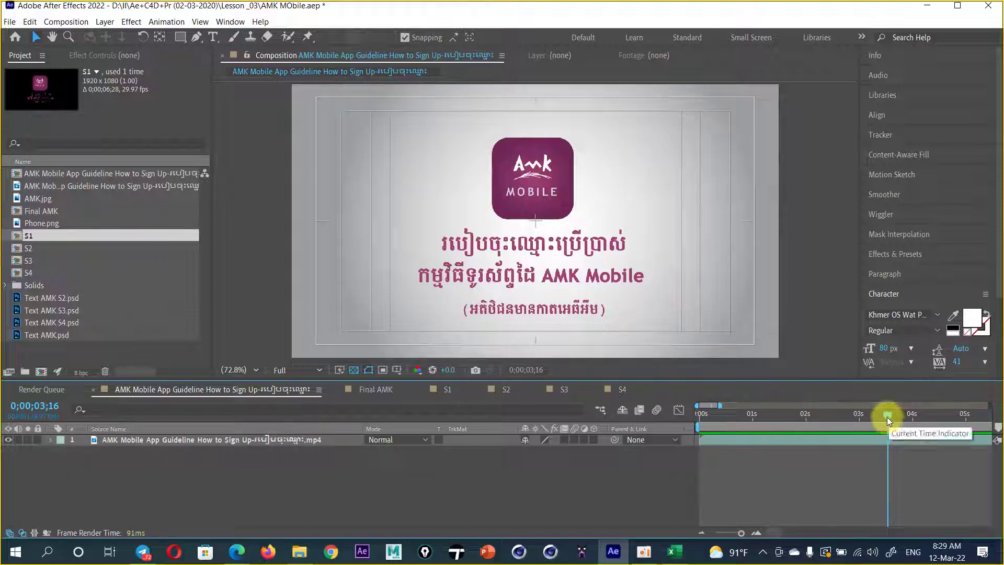
# - Scrub the zoomed-out reference video to about 5 seconds, then return to Final AMK
pyautogui.press('-')
pyautogui.click(754, 416)
pyautogui.moveTo(764, 415); pyautogui.dragTo(783, 424)
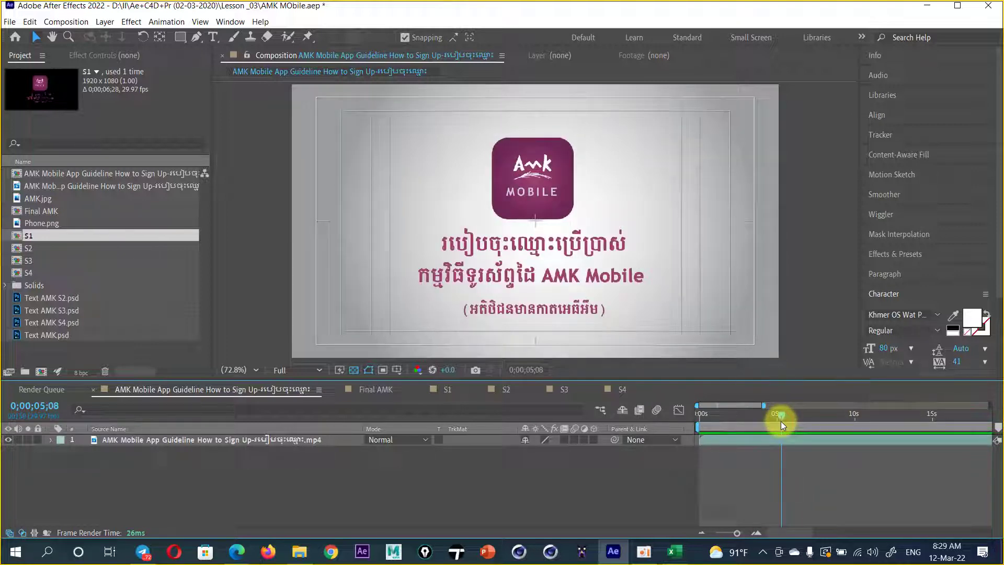
pyautogui.moveTo(781, 422); pyautogui.dragTo(791, 422)
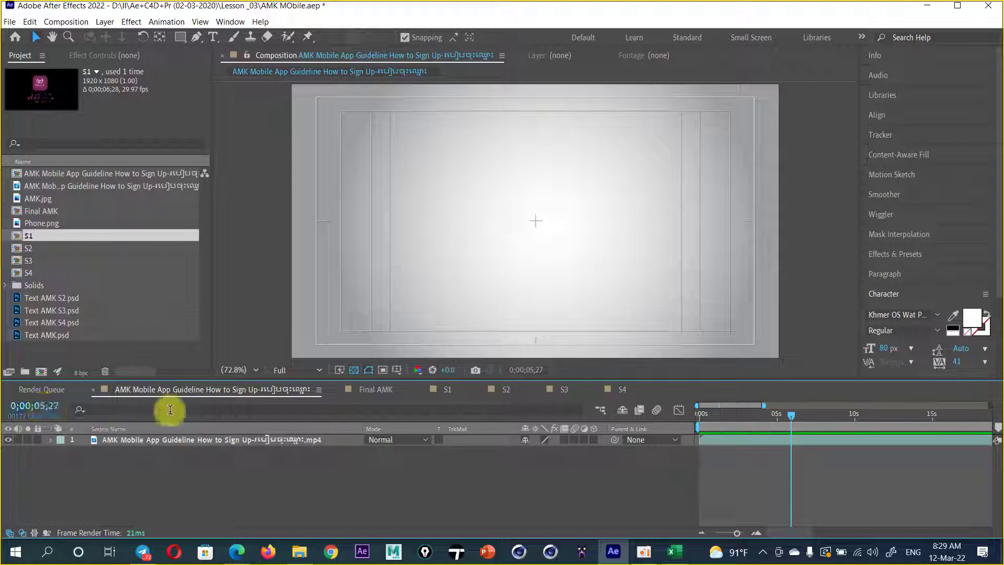
pyautogui.click(391, 390)
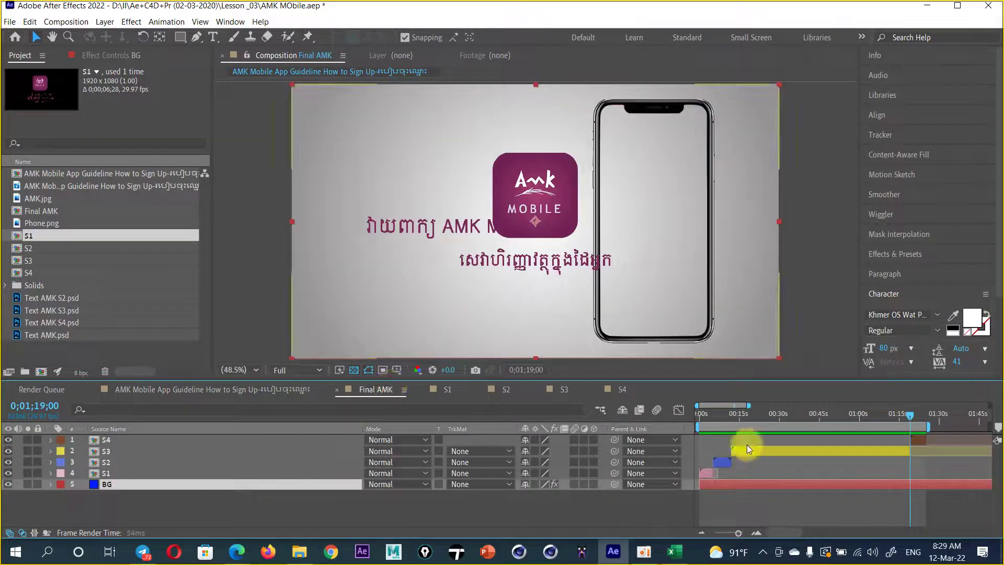
# - Preview the Final AMK intro from the start to about 4 seconds
pyautogui.click(709, 419)
pyautogui.click(699, 418)
pyautogui.scroll(3, 713, 424)
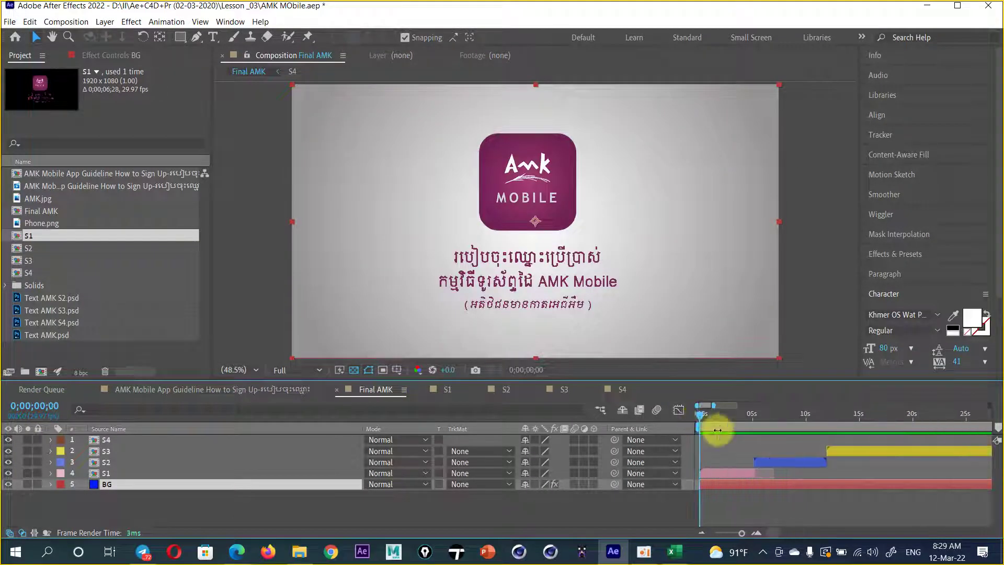
pyautogui.moveTo(700, 416); pyautogui.dragTo(754, 416)
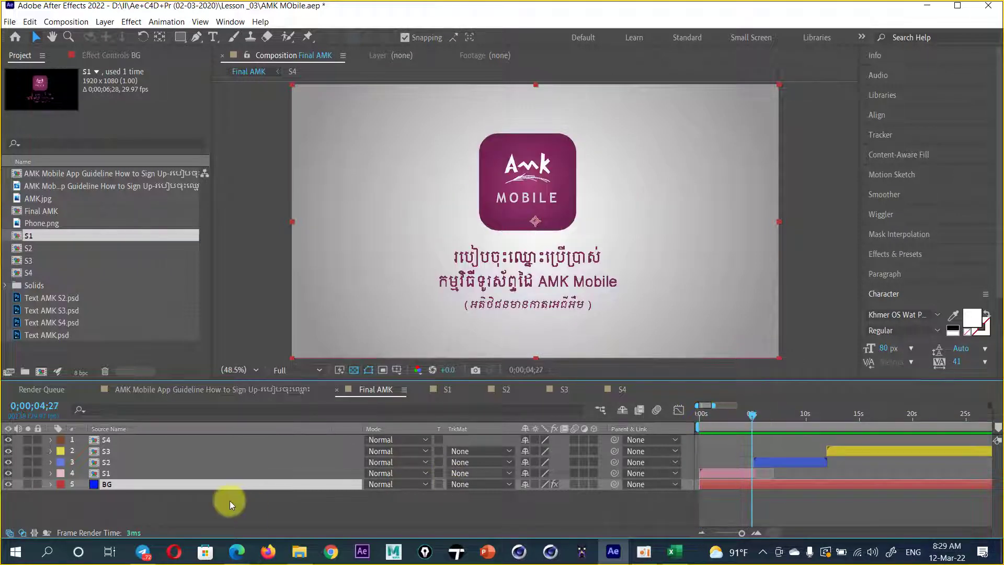
# - Toggle the S1 layer's visibility off and on, then open the S1 composition
pyautogui.click(106, 476)
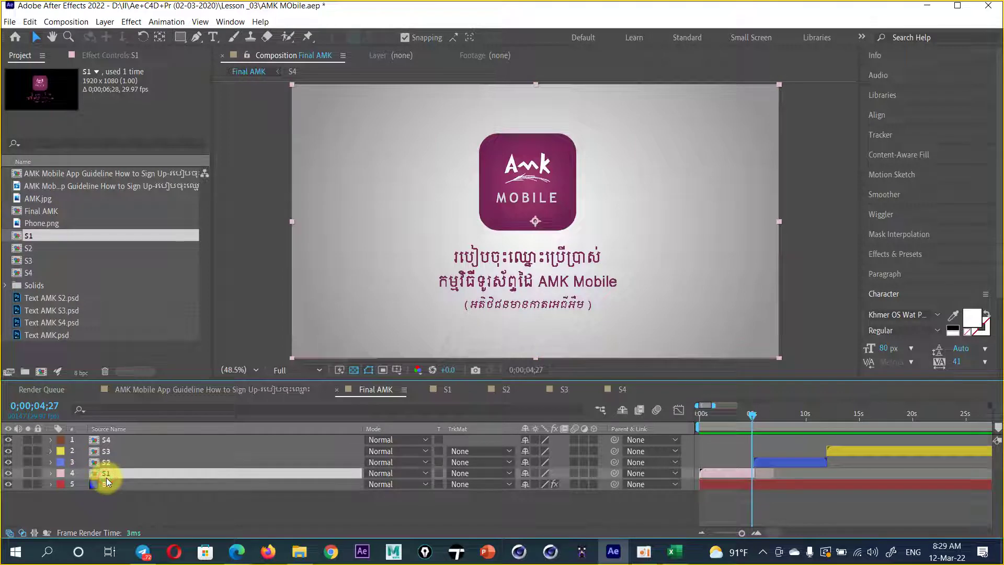
pyautogui.click(8, 473)
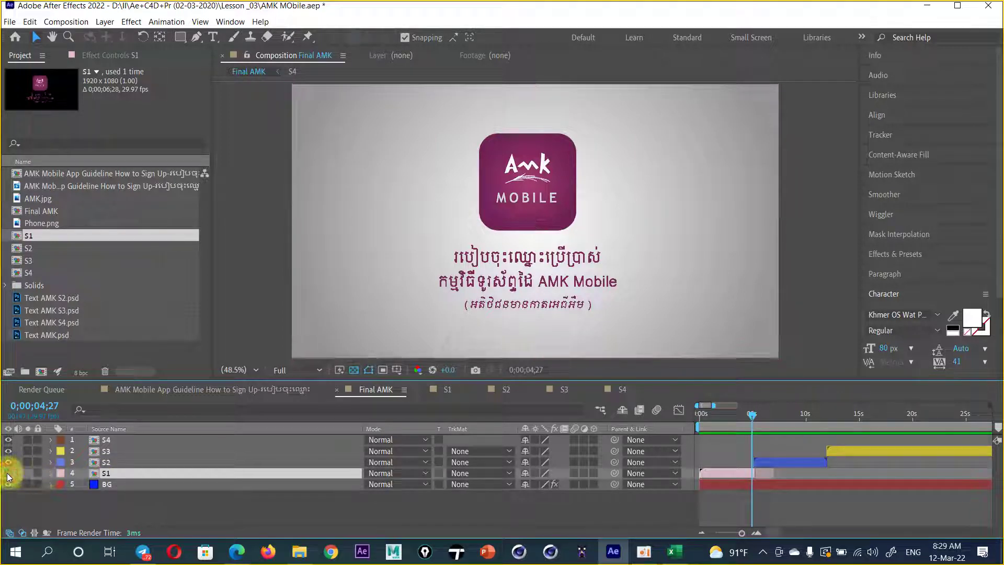
pyautogui.click(8, 473)
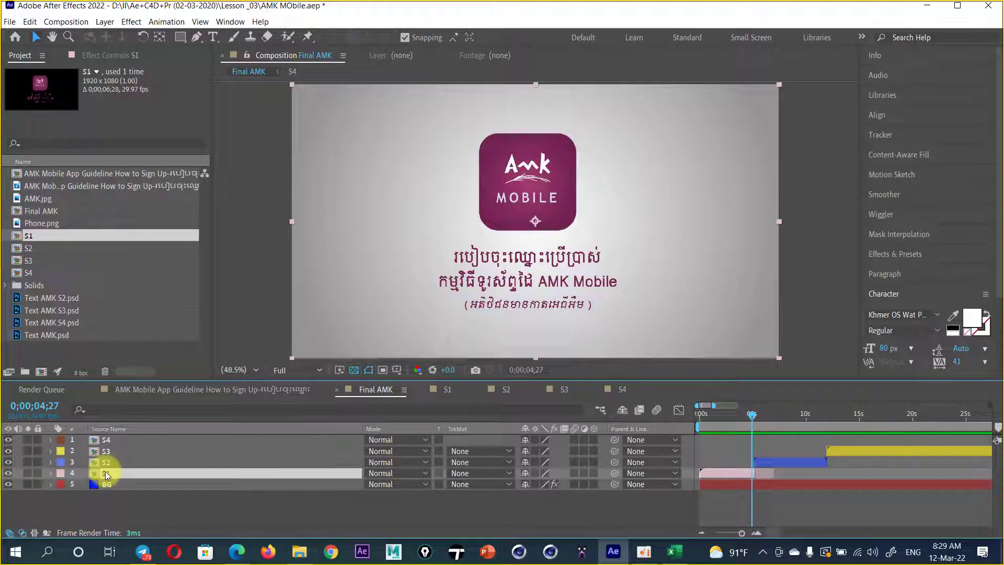
pyautogui.doubleClick(105, 472)
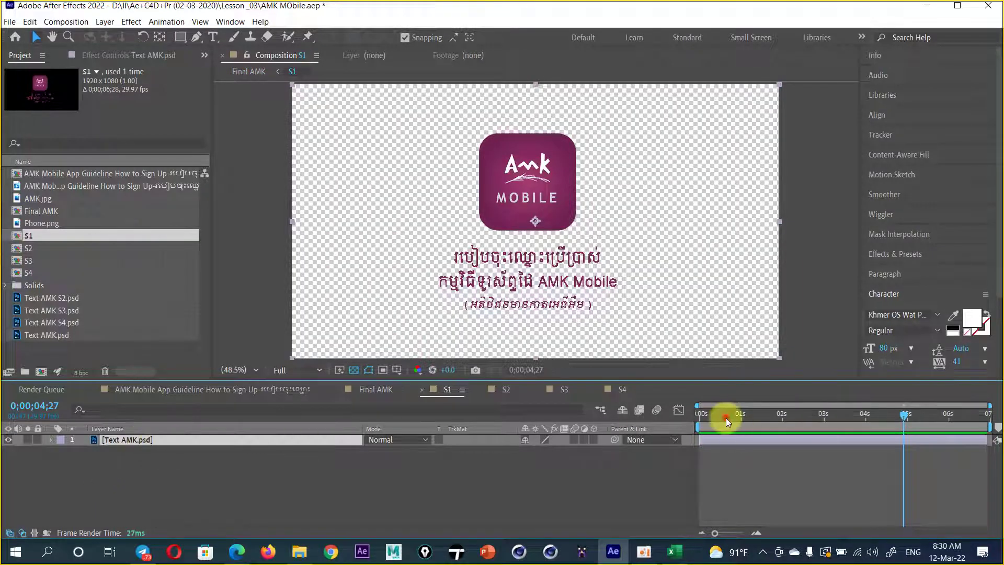
# - Return to S1's start and reveal the Text AMK.psd layer's Transform properties
pyautogui.moveTo(725, 419)
pyautogui.mouseDown()
pyautogui.moveTo(696, 422)
pyautogui.moveTo(733, 415)
pyautogui.mouseUp()
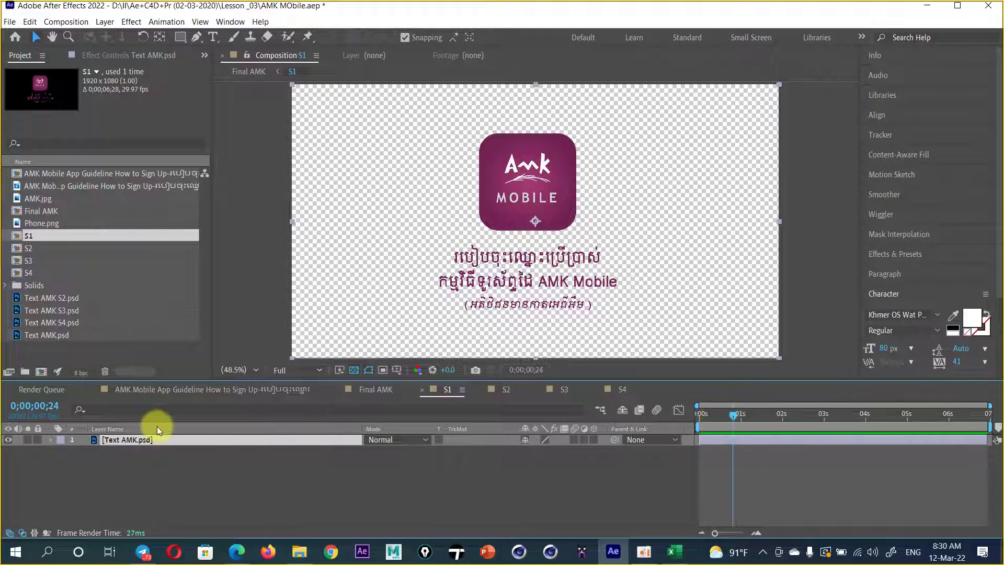
pyautogui.click(50, 438)
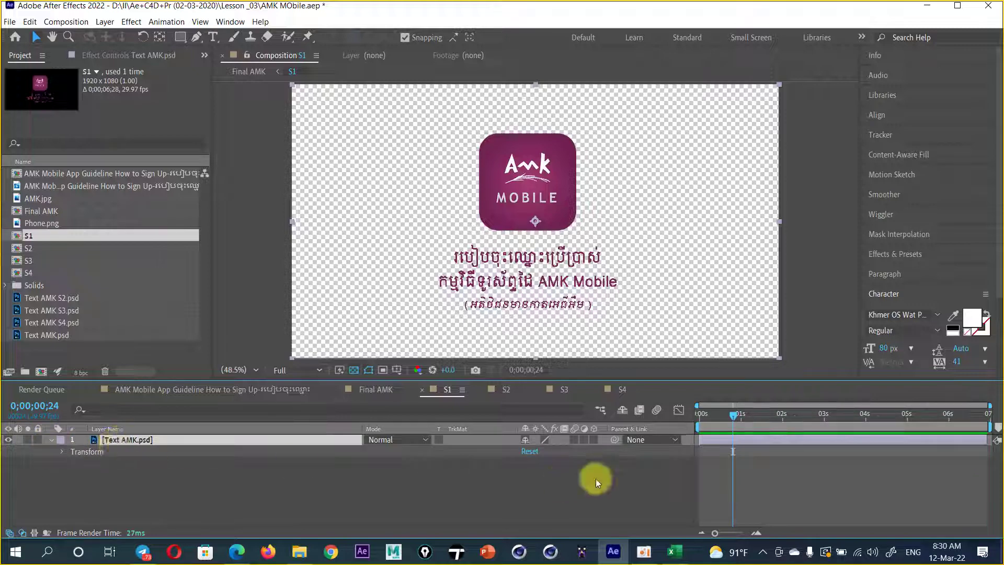
pyautogui.rightClick(119, 442)
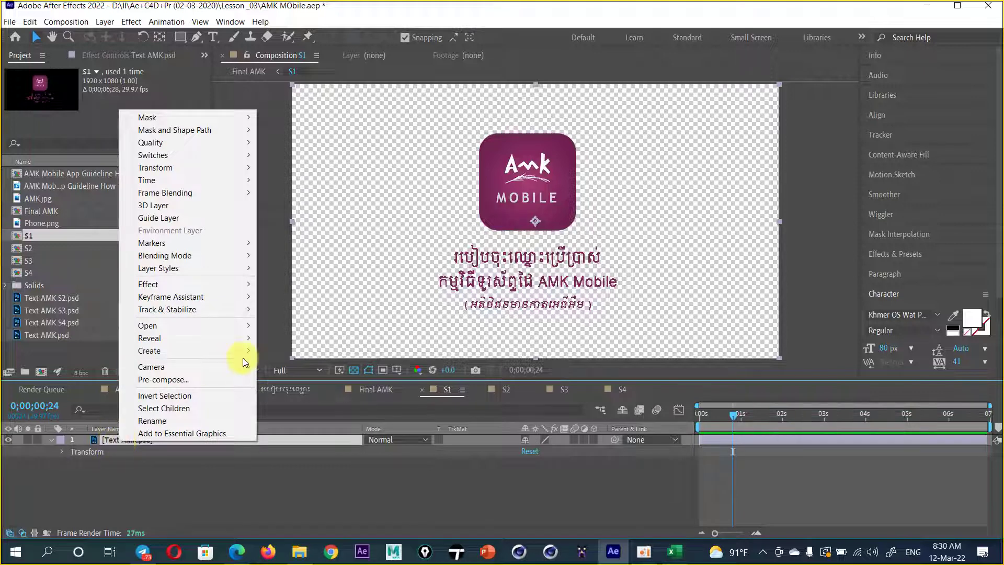
# - Inspect the Text AMK S3.psd, Text AMK S2.psd and Text AMK.psd footage items in the Project panel
pyautogui.moveTo(231, 336)
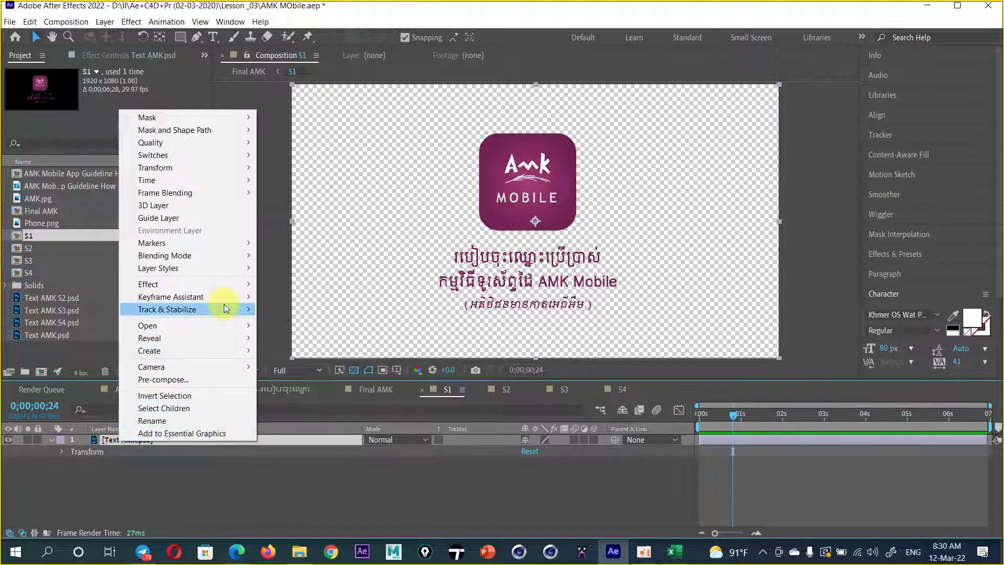
pyautogui.moveTo(222, 300)
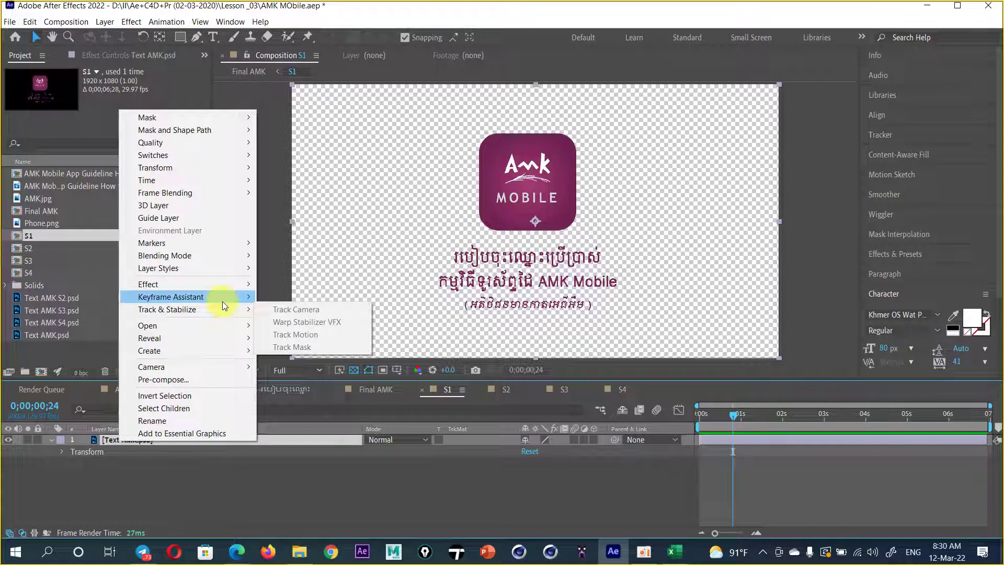
pyautogui.click(55, 308)
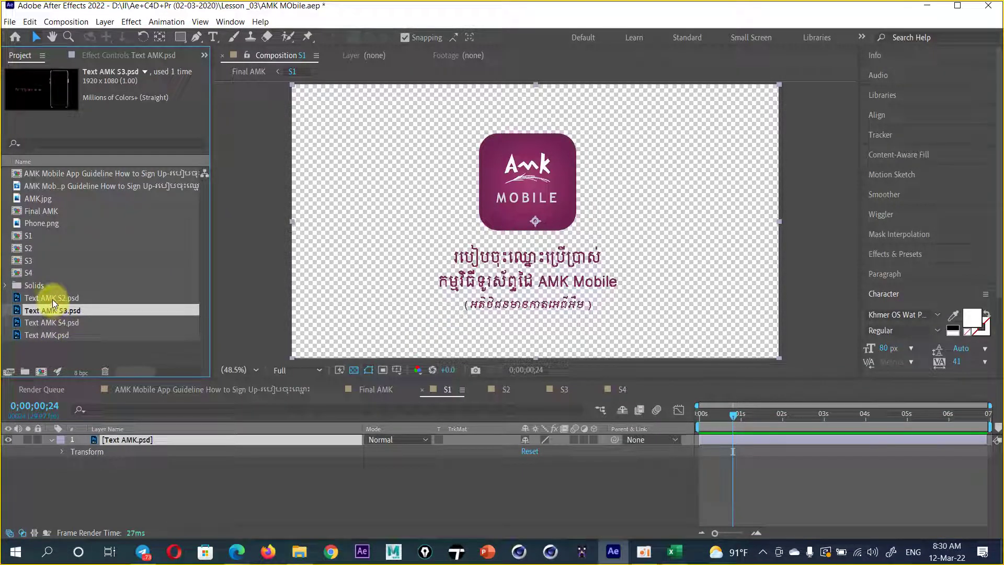
pyautogui.click(53, 299)
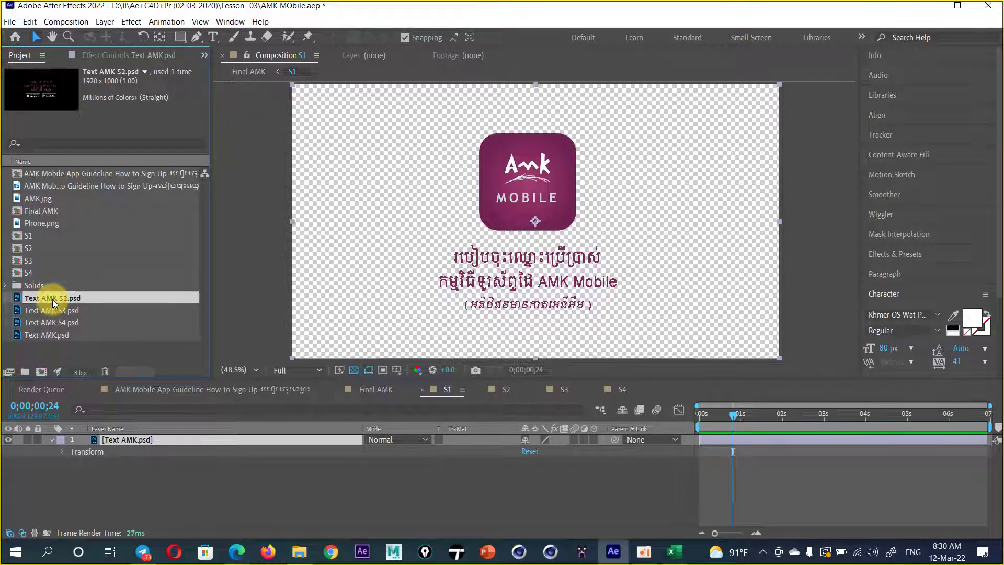
pyautogui.click(55, 336)
pyautogui.rightClick(54, 337)
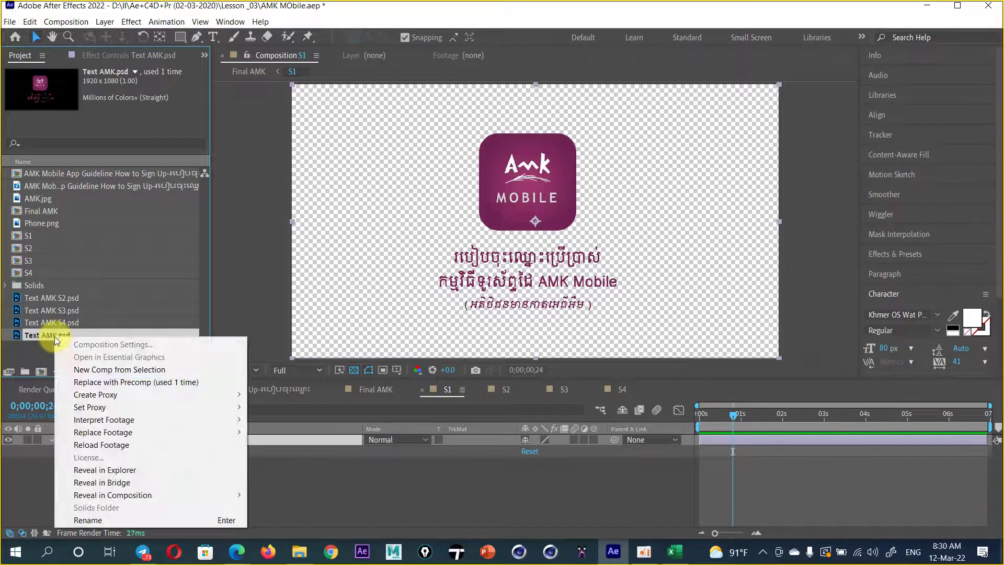
pyautogui.moveTo(189, 424)
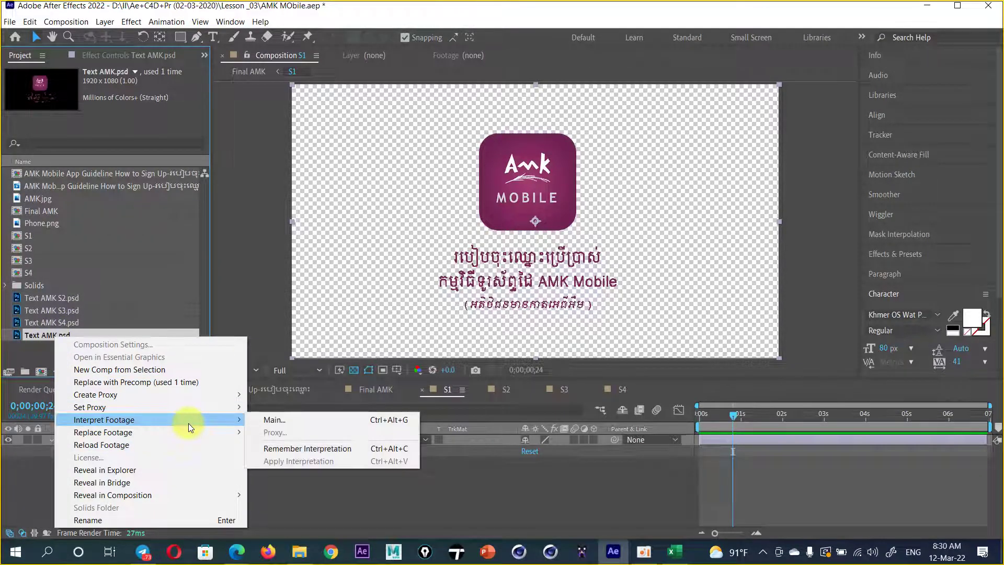
pyautogui.click(308, 495)
# - Launch Adobe Photoshop 2022 from the Start menu's app list
pyautogui.click(16, 551)
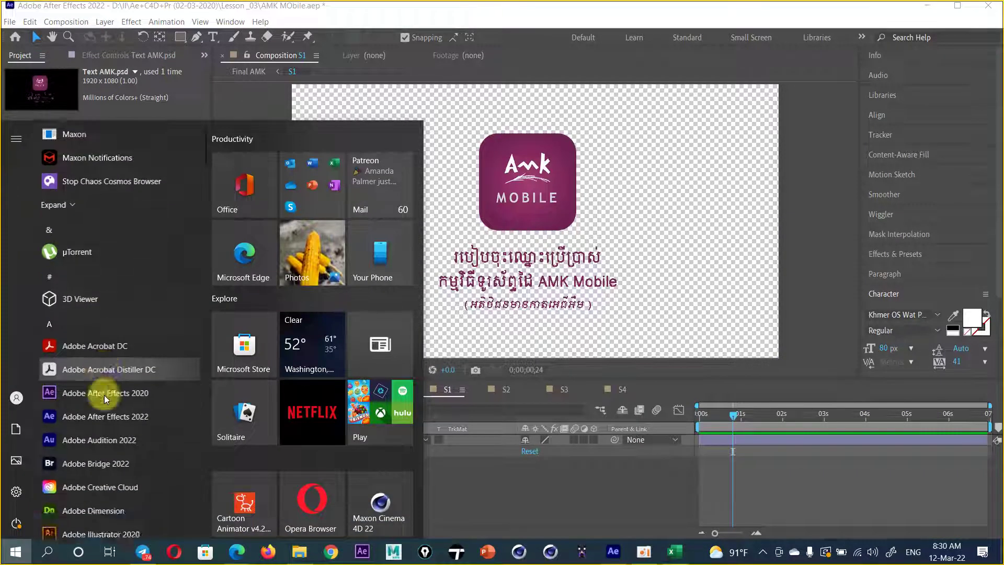
pyautogui.scroll(-5, 104, 392)
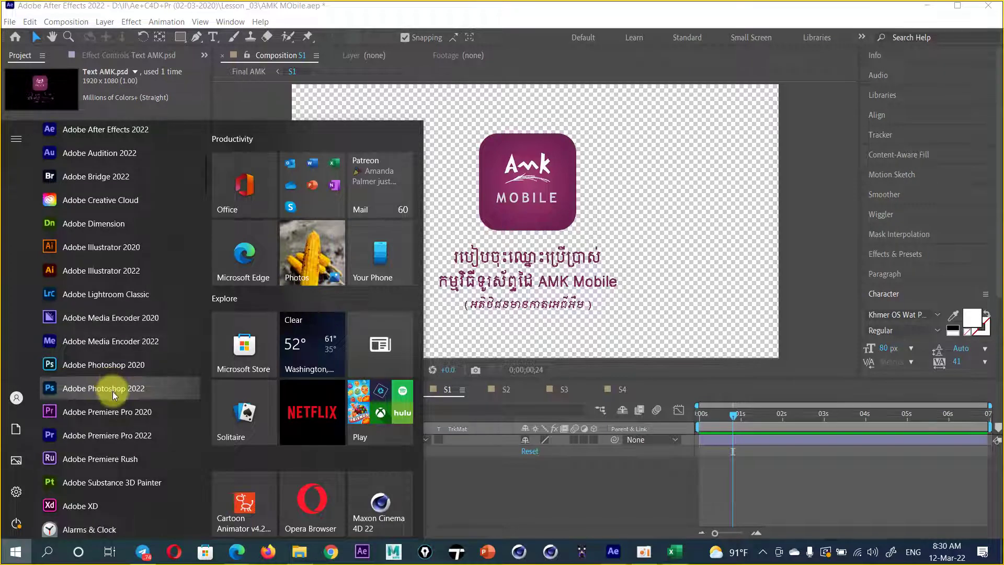
pyautogui.click(110, 386)
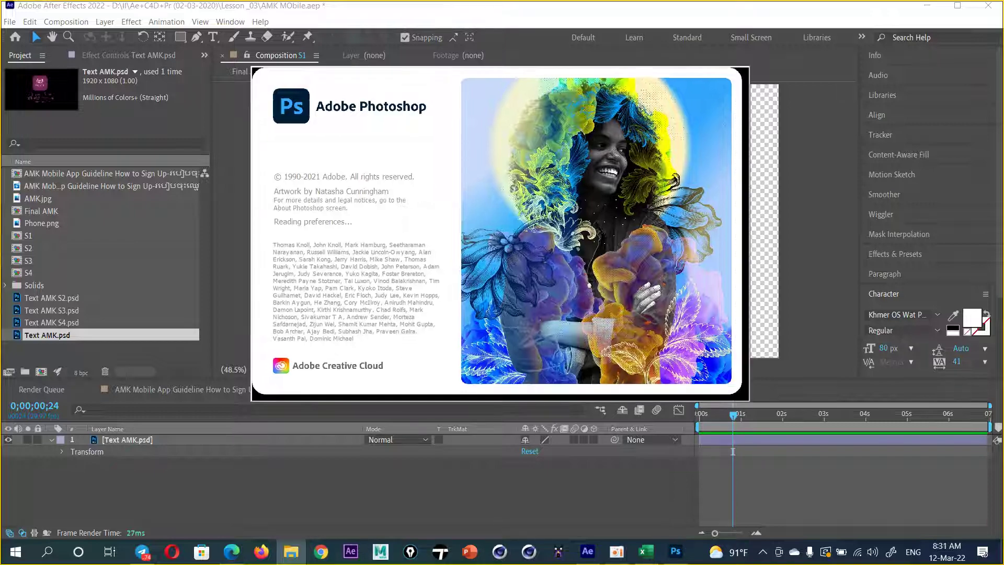
# - Maximize the Img folder and preview screenshots 13, 11, 3 and 1
pyautogui.click(290, 551)
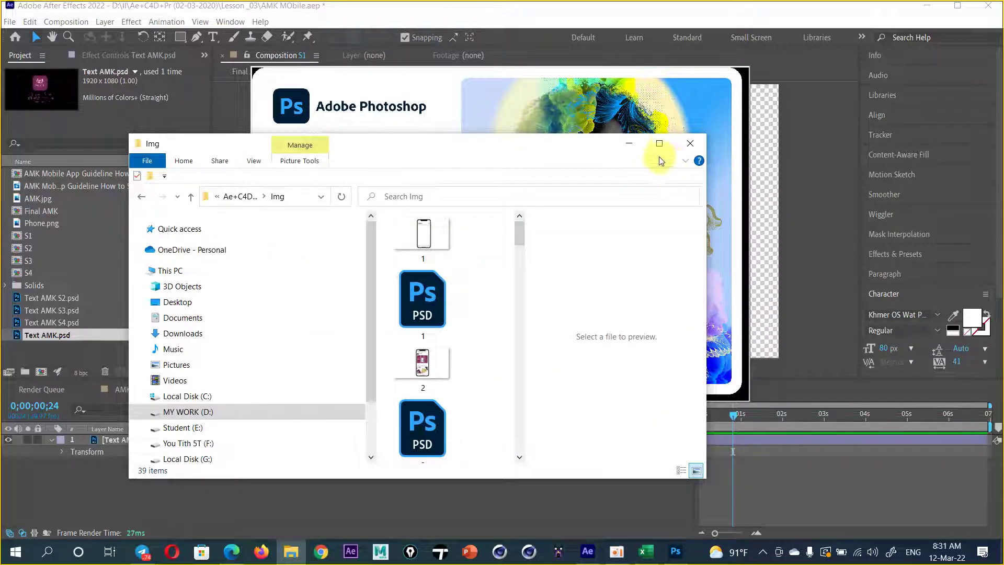
pyautogui.click(659, 145)
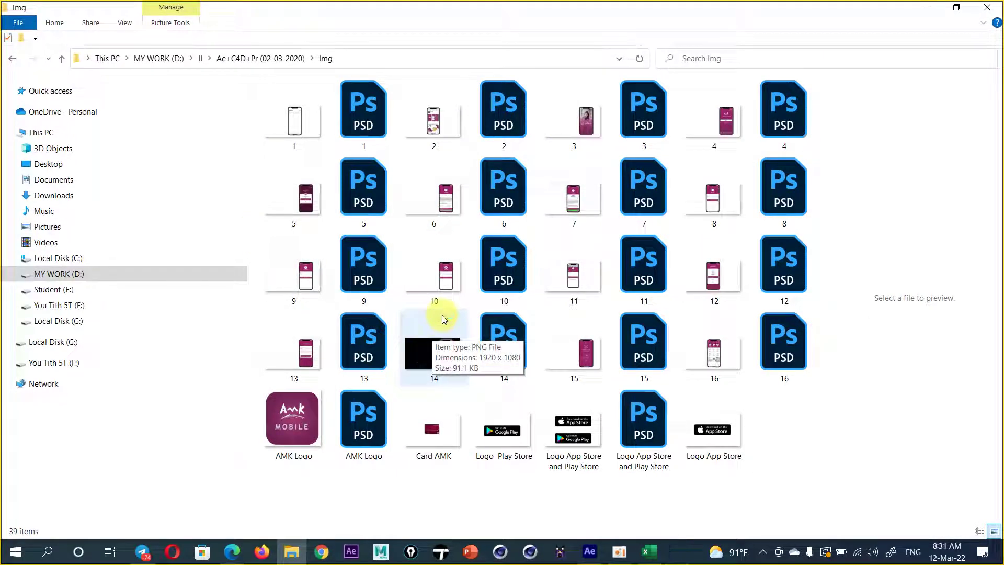
pyautogui.click(306, 355)
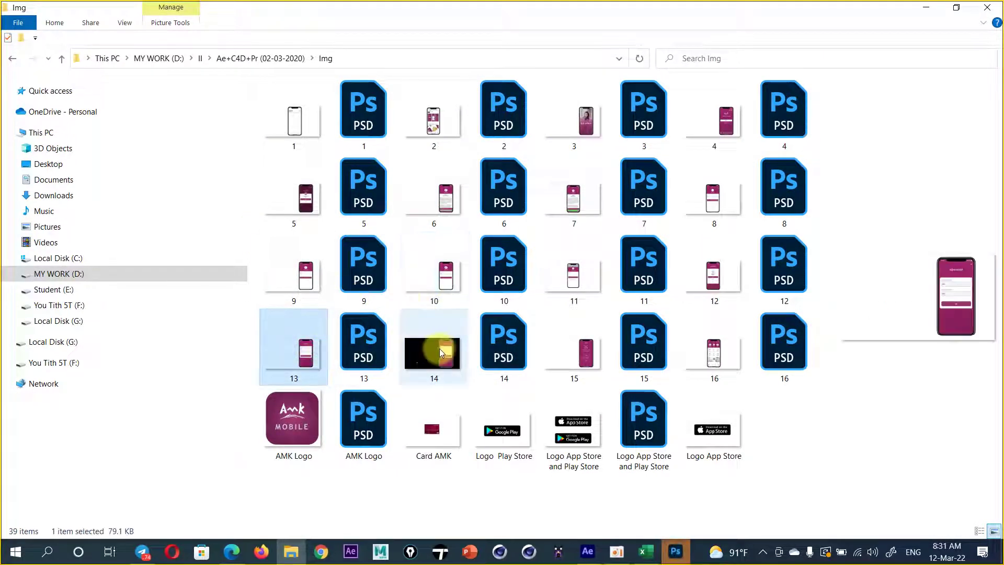
pyautogui.click(562, 273)
pyautogui.click(586, 123)
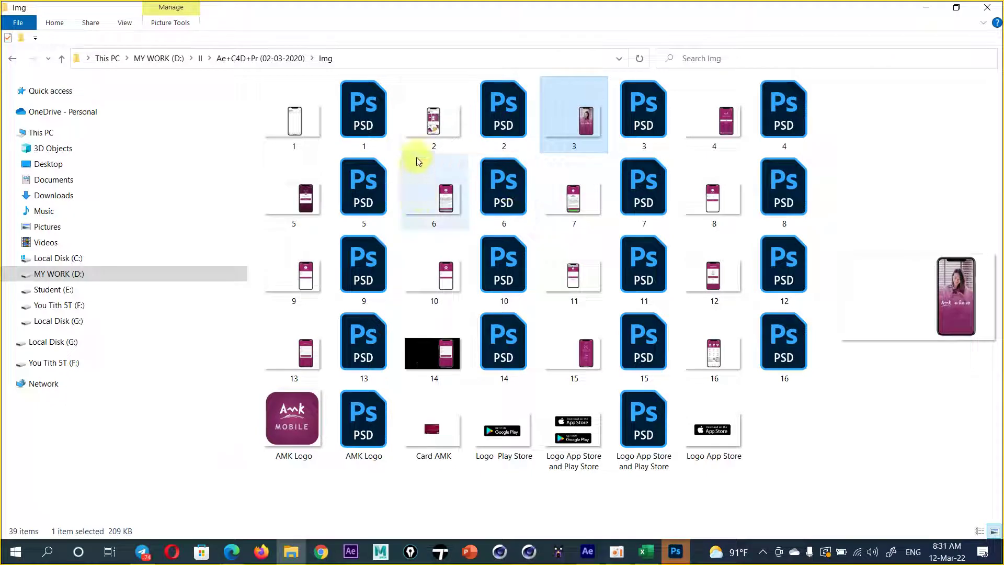
pyautogui.click(311, 130)
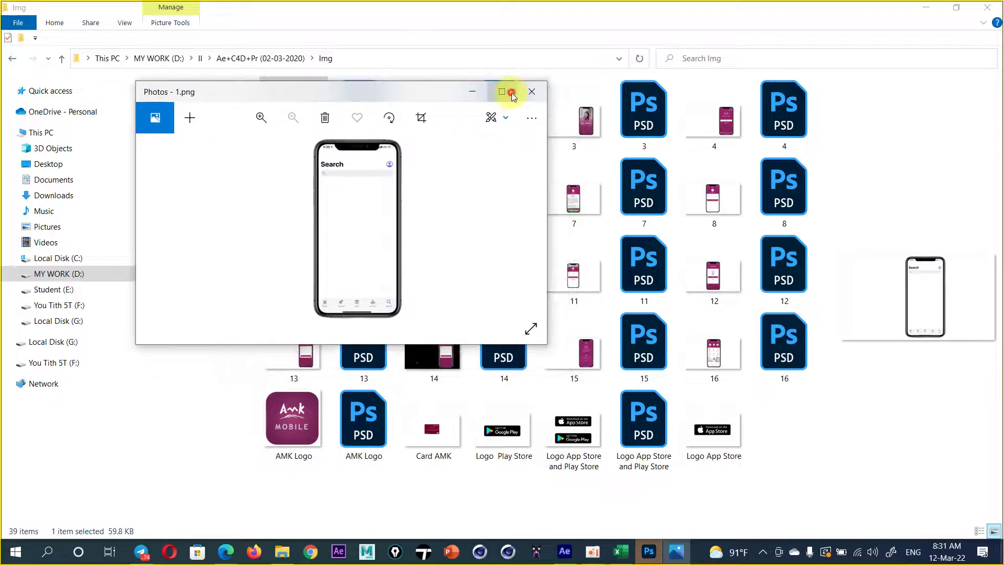
# - Maximize the Photos viewer and advance from 1.png to 3.png
pyautogui.click(506, 92)
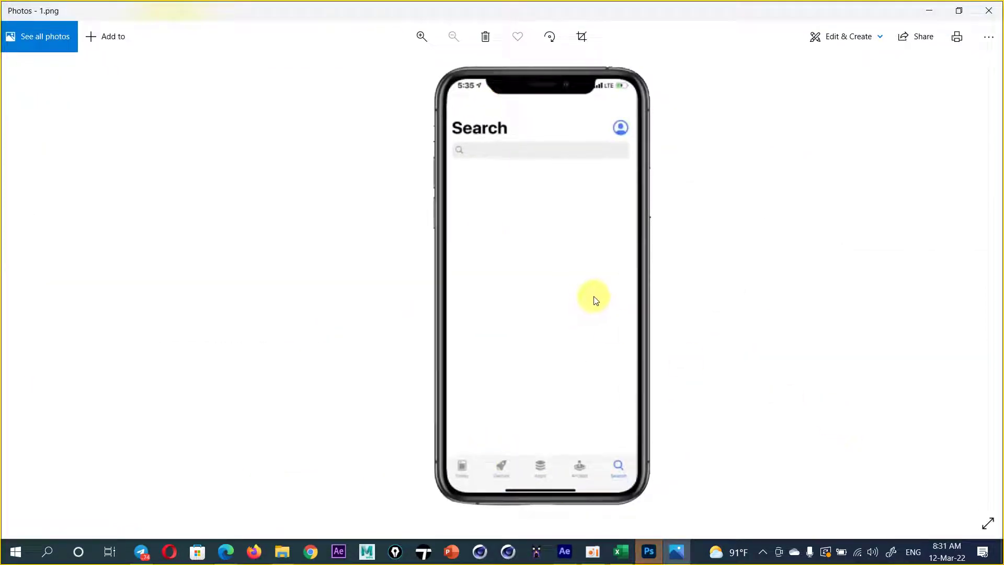
pyautogui.press('Right')
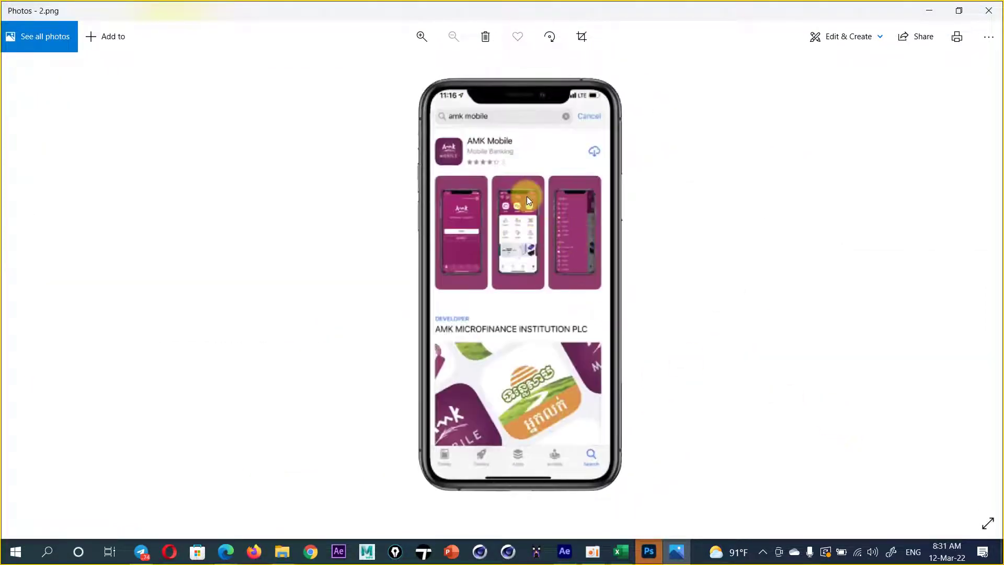
pyautogui.press('Right')
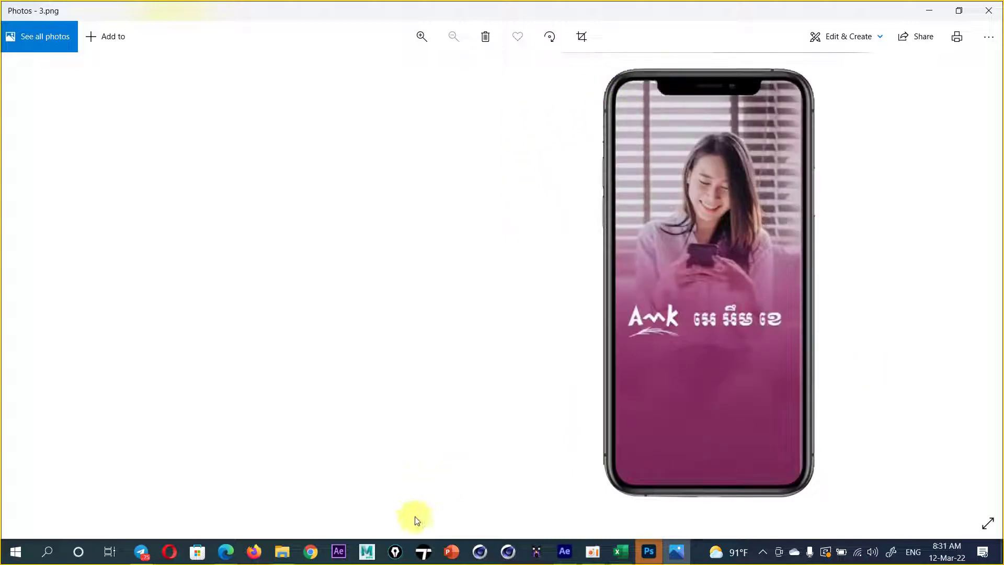
# - Outline the phone screen on 3.png with the screen pen, then clear the strokes
pyautogui.click(395, 551)
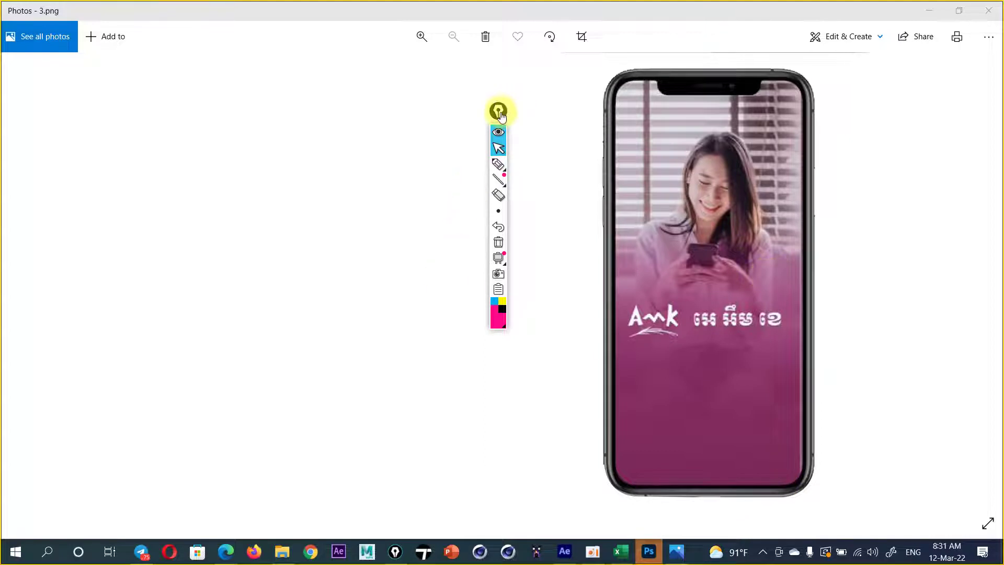
pyautogui.click(499, 112)
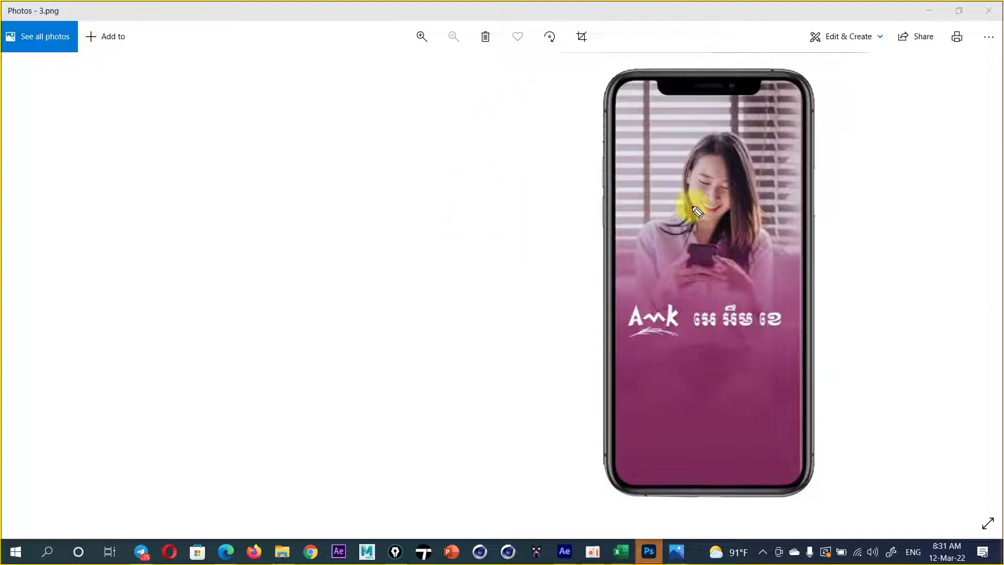
pyautogui.moveTo(613, 93)
pyautogui.mouseDown()
pyautogui.moveTo(620, 400)
pyautogui.moveTo(802, 328)
pyautogui.moveTo(617, 85)
pyautogui.mouseUp()
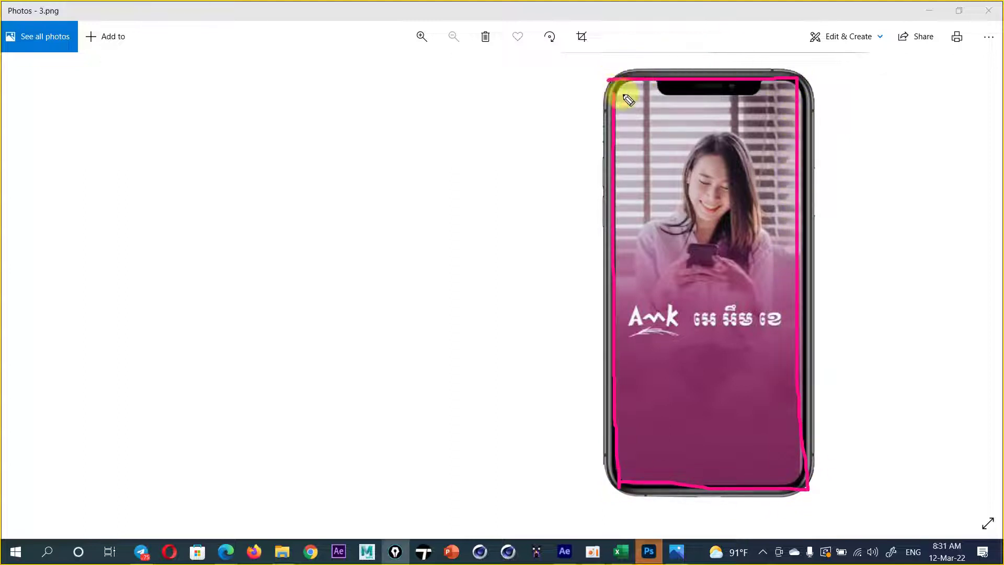
pyautogui.moveTo(610, 80)
pyautogui.mouseDown()
pyautogui.moveTo(619, 503)
pyautogui.moveTo(803, 477)
pyautogui.mouseUp()
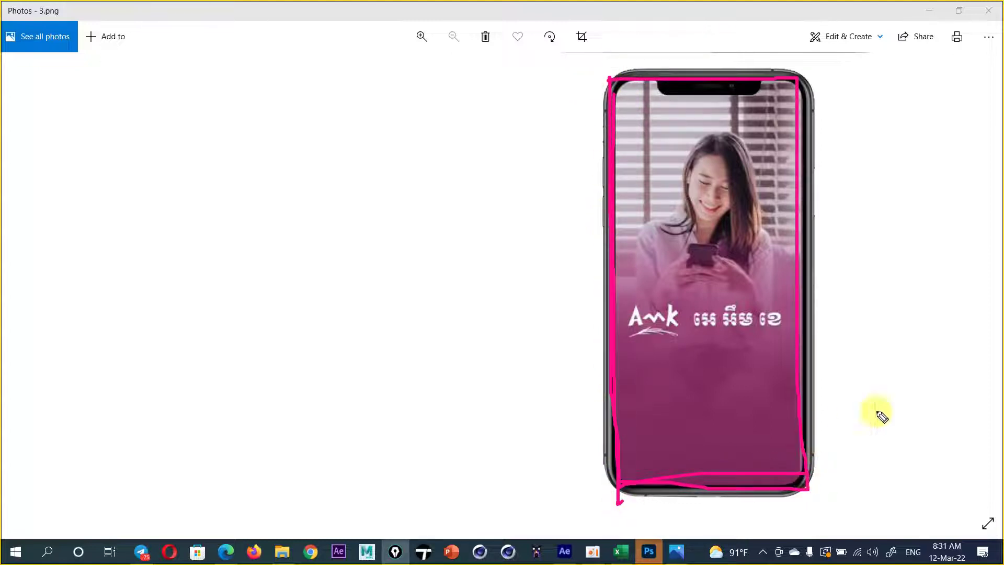
pyautogui.press('Escape')
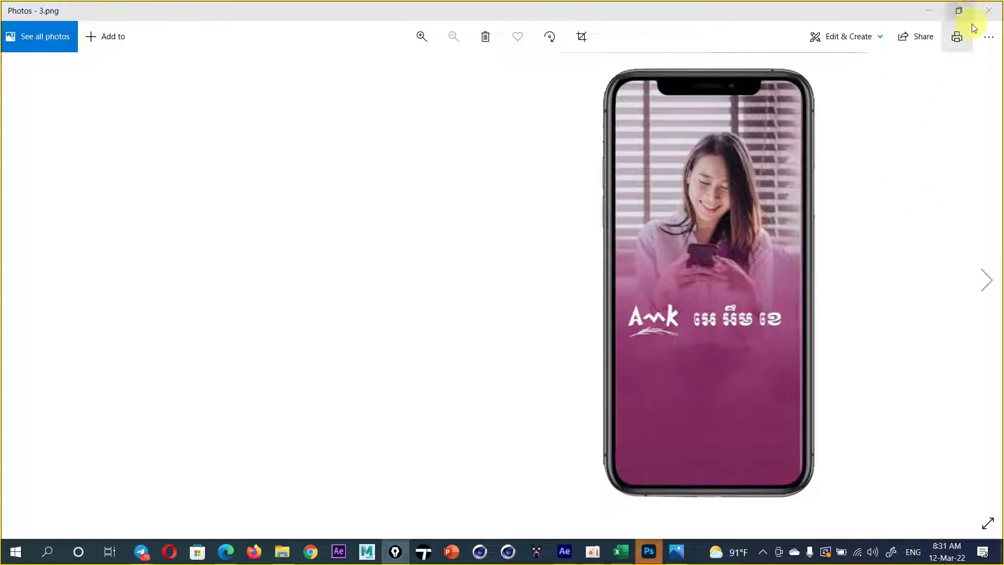
# - Close the photo viewer, switch to Photoshop's Home screen and move the Layers panel aside
pyautogui.click(988, 11)
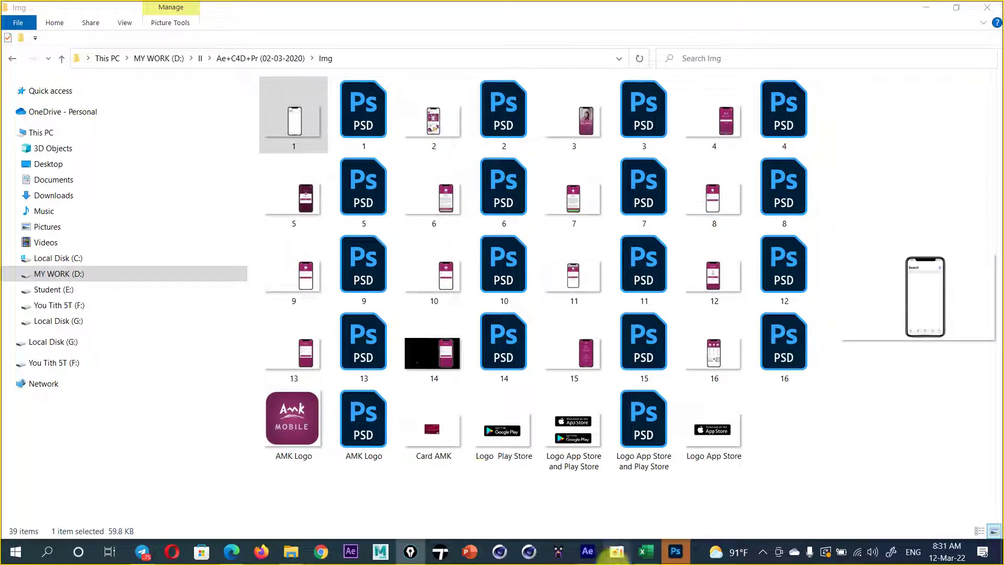
pyautogui.click(673, 551)
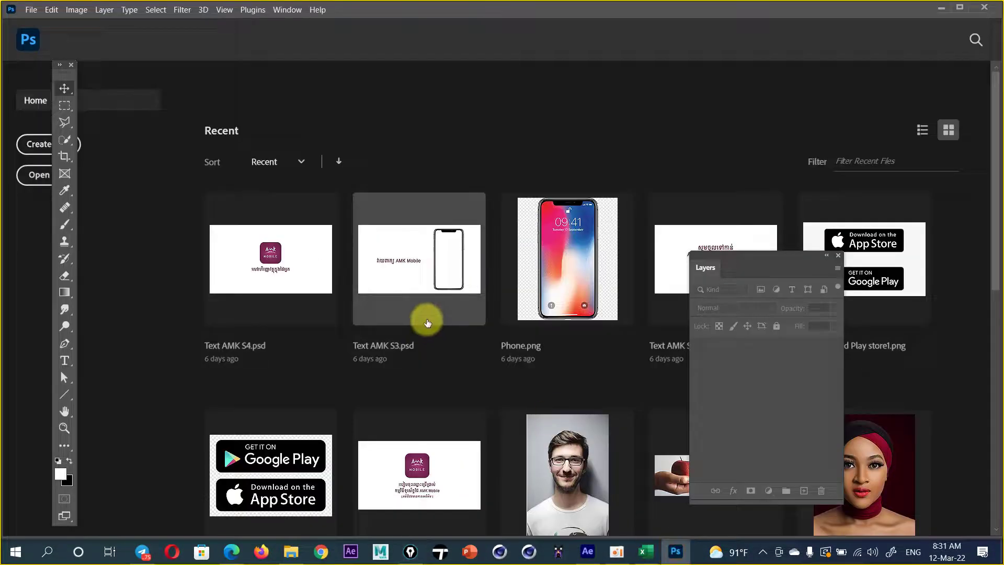
pyautogui.scroll(-5, 426, 341)
pyautogui.scroll(5, 427, 341)
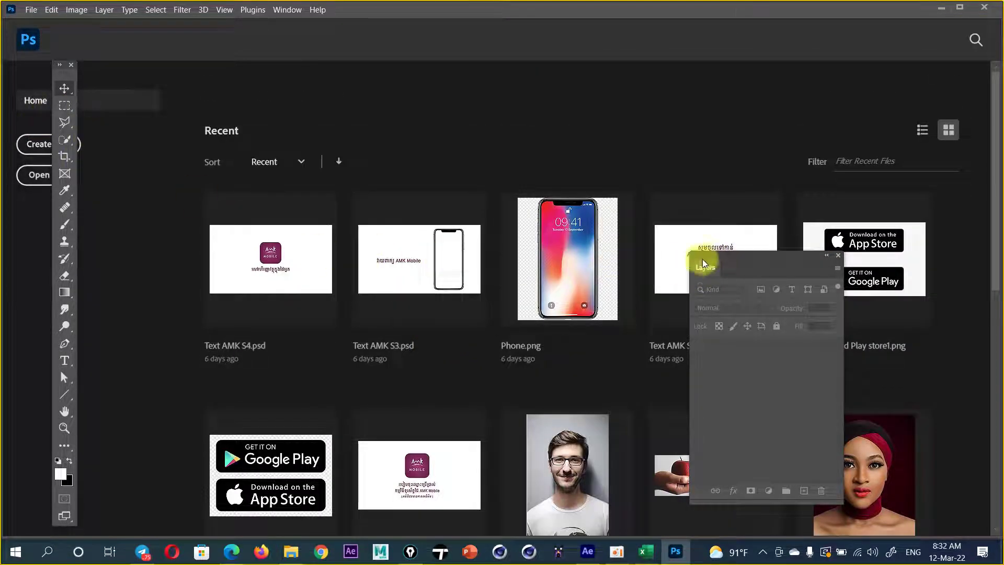
pyautogui.moveTo(703, 264); pyautogui.dragTo(715, 345)
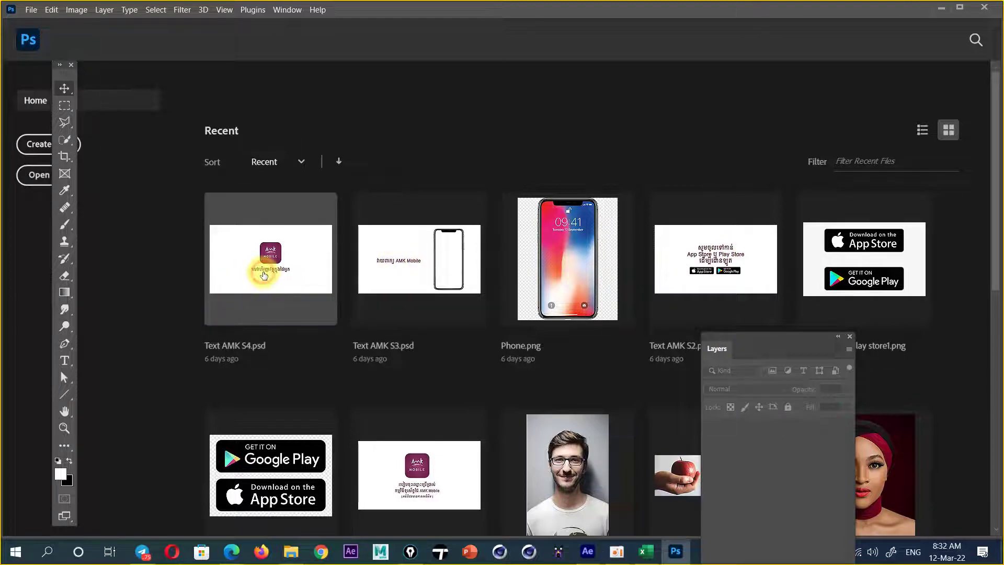
# - Open Text AMK.psd from File > Open Recent in Photoshop
pyautogui.click(265, 264)
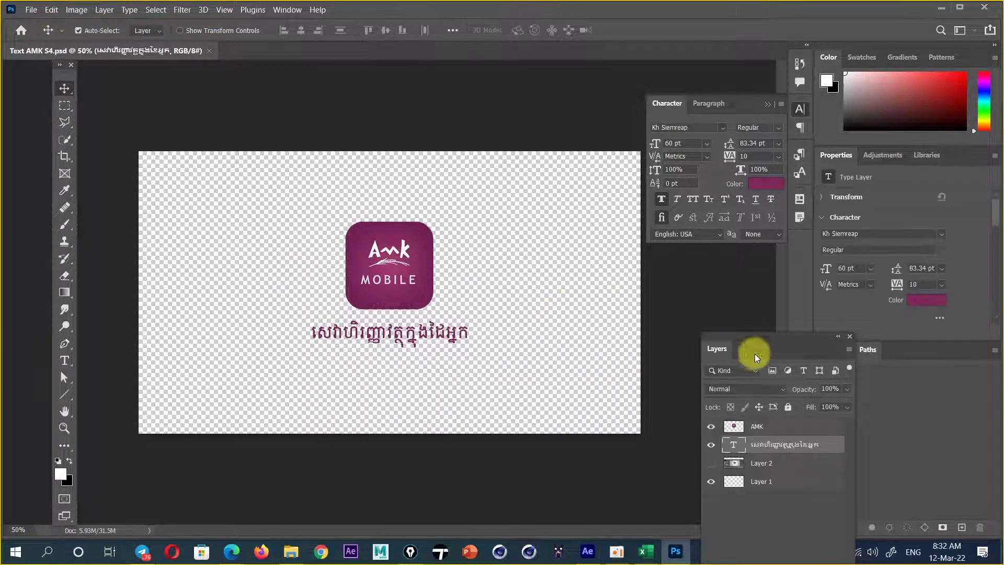
pyautogui.moveTo(756, 343); pyautogui.dragTo(675, 202)
pyautogui.click(32, 9)
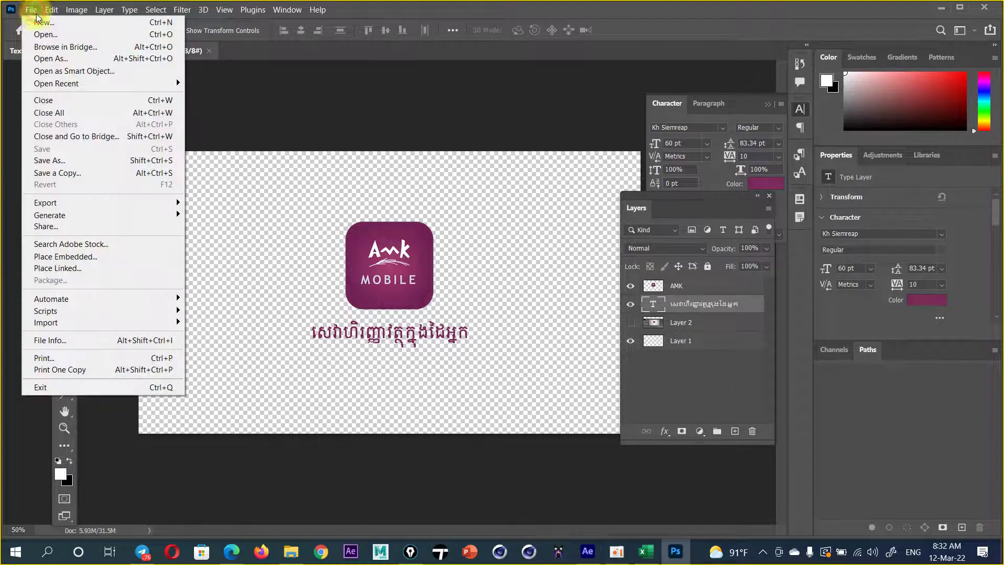
pyautogui.moveTo(68, 82)
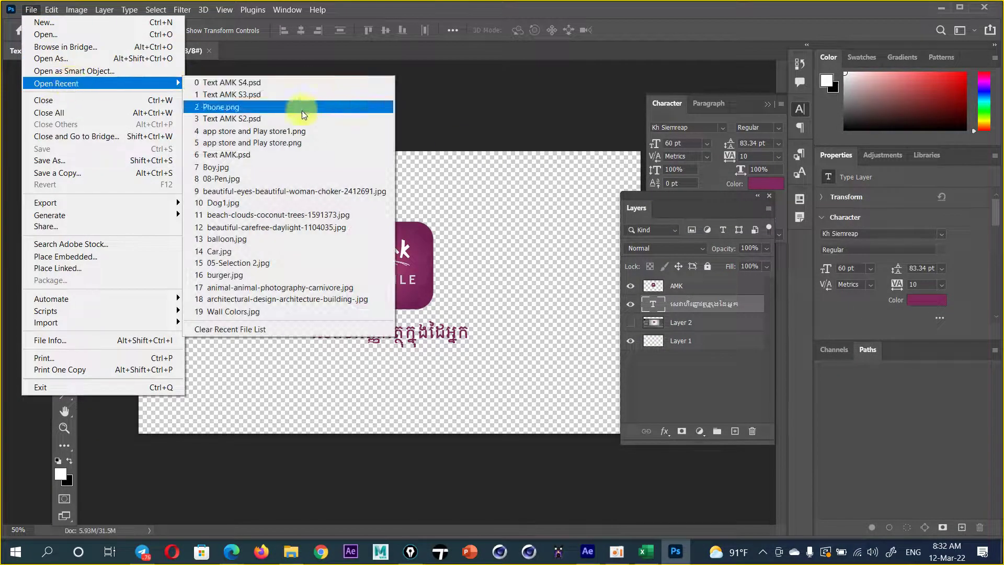
pyautogui.click(270, 154)
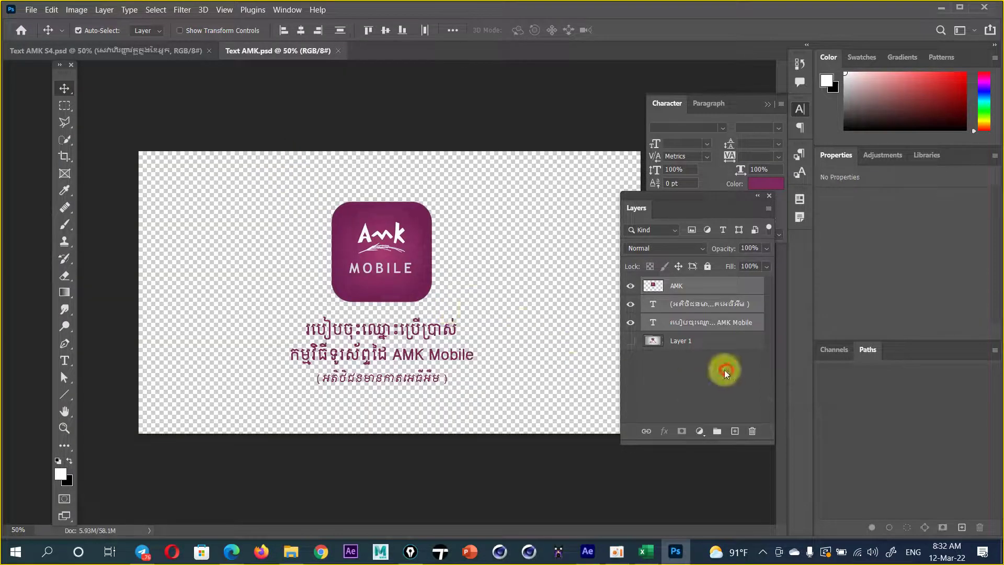
# - Check the AMK logo and both Khmer text layers by toggling their visibility
pyautogui.moveTo(377, 271)
pyautogui.mouseDown()
pyautogui.moveTo(394, 261)
pyautogui.moveTo(385, 258)
pyautogui.mouseUp()
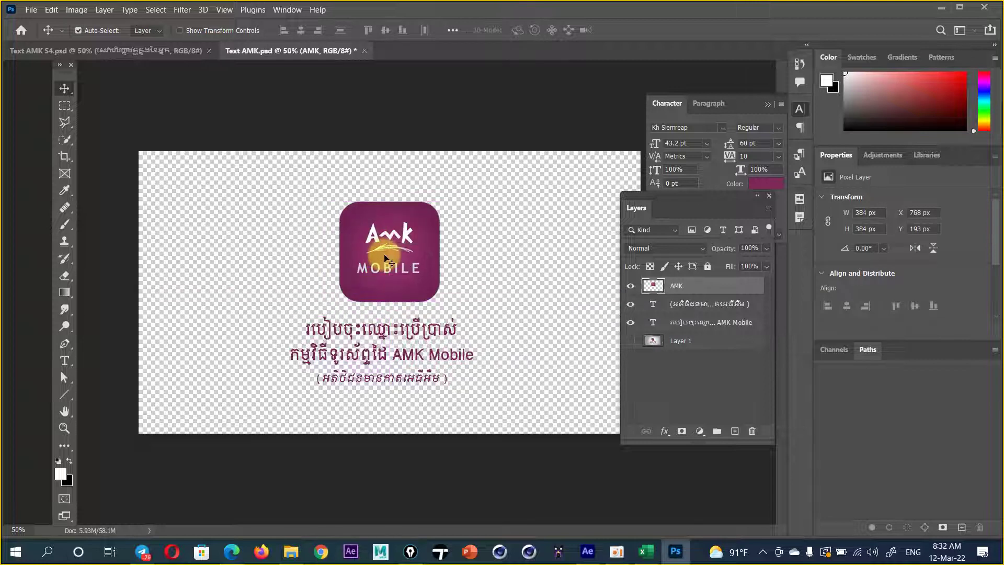
pyautogui.hotkey('ctrl', 'z')
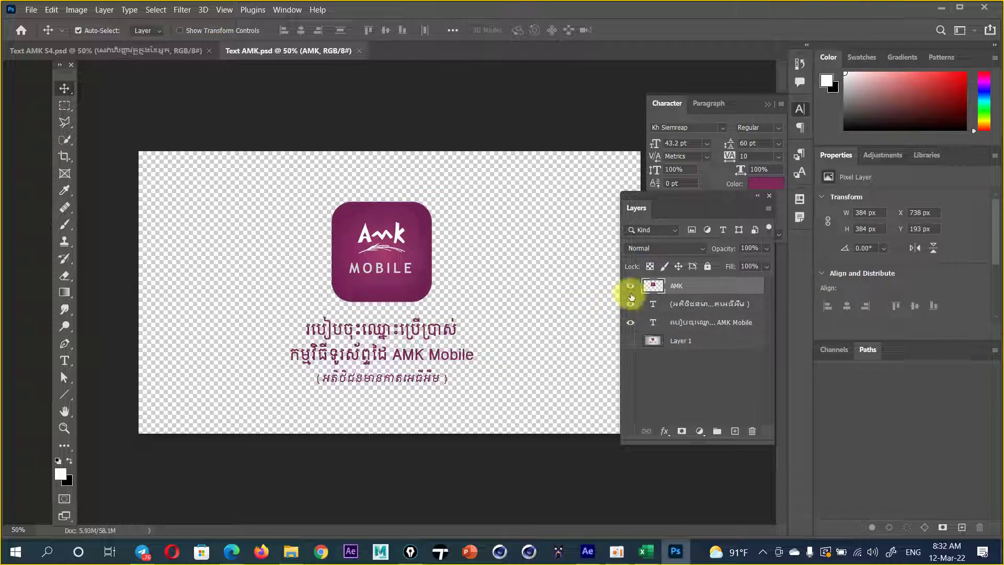
pyautogui.click(631, 287)
pyautogui.click(631, 287)
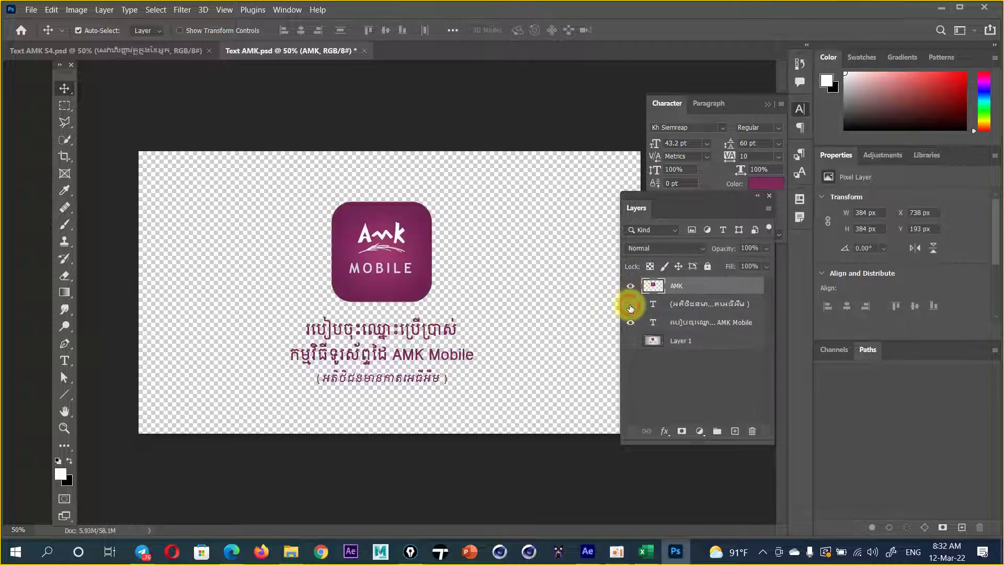
pyautogui.click(630, 304)
pyautogui.click(630, 306)
pyautogui.click(631, 324)
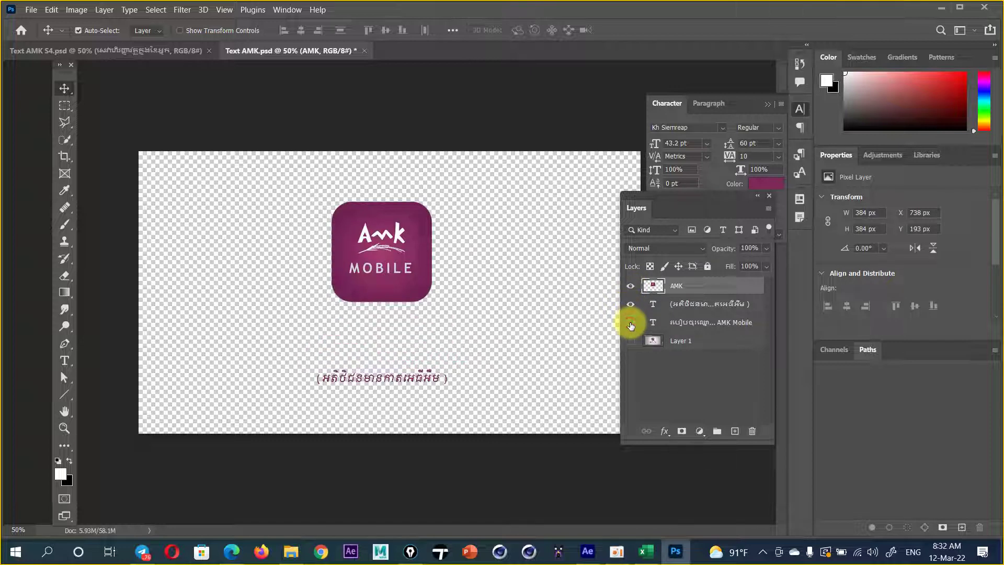
pyautogui.click(631, 324)
# - Delete Layer 1 from Text AMK.psd and return to After Effects
pyautogui.click(678, 341)
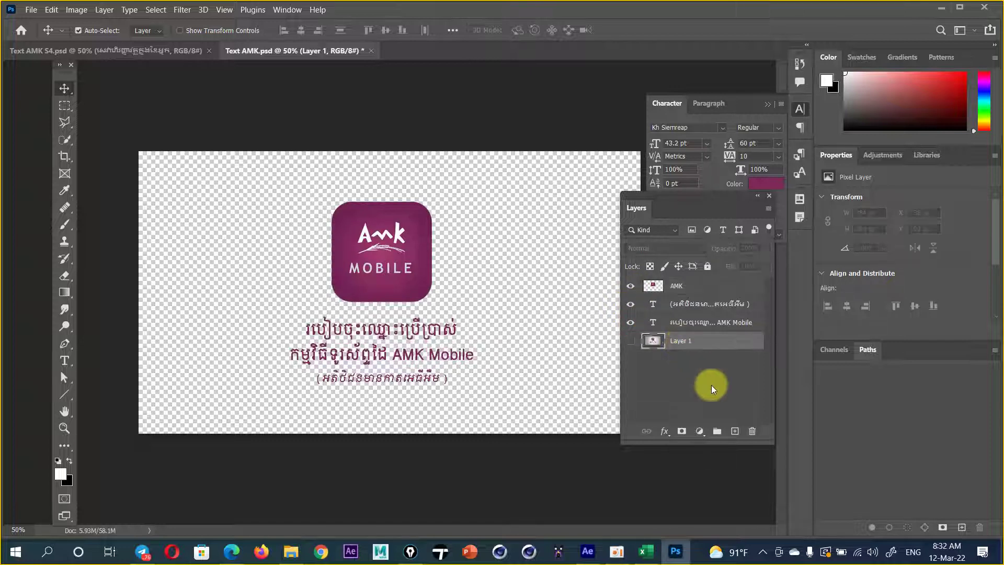
pyautogui.click(751, 431)
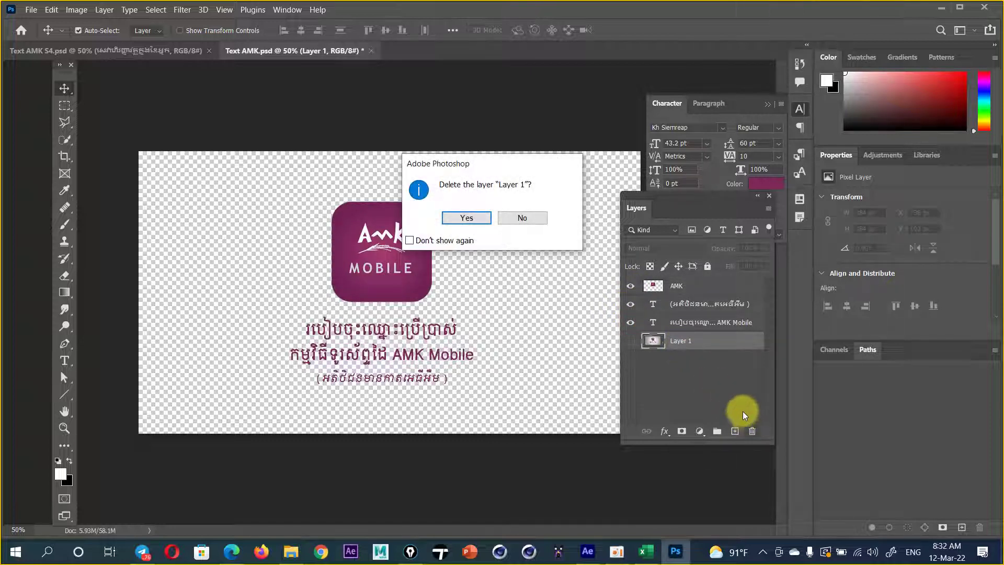
pyautogui.click(467, 216)
pyautogui.click(591, 551)
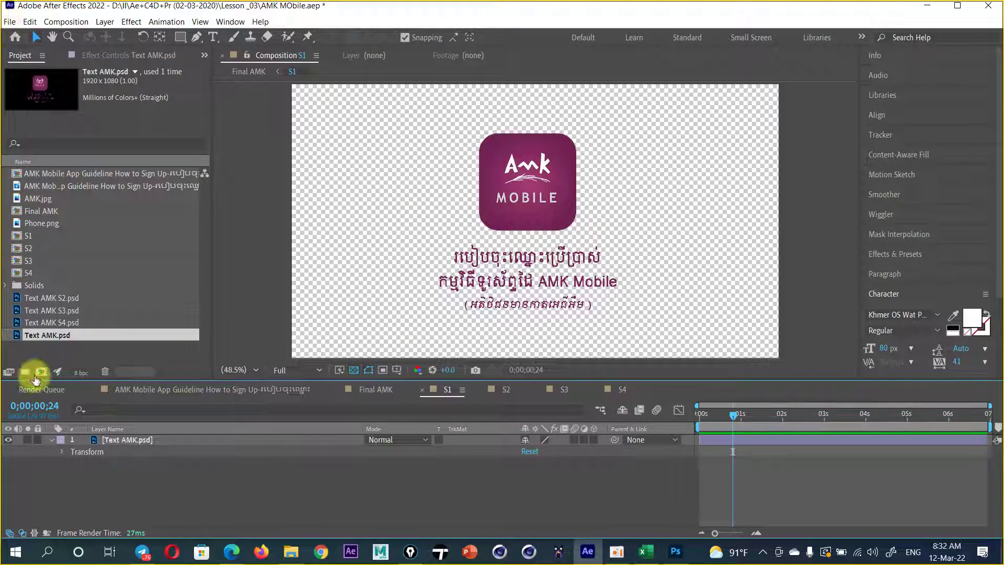
pyautogui.click(675, 551)
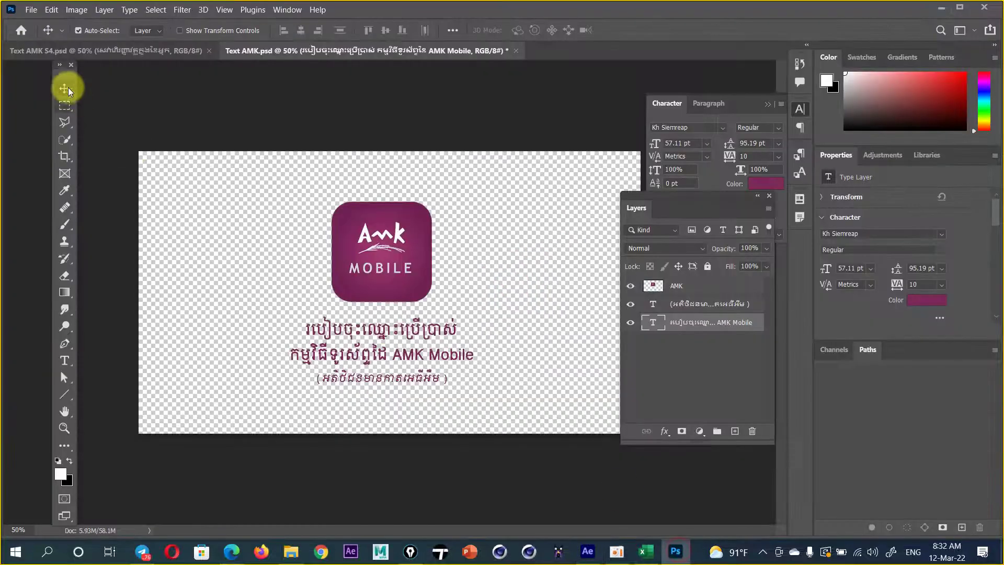
pyautogui.click(30, 10)
pyautogui.click(481, 480)
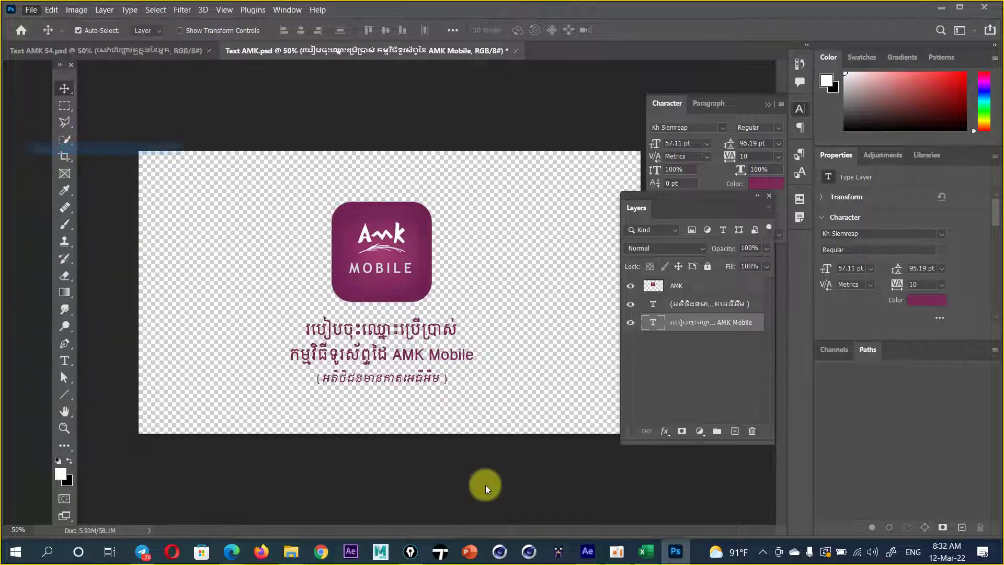
pyautogui.click(589, 552)
# - Open the Import File window from the Project panel and browse to D: > II
pyautogui.click(23, 352)
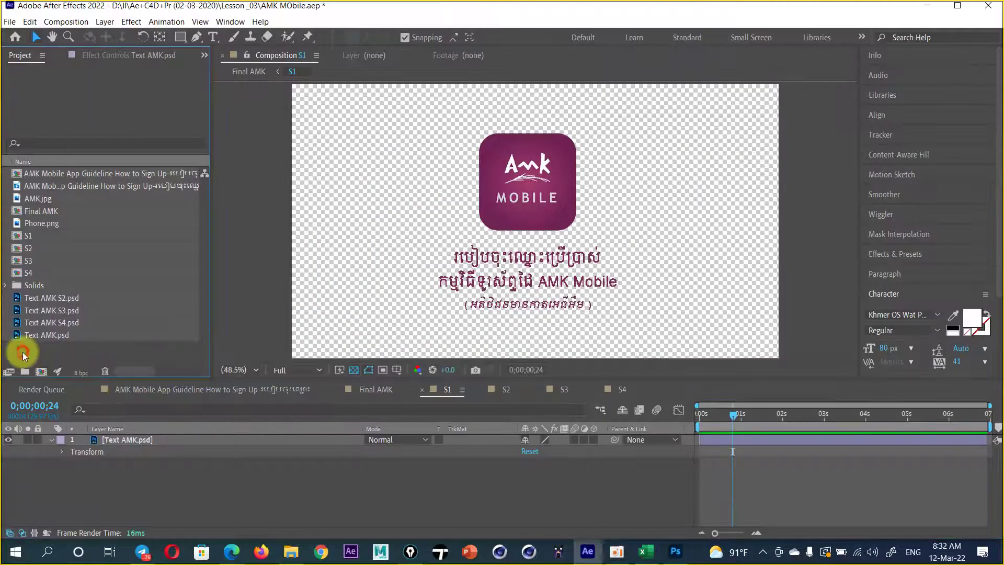
pyautogui.doubleClick(21, 349)
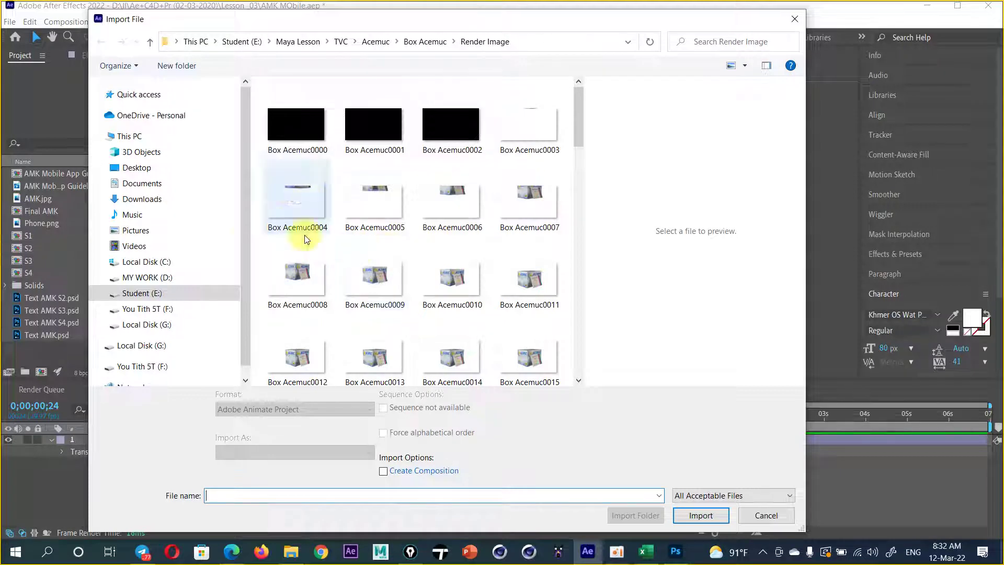
pyautogui.click(147, 277)
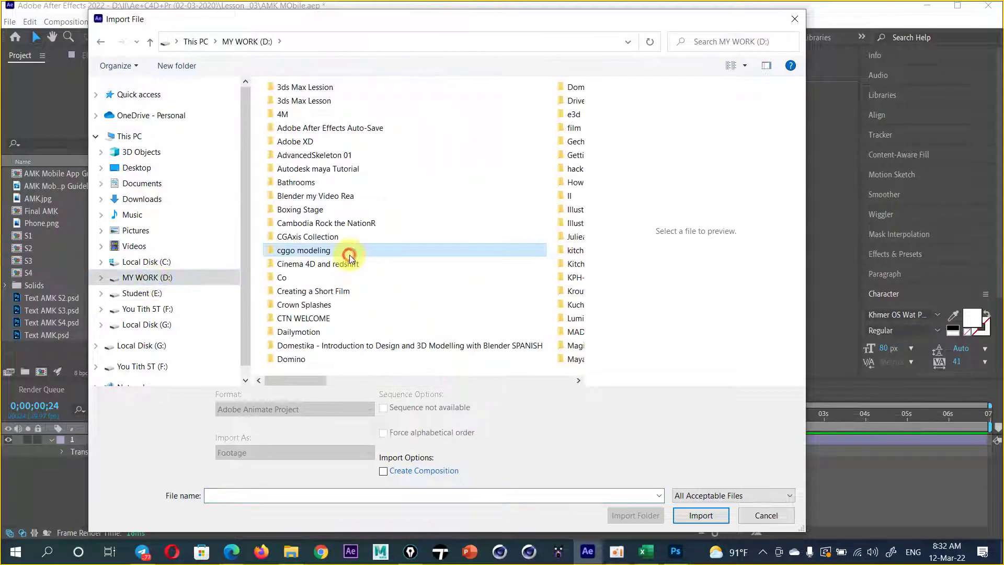
pyautogui.click(345, 254)
pyautogui.scroll(-3, 343, 252)
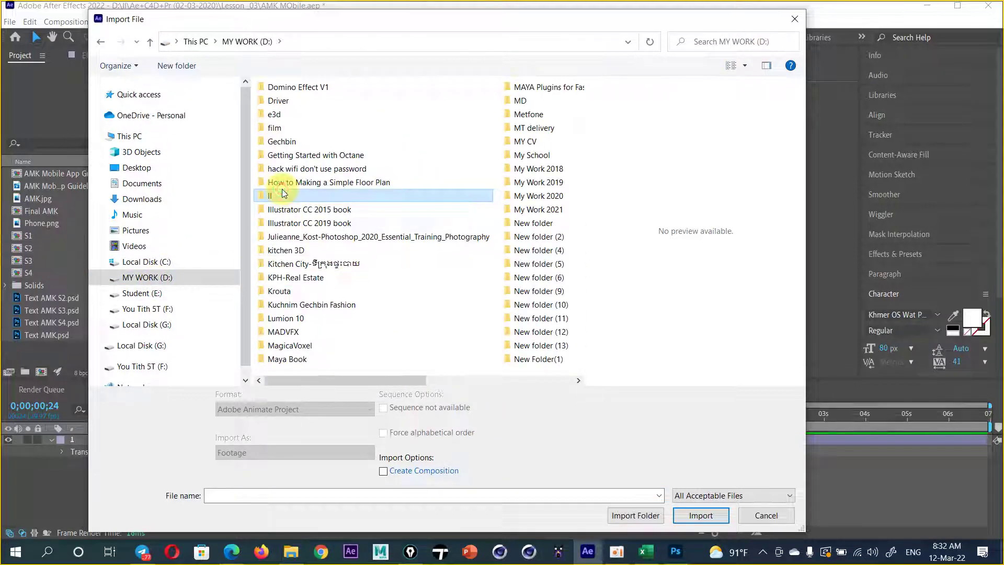
pyautogui.doubleClick(282, 190)
# - Open the Ae+C4D+Pr (02-03-2020) folder and look through its contents
pyautogui.doubleClick(323, 104)
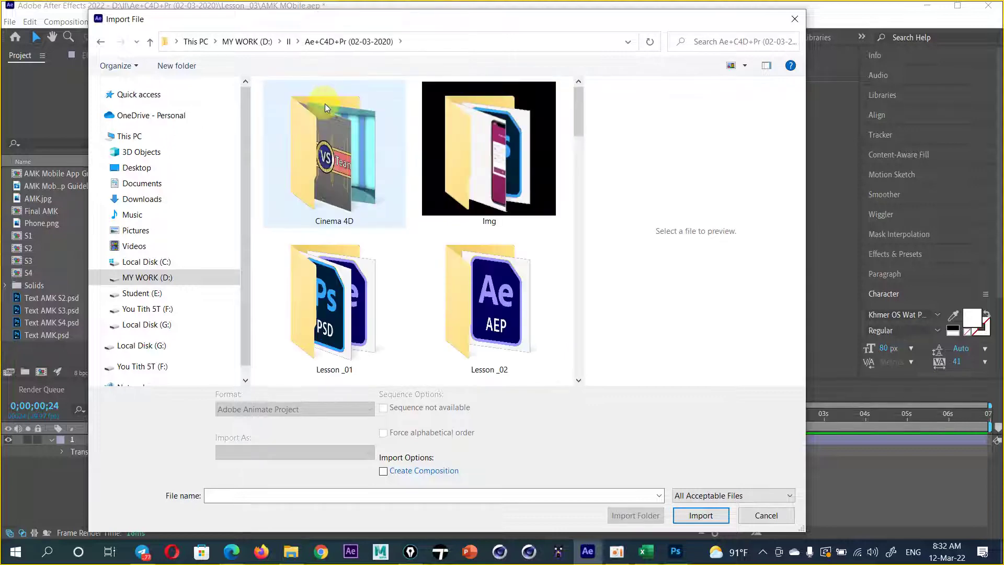
pyautogui.scroll(-3, 485, 344)
pyautogui.scroll(3, 485, 344)
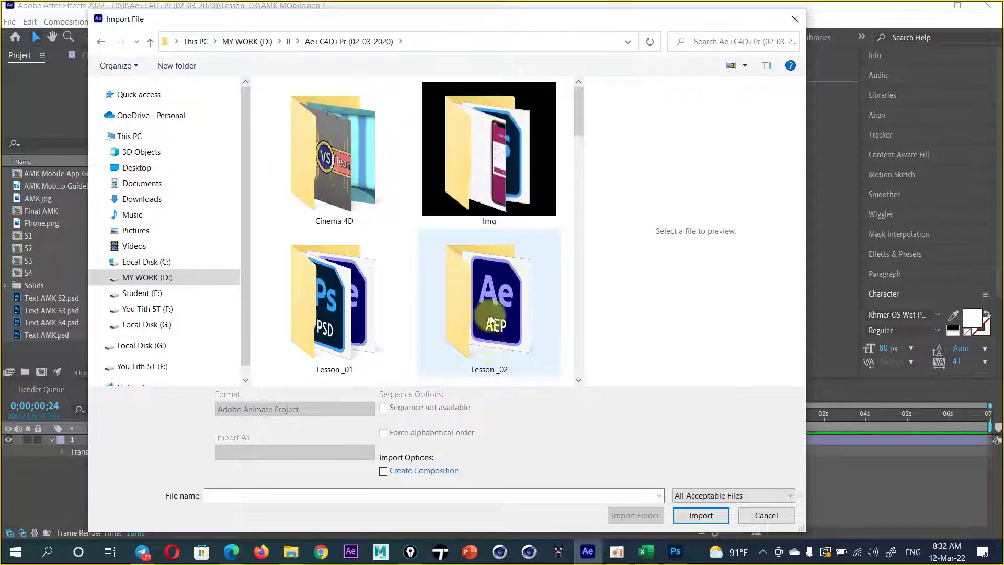
pyautogui.click(491, 183)
pyautogui.scroll(-3, 484, 262)
pyautogui.scroll(-3, 484, 262)
pyautogui.scroll(-3, 484, 261)
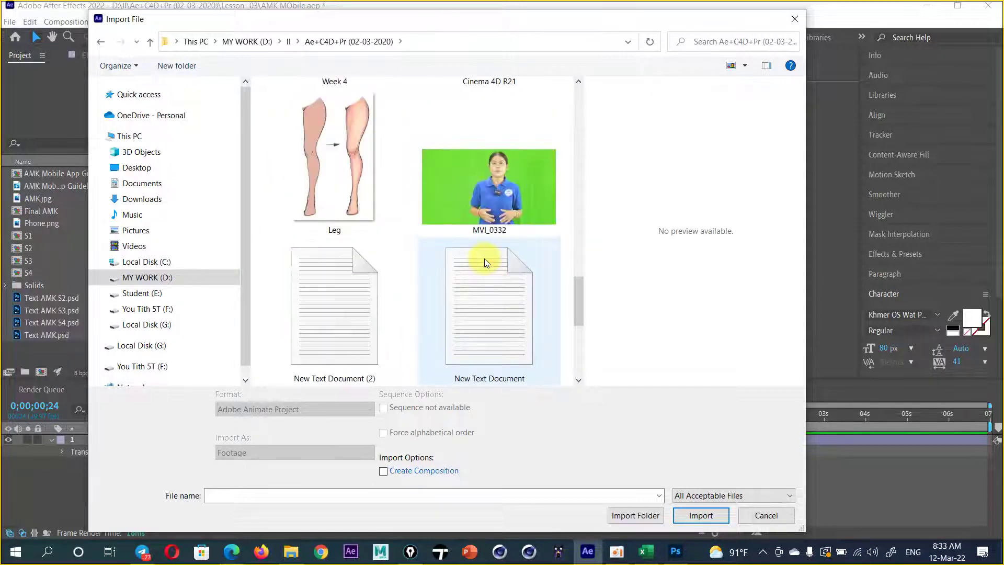
pyautogui.scroll(-3, 484, 258)
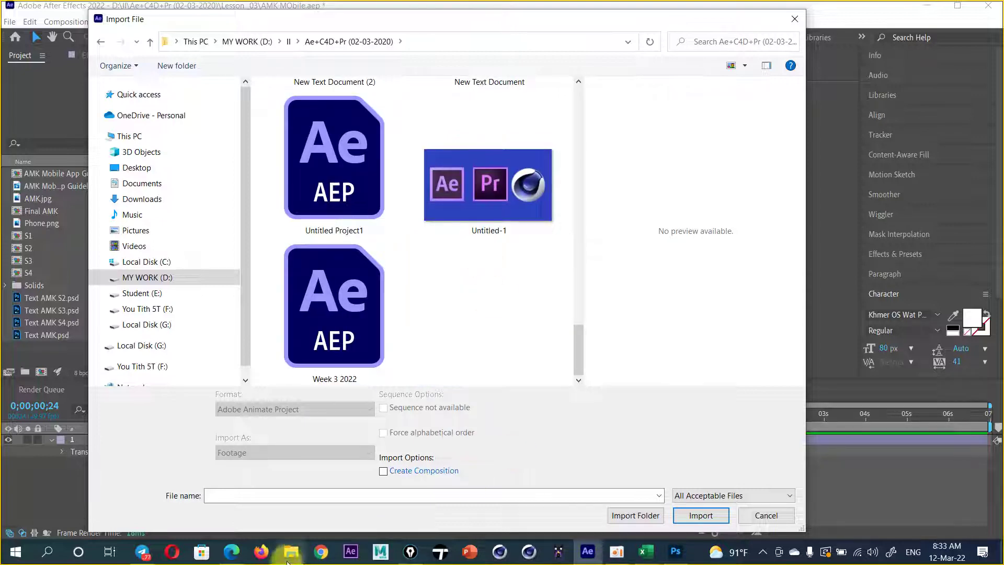
pyautogui.click(675, 551)
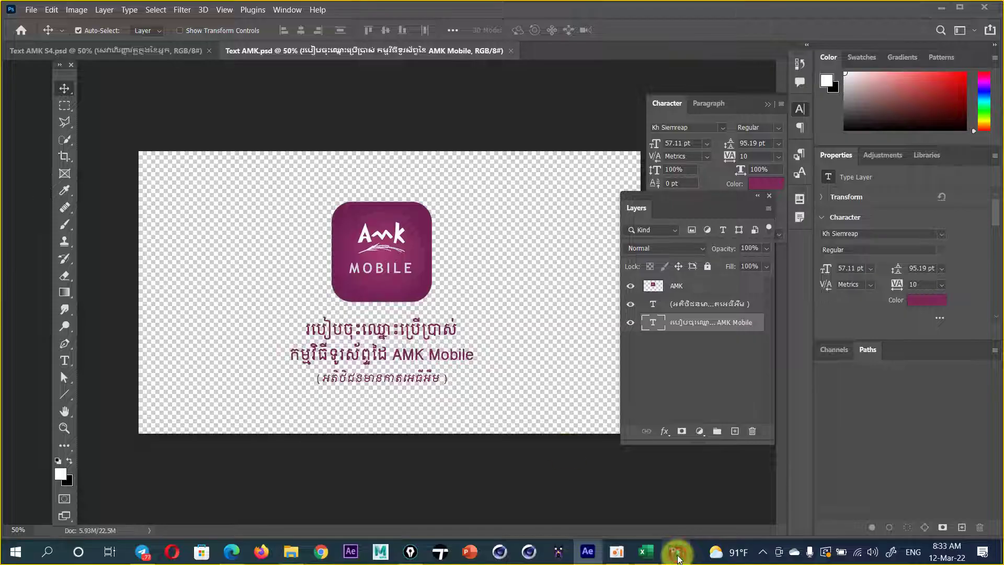
pyautogui.click(30, 9)
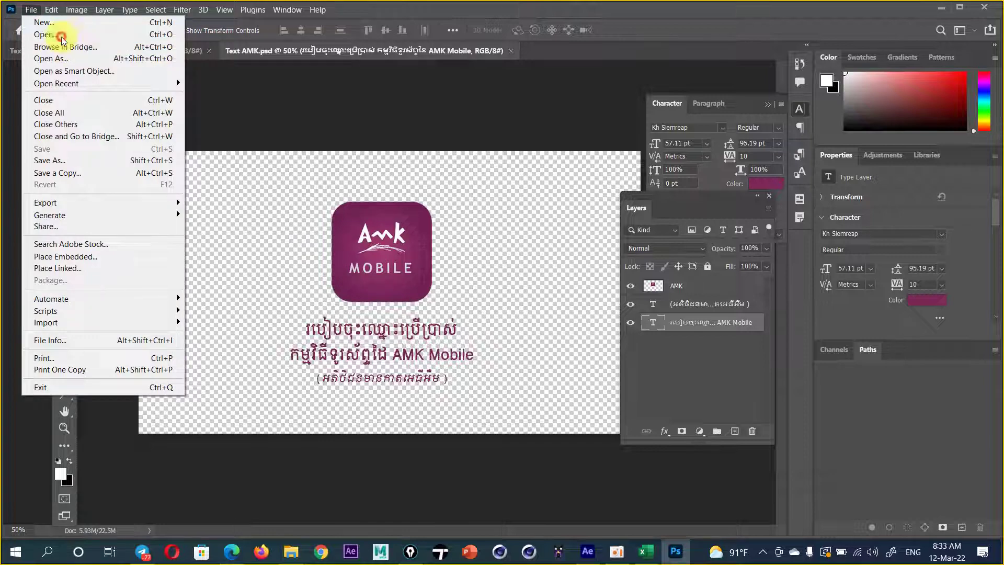
pyautogui.click(62, 36)
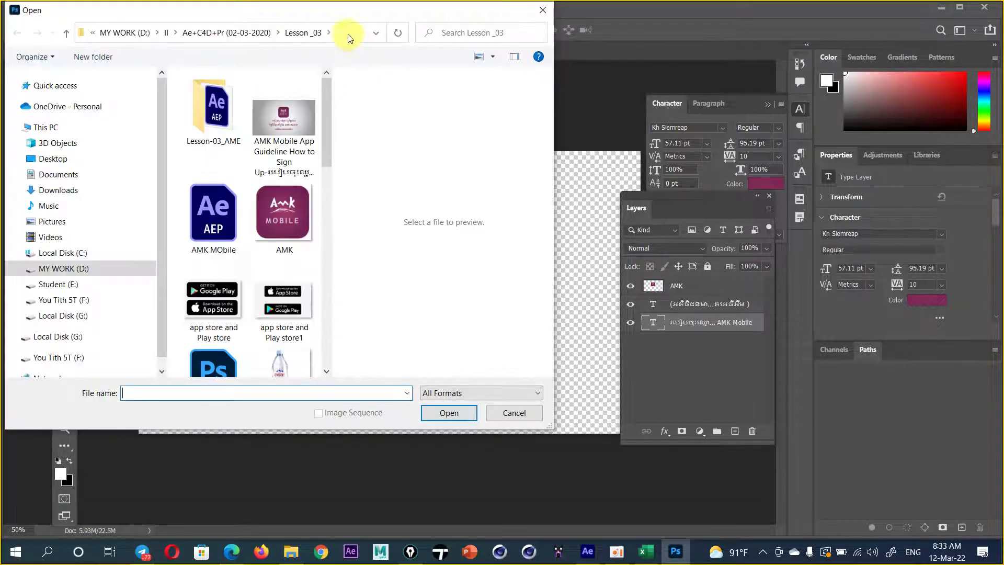
pyautogui.click(349, 34)
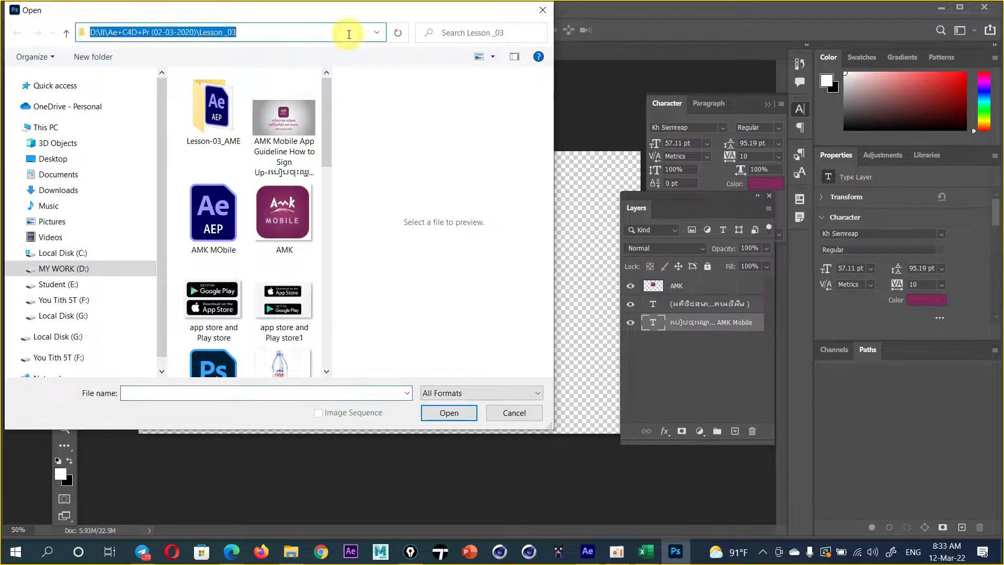
pyautogui.click(543, 10)
pyautogui.click(589, 552)
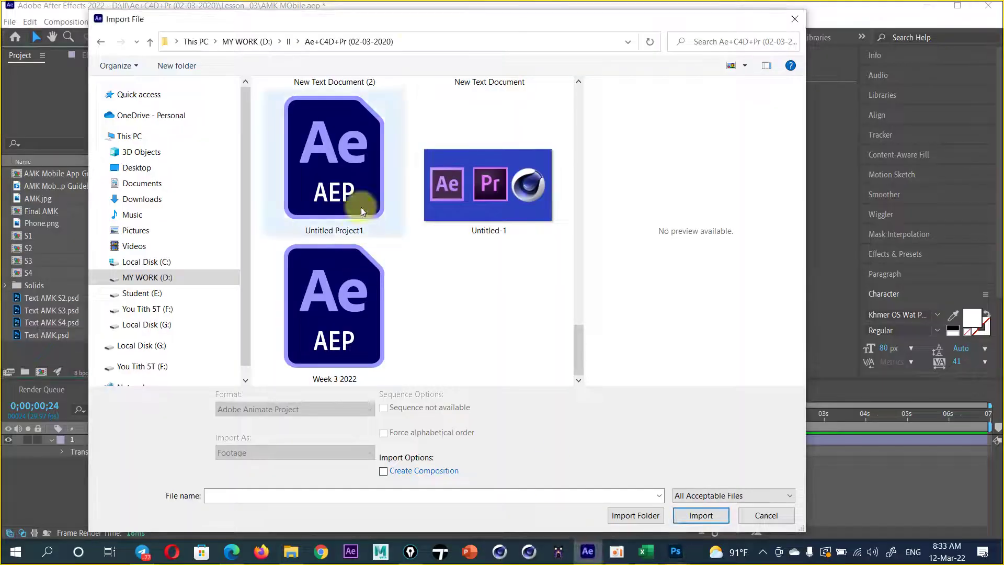
pyautogui.click(416, 41)
# - Go to the Lesson_03 folder, select Text AMK.psd and import it
pyautogui.click(413, 45)
pyautogui.press('Return')
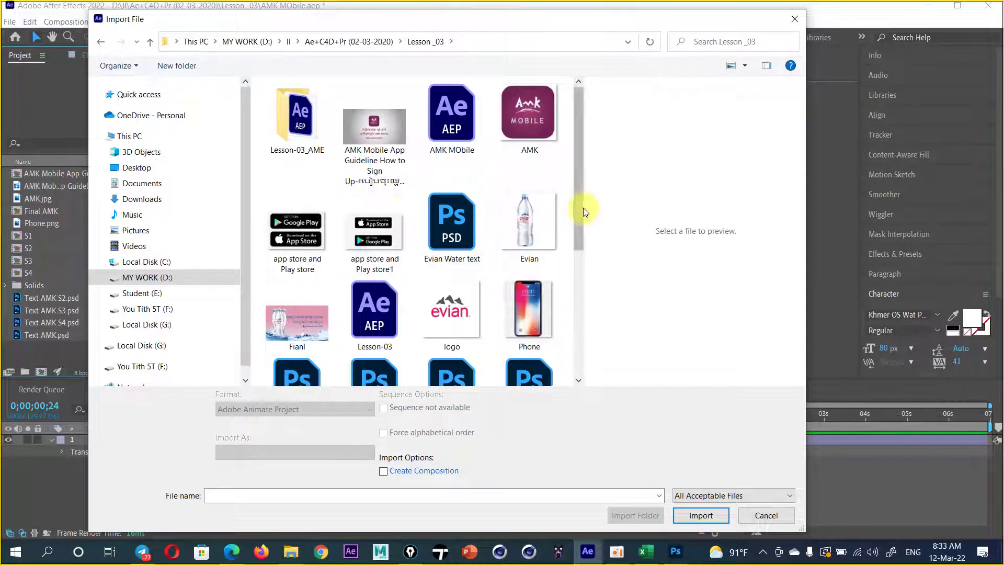
pyautogui.moveTo(581, 207); pyautogui.dragTo(577, 258)
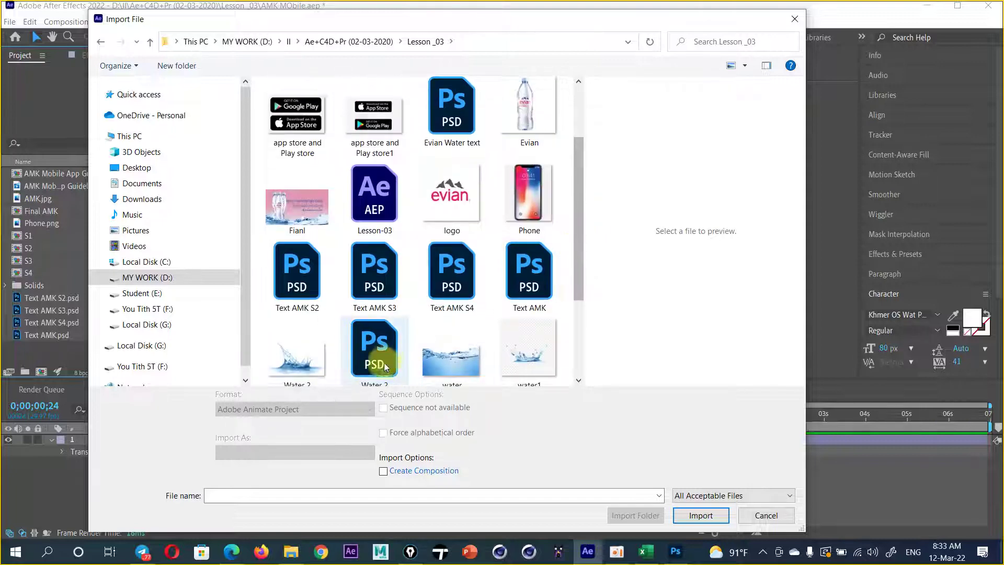
pyautogui.click(529, 275)
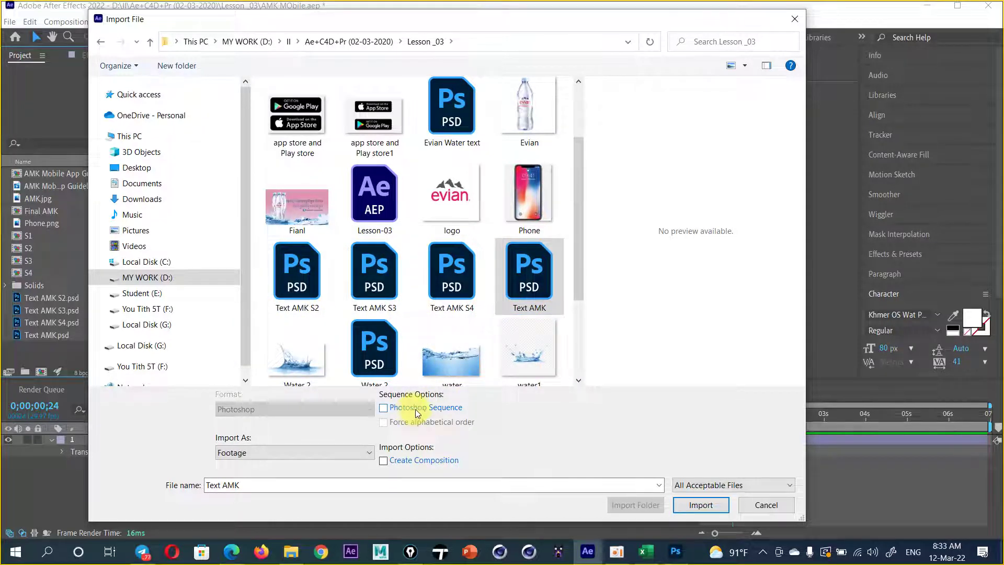
pyautogui.click(695, 506)
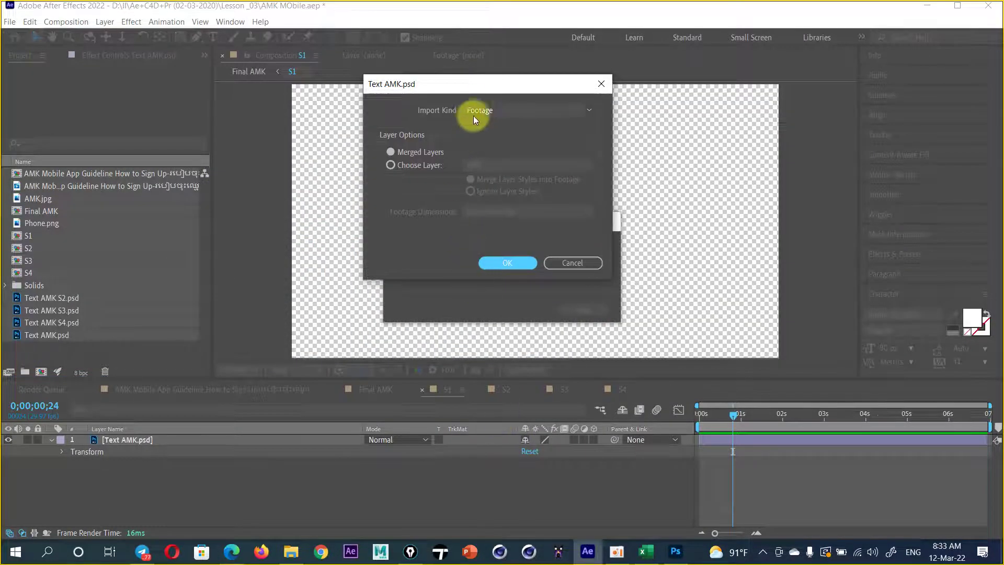
# - Set Import Kind to Composition for Text AMK.psd and confirm with OK
pyautogui.click(482, 109)
pyautogui.click(505, 139)
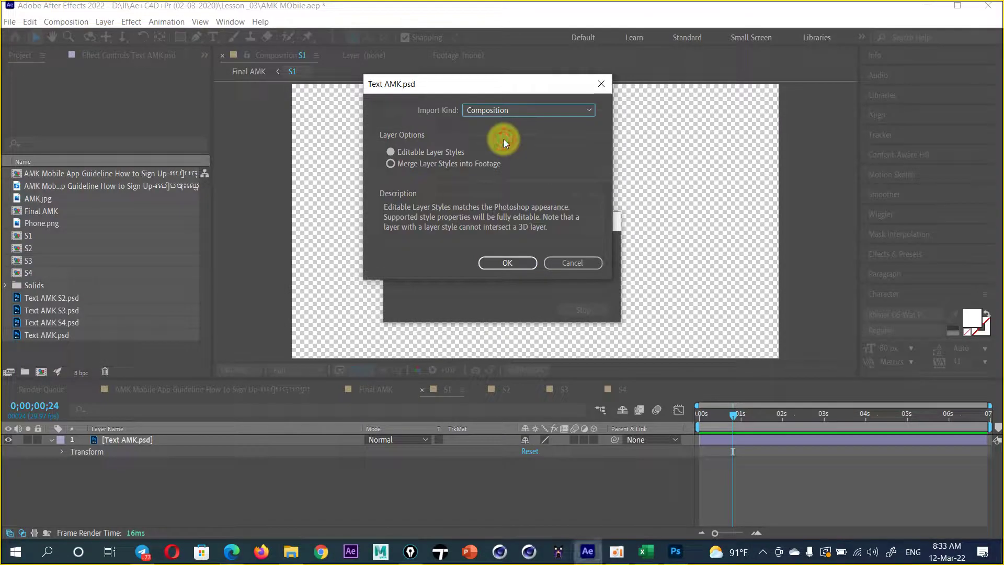
pyautogui.click(499, 262)
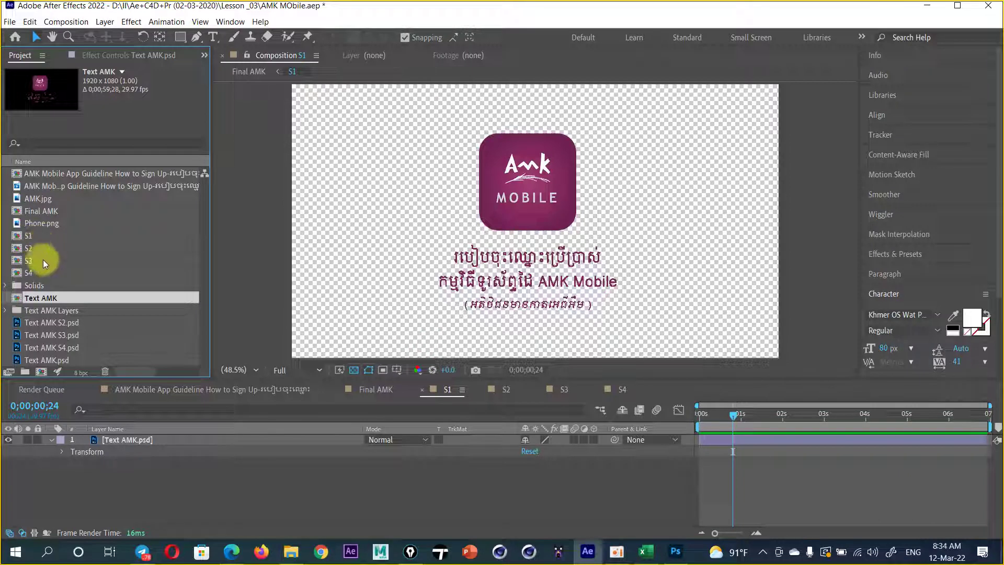
# - Open the Text AMK comp and cut its three layers
pyautogui.click(21, 285)
pyautogui.doubleClick(21, 285)
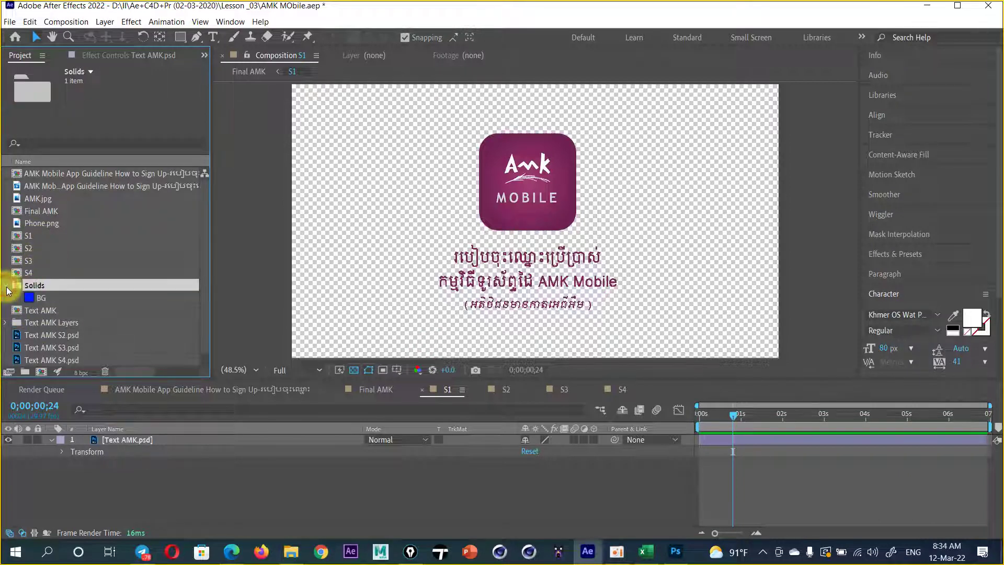
pyautogui.click(23, 311)
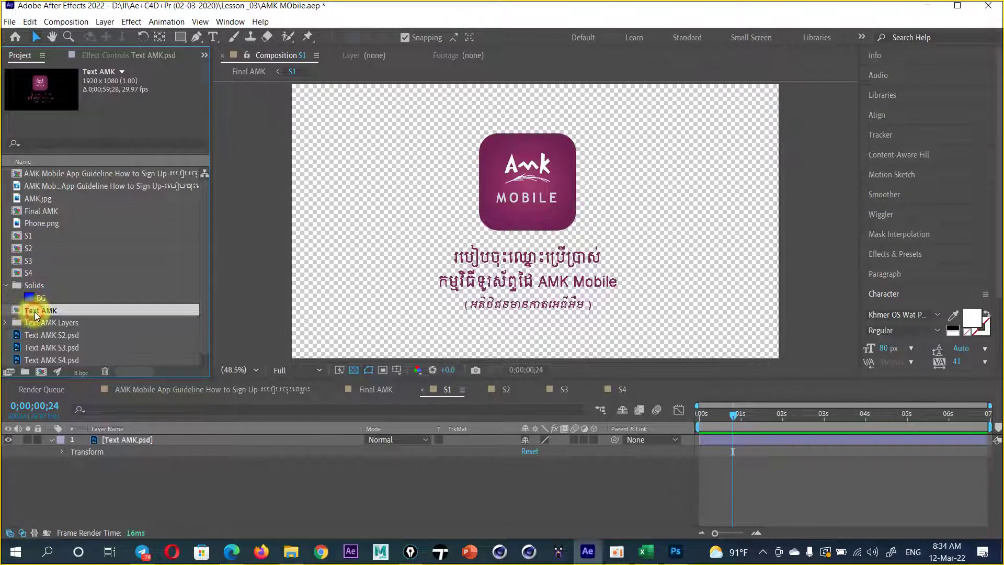
pyautogui.doubleClick(26, 311)
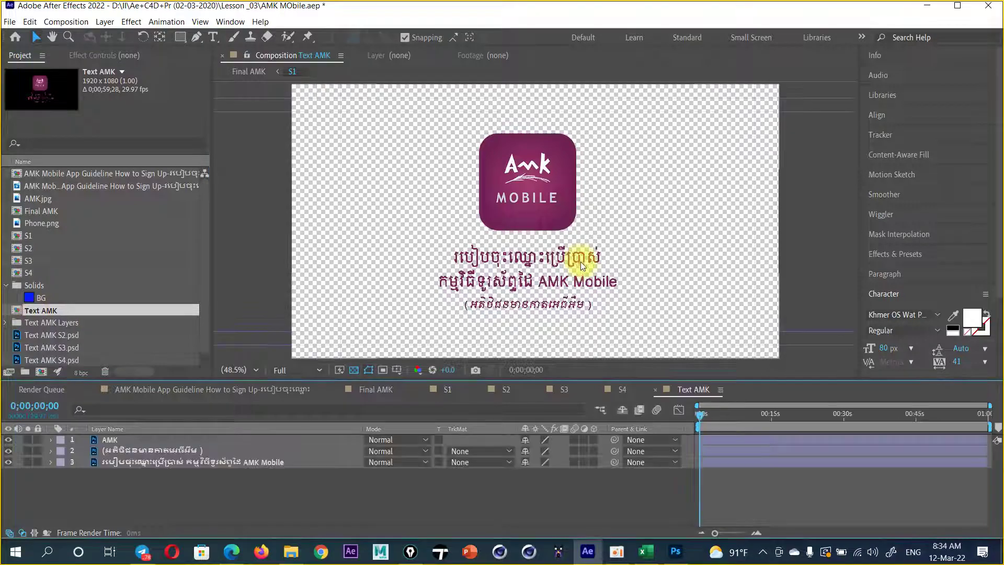
pyautogui.click(147, 451)
pyautogui.moveTo(147, 476); pyautogui.dragTo(107, 439)
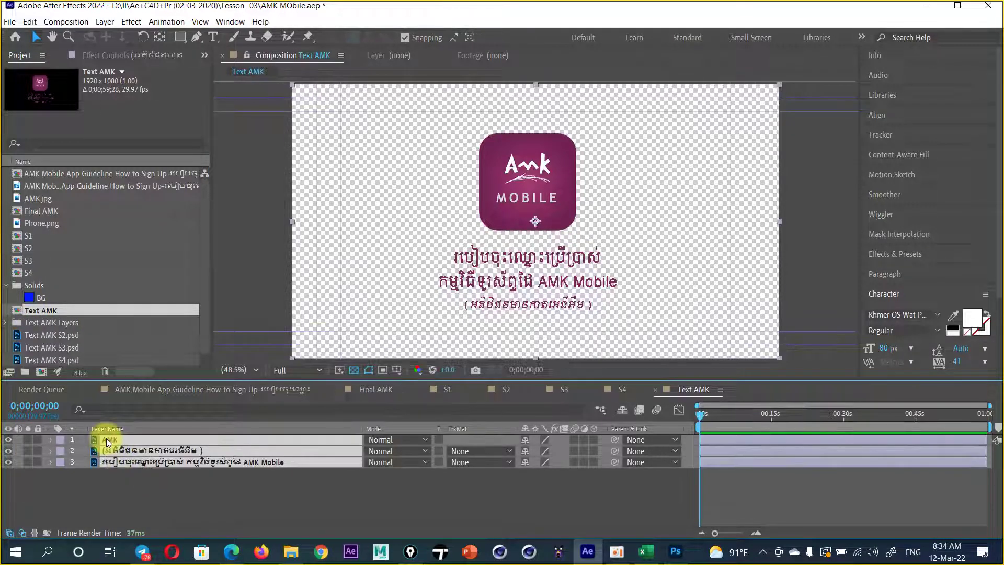
pyautogui.press('Delete')
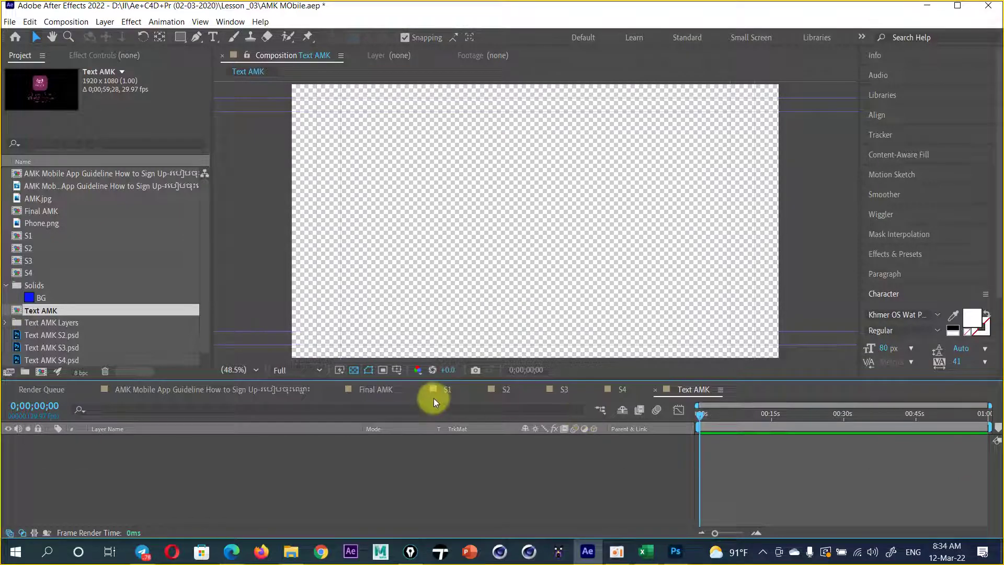
# - Paste the three layers into S1 and delete the old flattened Text AMK.psd layer
pyautogui.click(447, 390)
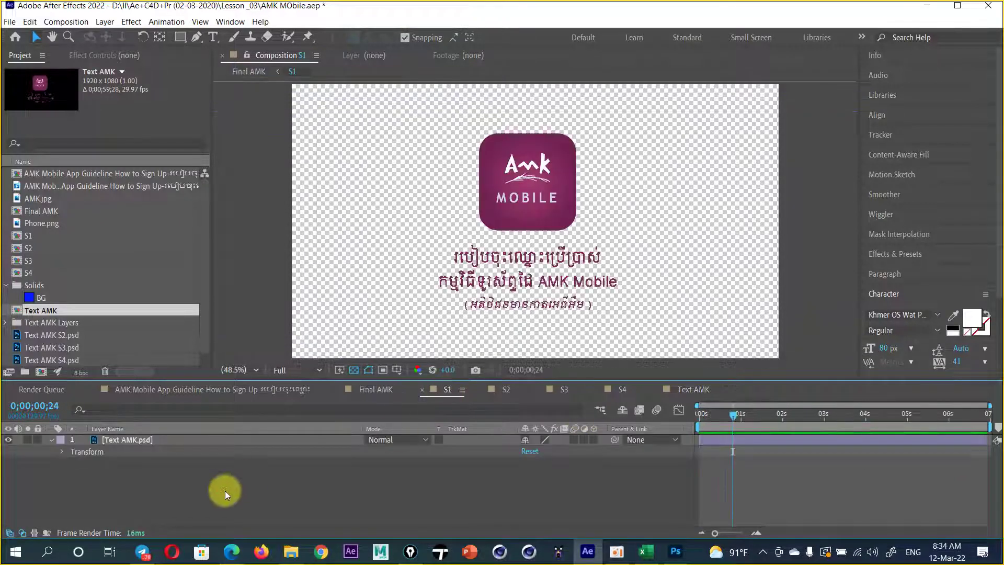
pyautogui.hotkey('ctrl', 'v')
pyautogui.click(131, 475)
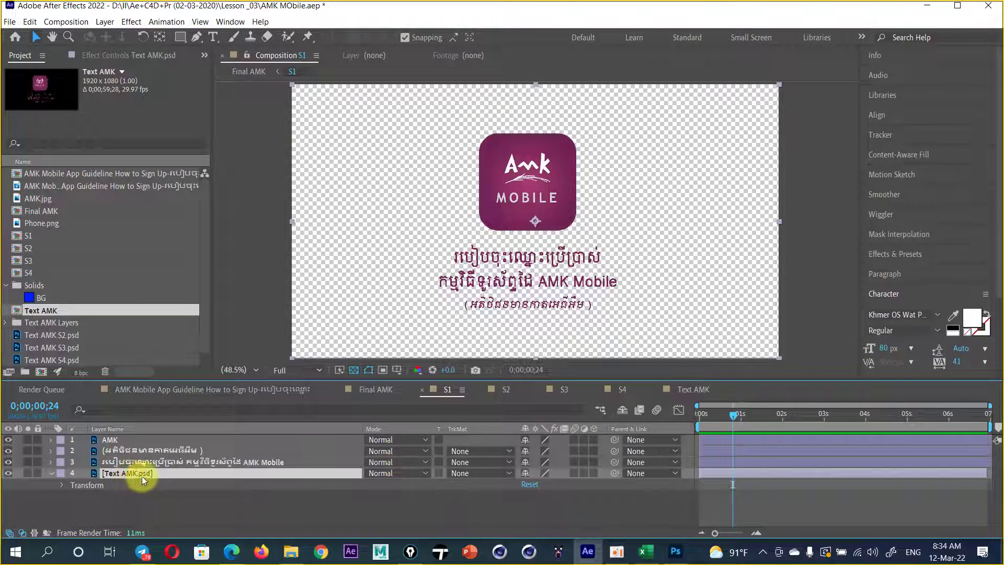
pyautogui.press('Delete')
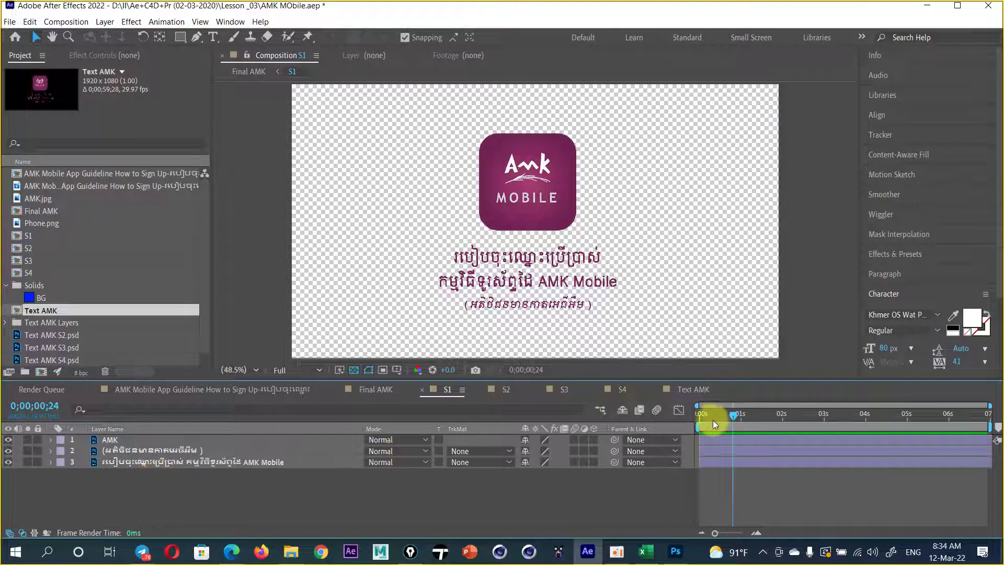
pyautogui.moveTo(731, 416); pyautogui.dragTo(724, 419)
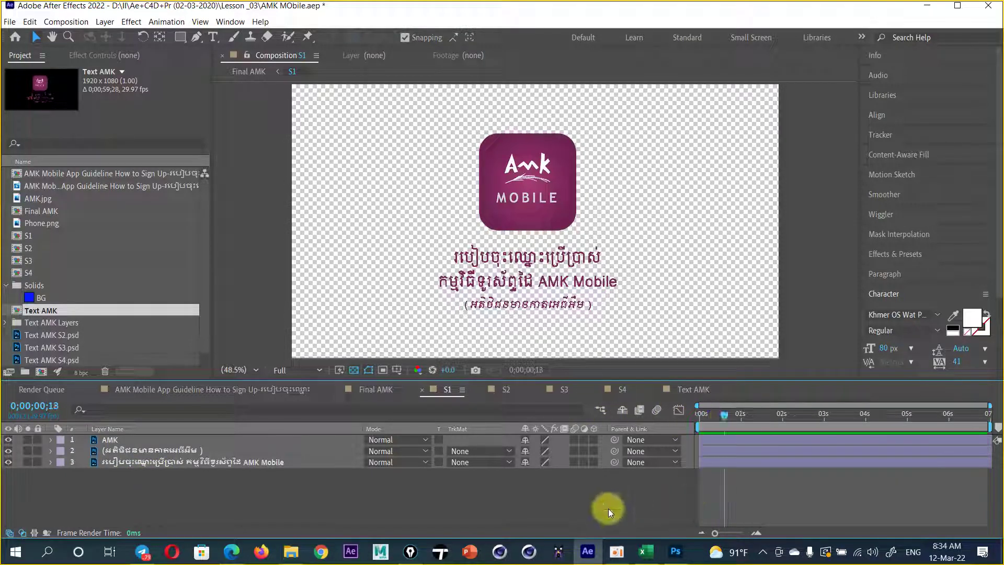
pyautogui.click(674, 550)
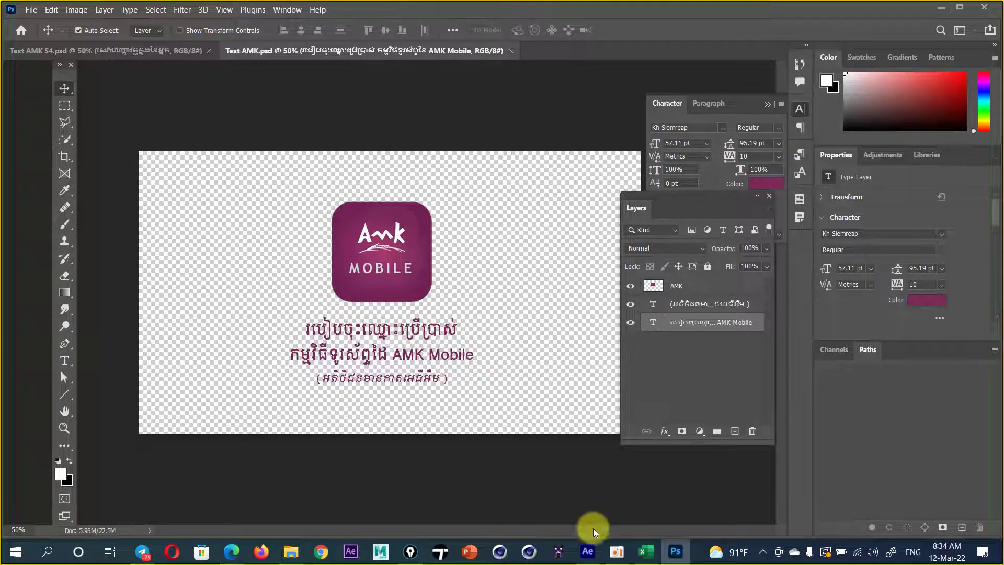
pyautogui.click(587, 551)
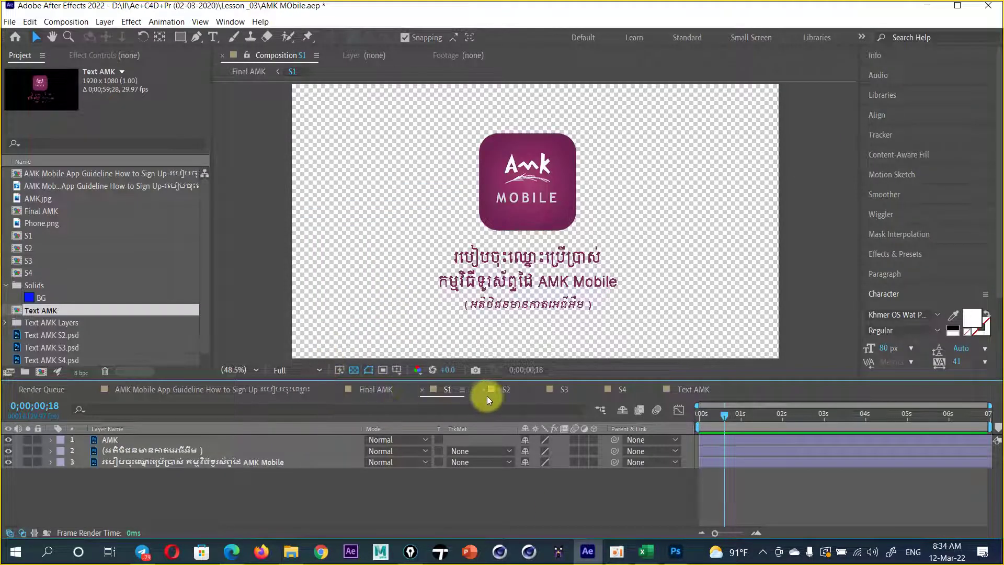
pyautogui.click(504, 390)
pyautogui.click(145, 440)
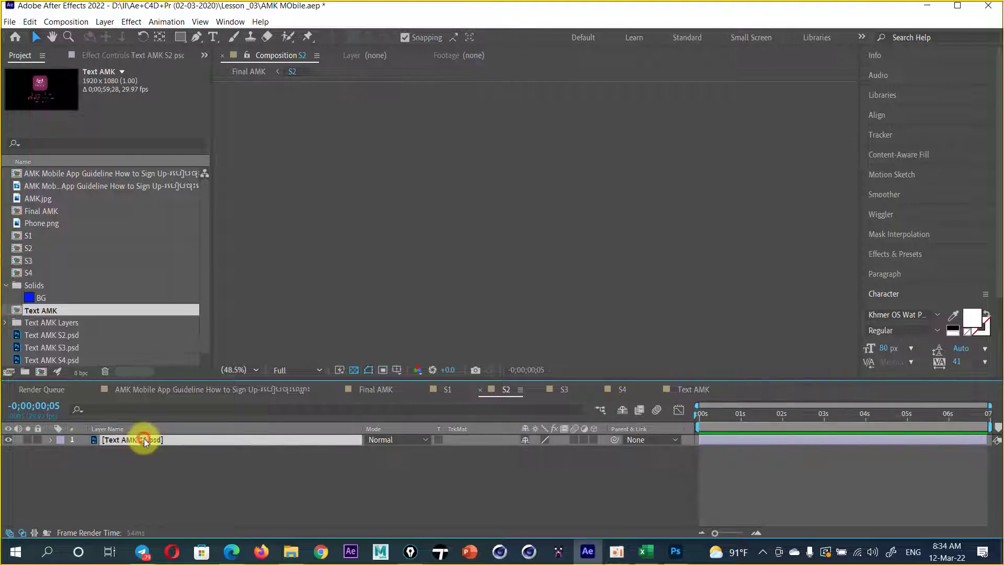
pyautogui.moveTo(766, 418); pyautogui.dragTo(774, 417)
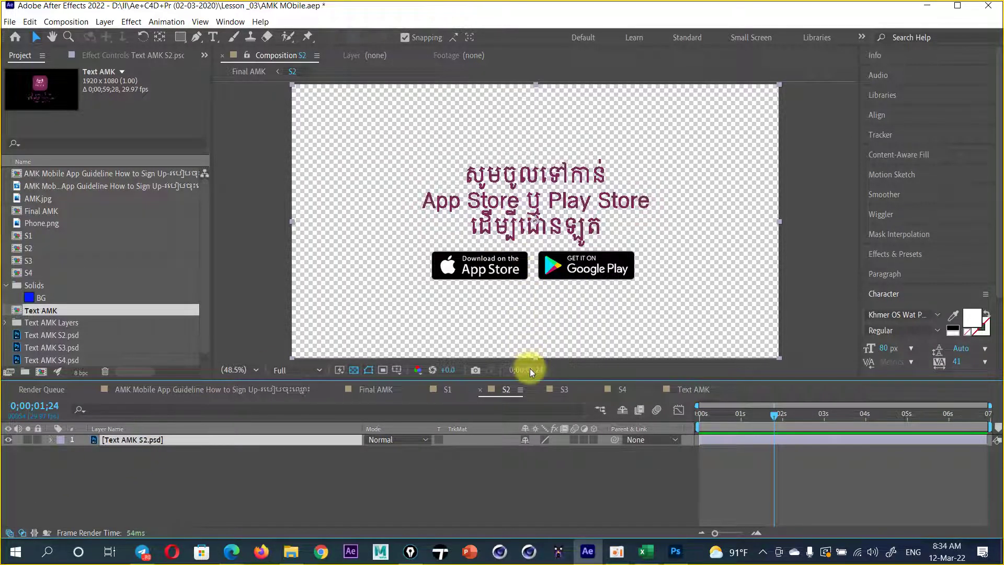
pyautogui.click(449, 390)
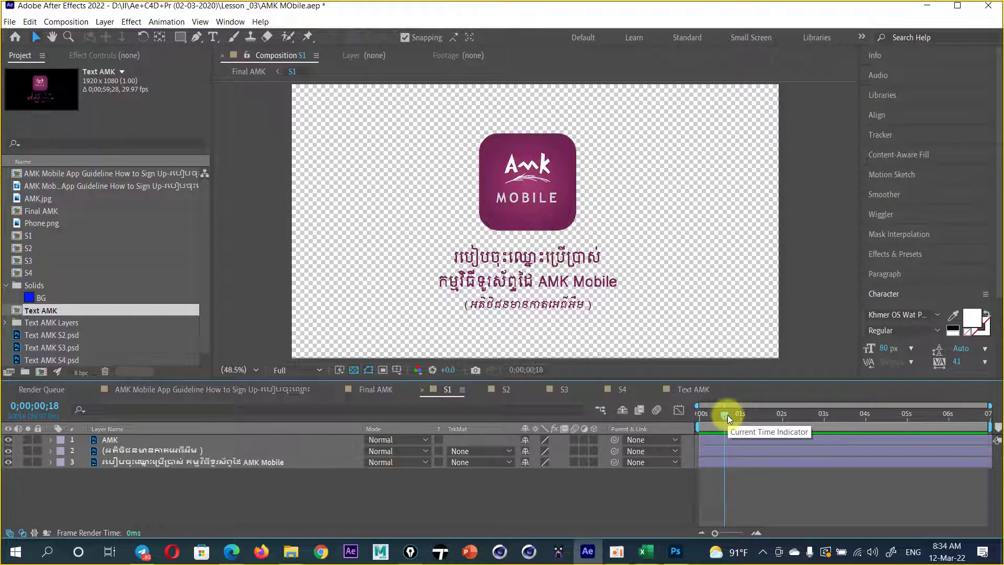
pyautogui.moveTo(727, 415); pyautogui.dragTo(667, 423)
pyautogui.press('=')
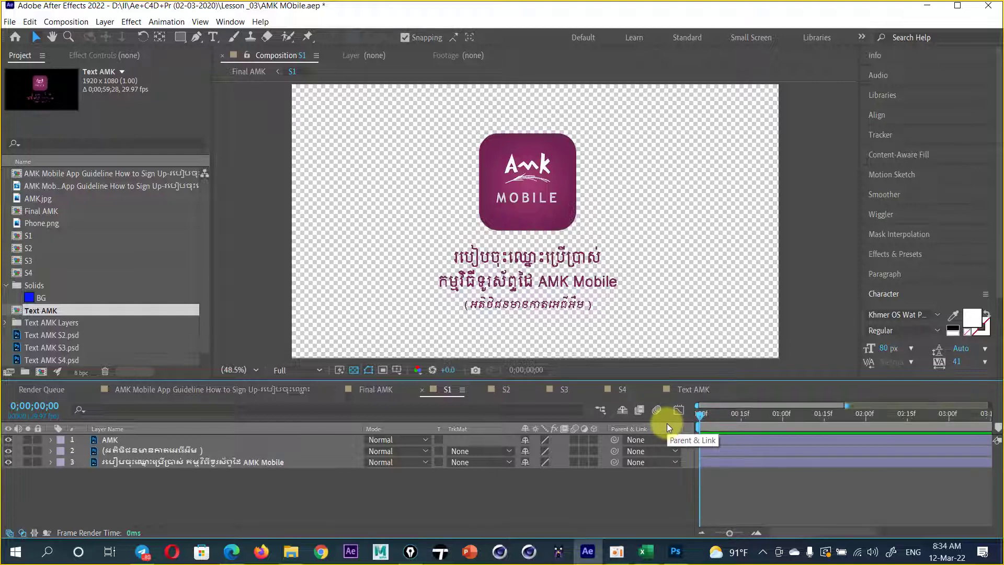
pyautogui.press('=')
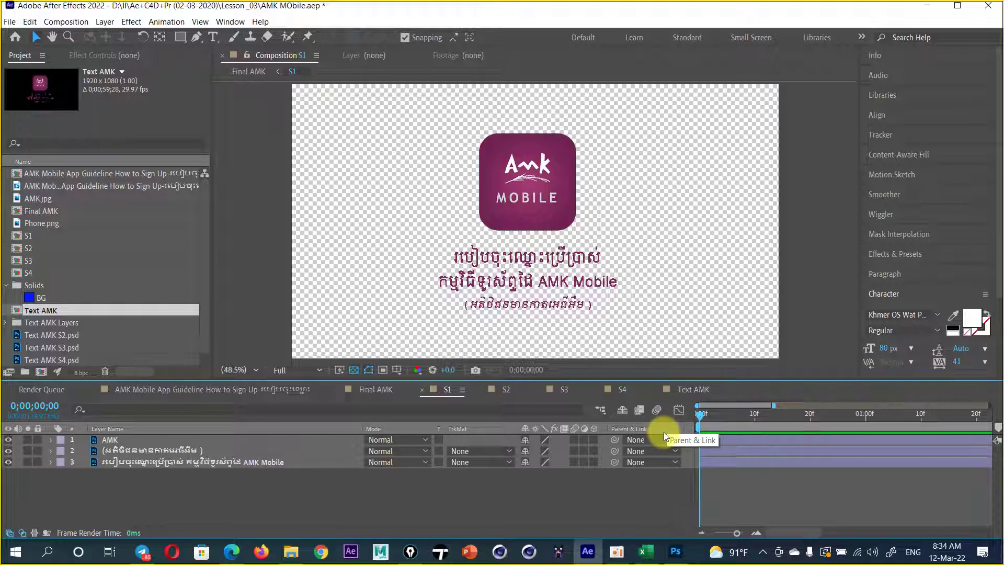
pyautogui.click(675, 551)
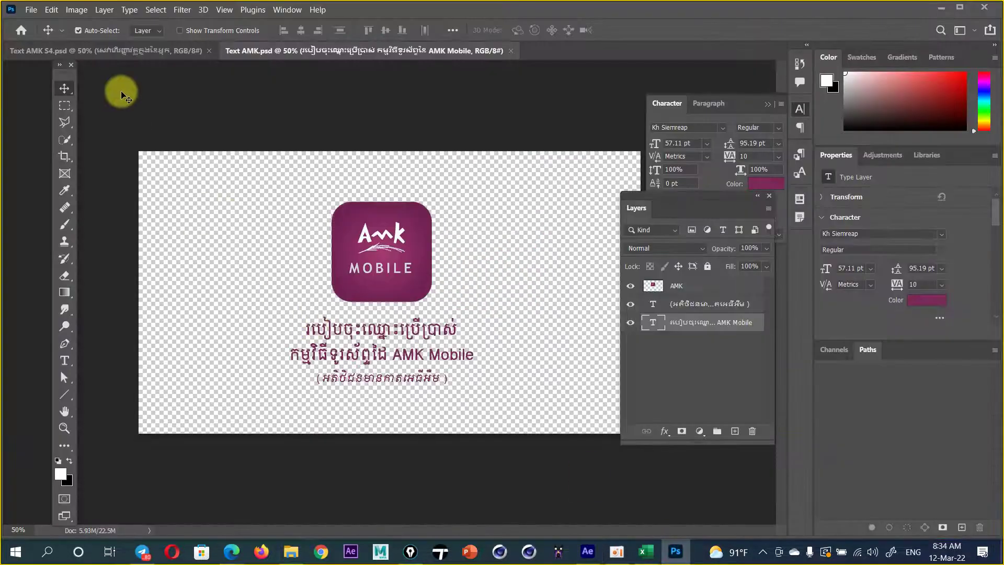
# - Open Text AMK S2.psd in Photoshop
pyautogui.click(31, 9)
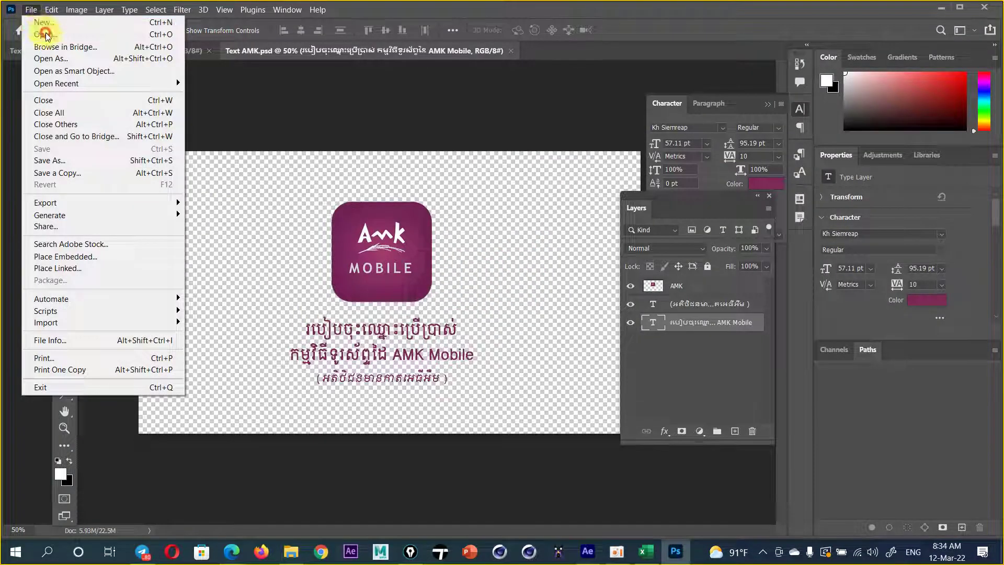
pyautogui.click(46, 35)
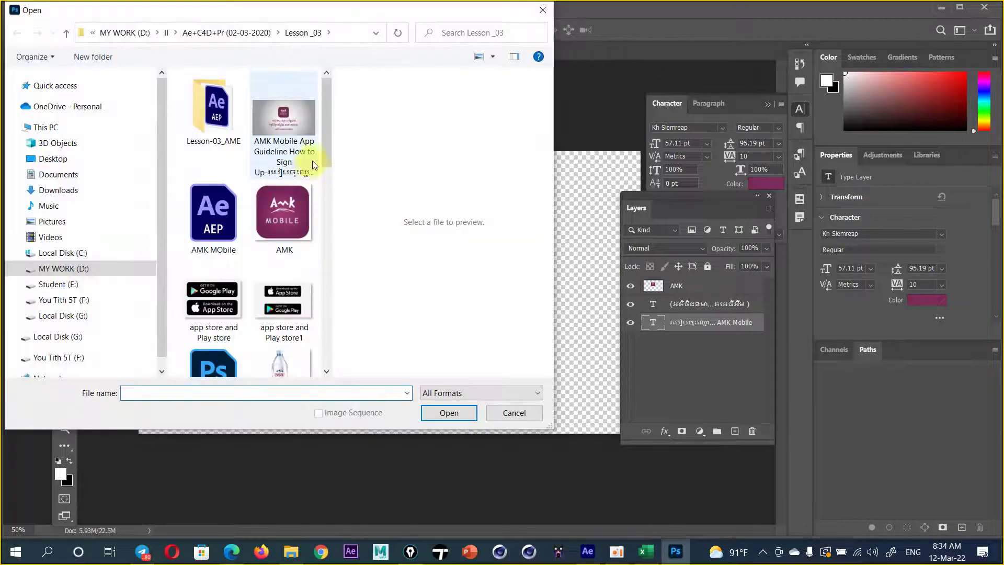
pyautogui.moveTo(326, 149); pyautogui.dragTo(323, 278)
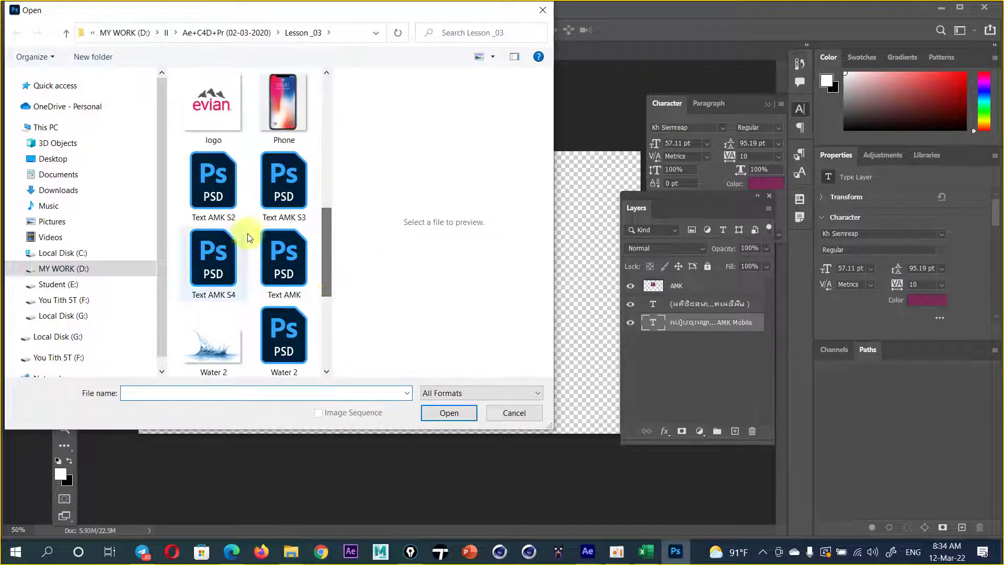
pyautogui.doubleClick(214, 188)
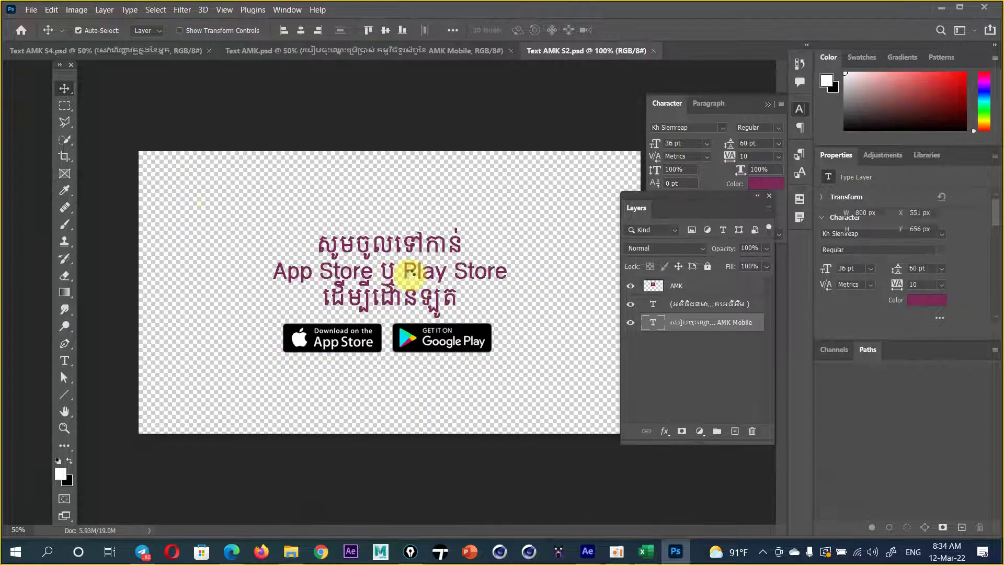
# - Toggle the Khmer text, App Store and Google Play badge layers to identify each
pyautogui.click(665, 345)
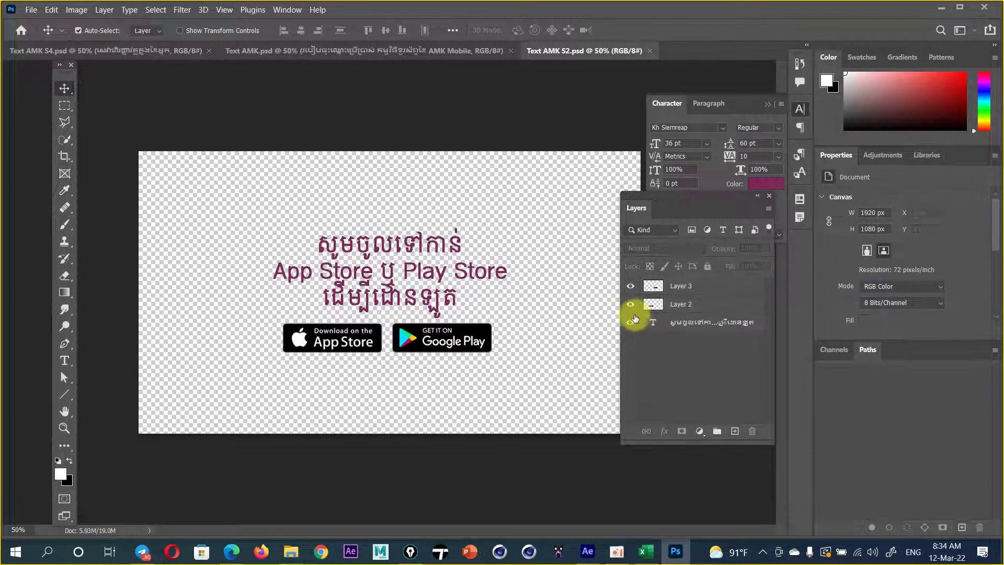
pyautogui.click(630, 316)
pyautogui.click(630, 316)
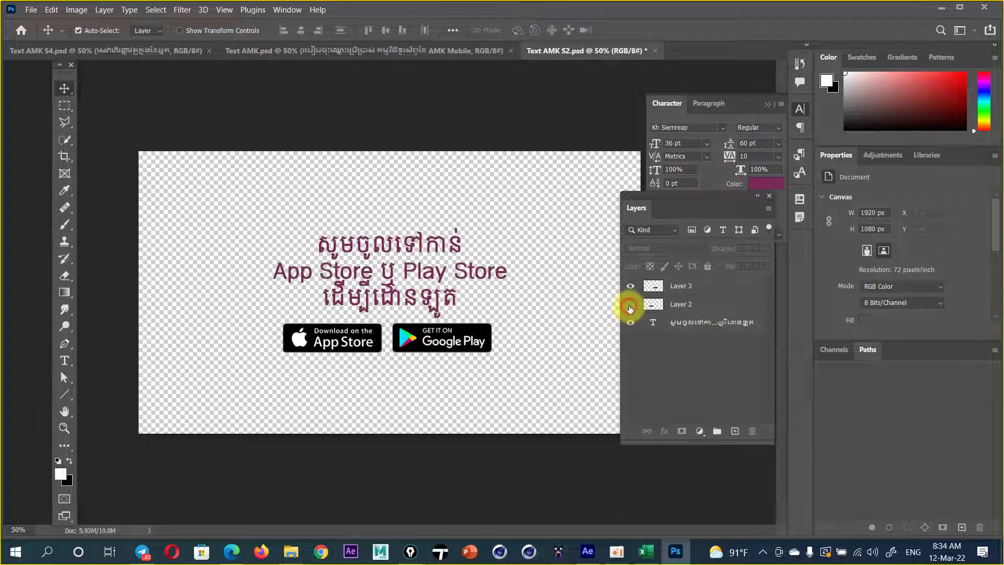
pyautogui.click(630, 305)
pyautogui.click(630, 304)
pyautogui.click(629, 288)
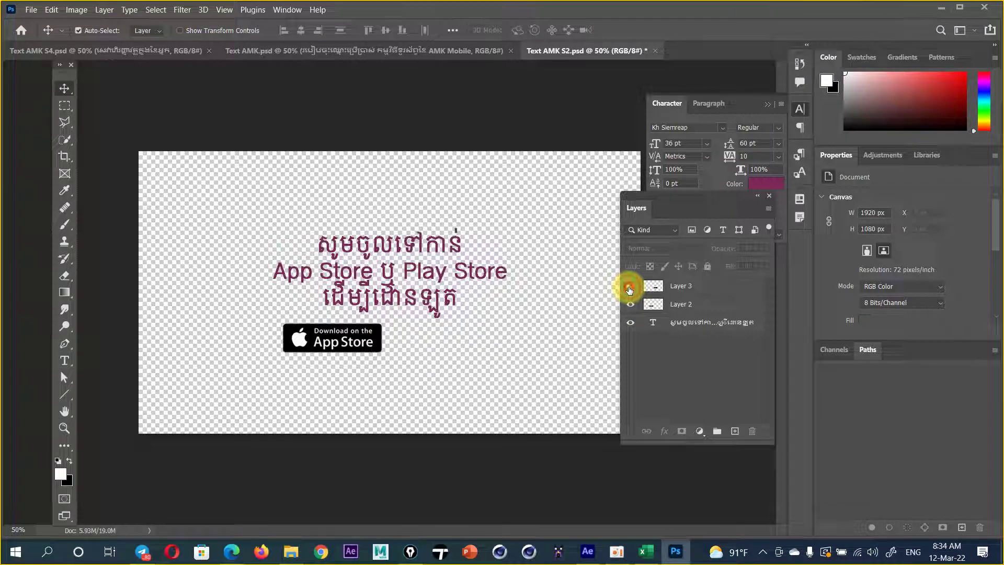
pyautogui.click(630, 287)
# - Scrub the AMK Mobile App Guideline reference comp to 0;00;06;02, where the store badges appear
pyautogui.click(587, 551)
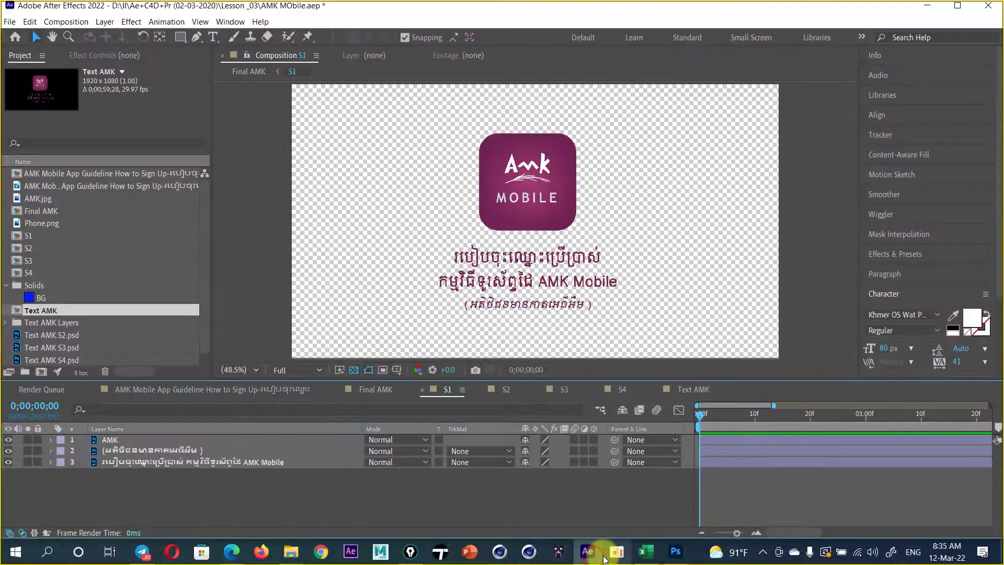
pyautogui.click(208, 393)
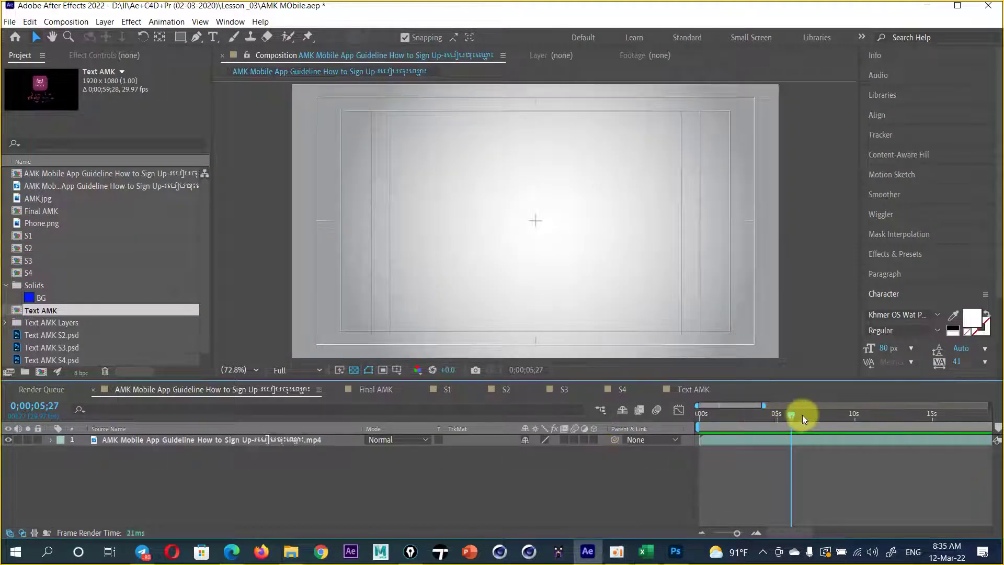
pyautogui.moveTo(793, 415); pyautogui.dragTo(796, 416)
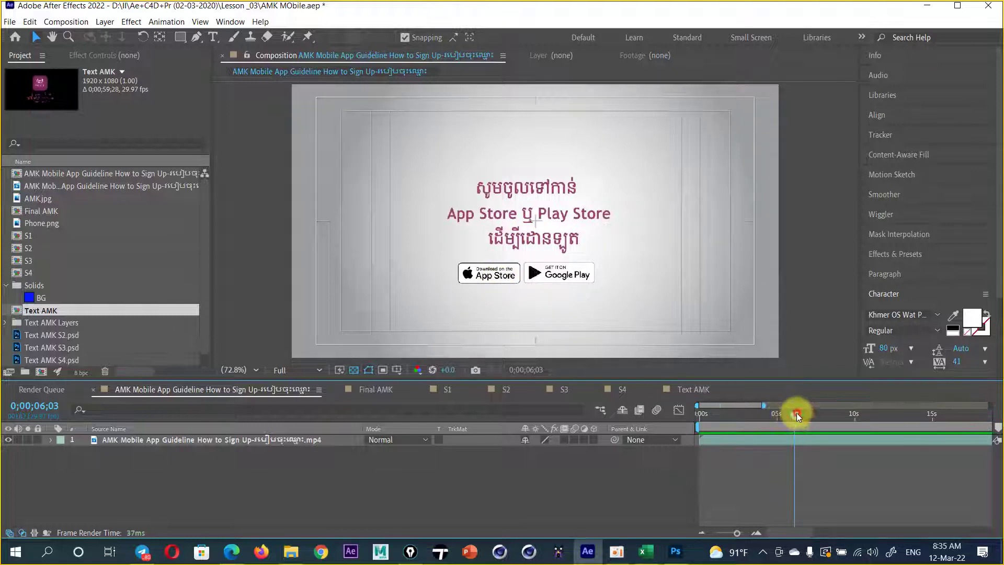
pyautogui.moveTo(795, 412); pyautogui.dragTo(795, 413)
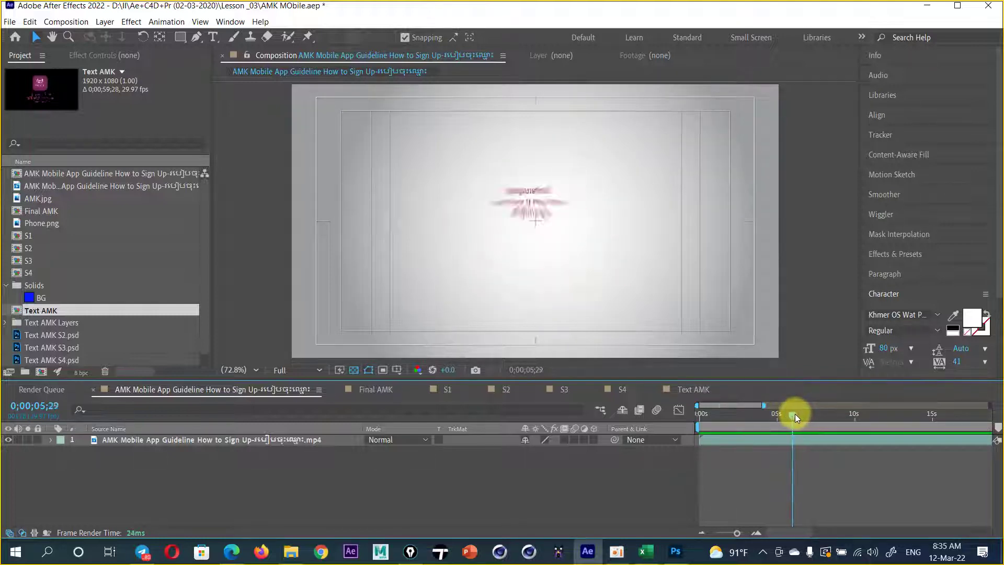
pyautogui.moveTo(795, 413); pyautogui.dragTo(796, 413)
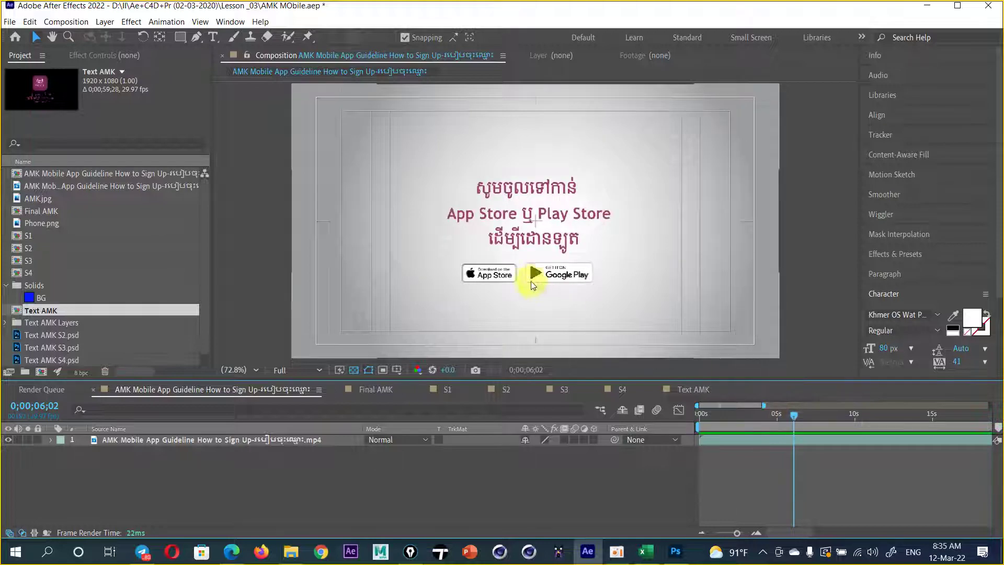
# - Toggle the Khmer text, App Store and Google Play layers in Text AMK S2.psd, leaving all visible
pyautogui.click(680, 549)
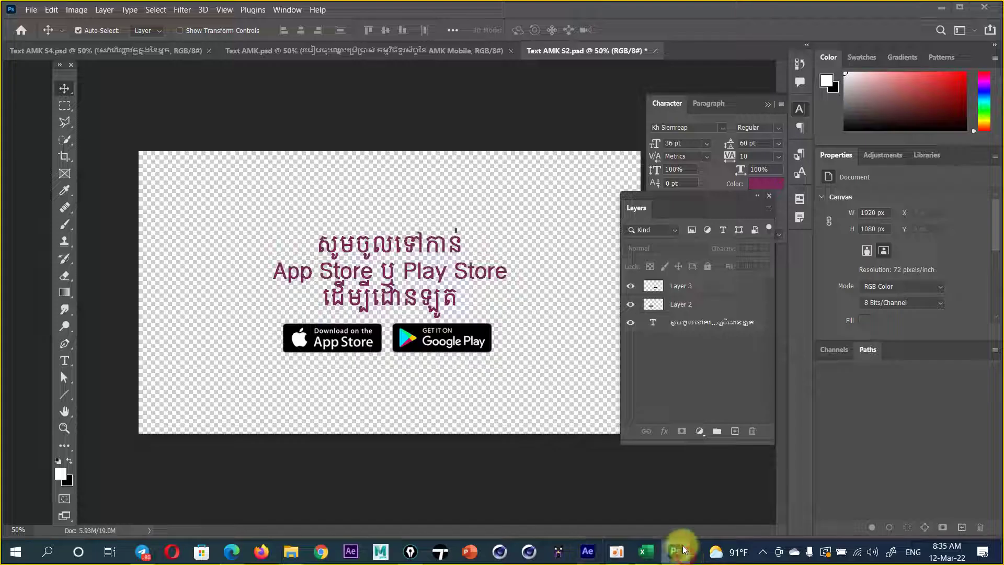
pyautogui.click(630, 322)
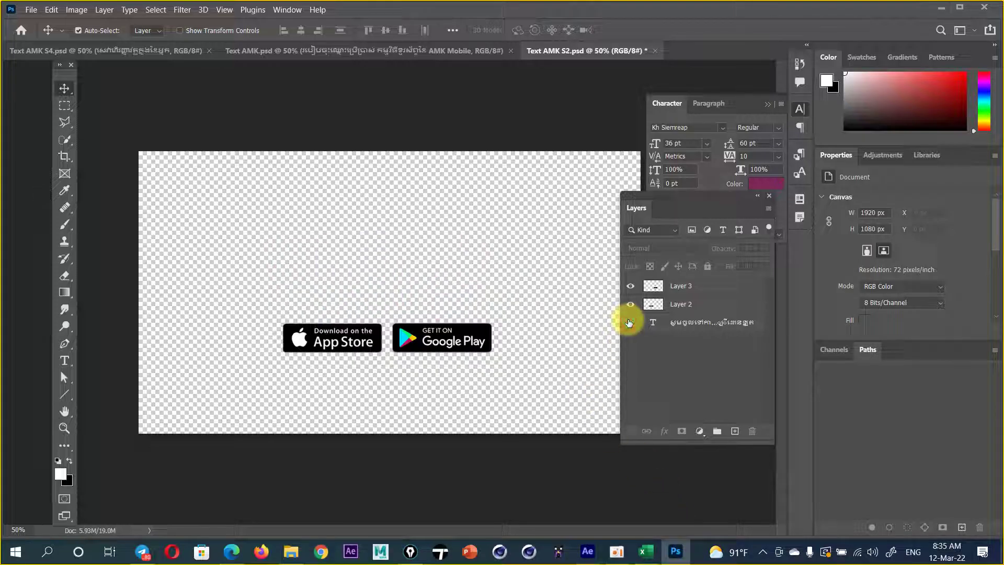
pyautogui.click(630, 322)
pyautogui.click(630, 304)
pyautogui.click(630, 303)
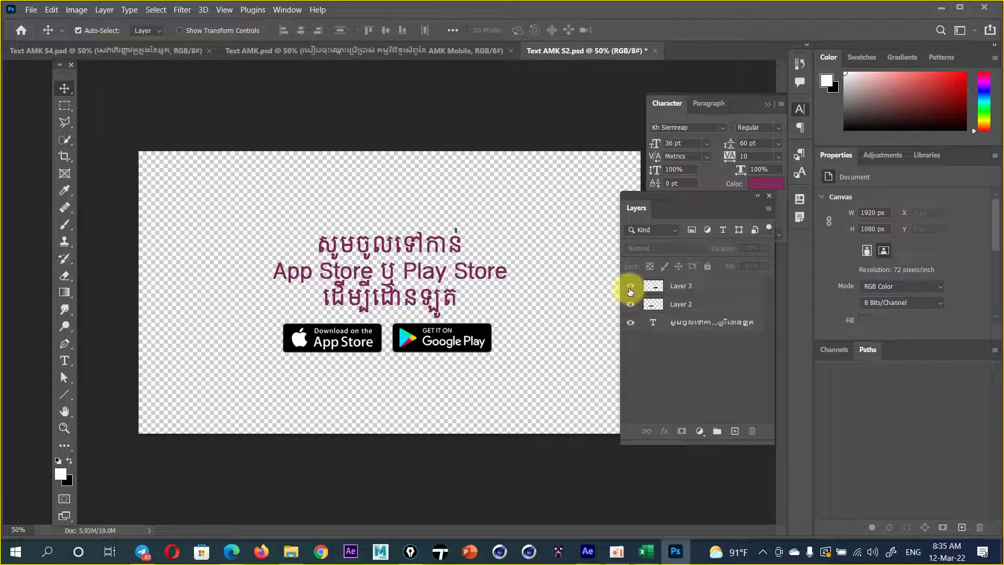
pyautogui.click(630, 286)
pyautogui.click(630, 286)
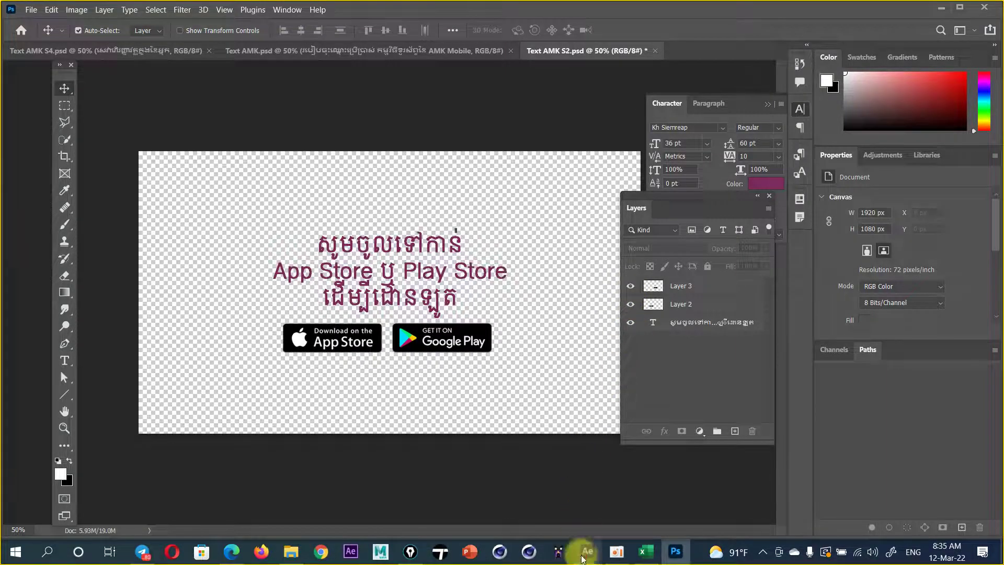
pyautogui.click(587, 551)
# - Import Text AMK S2.psd with Ctrl+I to bring up its import options
pyautogui.click(12, 342)
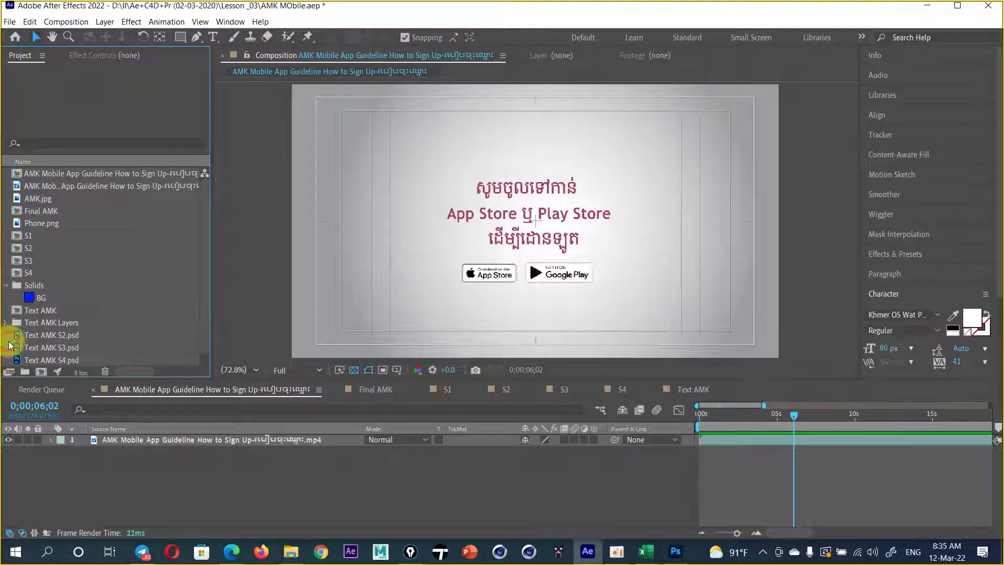
pyautogui.hotkey('ctrl', 'i')
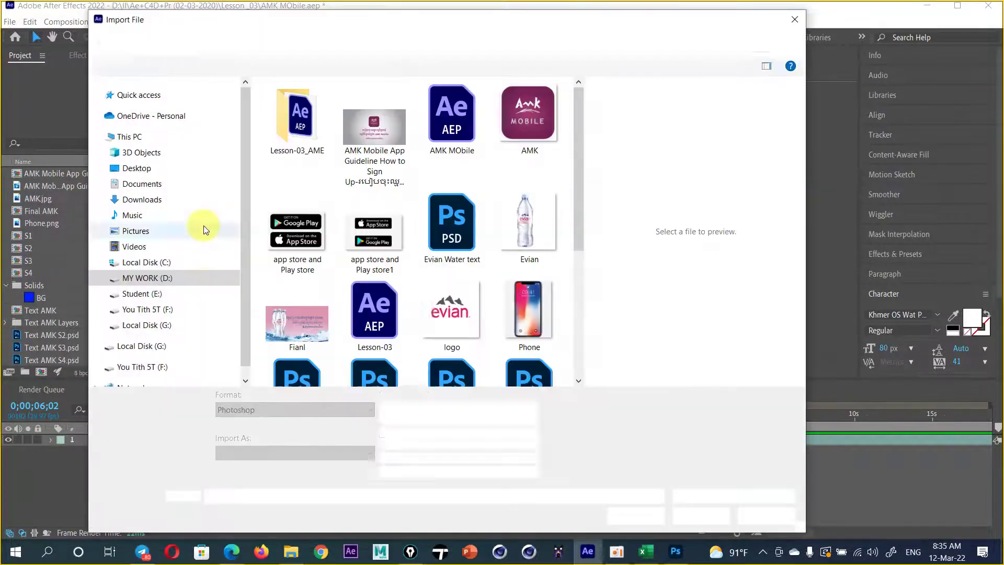
pyautogui.scroll(-5, 455, 264)
pyautogui.doubleClick(306, 170)
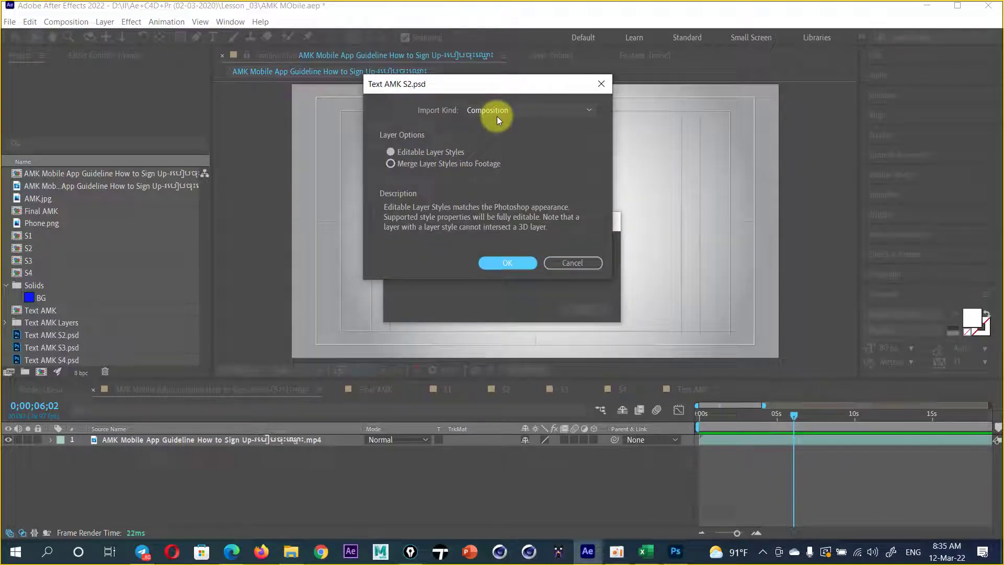
# - Import Text AMK S2.psd as a composition, open it, and render a preview
pyautogui.click(491, 264)
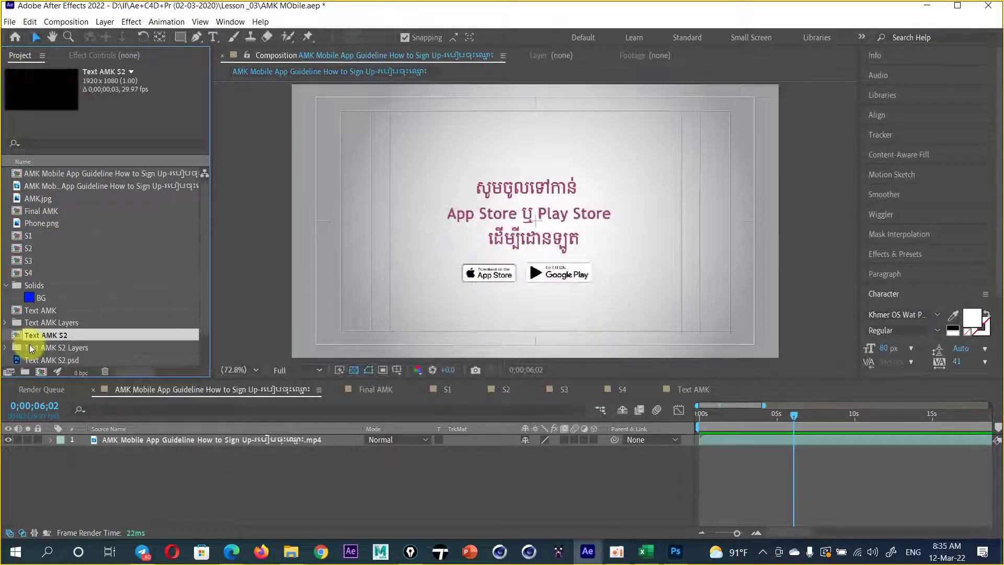
pyautogui.doubleClick(44, 336)
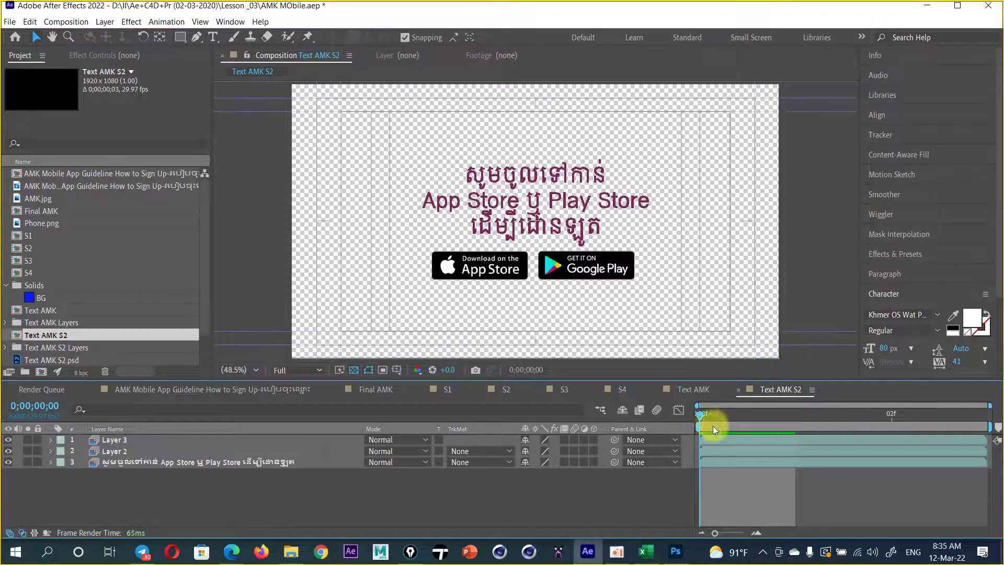
pyautogui.click(700, 415)
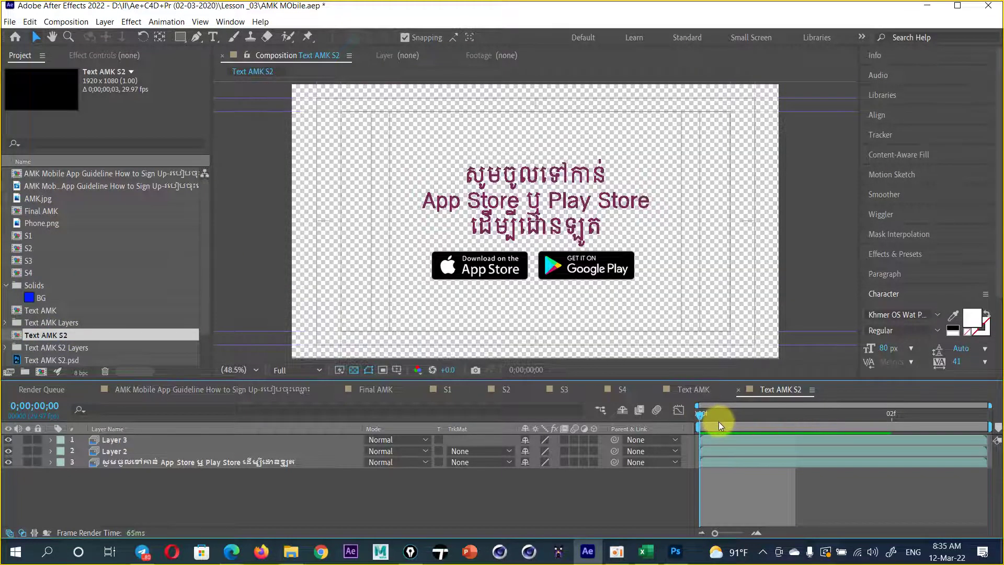
# - Step through the Text AMK S2 frames, select its three layers, then close the comp
pyautogui.click(747, 421)
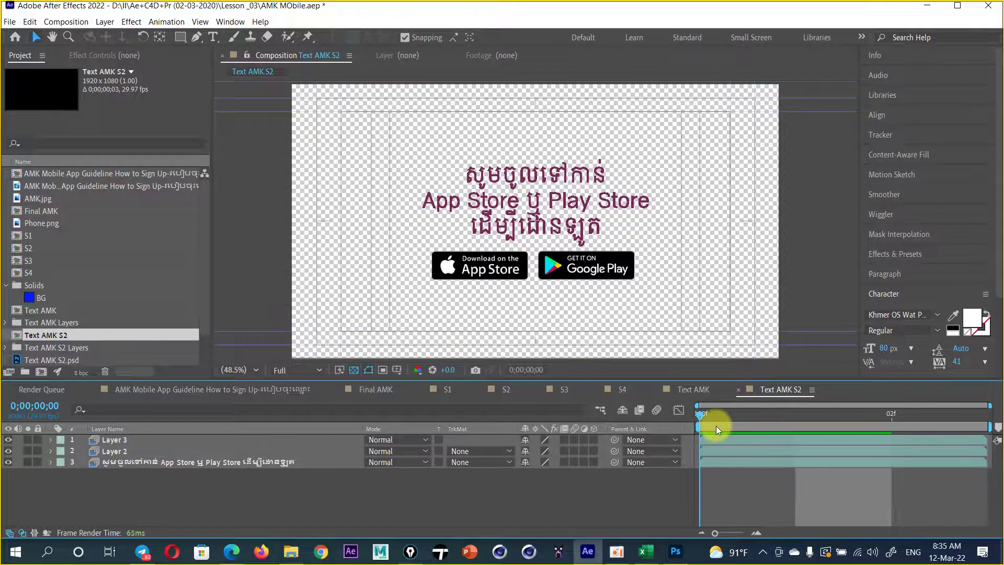
pyautogui.click(716, 426)
pyautogui.click(703, 416)
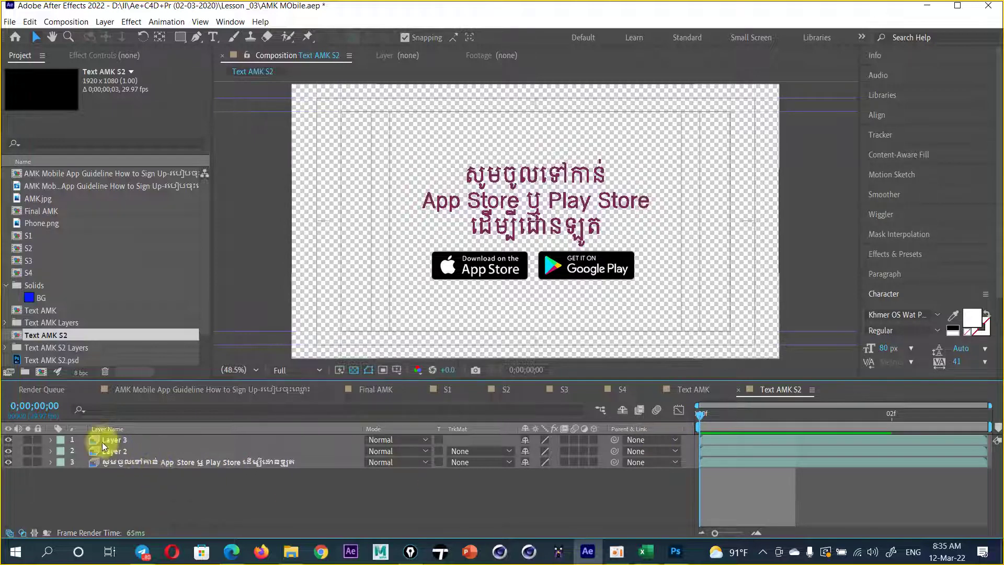
pyautogui.moveTo(149, 478); pyautogui.dragTo(101, 439)
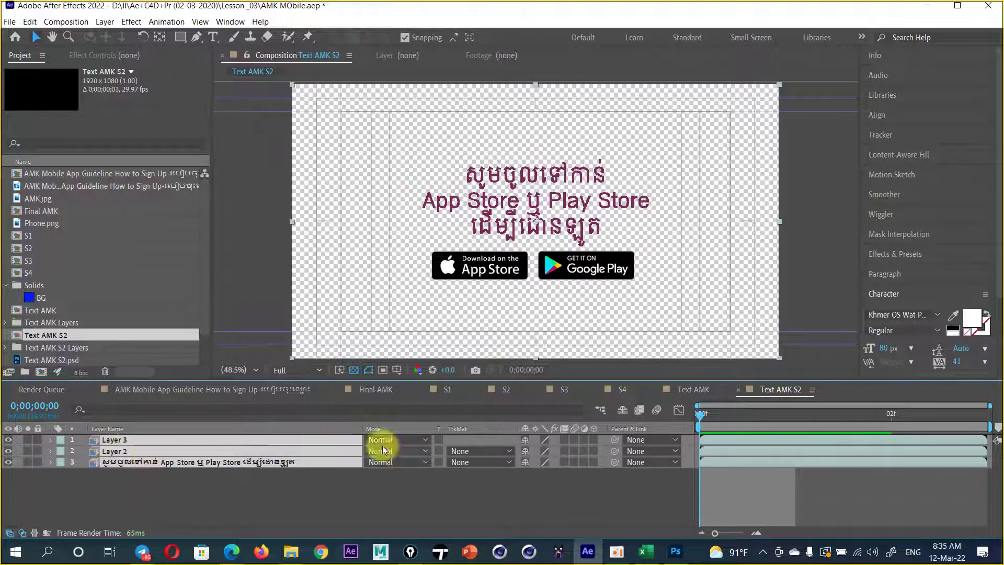
pyautogui.click(737, 389)
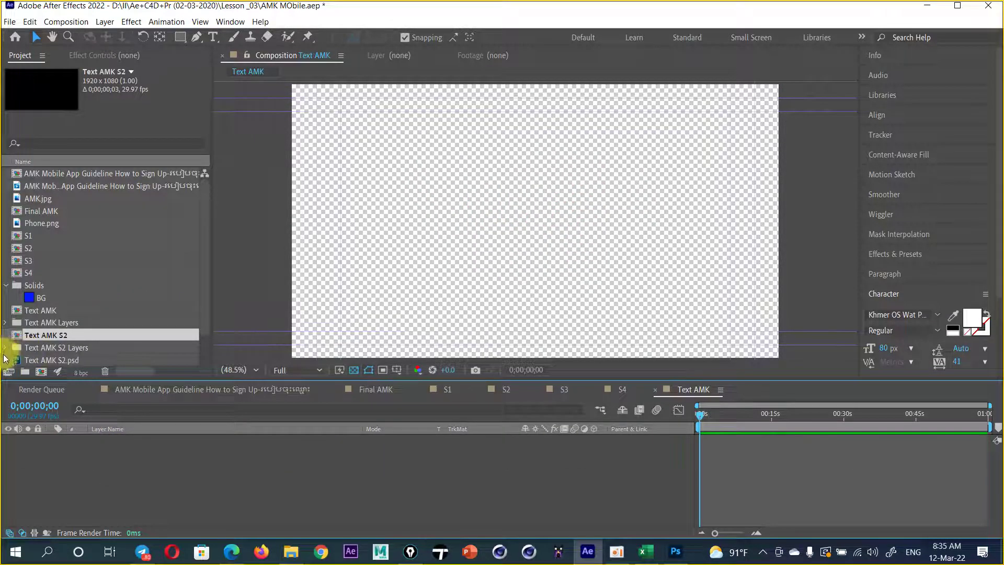
# - Start importing Text AMK S2.psd, then cancel without bringing anything in
pyautogui.click(366, 284)
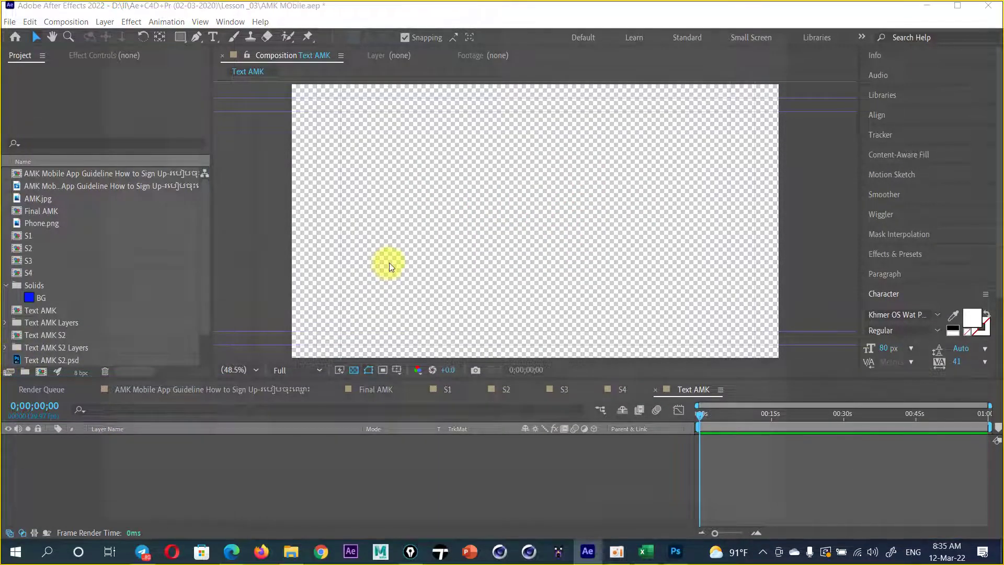
pyautogui.hotkey('ctrl', 'i')
pyautogui.scroll(-5, 461, 326)
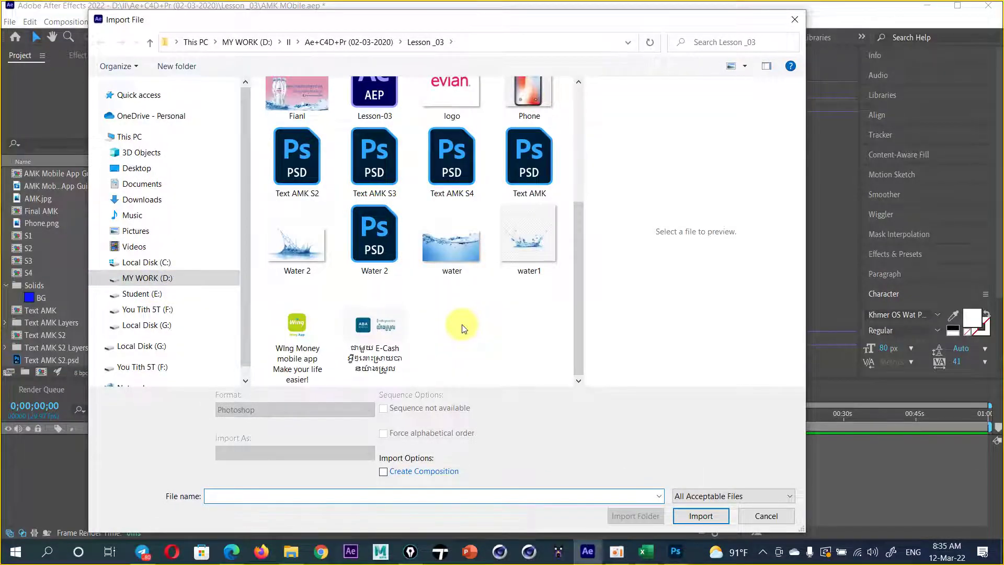
pyautogui.click(310, 163)
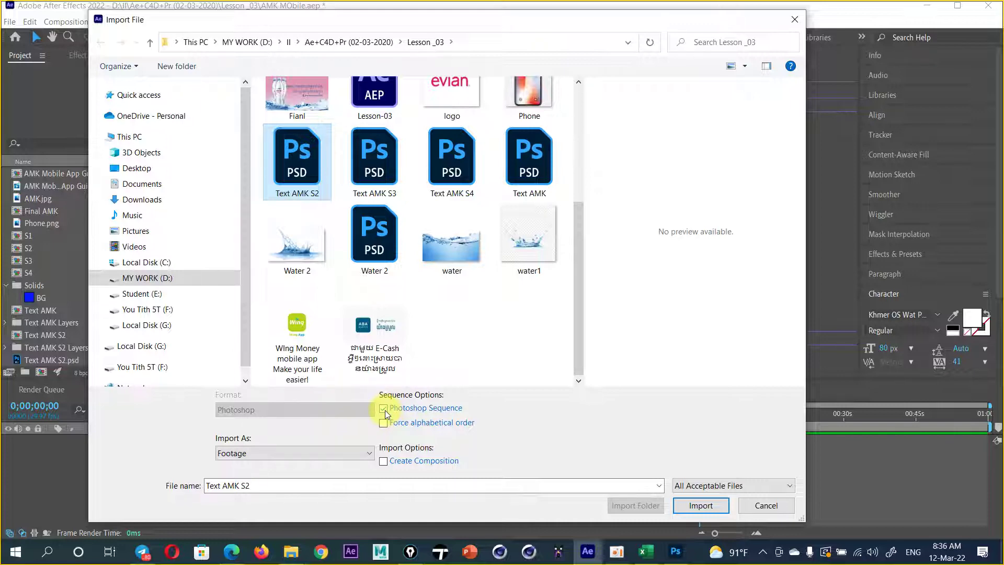
pyautogui.click(758, 506)
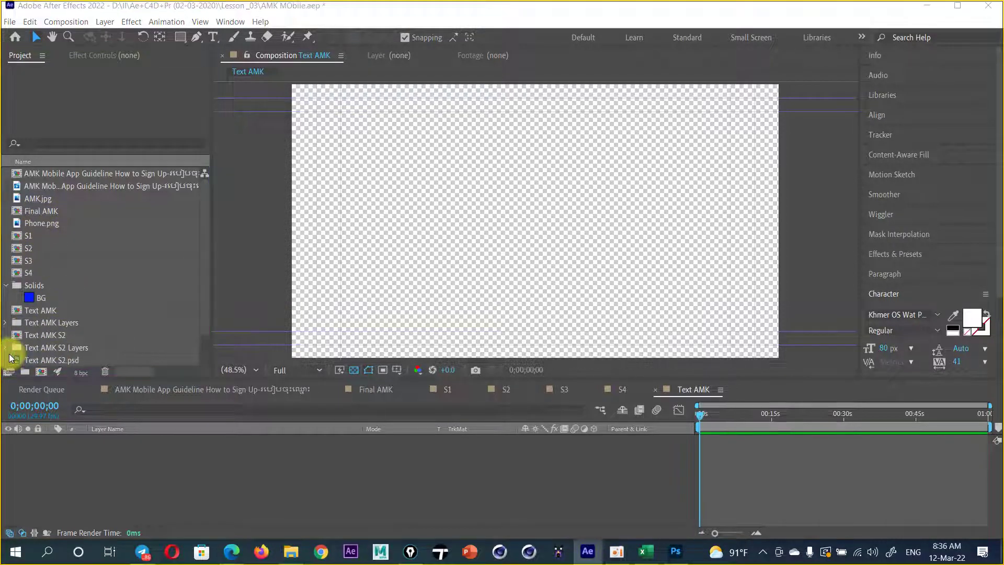
# - Re-import Text AMK S2.psd as a composition with the Photoshop Sequence option toggled
pyautogui.hotkey('ctrl', 'i')
pyautogui.scroll(-3, 387, 312)
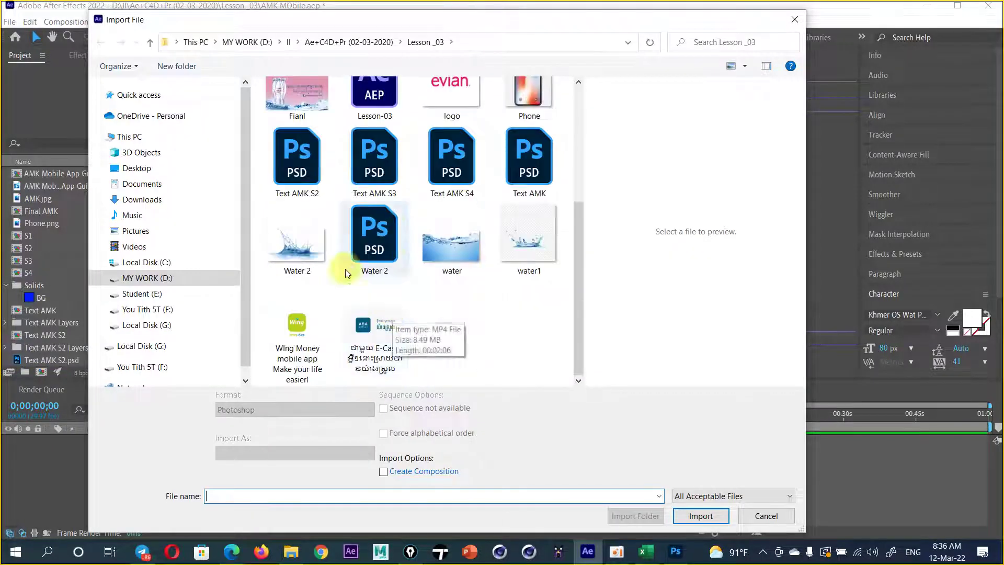
pyautogui.click(297, 157)
pyautogui.click(388, 412)
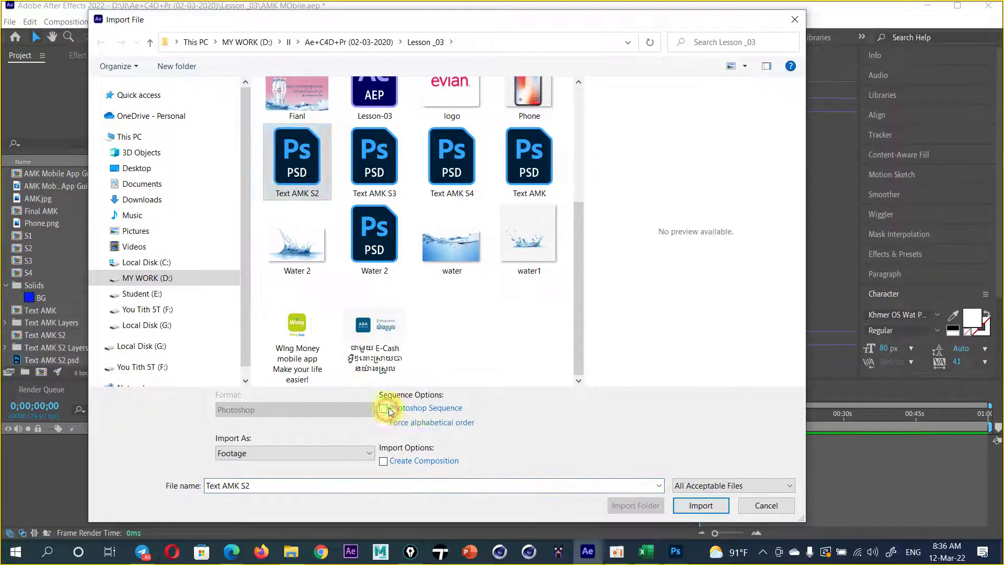
pyautogui.click(701, 504)
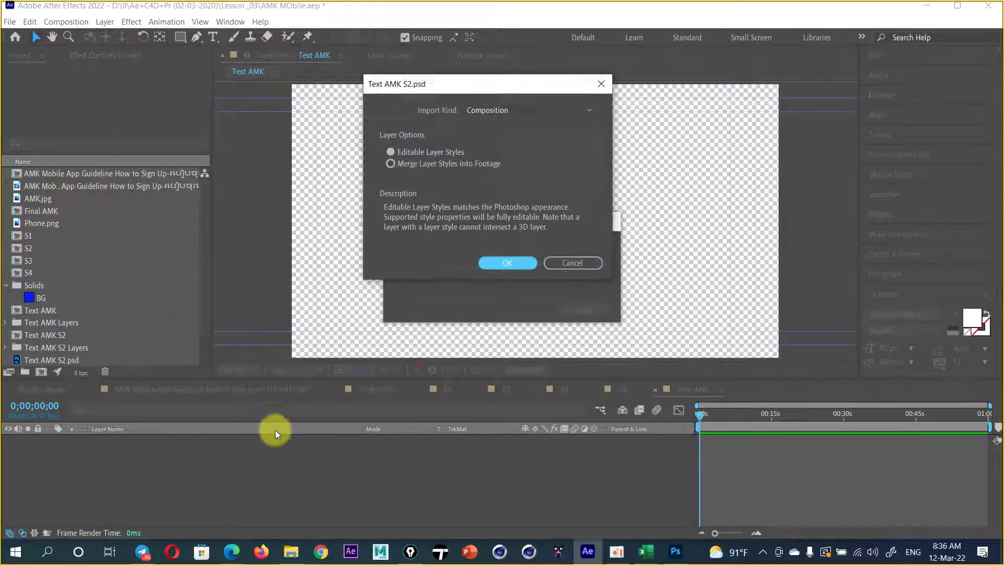
pyautogui.click(507, 268)
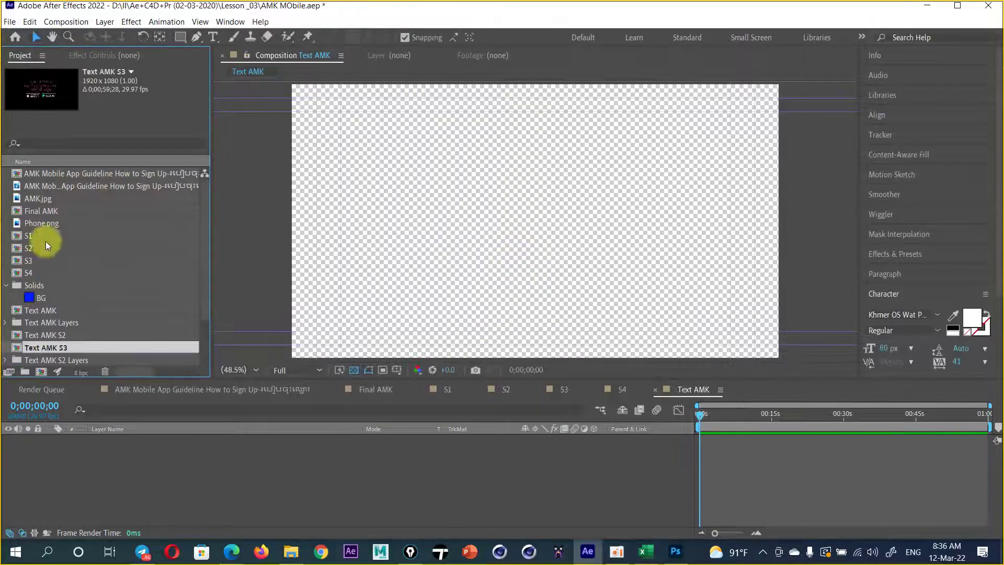
# - Open the new Text AMK S3 composition and scrub through its three layers
pyautogui.doubleClick(51, 347)
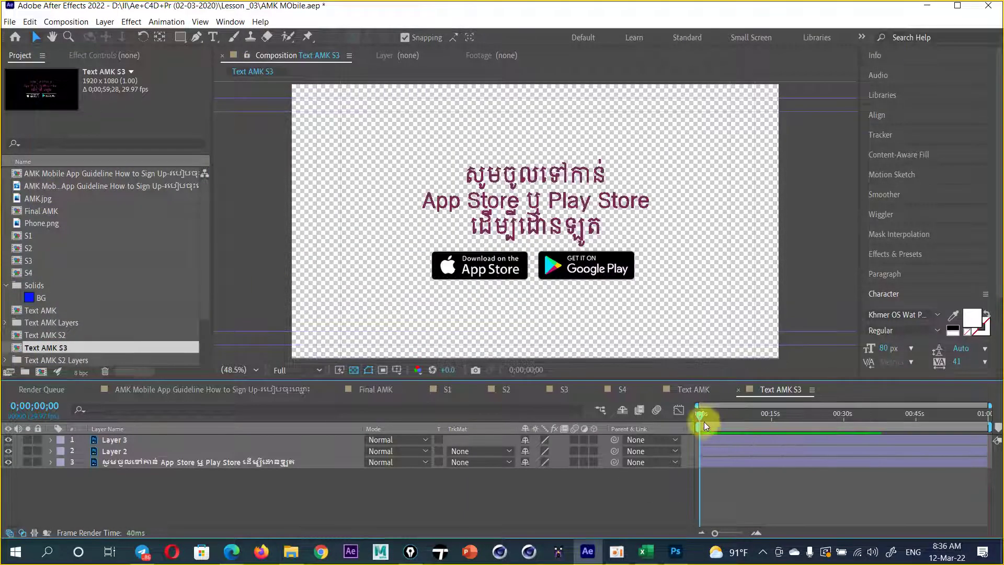
pyautogui.click(821, 413)
pyautogui.moveTo(882, 413)
pyautogui.mouseDown()
pyautogui.moveTo(757, 434)
pyautogui.moveTo(829, 420)
pyautogui.mouseUp()
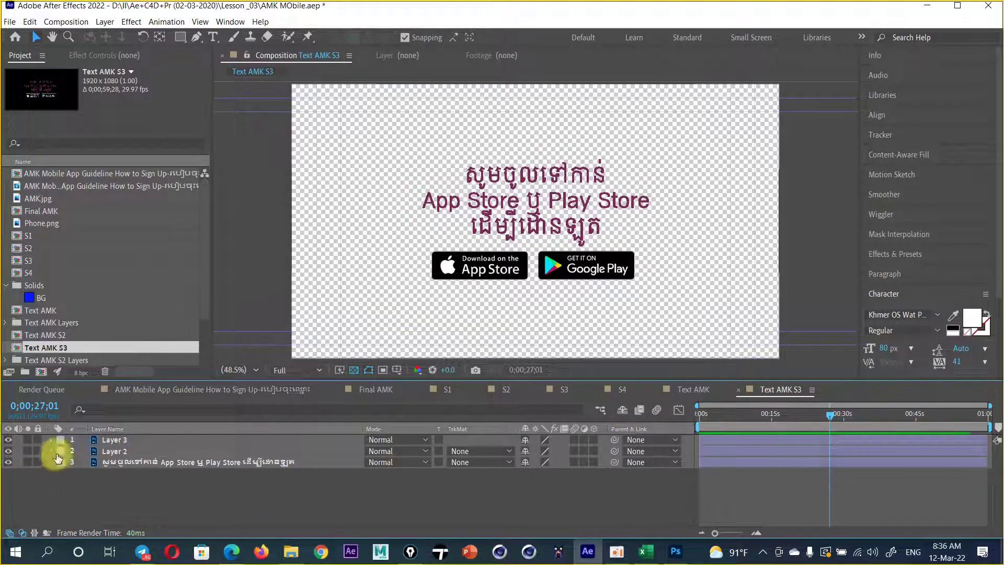
# - Minimise Photoshop from the taskbar to bring After Effects' Text AMK S3 comp back
pyautogui.click(675, 552)
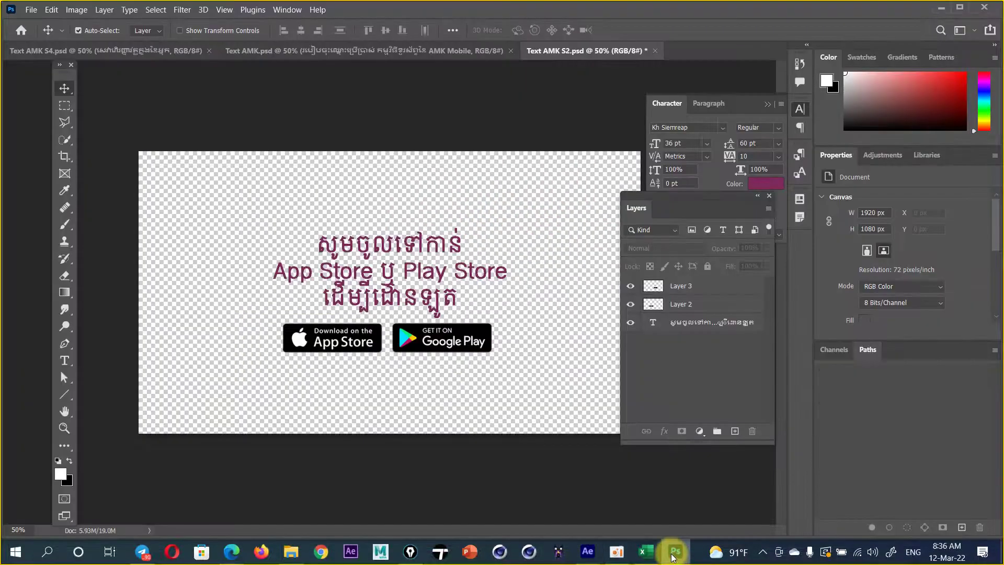
pyautogui.click(674, 553)
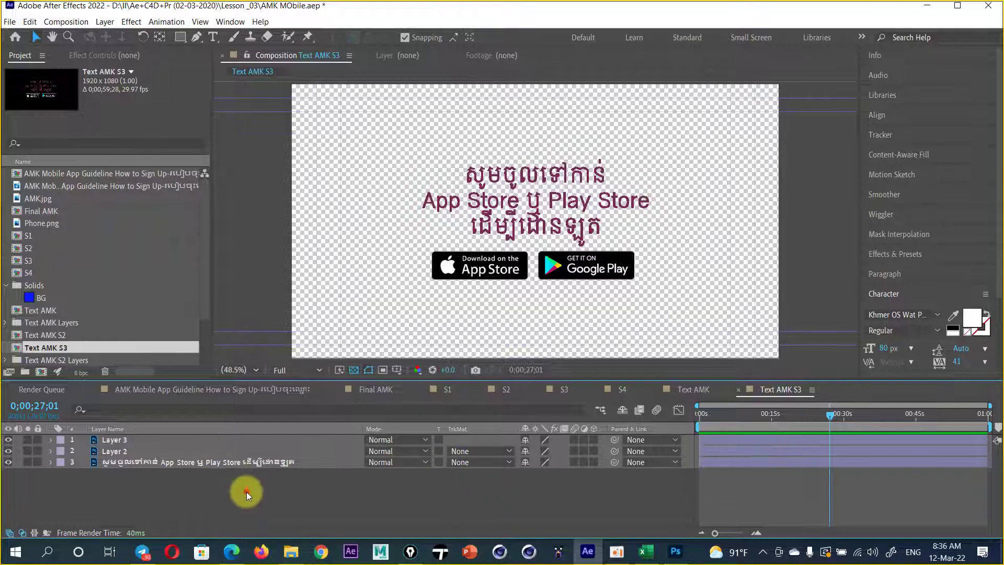
# - Select Text AMK S3's three layers and swap them in for S2's flattened PSD layer
pyautogui.moveTo(246, 491); pyautogui.dragTo(111, 437)
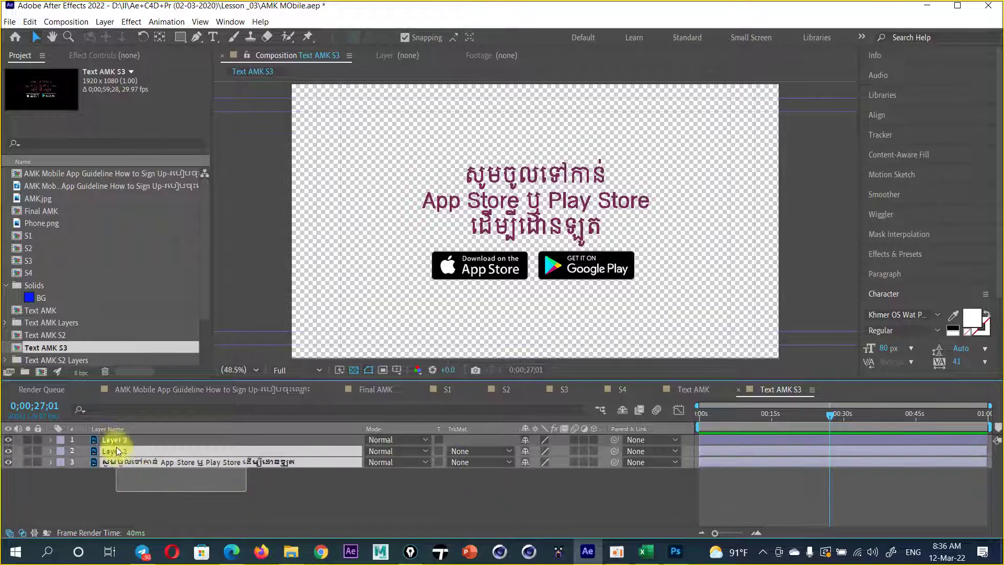
pyautogui.click(368, 488)
pyautogui.click(507, 391)
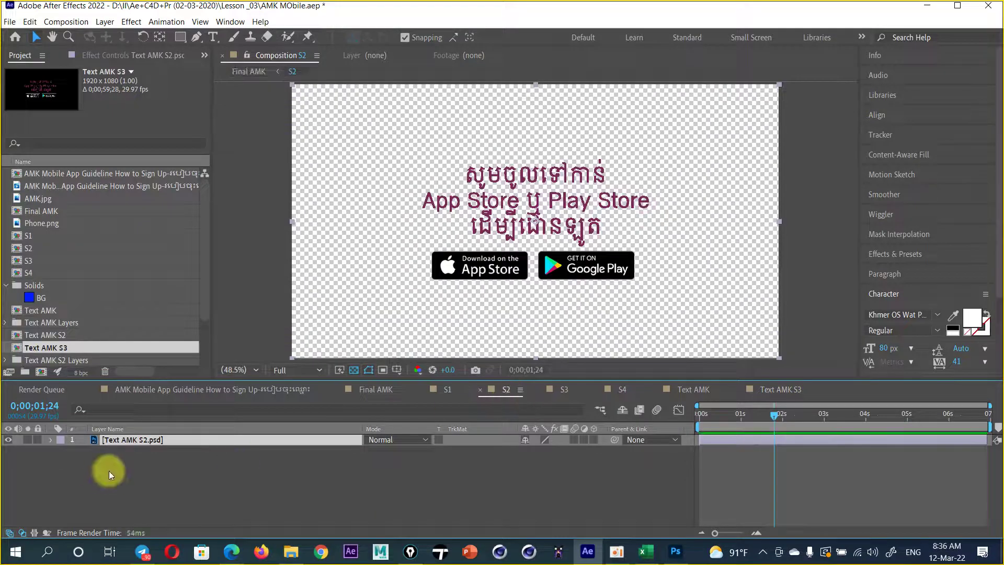
pyautogui.hotkey('ctrl', 'z')
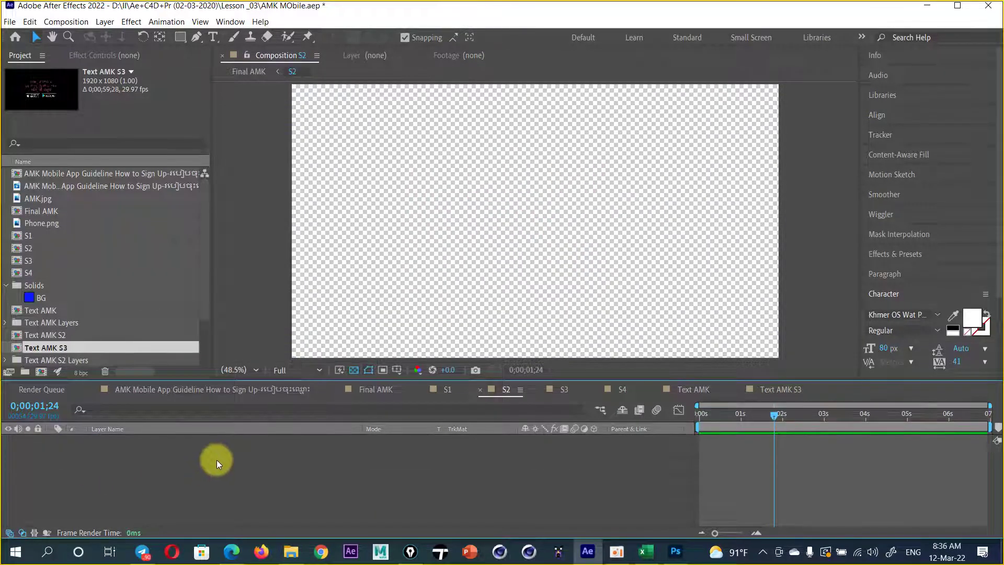
# - In S1, toggle the AMK logo's visibility to check it, then select the Khmer subtitle layer
pyautogui.click(351, 488)
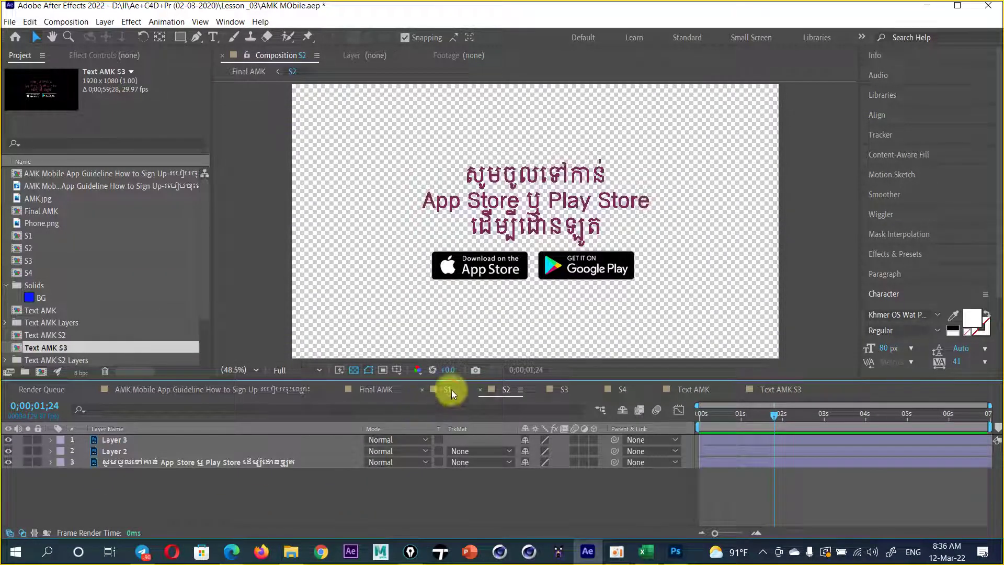
pyautogui.click(447, 390)
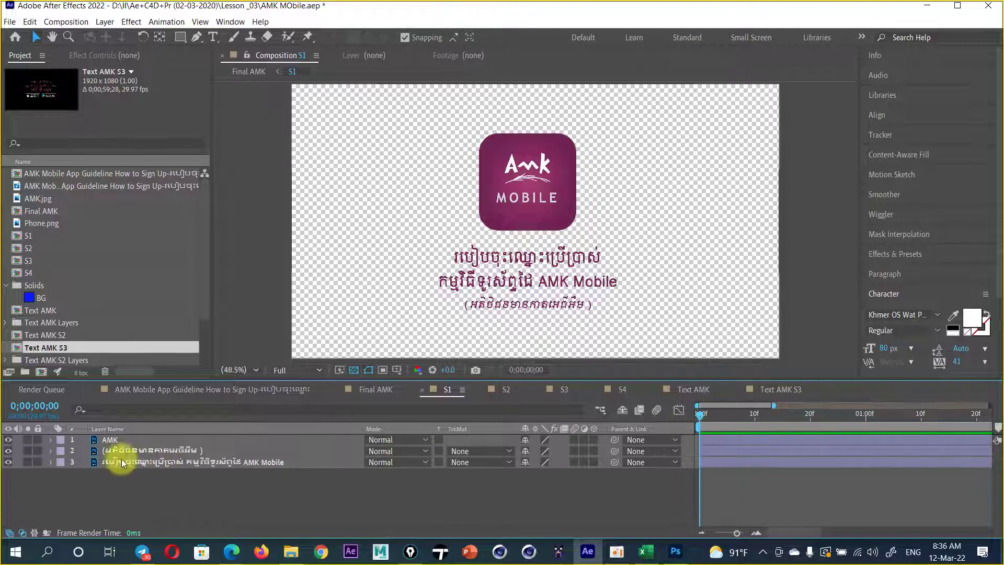
pyautogui.click(110, 439)
pyautogui.click(8, 440)
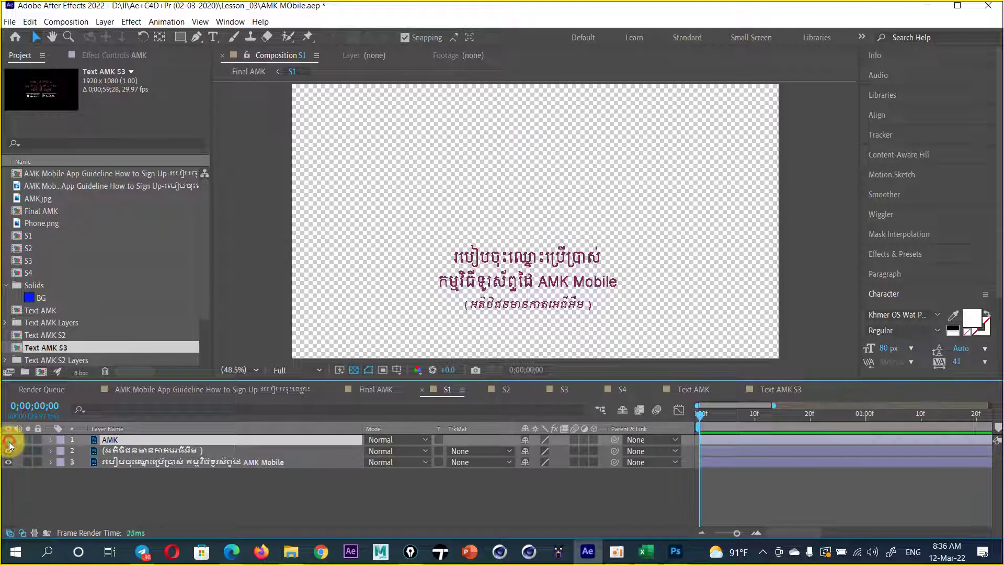
pyautogui.click(7, 440)
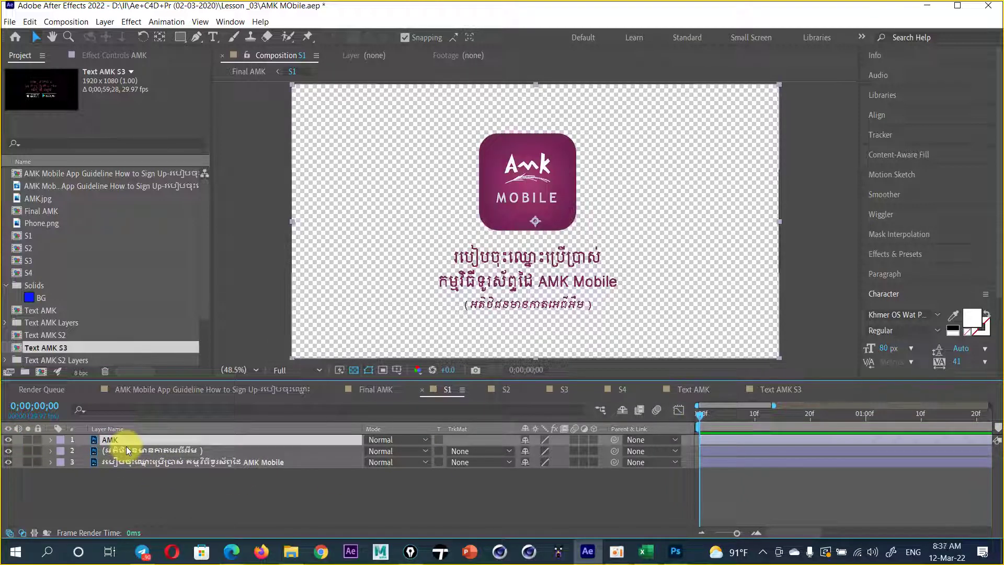
pyautogui.click(127, 449)
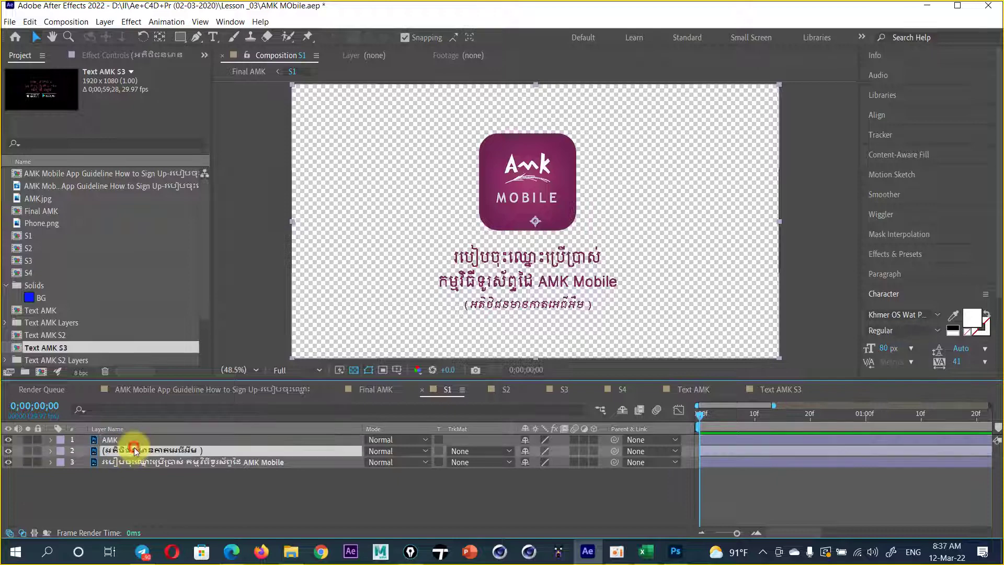
pyautogui.click(675, 551)
# - Show Photoshop's Text AMK.psd, select its Khmer title layer, and toggle back to After Effects
pyautogui.click(320, 54)
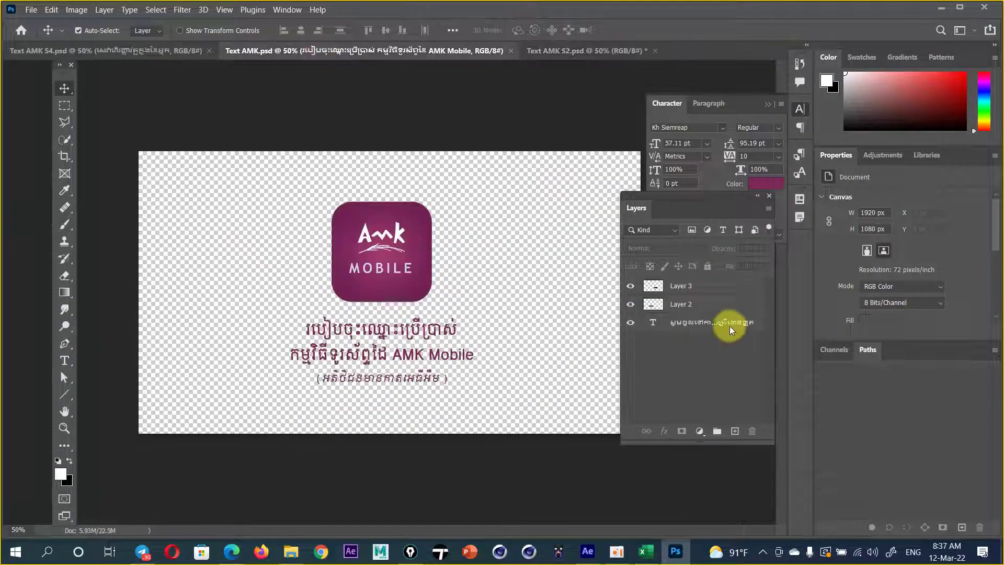
pyautogui.click(684, 324)
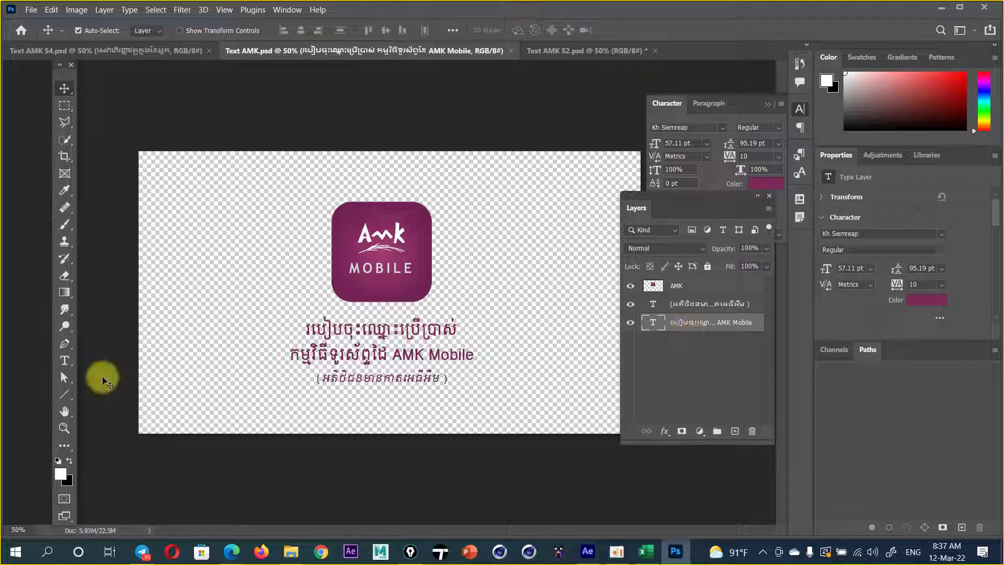
pyautogui.click(587, 551)
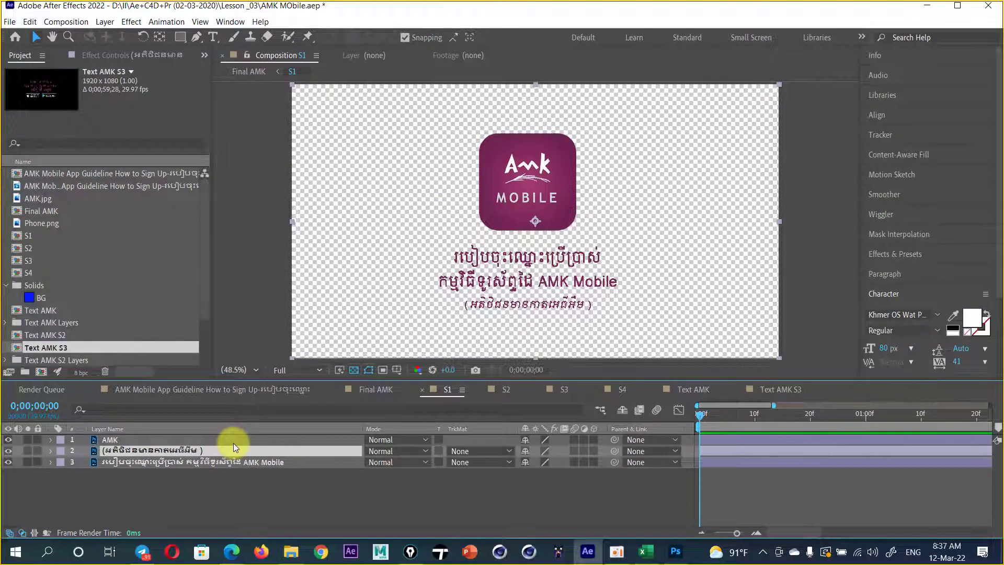
pyautogui.click(675, 551)
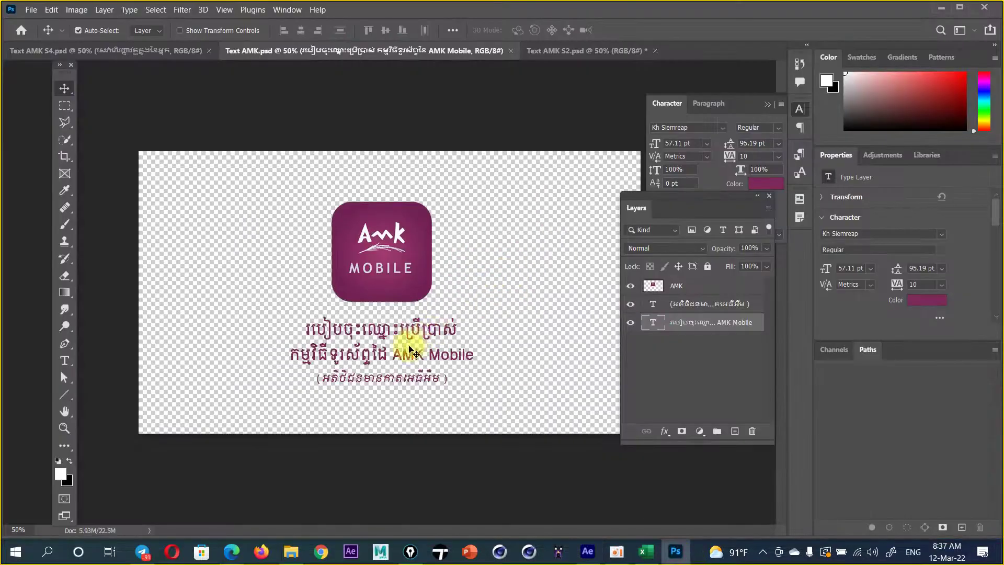
pyautogui.click(587, 551)
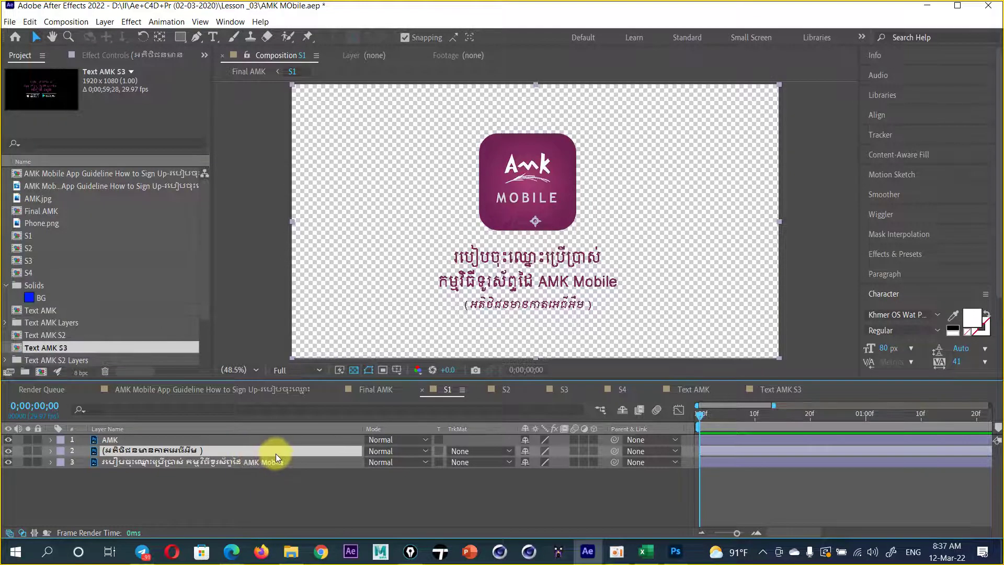
# - Zoom the S1 viewer to 100% and pan onto the Khmer title lines before switching to Photoshop
pyautogui.scroll(1, 526, 308)
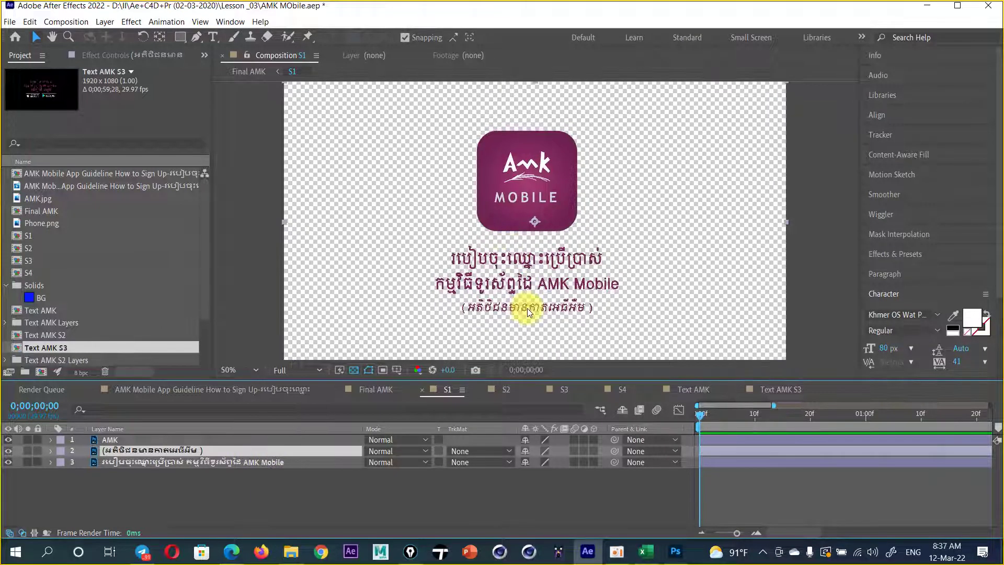
pyautogui.scroll(3, 527, 309)
pyautogui.scroll(-3, 527, 308)
pyautogui.scroll(2, 521, 308)
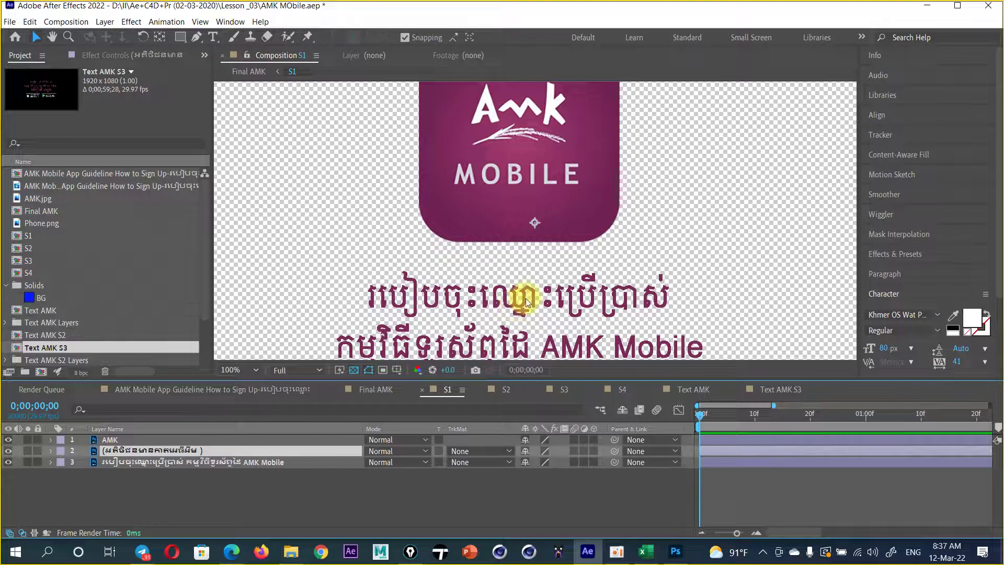
pyautogui.moveTo(520, 309); pyautogui.dragTo(516, 219)
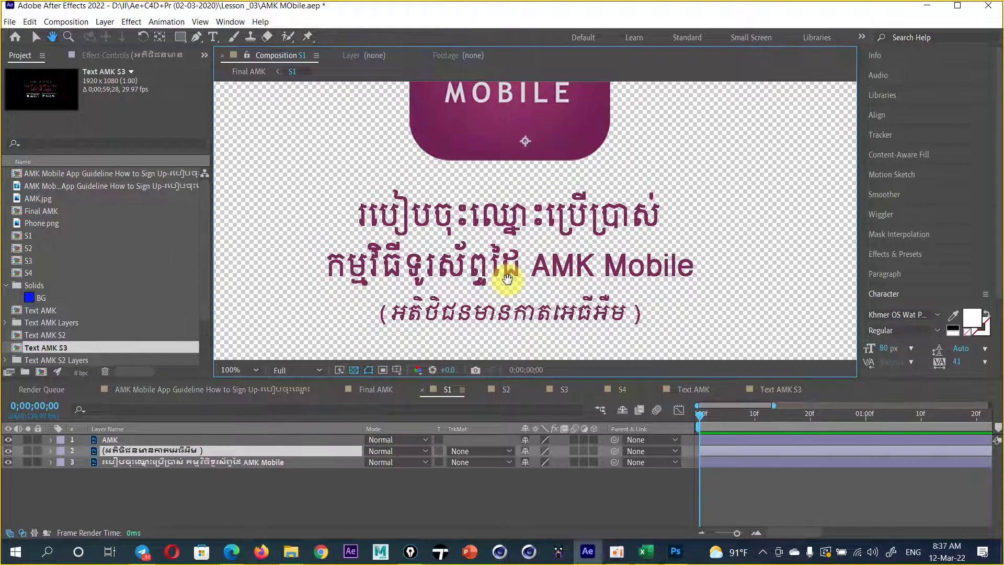
pyautogui.click(675, 551)
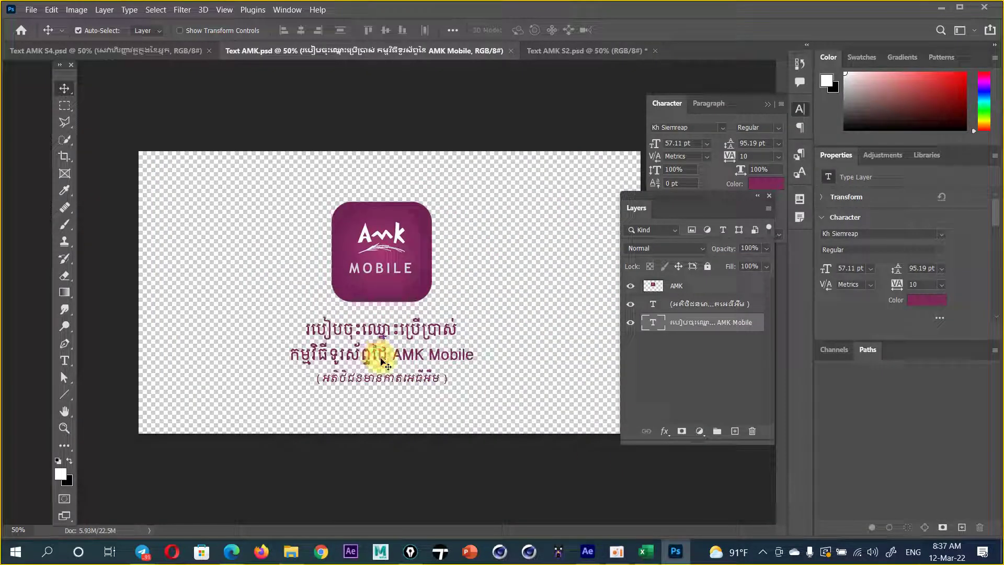
# - Edit the Khmer title in Khmer input, removing the stray characters before AMK Mobile
pyautogui.click(64, 361)
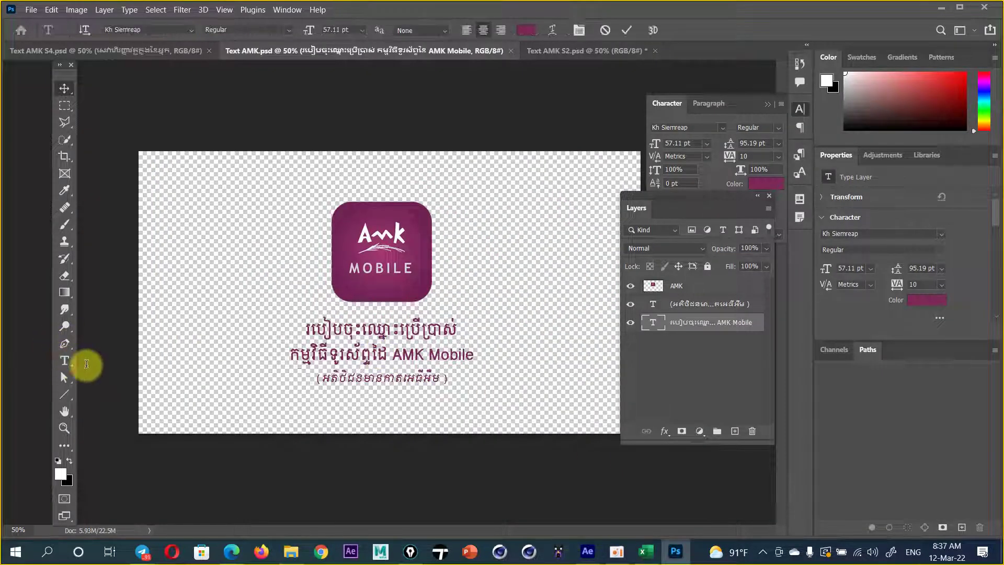
pyautogui.press('Return')
pyautogui.click(388, 356)
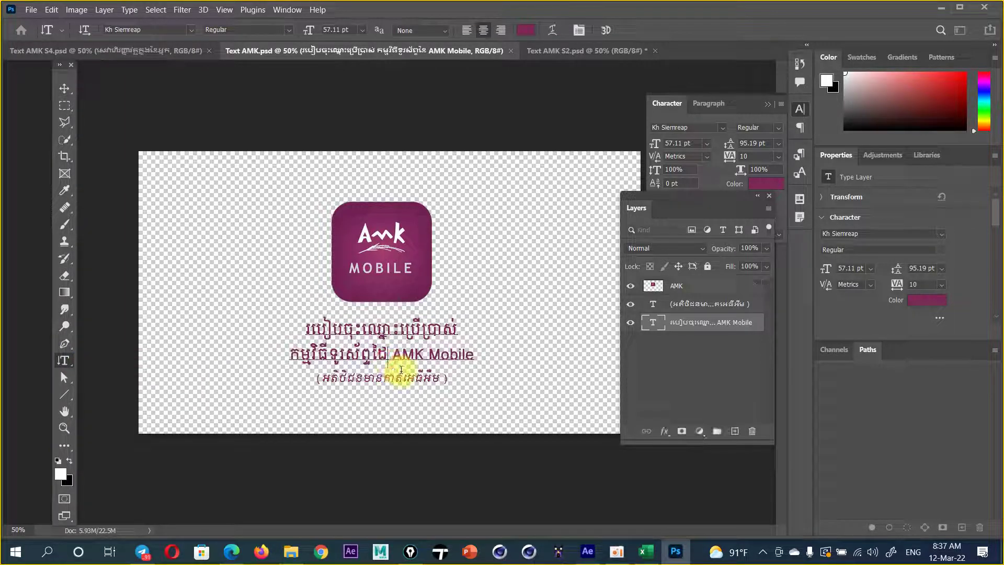
pyautogui.hotkey('alt', 'shift')
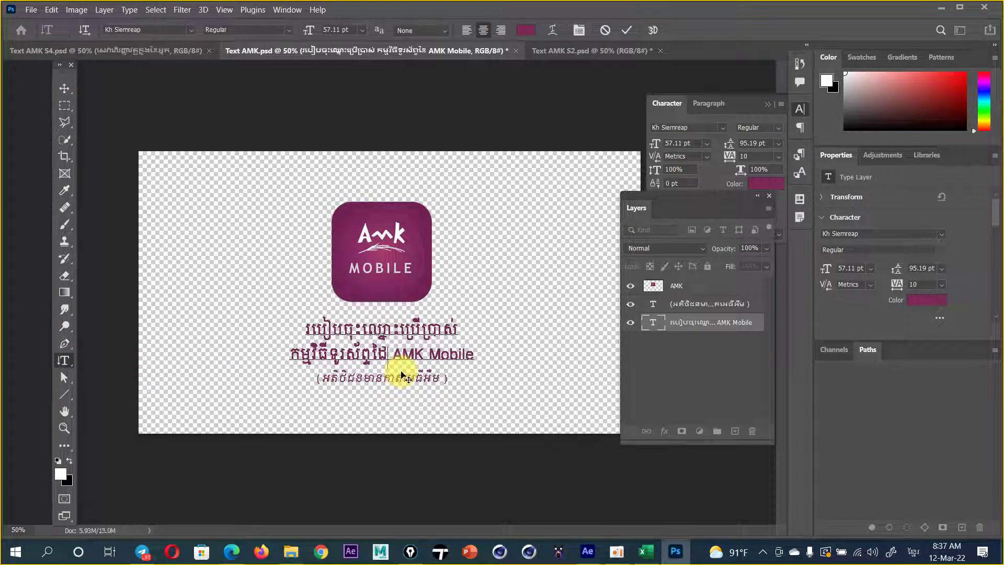
pyautogui.write('៖')
pyautogui.press('BackSpace')
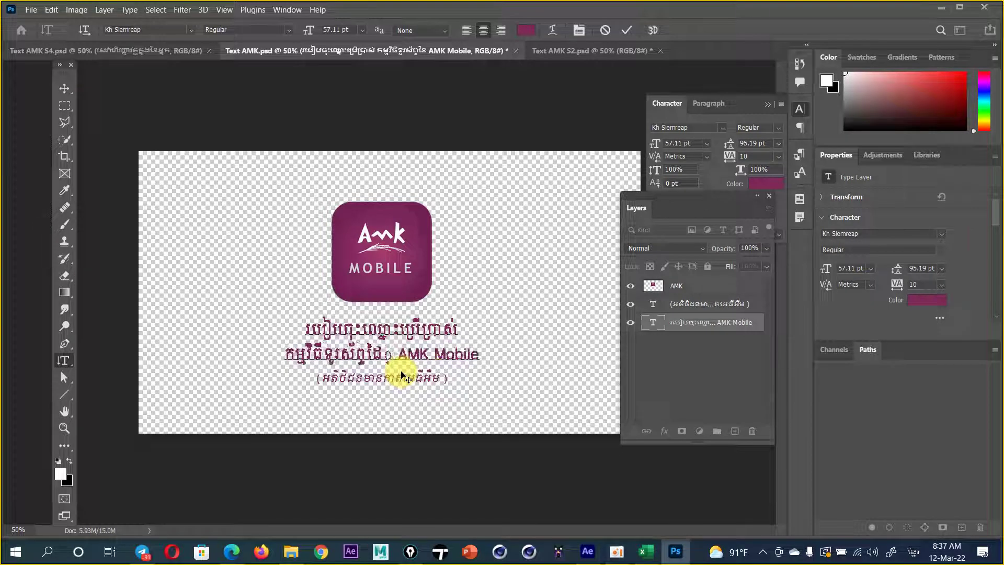
pyautogui.write('្')
pyautogui.press('BackSpace')
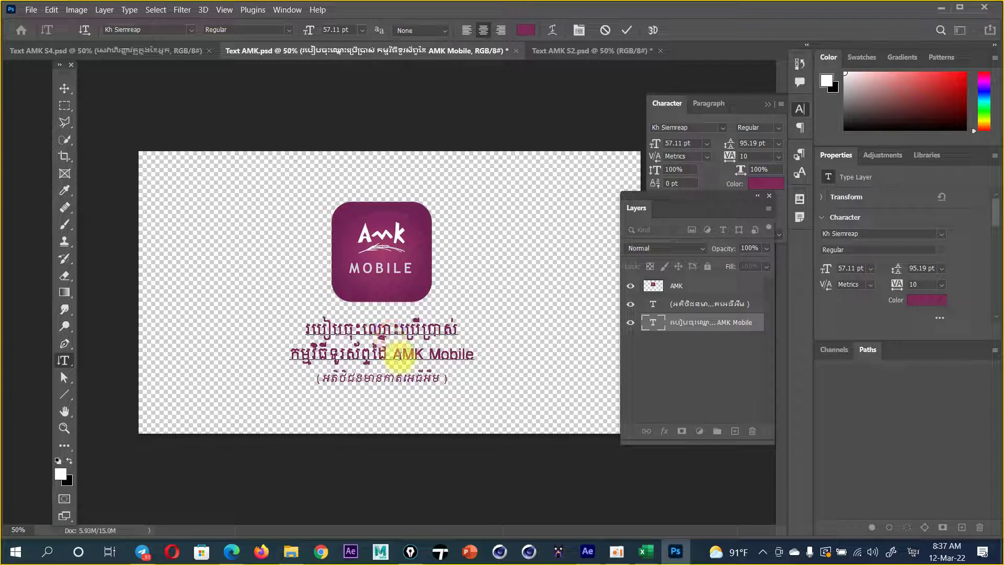
# - Replace the misspelled first-line word with ឈ្មោះ
pyautogui.press('BackSpace')
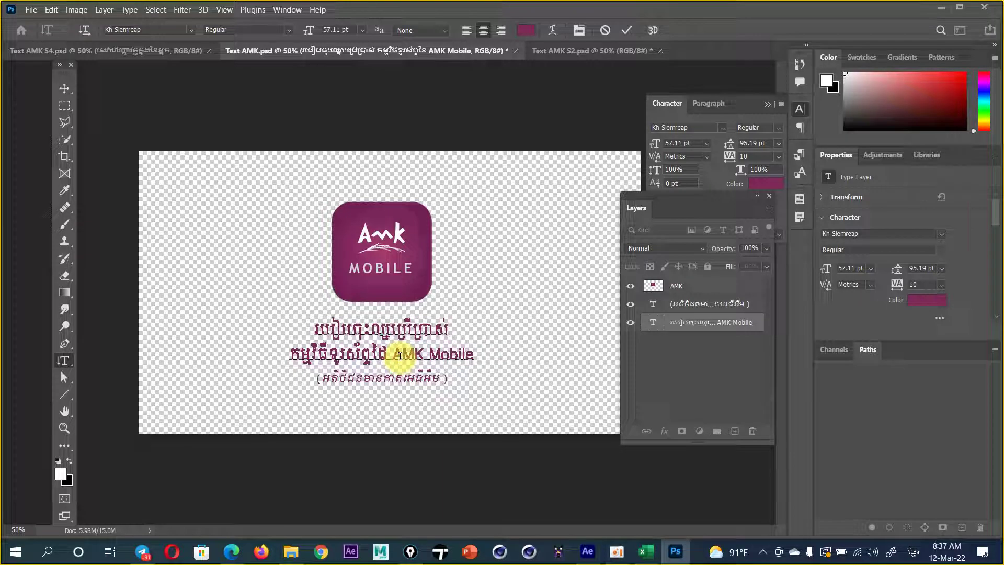
pyautogui.press('BackSpace')
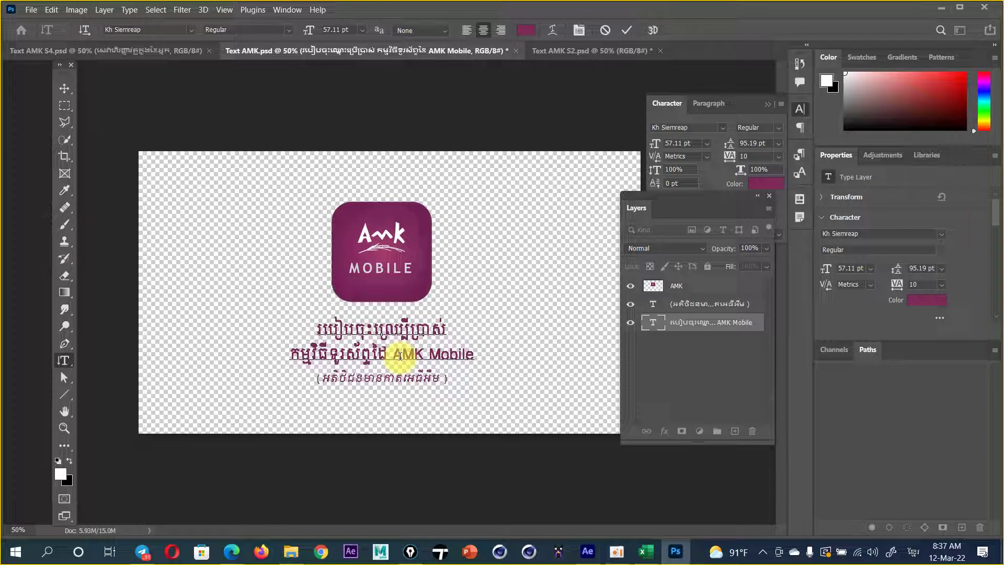
pyautogui.write('ឈ្ម')
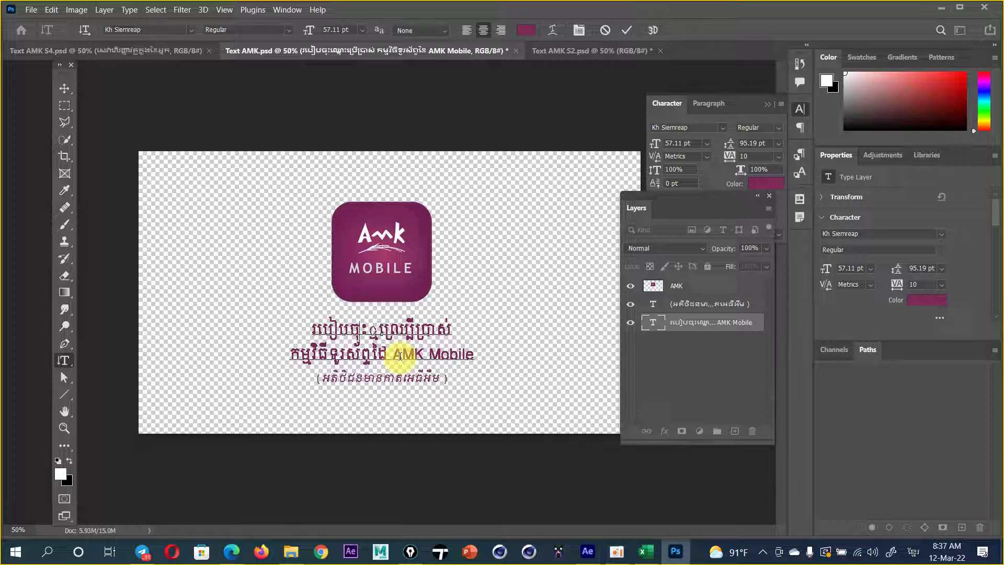
pyautogui.press('BackSpace')
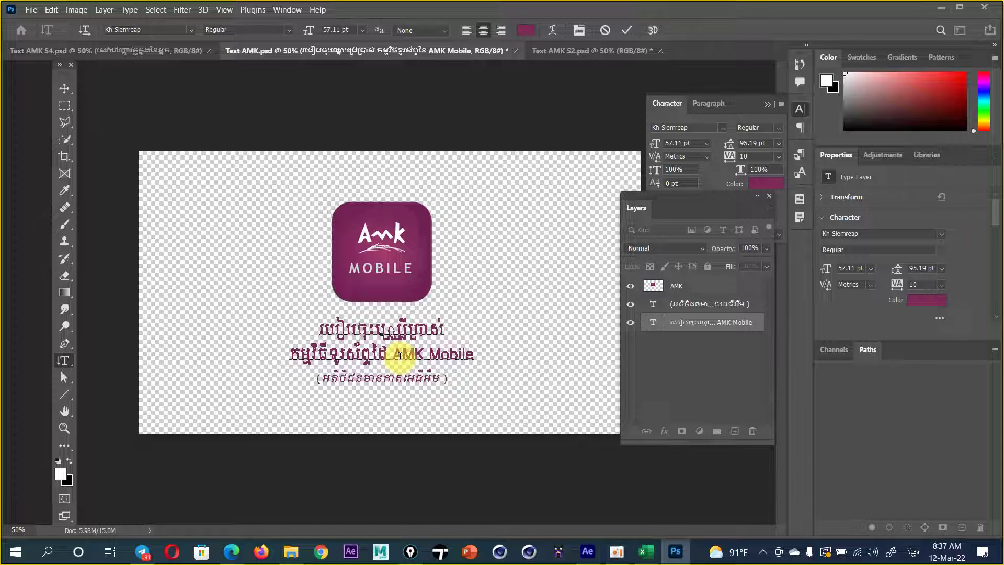
pyautogui.press('BackSpace')
pyautogui.press('BackSpace')
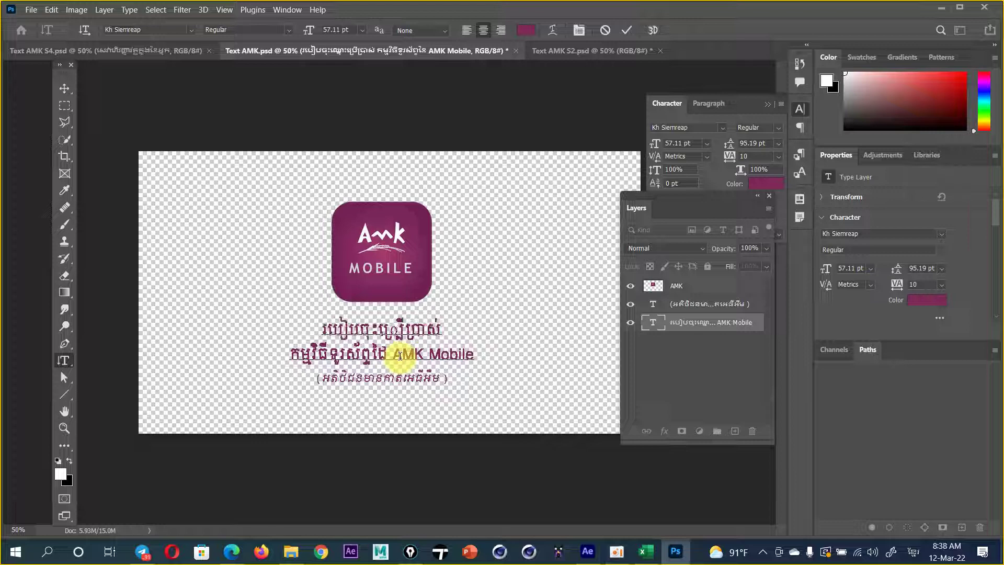
pyautogui.write('រ')
pyautogui.press('BackSpace')
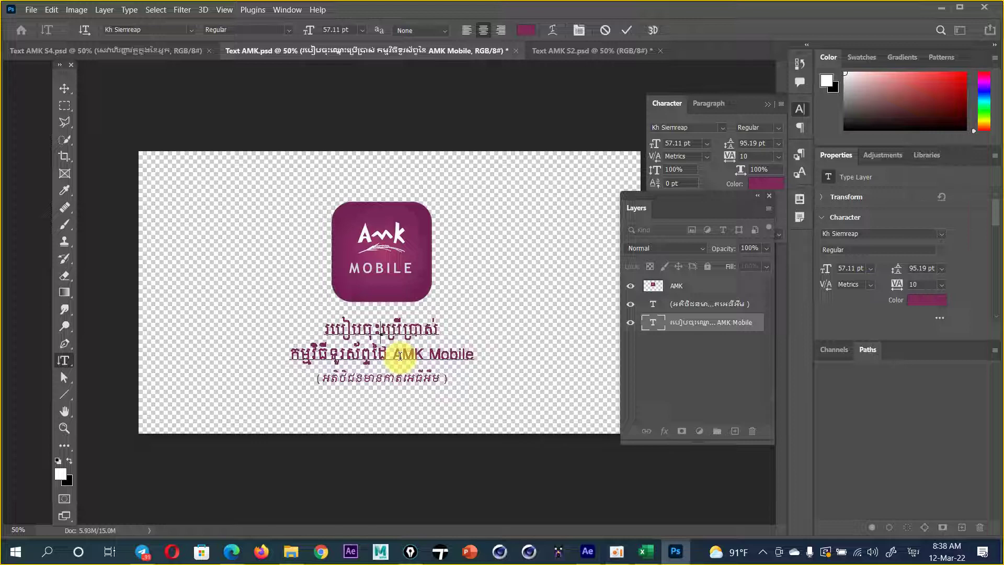
pyautogui.write('ឈ')
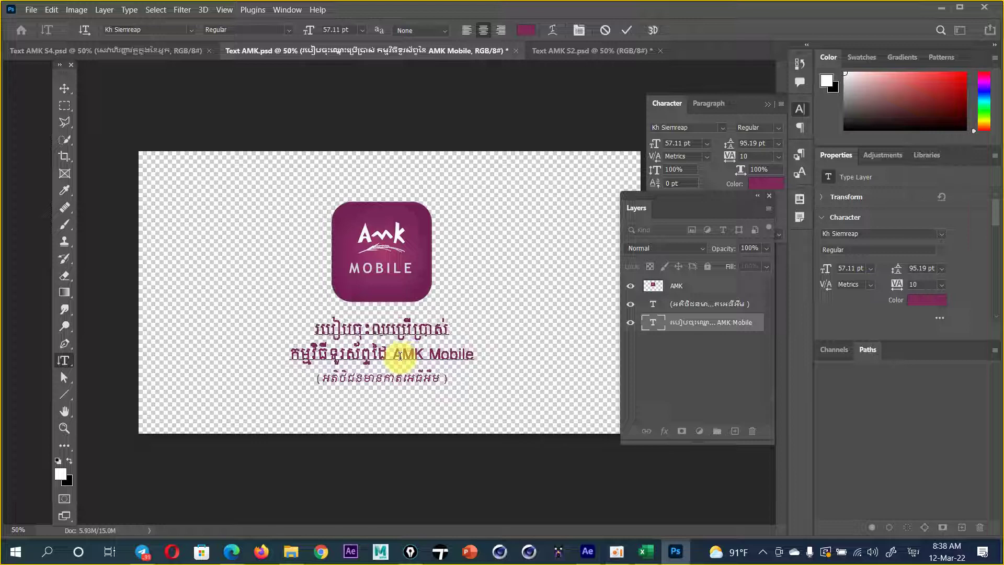
pyautogui.write('្ម')
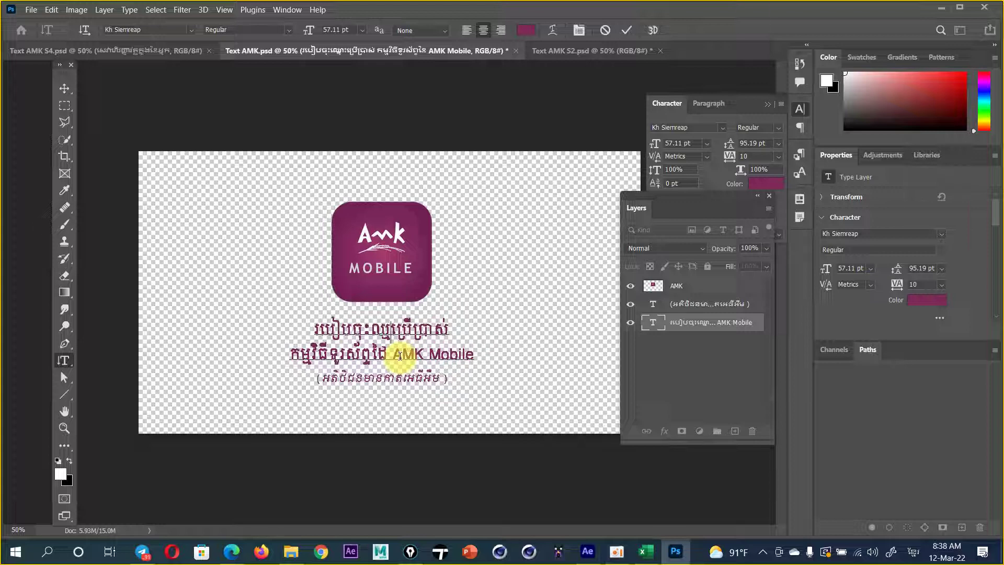
pyautogui.write('ោះ')
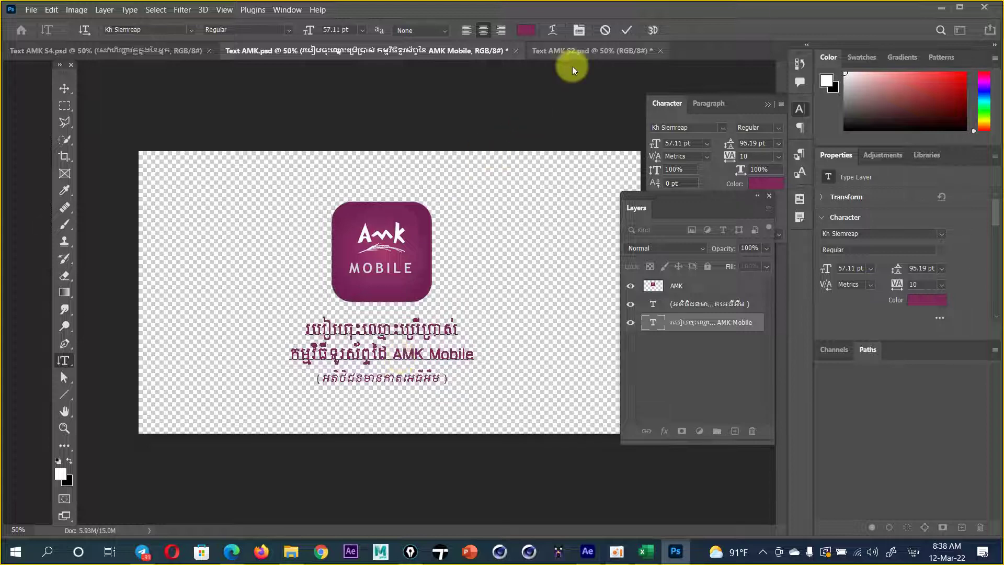
# - Commit the title edit, switch to the Move tool, and save Text AMK.psd
pyautogui.click(626, 34)
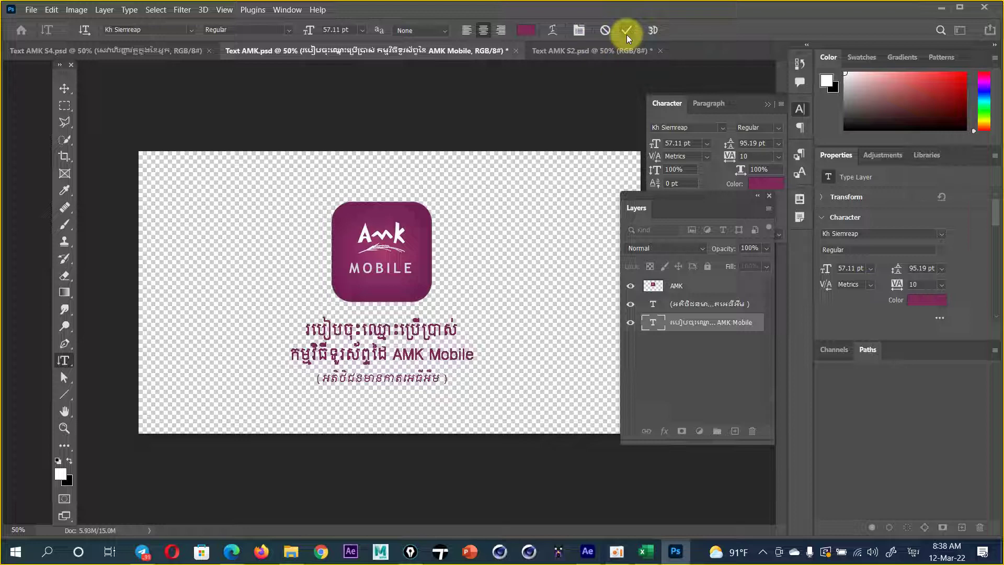
pyautogui.click(64, 88)
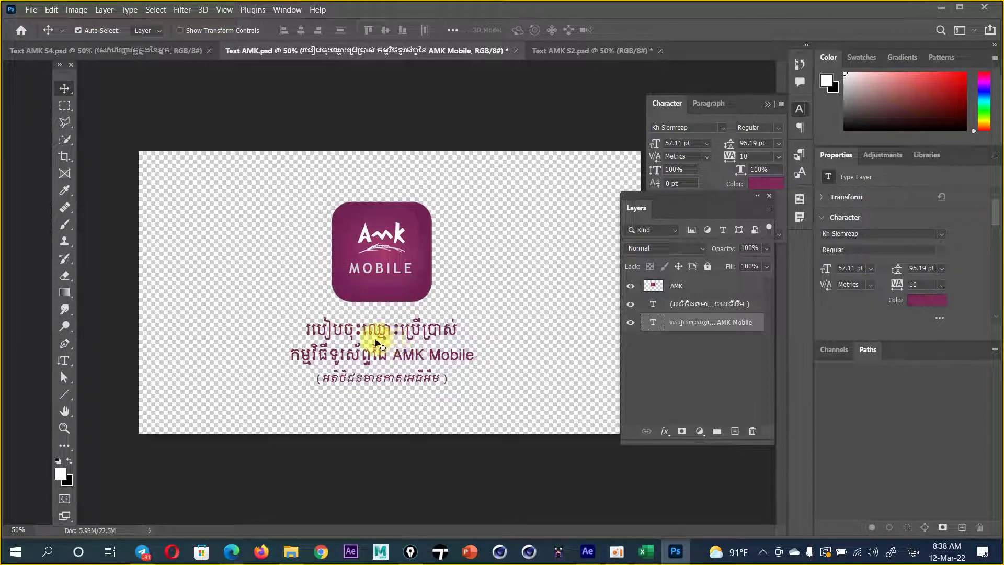
pyautogui.click(30, 9)
pyautogui.click(71, 151)
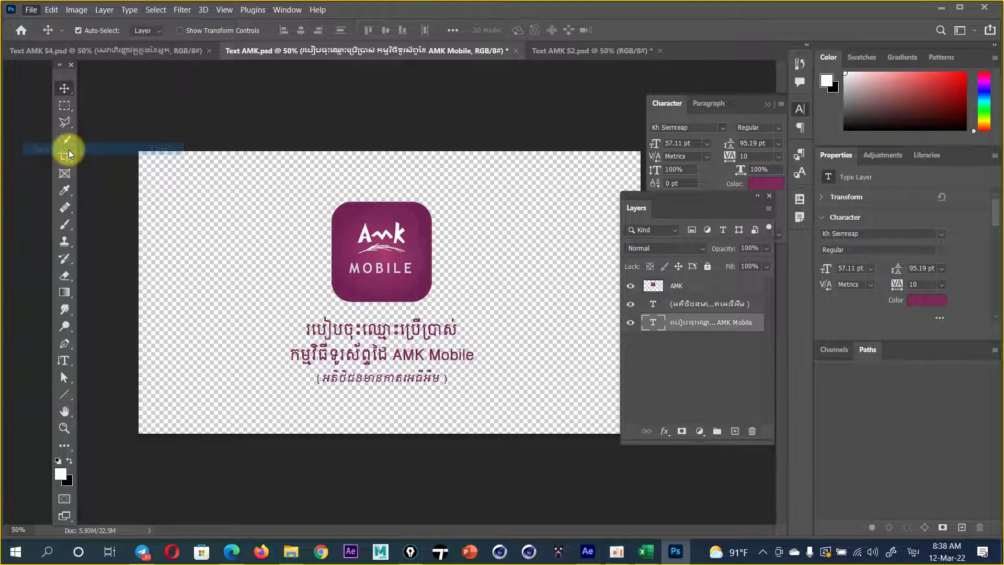
pyautogui.click(587, 551)
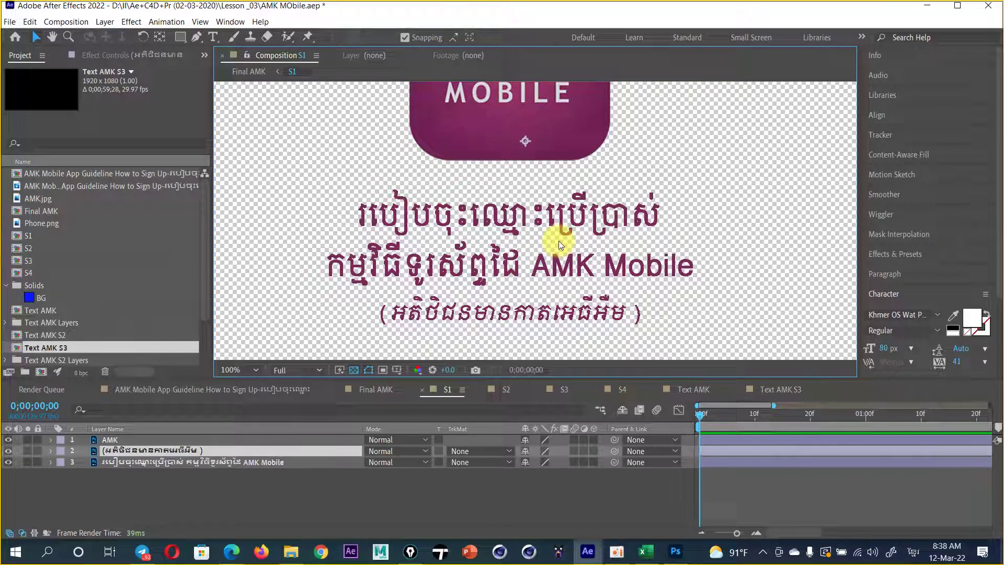
pyautogui.click(675, 551)
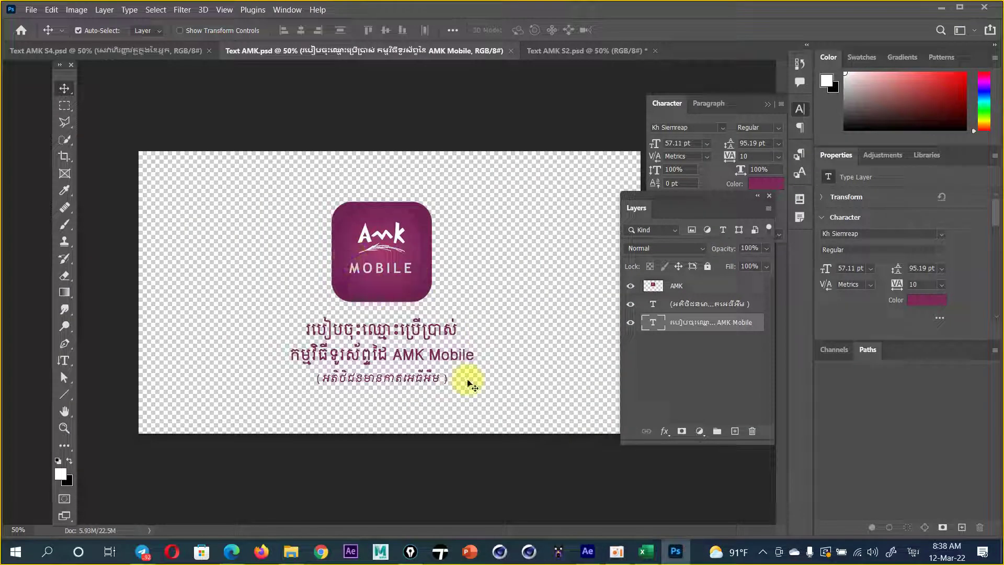
pyautogui.click(586, 550)
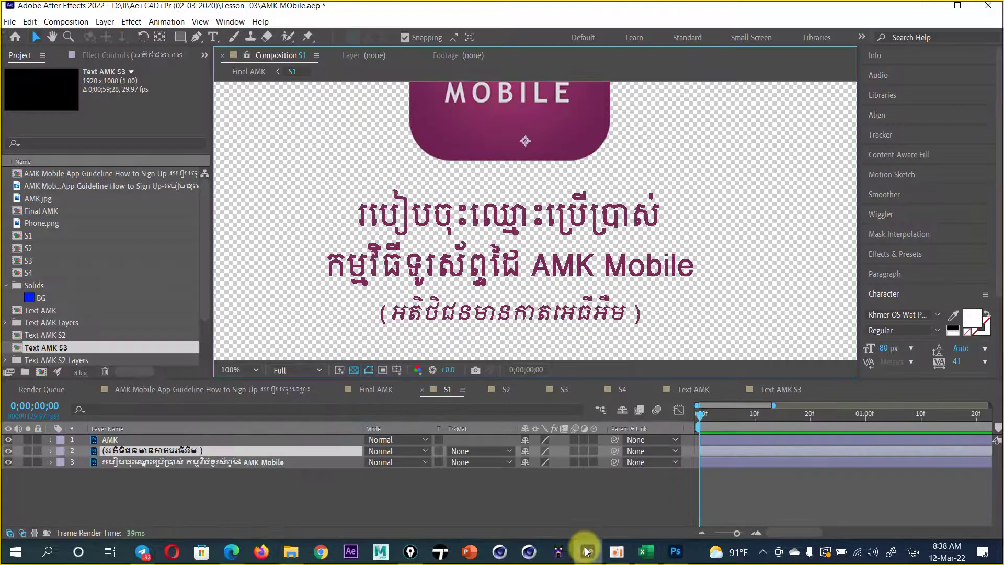
pyautogui.click(410, 551)
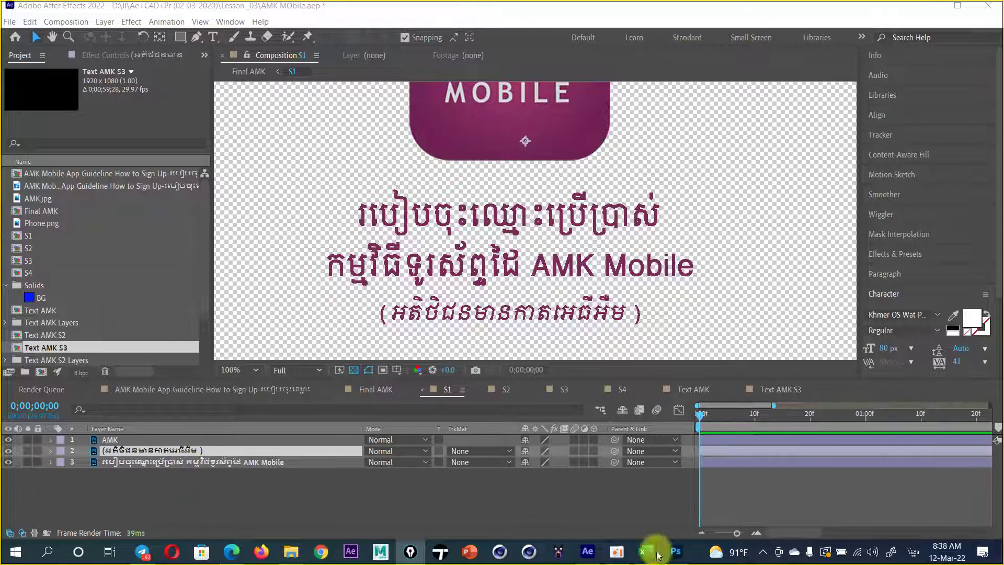
pyautogui.click(675, 551)
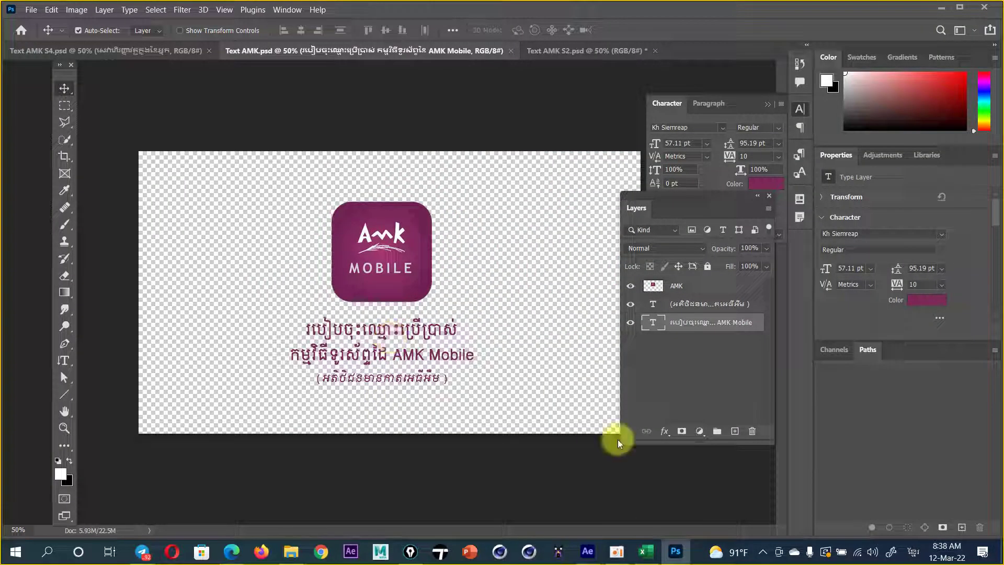
pyautogui.click(586, 550)
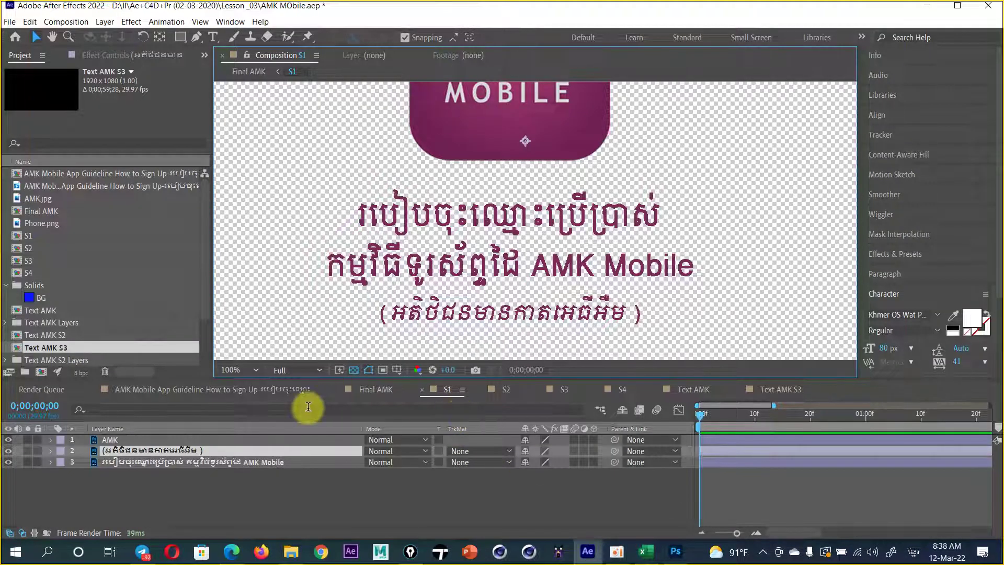
pyautogui.rightClick(133, 452)
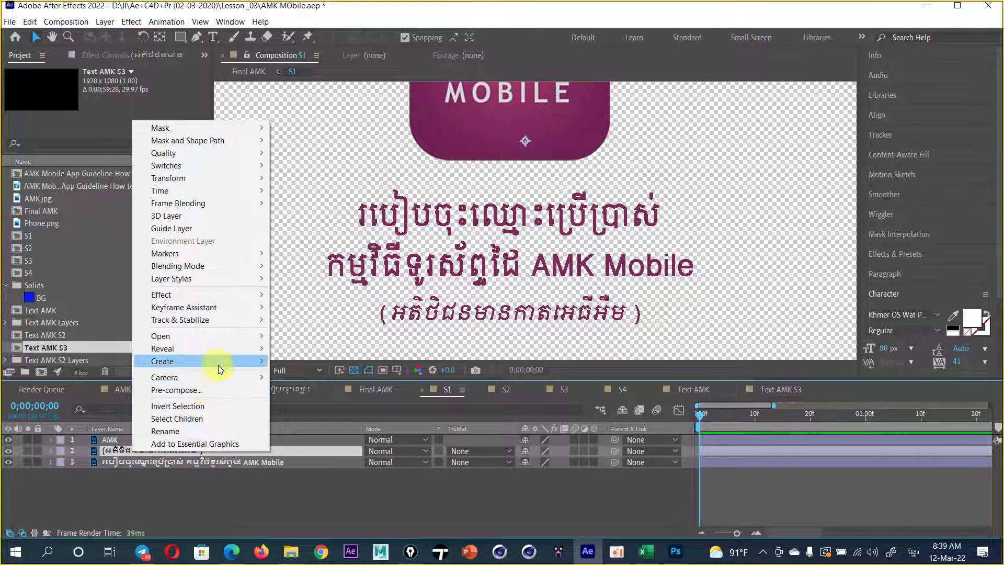
pyautogui.moveTo(249, 297)
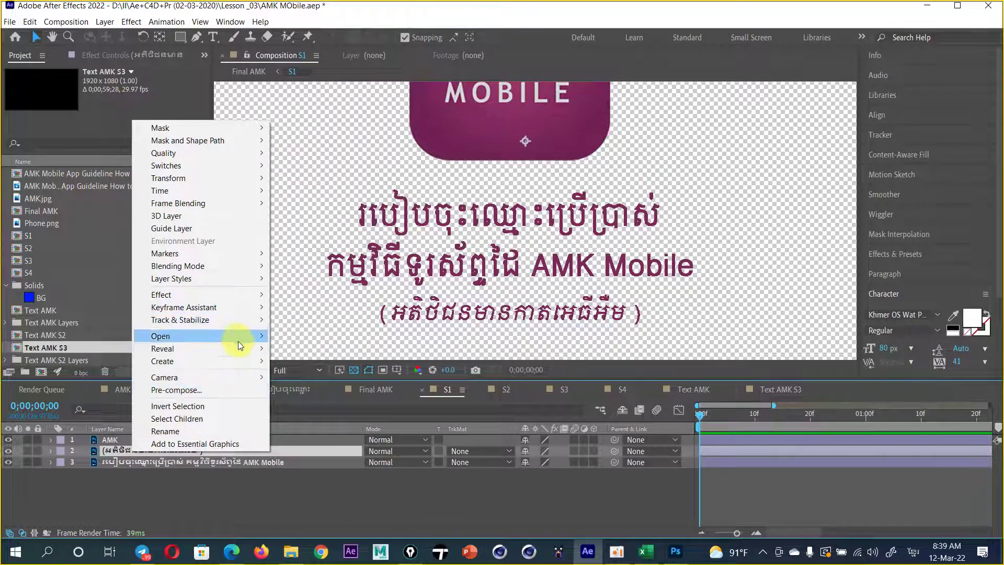
pyautogui.moveTo(240, 360)
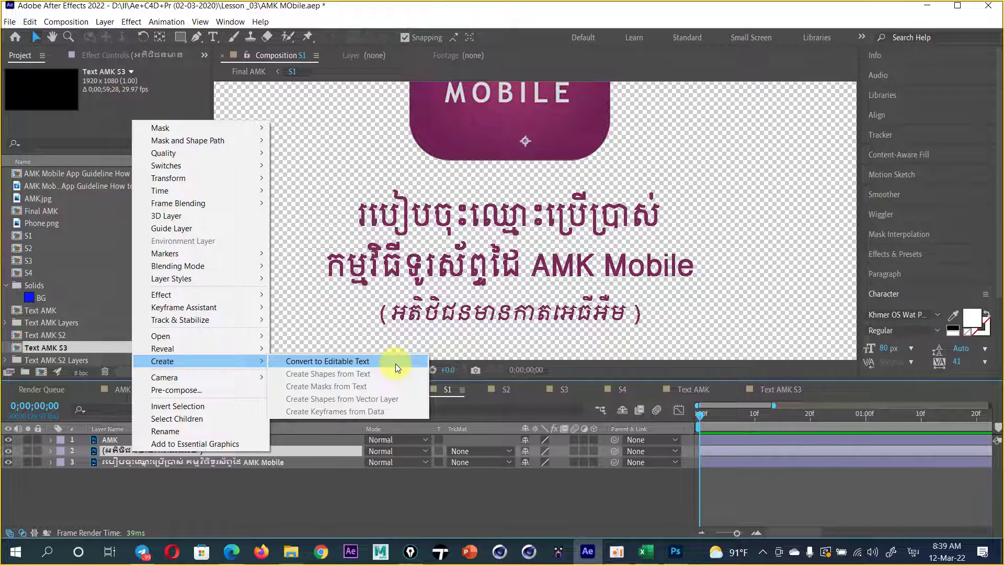
pyautogui.click(425, 496)
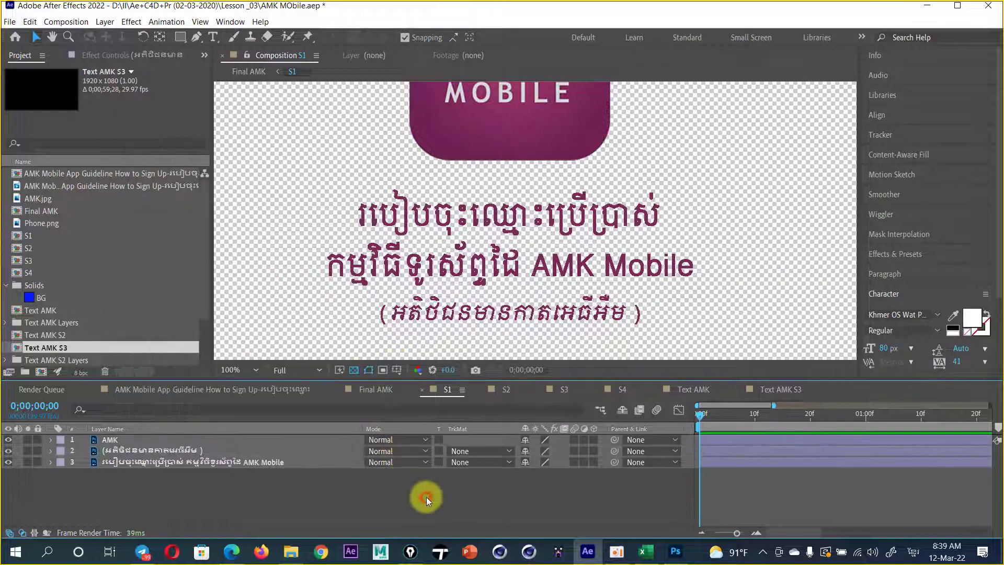
pyautogui.moveTo(609, 80); pyautogui.dragTo(618, 502)
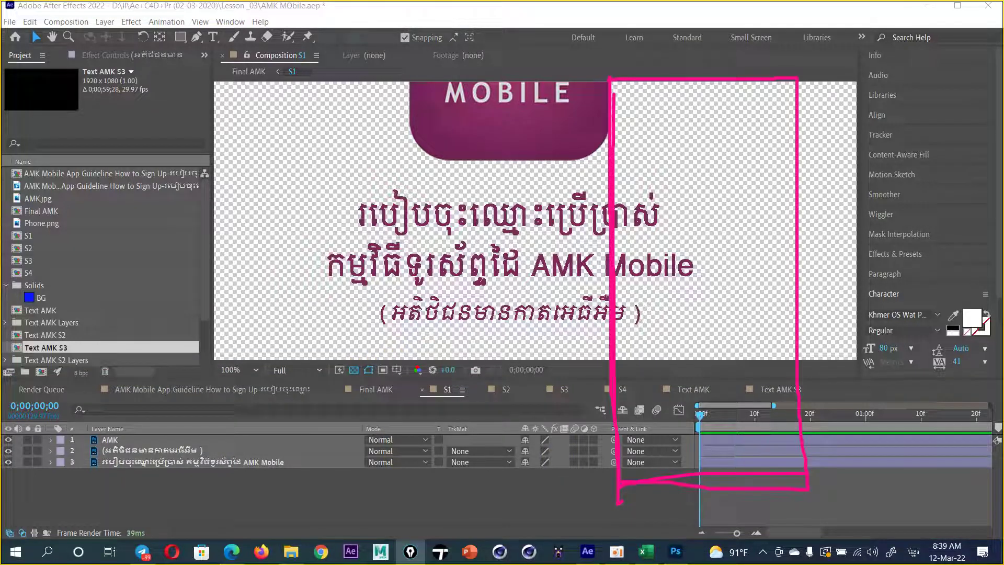
pyautogui.press('Escape')
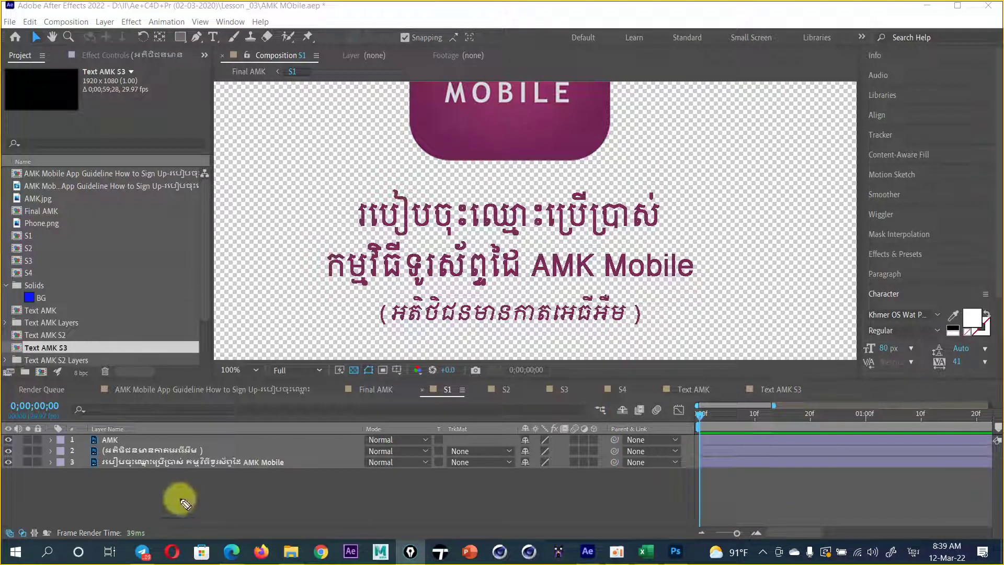
pyautogui.moveTo(99, 434); pyautogui.dragTo(93, 433)
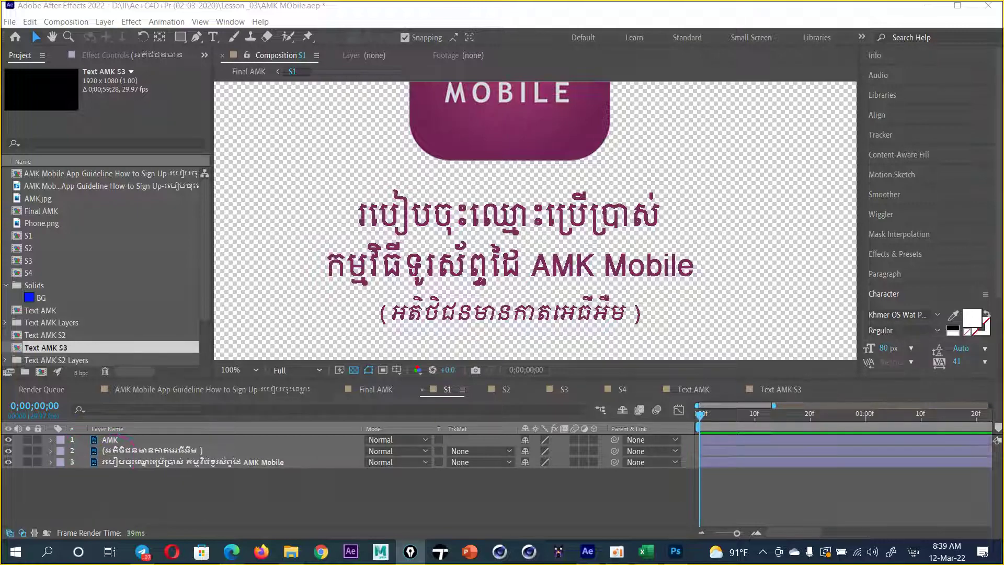
pyautogui.click(133, 450)
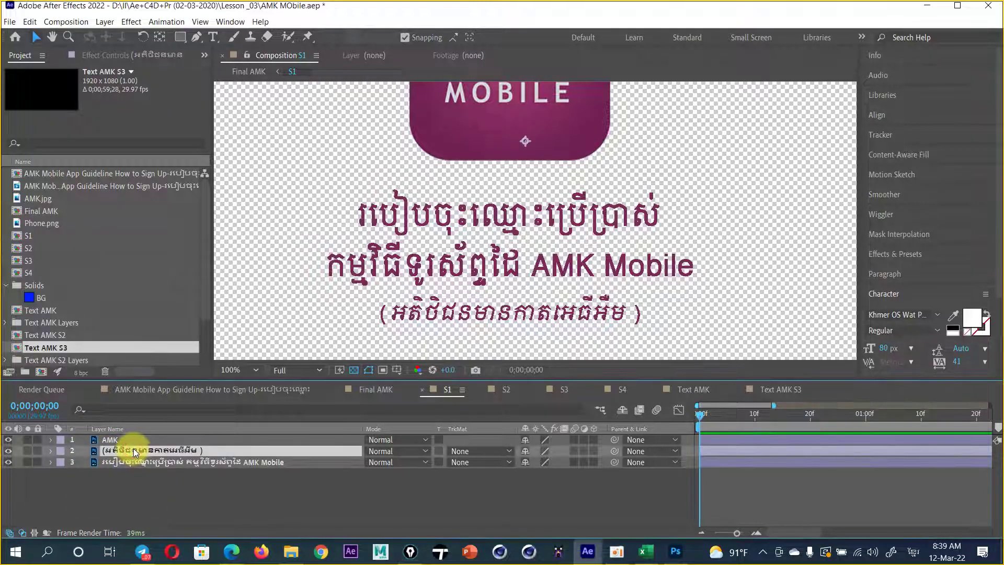
# - Convert the Khmer subtitle layer via Create > Convert to Editable Text
pyautogui.rightClick(95, 453)
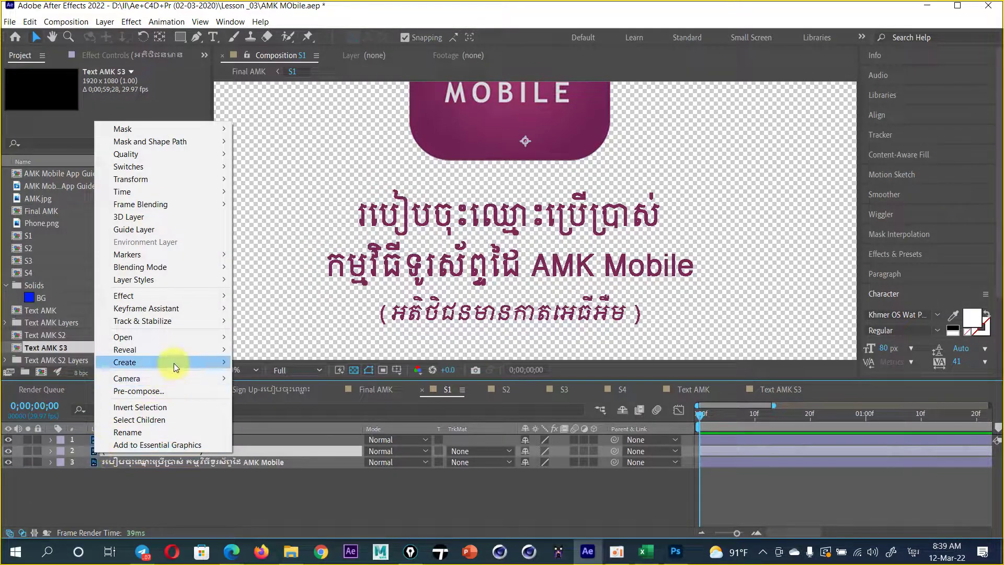
pyautogui.moveTo(173, 363)
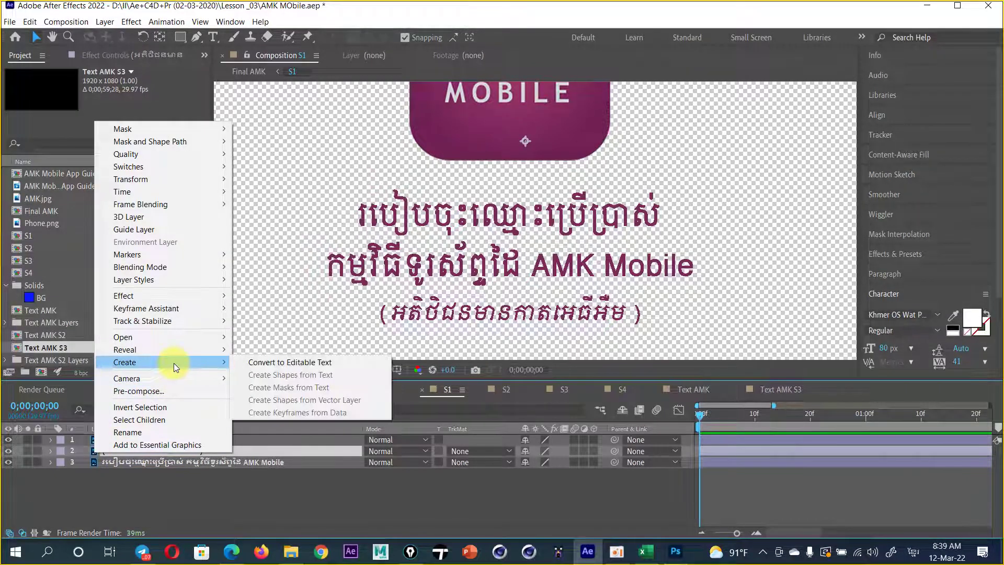
pyautogui.click(343, 362)
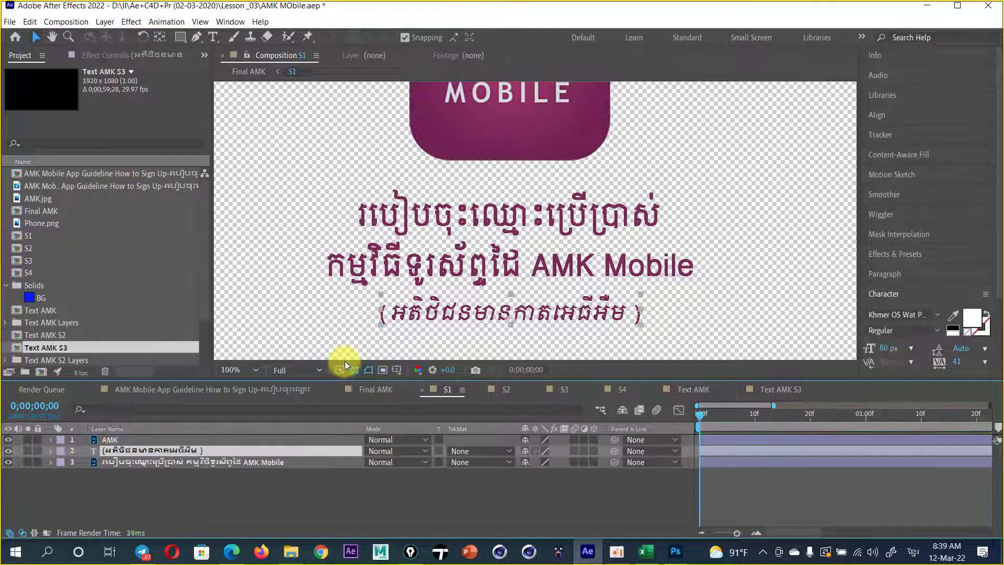
# - Test-edit the subtitle by typing ស, remove it, then select the two-line title layer
pyautogui.doubleClick(500, 316)
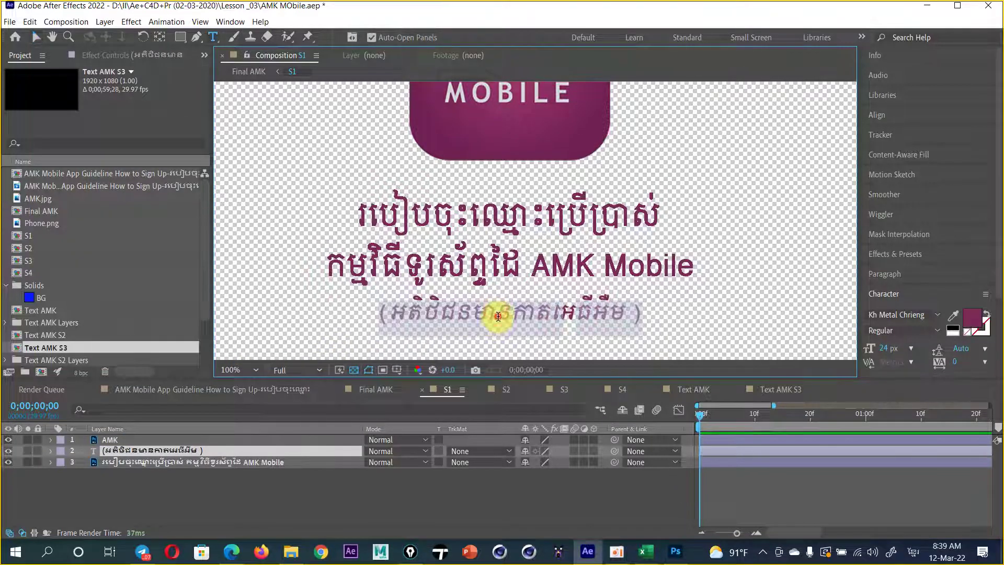
pyautogui.click(500, 319)
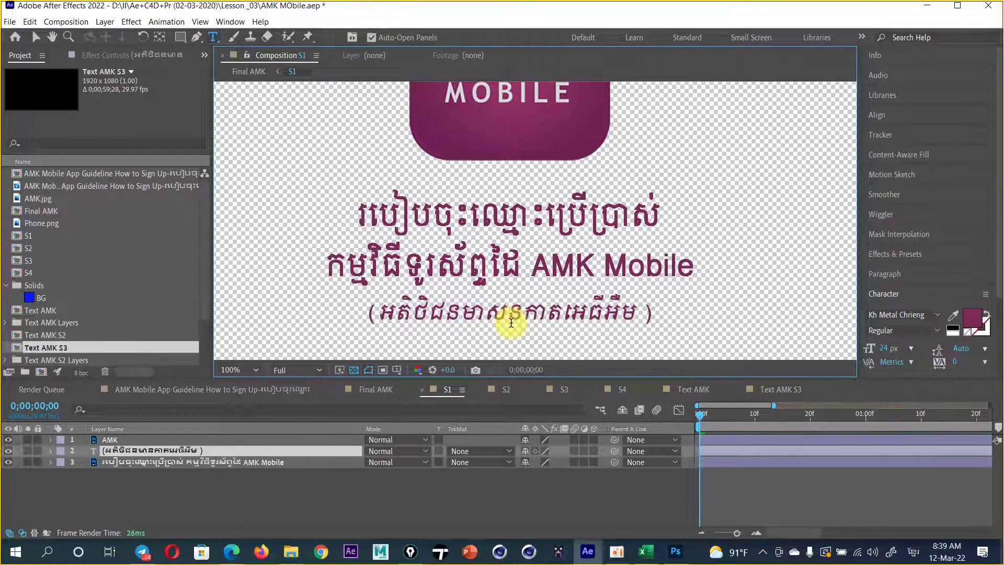
pyautogui.write('ស')
pyautogui.press('BackSpace')
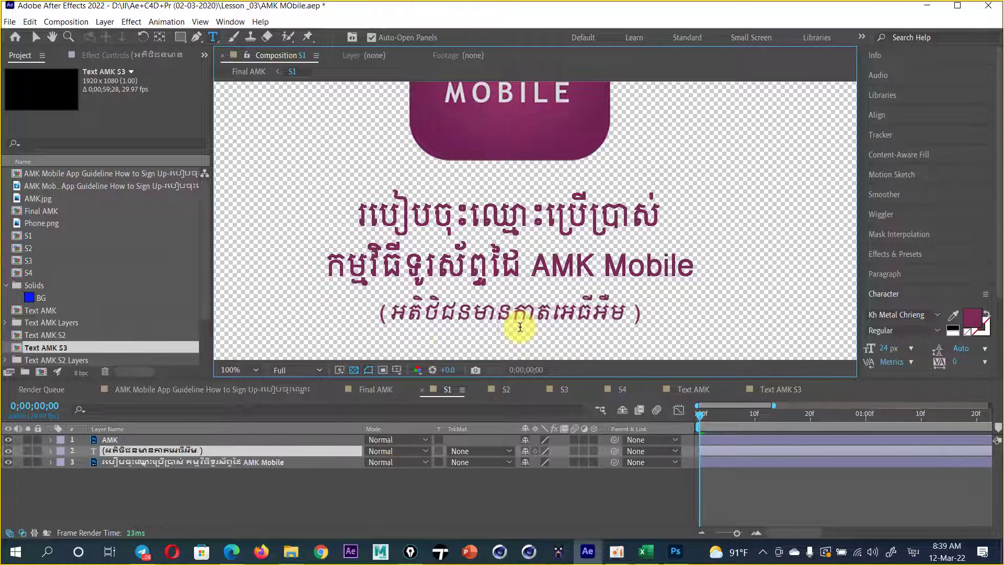
pyautogui.click(119, 467)
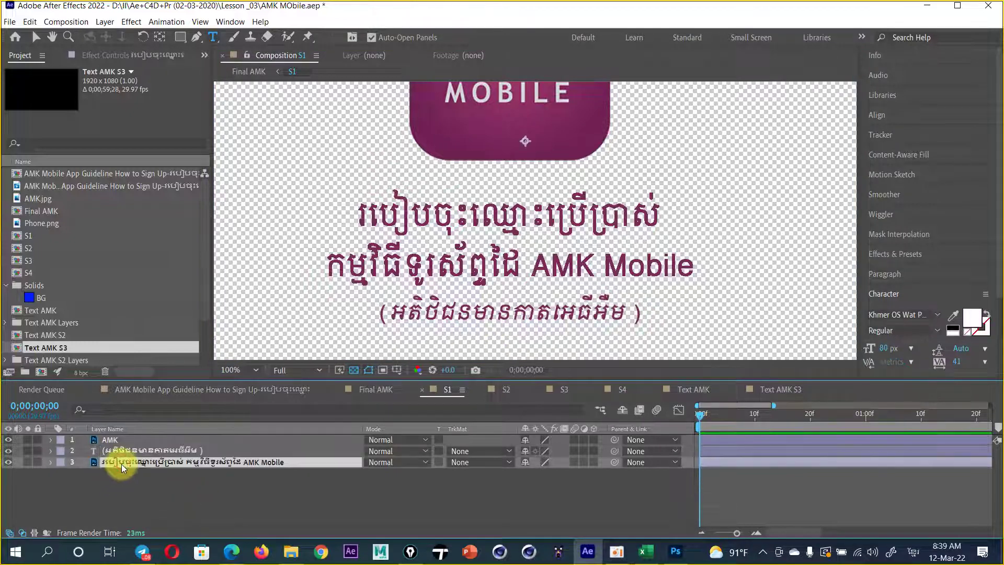
pyautogui.click(9, 463)
pyautogui.click(9, 462)
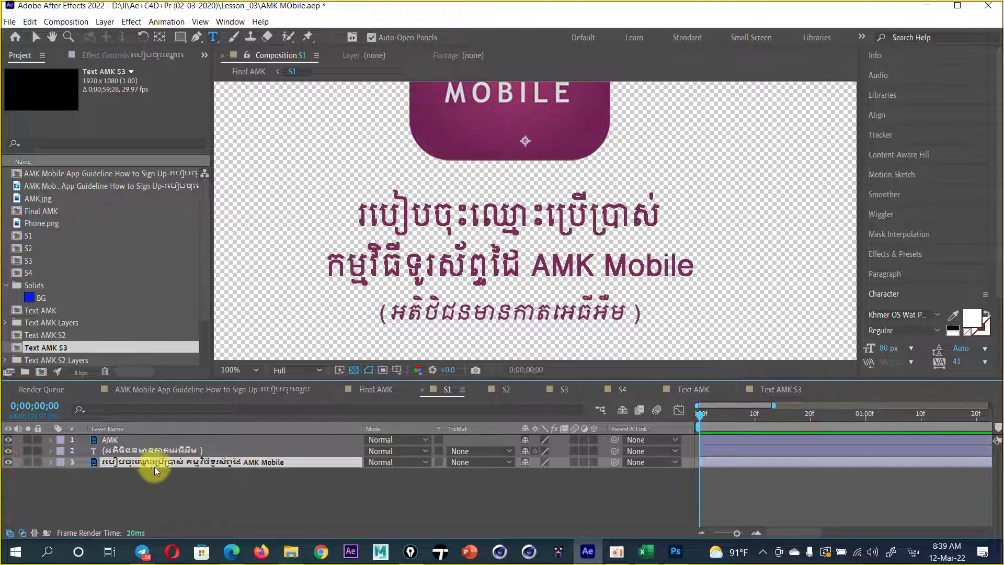
pyautogui.rightClick(156, 464)
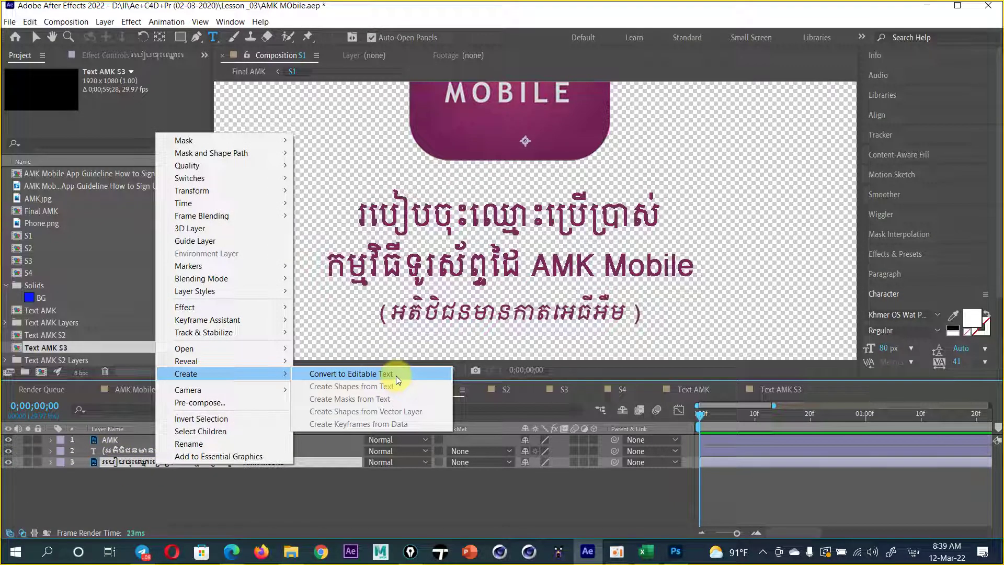
pyautogui.click(396, 376)
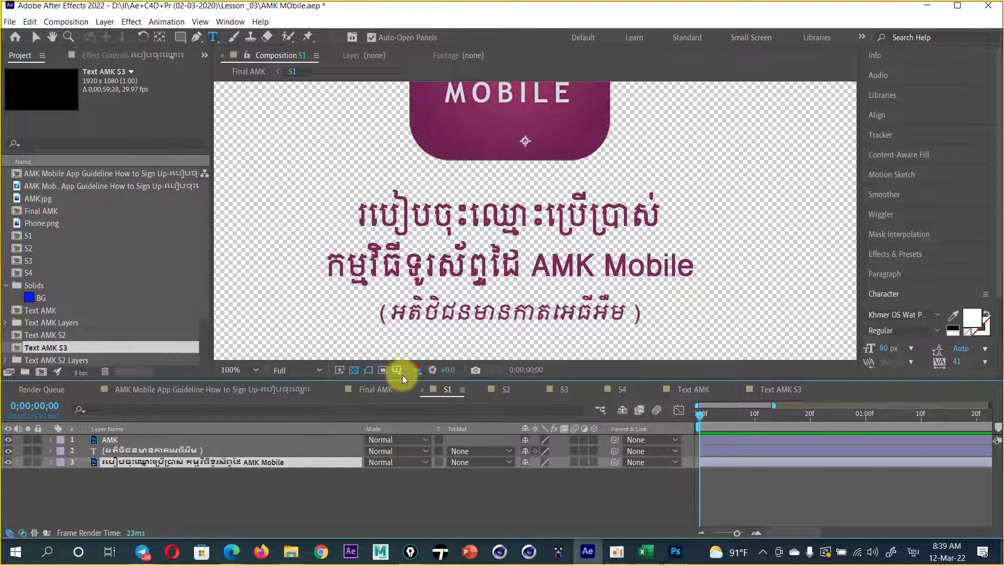
pyautogui.click(112, 439)
pyautogui.rightClick(112, 440)
pyautogui.moveTo(178, 350)
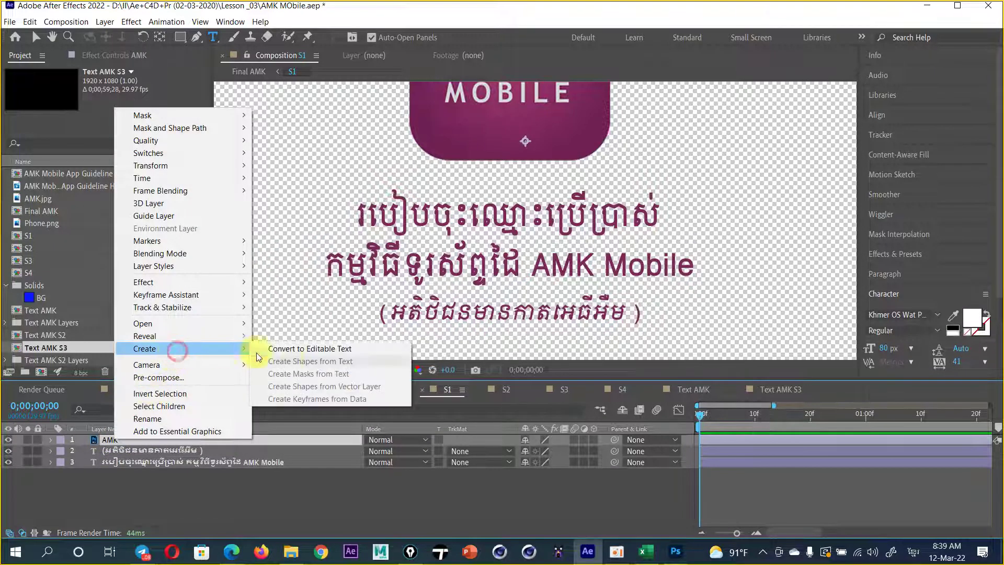
pyautogui.click(291, 349)
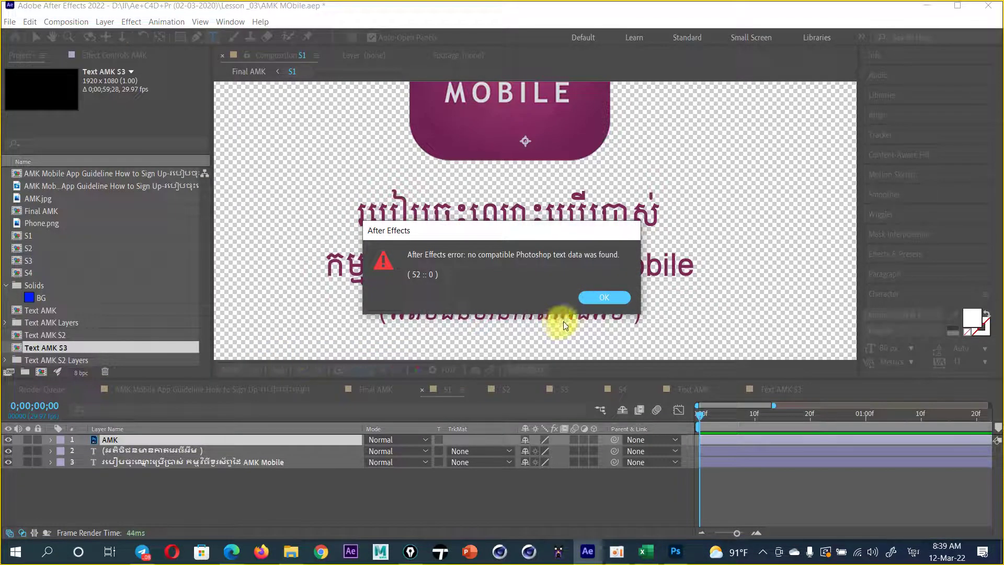
pyautogui.click(598, 298)
pyautogui.click(157, 462)
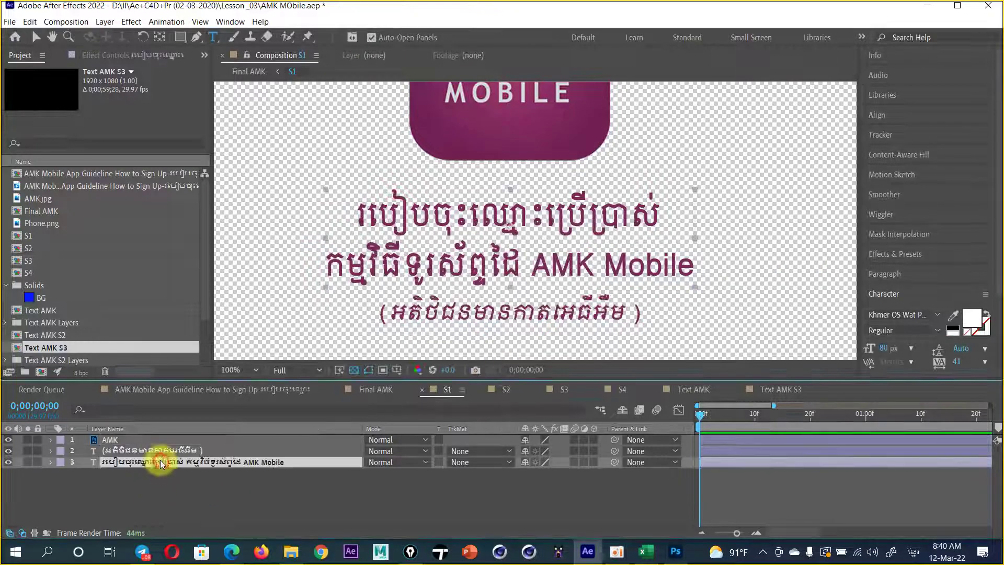
pyautogui.click(138, 453)
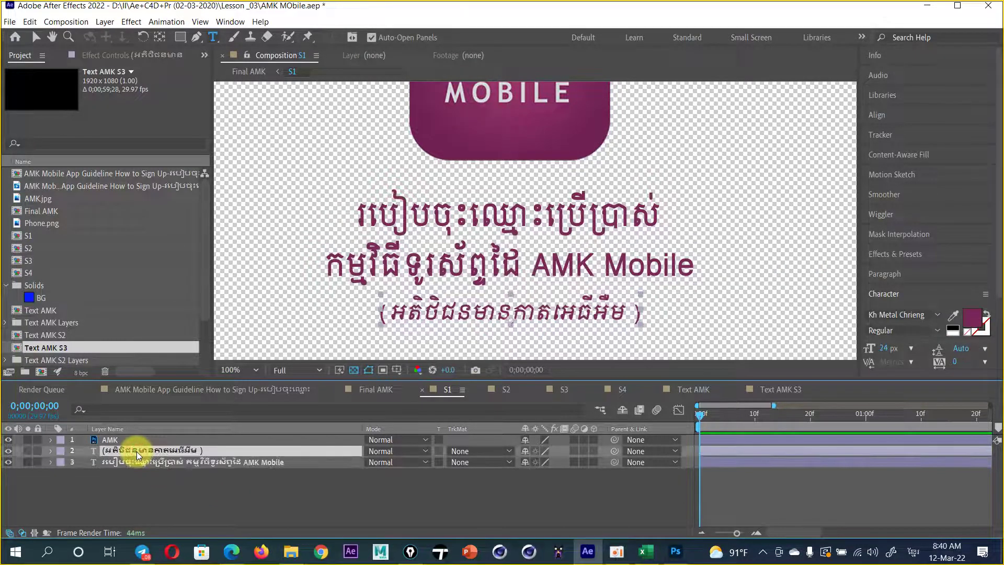
pyautogui.click(8, 453)
pyautogui.click(9, 453)
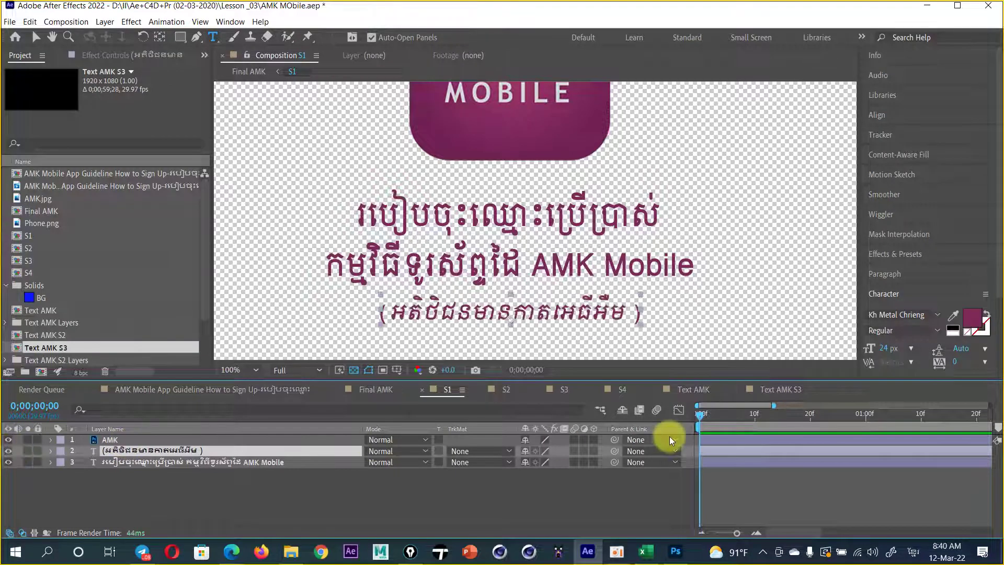
pyautogui.click(675, 552)
pyautogui.click(677, 553)
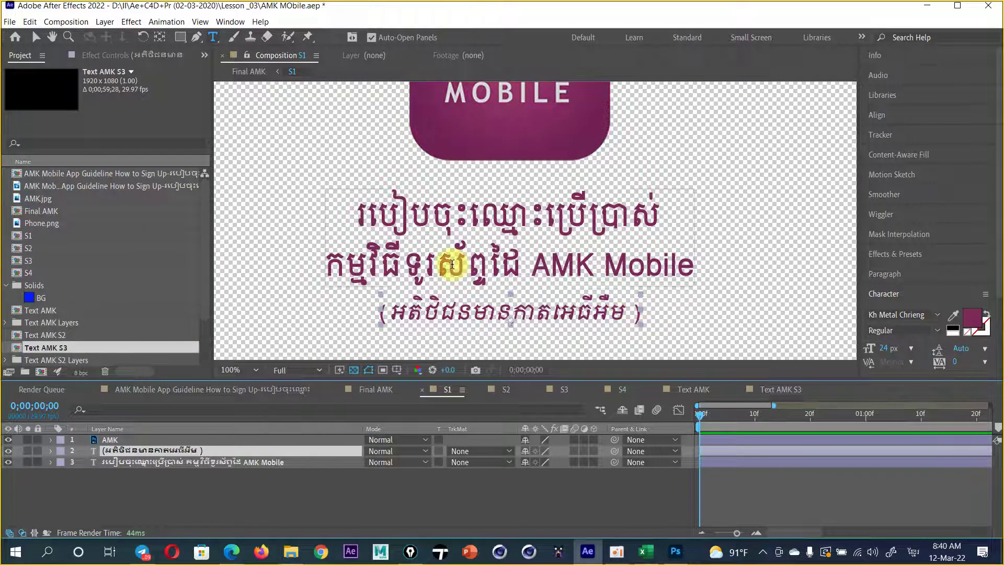
# - Zoom the S1 viewer to 50%, resize the viewer/timeline split, scrub the opening frames, select AMK
pyautogui.scroll(-2, 451, 260)
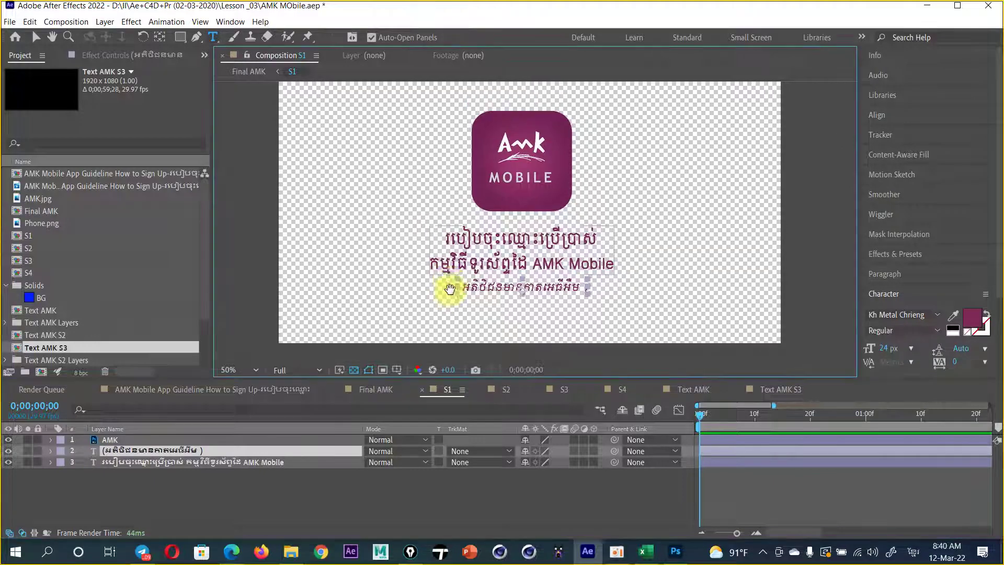
pyautogui.moveTo(490, 376); pyautogui.dragTo(490, 398)
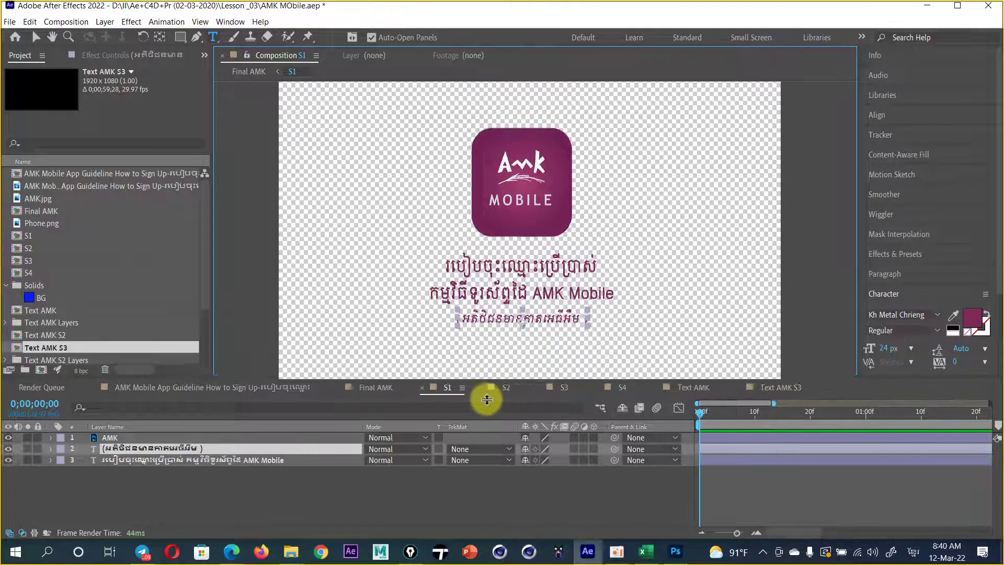
pyautogui.click(36, 36)
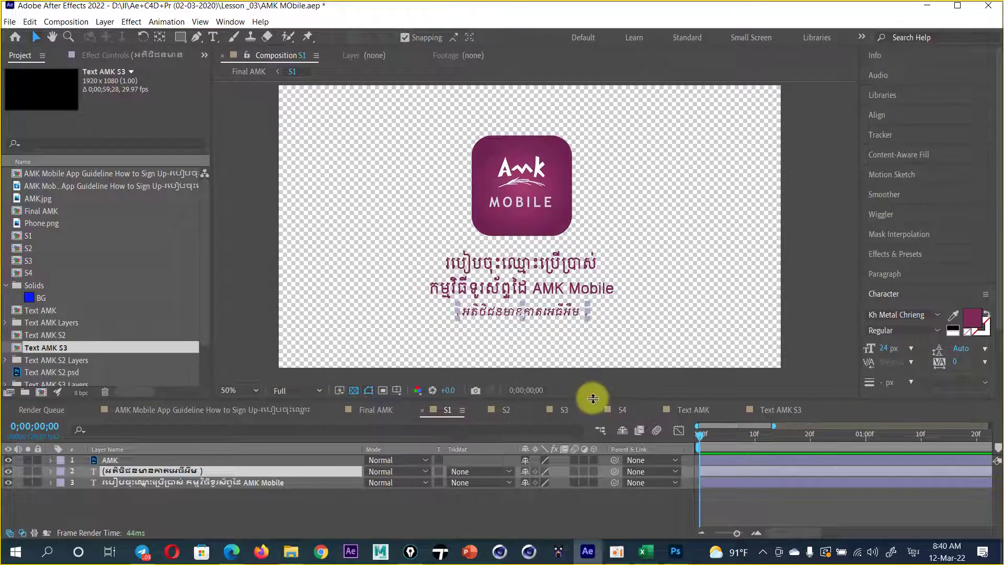
pyautogui.moveTo(591, 387); pyautogui.dragTo(594, 353)
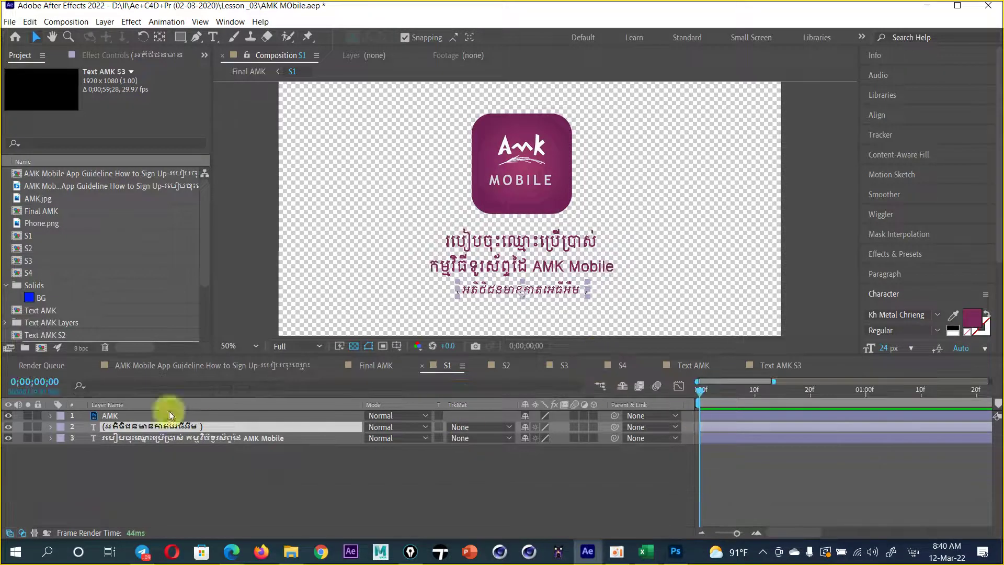
pyautogui.moveTo(204, 354); pyautogui.dragTo(204, 373)
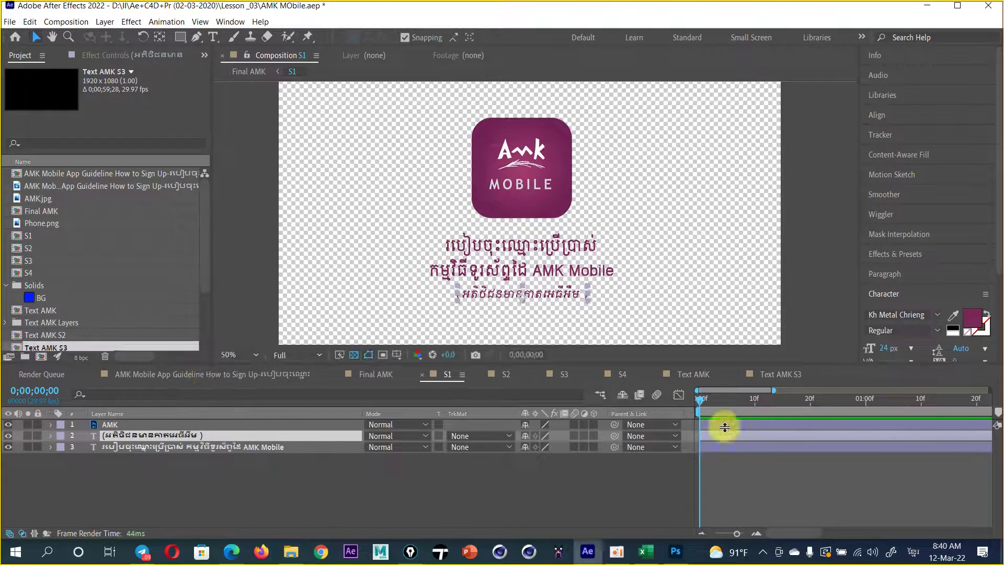
pyautogui.moveTo(697, 398)
pyautogui.mouseDown()
pyautogui.moveTo(730, 400)
pyautogui.moveTo(645, 403)
pyautogui.mouseUp()
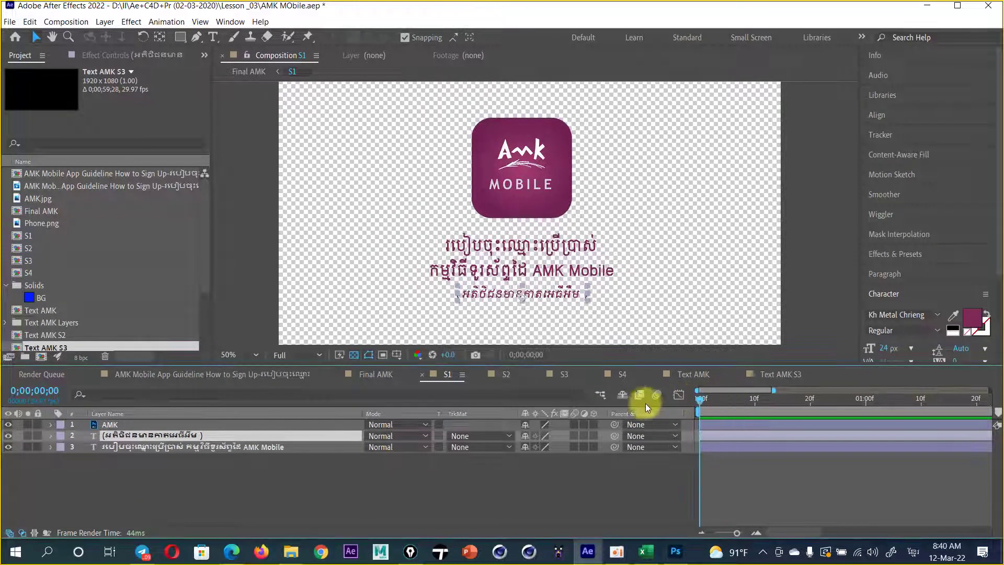
pyautogui.click(205, 448)
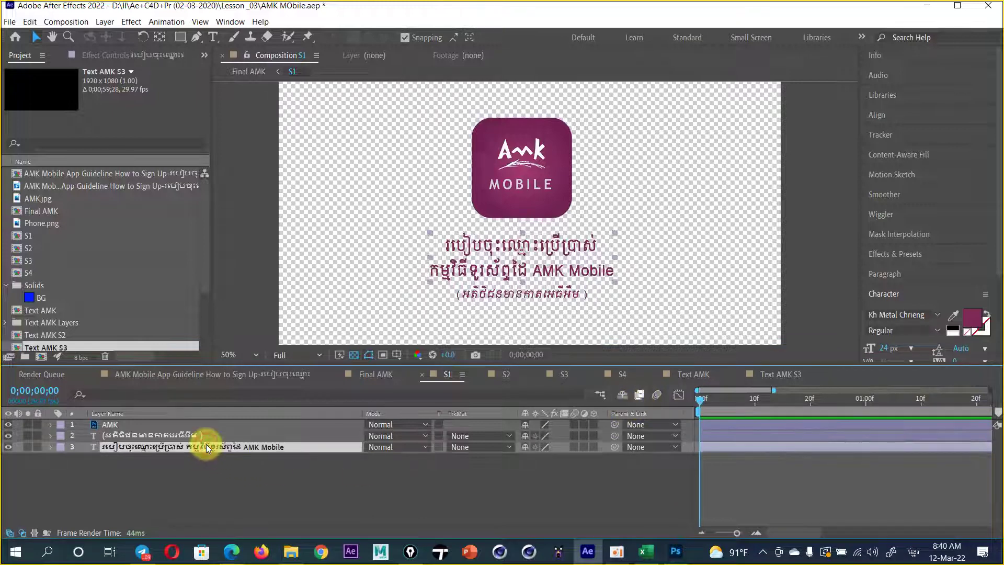
pyautogui.click(123, 423)
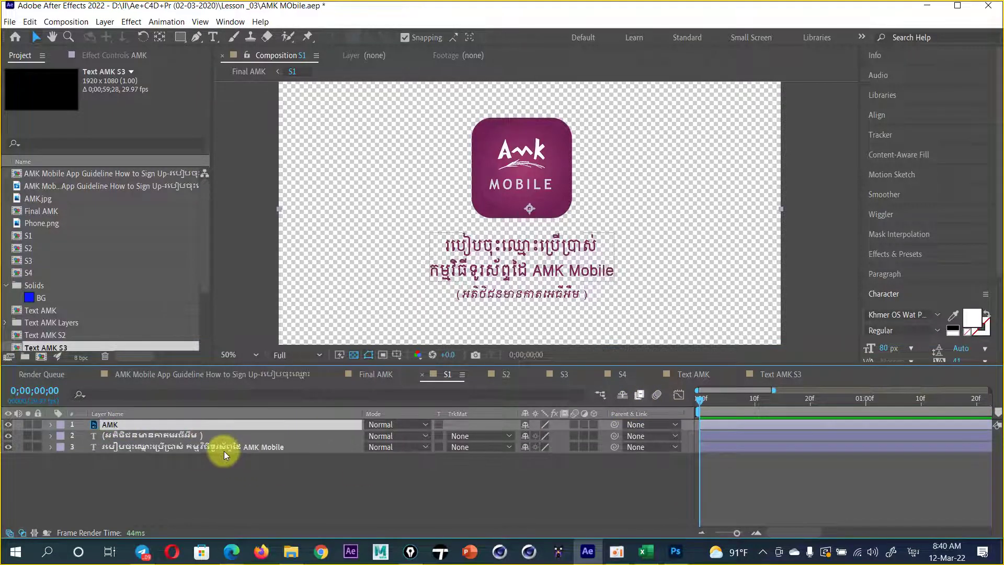
# - Reveal the AMK layer's Scale and set a 100% Scale keyframe at frame 02f
pyautogui.press('s')
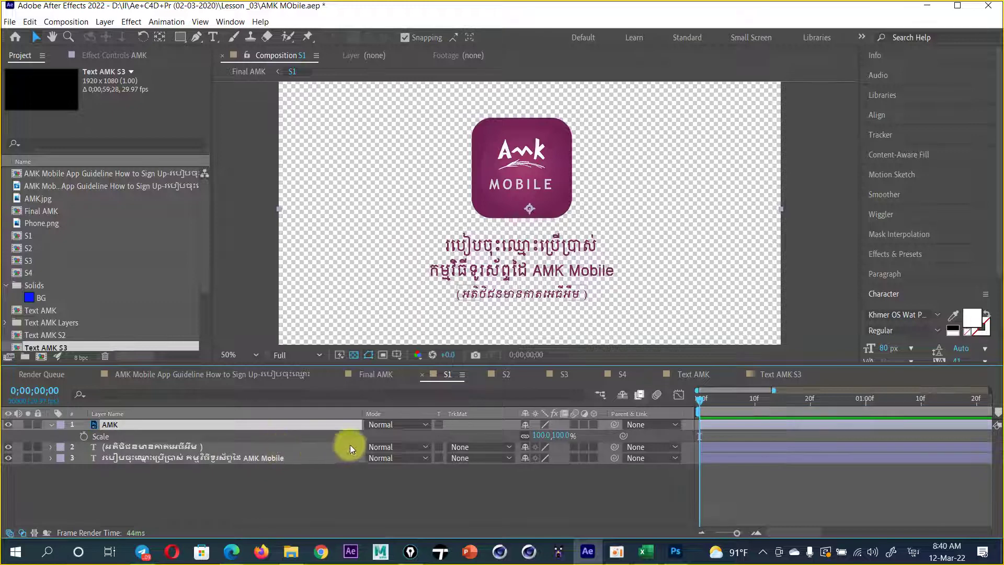
pyautogui.press('=')
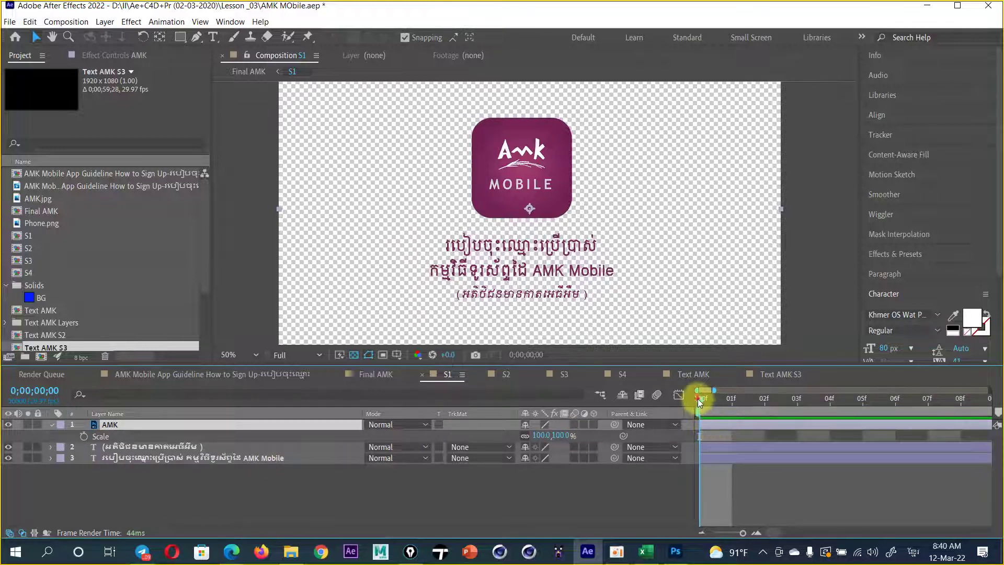
pyautogui.moveTo(698, 401); pyautogui.dragTo(758, 400)
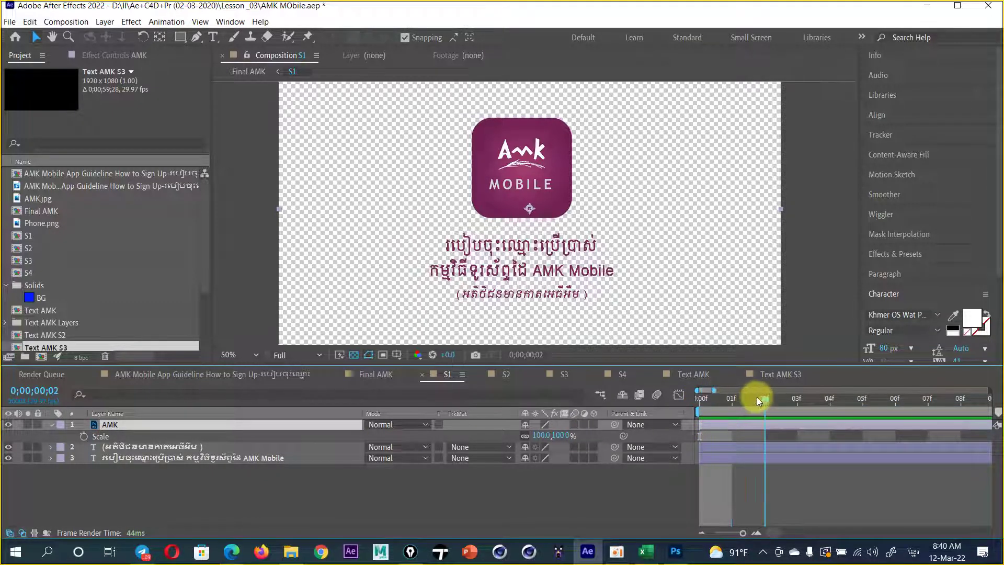
pyautogui.click(85, 436)
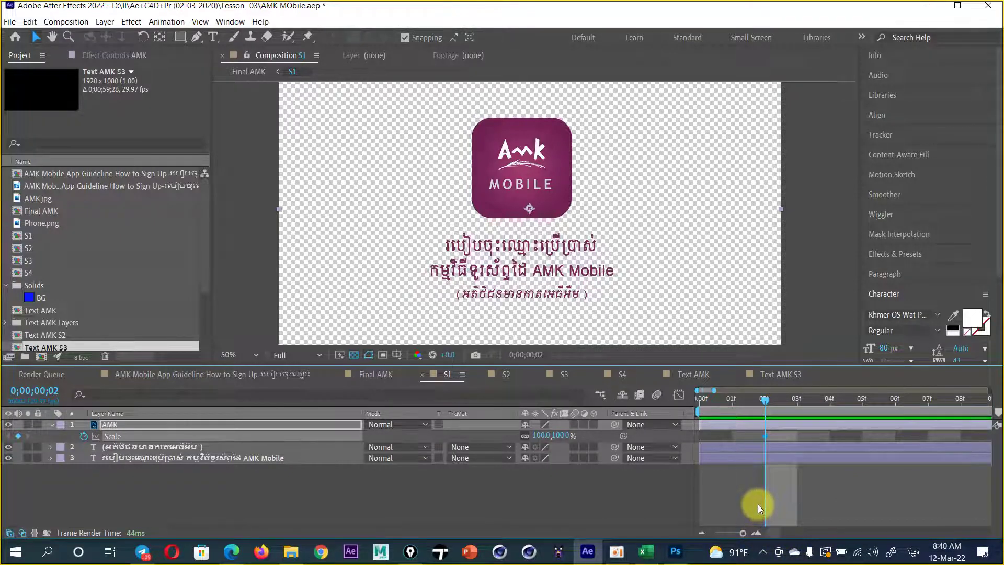
# - Set the logo's Scale to 0% at frame 00f, check frame 01f, and select both keyframes
pyautogui.moveTo(764, 398); pyautogui.dragTo(662, 415)
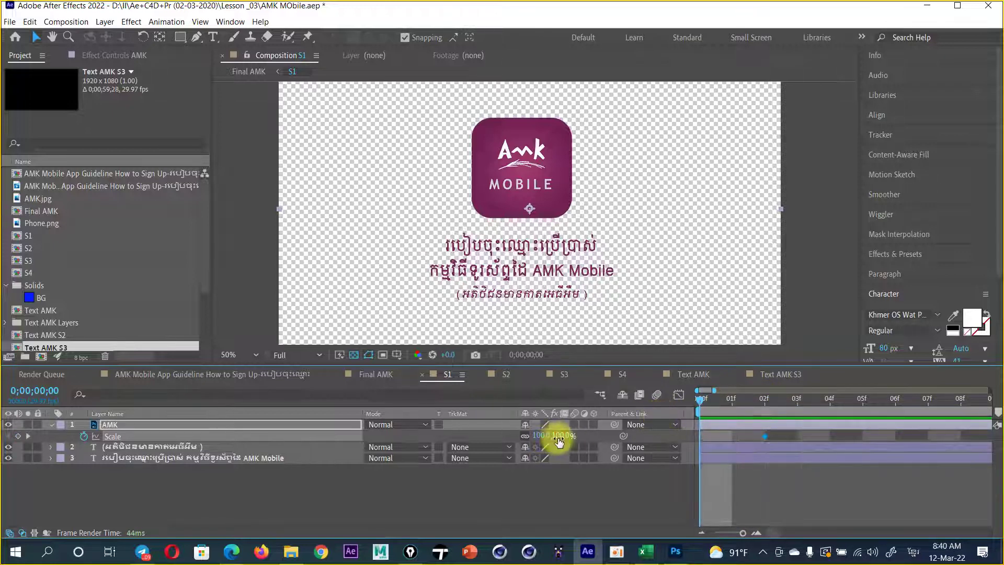
pyautogui.moveTo(559, 441); pyautogui.dragTo(558, 438)
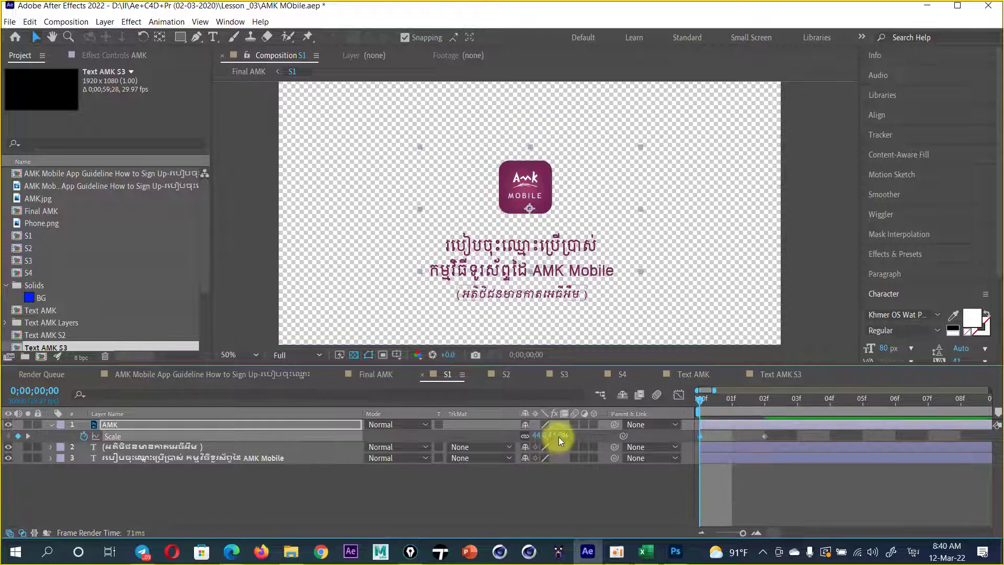
pyautogui.click(559, 437)
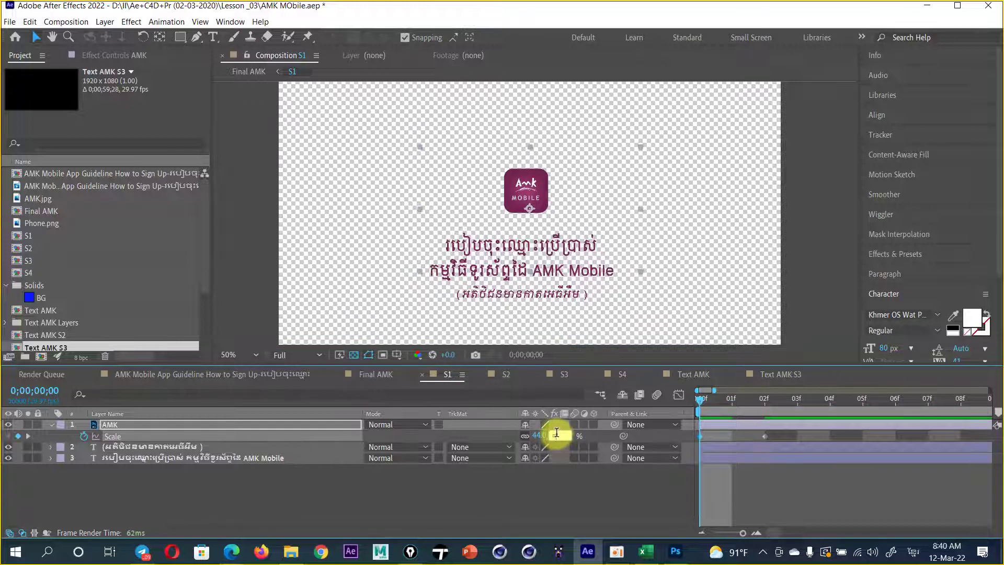
pyautogui.write('00')
pyautogui.press('Return')
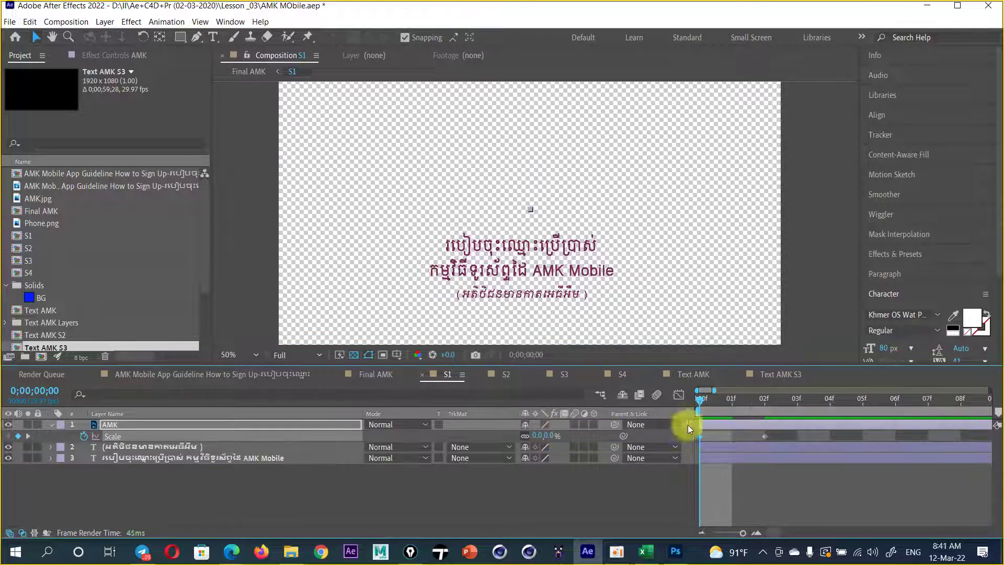
pyautogui.moveTo(723, 402)
pyautogui.mouseDown()
pyautogui.moveTo(798, 400)
pyautogui.moveTo(648, 411)
pyautogui.moveTo(765, 397)
pyautogui.mouseUp()
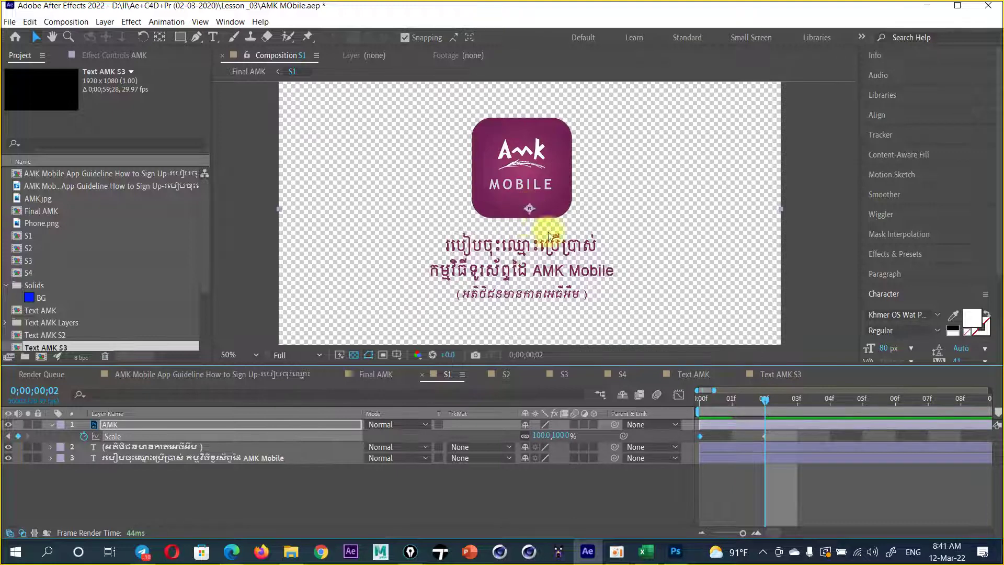
pyautogui.moveTo(779, 432)
pyautogui.mouseDown()
pyautogui.moveTo(685, 440)
pyautogui.moveTo(691, 447)
pyautogui.mouseUp()
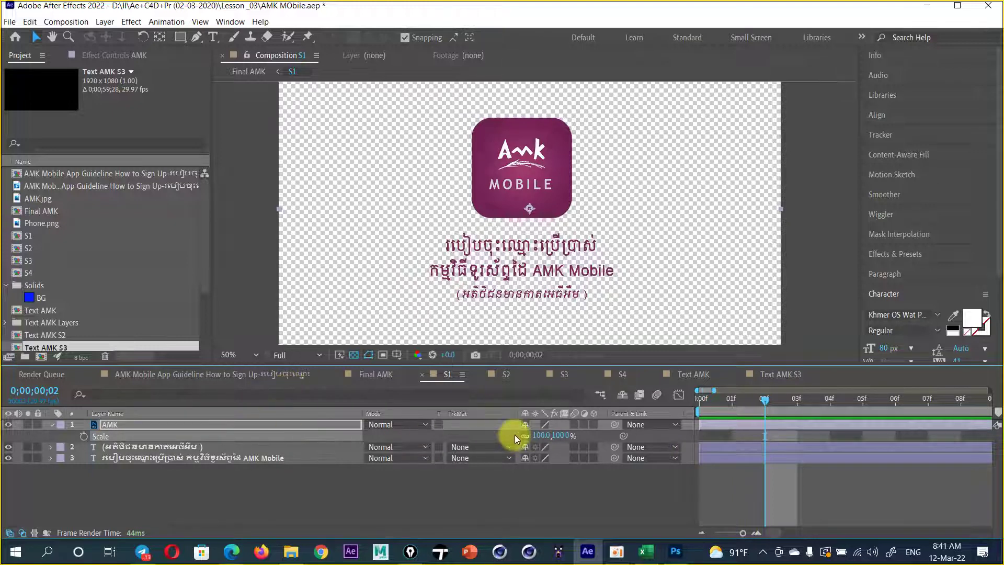
# - Annotate the layer numbers and the logo with on-screen ink, then clear the ink
pyautogui.moveTo(129, 442); pyautogui.dragTo(120, 440)
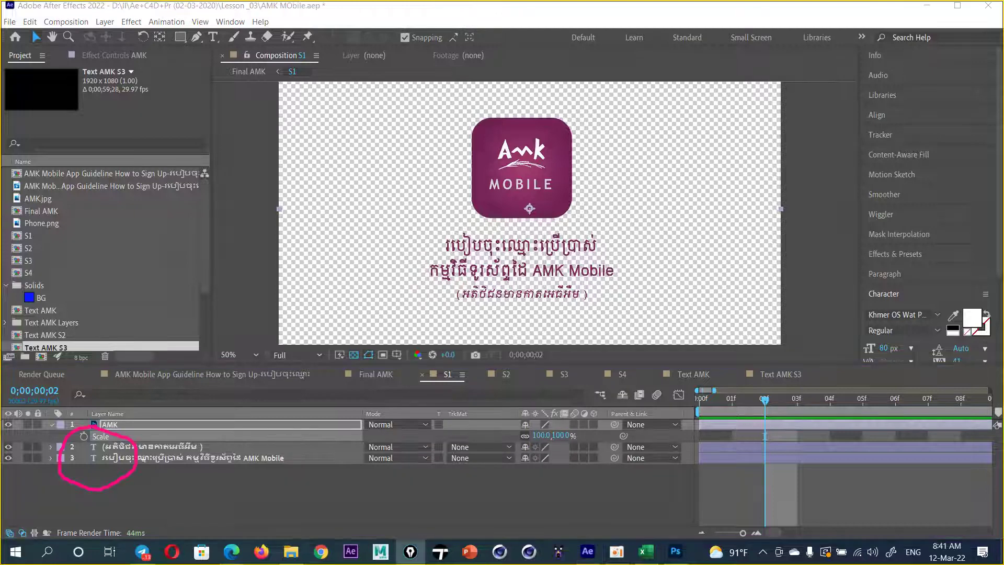
pyautogui.moveTo(526, 168); pyautogui.dragTo(453, 151)
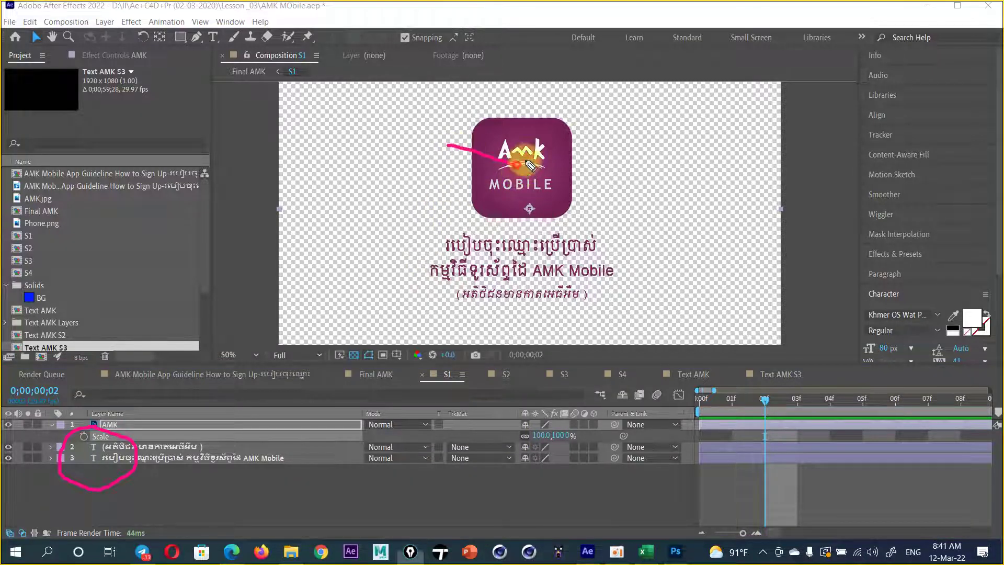
pyautogui.moveTo(567, 129)
pyautogui.mouseDown()
pyautogui.moveTo(511, 169)
pyautogui.moveTo(623, 229)
pyautogui.mouseUp()
pyautogui.moveTo(514, 169); pyautogui.dragTo(460, 215)
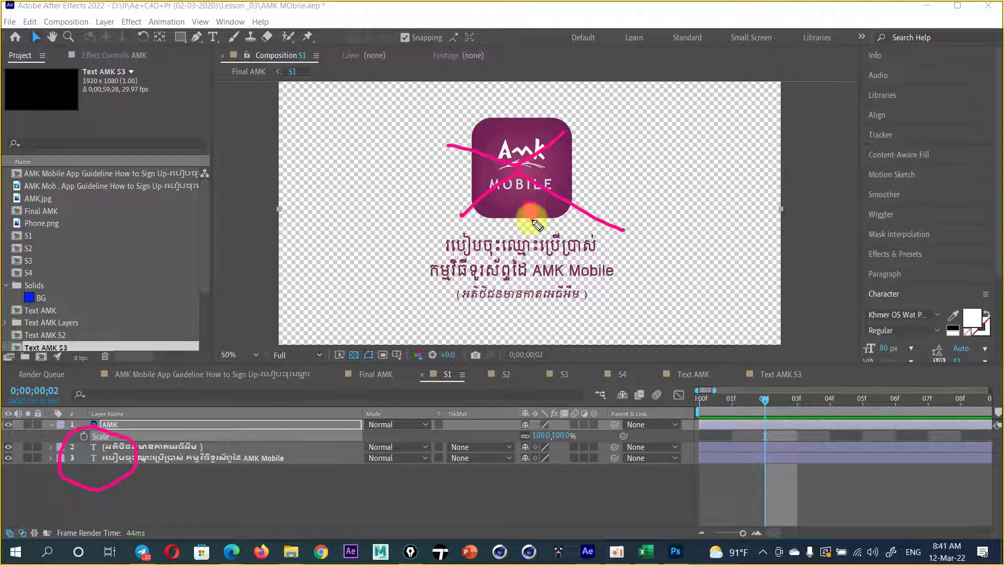
pyautogui.moveTo(534, 209); pyautogui.dragTo(530, 220)
pyautogui.press('Escape')
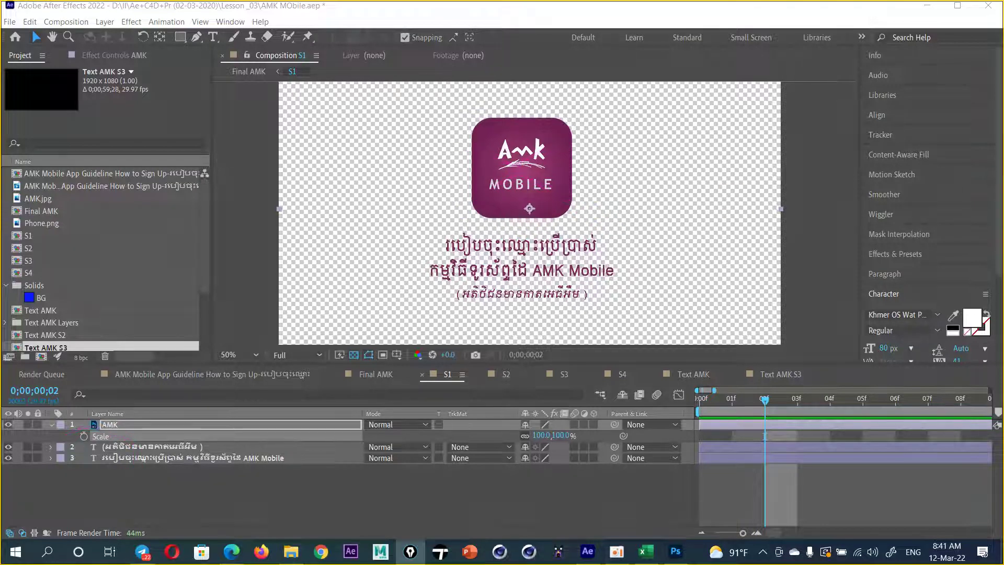
# - Move the AMK logo's anchor point to its centre and view the comp at 100%
pyautogui.click(159, 38)
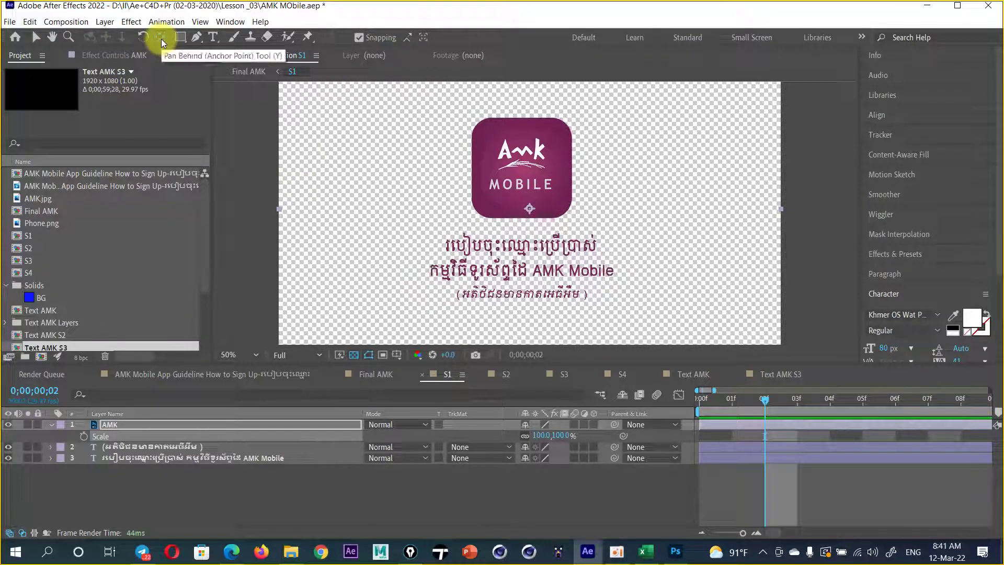
pyautogui.click(530, 206)
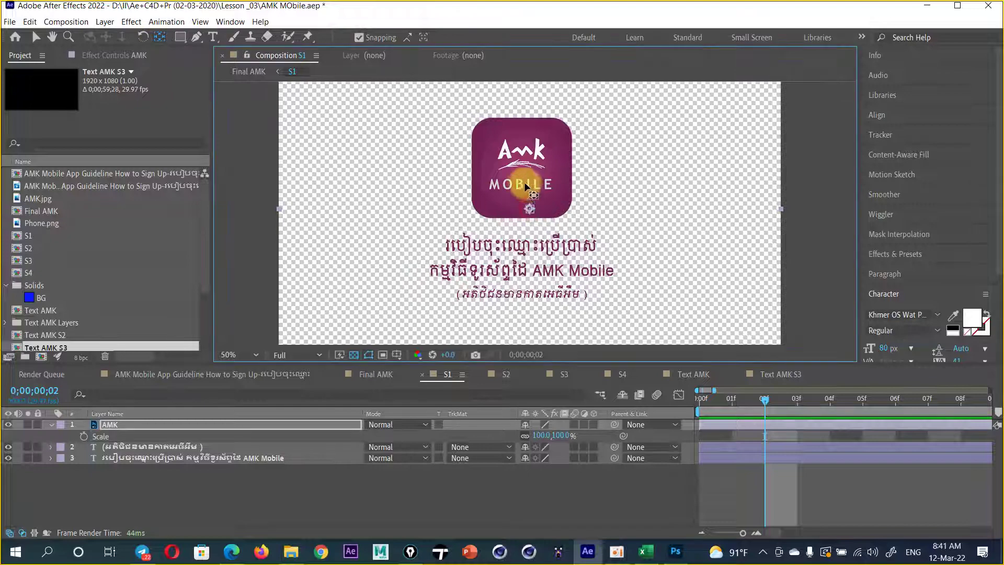
pyautogui.moveTo(526, 187); pyautogui.dragTo(519, 172)
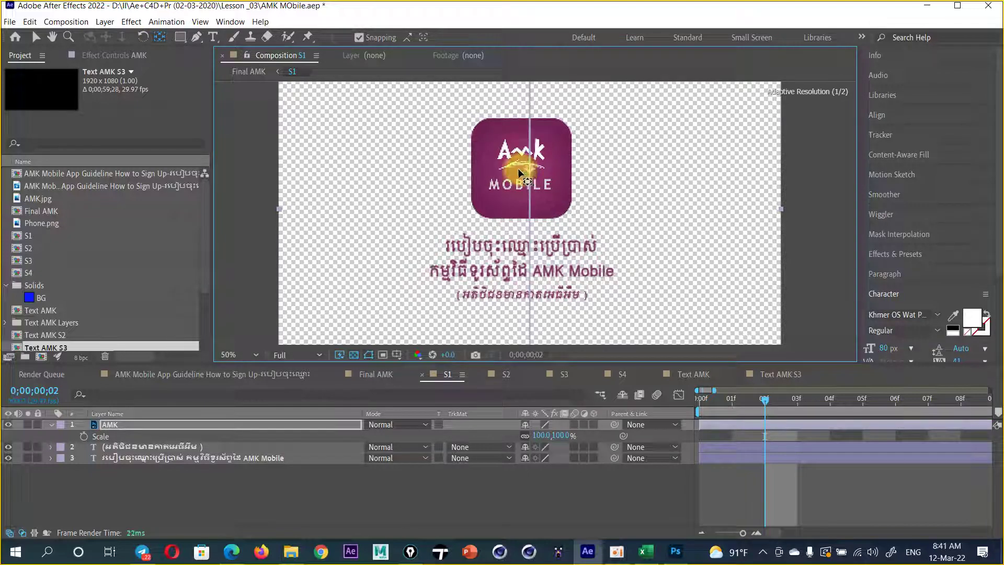
pyautogui.press('.')
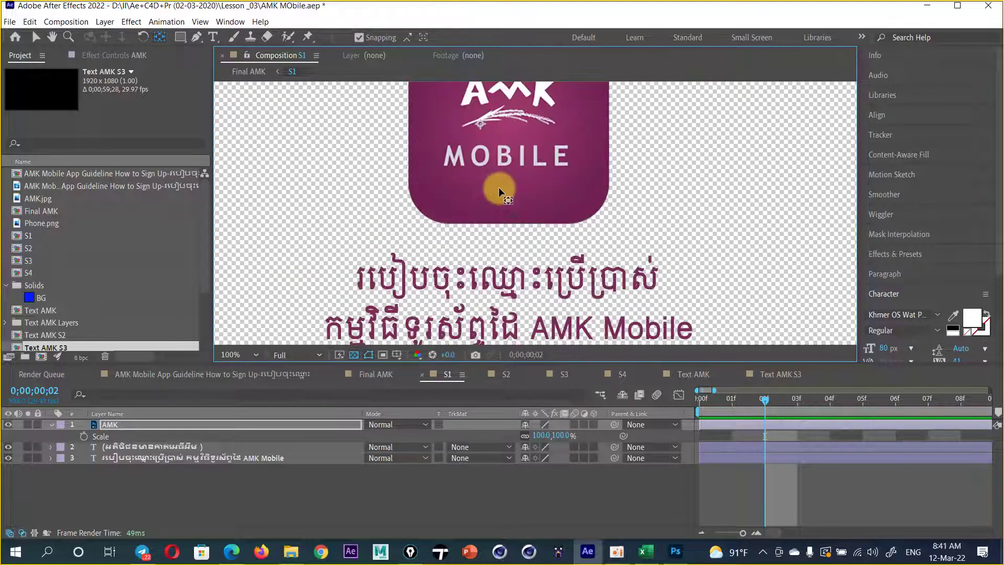
pyautogui.scroll(4, 498, 189)
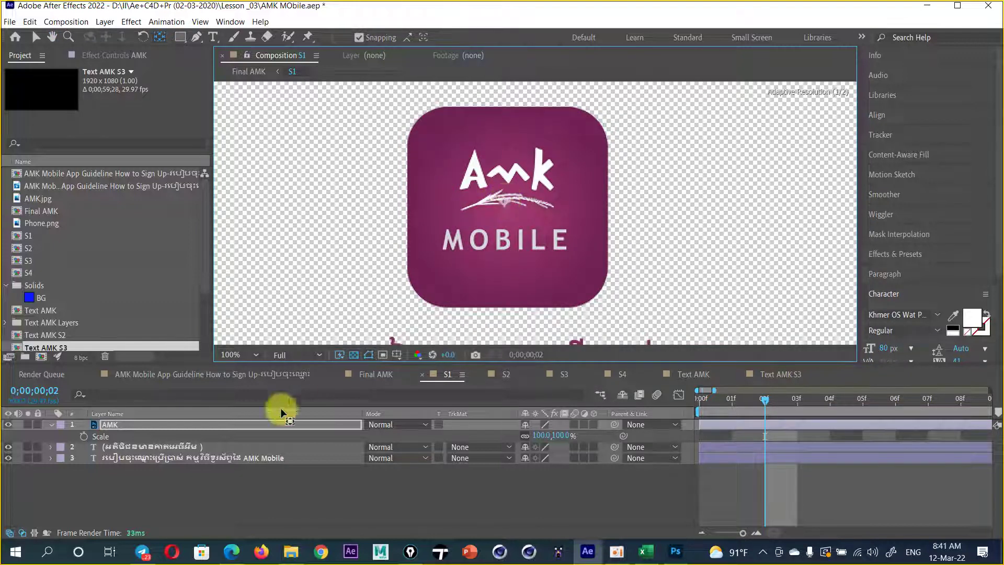
pyautogui.press('Return')
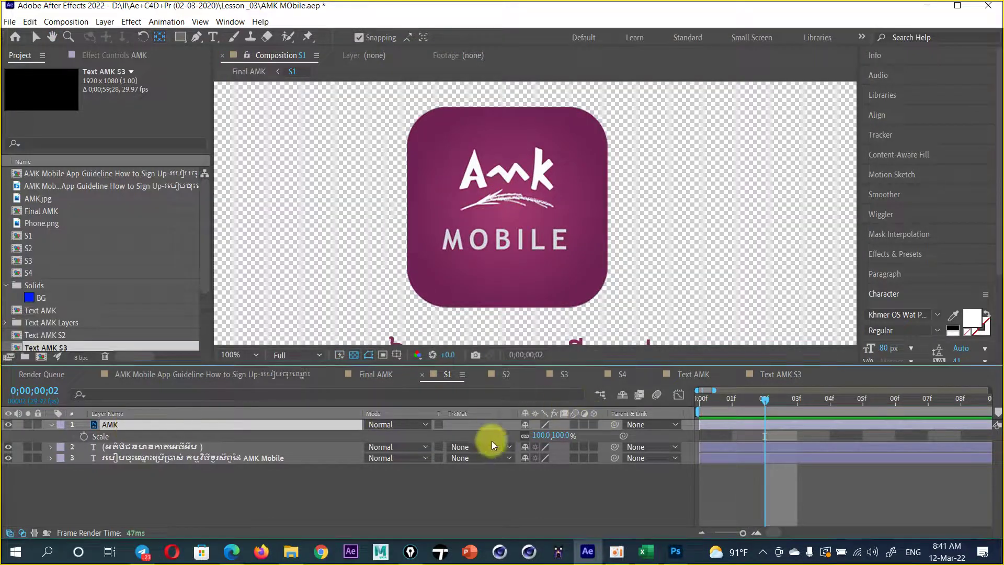
# - Keyframe the AMK logo's Scale, then set it to 0% at frame 0
pyautogui.click(84, 436)
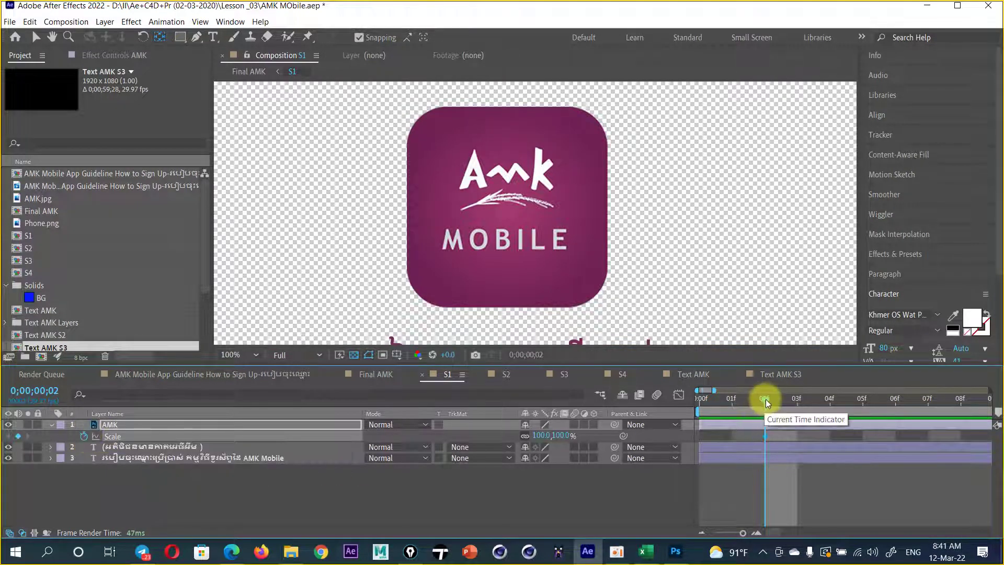
pyautogui.moveTo(766, 397); pyautogui.dragTo(476, 423)
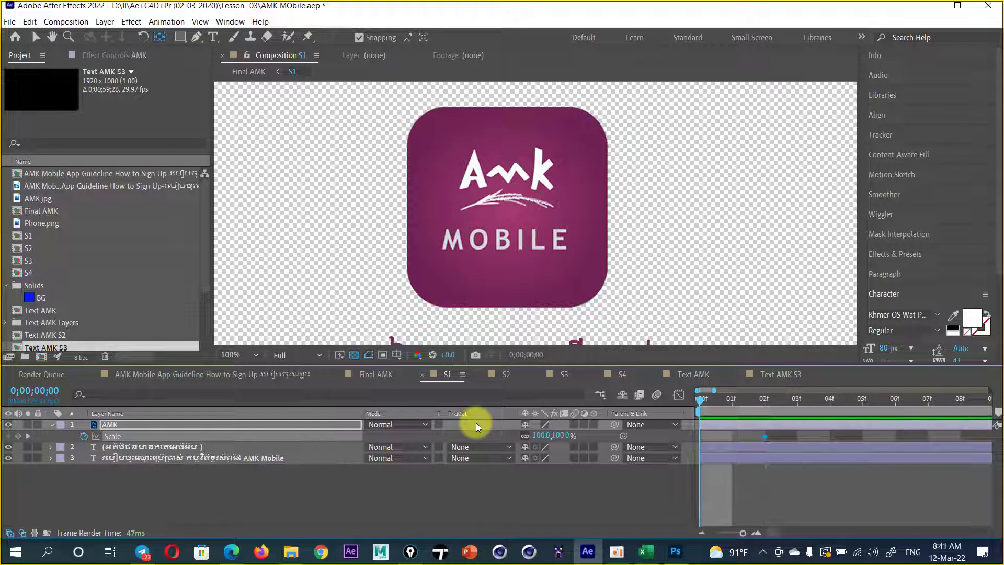
pyautogui.click(563, 434)
pyautogui.write('0')
pyautogui.press('Return')
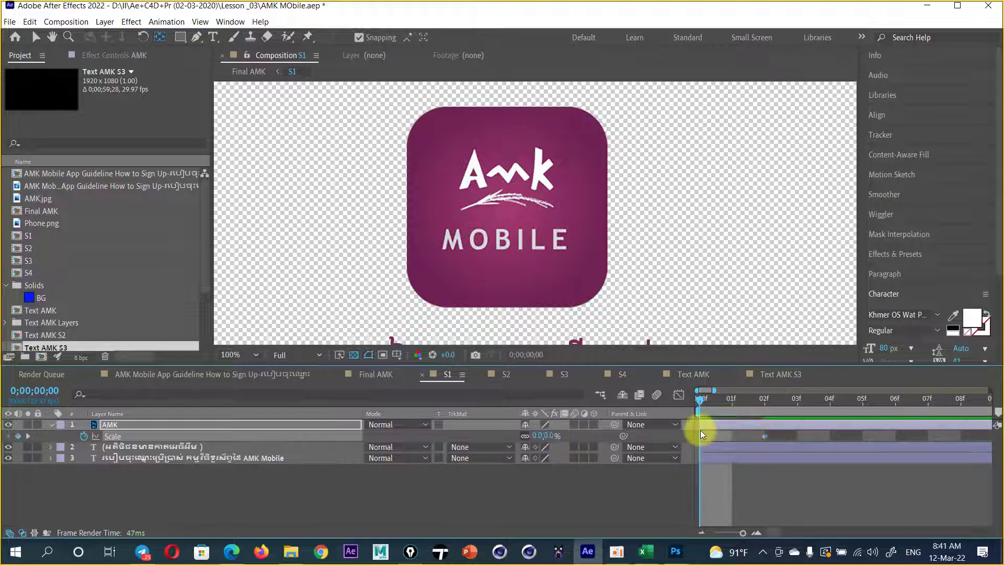
pyautogui.scroll(-2, 510, 264)
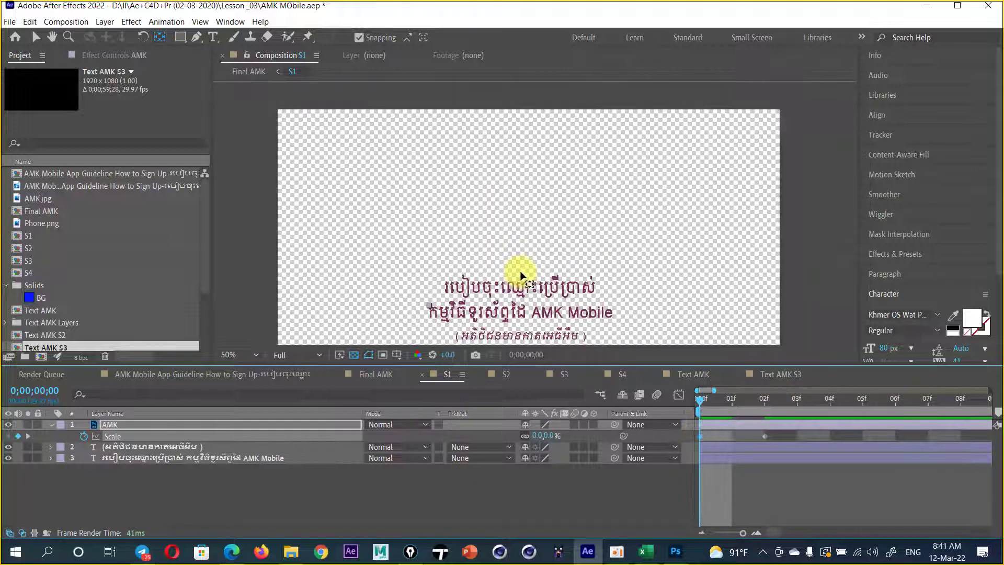
# - Enable motion blur on the AMK logo layer and scrub to frames 2 and 4 to preview it
pyautogui.click(573, 426)
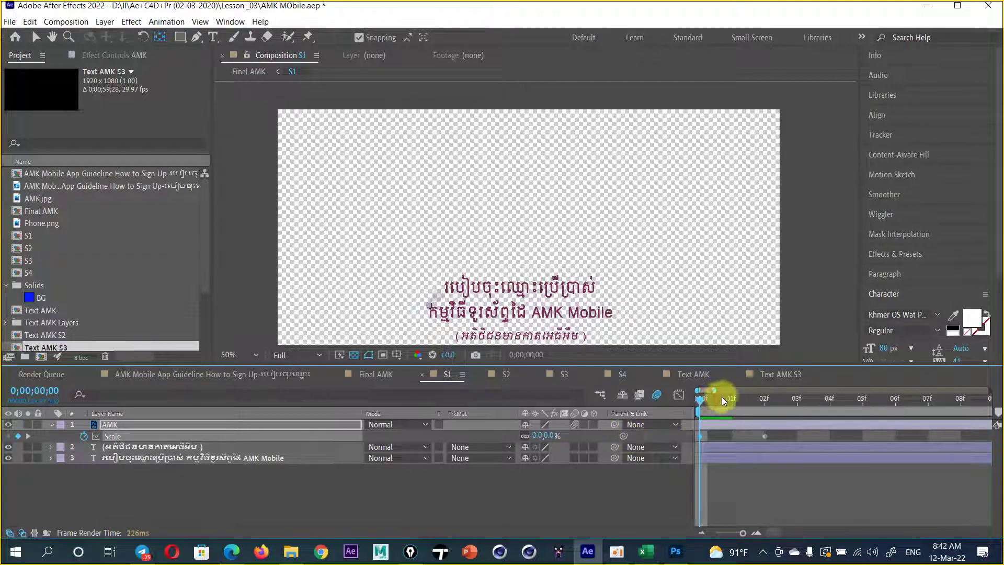
pyautogui.moveTo(721, 396); pyautogui.dragTo(761, 390)
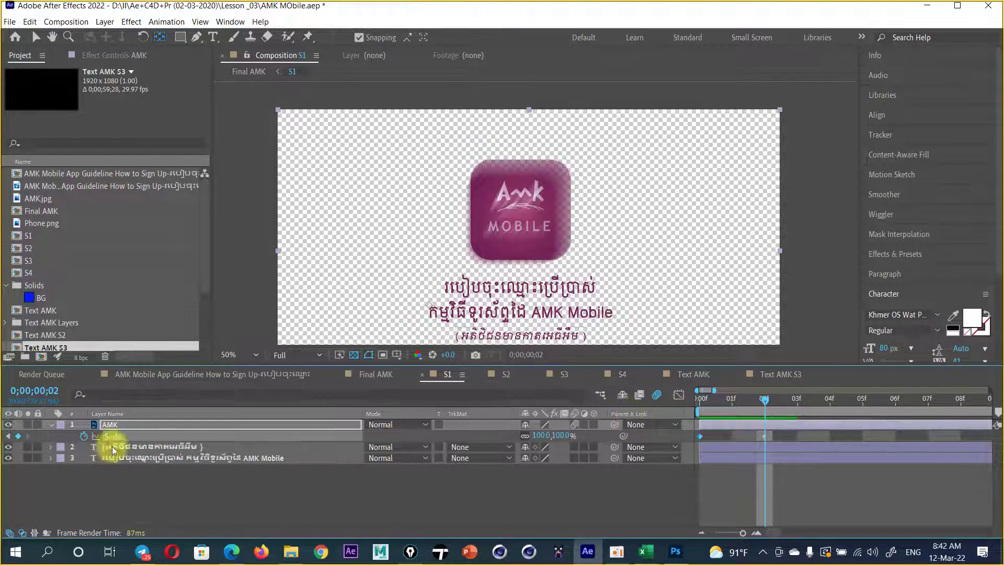
pyautogui.scroll(-1, 505, 248)
pyautogui.scroll(1, 510, 262)
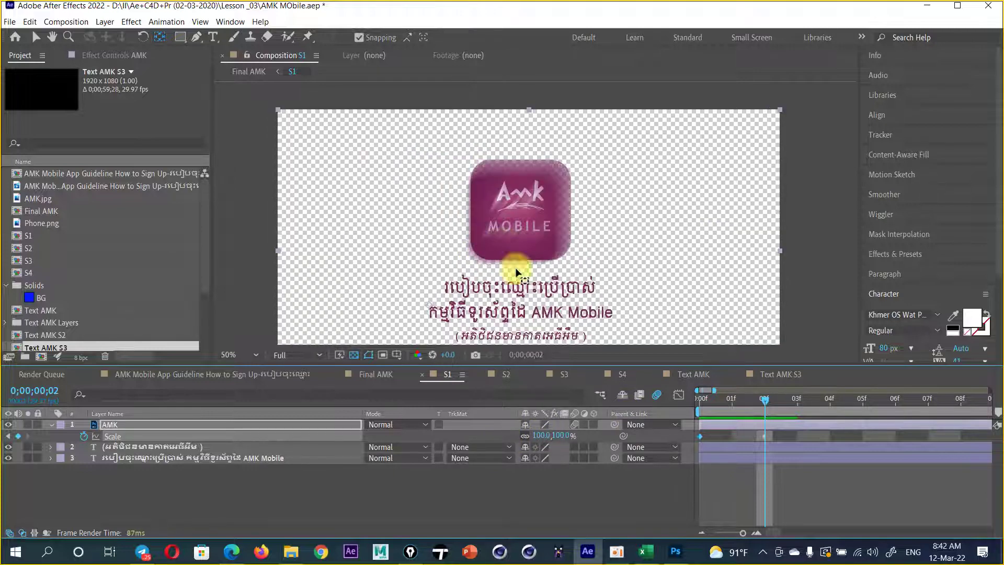
pyautogui.moveTo(796, 400); pyautogui.dragTo(831, 399)
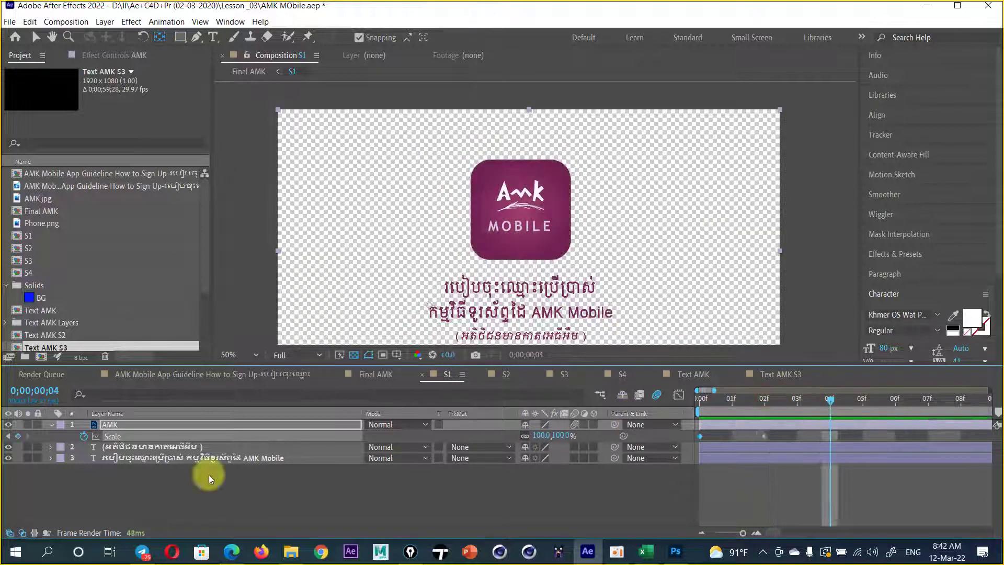
pyautogui.scroll(-4, 444, 256)
pyautogui.scroll(4, 455, 269)
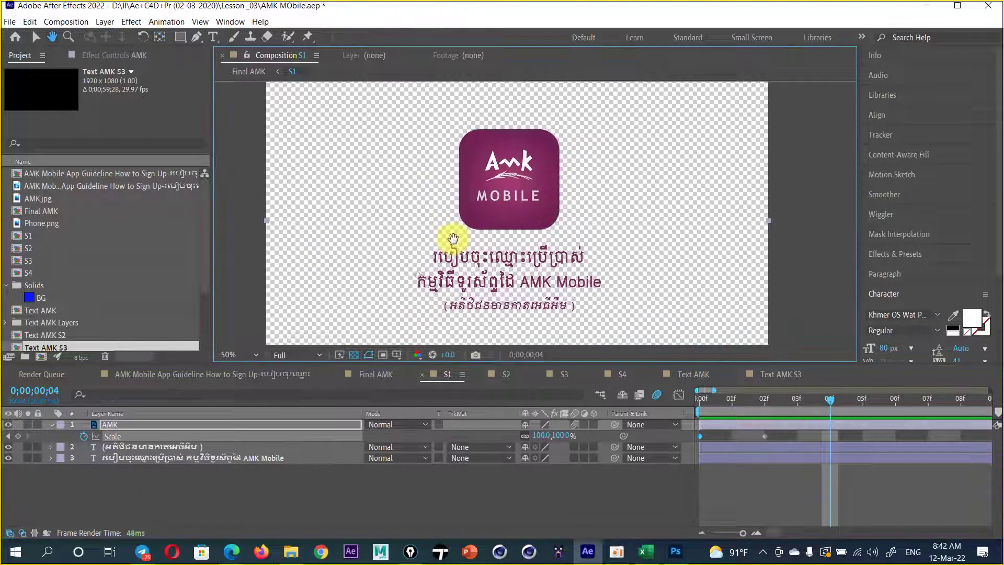
# - Reselect the AMK logo layer and return to frame 0, where the logo is hidden
pyautogui.moveTo(456, 229); pyautogui.dragTo(508, 188)
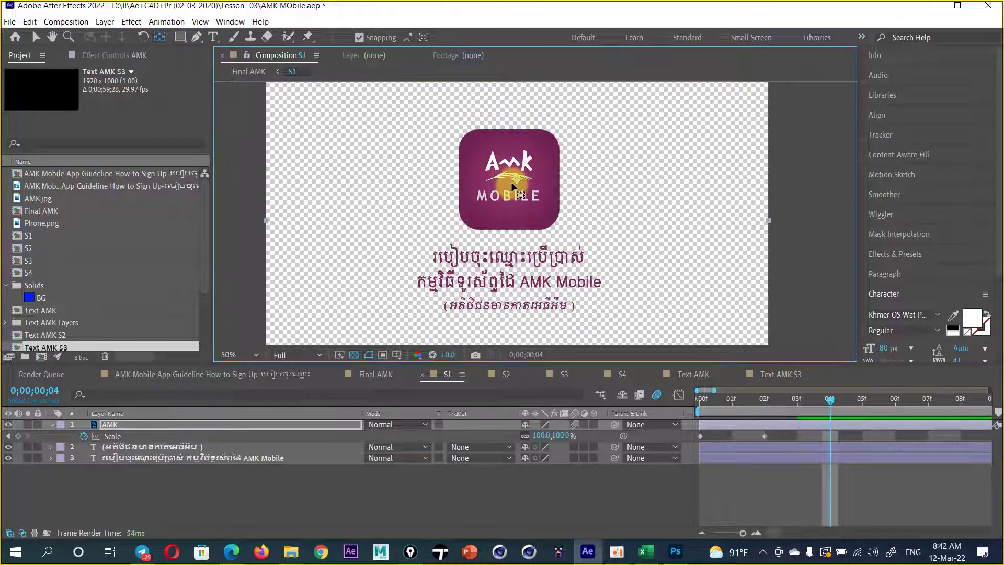
pyautogui.scroll(2, 507, 180)
pyautogui.scroll(1, 511, 182)
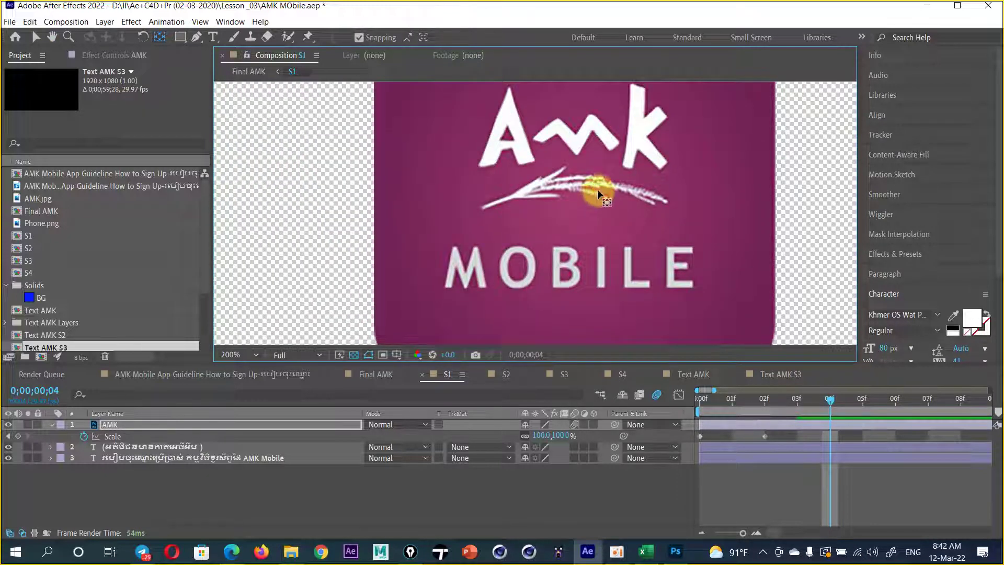
pyautogui.moveTo(597, 189)
pyautogui.mouseDown()
pyautogui.moveTo(578, 184)
pyautogui.moveTo(586, 199)
pyautogui.moveTo(578, 186)
pyautogui.mouseUp()
pyautogui.click(597, 481)
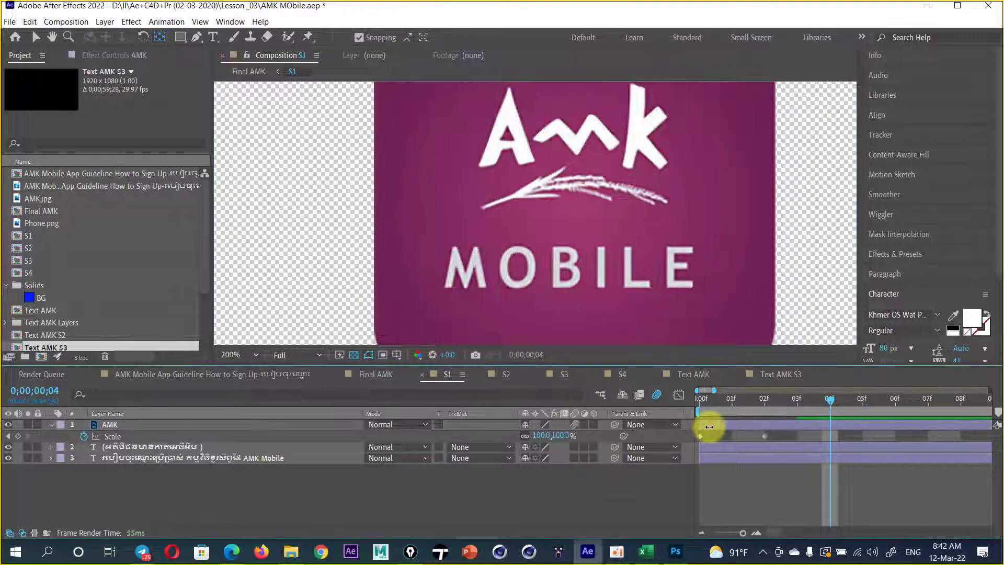
pyautogui.scroll(-1, 569, 207)
pyautogui.scroll(-1, 569, 207)
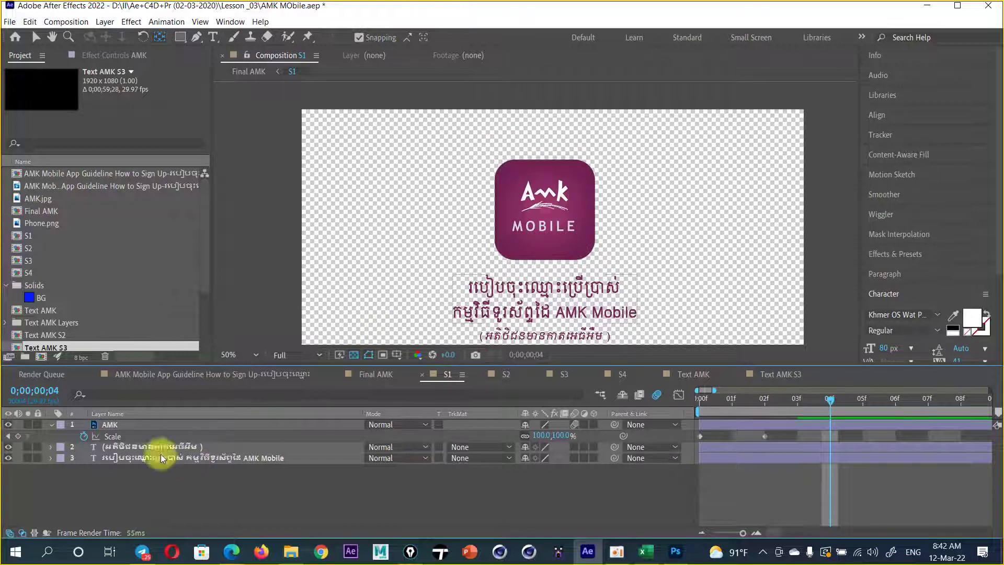
pyautogui.click(107, 430)
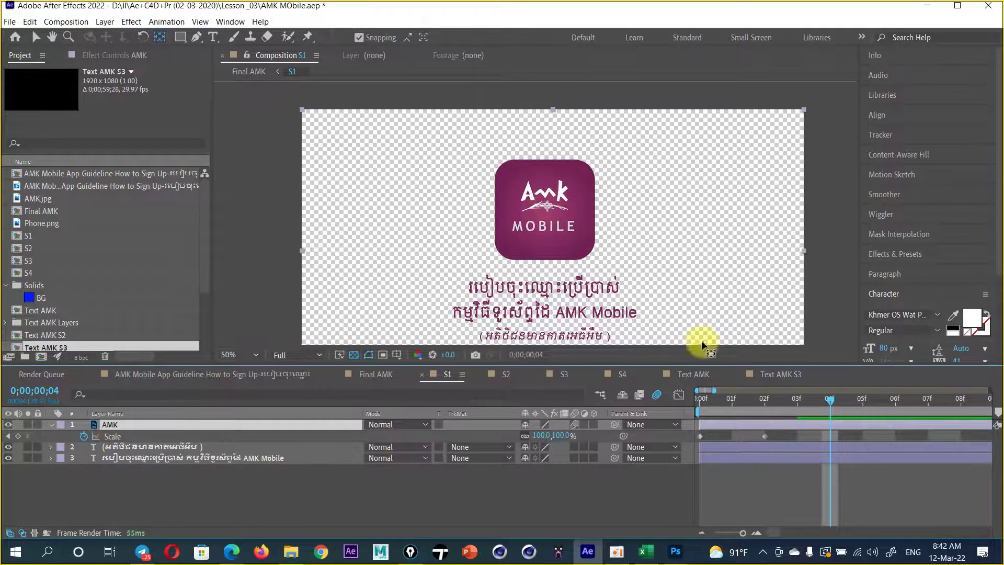
pyautogui.moveTo(802, 400)
pyautogui.mouseDown()
pyautogui.moveTo(682, 405)
pyautogui.moveTo(752, 401)
pyautogui.mouseUp()
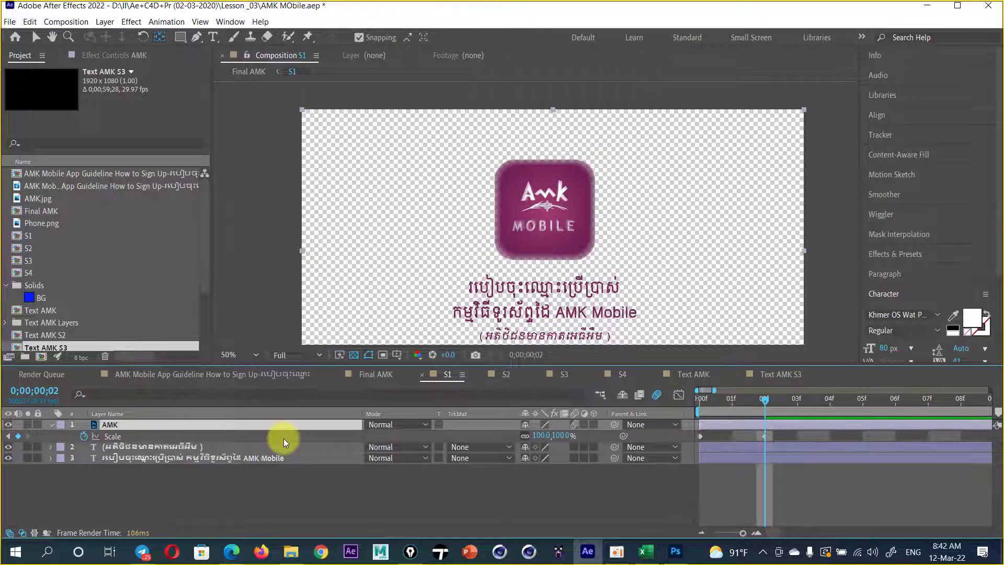
# - Set Scale keyframes at frame 4 on both Khmer title layers, holding 158.7%
pyautogui.click(168, 447)
pyautogui.keyDown('shift'); pyautogui.click(164, 457); pyautogui.keyUp('shift')
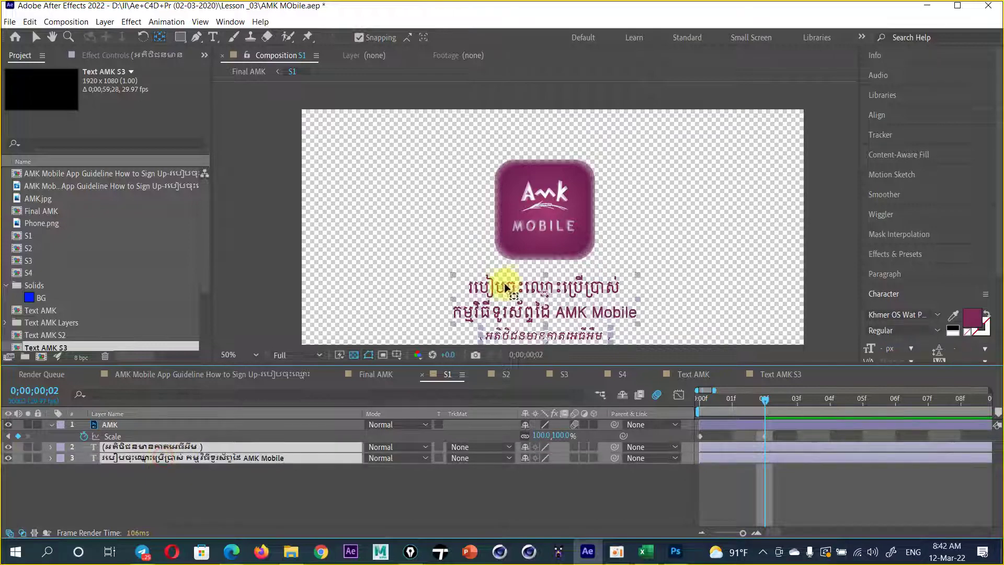
pyautogui.moveTo(507, 240); pyautogui.dragTo(504, 197)
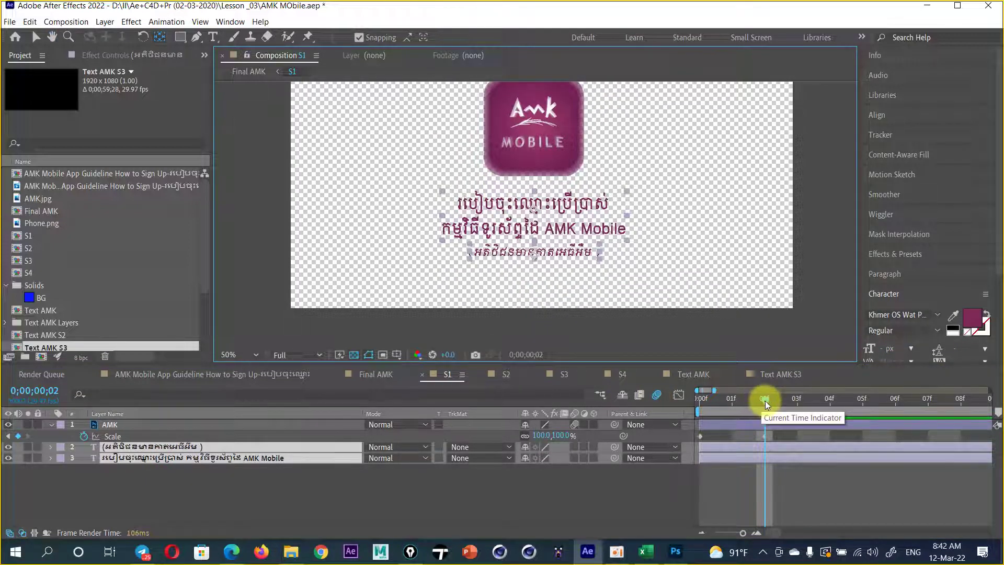
pyautogui.moveTo(764, 401); pyautogui.dragTo(832, 403)
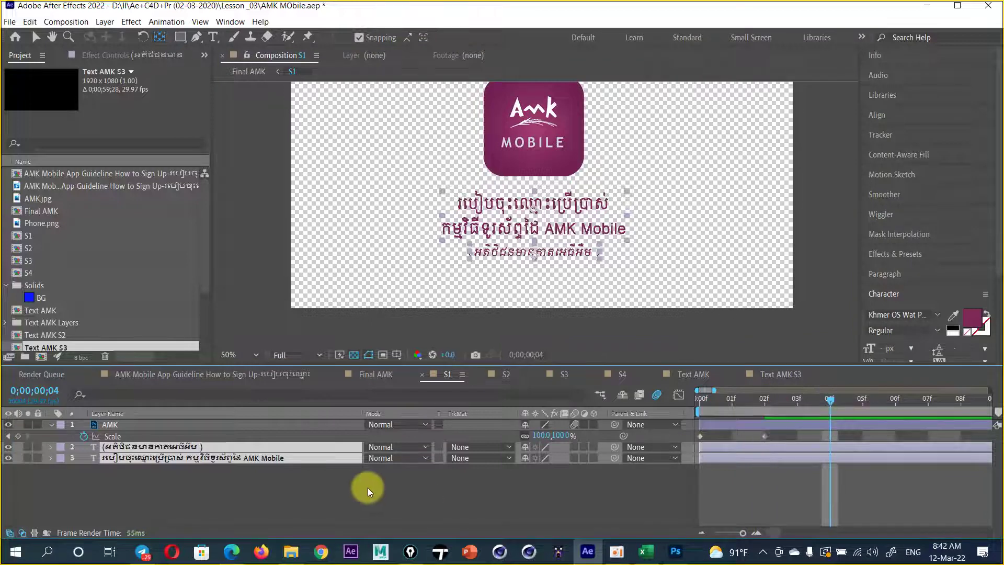
pyautogui.press('s')
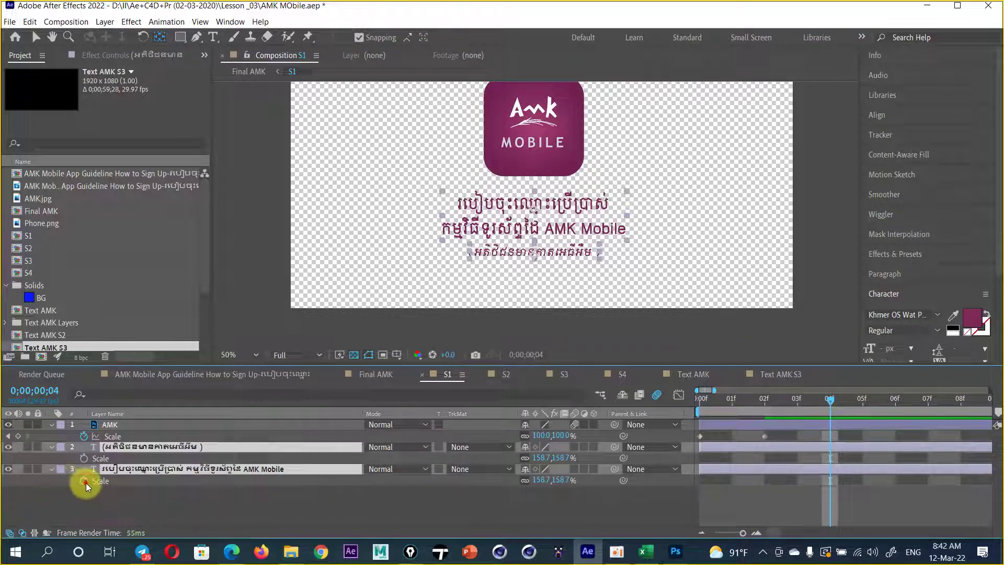
pyautogui.click(84, 480)
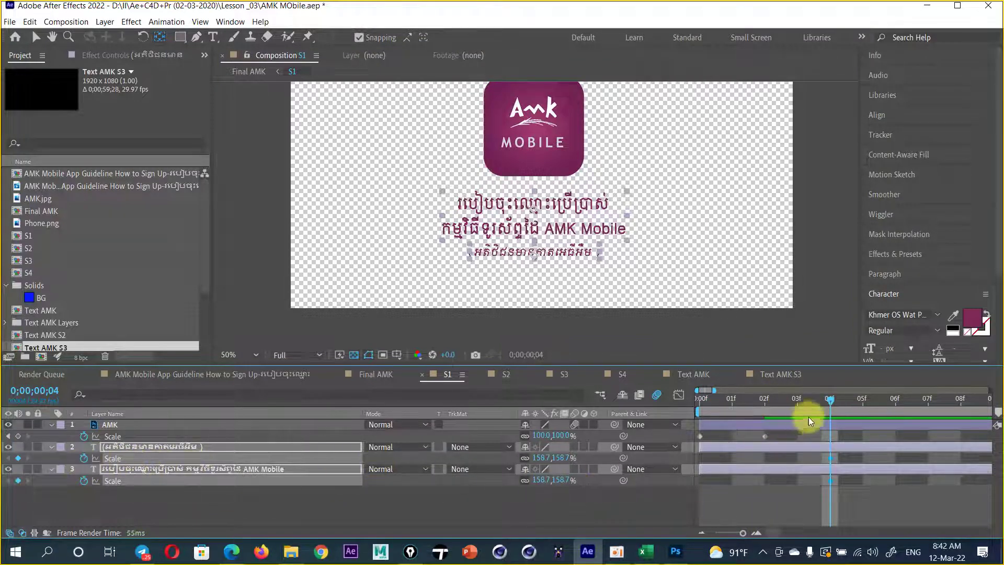
# - Set both Khmer text layers' Scale to 0% at frame 2
pyautogui.moveTo(832, 400); pyautogui.dragTo(764, 411)
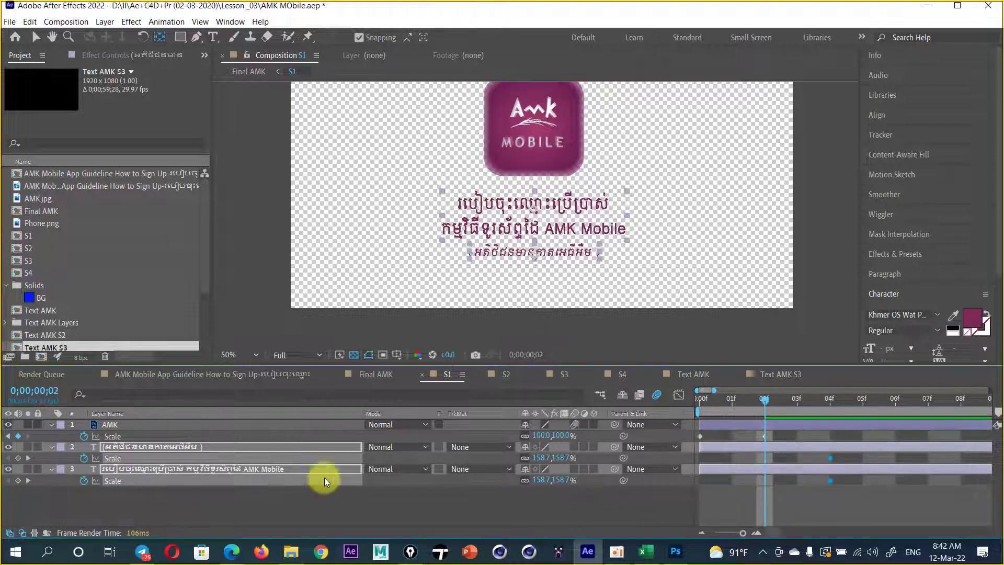
pyautogui.moveTo(558, 458)
pyautogui.mouseDown()
pyautogui.moveTo(365, 462)
pyautogui.moveTo(551, 458)
pyautogui.mouseUp()
pyautogui.click(569, 458)
pyautogui.write('0')
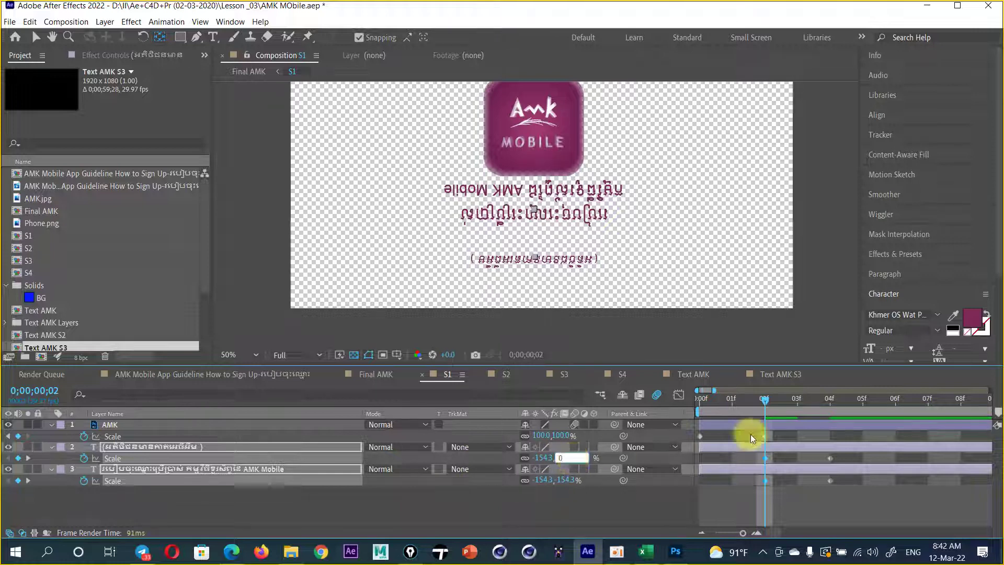
pyautogui.press('Return')
# - Show the comp over black and preview the text scaling up at frame 3
pyautogui.moveTo(763, 399)
pyautogui.mouseDown()
pyautogui.moveTo(732, 400)
pyautogui.moveTo(812, 406)
pyautogui.moveTo(764, 406)
pyautogui.mouseUp()
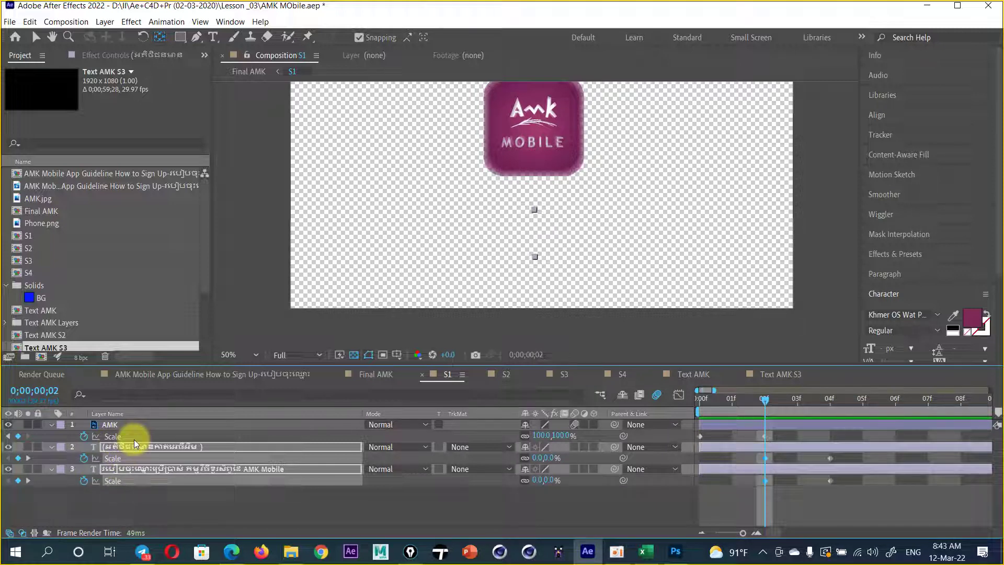
pyautogui.click(355, 355)
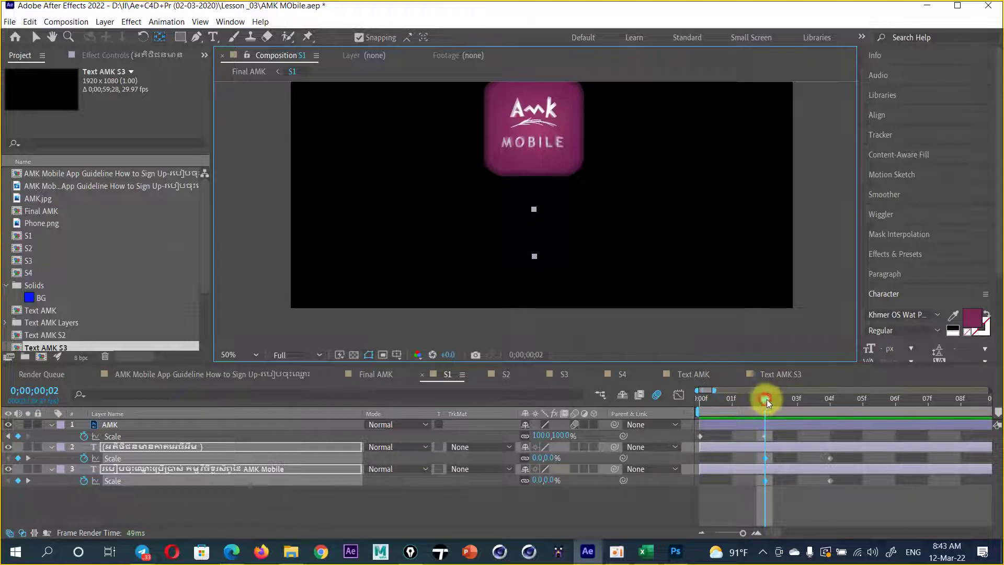
pyautogui.moveTo(765, 406); pyautogui.dragTo(786, 395)
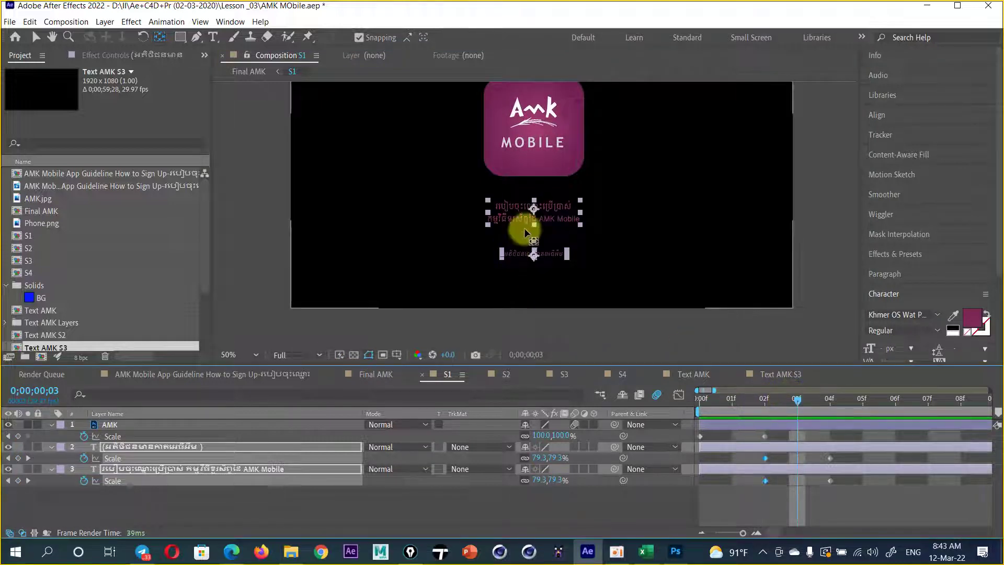
pyautogui.click(178, 378)
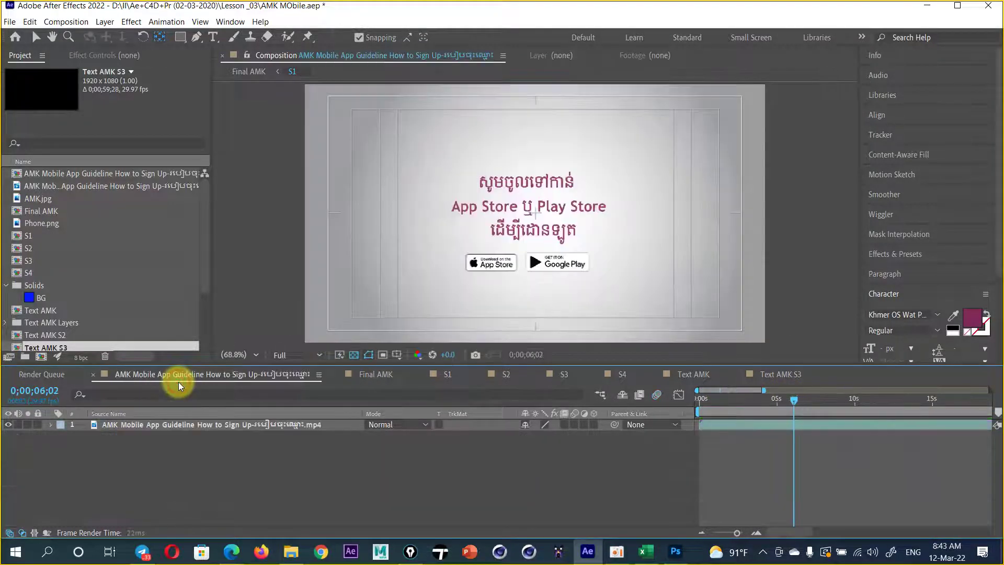
pyautogui.moveTo(701, 400); pyautogui.dragTo(707, 397)
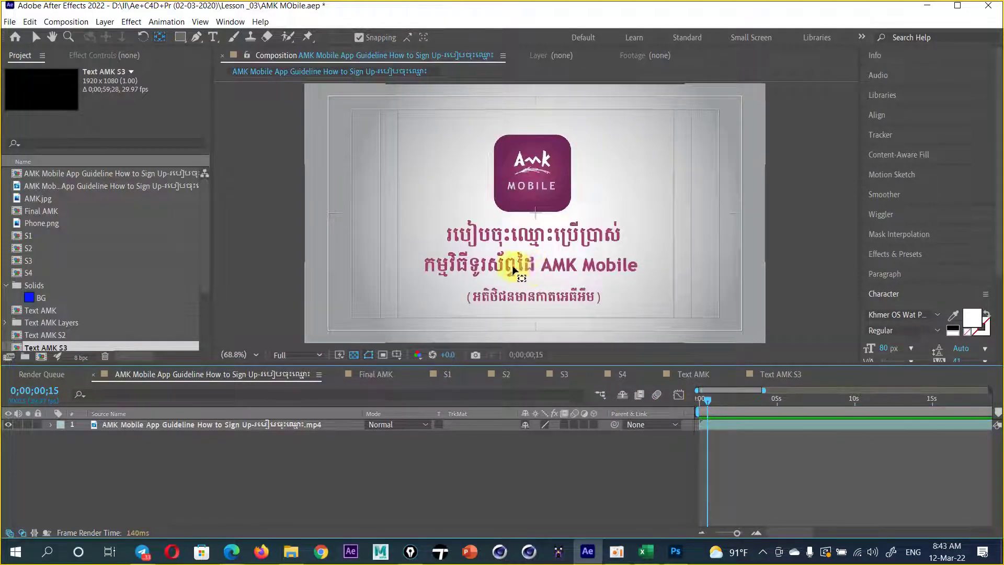
pyautogui.click(451, 376)
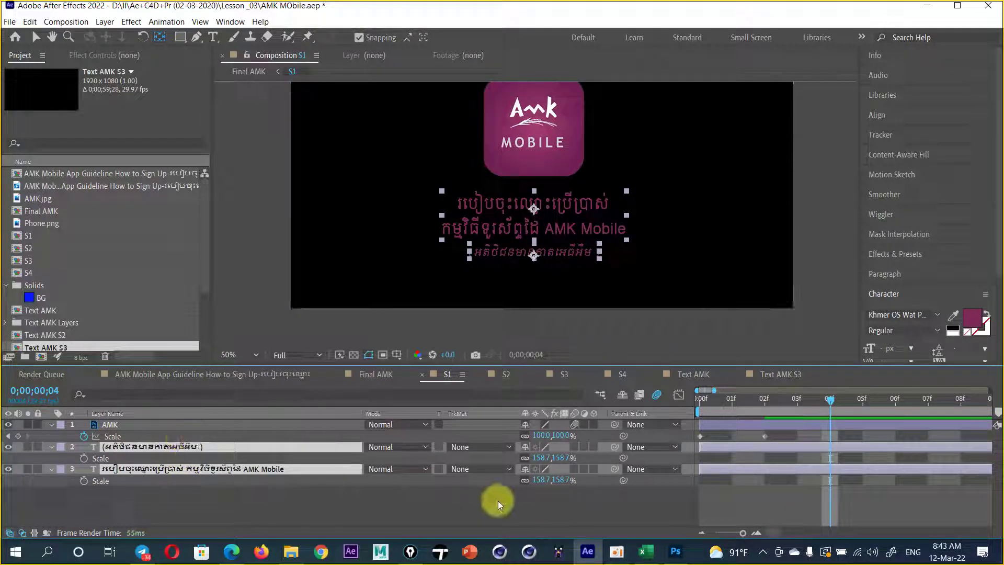
pyautogui.moveTo(563, 460)
pyautogui.mouseDown()
pyautogui.moveTo(573, 455)
pyautogui.moveTo(555, 455)
pyautogui.moveTo(577, 466)
pyautogui.mouseUp()
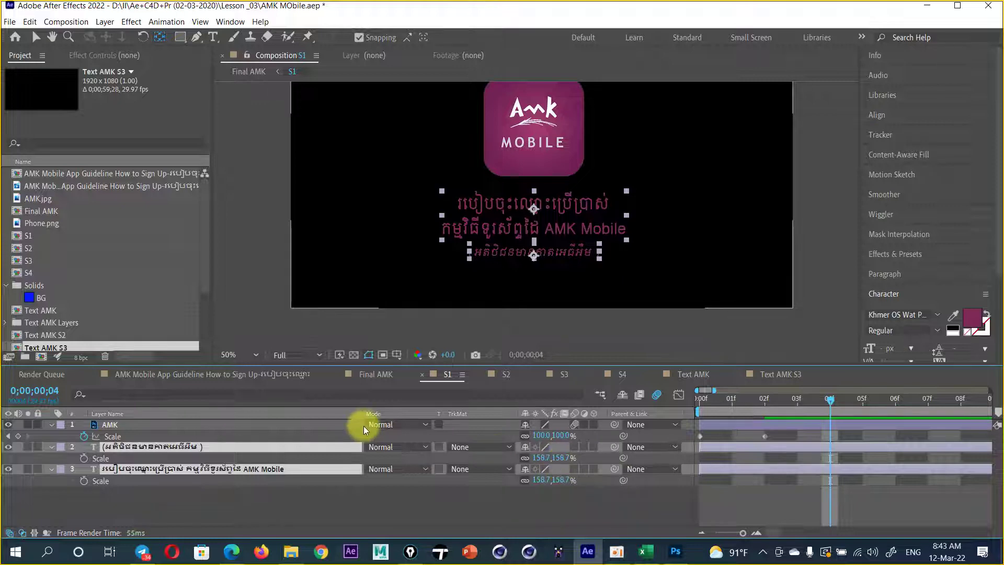
pyautogui.click(183, 485)
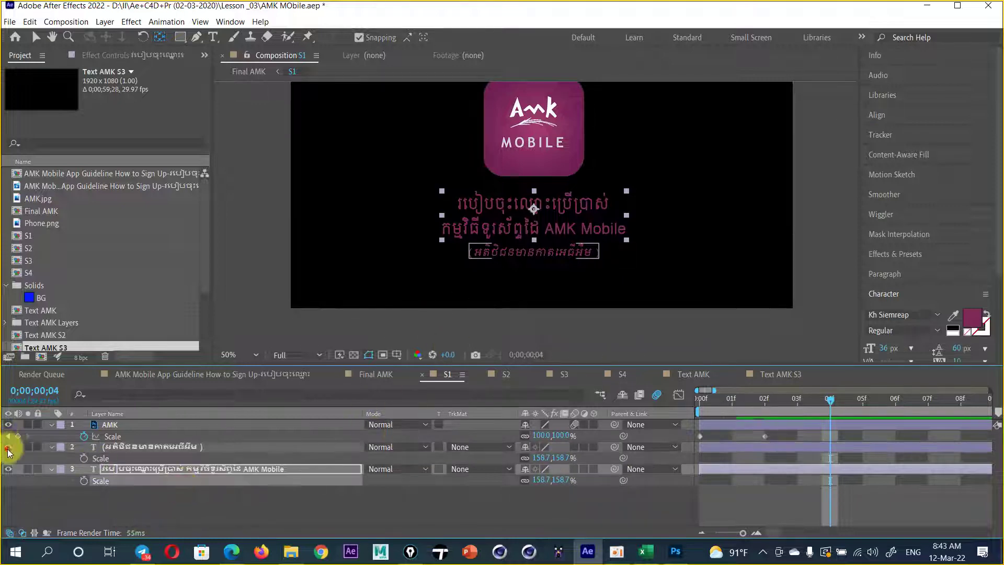
pyautogui.click(8, 447)
pyautogui.click(8, 447)
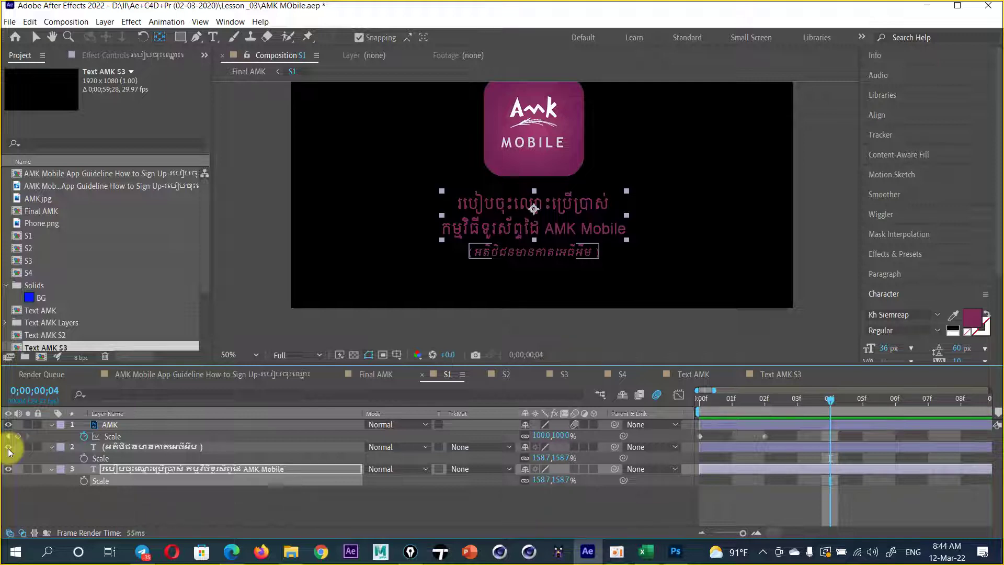
# - Switch to the 'AMK Mobile App Guideline How to Sign Up' composition and preview its logo-title intro
pyautogui.click(249, 374)
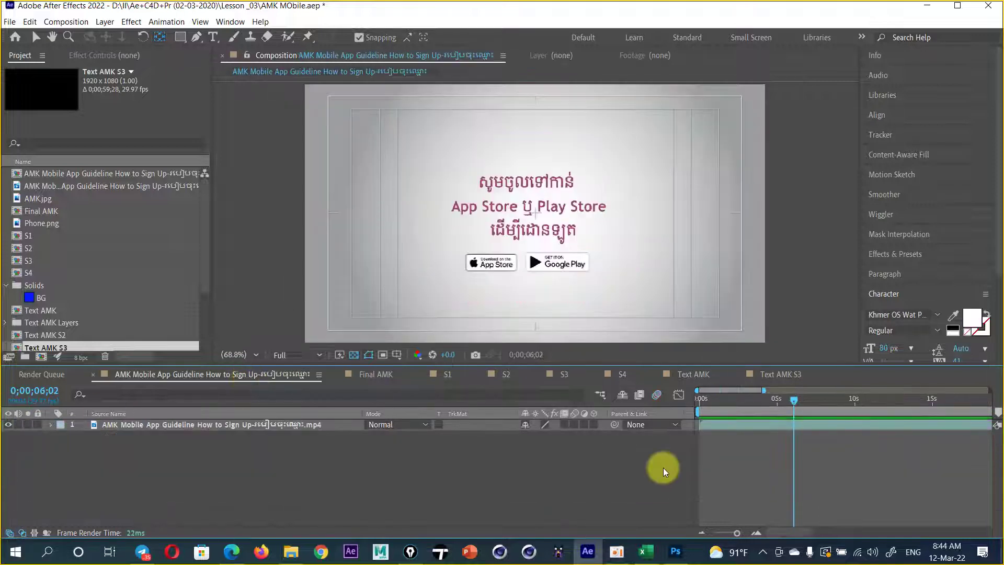
pyautogui.moveTo(792, 399); pyautogui.dragTo(702, 410)
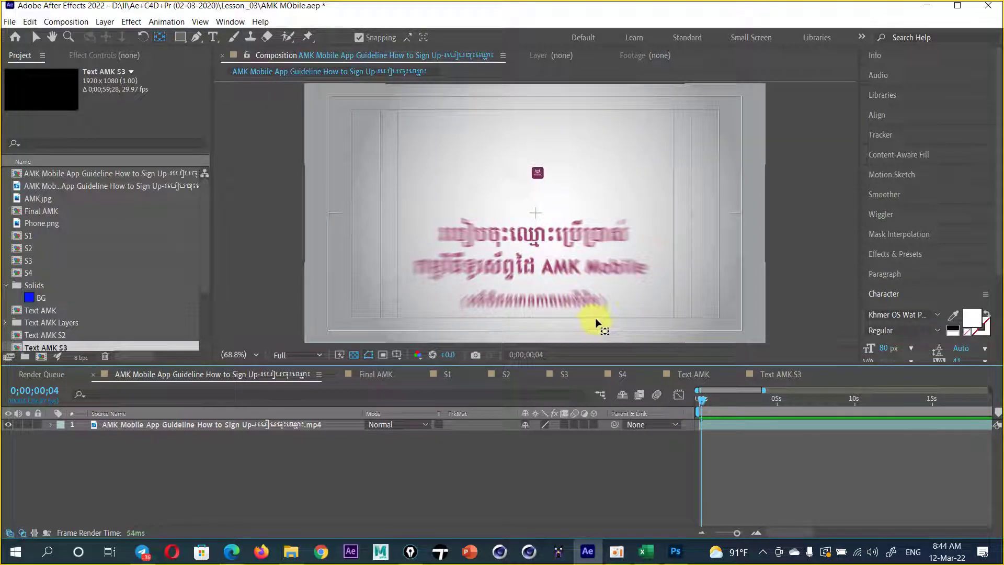
# - In S1, scale both Khmer text layers from 158.7% to 161.7%
pyautogui.click(446, 374)
pyautogui.keyDown('ctrl'); pyautogui.click(556, 460); pyautogui.keyUp('ctrl')
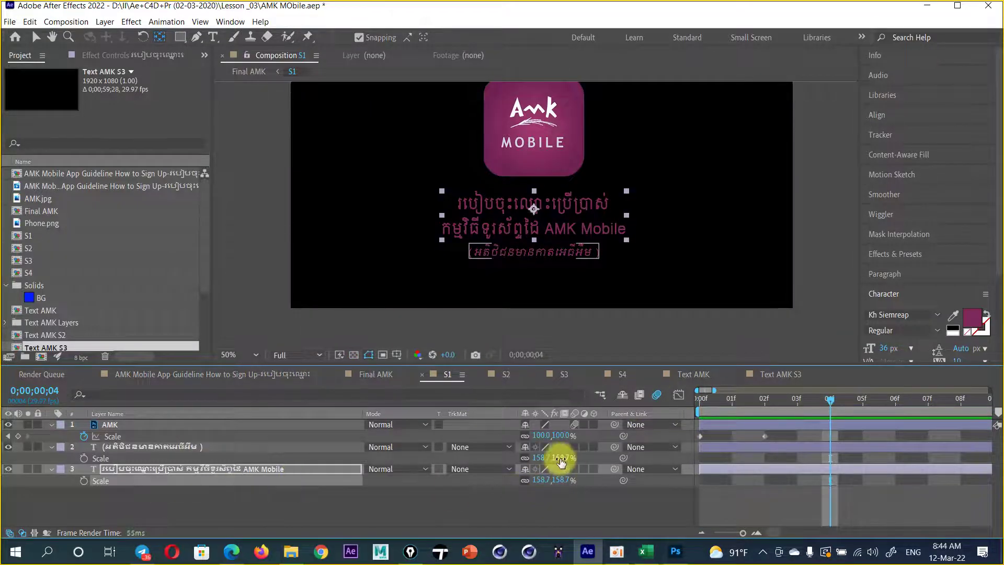
pyautogui.keyDown('ctrl'); pyautogui.click(143, 446); pyautogui.keyUp('ctrl')
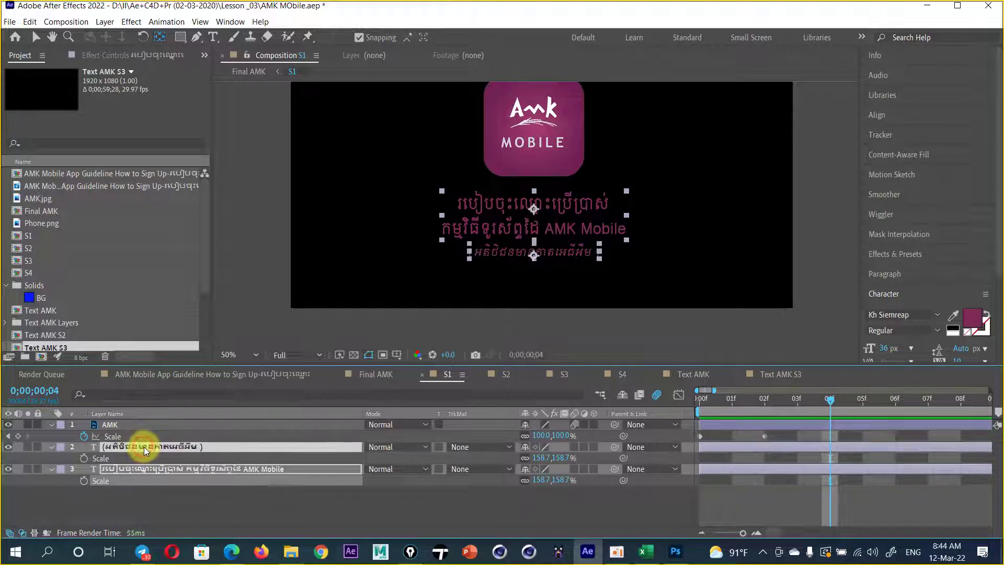
pyautogui.moveTo(559, 454); pyautogui.dragTo(563, 458)
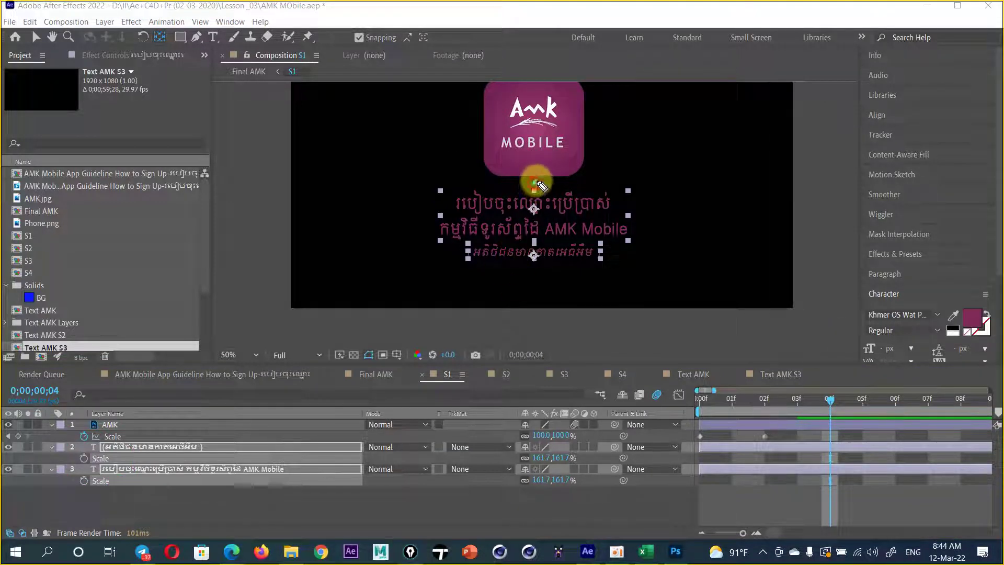
# - Sketch annotation marks around the AMK logo, then clear them
pyautogui.moveTo(533, 180); pyautogui.dragTo(437, 250)
pyautogui.moveTo(533, 181)
pyautogui.mouseDown()
pyautogui.moveTo(617, 255)
pyautogui.moveTo(639, 228)
pyautogui.mouseUp()
pyautogui.moveTo(439, 240); pyautogui.dragTo(468, 252)
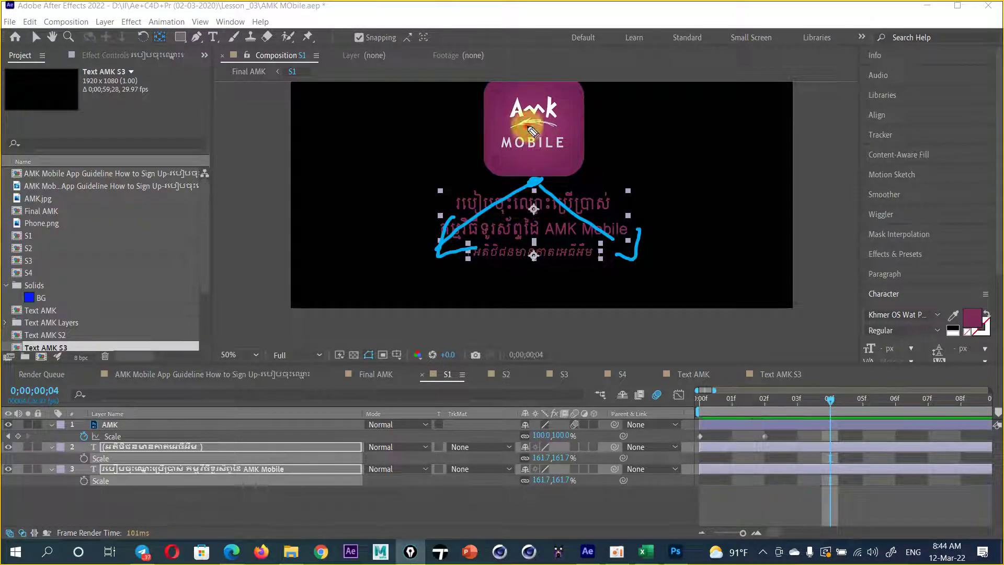
pyautogui.moveTo(494, 112)
pyautogui.mouseDown()
pyautogui.moveTo(542, 128)
pyautogui.moveTo(518, 153)
pyautogui.mouseUp()
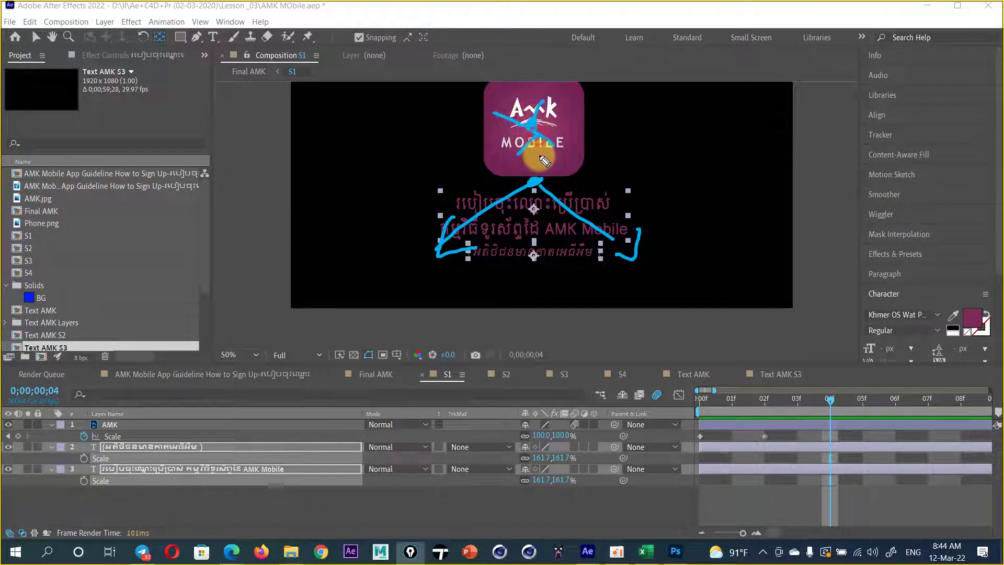
pyautogui.press('Escape')
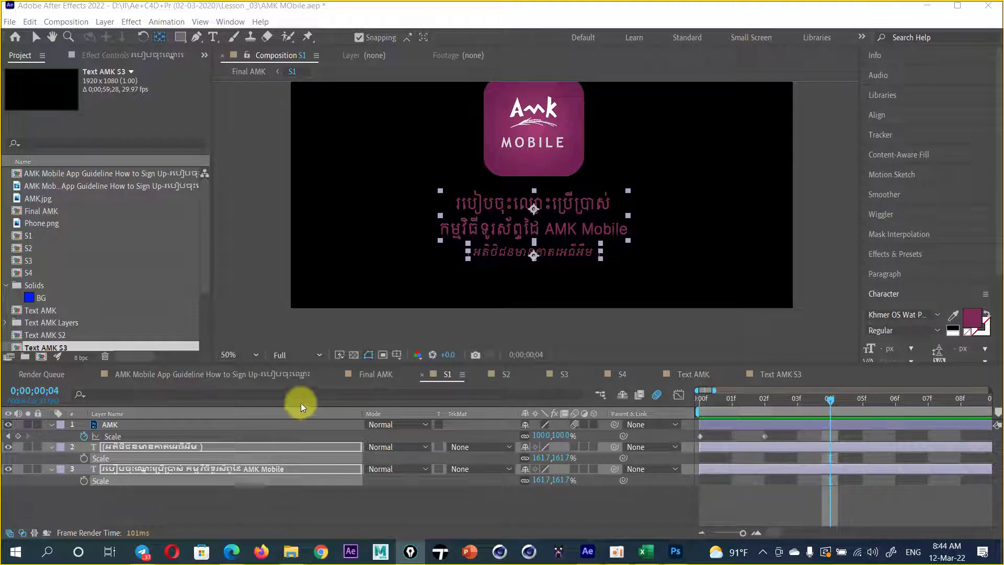
# - Collapse the Scale properties and marquee-select both Khmer text layers
pyautogui.click(51, 468)
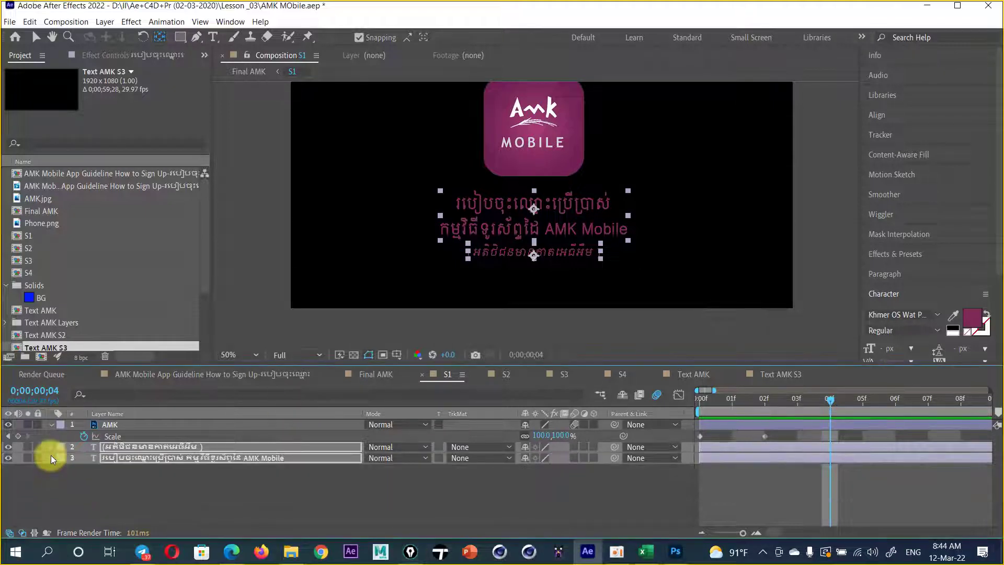
pyautogui.click(259, 491)
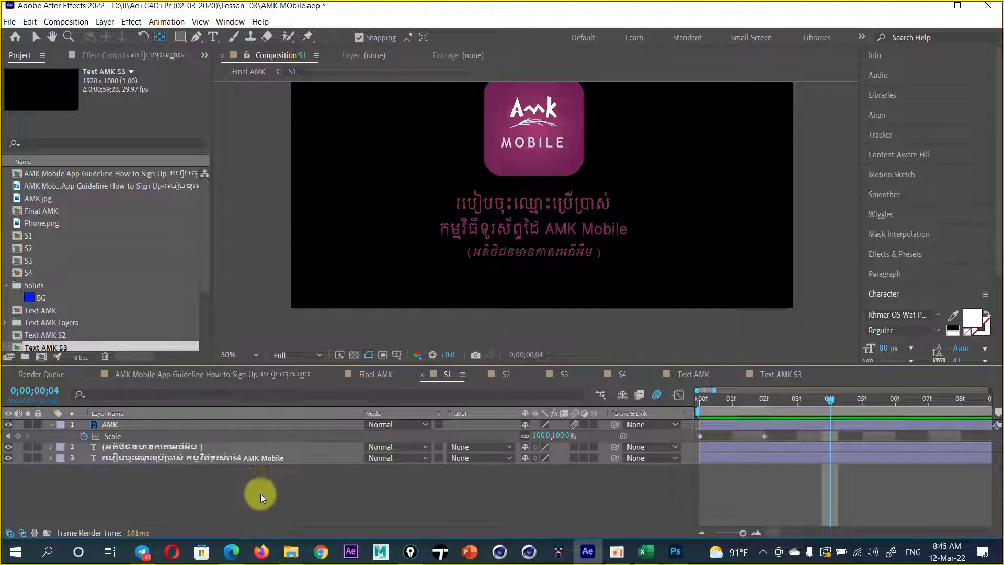
pyautogui.moveTo(261, 493); pyautogui.dragTo(143, 448)
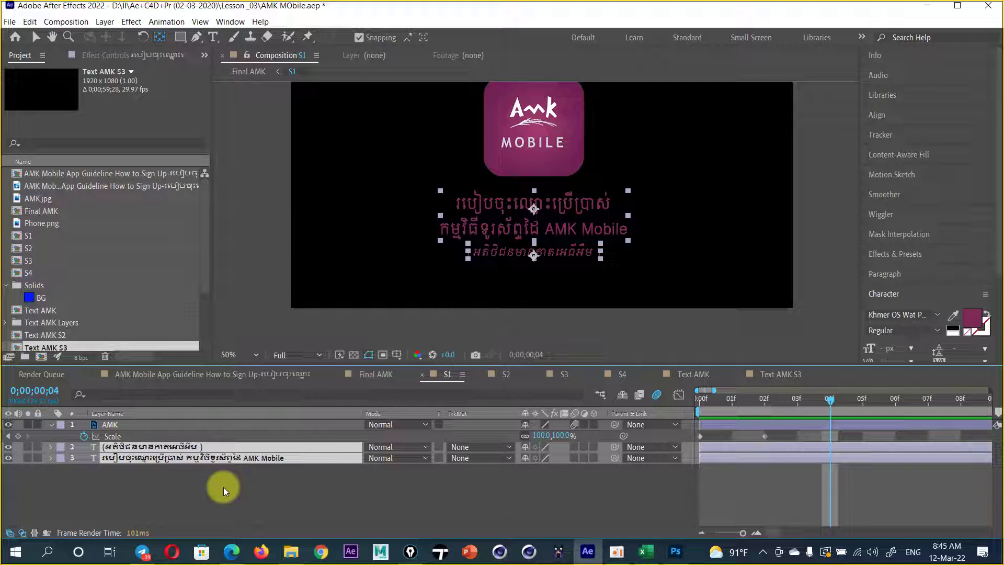
# - Add a Null 1 layer and parent both Khmer text layers to it
pyautogui.rightClick(235, 503)
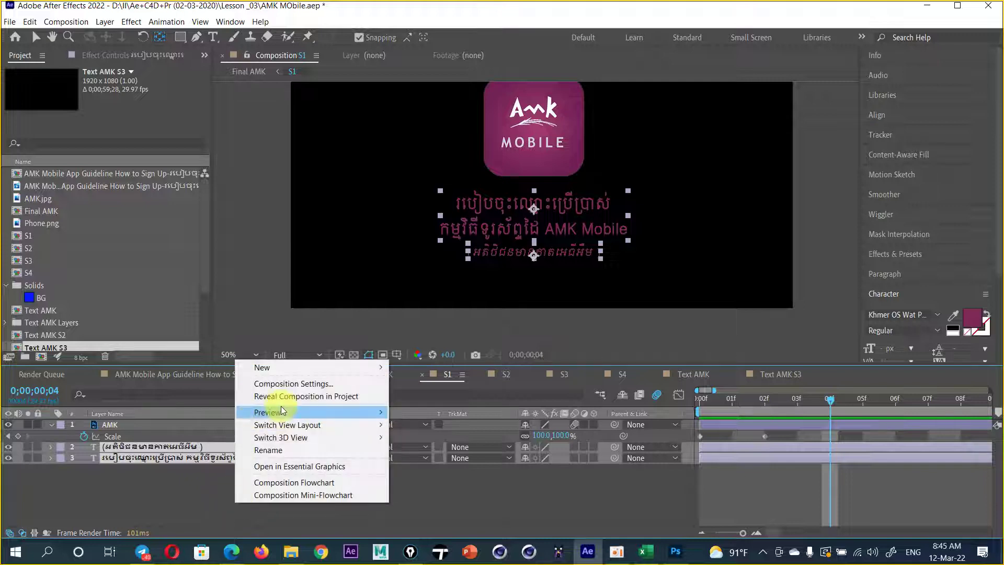
pyautogui.moveTo(303, 366)
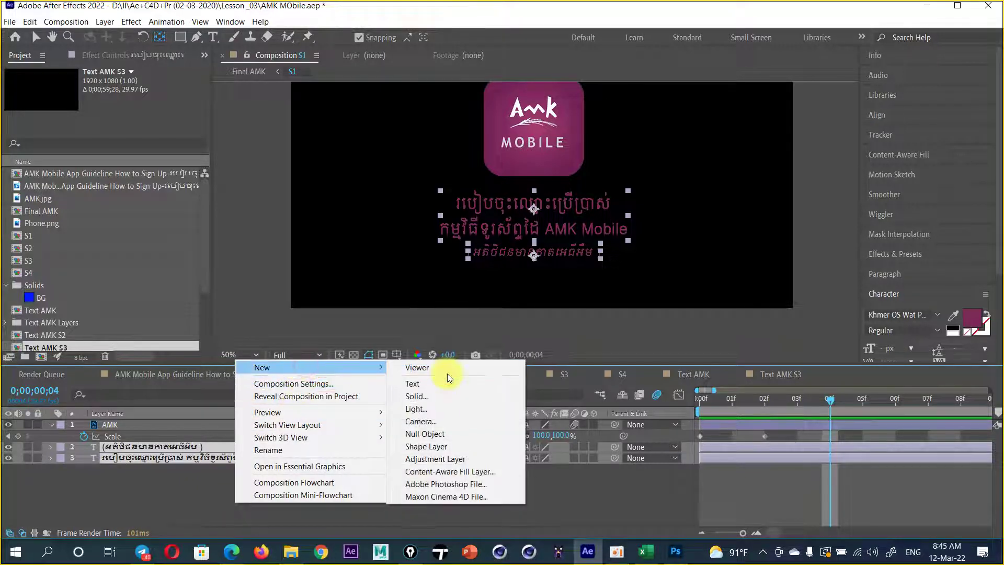
pyautogui.click(438, 434)
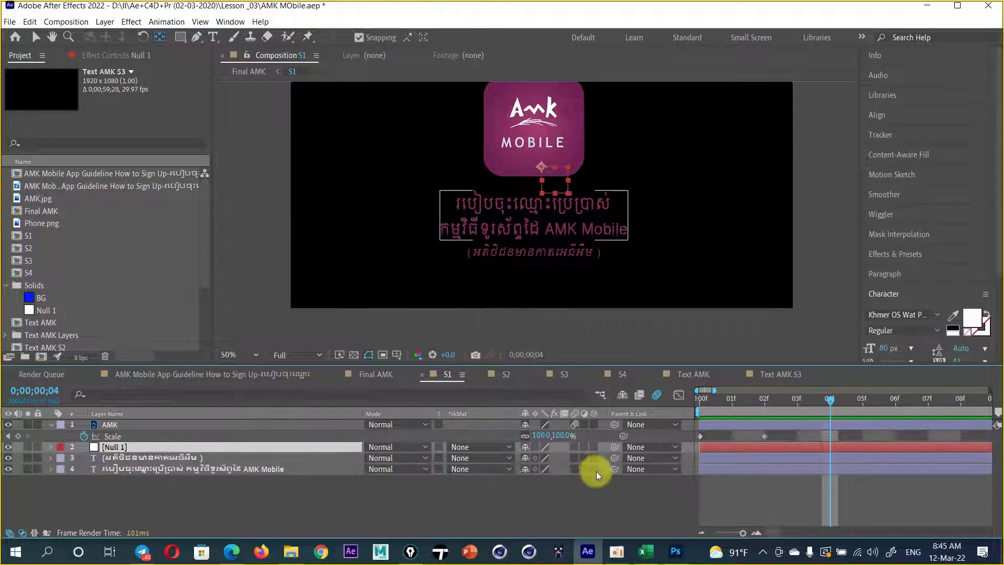
pyautogui.moveTo(615, 468); pyautogui.dragTo(423, 446)
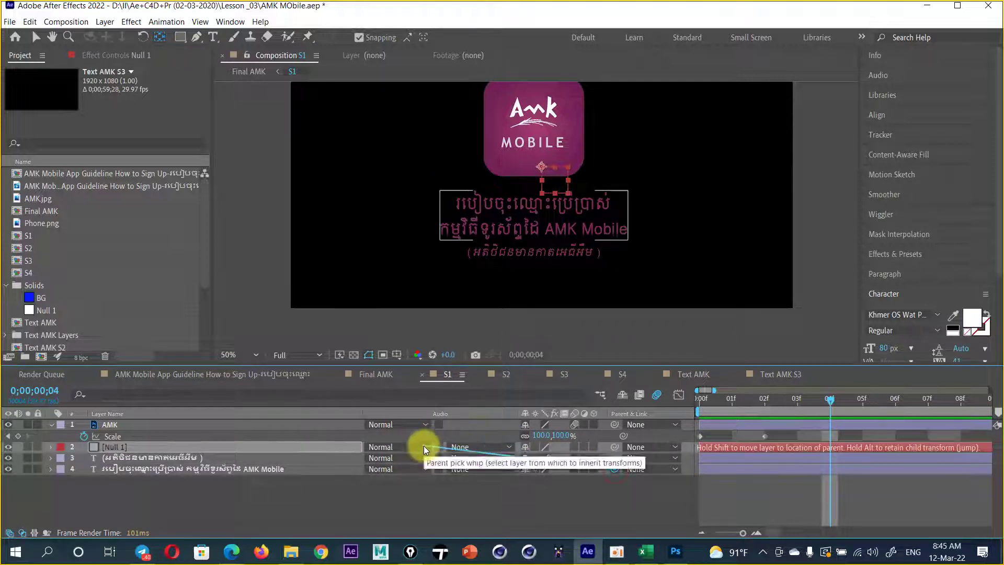
pyautogui.moveTo(614, 457); pyautogui.dragTo(555, 449)
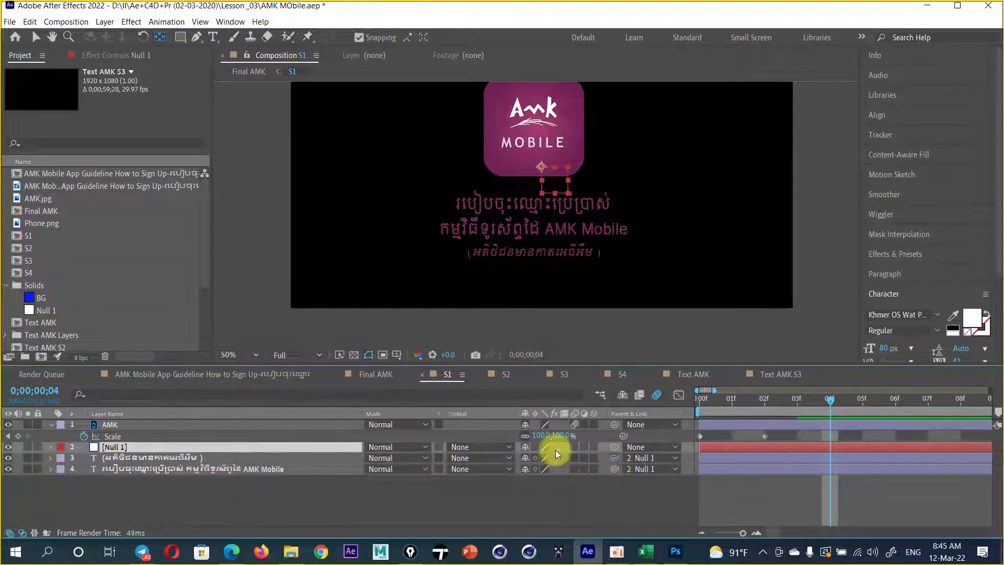
# - Test enlarging the text through Null 1's Scale (about 117%), then delete Null 1
pyautogui.press('s')
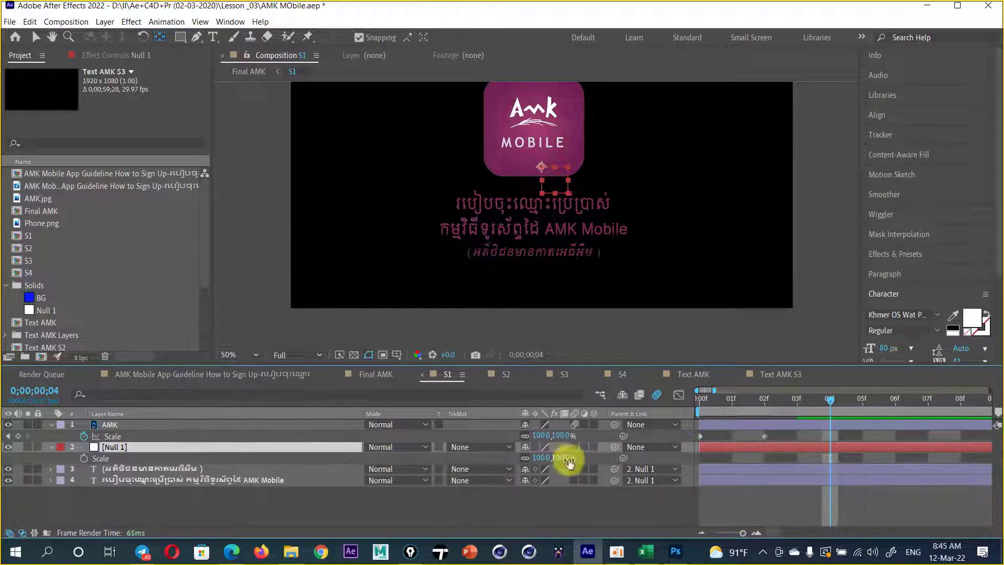
pyautogui.moveTo(560, 458)
pyautogui.mouseDown()
pyautogui.moveTo(577, 456)
pyautogui.moveTo(553, 459)
pyautogui.mouseUp()
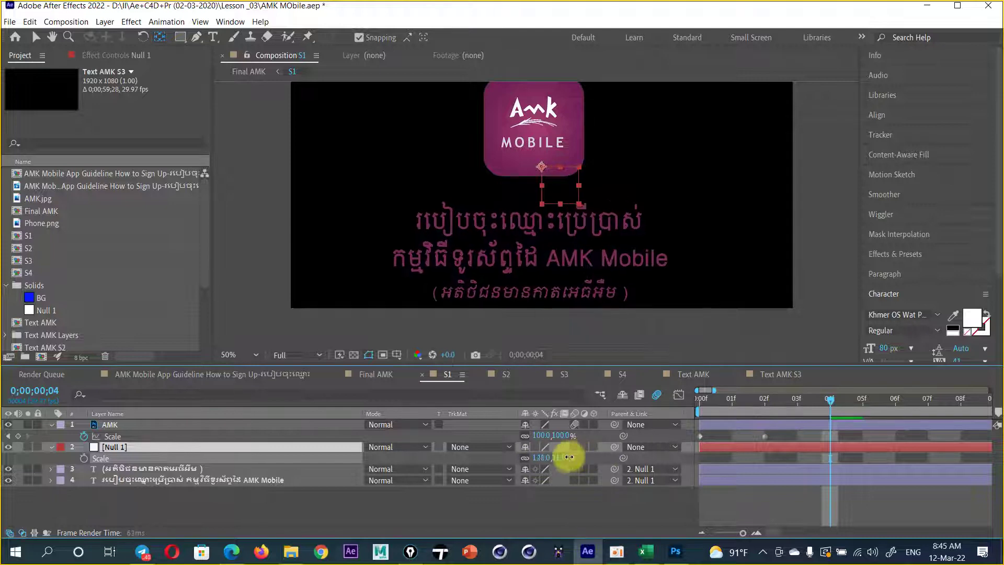
pyautogui.hotkey('ctrl', 'z')
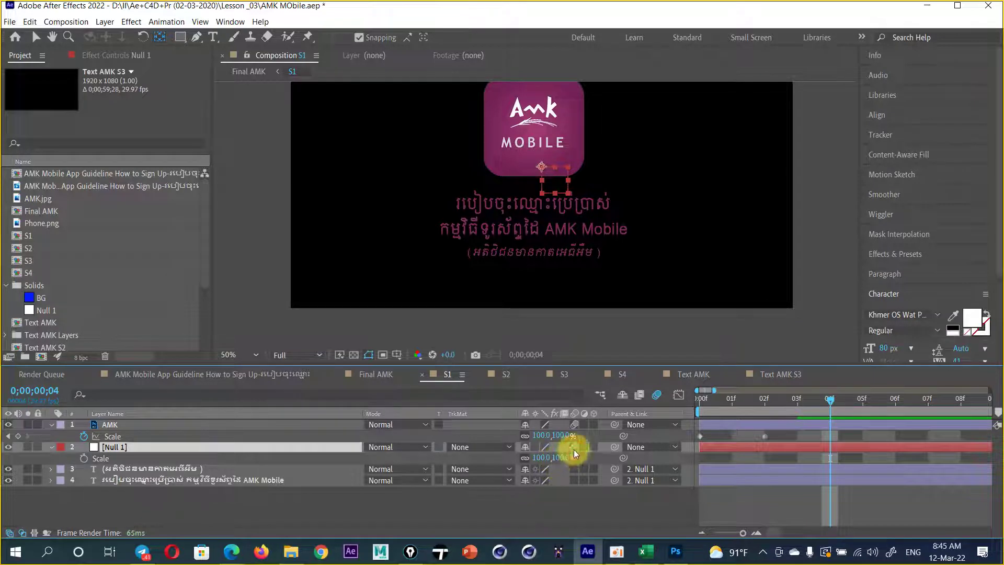
pyautogui.click(561, 462)
pyautogui.moveTo(561, 463); pyautogui.dragTo(572, 450)
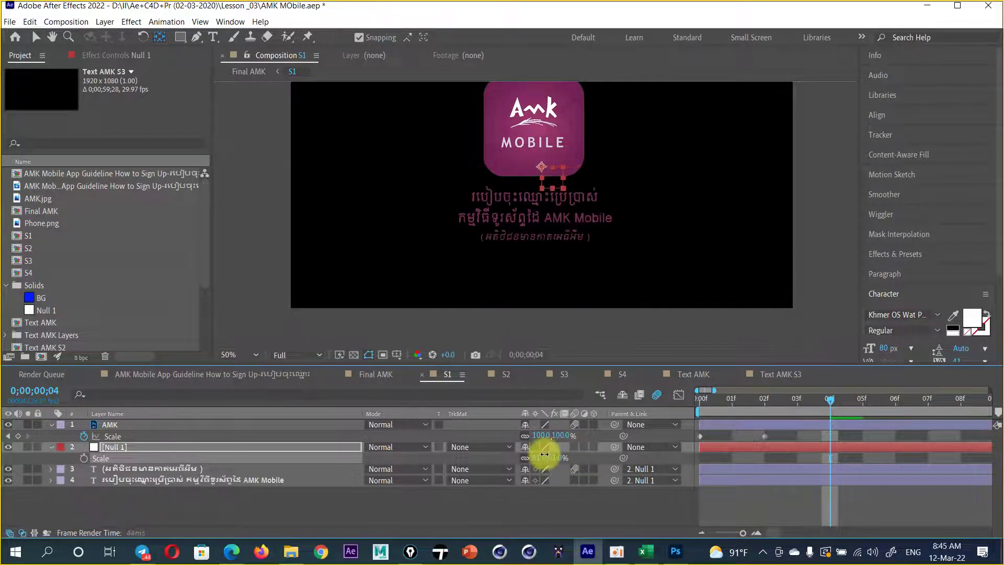
pyautogui.moveTo(572, 450); pyautogui.dragTo(560, 448)
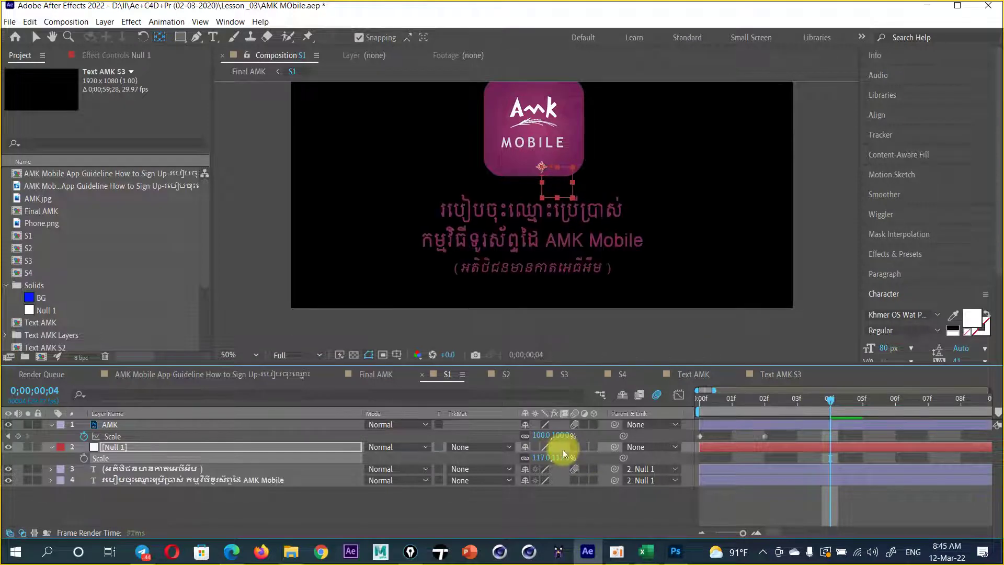
pyautogui.click(127, 447)
pyautogui.press('Delete')
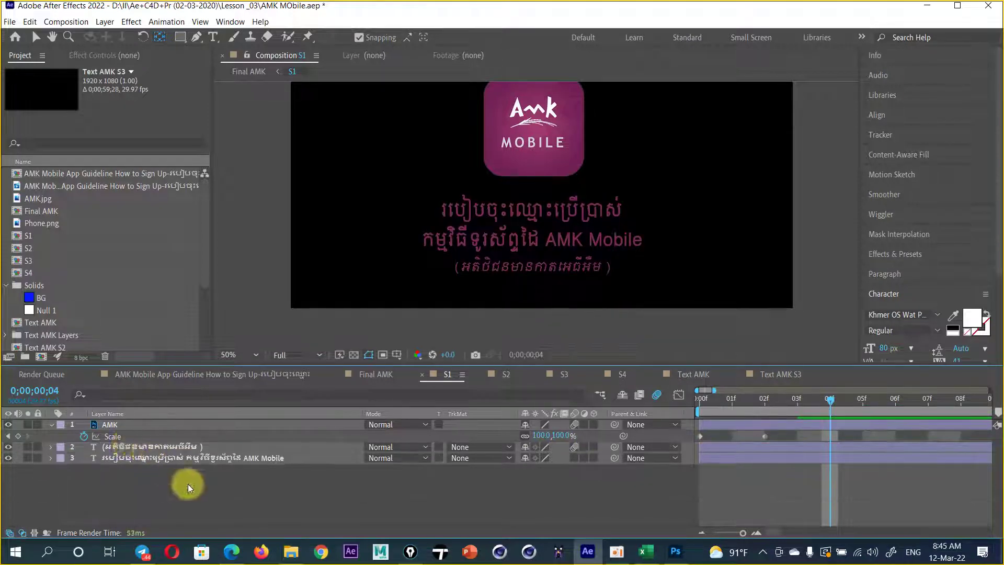
# - Pre-compose both Khmer text layers into a composition named '2 text' with Ctrl+Shift+C
pyautogui.moveTo(187, 484); pyautogui.dragTo(148, 446)
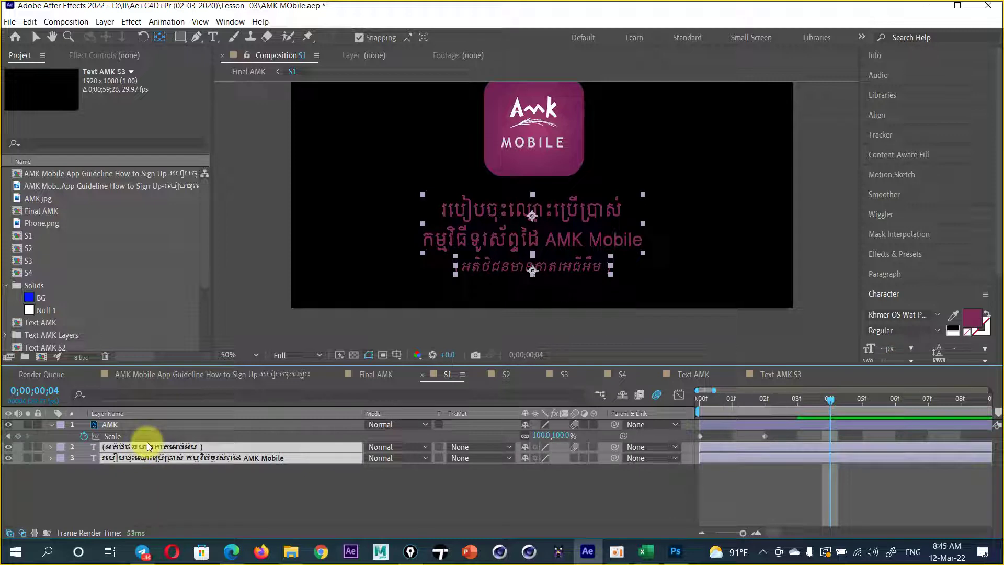
pyautogui.hotkey('ctrl', 'shift', 'c')
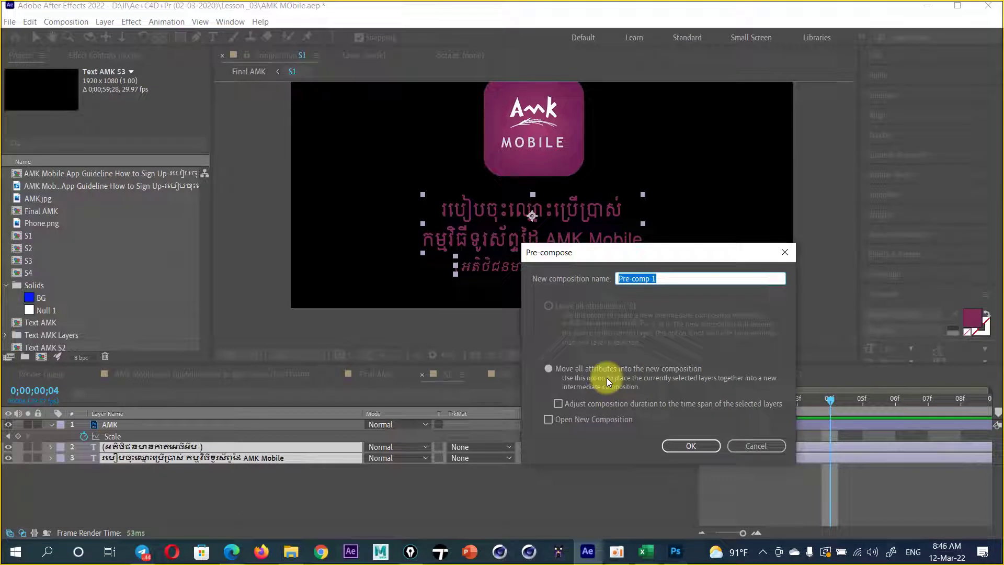
pyautogui.write('2 text')
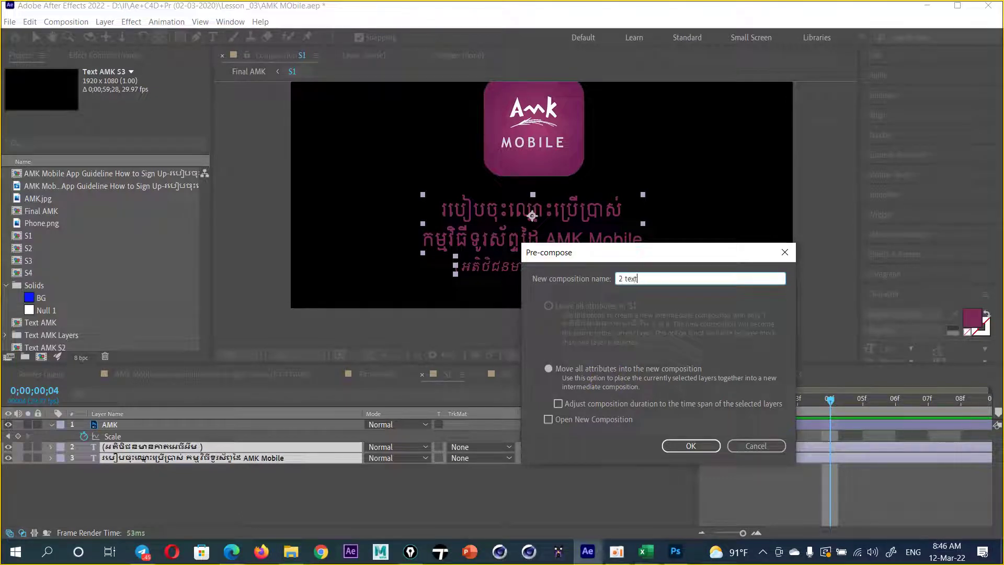
pyautogui.press('Return')
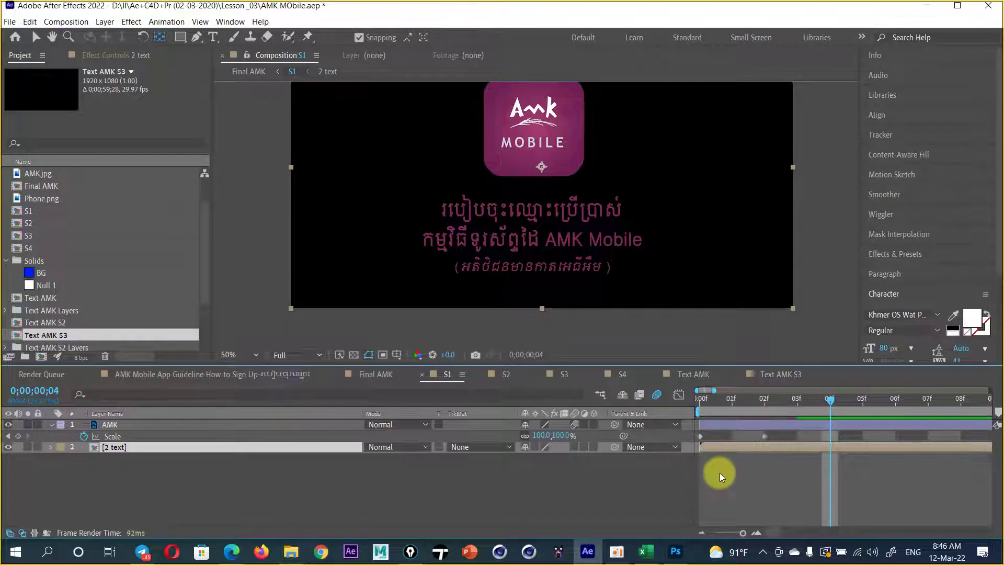
# - Start Scale keyframing on '2 text' with a 0% key at frame 2
pyautogui.press('s')
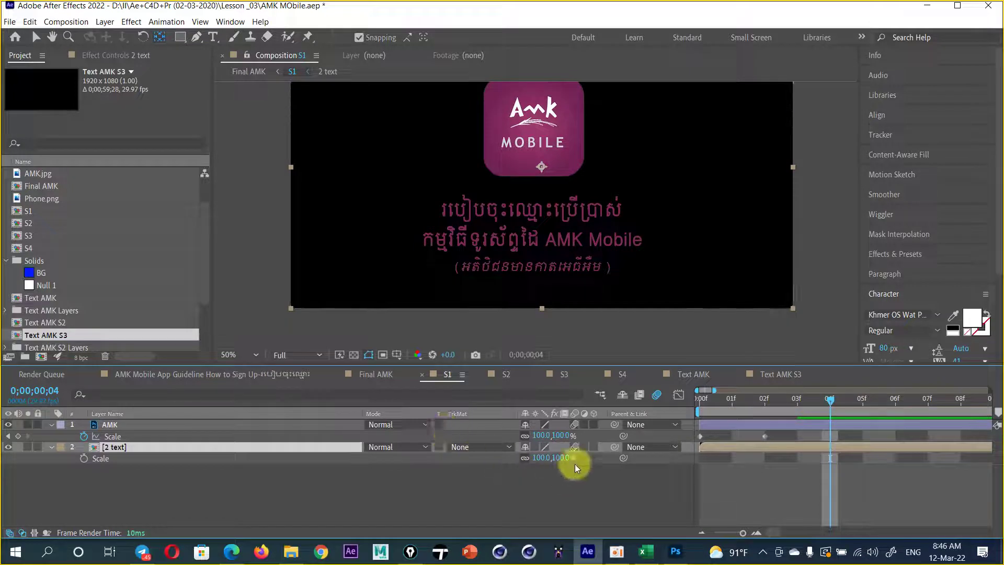
pyautogui.moveTo(562, 458)
pyautogui.mouseDown()
pyautogui.moveTo(575, 452)
pyautogui.moveTo(549, 460)
pyautogui.mouseUp()
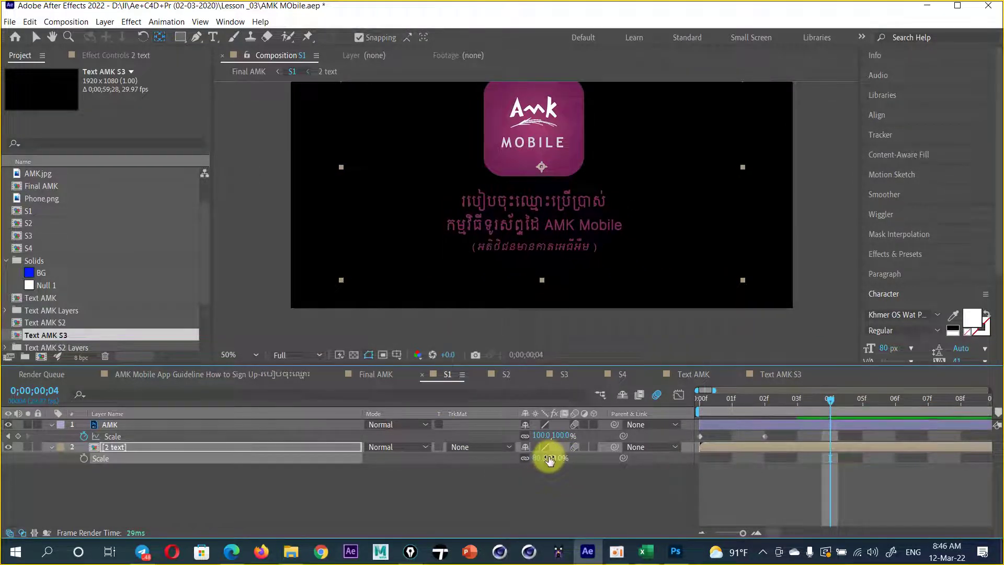
pyautogui.hotkey('ctrl', 'z')
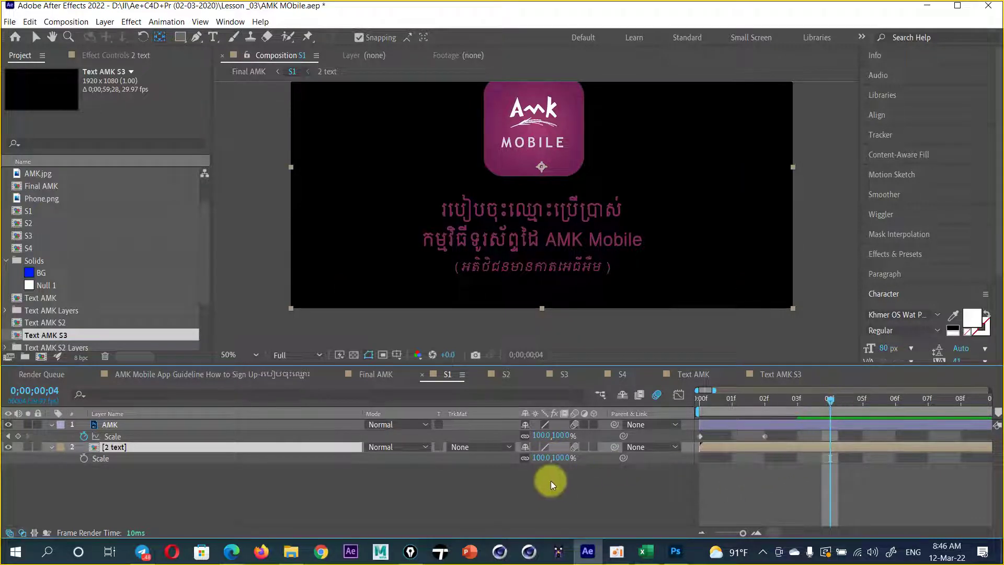
pyautogui.click(84, 458)
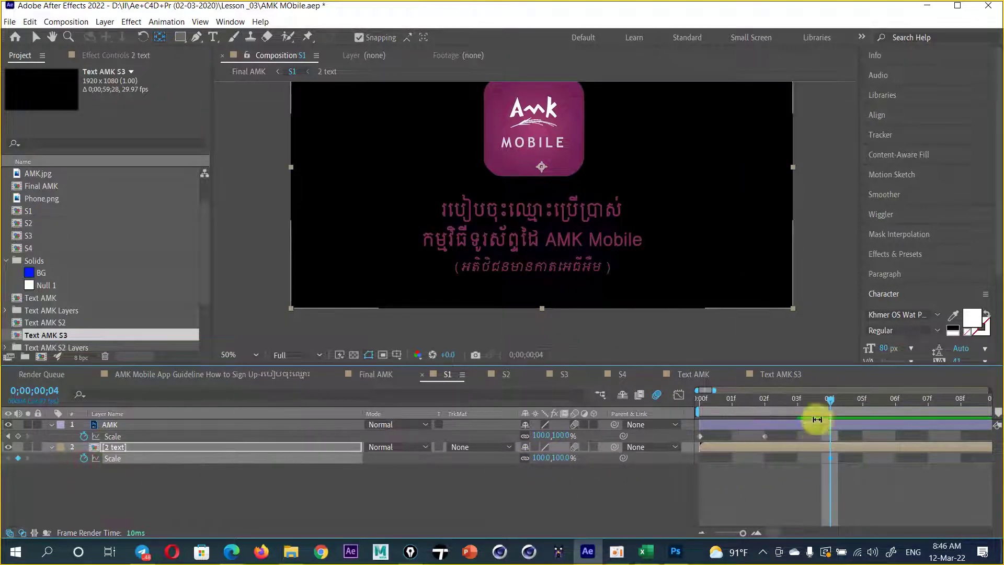
pyautogui.moveTo(831, 401); pyautogui.dragTo(764, 400)
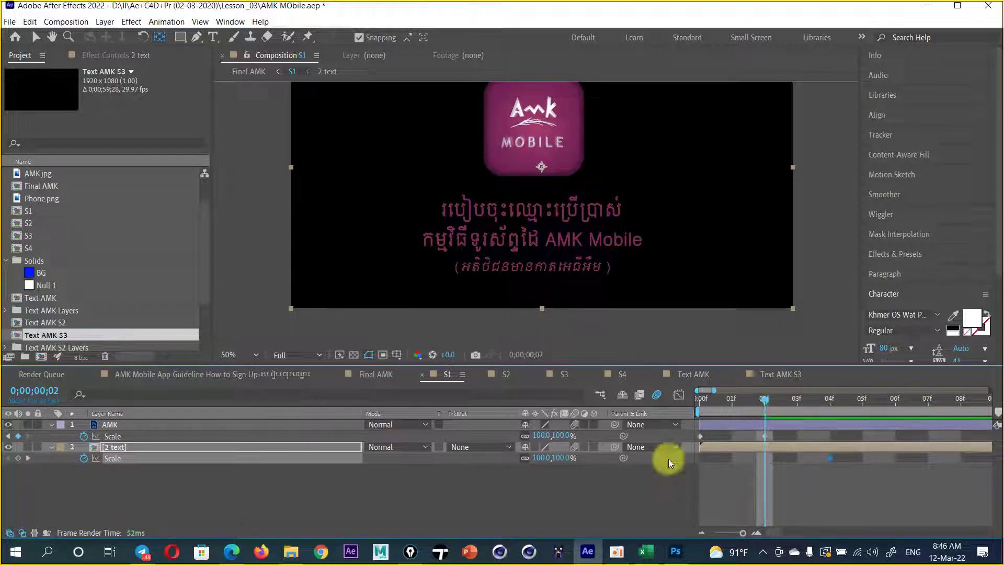
pyautogui.click(542, 458)
pyautogui.write('0')
pyautogui.press('Return')
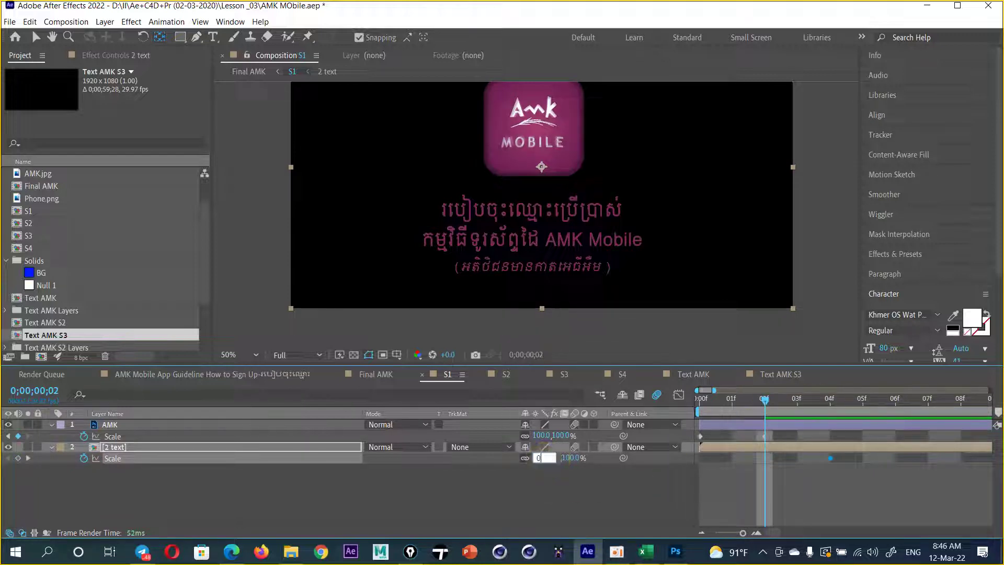
# - Add Scale keys at frame 6 and 100% at frame 8, and label the layer Blue
pyautogui.moveTo(766, 399)
pyautogui.mouseDown()
pyautogui.moveTo(684, 405)
pyautogui.moveTo(793, 388)
pyautogui.mouseUp()
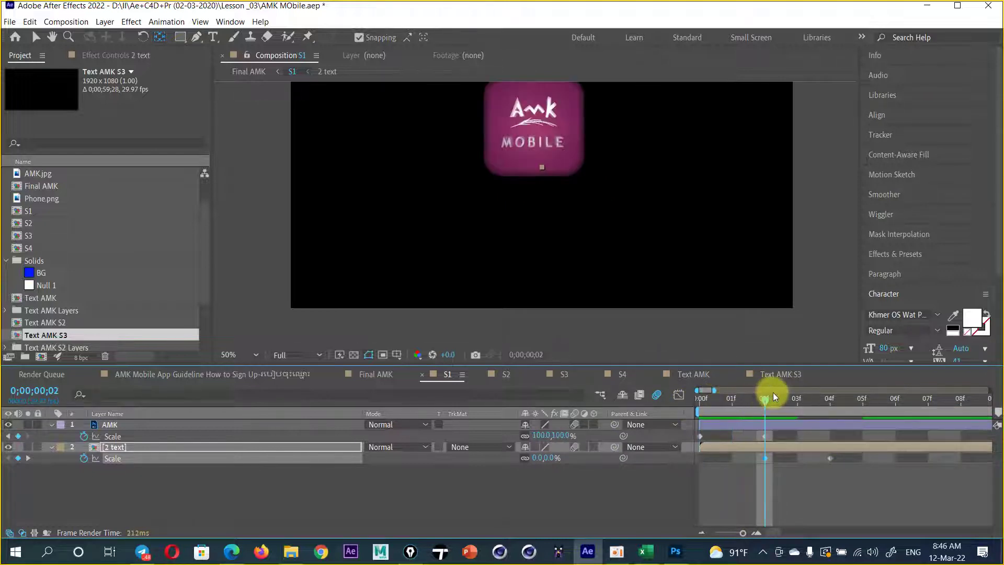
pyautogui.moveTo(806, 385); pyautogui.dragTo(893, 395)
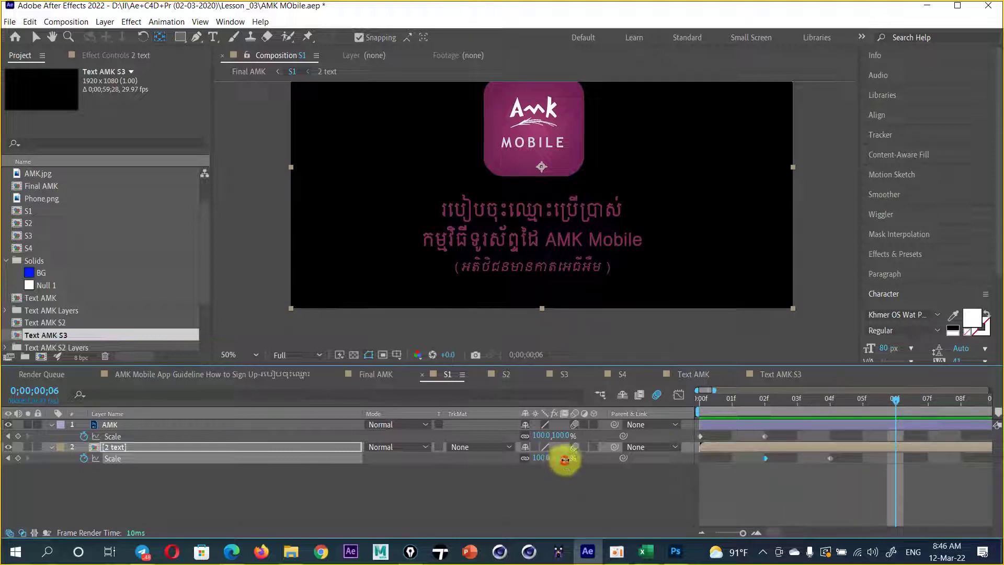
pyautogui.moveTo(564, 458); pyautogui.dragTo(550, 459)
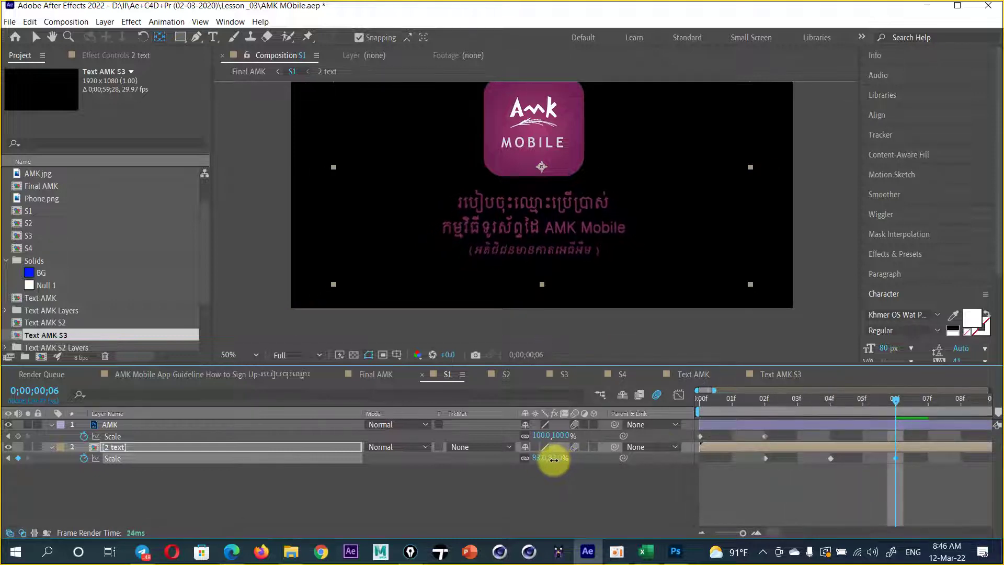
pyautogui.moveTo(896, 400); pyautogui.dragTo(961, 399)
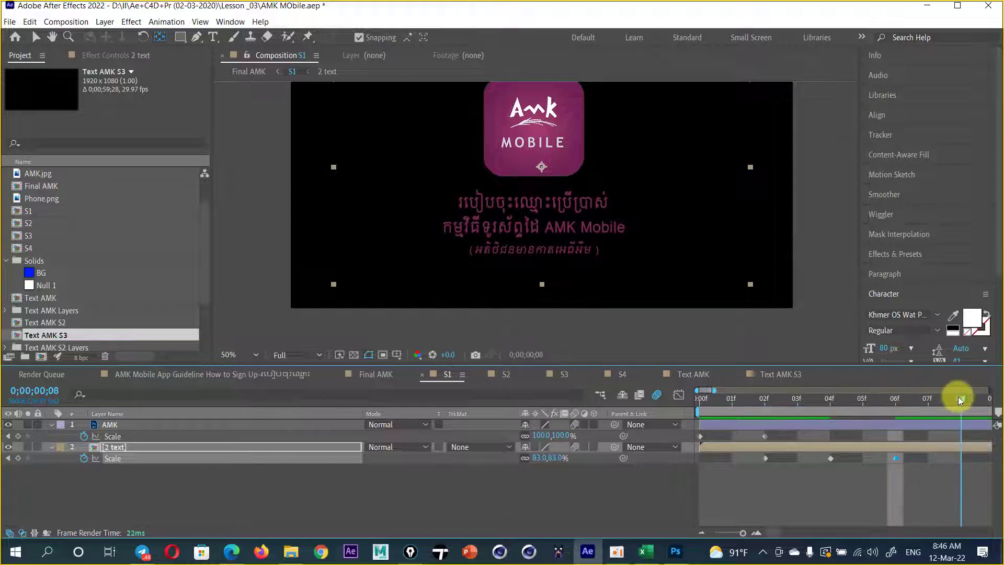
pyautogui.click(557, 459)
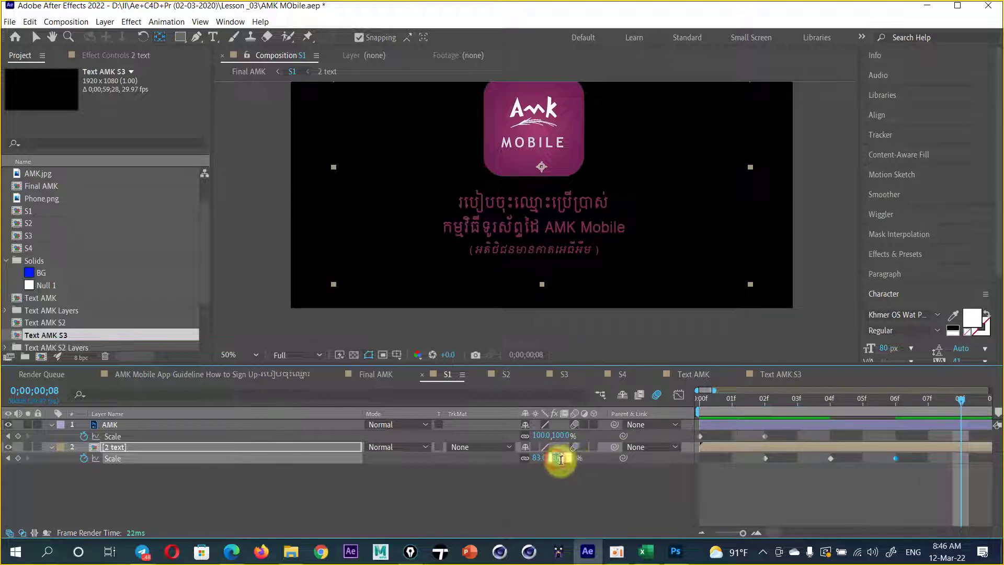
pyautogui.write('100')
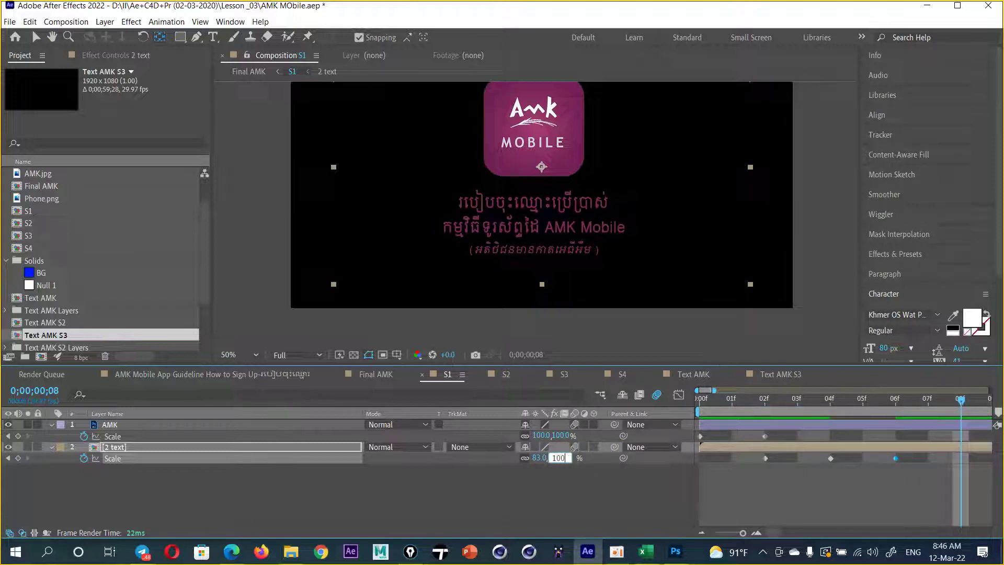
pyautogui.press('Return')
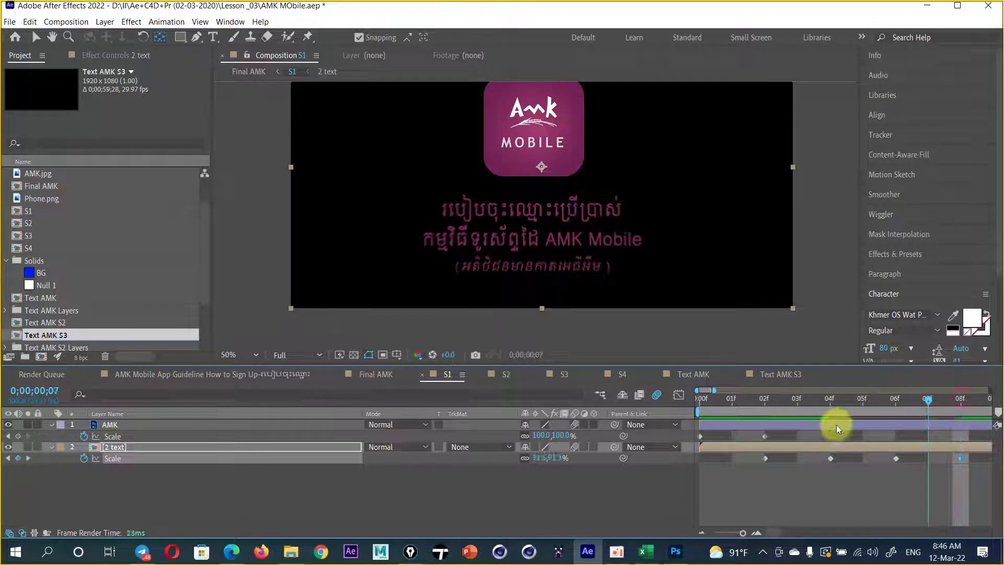
pyautogui.moveTo(961, 397); pyautogui.dragTo(763, 435)
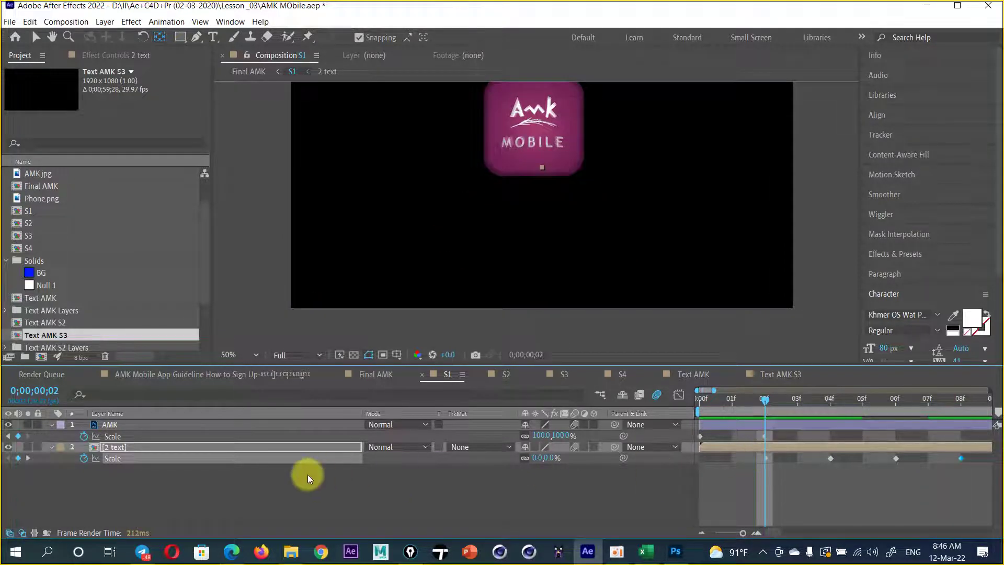
pyautogui.click(58, 448)
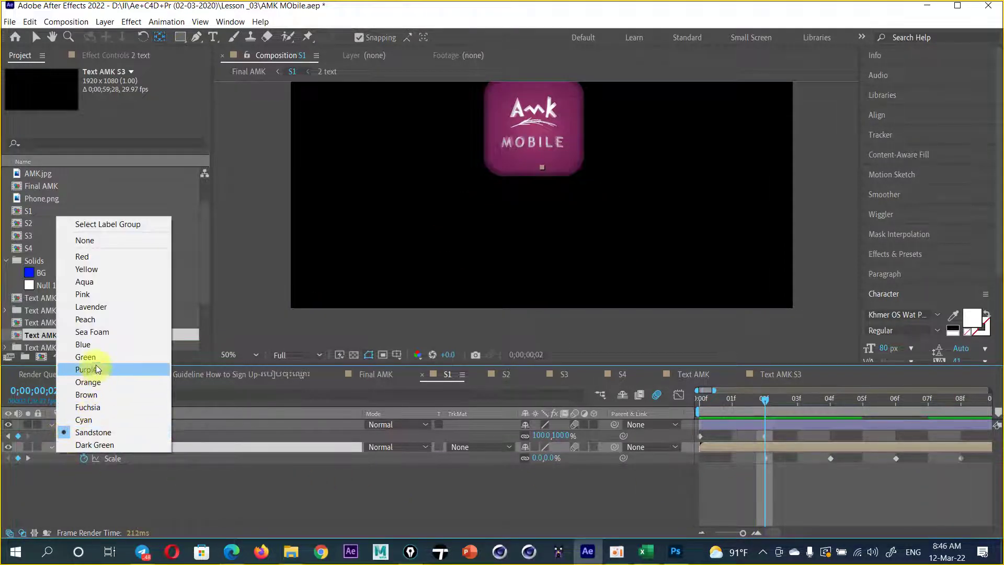
pyautogui.click(96, 348)
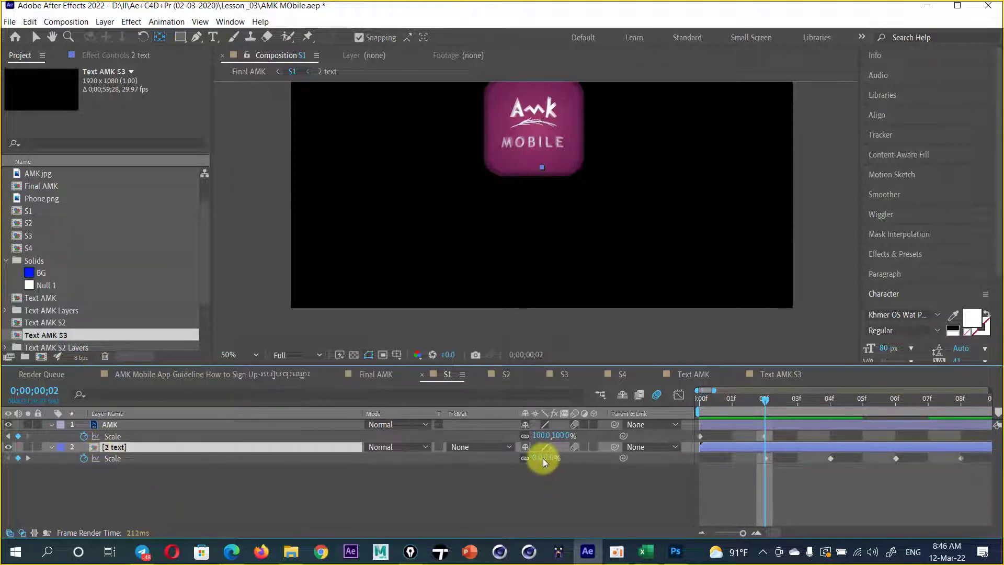
# - Set the overshoot keys: 110% Scale at frame 4 and 80% at frame 6
pyautogui.click(829, 401)
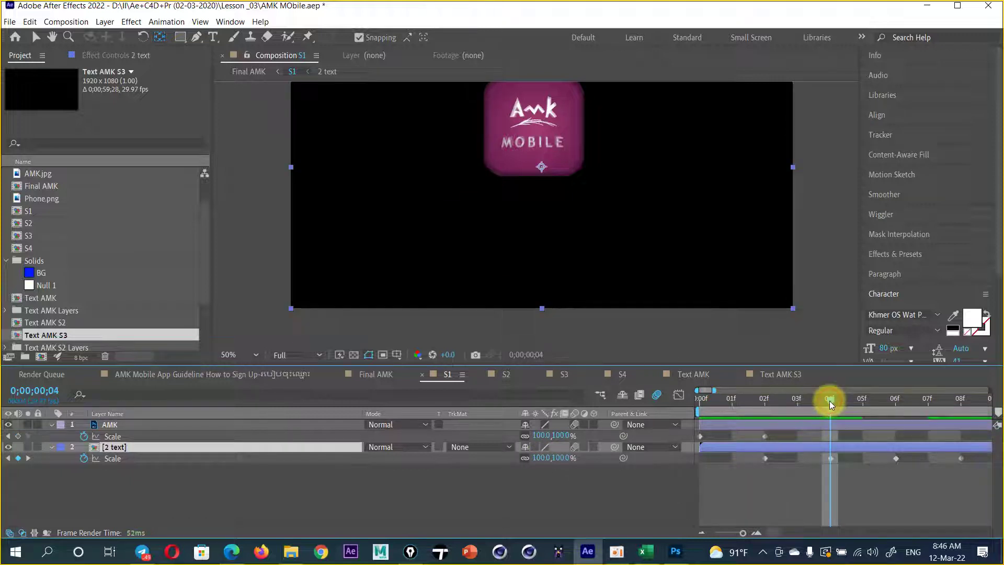
pyautogui.click(561, 457)
pyautogui.write('110')
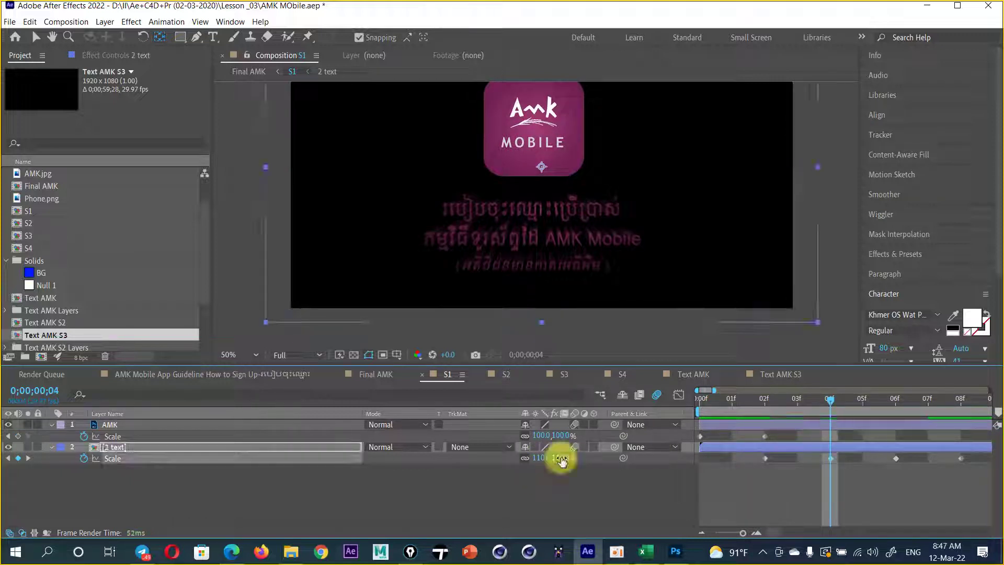
pyautogui.press('Return')
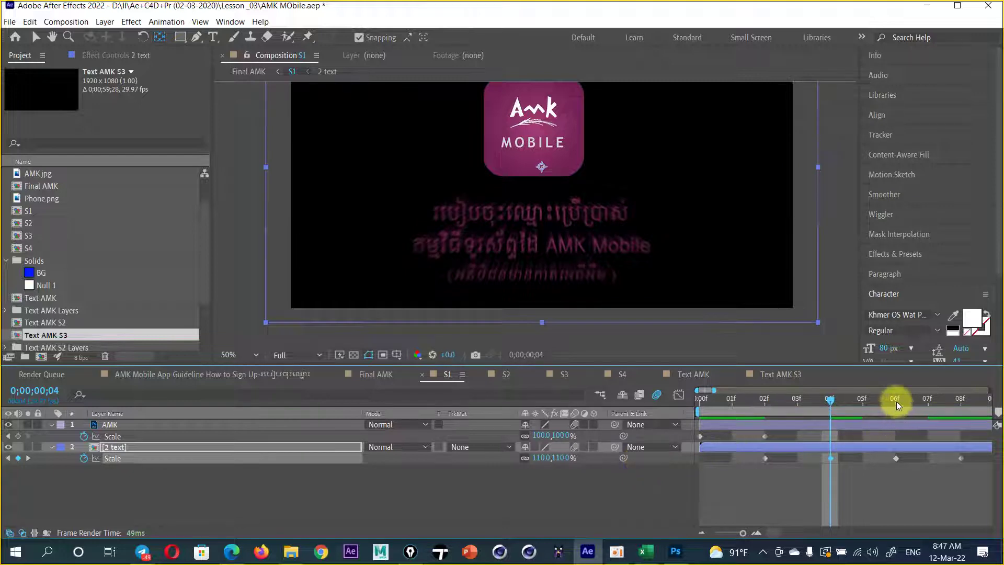
pyautogui.click(896, 400)
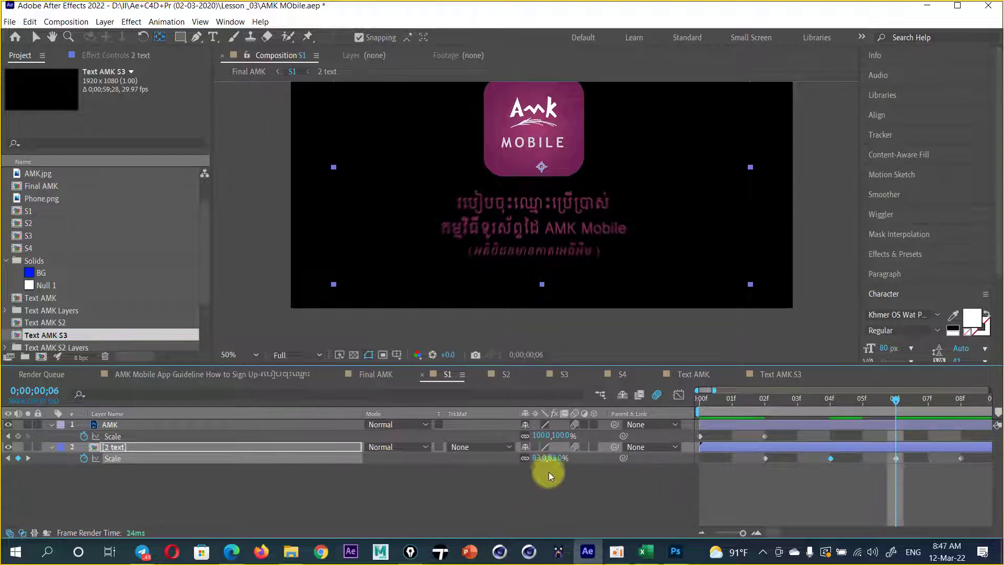
pyautogui.click(552, 458)
pyautogui.write('80')
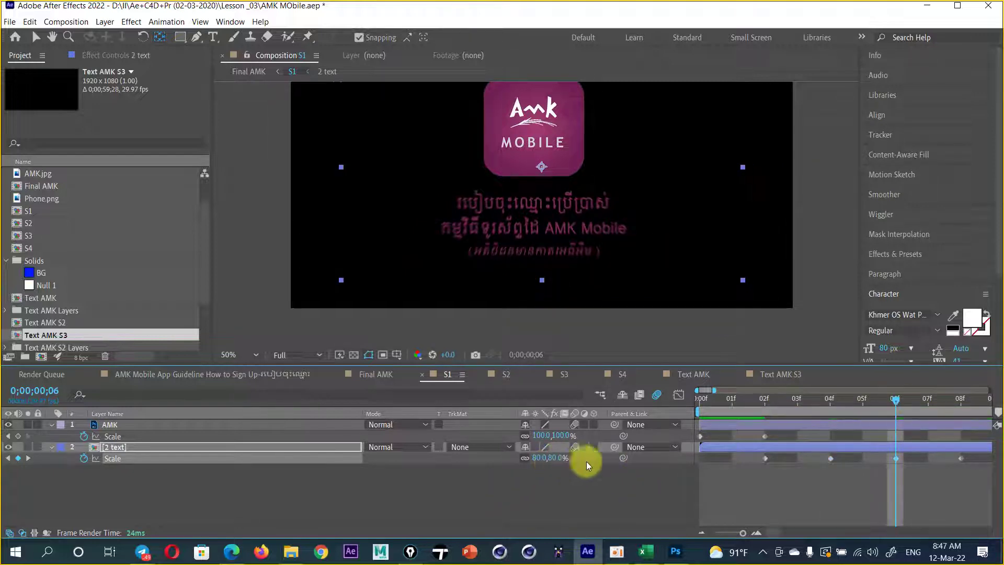
pyautogui.press('Return')
# - Move the 0% keyframe to frame 1, hide the AMK logo layer, and preview the pop-in
pyautogui.click(962, 400)
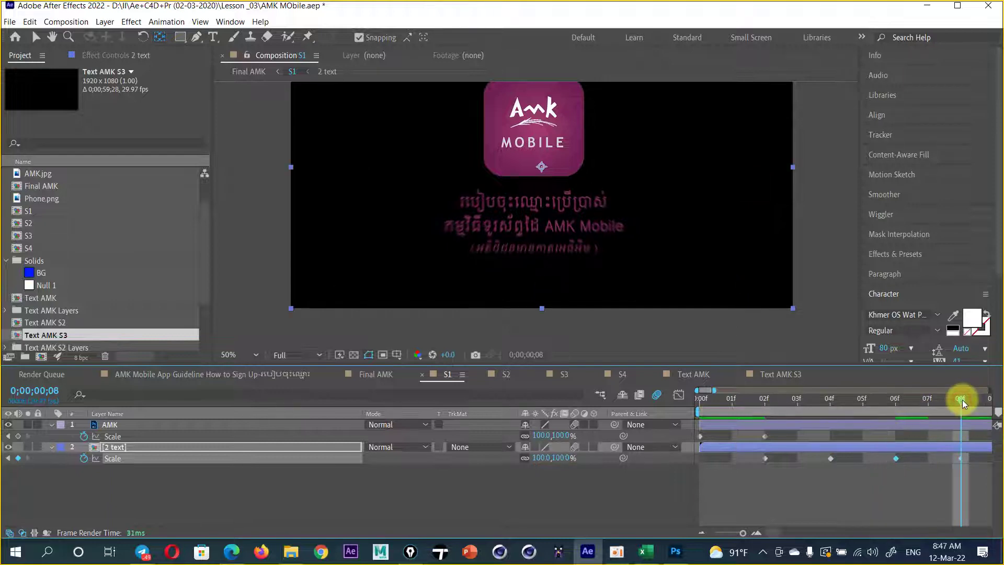
pyautogui.moveTo(962, 399); pyautogui.dragTo(882, 417)
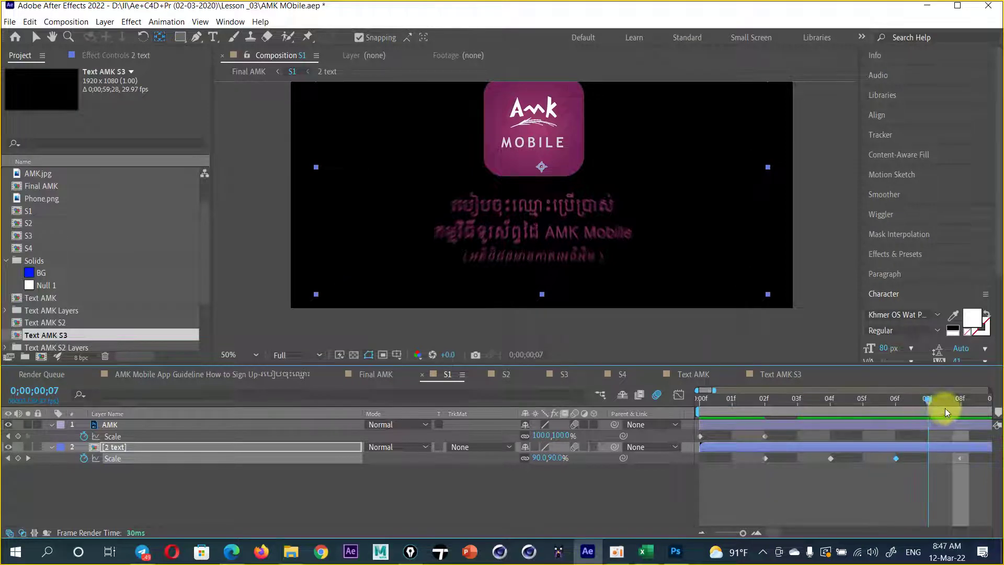
pyautogui.moveTo(881, 417); pyautogui.dragTo(895, 413)
pyautogui.moveTo(817, 424); pyautogui.dragTo(891, 409)
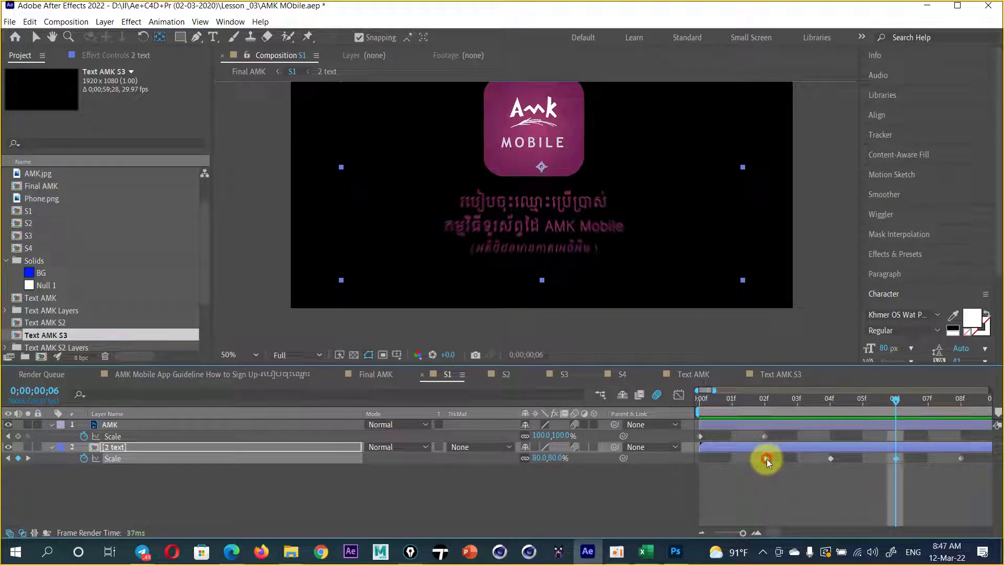
pyautogui.moveTo(766, 459); pyautogui.dragTo(739, 459)
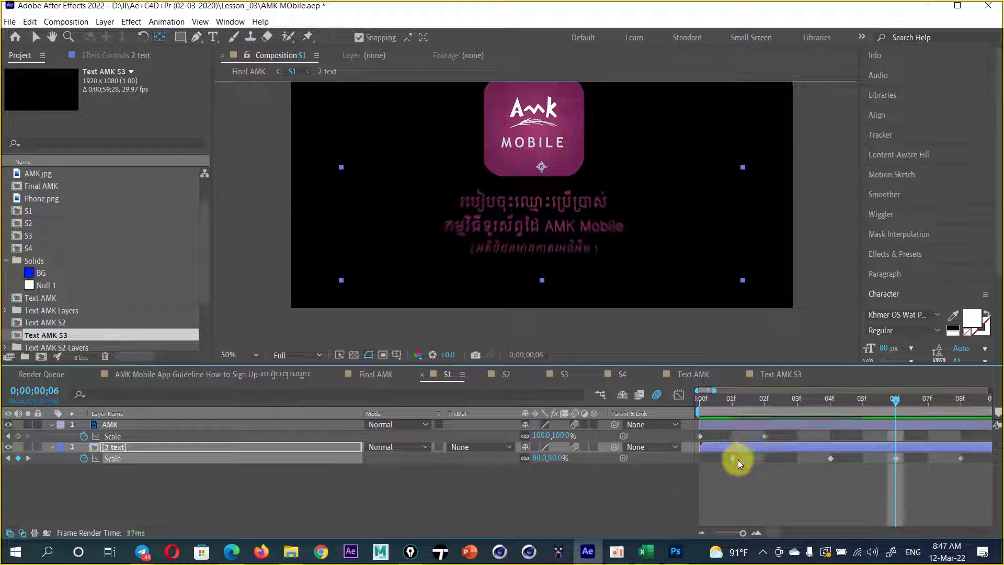
pyautogui.moveTo(732, 398); pyautogui.dragTo(787, 398)
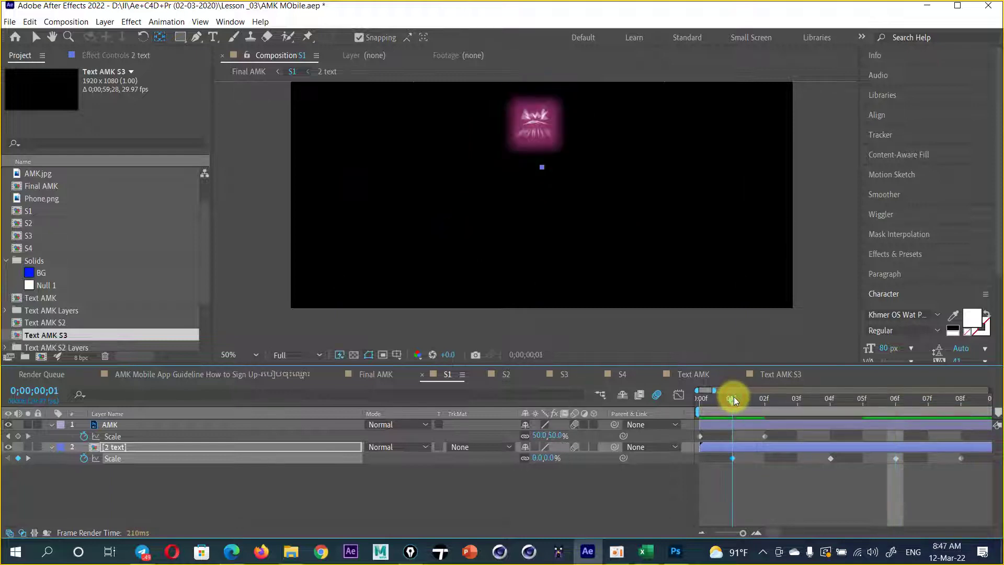
pyautogui.click(8, 424)
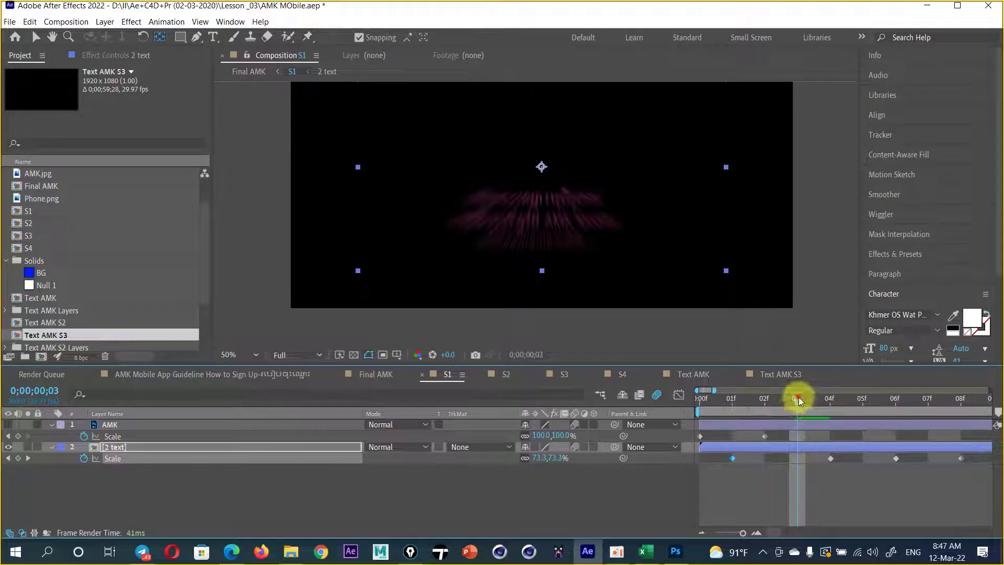
pyautogui.moveTo(798, 401); pyautogui.dragTo(735, 417)
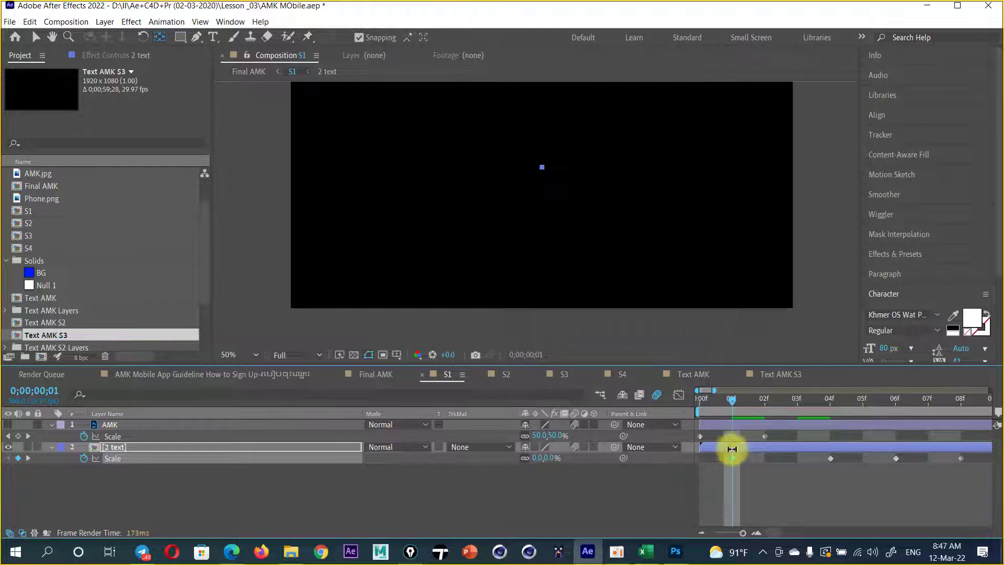
pyautogui.moveTo(733, 400); pyautogui.dragTo(826, 395)
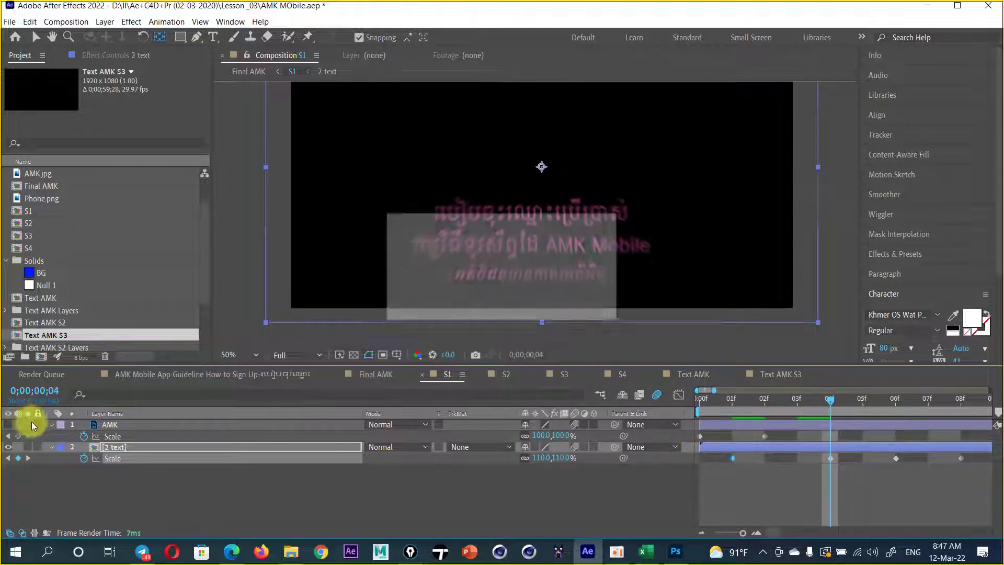
# - Review the text pop-in through frame 8 on a zoomed timeline, then expand the AMK layer's Transform
pyautogui.click(52, 428)
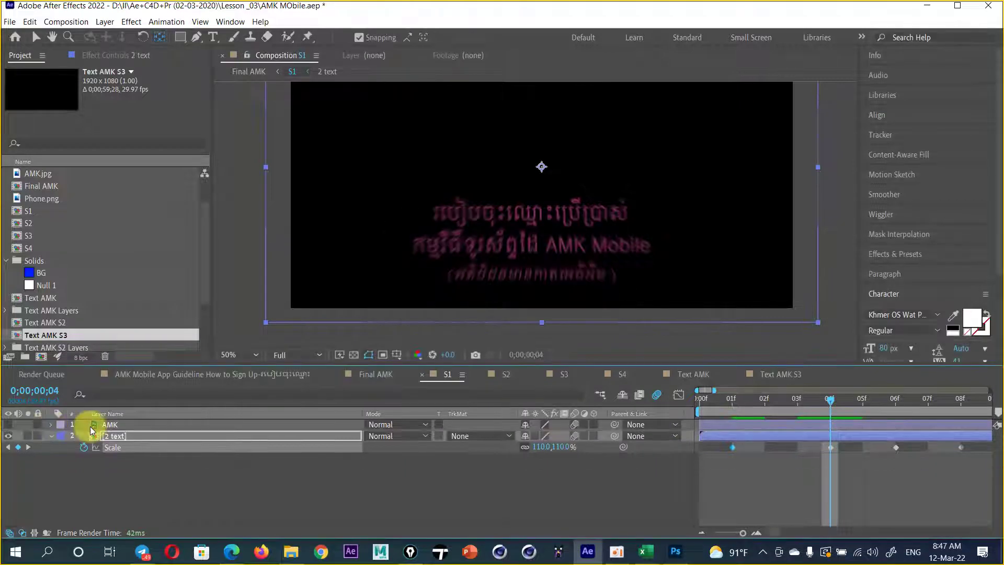
pyautogui.moveTo(835, 400)
pyautogui.mouseDown()
pyautogui.moveTo(738, 420)
pyautogui.moveTo(830, 412)
pyautogui.mouseUp()
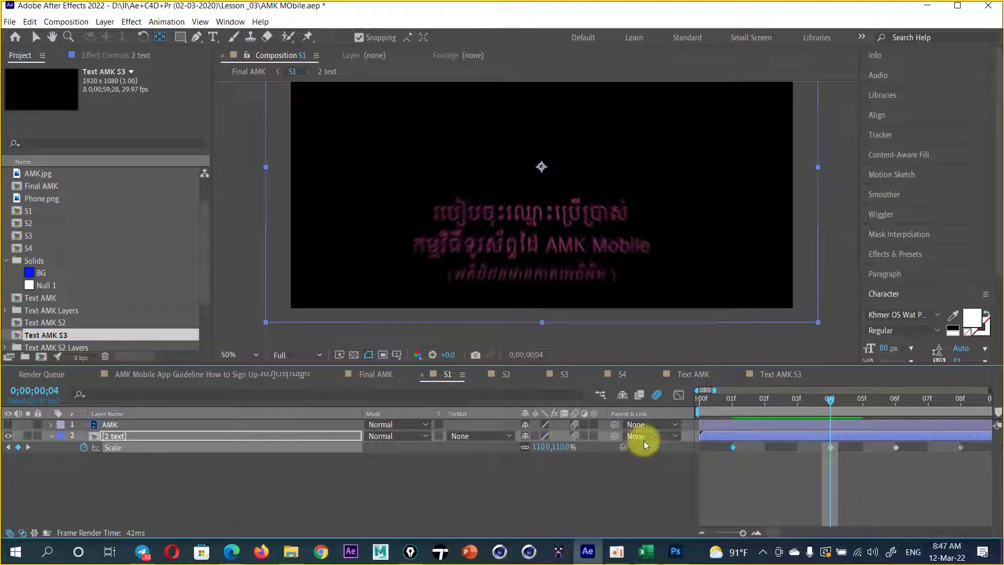
pyautogui.moveTo(831, 398); pyautogui.dragTo(883, 397)
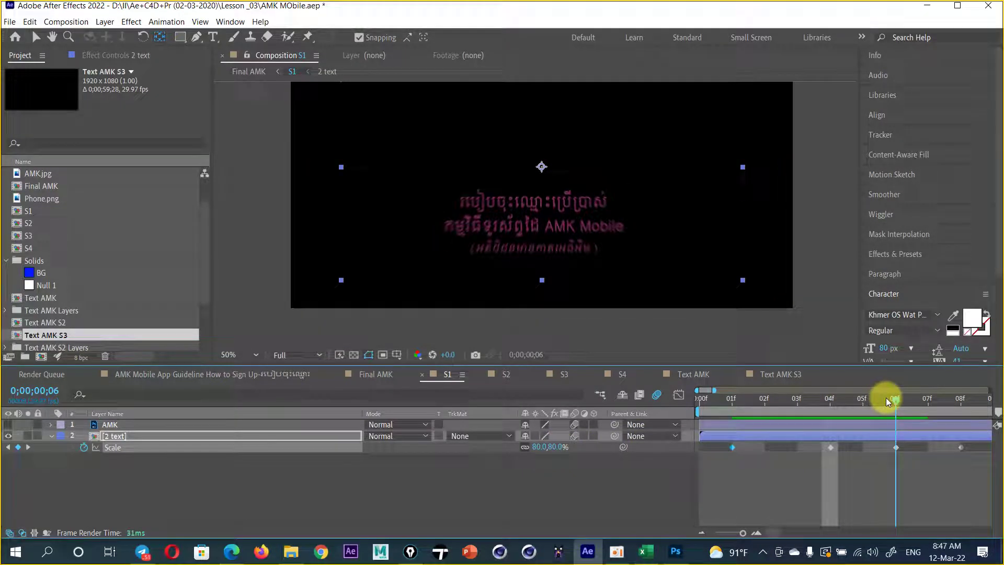
pyautogui.press('-')
pyautogui.press('-')
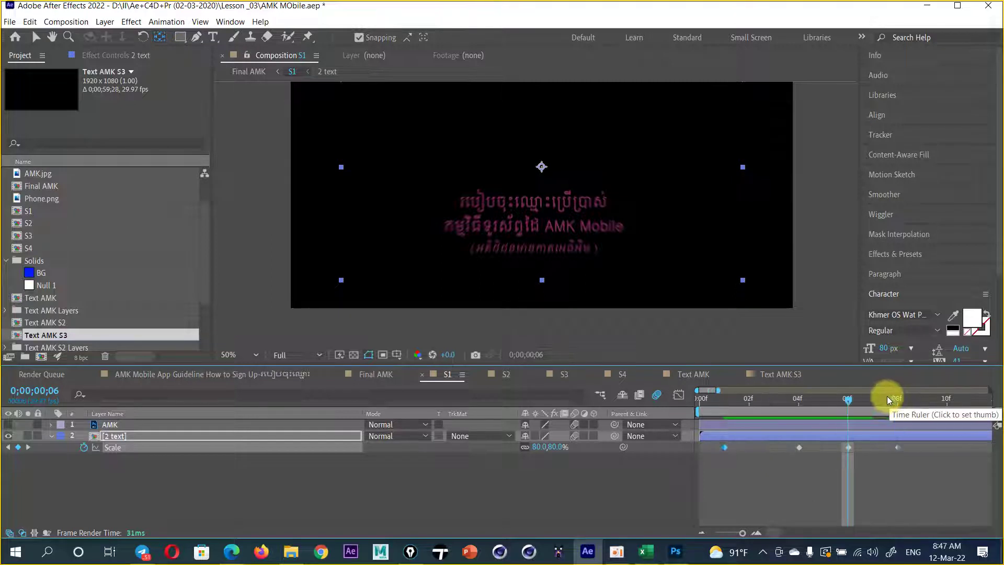
pyautogui.press('=')
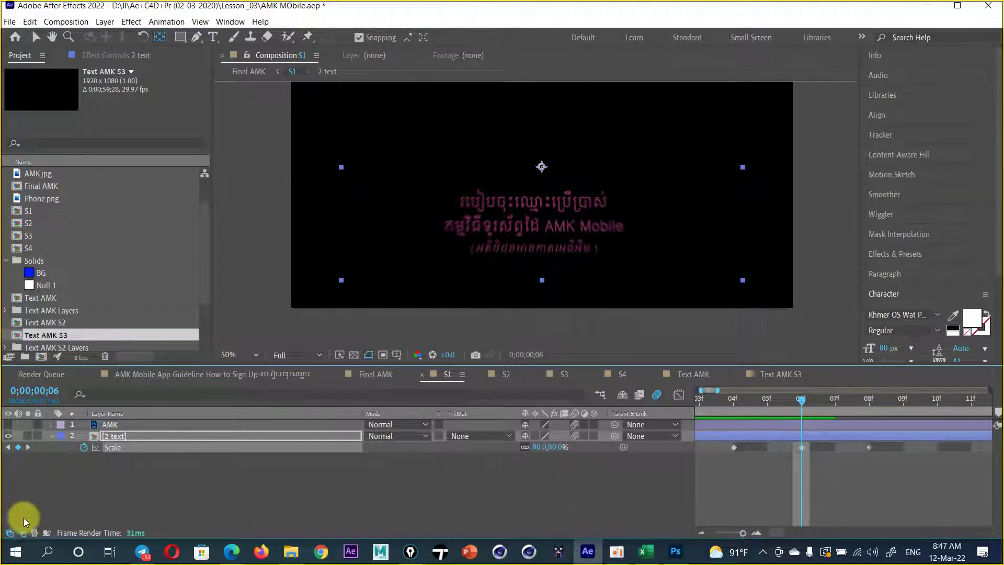
pyautogui.click(23, 533)
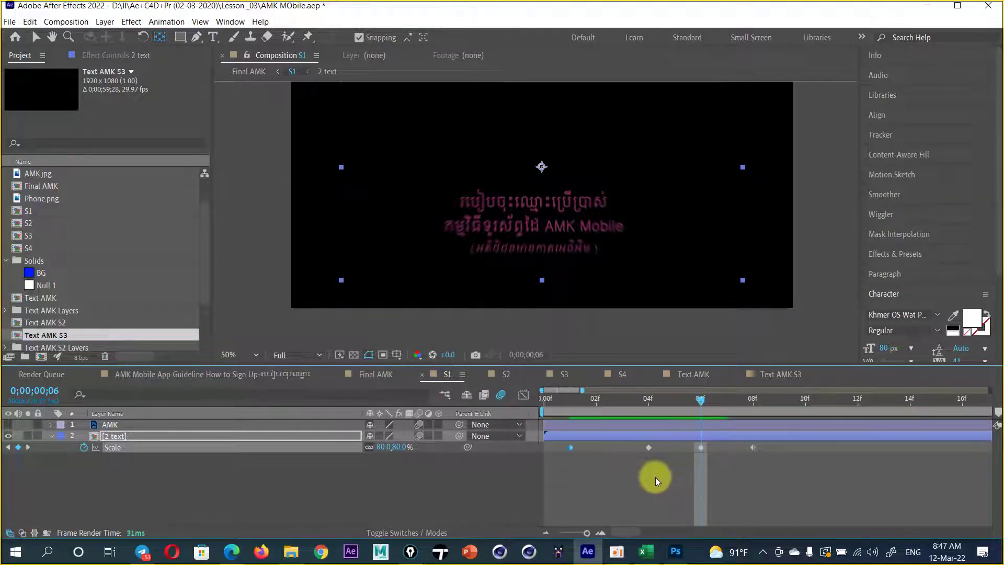
pyautogui.press('-')
pyautogui.moveTo(699, 399)
pyautogui.mouseDown()
pyautogui.moveTo(752, 396)
pyautogui.moveTo(549, 429)
pyautogui.moveTo(649, 414)
pyautogui.mouseUp()
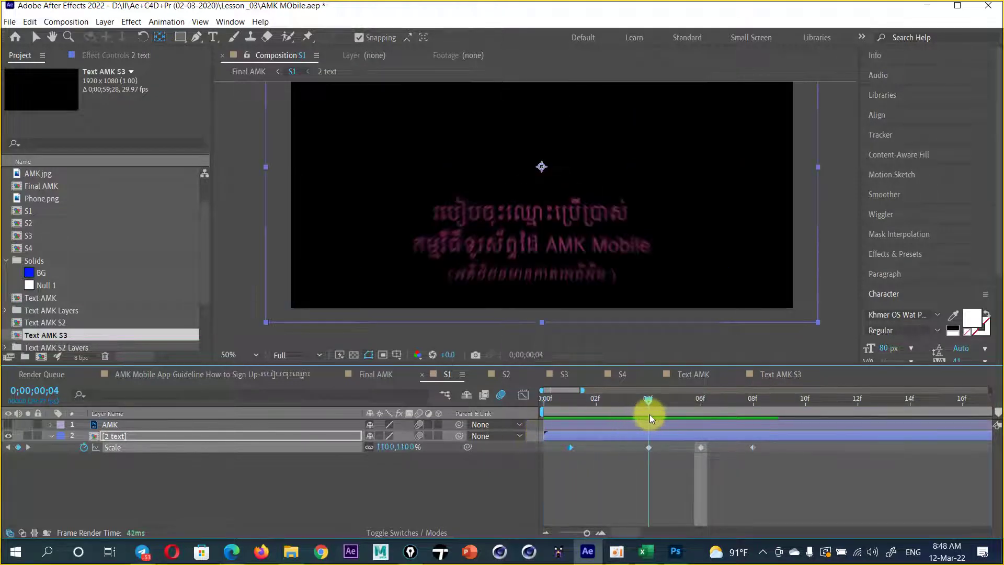
pyautogui.click(51, 425)
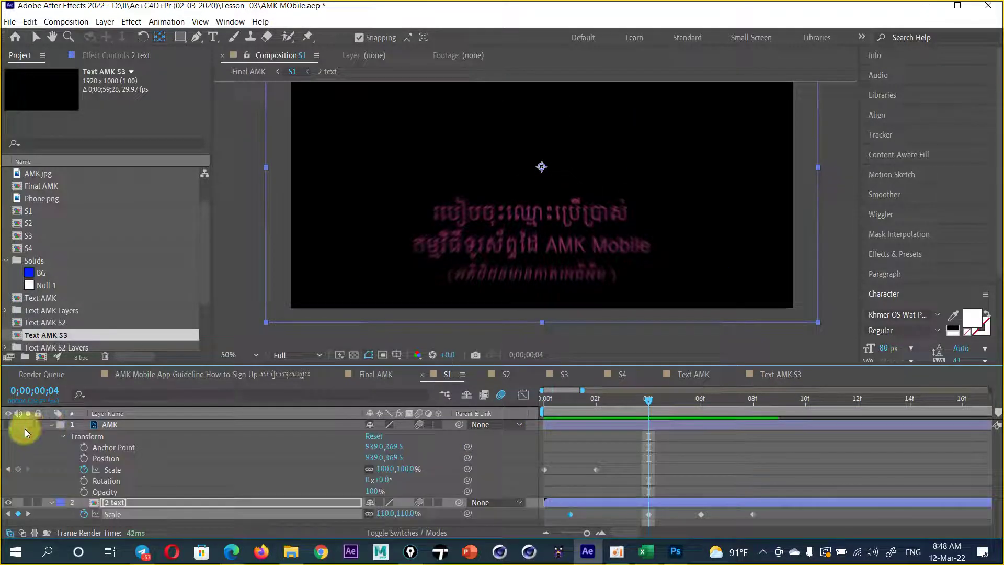
# - Show the AMK logo layer again and display only its Scale property
pyautogui.click(8, 425)
pyautogui.click(52, 425)
pyautogui.click(124, 423)
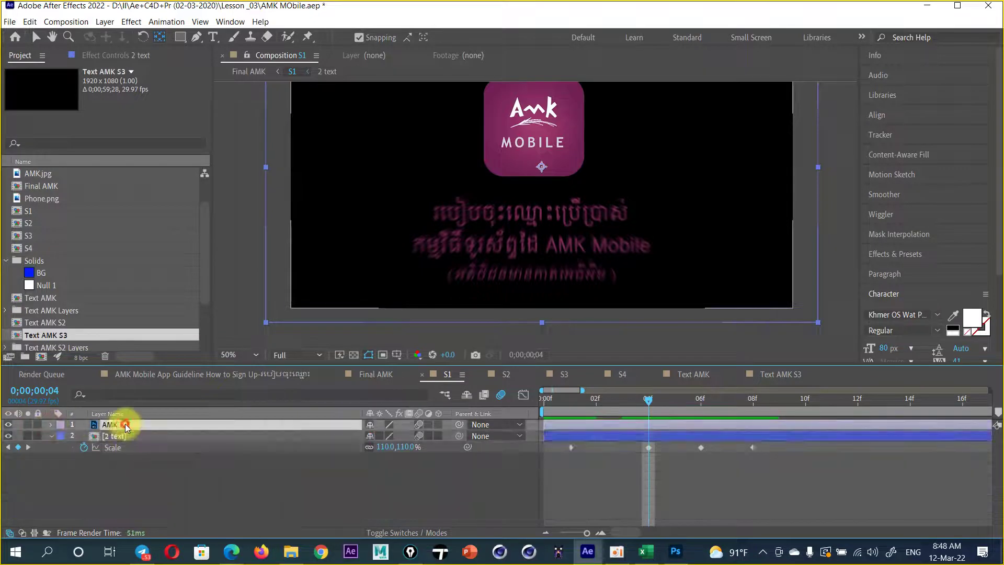
pyautogui.press('u')
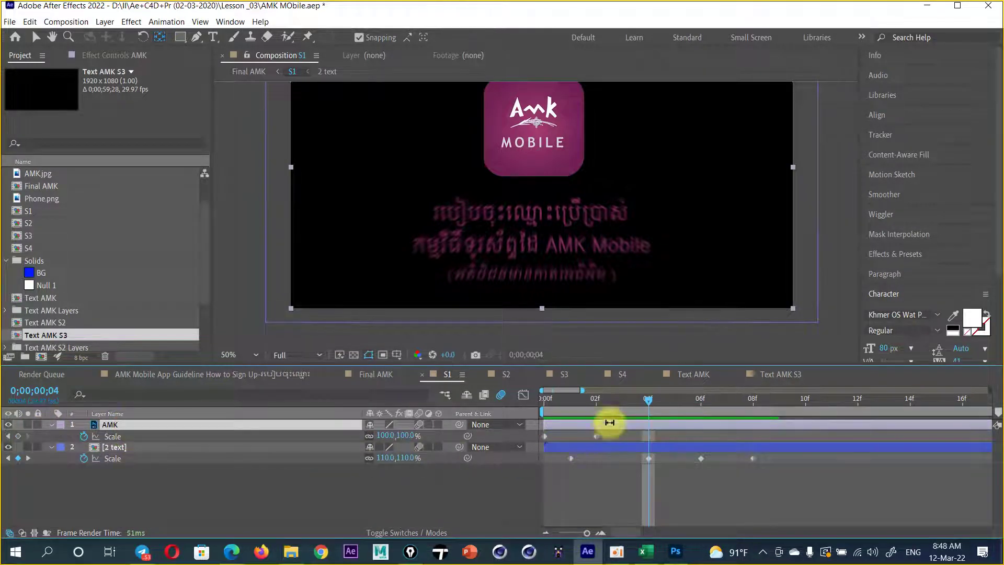
pyautogui.moveTo(595, 402)
pyautogui.mouseDown()
pyautogui.moveTo(521, 406)
pyautogui.moveTo(623, 409)
pyautogui.moveTo(619, 434)
pyautogui.mouseUp()
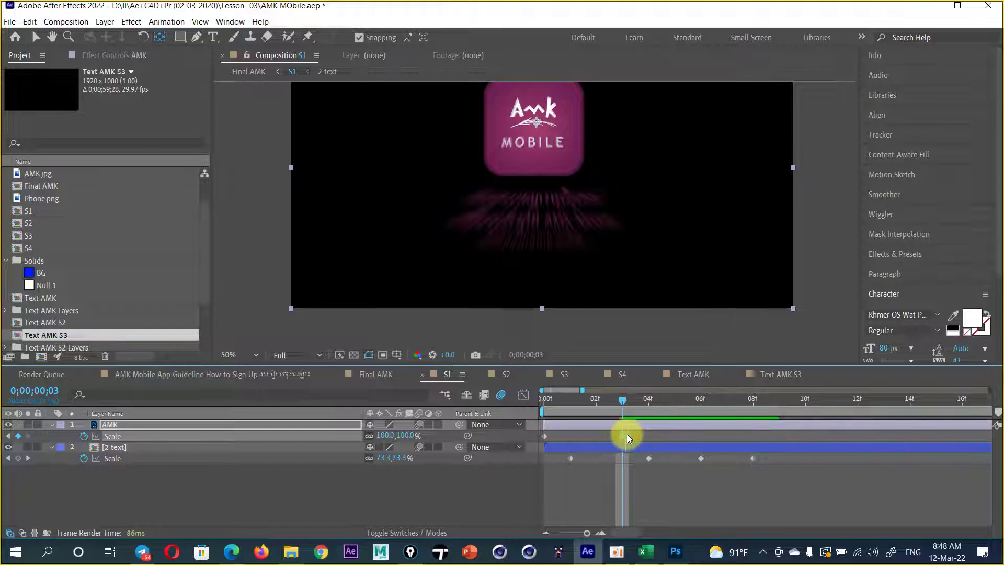
pyautogui.moveTo(634, 398); pyautogui.dragTo(667, 392)
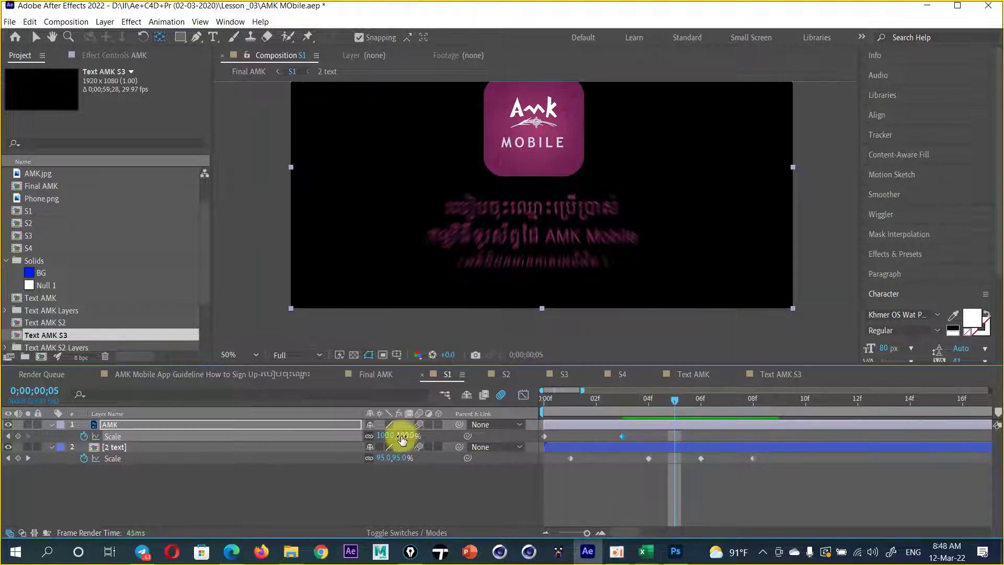
# - Keyframe the AMK logo's Scale down to 51% at frame 5 and 110% at frame 7
pyautogui.moveTo(398, 436); pyautogui.dragTo(396, 439)
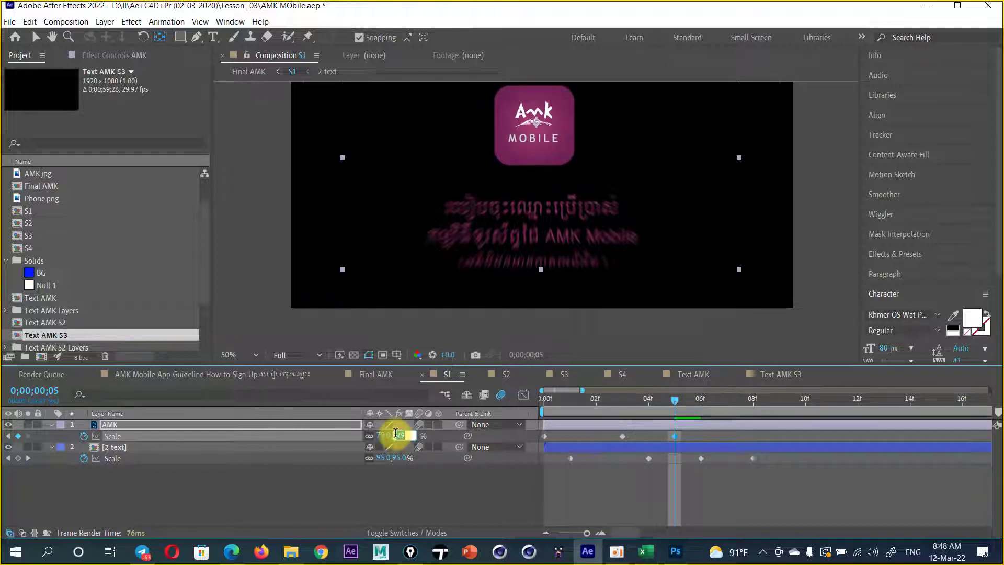
pyautogui.moveTo(396, 439); pyautogui.dragTo(384, 437)
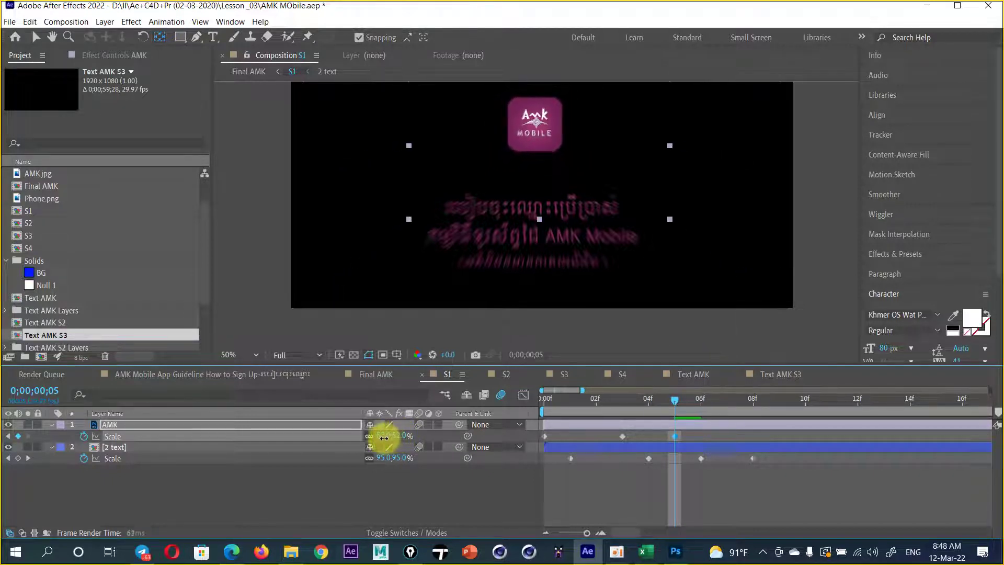
pyautogui.moveTo(674, 401)
pyautogui.mouseDown()
pyautogui.moveTo(538, 406)
pyautogui.moveTo(717, 393)
pyautogui.mouseUp()
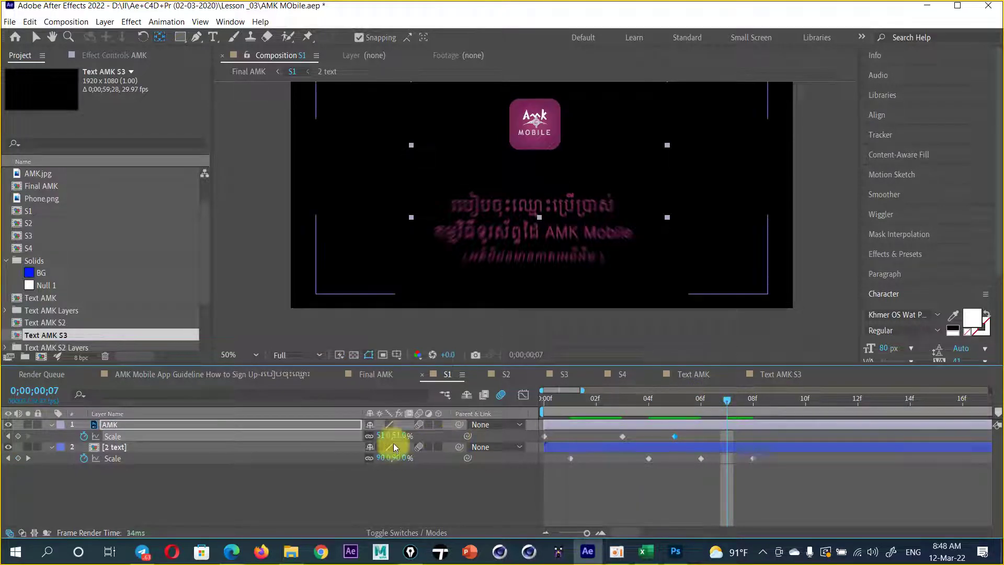
pyautogui.moveTo(393, 436); pyautogui.dragTo(413, 434)
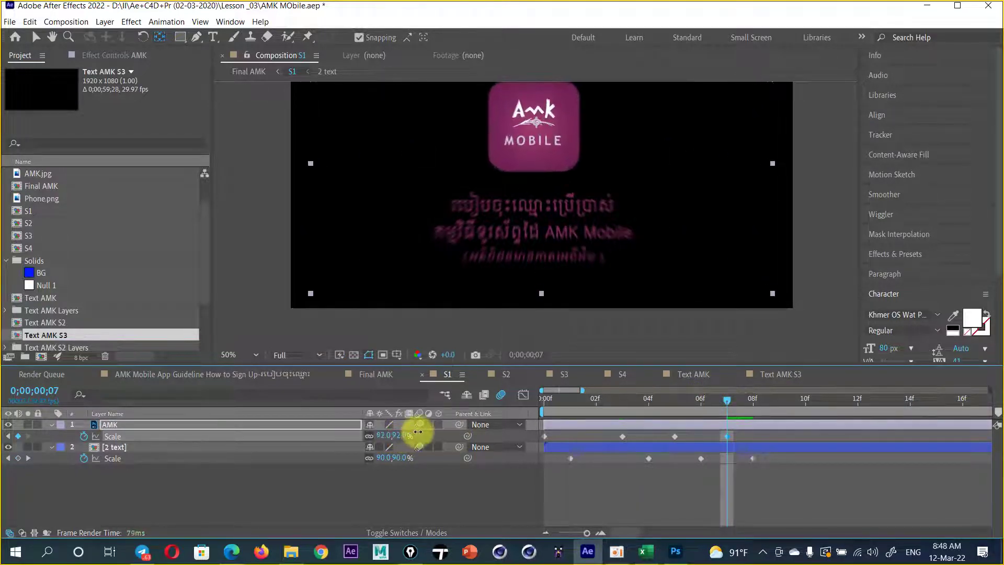
pyautogui.click(399, 436)
pyautogui.write('110')
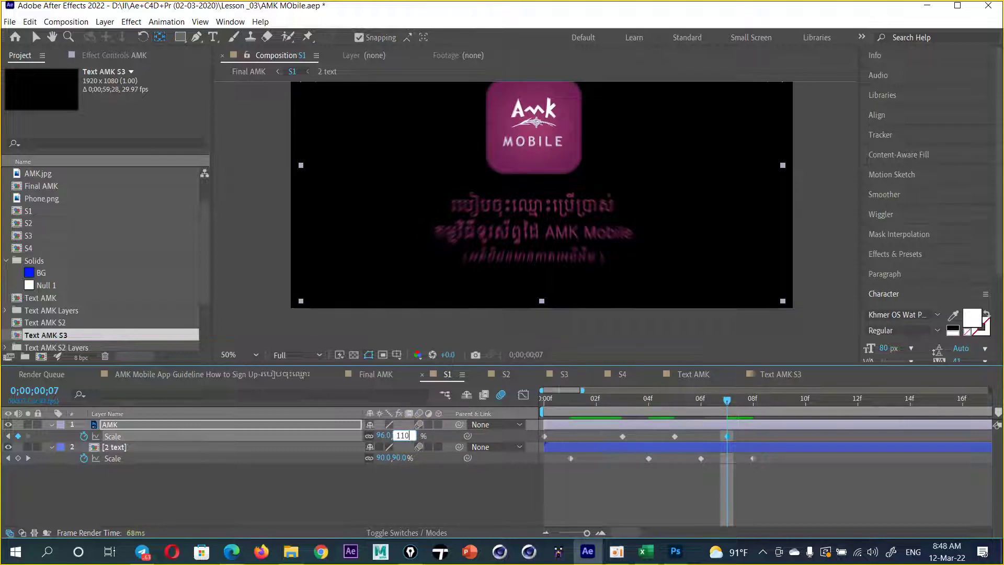
pyautogui.press('Return')
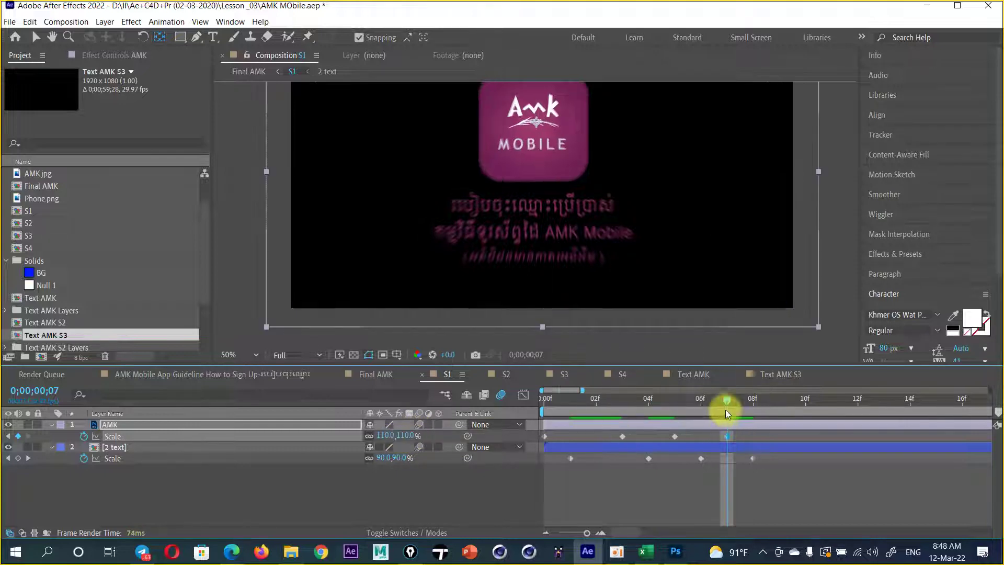
# - Review the bounce and change the frame-7 logo Scale to 100%
pyautogui.moveTo(713, 400); pyautogui.dragTo(622, 413)
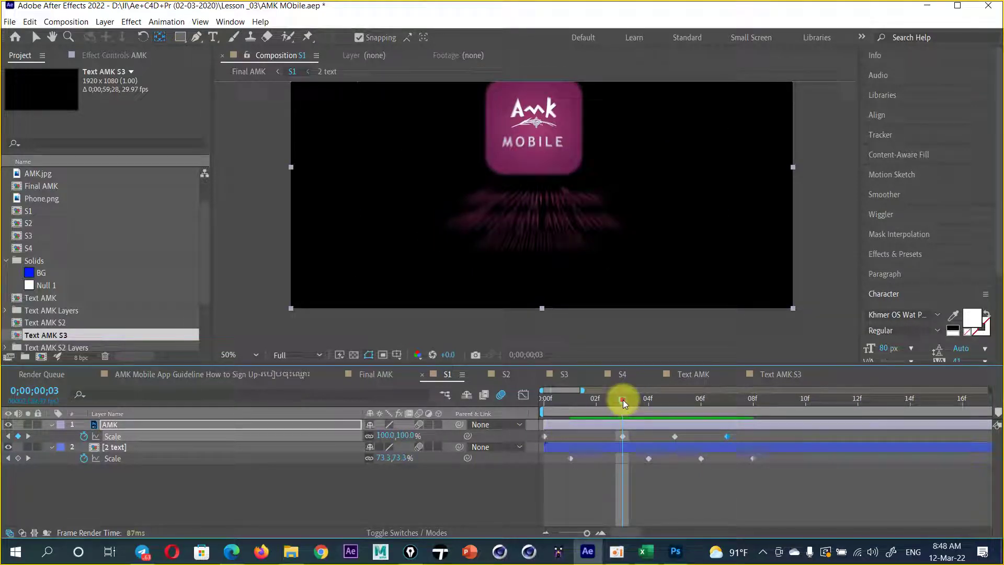
pyautogui.moveTo(625, 401); pyautogui.dragTo(702, 396)
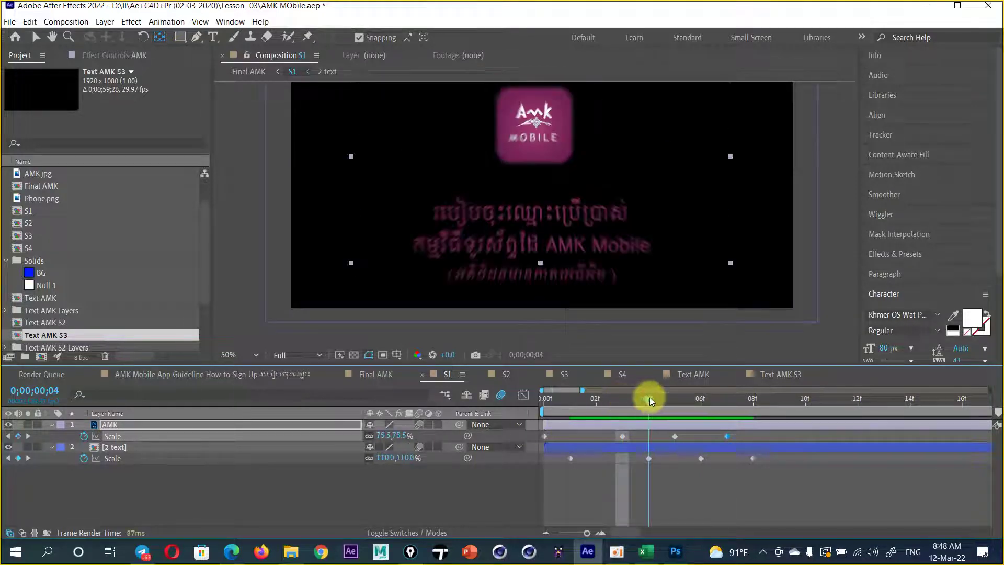
pyautogui.click(720, 397)
pyautogui.click(408, 435)
pyautogui.write('1')
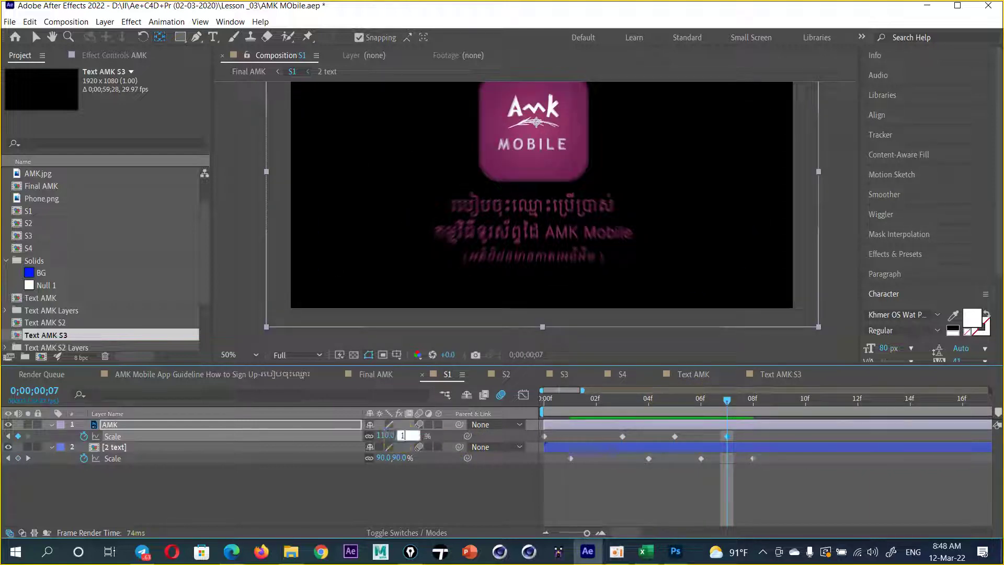
pyautogui.write('00')
pyautogui.press('Return')
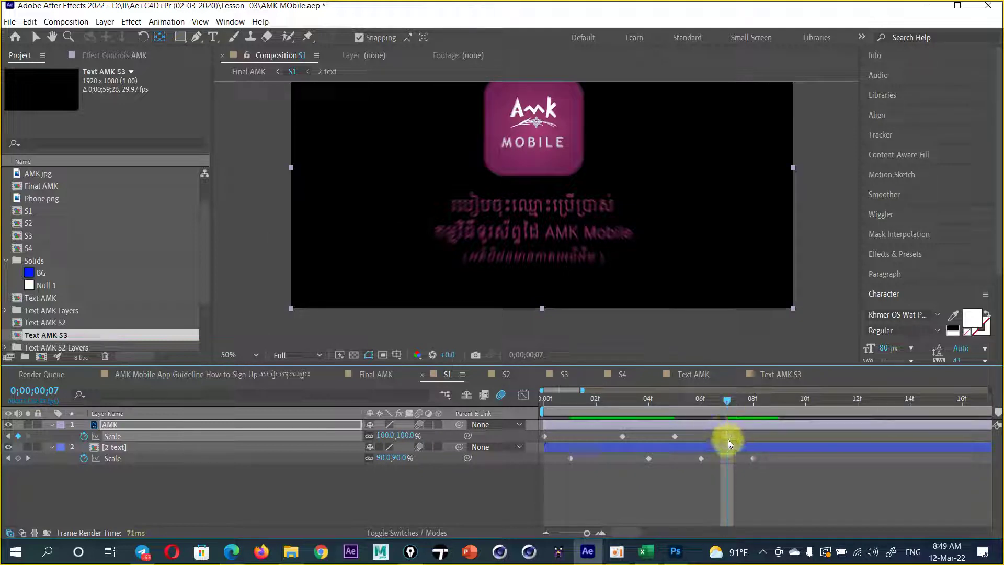
# - Add logo Scale keys of 90% at frame 9 and 100% at frame 11
pyautogui.moveTo(726, 398); pyautogui.dragTo(767, 398)
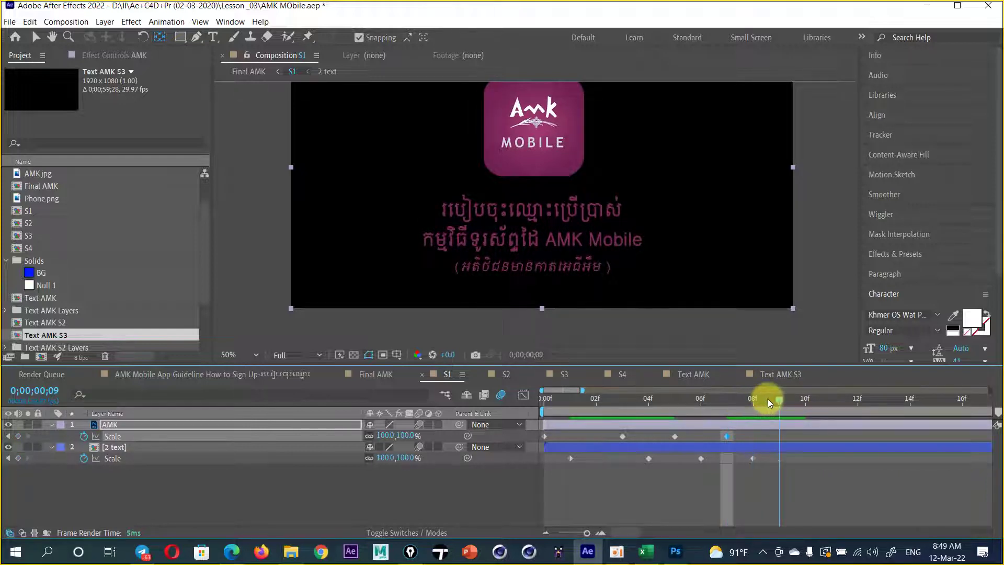
pyautogui.click(410, 435)
pyautogui.write('0')
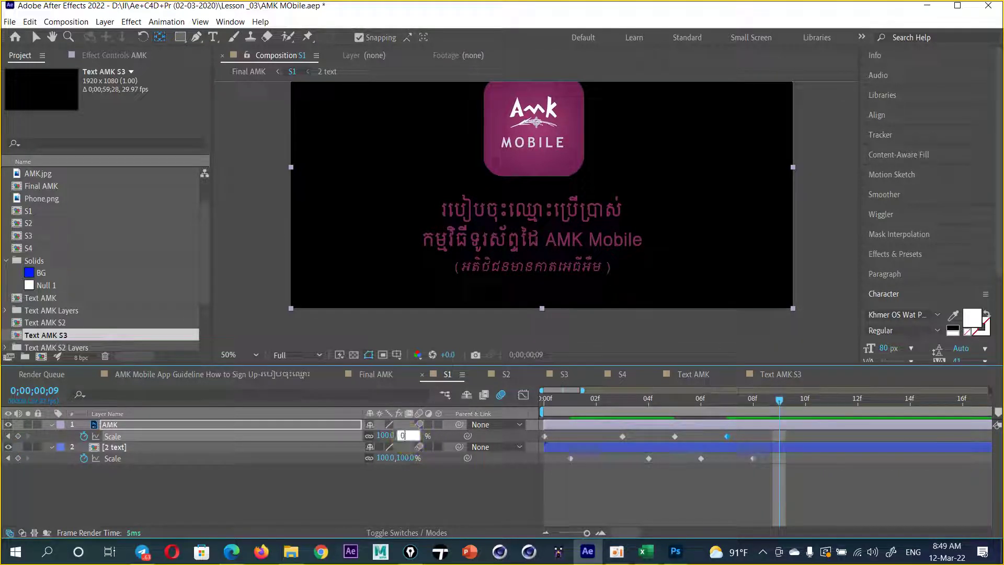
pyautogui.press('Return')
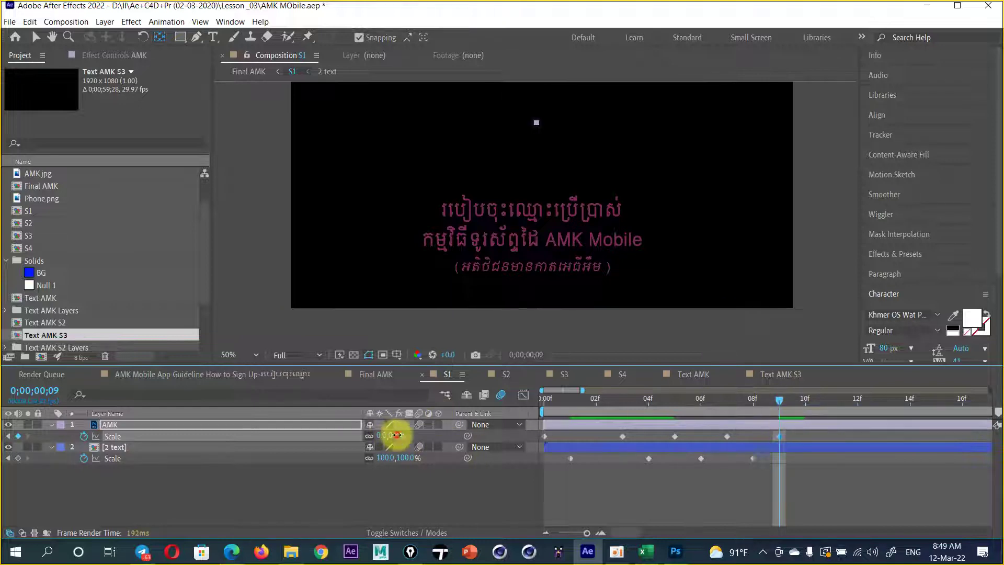
pyautogui.click(398, 434)
pyautogui.write('90')
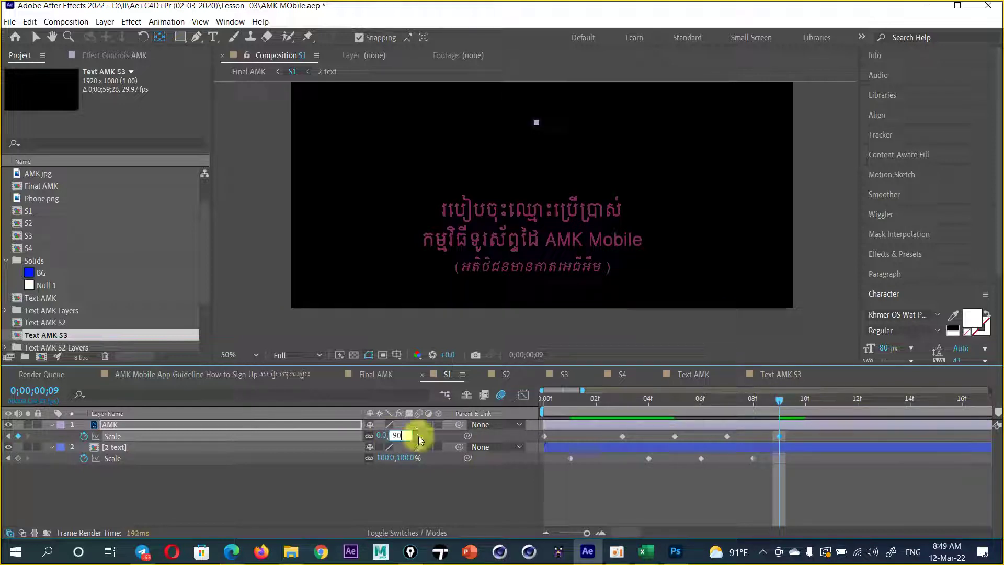
pyautogui.press('Return')
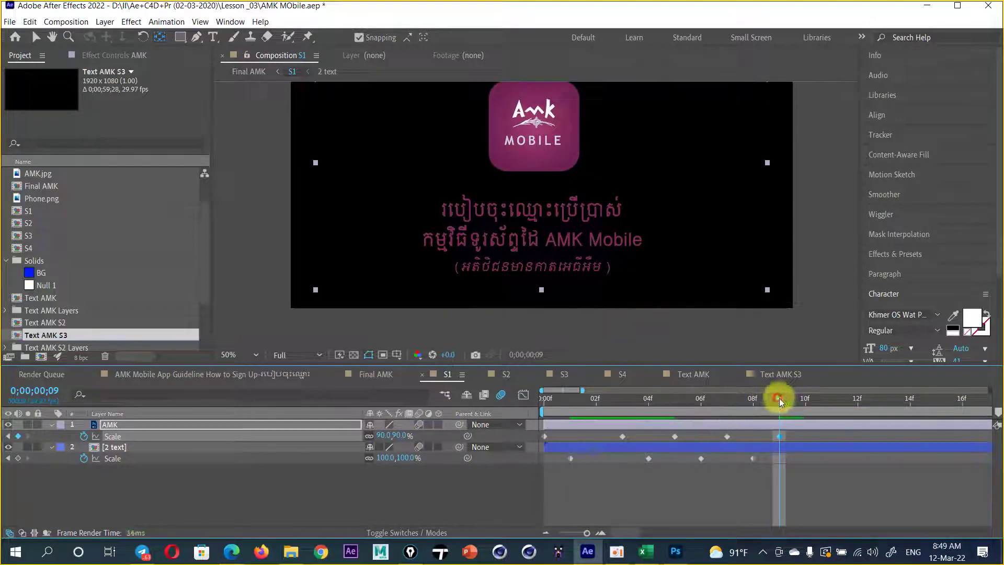
pyautogui.moveTo(779, 397); pyautogui.dragTo(823, 398)
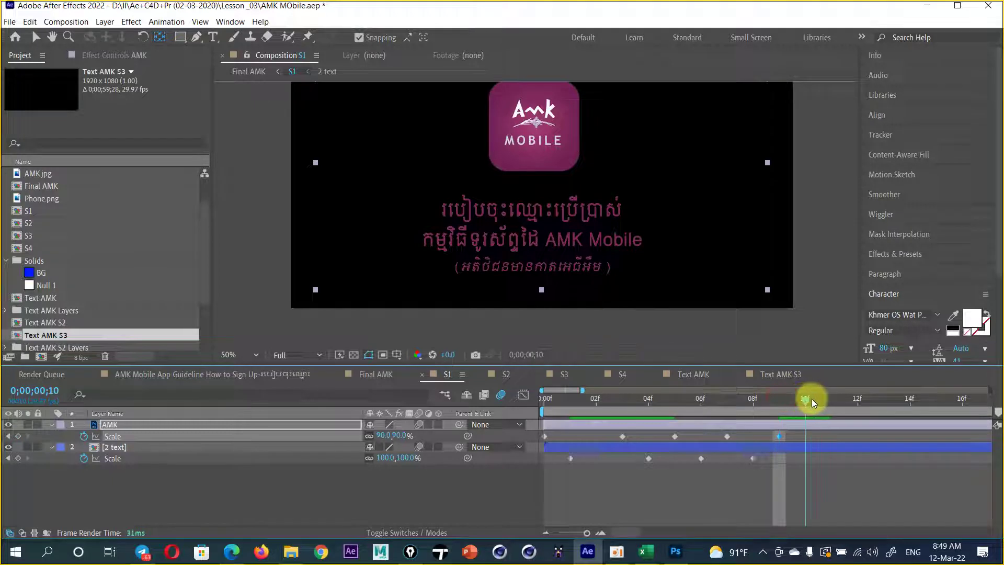
pyautogui.click(405, 435)
pyautogui.write('00')
pyautogui.press('Return')
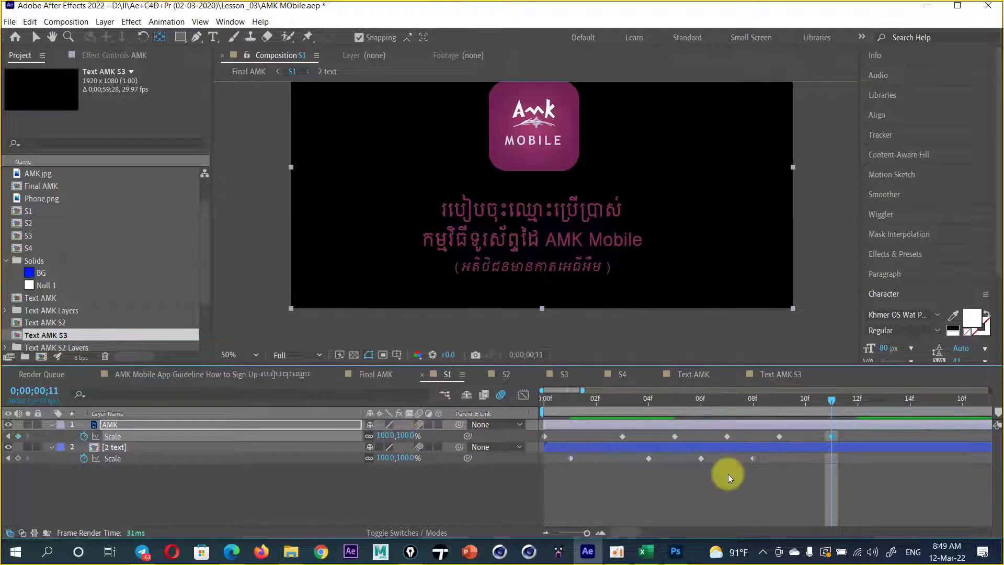
# - Lower the frame-9 logo Scale to 60% and play back the bounce
pyautogui.moveTo(832, 398)
pyautogui.mouseDown()
pyautogui.moveTo(686, 422)
pyautogui.moveTo(820, 425)
pyautogui.moveTo(779, 429)
pyautogui.mouseUp()
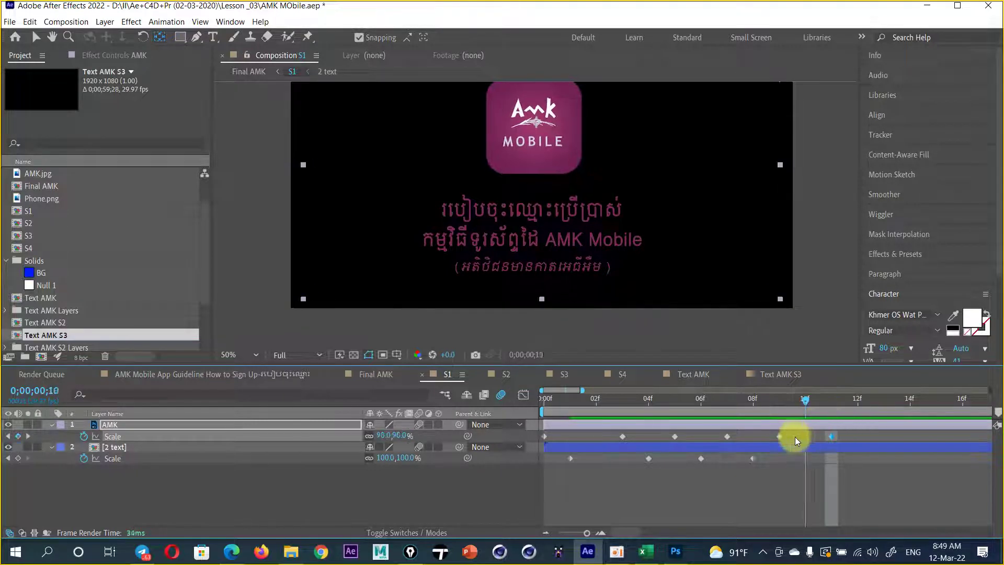
pyautogui.moveTo(779, 429); pyautogui.dragTo(782, 439)
pyautogui.click(400, 435)
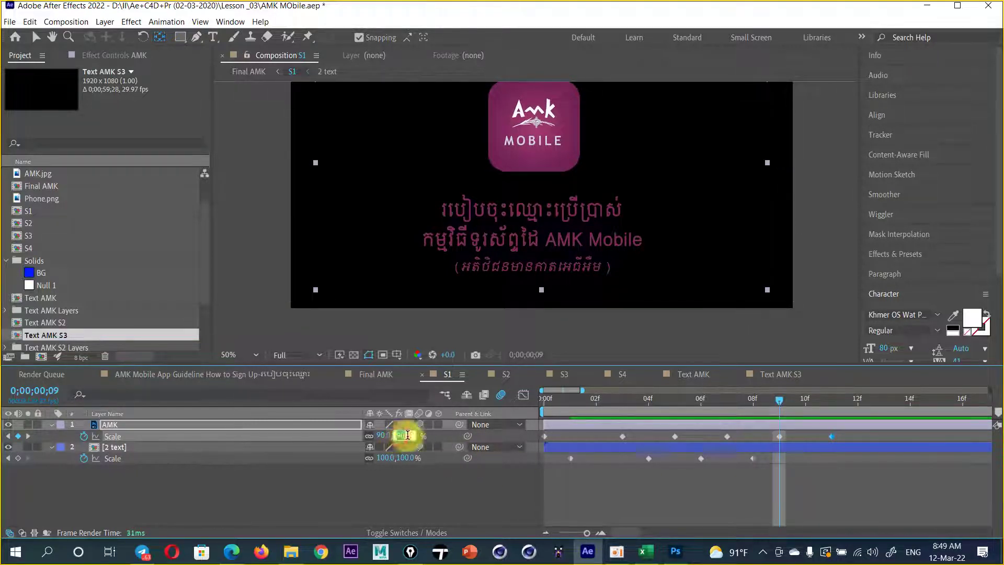
pyautogui.write('60')
pyautogui.press('Return')
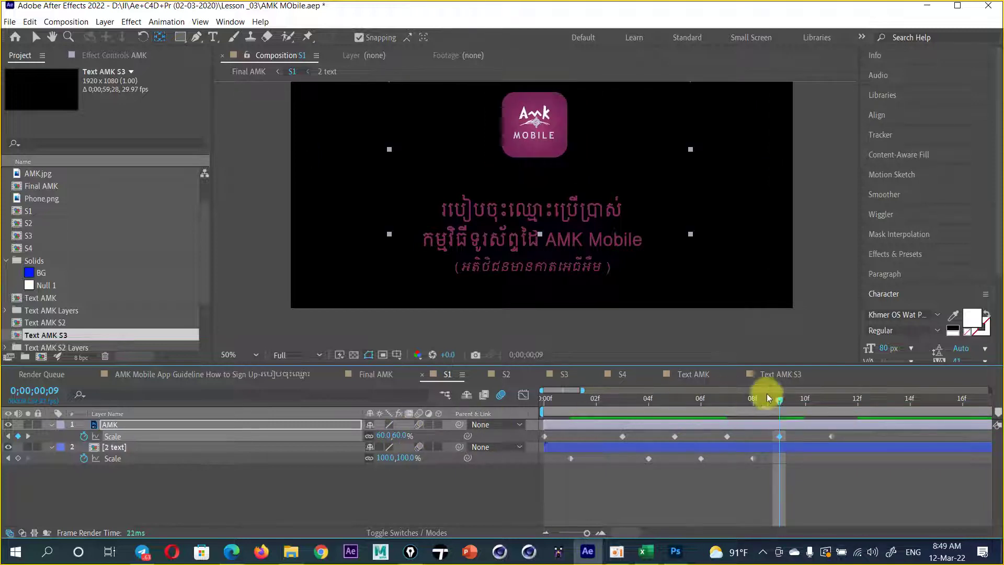
pyautogui.moveTo(778, 400)
pyautogui.mouseDown()
pyautogui.moveTo(708, 405)
pyautogui.moveTo(798, 403)
pyautogui.moveTo(528, 432)
pyautogui.moveTo(811, 400)
pyautogui.moveTo(544, 439)
pyautogui.mouseUp()
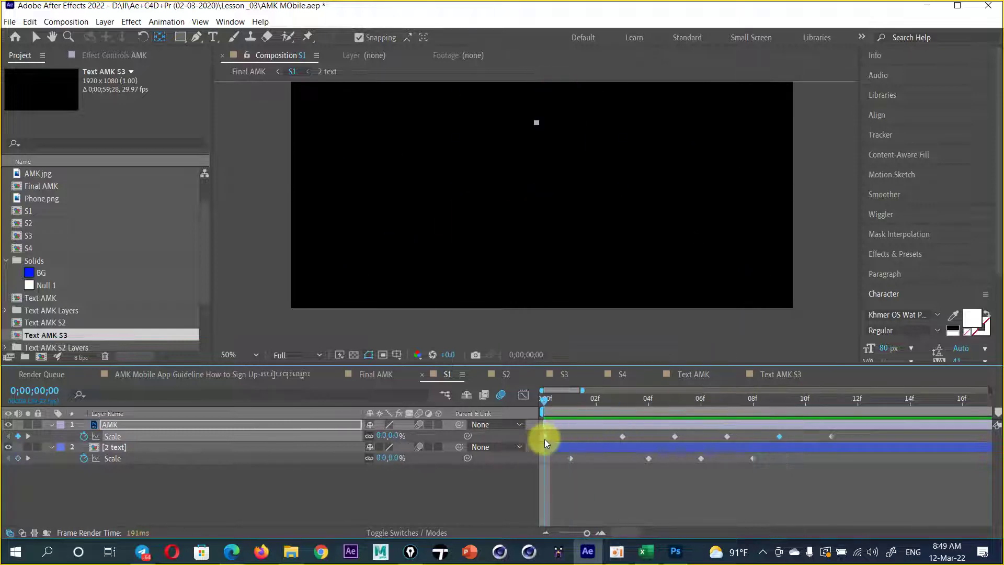
pyautogui.press('space')
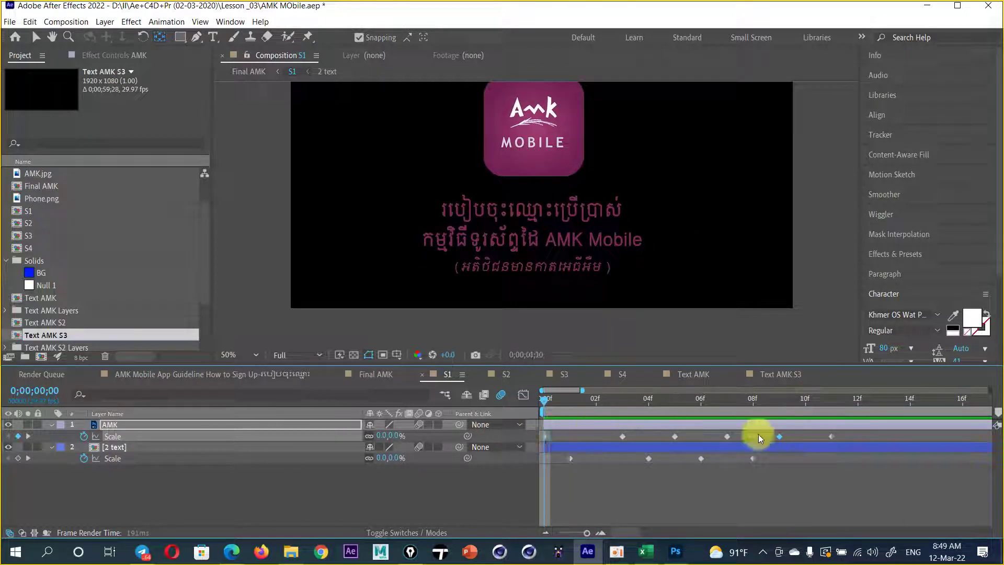
pyautogui.click(860, 400)
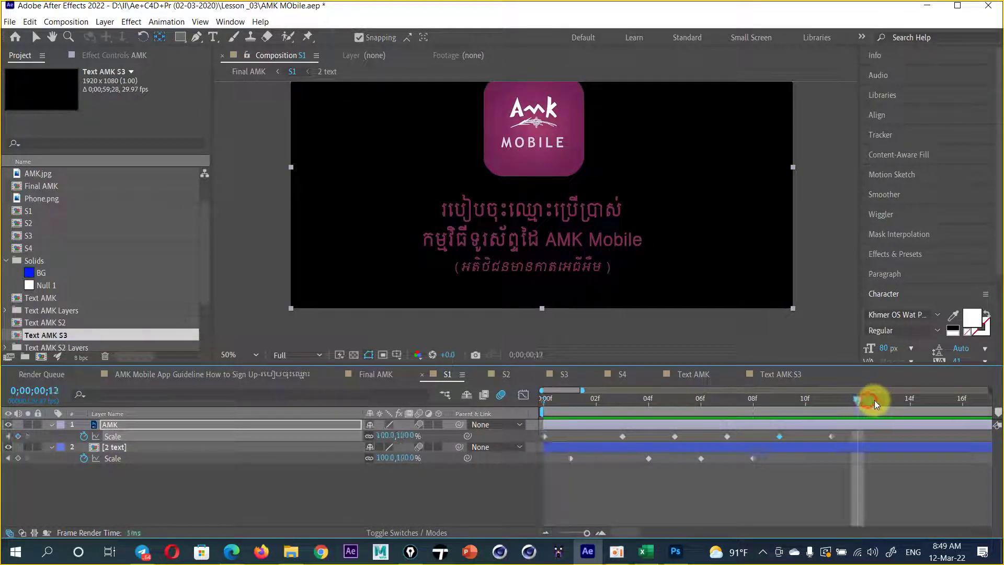
pyautogui.click(874, 400)
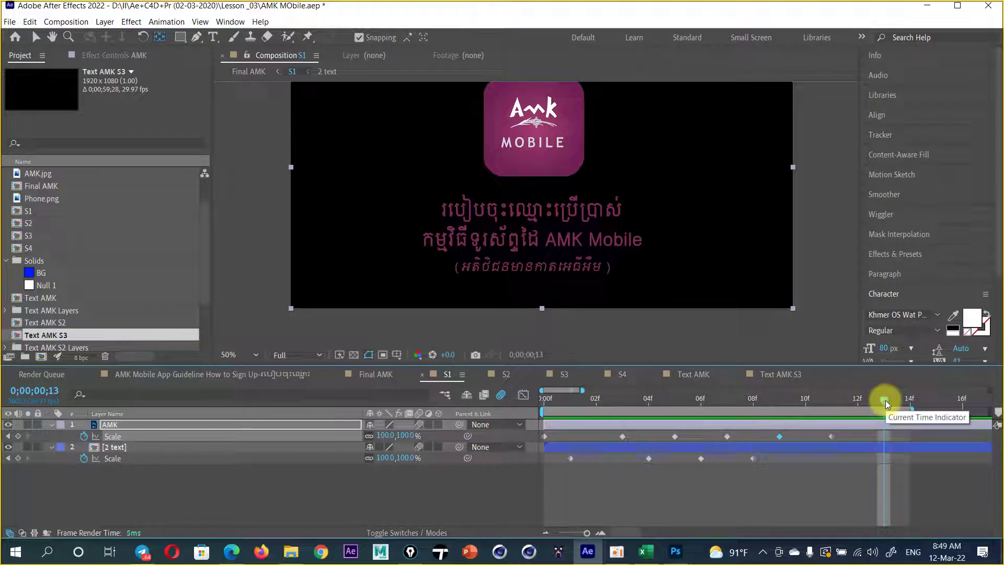
pyautogui.press('space')
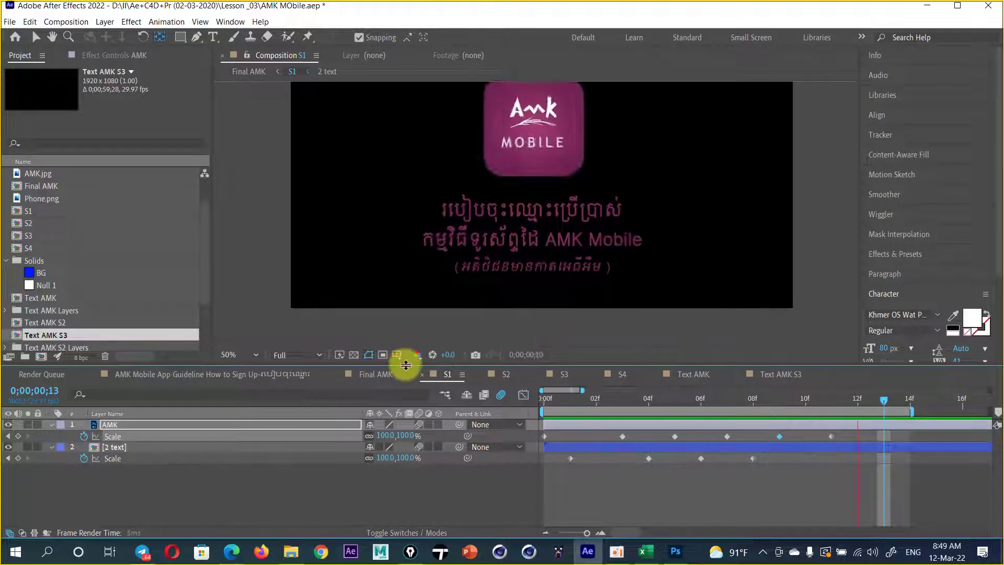
# - Enlarge the timeline, extend the work area over the whole animation, and enable motion blur
pyautogui.moveTo(402, 365); pyautogui.dragTo(387, 413)
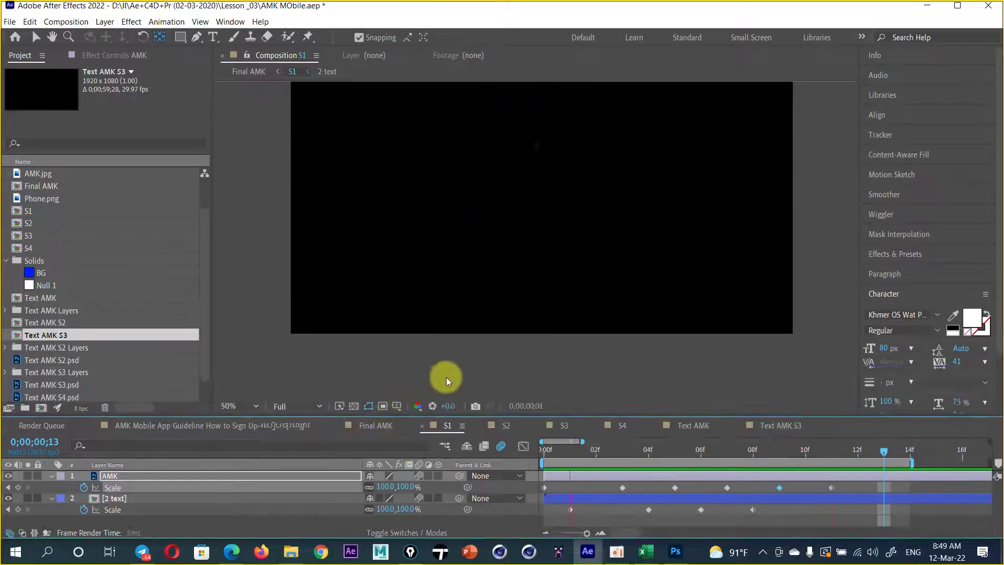
pyautogui.moveTo(763, 415); pyautogui.dragTo(767, 403)
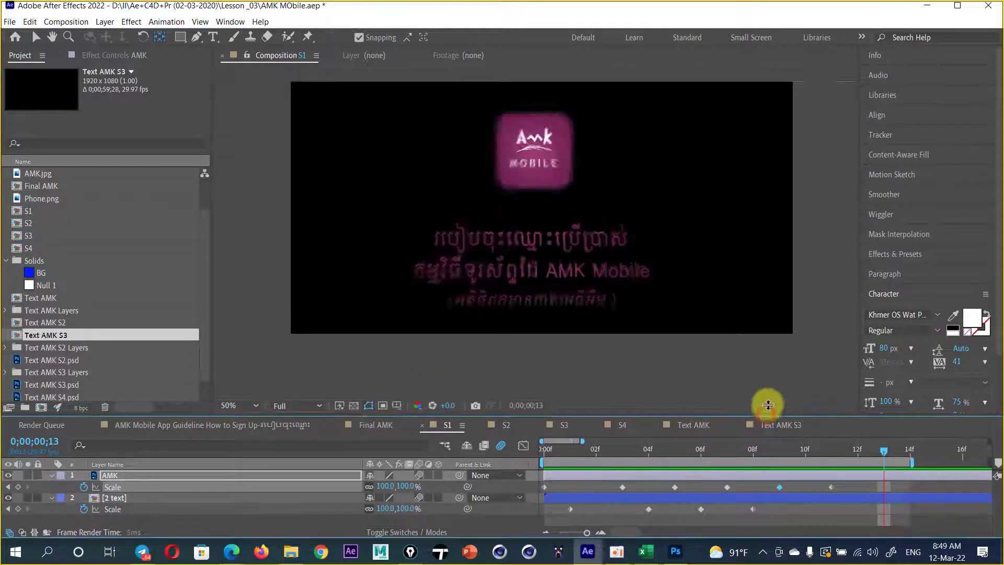
pyautogui.press('-')
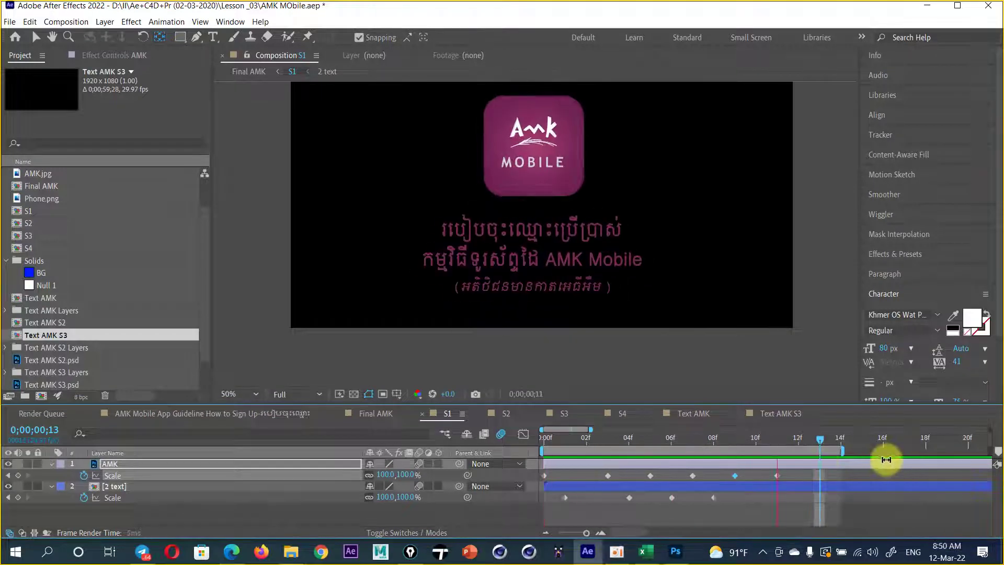
pyautogui.moveTo(910, 450); pyautogui.dragTo(969, 450)
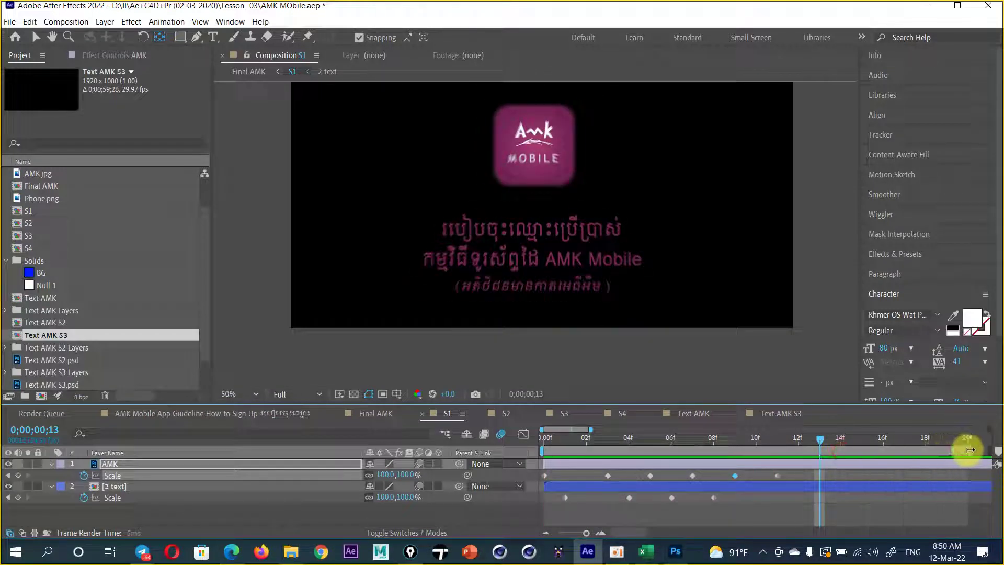
pyautogui.click(636, 442)
pyautogui.press('space')
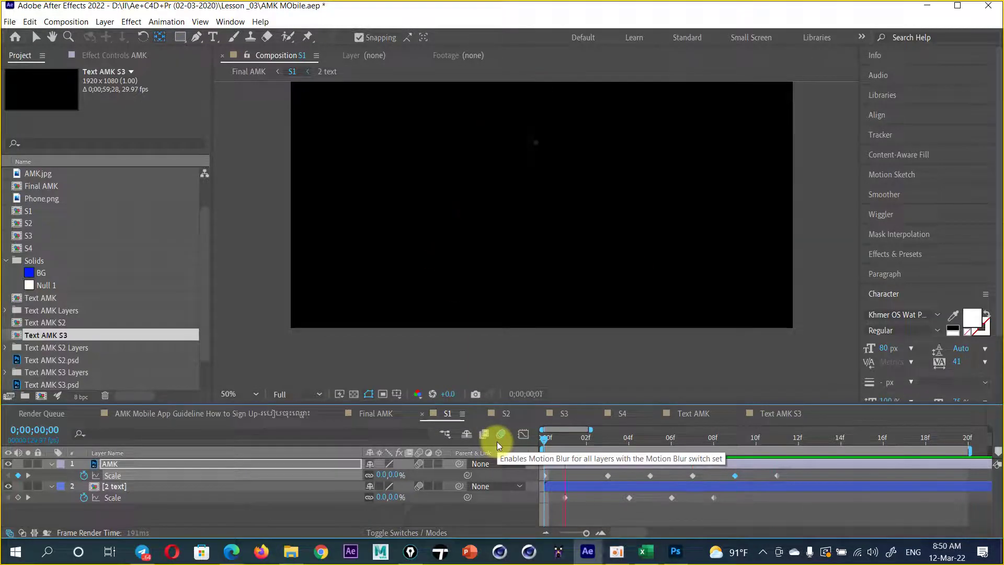
pyautogui.click(497, 442)
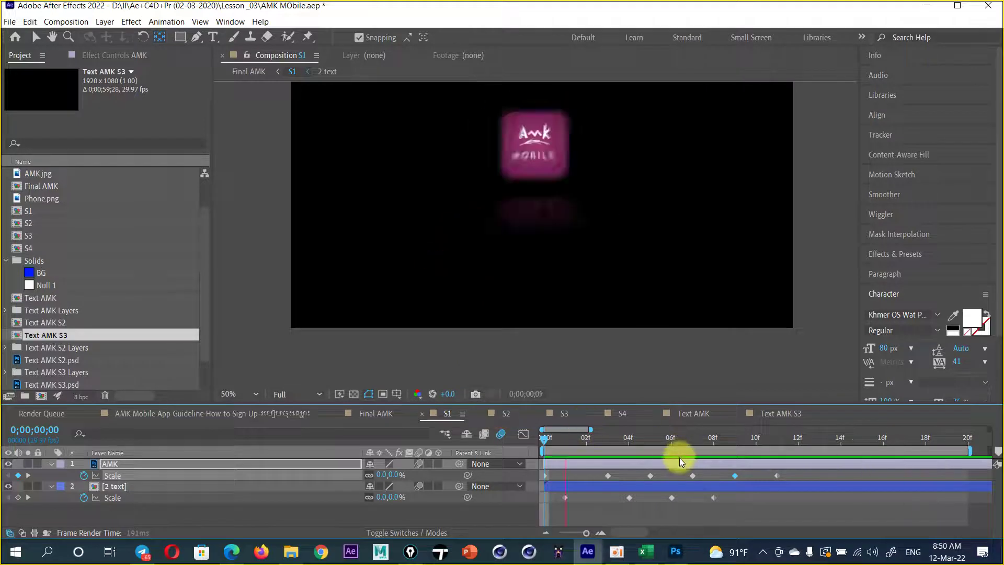
pyautogui.click(718, 487)
pyautogui.moveTo(784, 476); pyautogui.dragTo(524, 482)
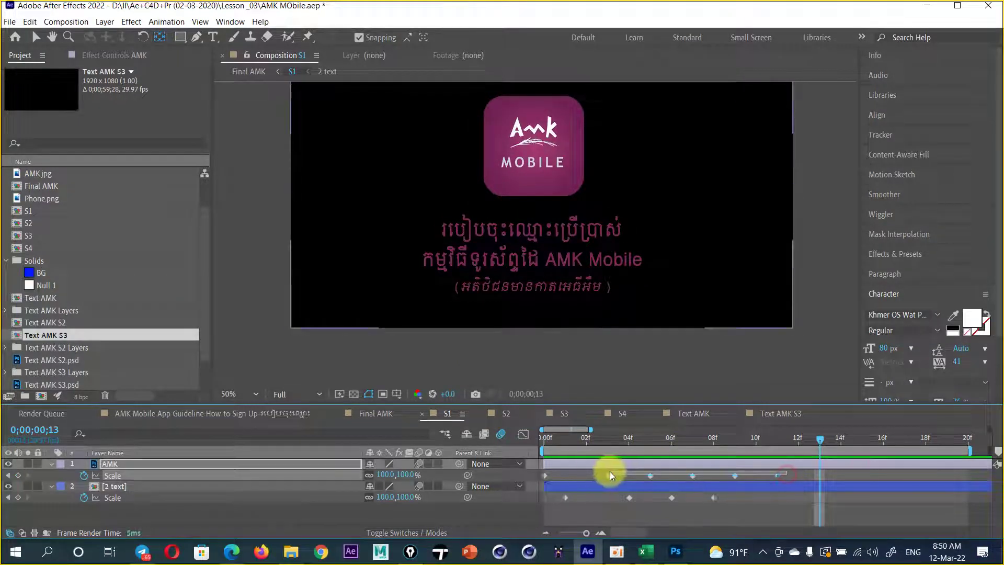
# - Replace the logo's old Scale keyframes with 0% at frame 0 and 110% at frame 2
pyautogui.press('Delete')
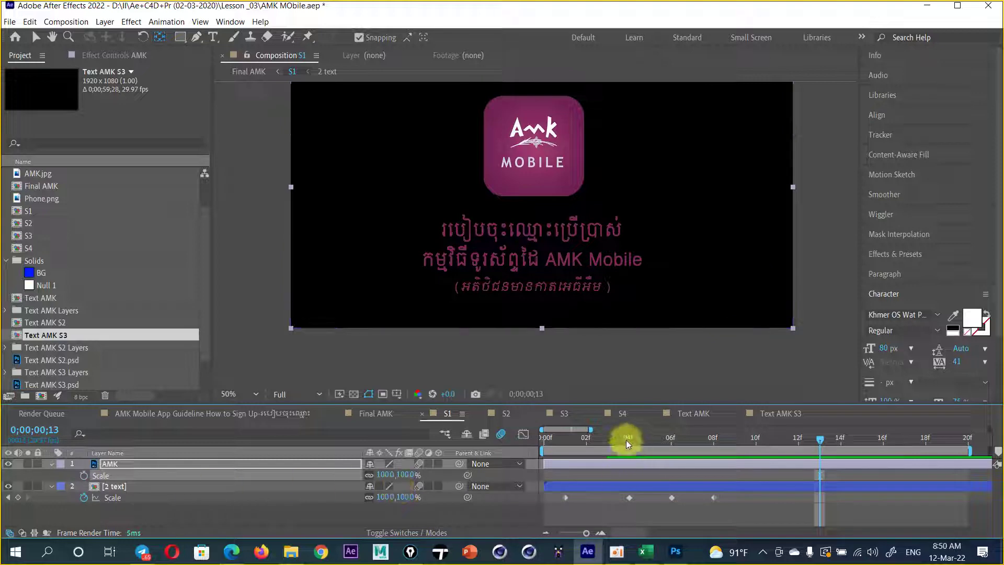
pyautogui.moveTo(627, 442); pyautogui.dragTo(617, 442)
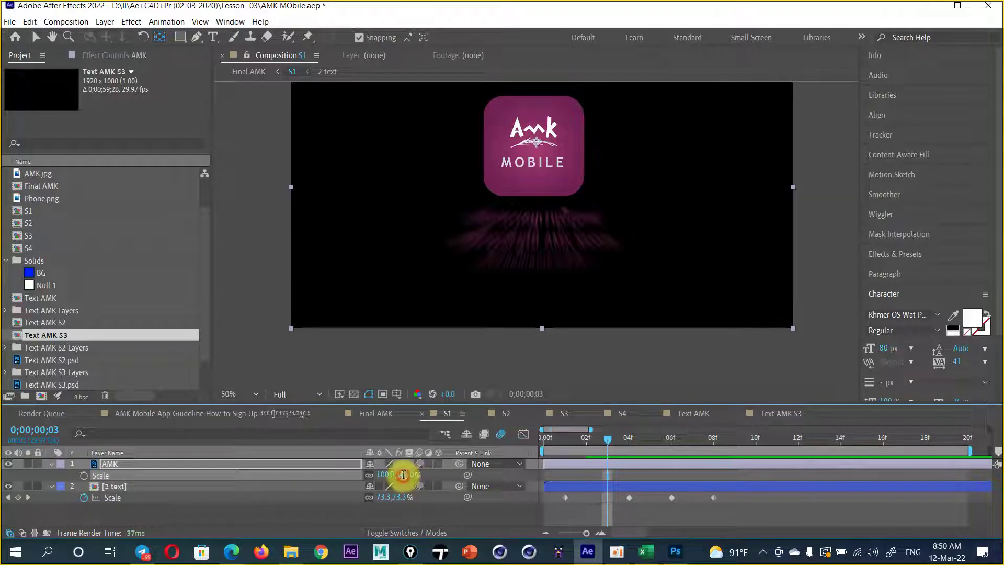
pyautogui.write('110')
pyautogui.press('Return')
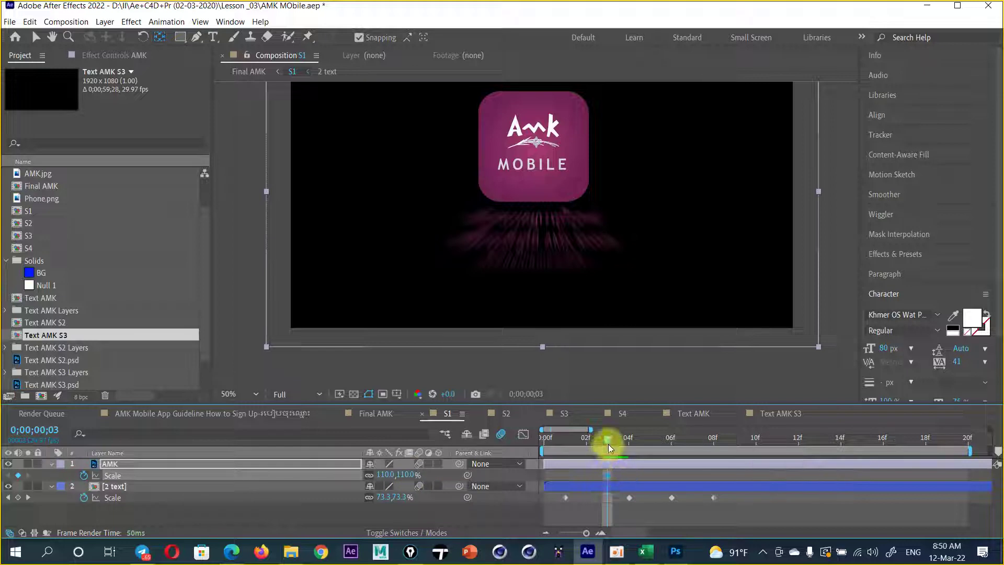
pyautogui.moveTo(607, 444); pyautogui.dragTo(489, 450)
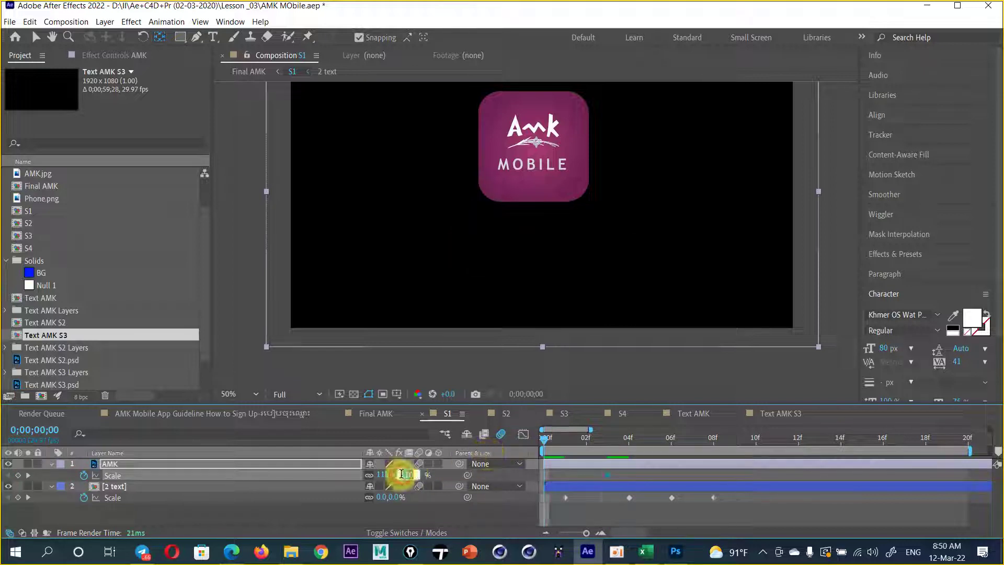
pyautogui.write('0')
pyautogui.press('Return')
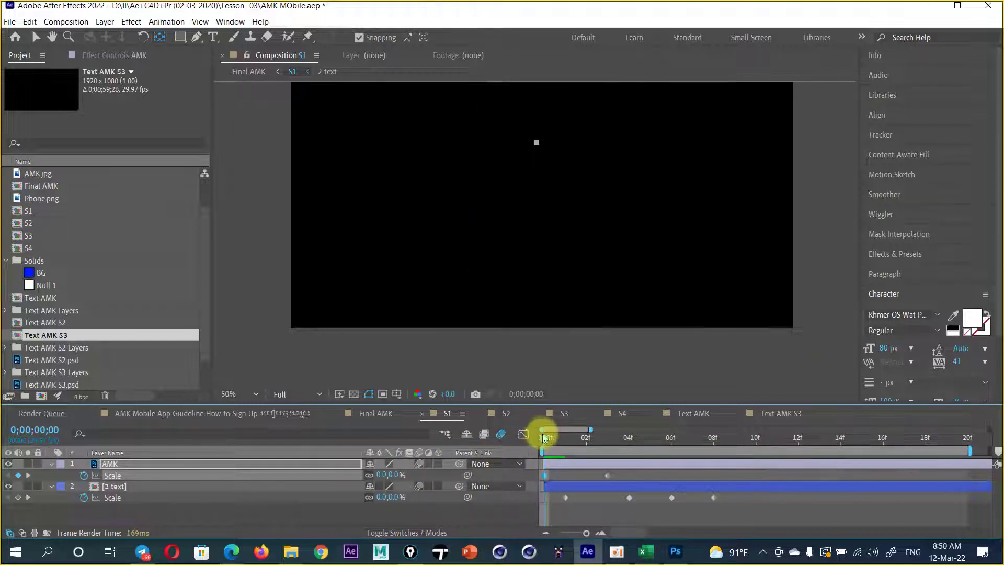
pyautogui.moveTo(556, 440); pyautogui.dragTo(588, 434)
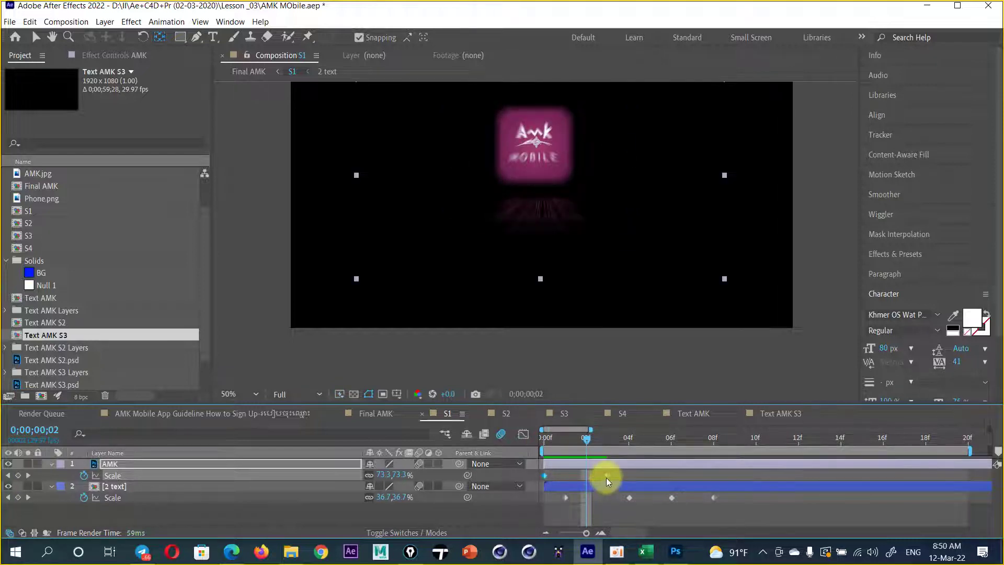
pyautogui.moveTo(594, 433)
pyautogui.mouseDown()
pyautogui.moveTo(615, 481)
pyautogui.moveTo(587, 474)
pyautogui.mouseUp()
pyautogui.click(585, 437)
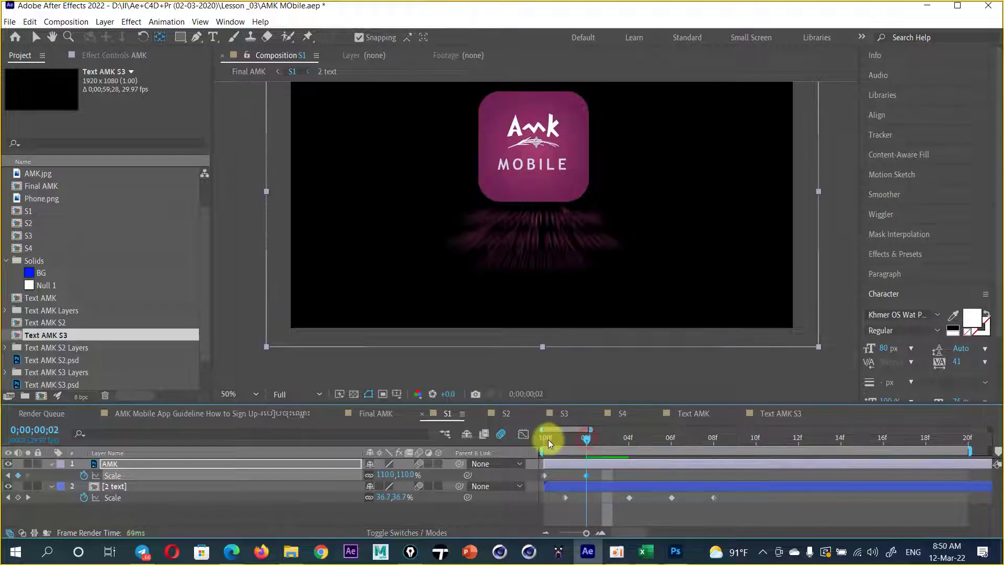
pyautogui.moveTo(548, 440); pyautogui.dragTo(651, 437)
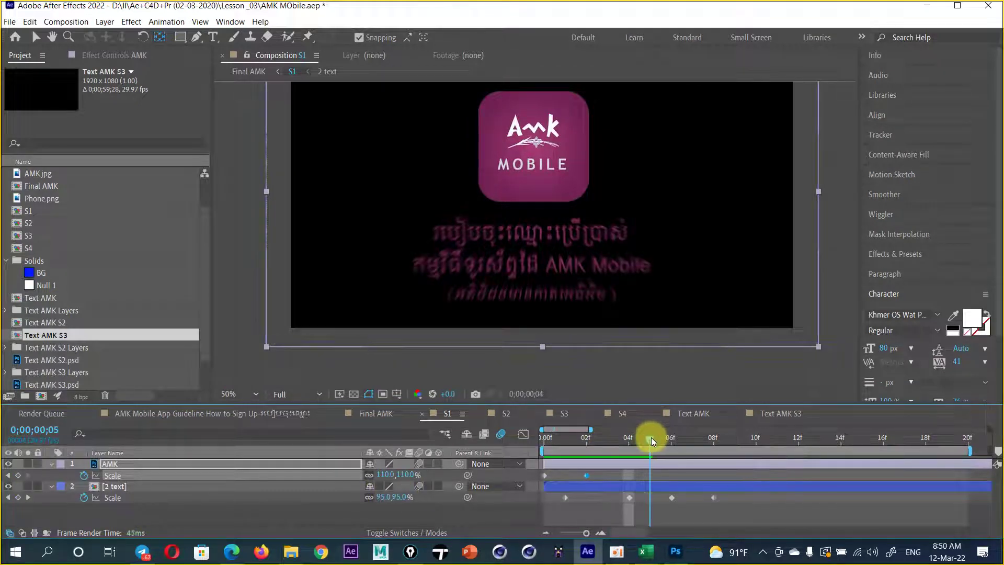
# - Key the logo's Scale at 70% on frame 5 and 100% on frame 8
pyautogui.click(403, 475)
pyautogui.write('70')
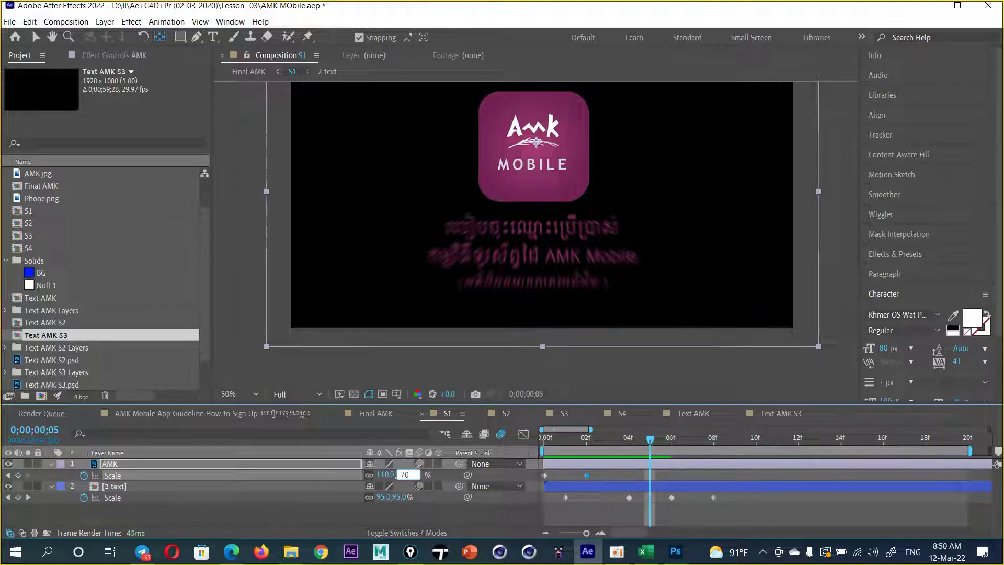
pyautogui.click(572, 476)
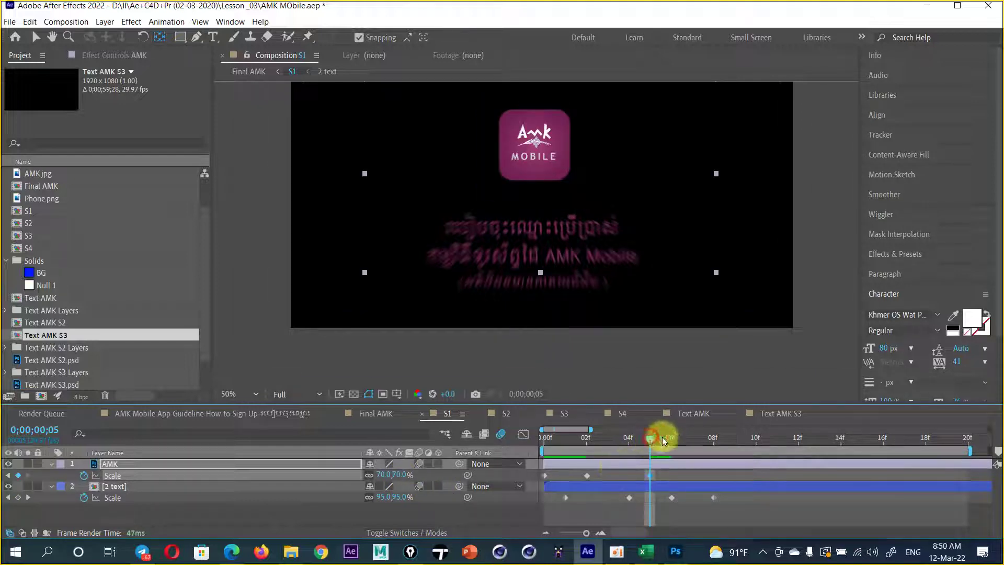
pyautogui.moveTo(663, 441); pyautogui.dragTo(713, 439)
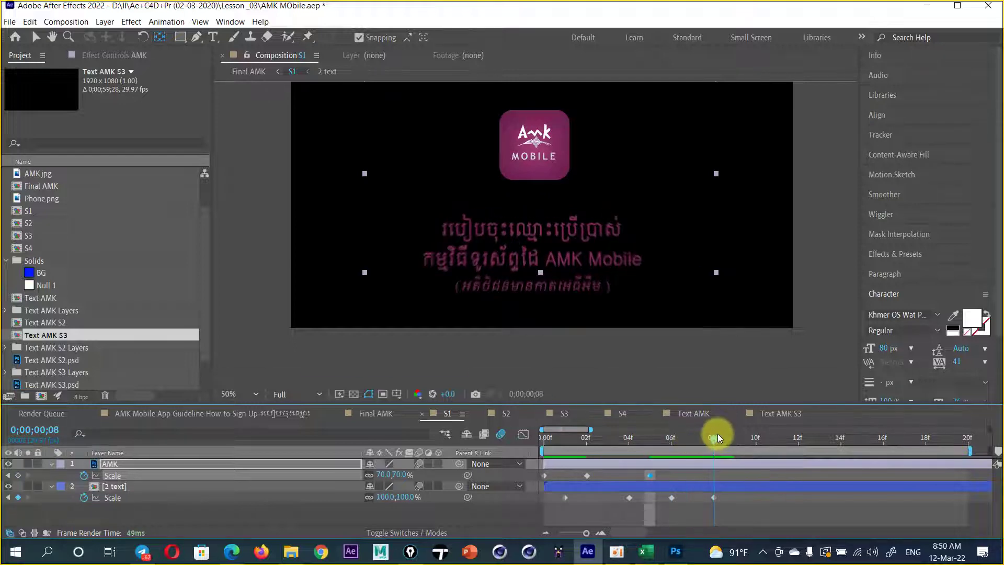
pyautogui.click(404, 474)
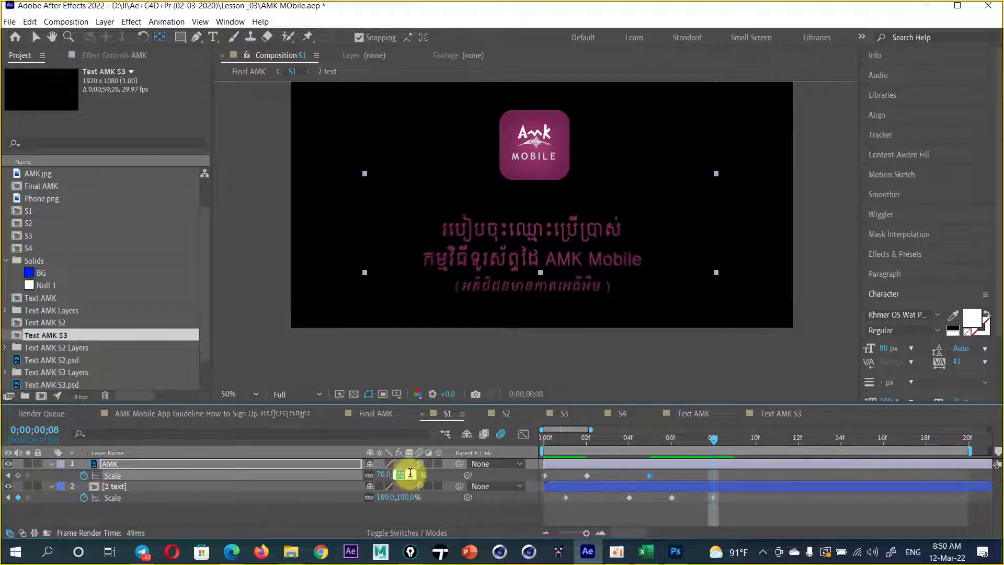
pyautogui.write('100')
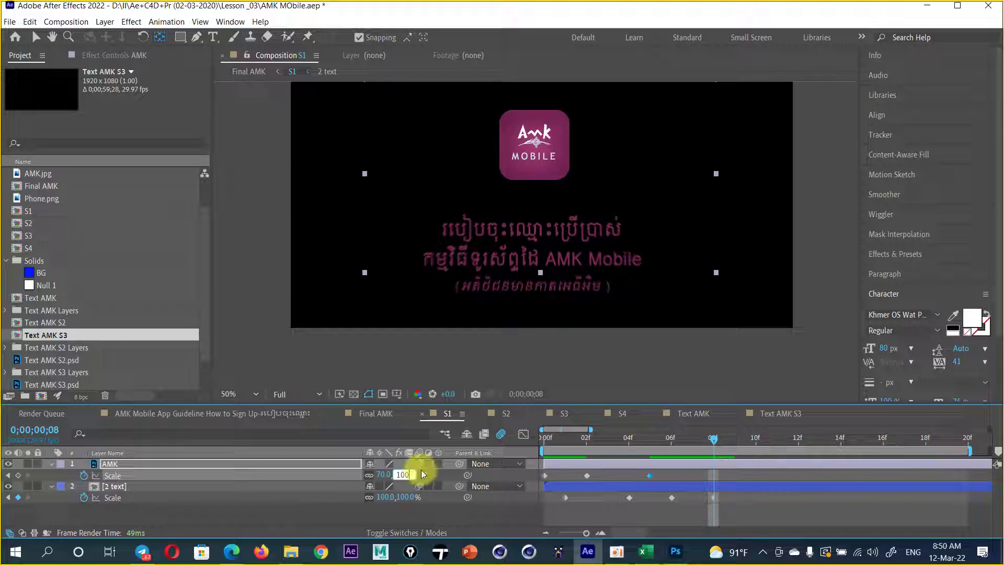
pyautogui.press('Return')
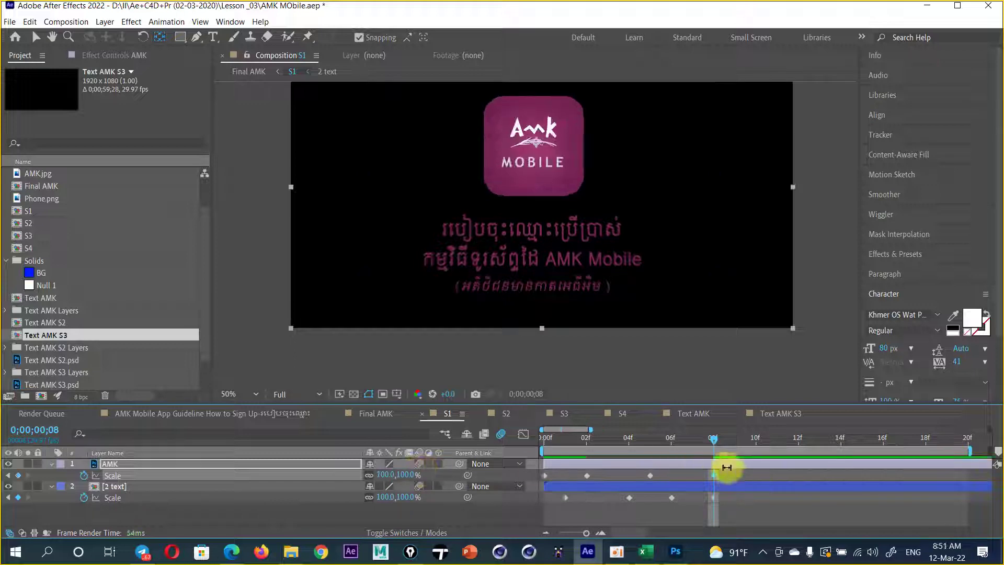
# - Move the final 100% Scale keyframe to frame 10 and the 70% keyframe to frame 6, then preview
pyautogui.moveTo(713, 439); pyautogui.dragTo(693, 440)
pyautogui.moveTo(589, 448); pyautogui.dragTo(707, 433)
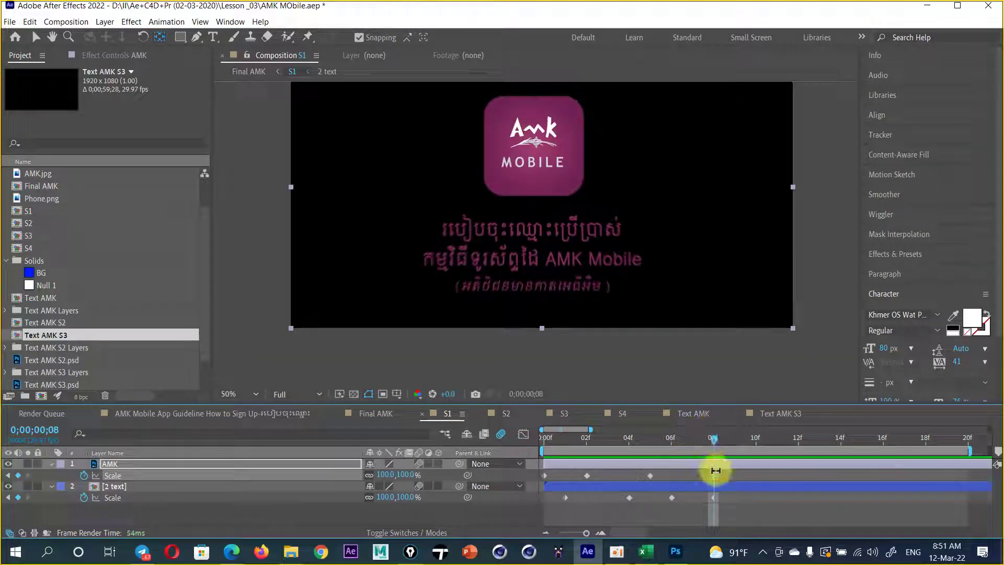
pyautogui.moveTo(714, 477); pyautogui.dragTo(756, 476)
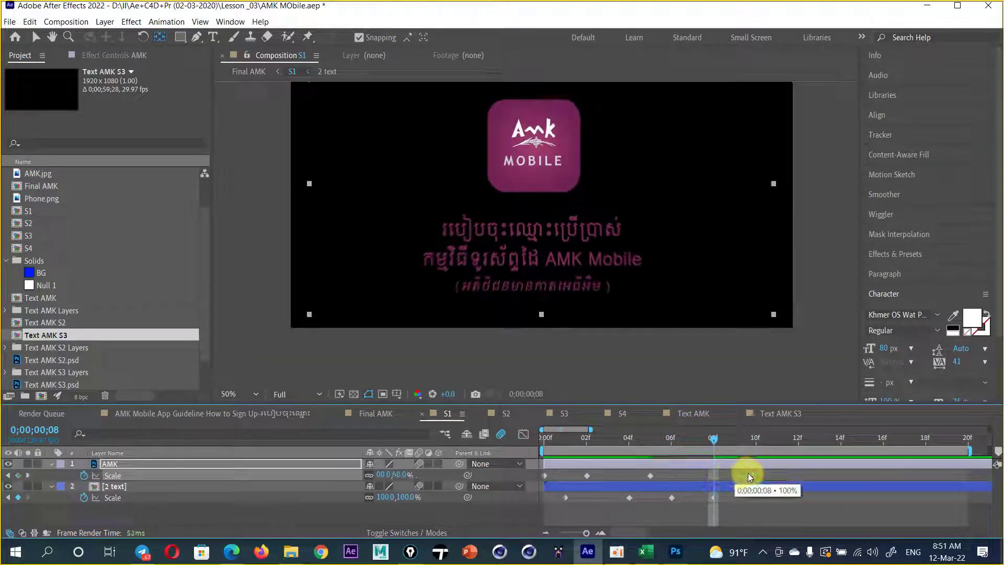
pyautogui.moveTo(709, 439)
pyautogui.mouseDown()
pyautogui.moveTo(540, 463)
pyautogui.moveTo(777, 448)
pyautogui.moveTo(553, 478)
pyautogui.moveTo(691, 466)
pyautogui.mouseUp()
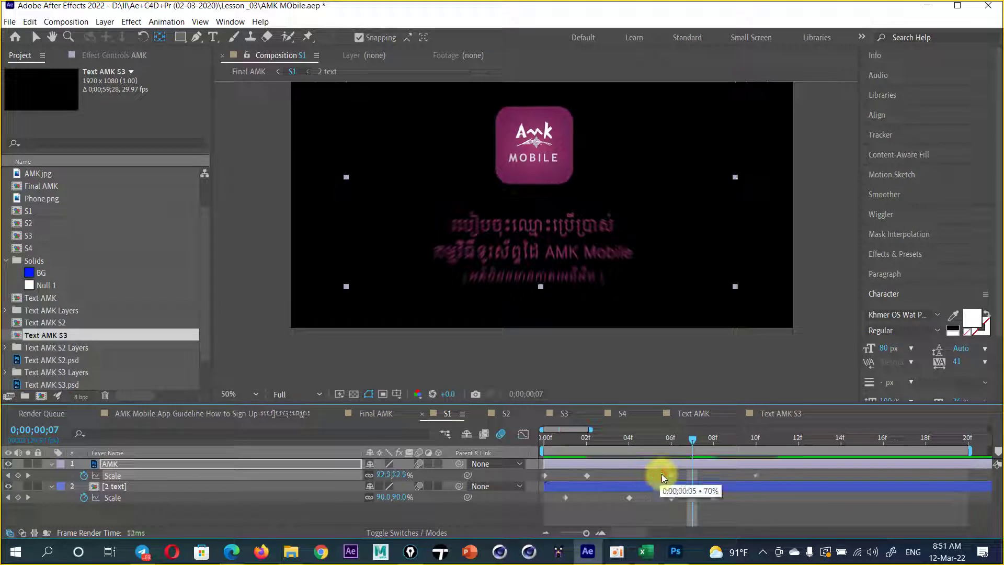
pyautogui.moveTo(654, 474); pyautogui.dragTo(672, 474)
pyautogui.moveTo(689, 439); pyautogui.dragTo(527, 445)
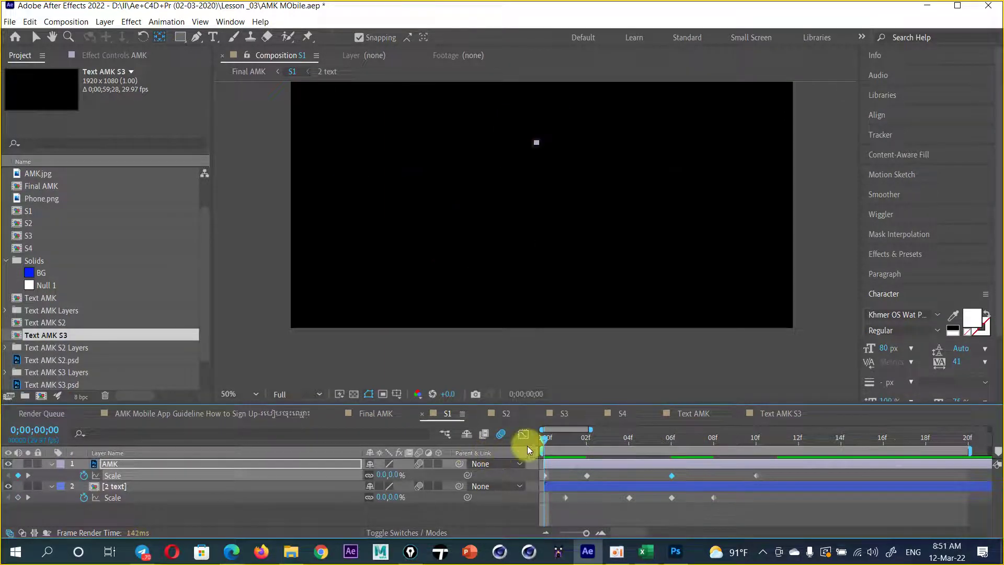
pyautogui.press('space')
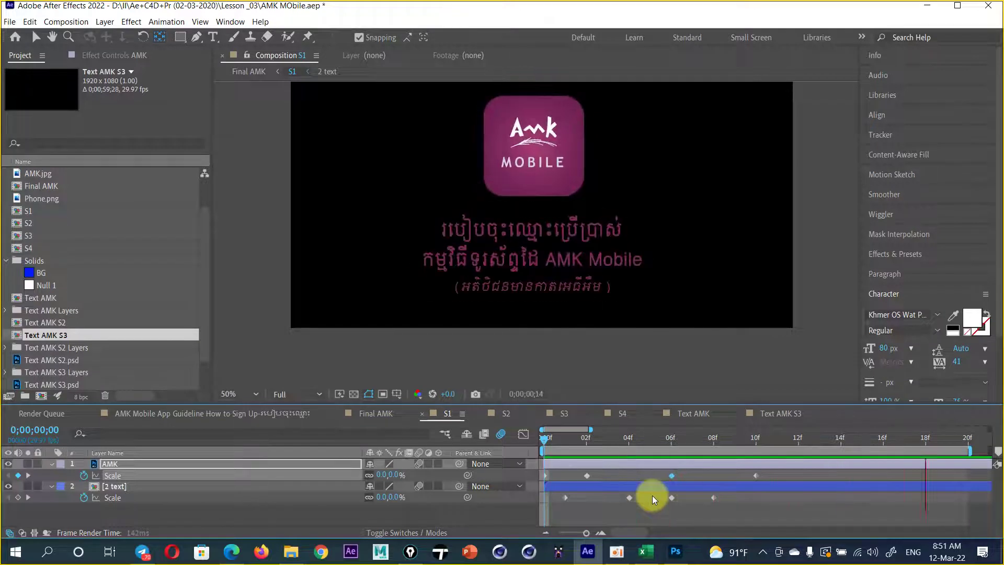
pyautogui.moveTo(571, 439); pyautogui.dragTo(620, 431)
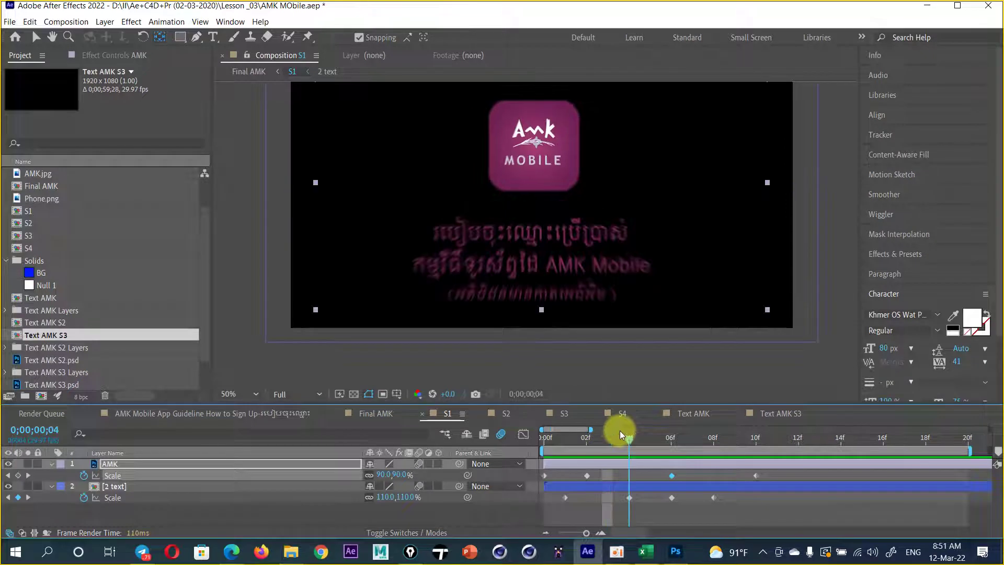
pyautogui.click(256, 414)
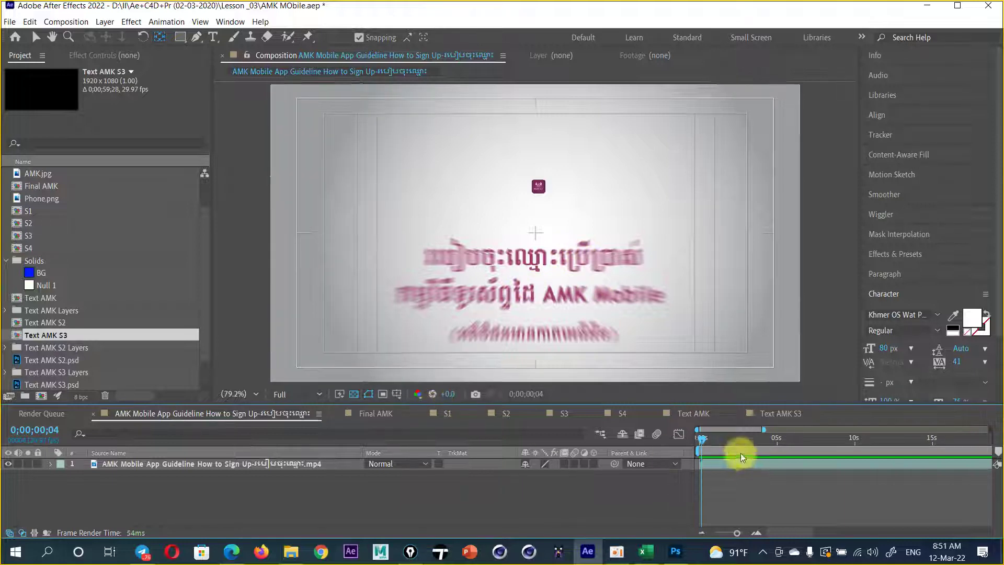
pyautogui.scroll(3, 740, 453)
pyautogui.scroll(2, 682, 526)
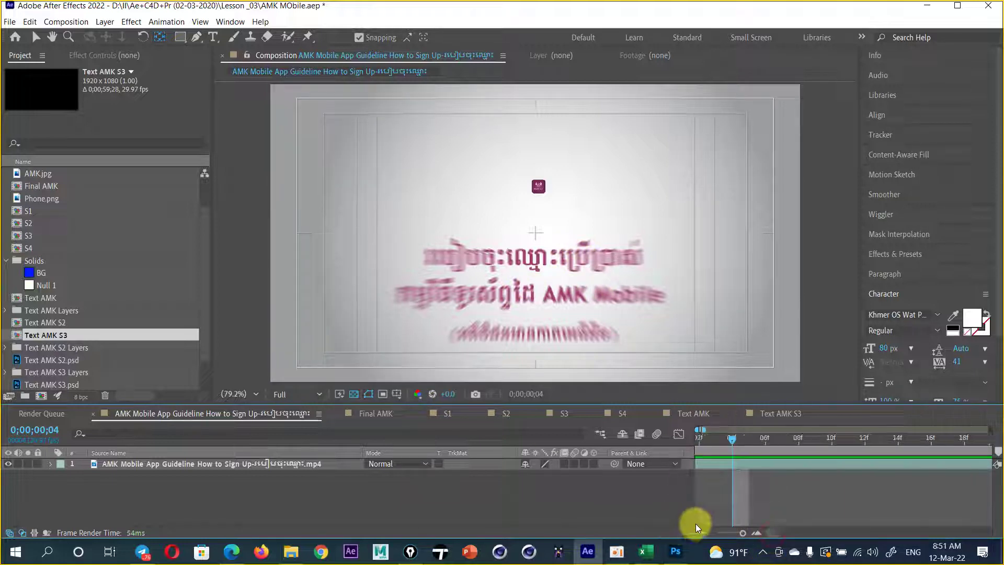
pyautogui.scroll(-2, 697, 519)
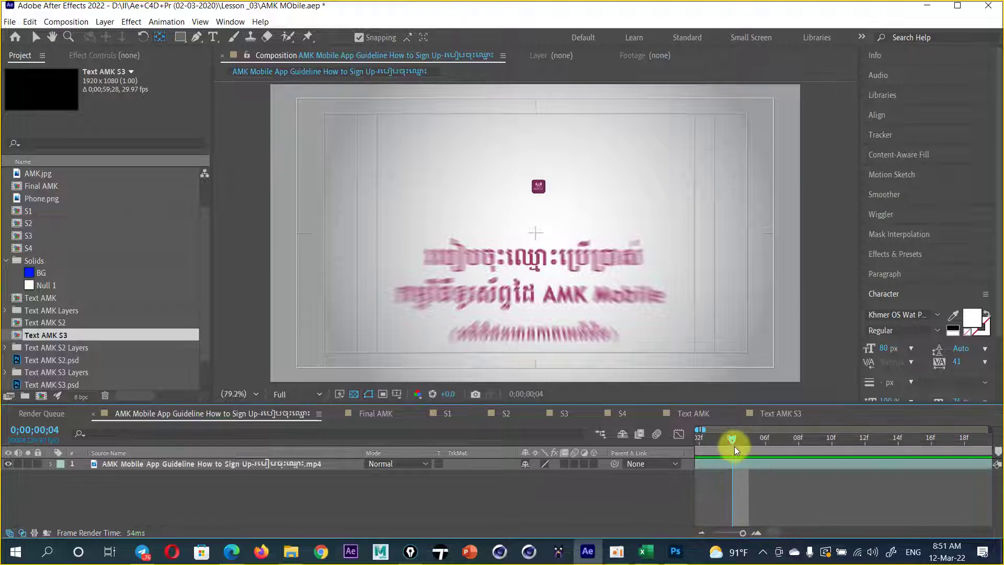
pyautogui.moveTo(728, 437); pyautogui.dragTo(796, 434)
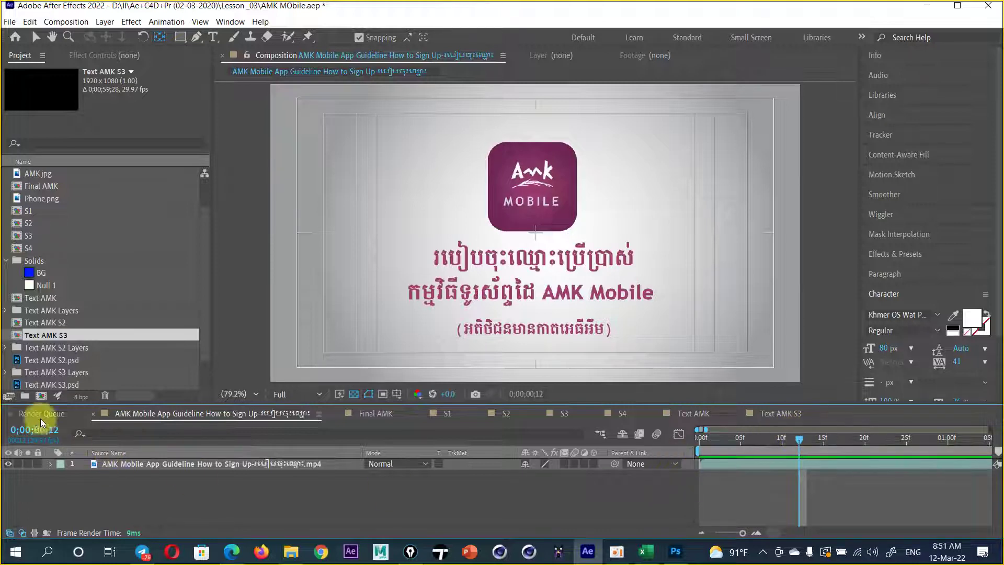
pyautogui.click(447, 413)
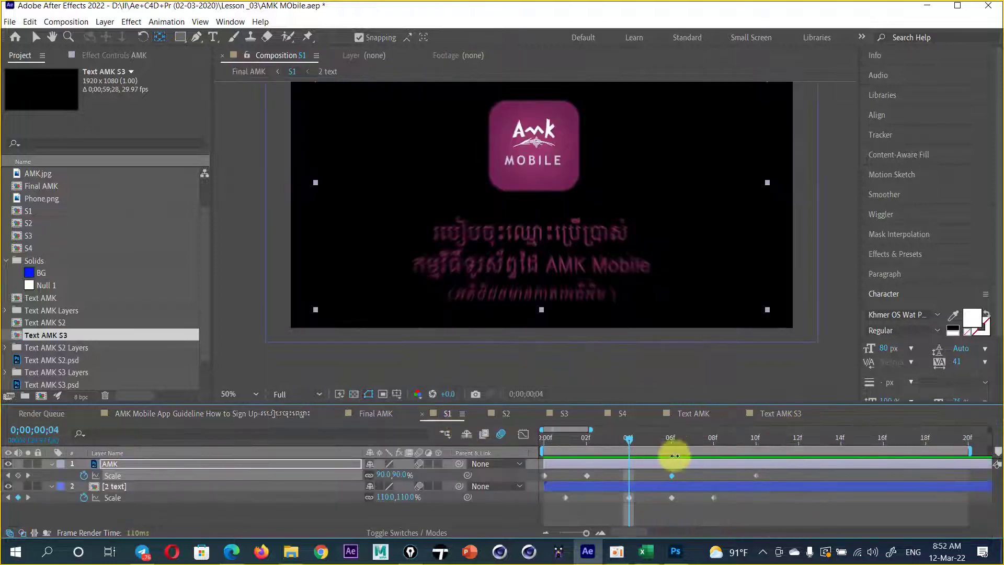
# - Shift the AMK logo's Scale keyframes to 04f, 08f and 12f
pyautogui.click(799, 438)
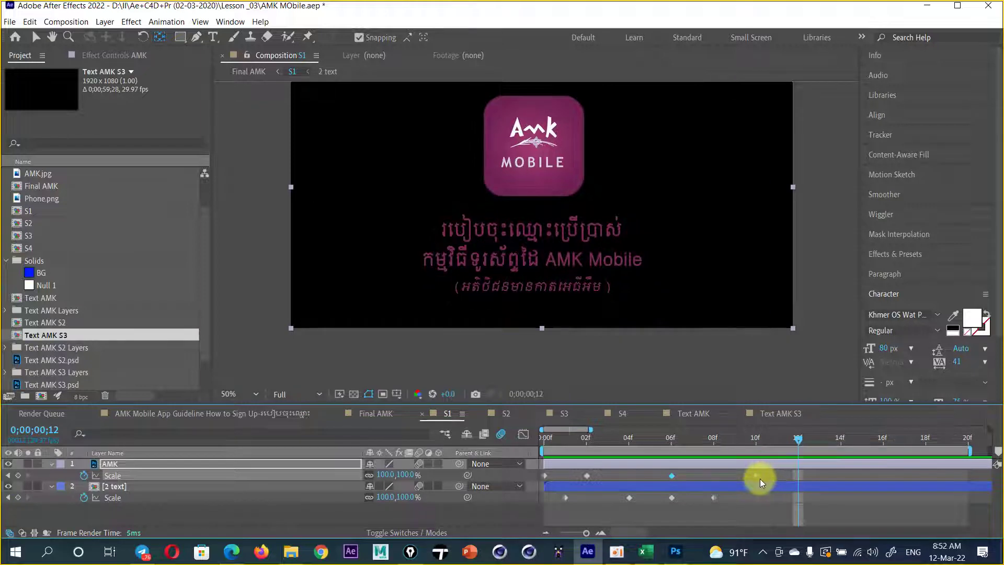
pyautogui.moveTo(756, 475); pyautogui.dragTo(798, 475)
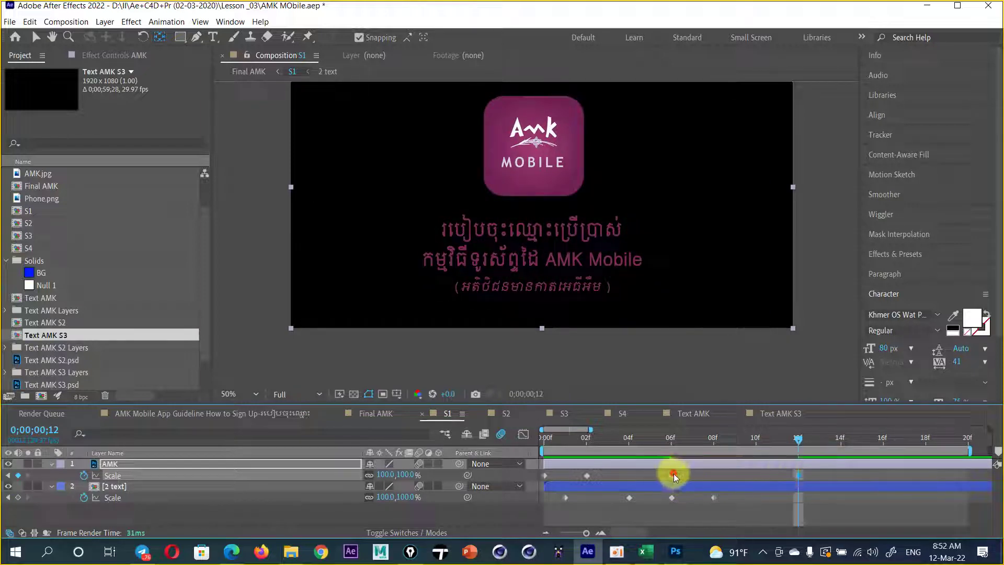
pyautogui.moveTo(672, 475); pyautogui.dragTo(711, 475)
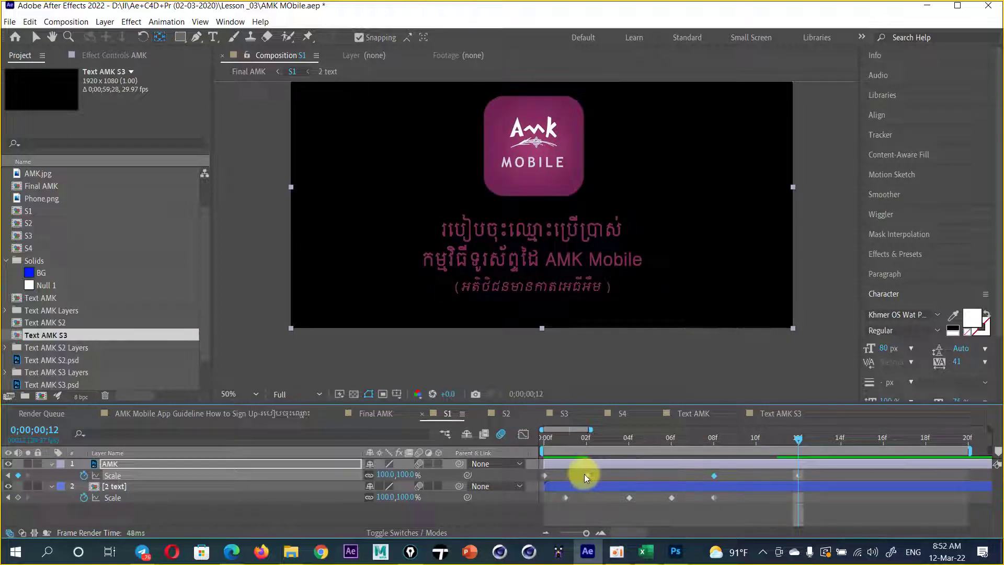
pyautogui.moveTo(585, 476); pyautogui.dragTo(627, 475)
# - Preview from the start, then select the text layer's three later Scale keyframes
pyautogui.click(545, 438)
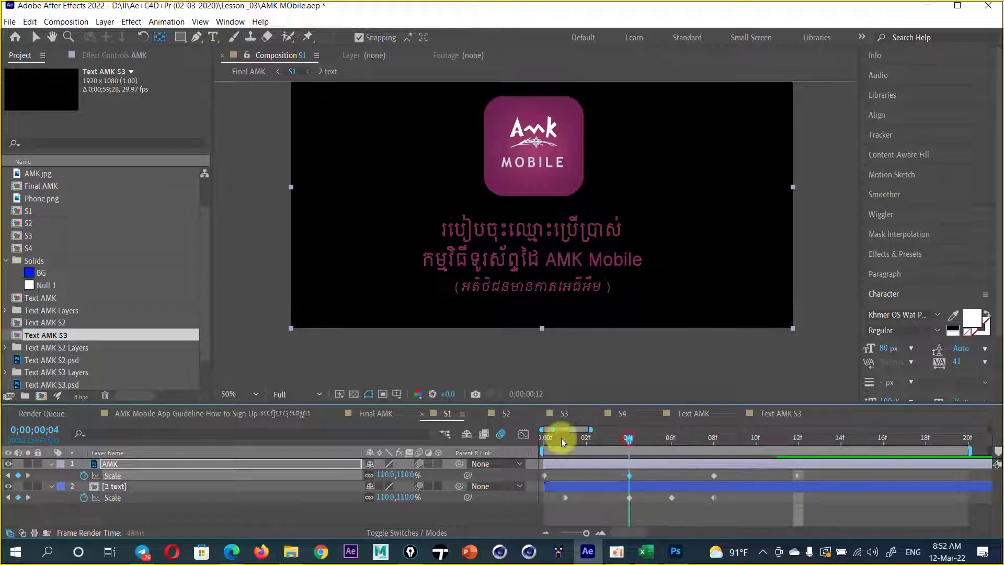
pyautogui.press('space')
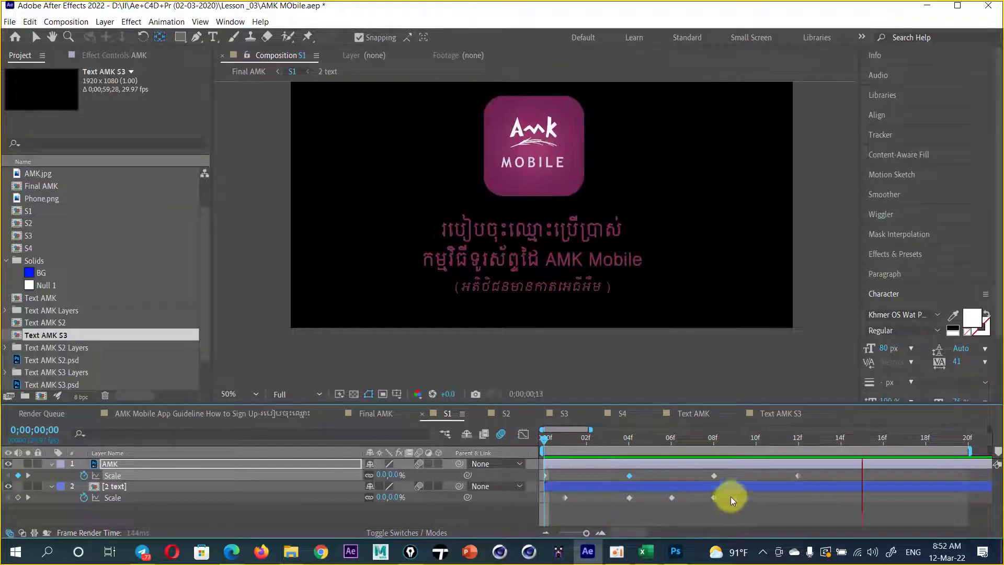
pyautogui.moveTo(729, 497)
pyautogui.mouseDown()
pyautogui.moveTo(626, 507)
pyautogui.moveTo(616, 495)
pyautogui.mouseUp()
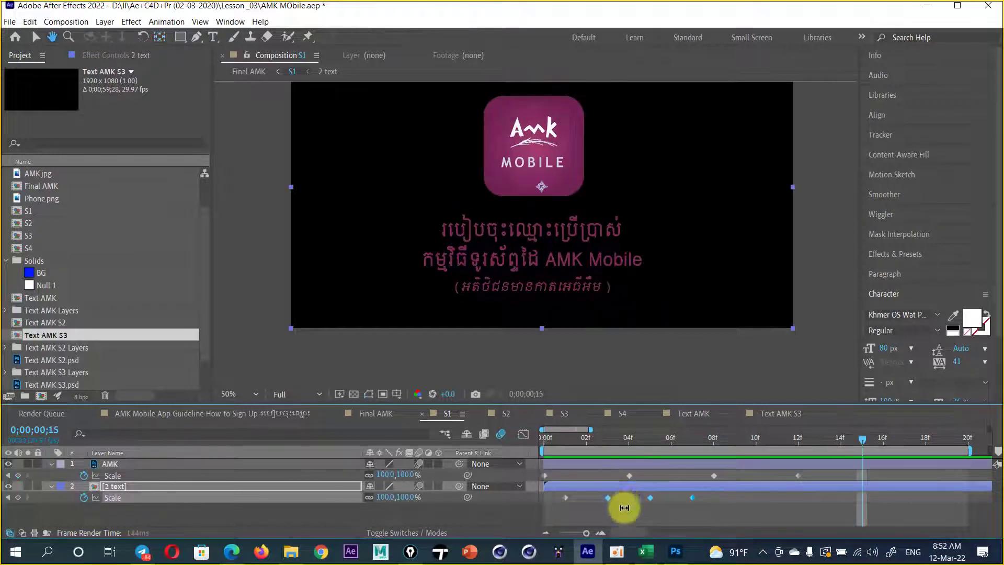
# - Inspect the opening frames with the transparency grid and keep the text's Scale keyframe at 03f
pyautogui.click(622, 507)
pyautogui.moveTo(550, 441); pyautogui.dragTo(605, 432)
pyautogui.click(399, 264)
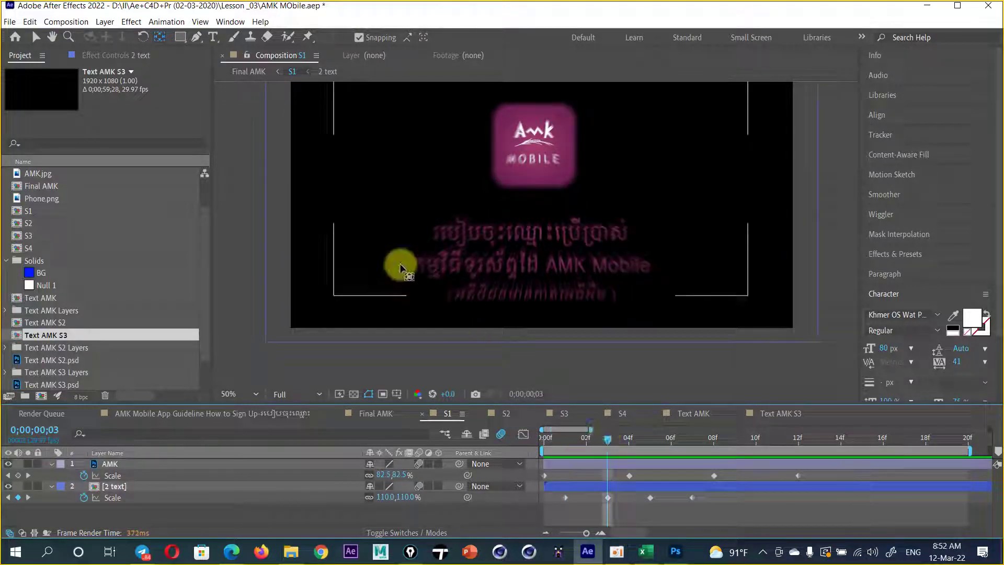
pyautogui.click(353, 393)
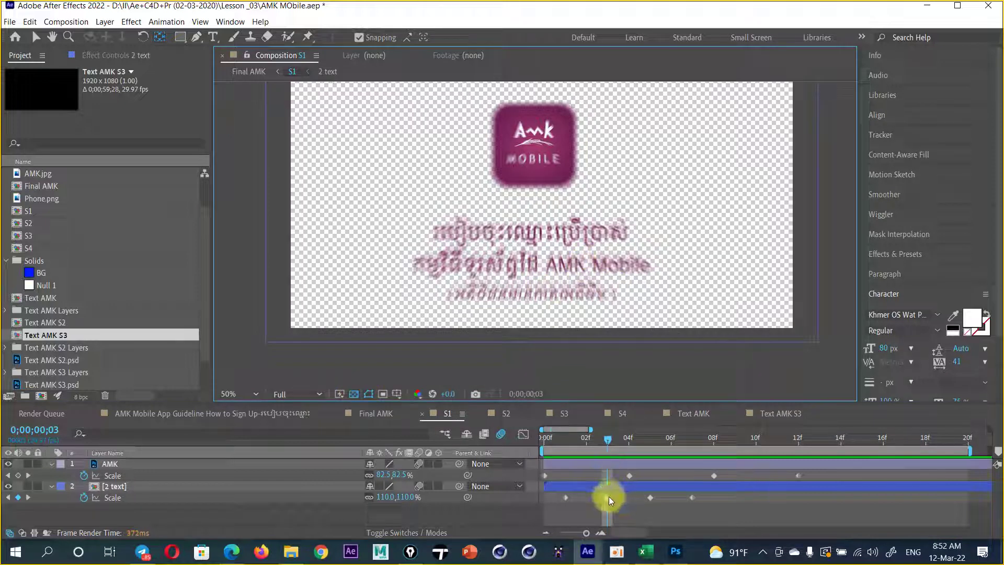
pyautogui.moveTo(608, 497)
pyautogui.mouseDown()
pyautogui.moveTo(589, 499)
pyautogui.moveTo(607, 499)
pyautogui.mouseUp()
pyautogui.moveTo(699, 494)
pyautogui.mouseDown()
pyautogui.moveTo(613, 502)
pyautogui.moveTo(780, 491)
pyautogui.moveTo(610, 497)
pyautogui.mouseUp()
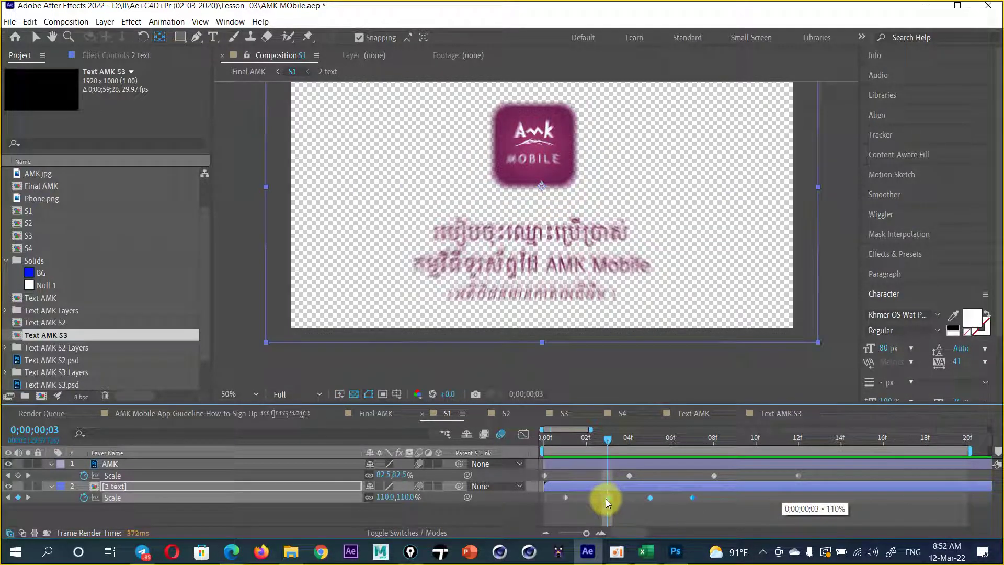
pyautogui.click(605, 440)
pyautogui.moveTo(605, 440); pyautogui.dragTo(690, 437)
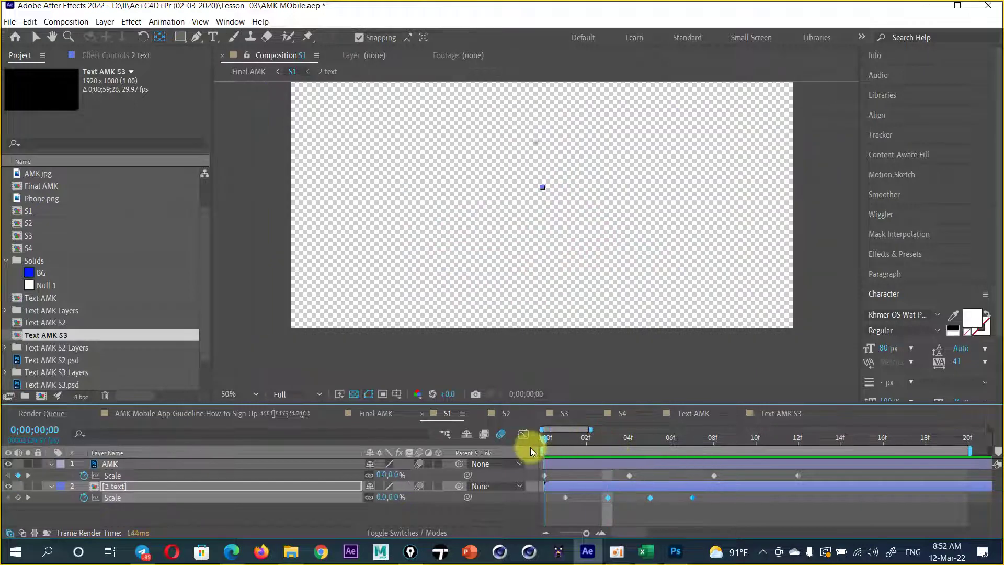
# - Hide the transparency grid, replay the intro, and Easy Ease the logo's 0f and 04f keyframes
pyautogui.click(353, 393)
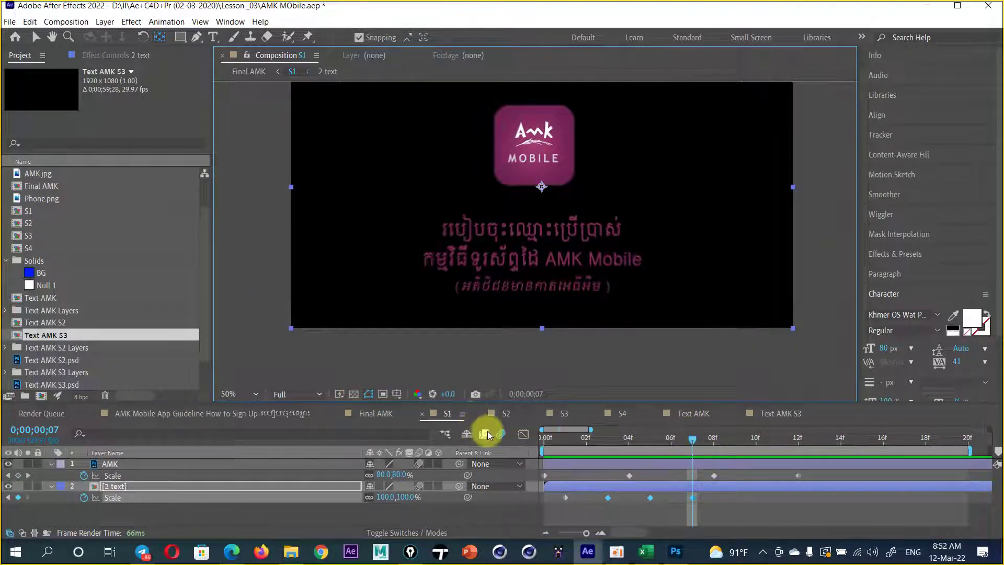
pyautogui.click(502, 434)
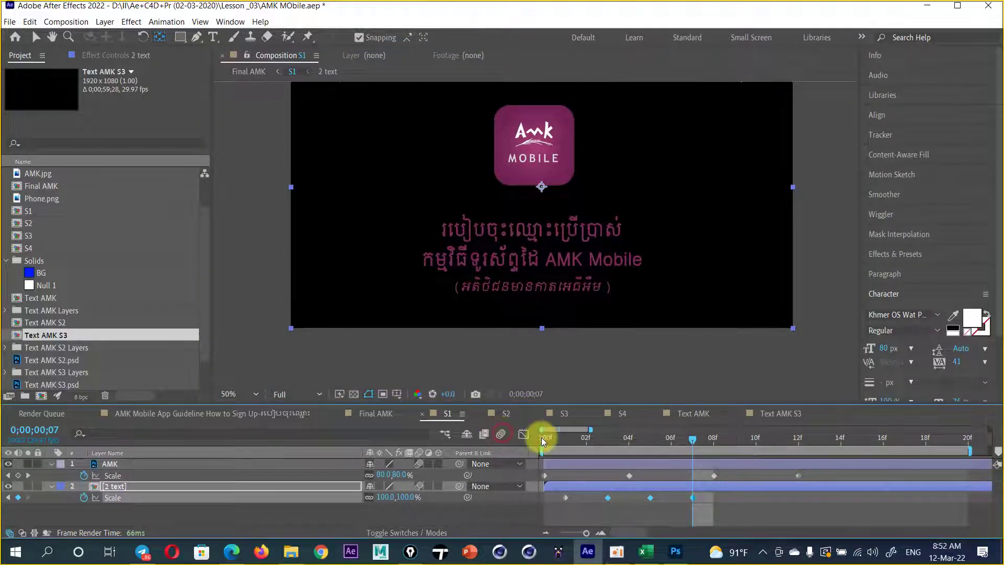
pyautogui.press('Home')
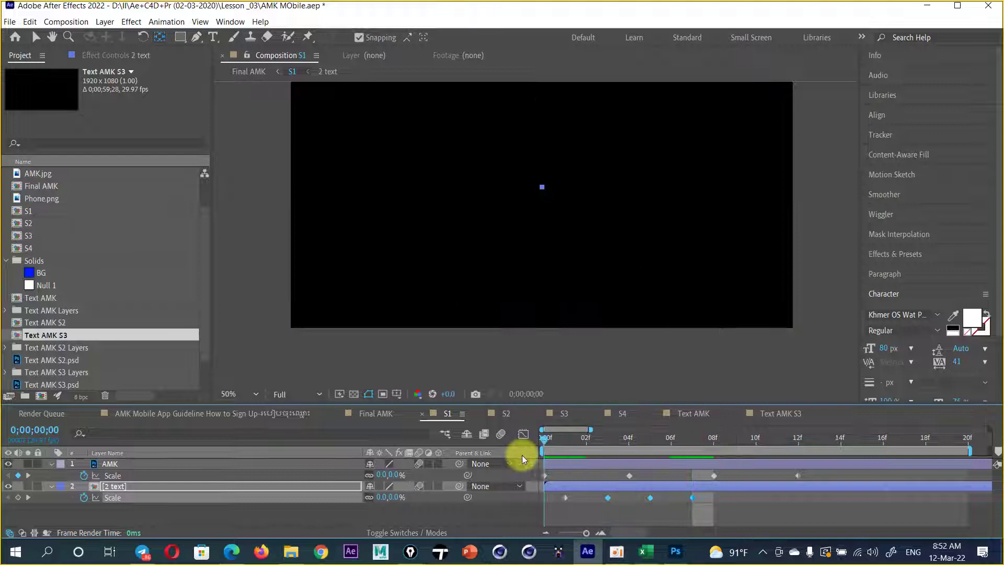
pyautogui.press('space')
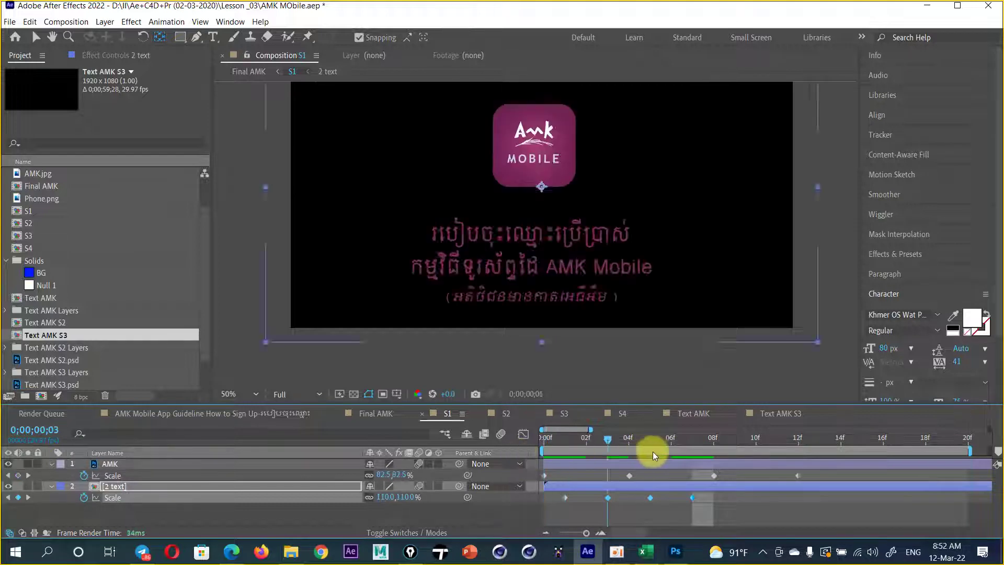
pyautogui.moveTo(728, 447); pyautogui.dragTo(805, 449)
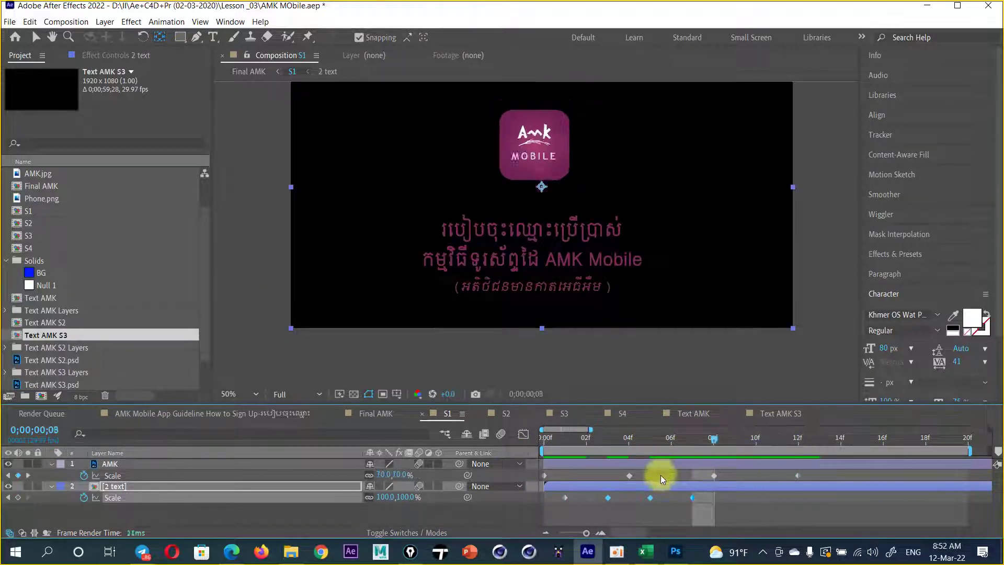
pyautogui.moveTo(805, 449); pyautogui.dragTo(549, 487)
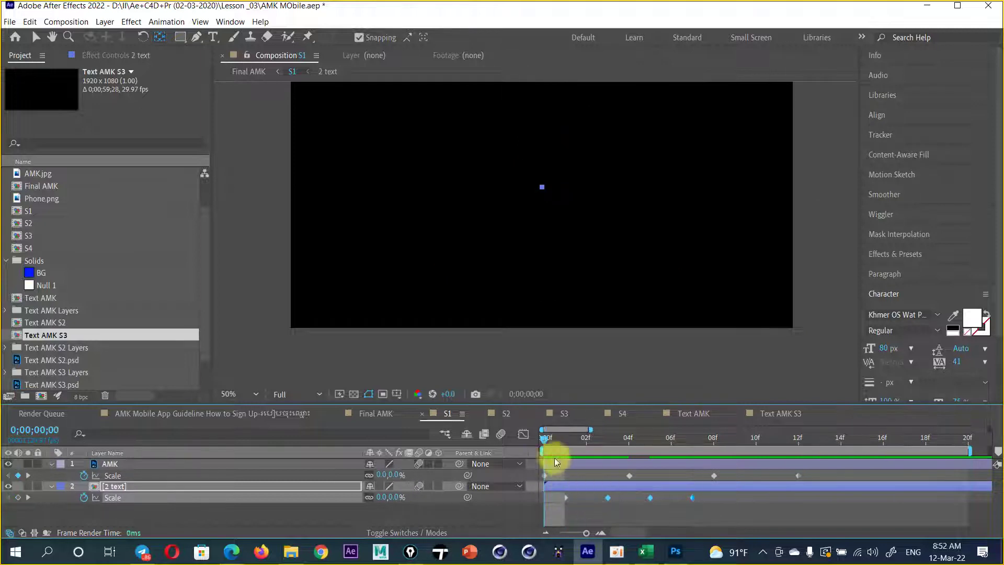
pyautogui.moveTo(544, 440); pyautogui.dragTo(587, 434)
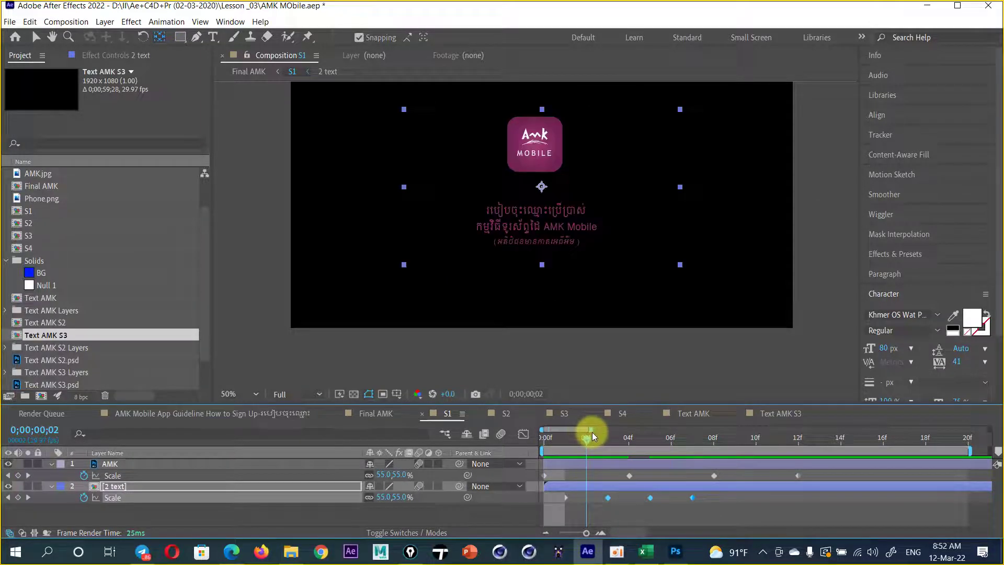
pyautogui.click(646, 475)
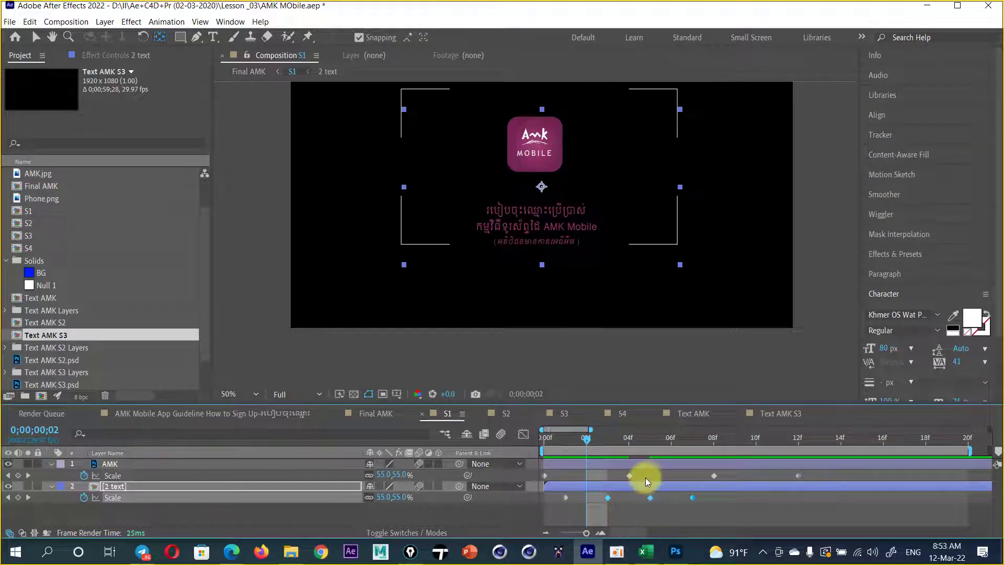
pyautogui.moveTo(648, 476); pyautogui.dragTo(630, 475)
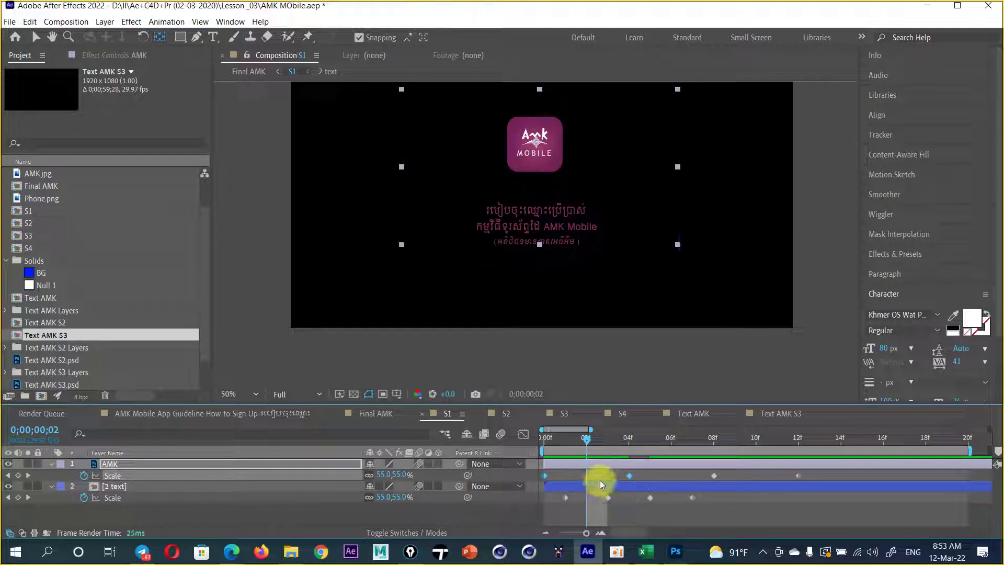
pyautogui.press('F9')
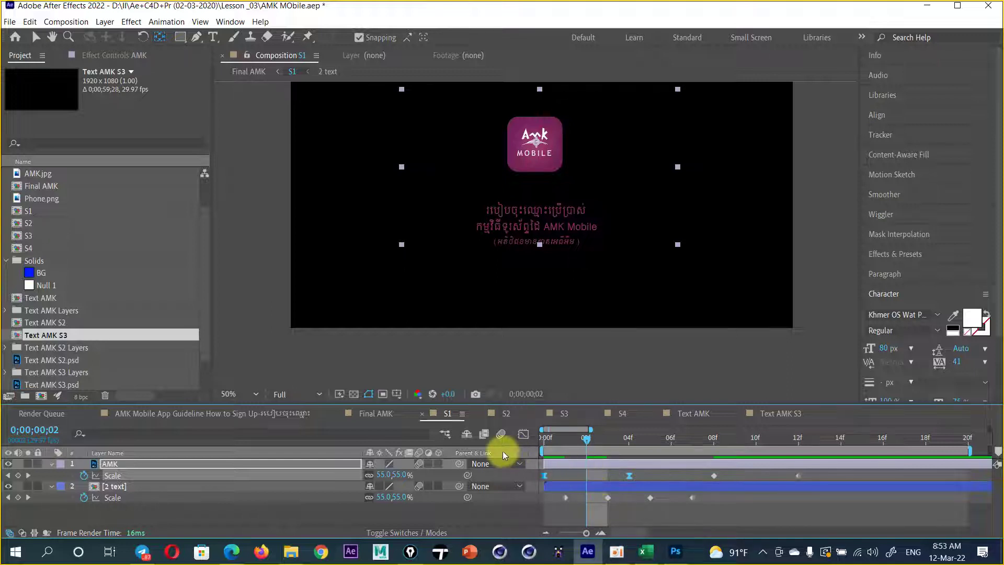
# - In the speed graph, lengthen the first Scale keyframe's ease-out, then undo that change
pyautogui.click(523, 434)
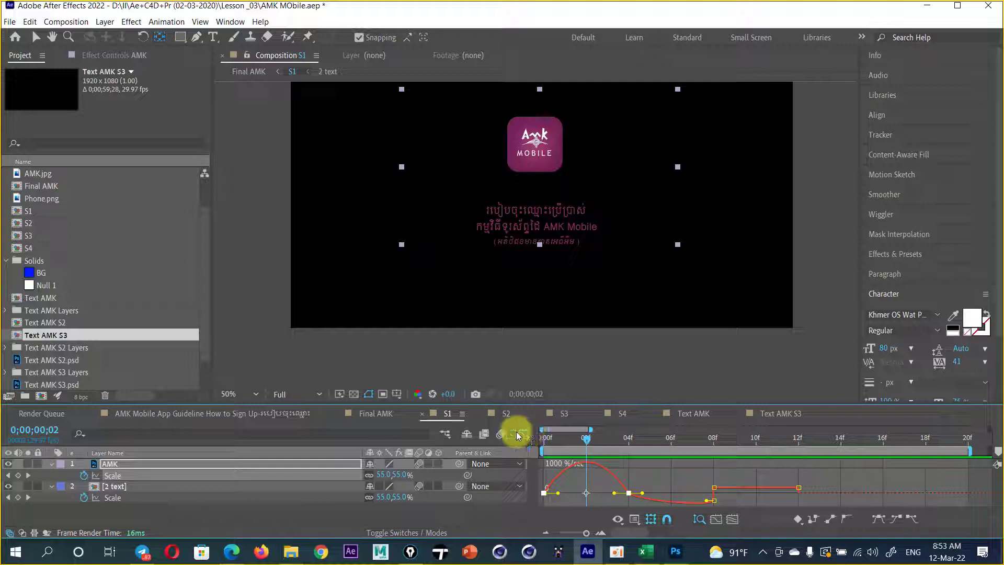
pyautogui.moveTo(556, 491); pyautogui.dragTo(579, 491)
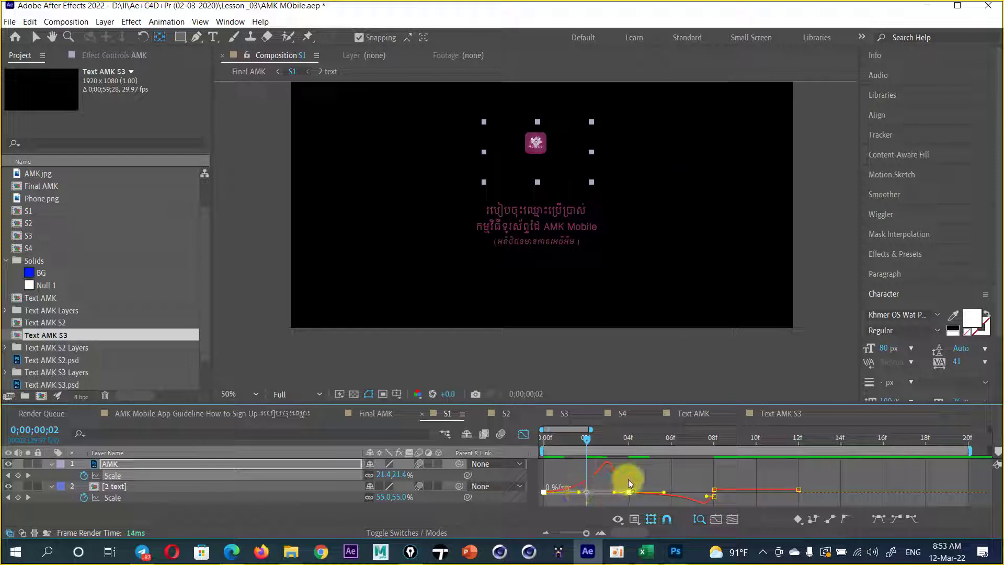
pyautogui.click(644, 472)
pyautogui.click(603, 494)
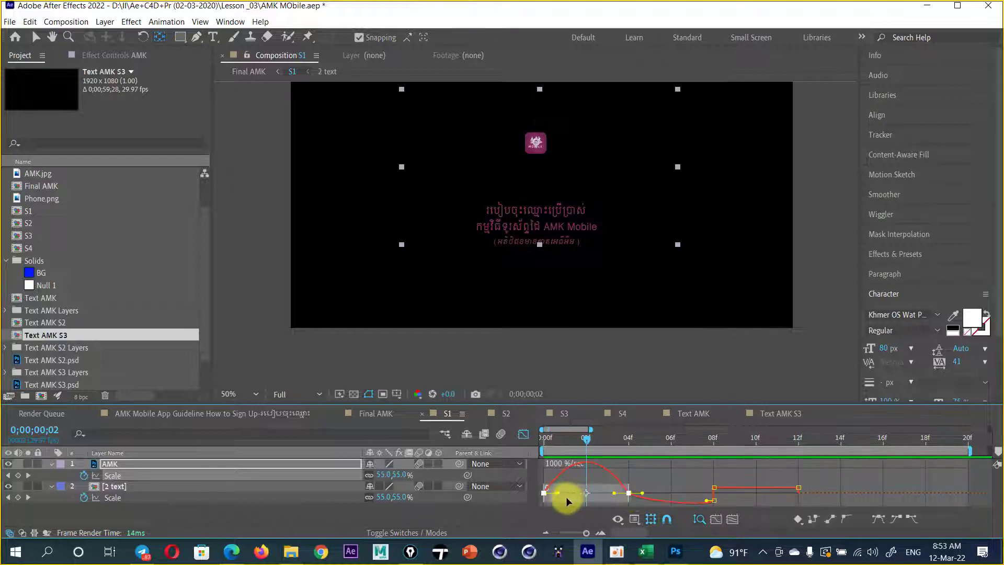
pyautogui.moveTo(565, 497); pyautogui.dragTo(605, 494)
pyautogui.hotkey('ctrl', 'z')
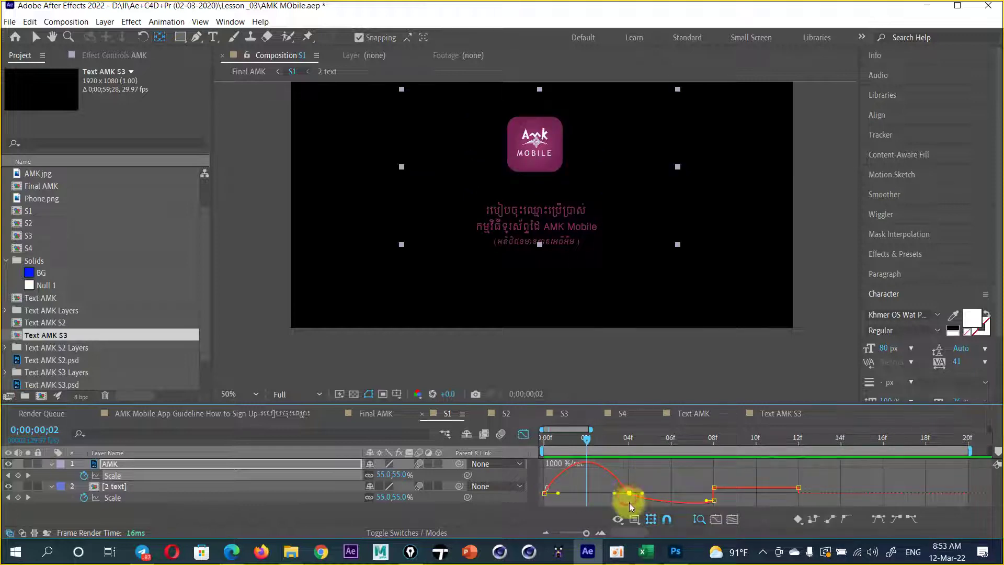
# - Pull the first Scale keyframe's influence further out and preview the sharper pop-in
pyautogui.click(565, 494)
pyautogui.moveTo(565, 493)
pyautogui.mouseDown()
pyautogui.moveTo(602, 495)
pyautogui.moveTo(579, 500)
pyautogui.mouseUp()
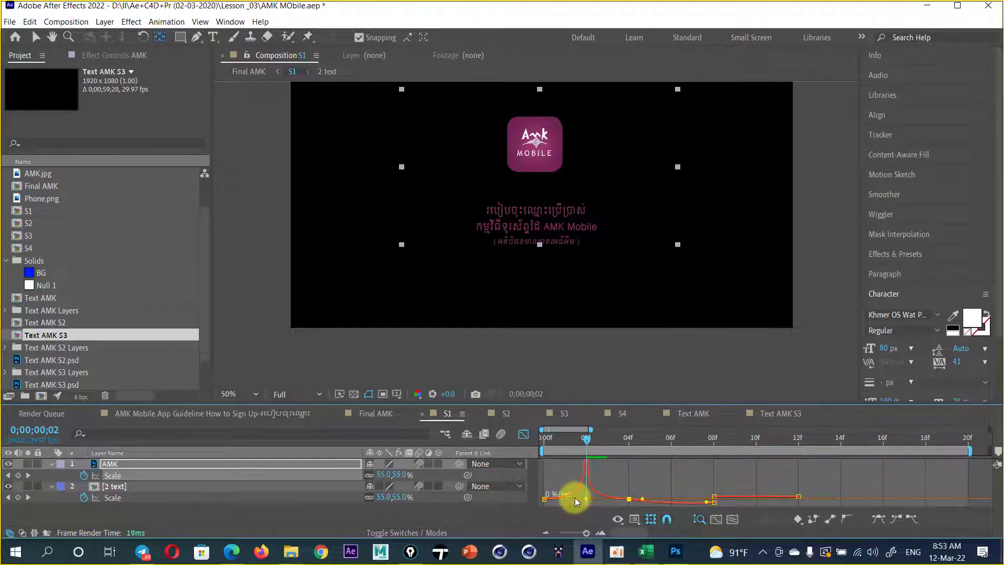
pyautogui.moveTo(584, 441); pyautogui.dragTo(544, 441)
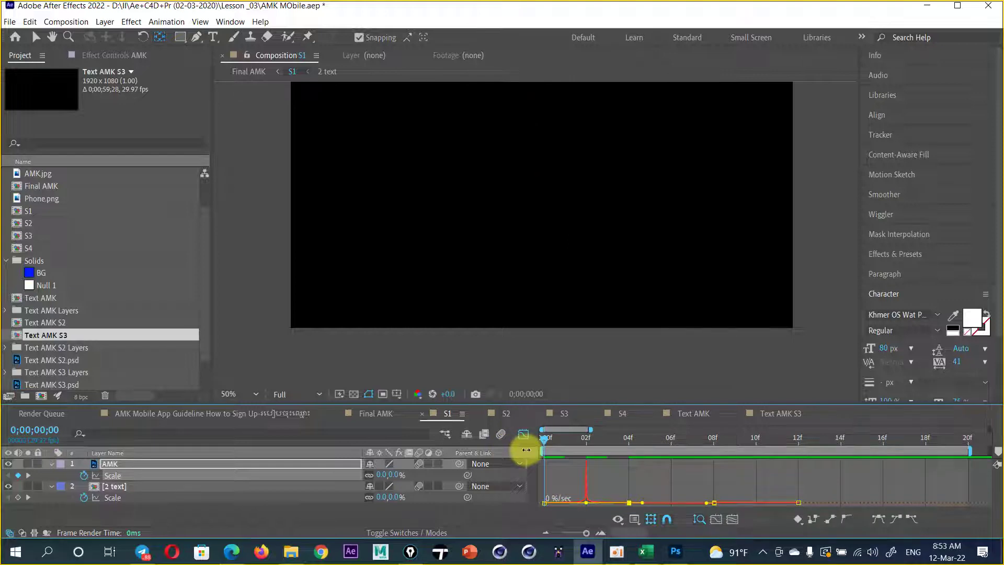
pyautogui.press('space')
pyautogui.press('space')
pyautogui.press('space')
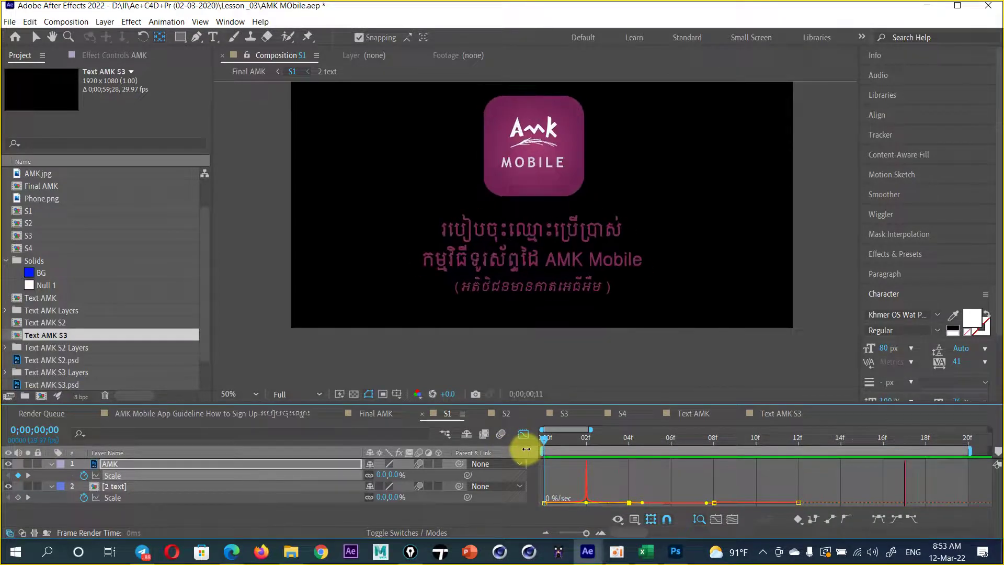
pyautogui.press('space')
pyautogui.click(523, 433)
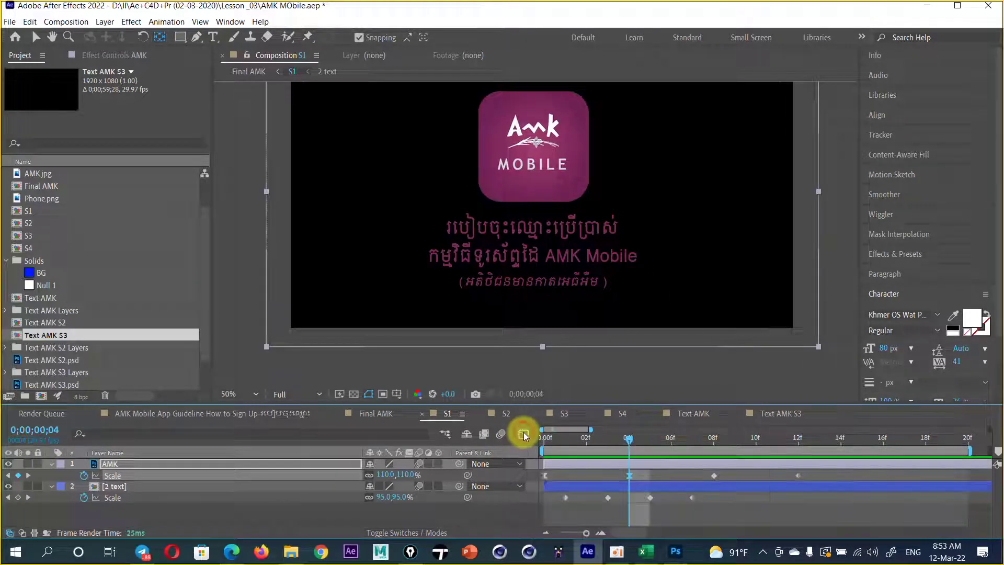
pyautogui.click(796, 477)
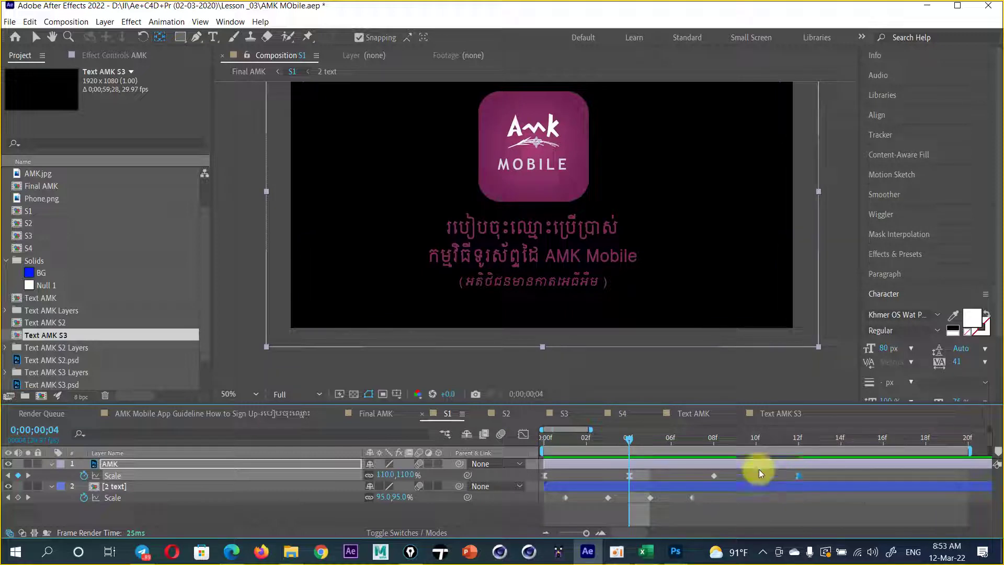
pyautogui.click(526, 433)
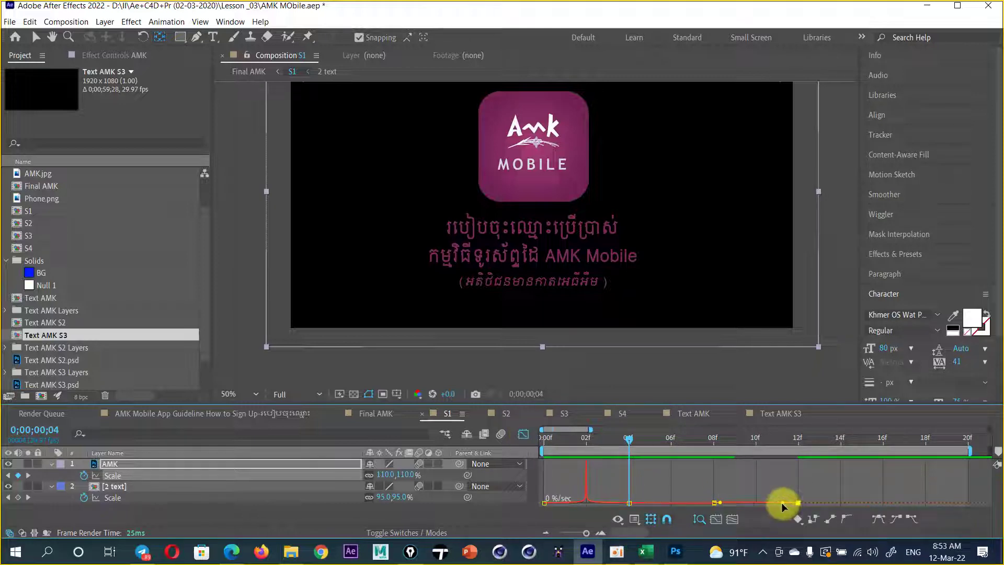
pyautogui.moveTo(781, 502); pyautogui.dragTo(692, 501)
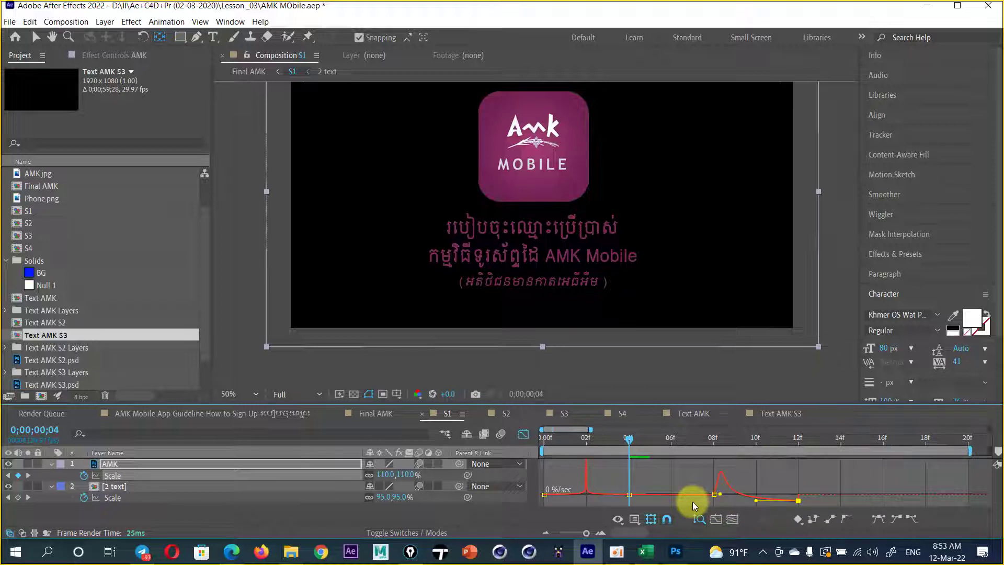
pyautogui.click(523, 432)
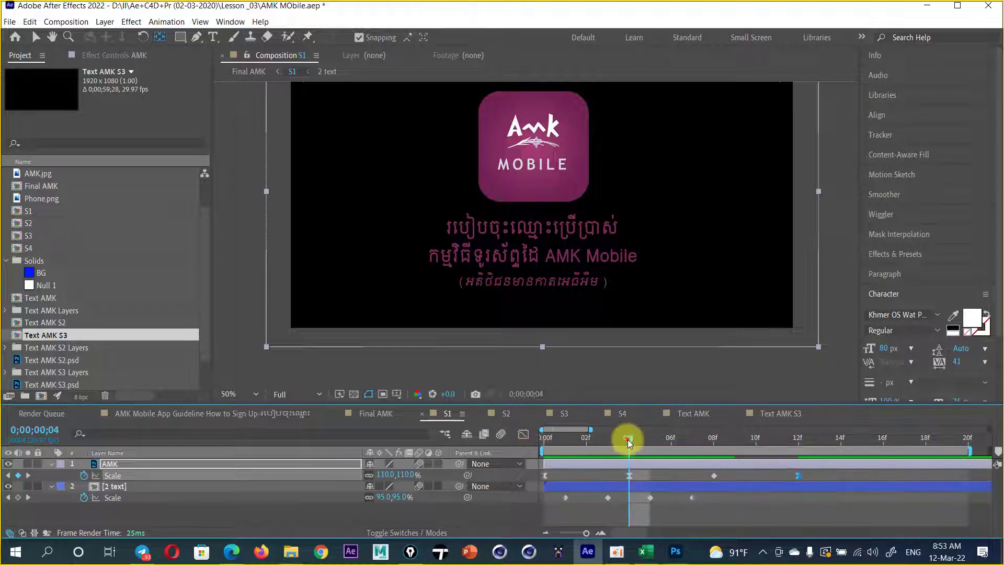
pyautogui.moveTo(627, 439); pyautogui.dragTo(488, 453)
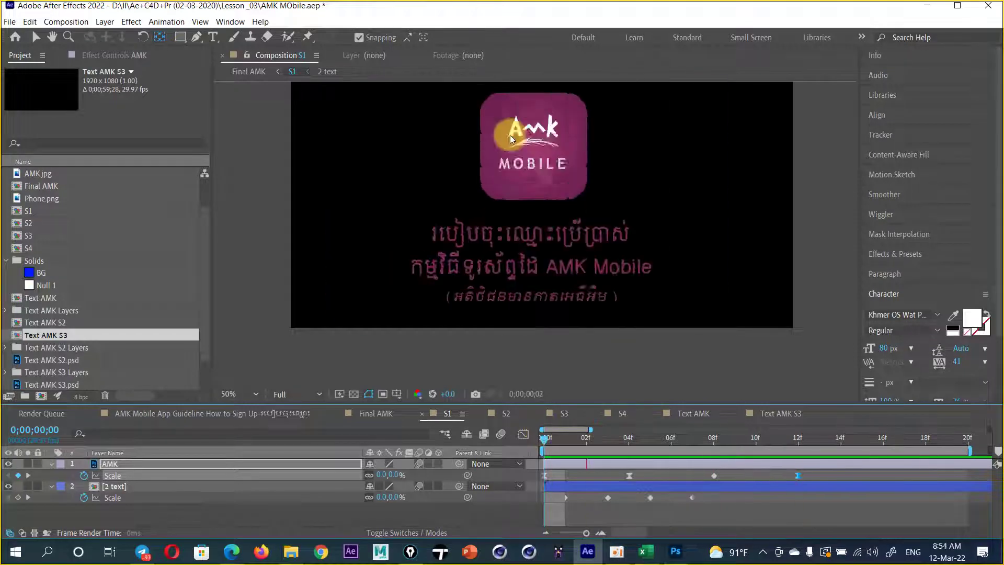
pyautogui.click(510, 135)
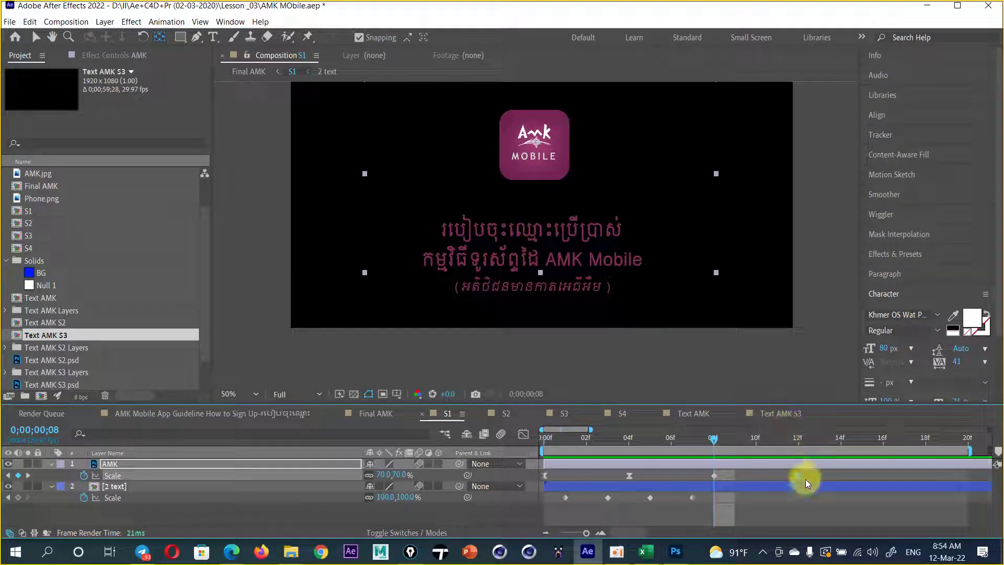
pyautogui.press('space')
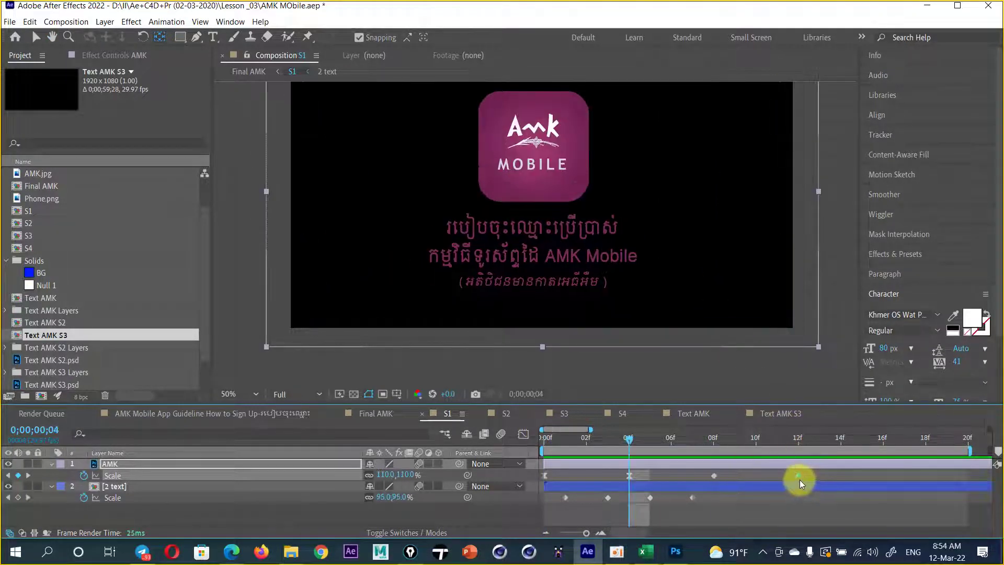
# - Preview S1, then Easy Ease the 2 text layer's 110% Scale keyframe and inspect its graph
pyautogui.press('Home')
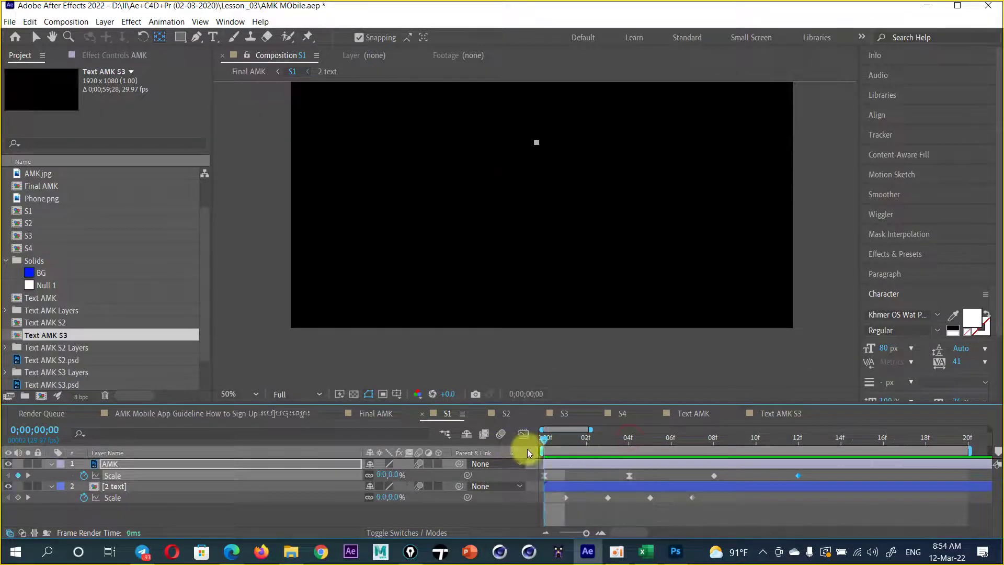
pyautogui.press('space')
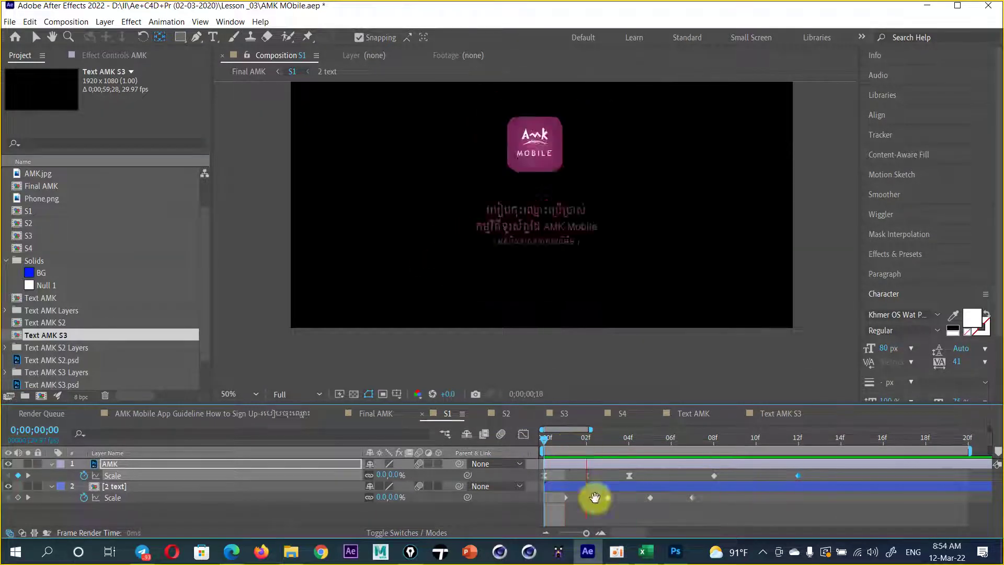
pyautogui.click(608, 497)
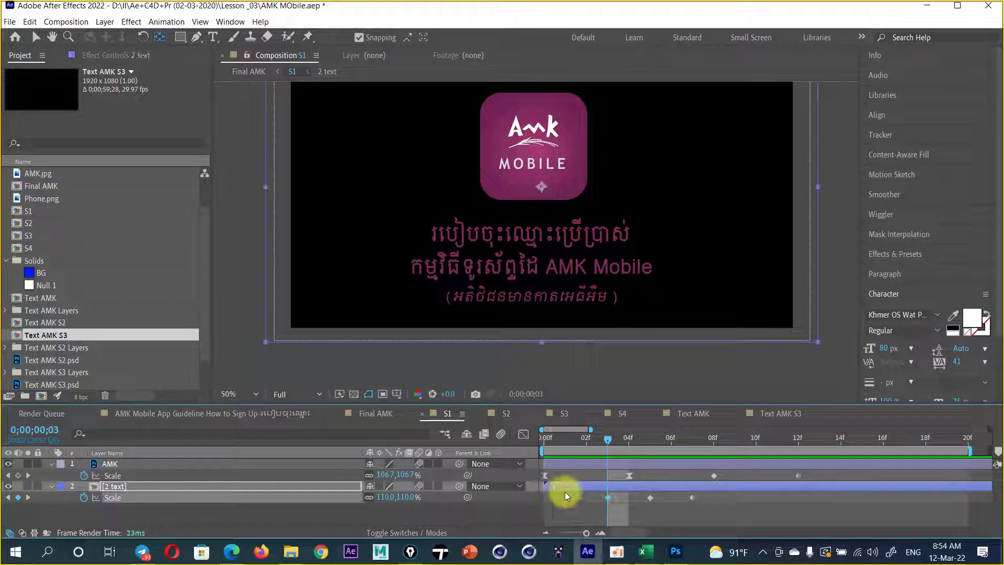
pyautogui.press('F9')
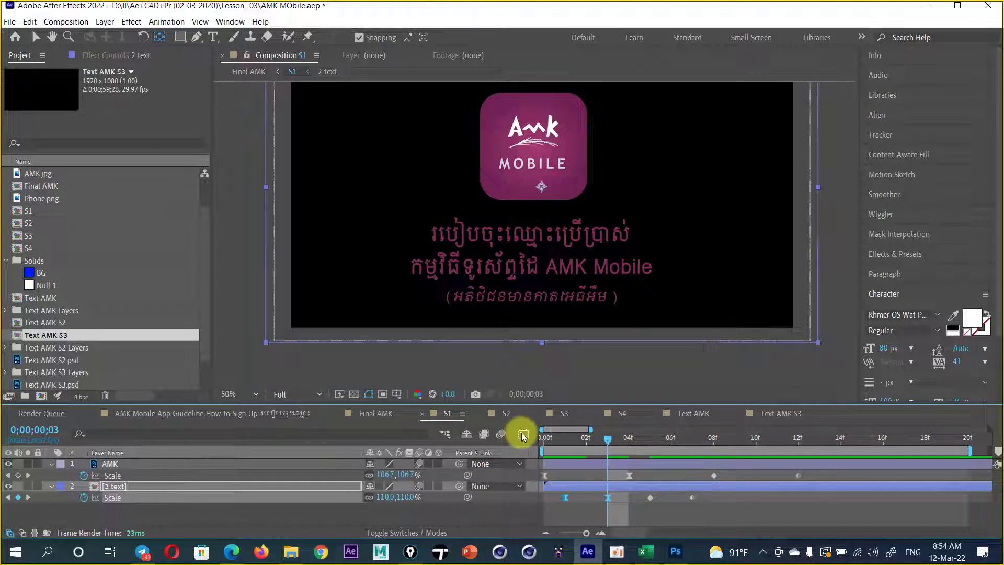
pyautogui.click(523, 434)
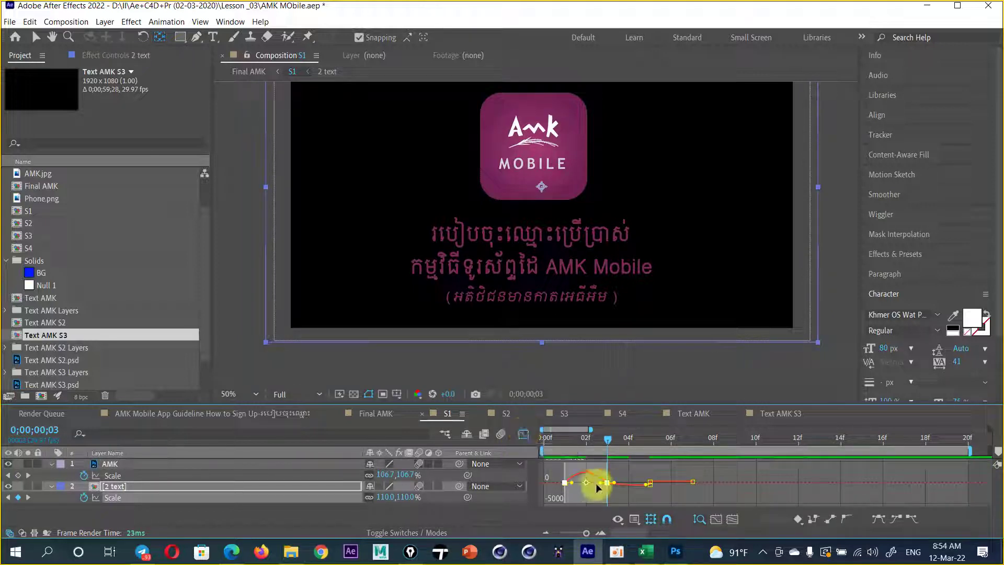
pyautogui.scroll(2, 597, 486)
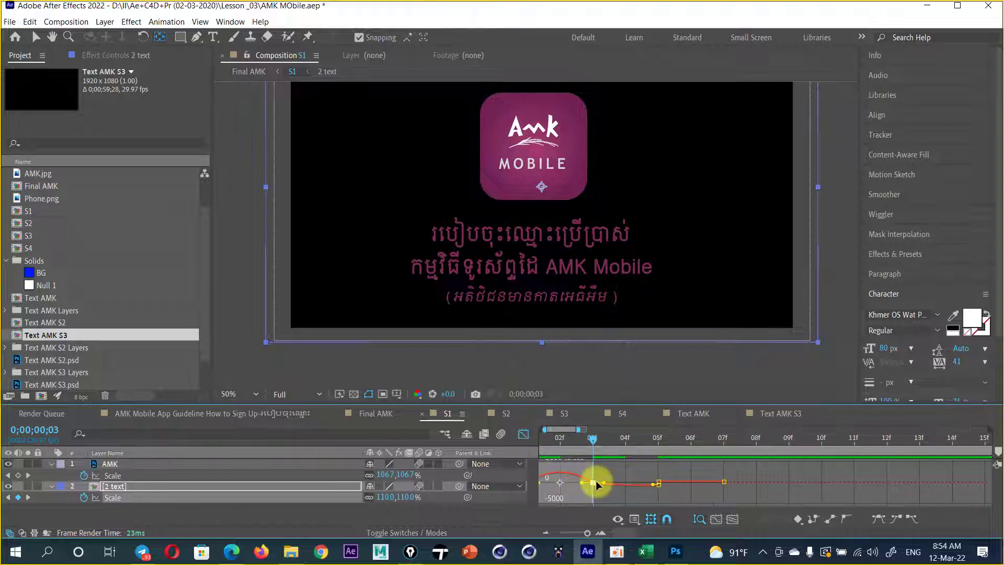
pyautogui.moveTo(588, 532); pyautogui.dragTo(612, 535)
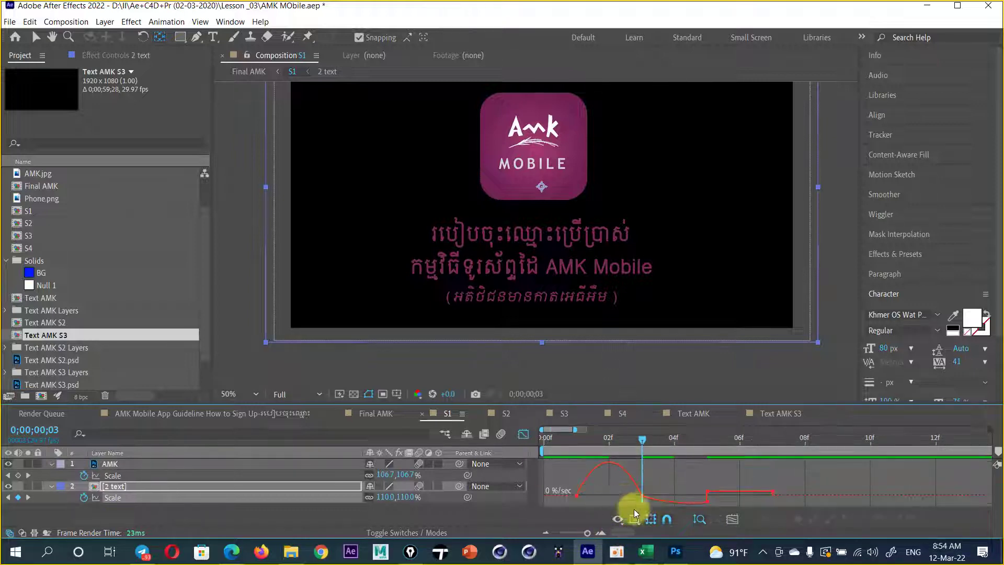
pyautogui.click(520, 434)
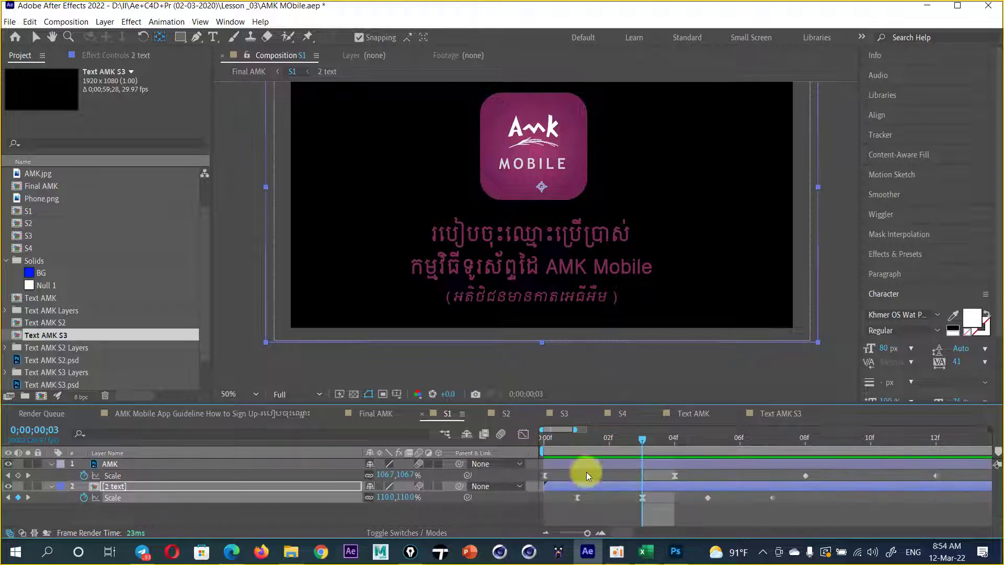
# - Shorten the first 2 text Scale keyframe's influence in the speed graph for a sharp spike
pyautogui.moveTo(654, 497); pyautogui.dragTo(556, 505)
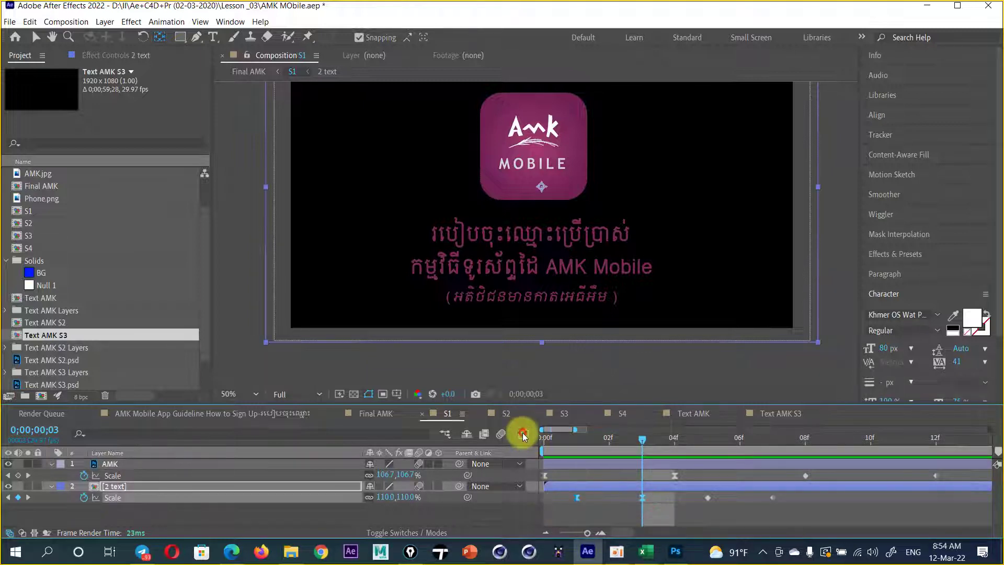
pyautogui.click(523, 434)
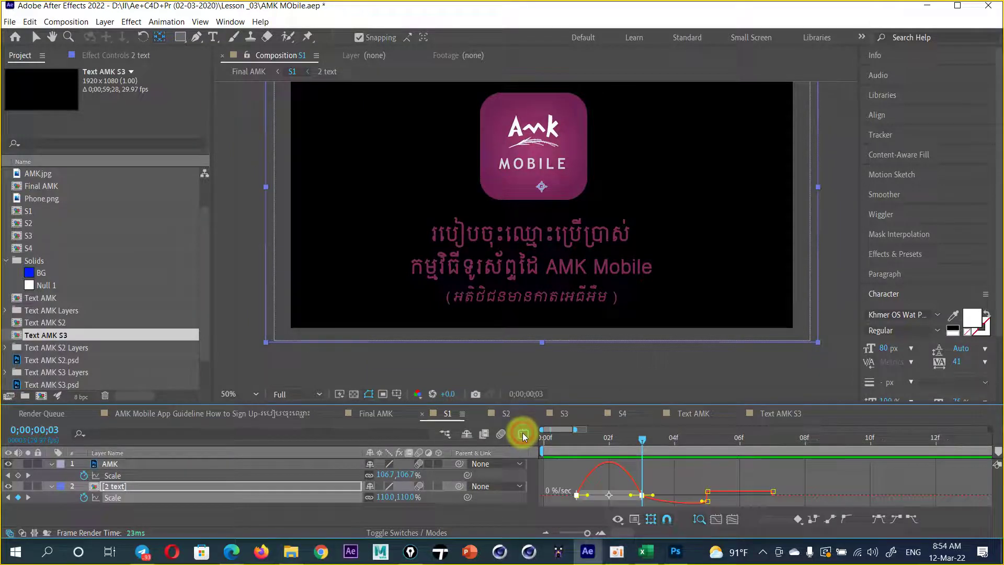
pyautogui.click(576, 494)
pyautogui.moveTo(589, 498)
pyautogui.mouseDown()
pyautogui.moveTo(628, 501)
pyautogui.moveTo(614, 501)
pyautogui.mouseUp()
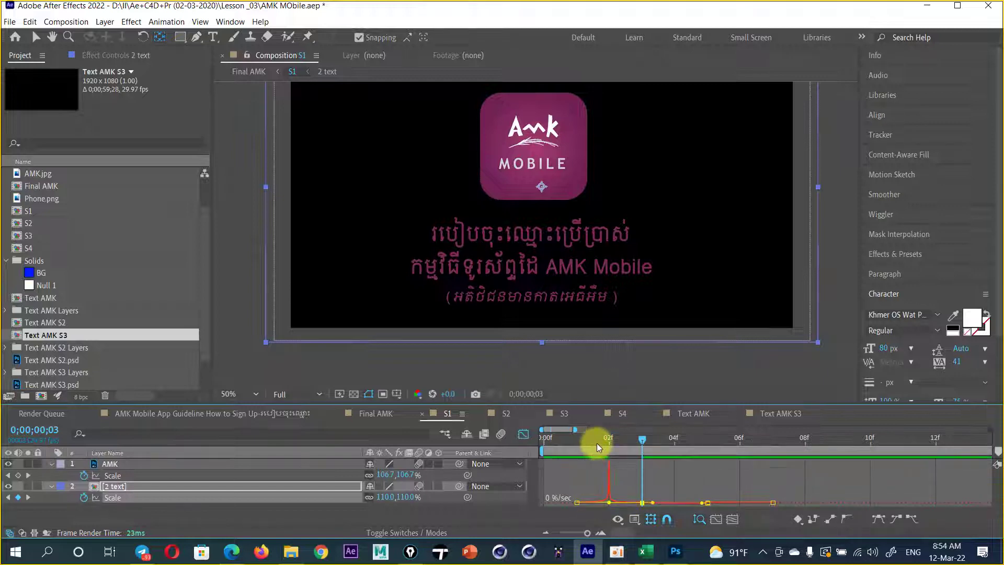
pyautogui.moveTo(597, 443); pyautogui.dragTo(515, 439)
pyautogui.click(523, 434)
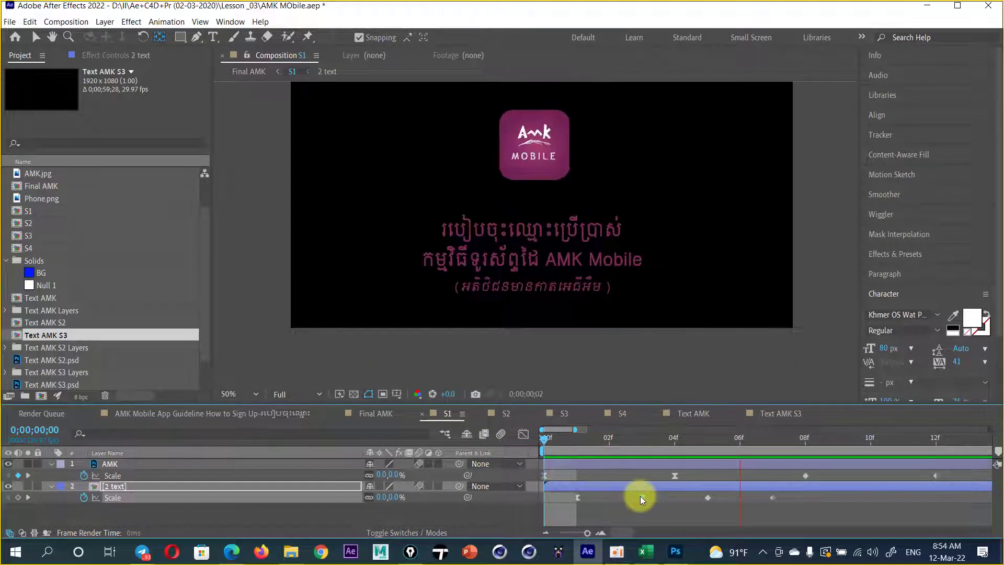
# - Apply Easy Ease to the 2 text layer's 110% Scale keyframe at 0;00;00;03, then deselect it
pyautogui.moveTo(642, 499)
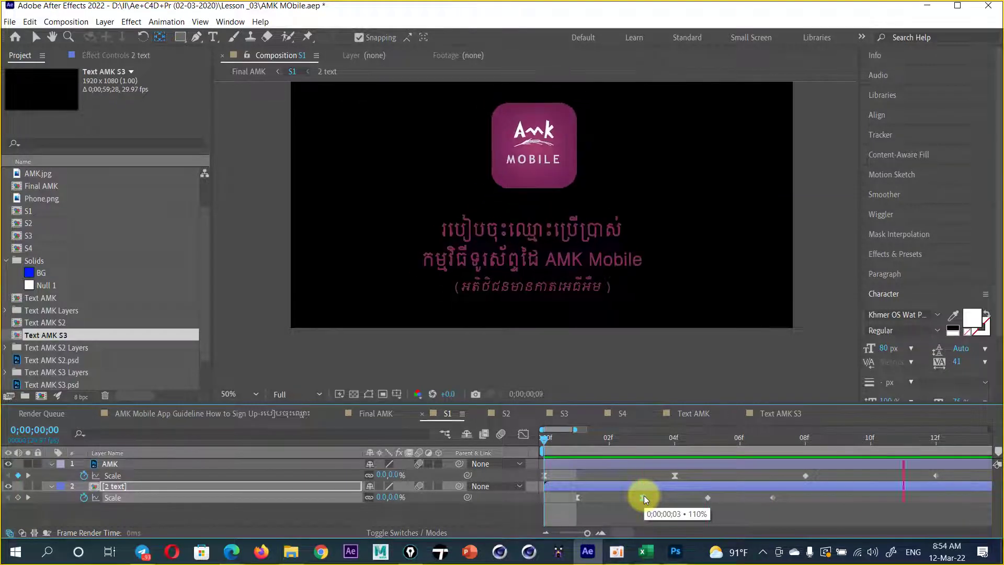
pyautogui.keyDown('ctrl'); pyautogui.click(642, 498); pyautogui.keyUp('ctrl')
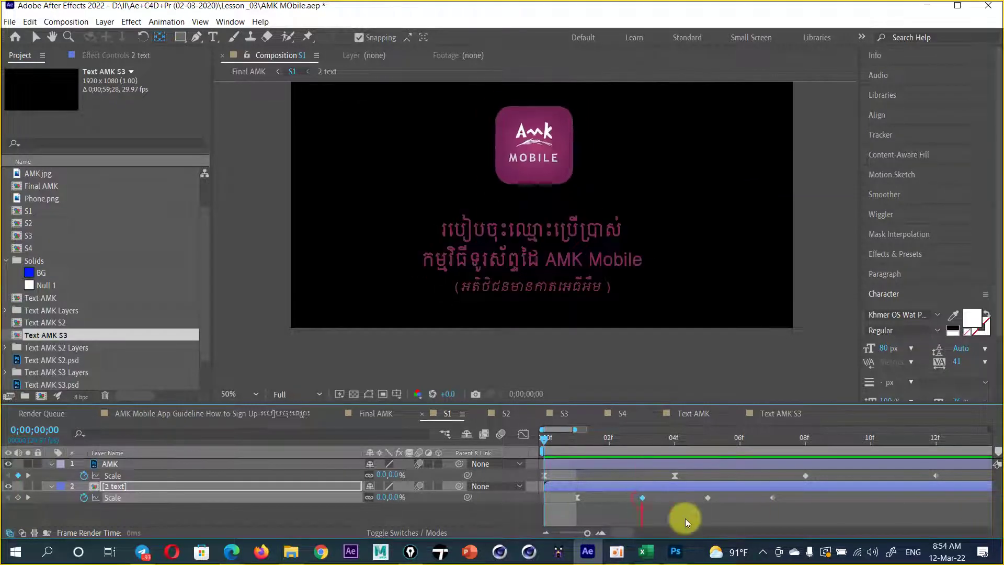
pyautogui.moveTo(709, 497)
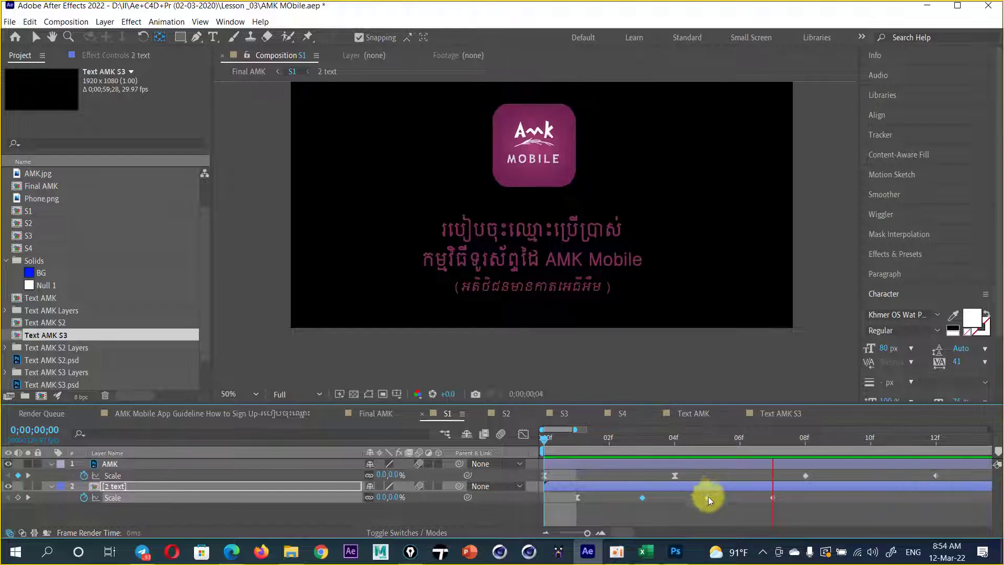
pyautogui.press('F9')
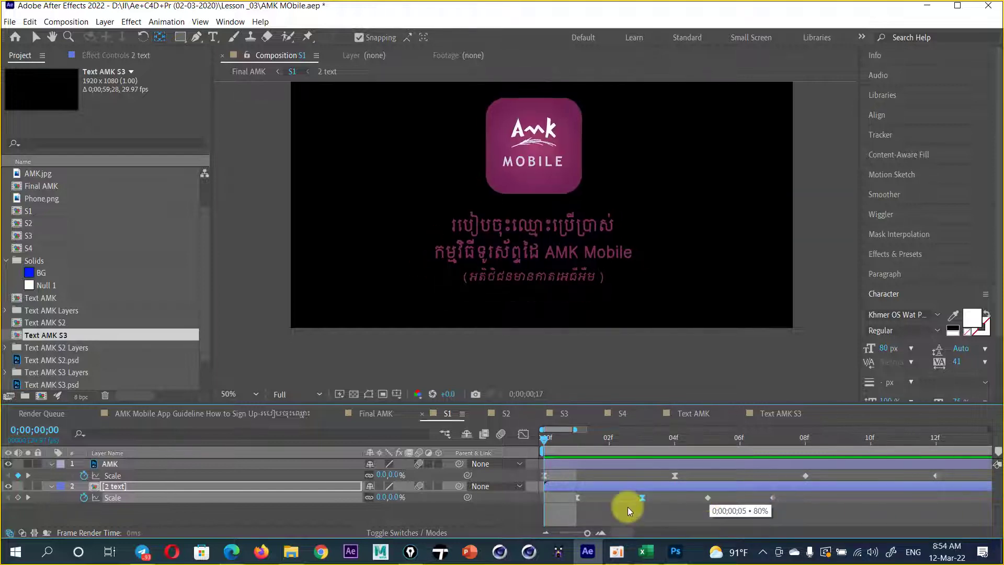
pyautogui.click(623, 511)
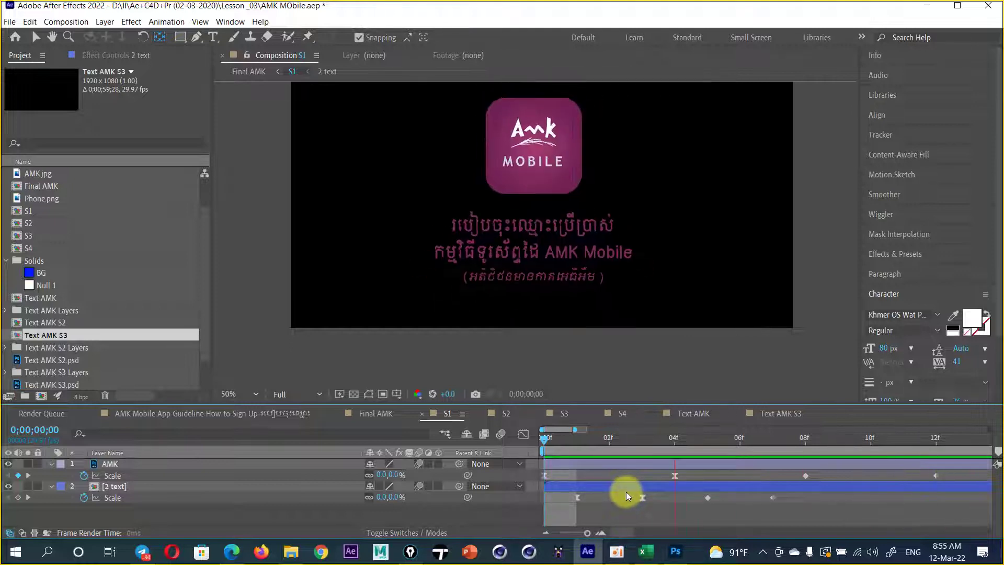
# - Switch to the Final AMK composition, scrub to about 4 seconds, and play it from the start
pyautogui.click(379, 412)
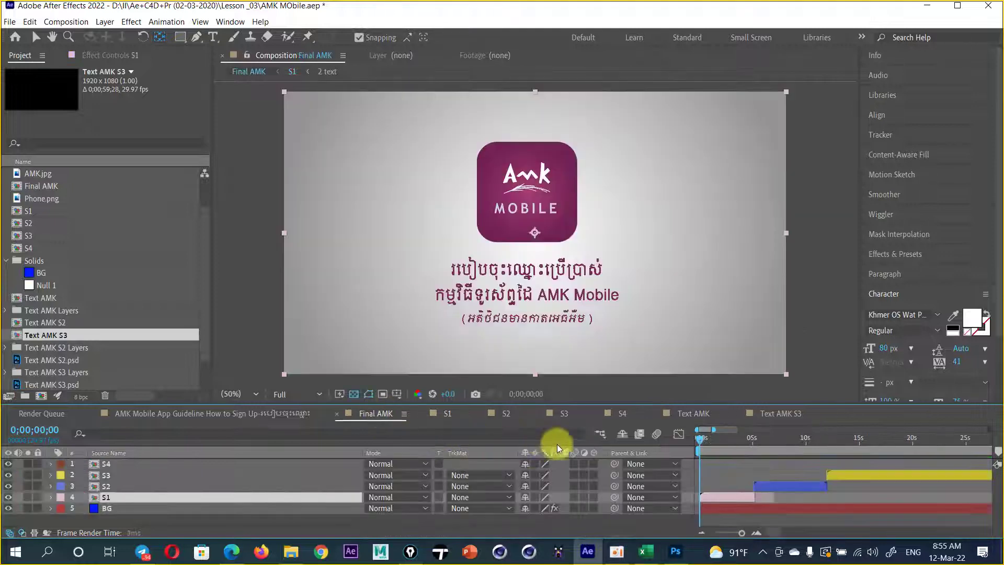
pyautogui.moveTo(704, 438); pyautogui.dragTo(683, 442)
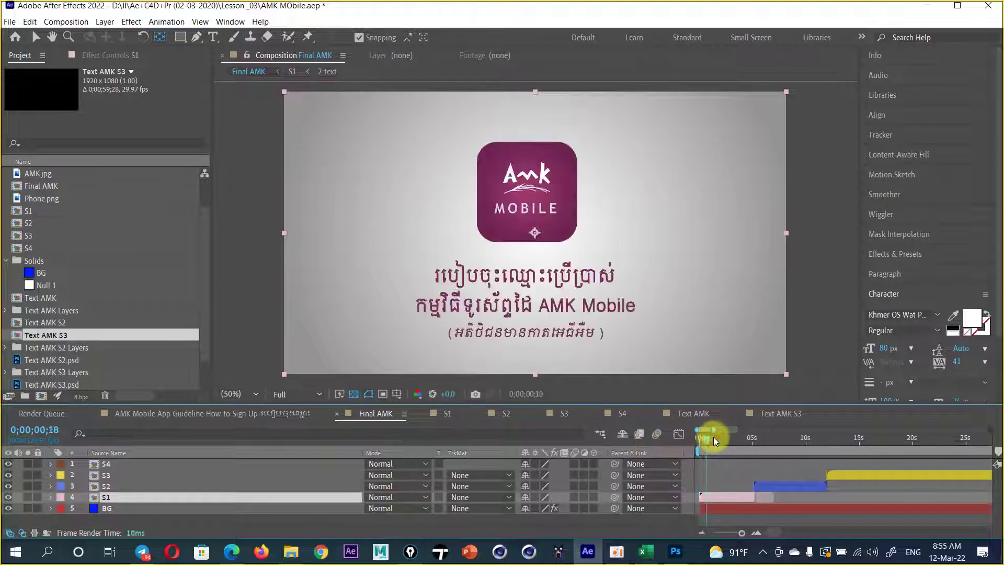
pyautogui.click(741, 441)
pyautogui.moveTo(741, 441); pyautogui.dragTo(675, 442)
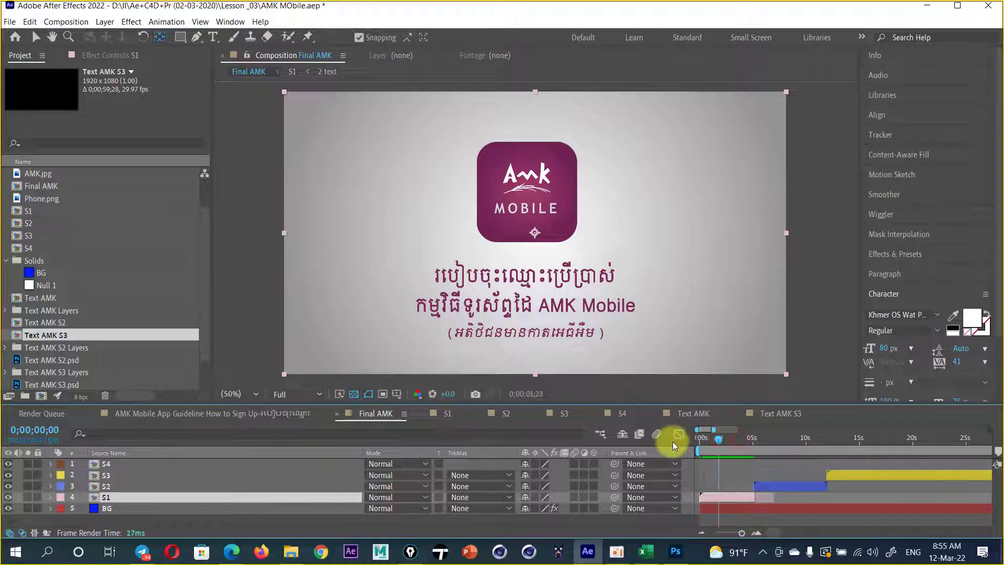
pyautogui.press('space')
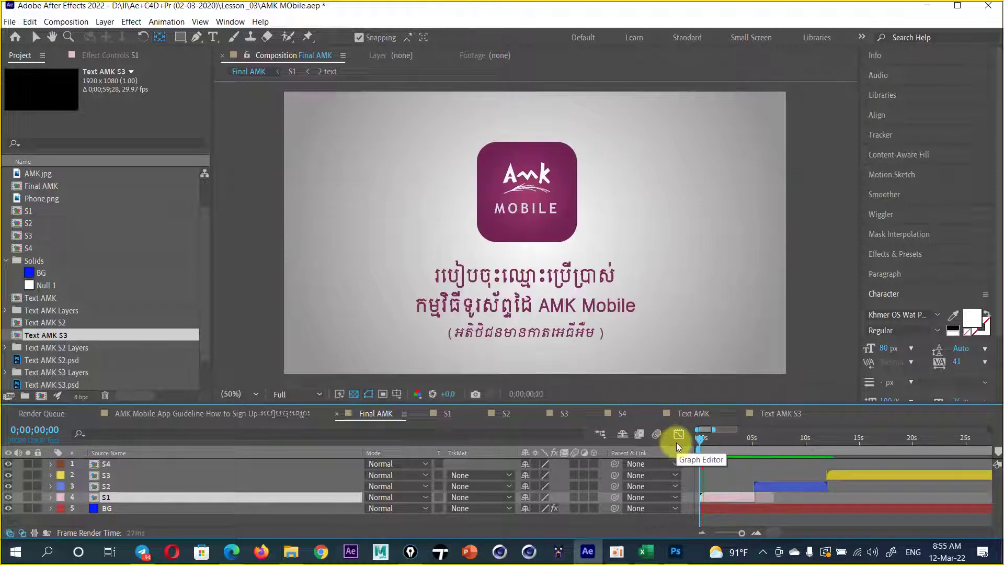
pyautogui.press('space')
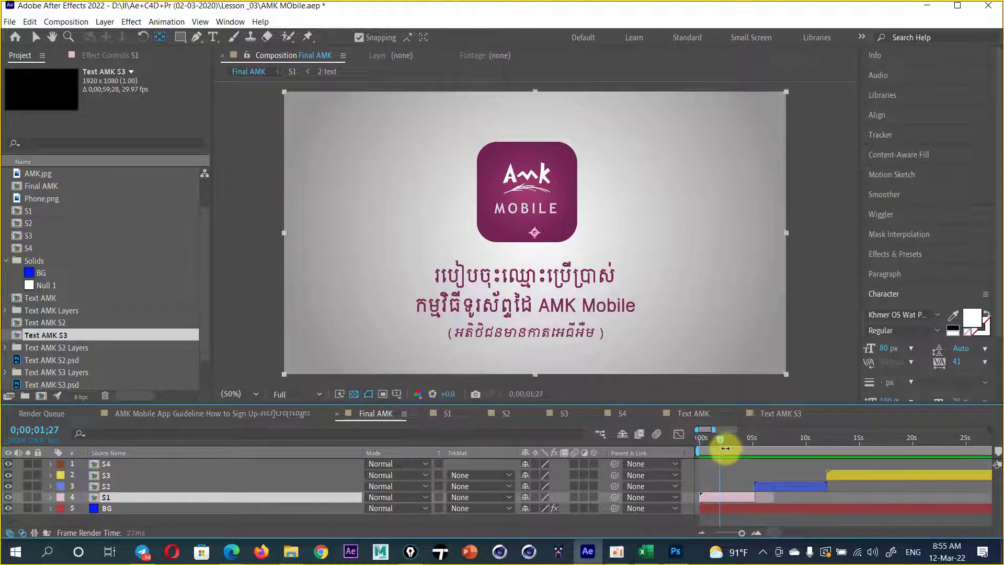
# - Scrub the reference guideline video composition to about 4 seconds with the timeline zoomed out
pyautogui.click(277, 414)
pyautogui.click(277, 415)
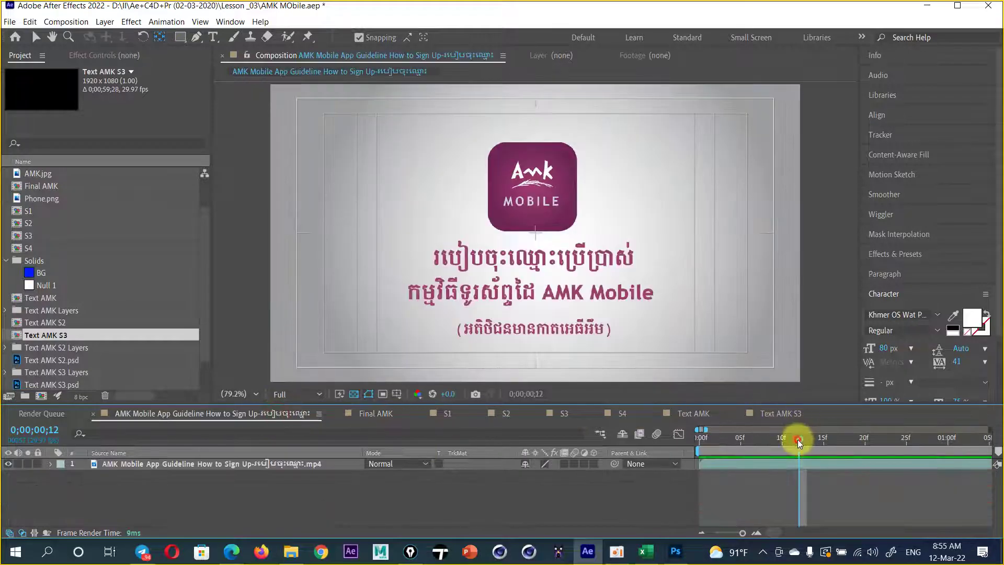
pyautogui.moveTo(798, 439); pyautogui.dragTo(883, 438)
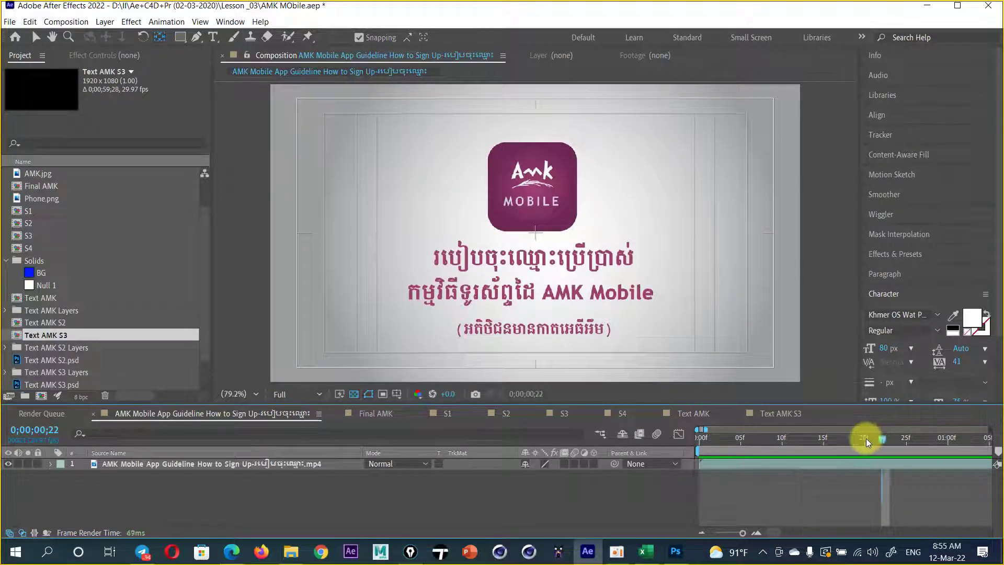
pyautogui.press('-')
pyautogui.press('-')
pyautogui.press('-')
pyautogui.moveTo(733, 440); pyautogui.dragTo(921, 430)
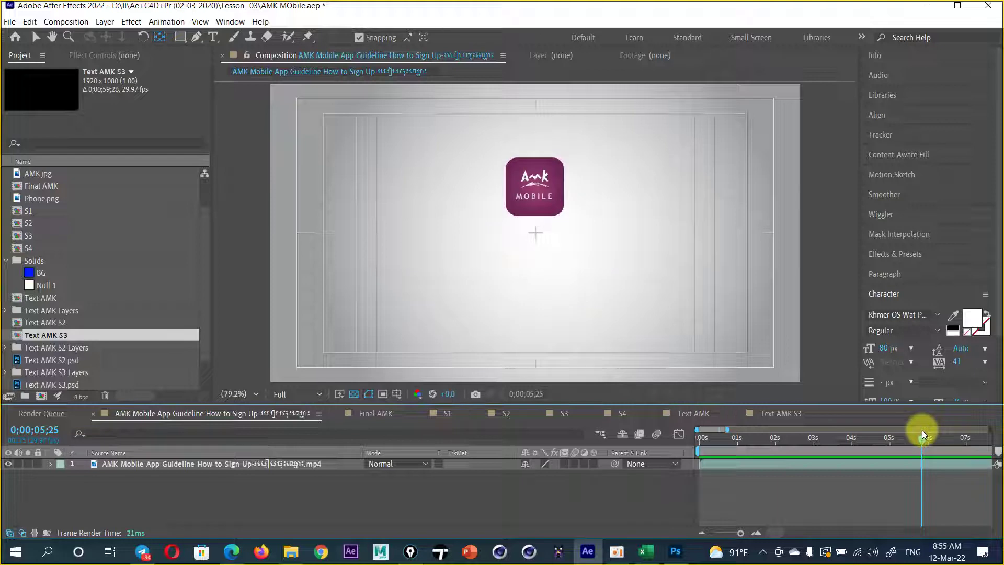
# - In S1, zoom the timeline out and move the work area later
pyautogui.click(449, 413)
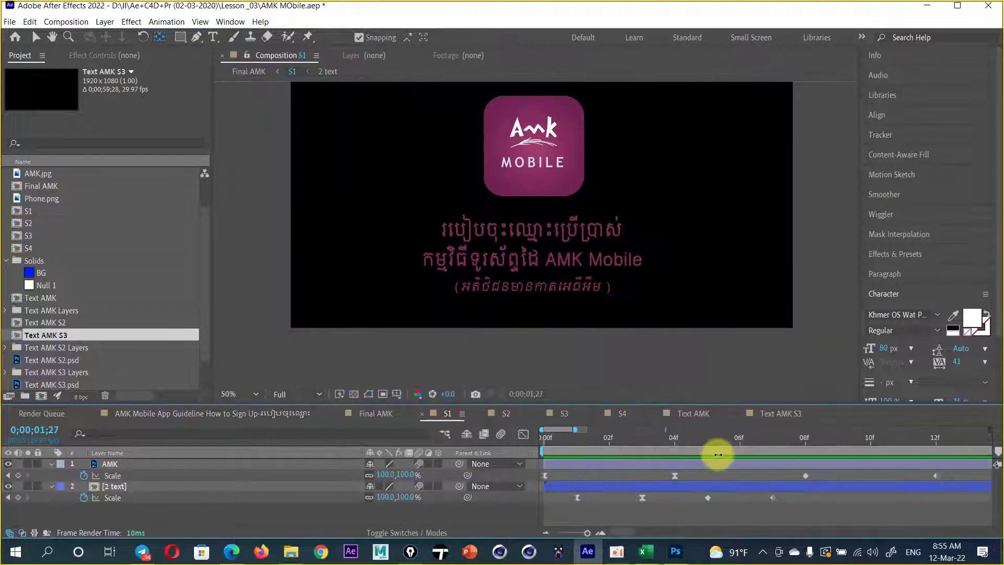
pyautogui.click(719, 438)
pyautogui.press('-')
pyautogui.press('-')
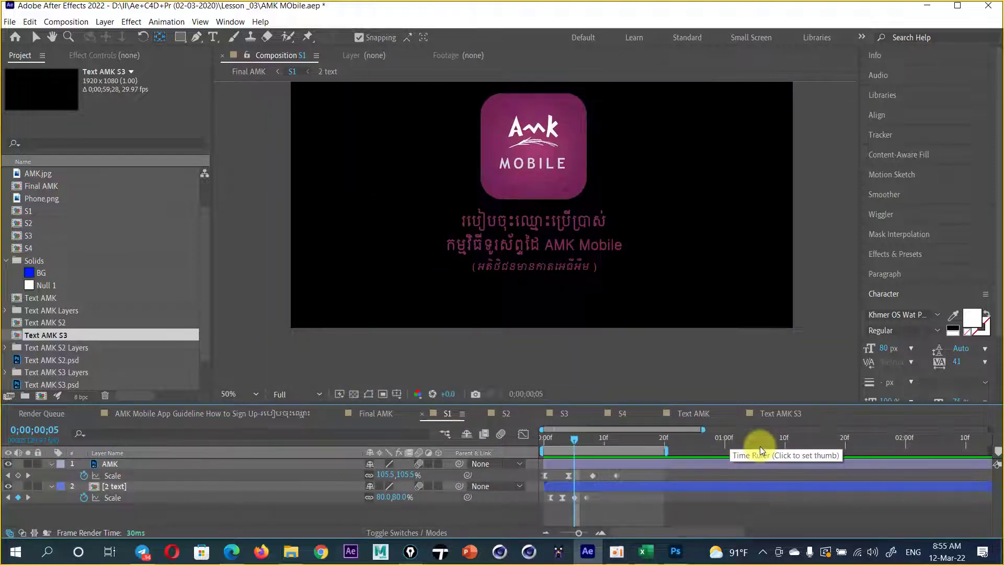
pyautogui.press('-')
pyautogui.press('-')
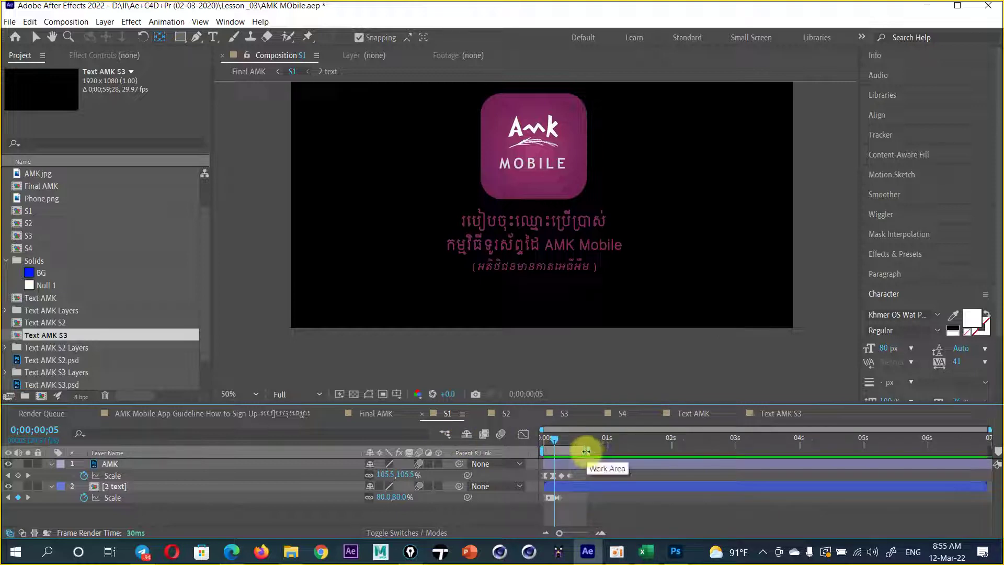
pyautogui.moveTo(586, 451); pyautogui.dragTo(813, 451)
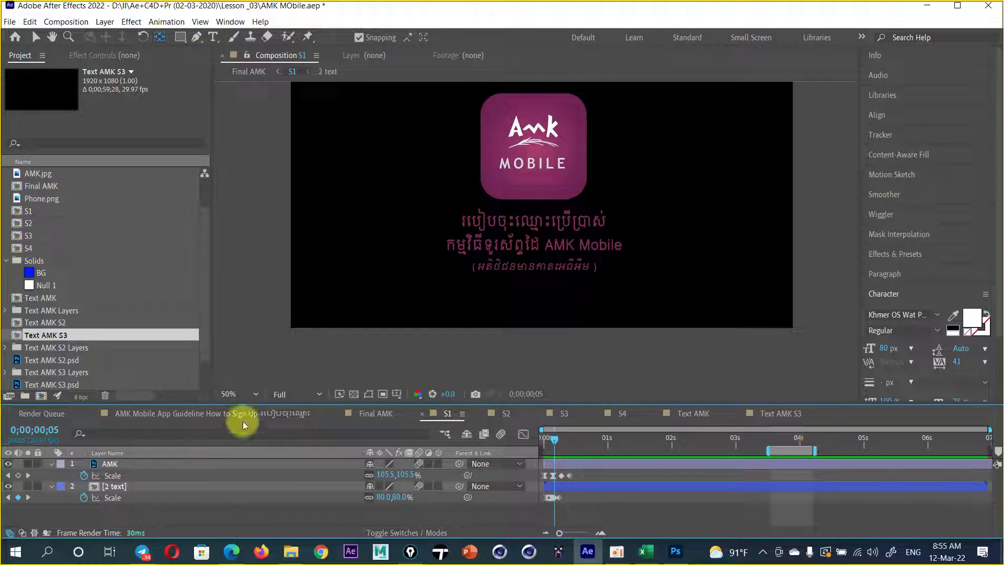
# - Check the reference video near 6 seconds, then return to S1 at about 5 seconds
pyautogui.click(287, 414)
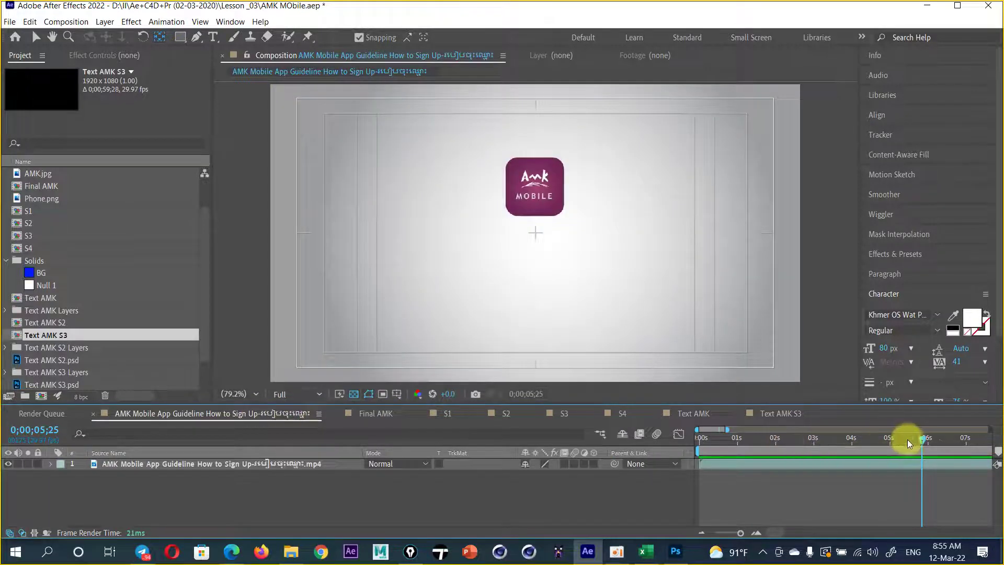
pyautogui.moveTo(921, 439); pyautogui.dragTo(924, 439)
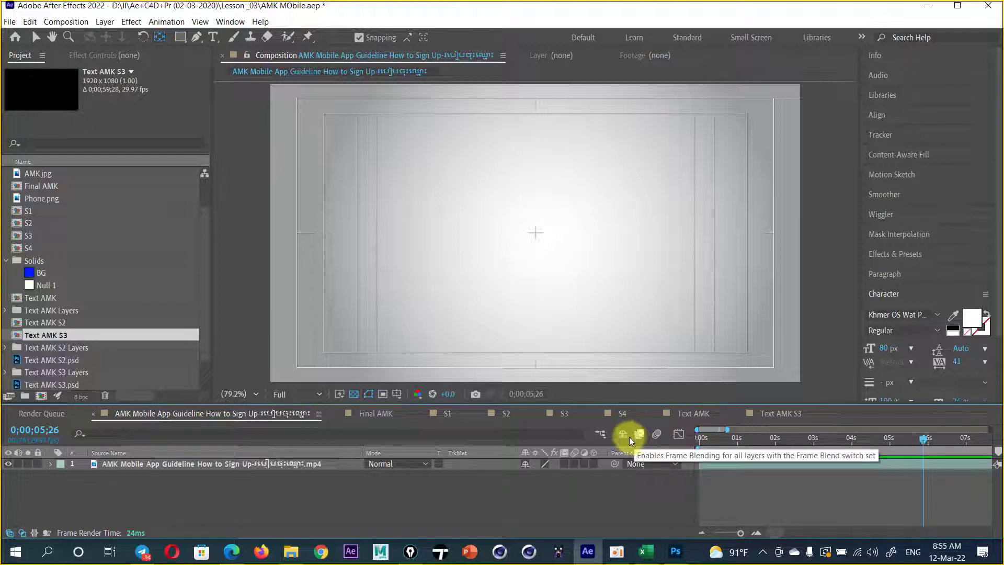
pyautogui.click(449, 414)
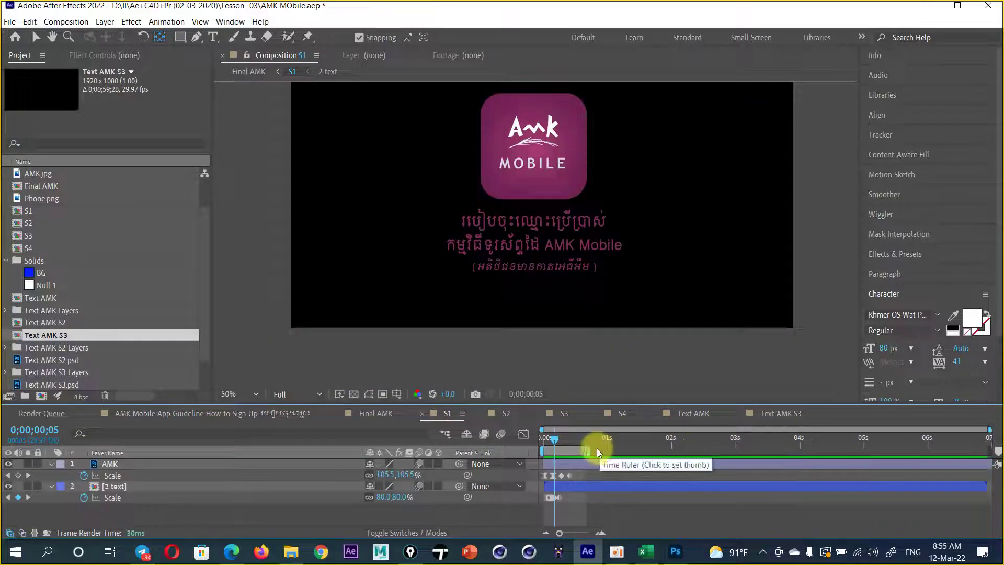
pyautogui.click(877, 444)
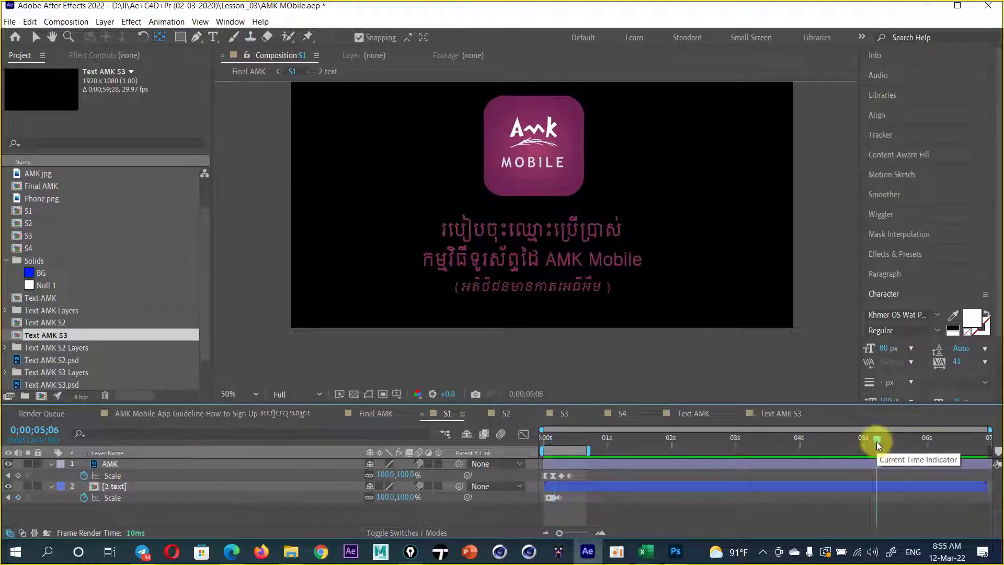
# - Extend the work area and add 100% Scale keyframes for AMK and [2 text] at 0;00;05;25
pyautogui.moveTo(876, 444); pyautogui.dragTo(917, 431)
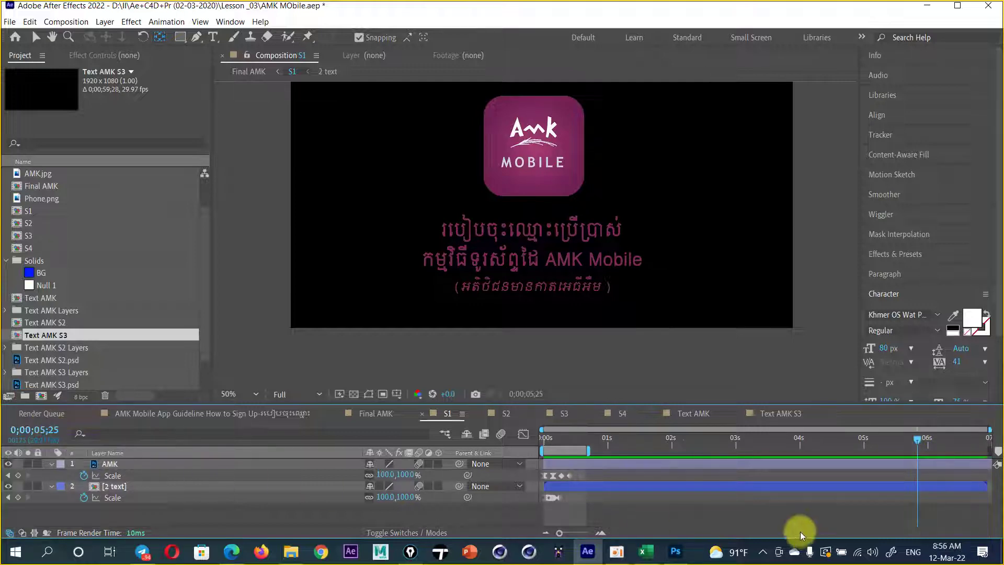
pyautogui.moveTo(588, 450); pyautogui.dragTo(976, 450)
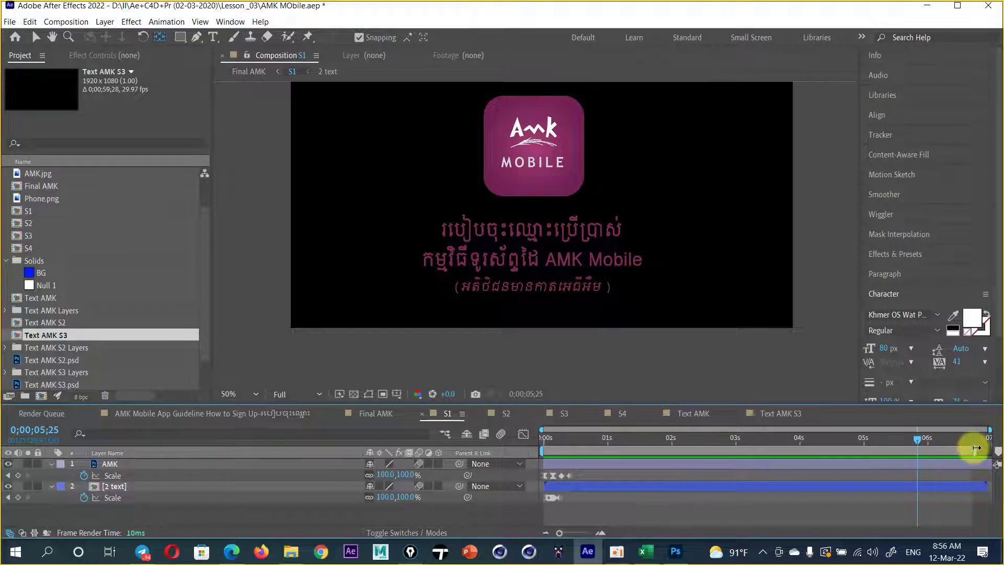
pyautogui.click(17, 475)
pyautogui.click(17, 497)
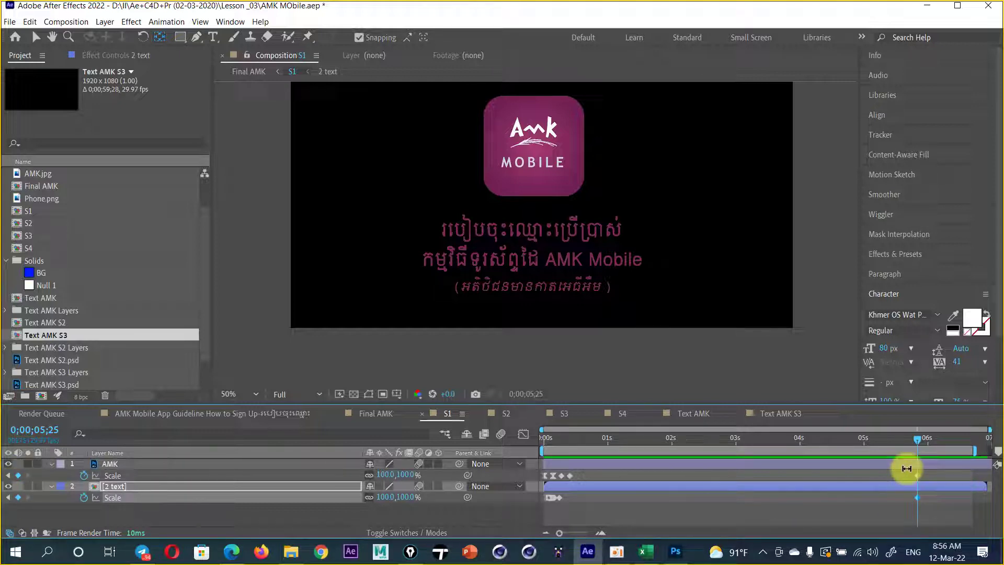
pyautogui.press('=')
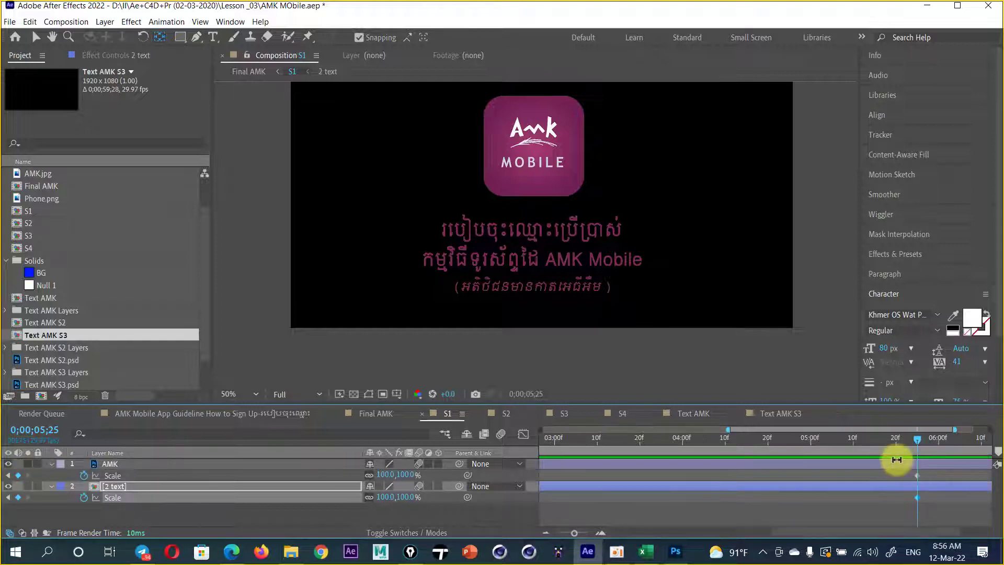
pyautogui.moveTo(918, 439); pyautogui.dragTo(918, 443)
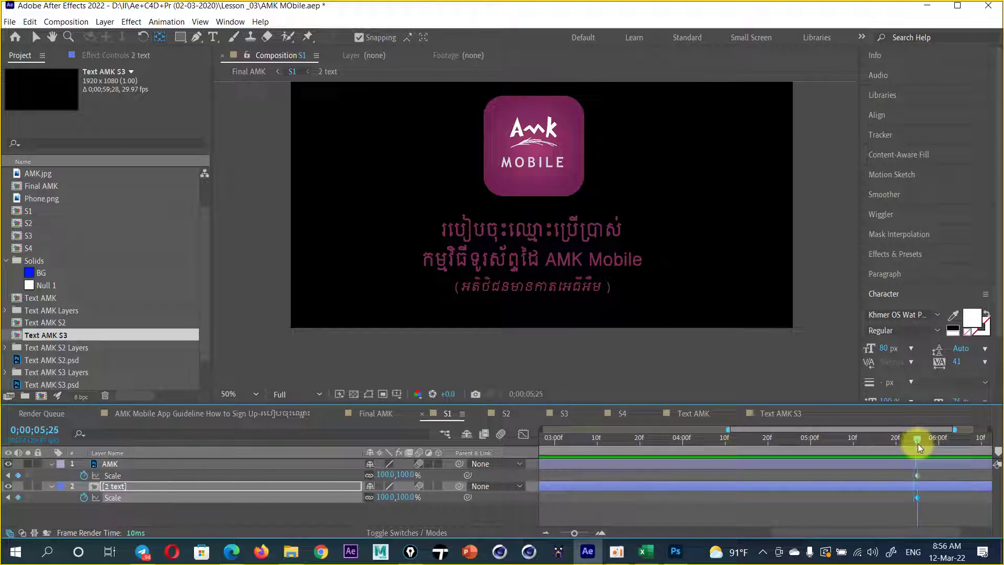
pyautogui.press('pagedown')
pyautogui.press('pagedown')
pyautogui.press('pagedown')
# - Set Scale to 0% on both the AMK logo and the title layer at 05;28
pyautogui.click(411, 475)
pyautogui.write('0')
pyautogui.press('Return')
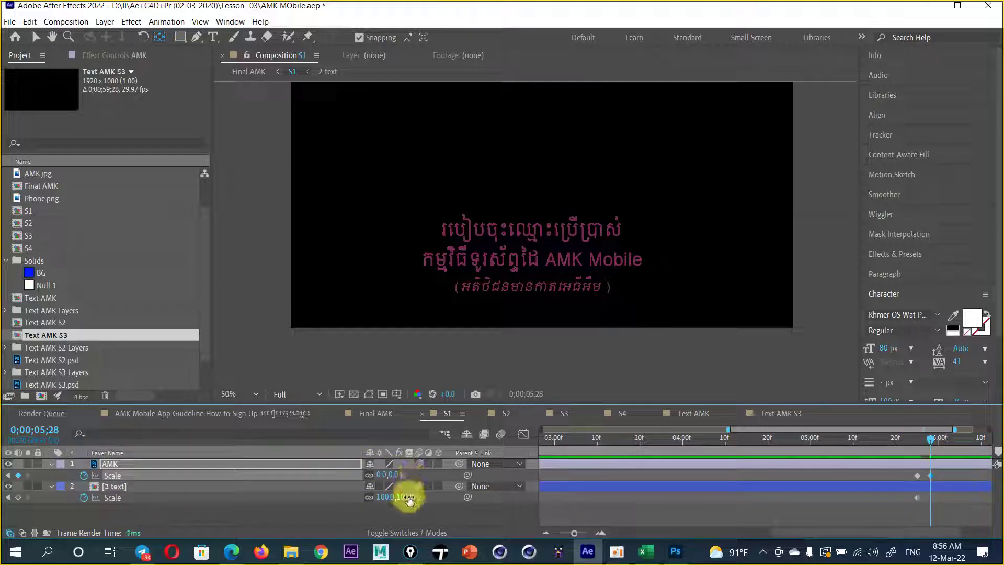
pyautogui.click(397, 497)
pyautogui.write('0')
pyautogui.press('Return')
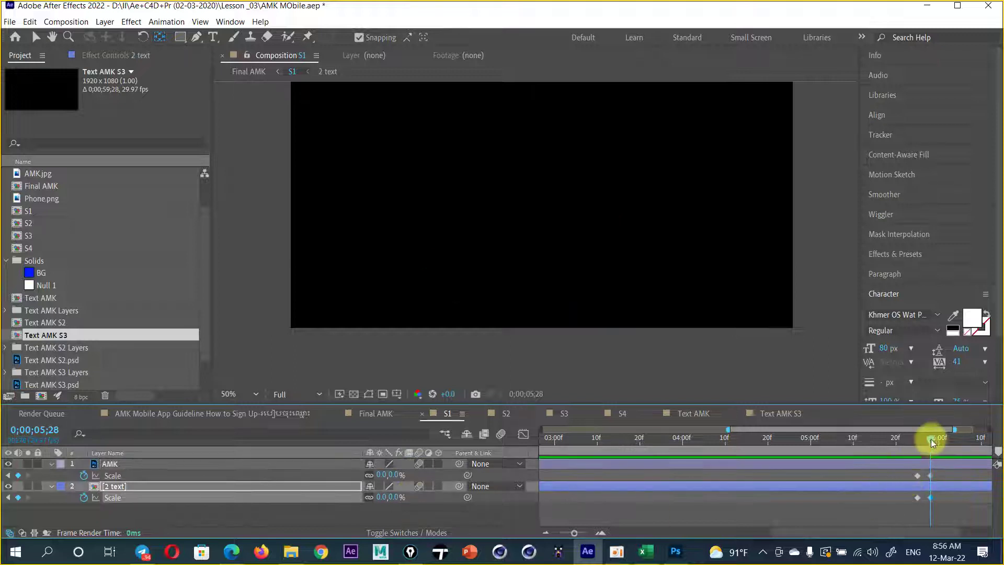
# - Move both 0% Scale keyframes one frame earlier, to 27f
pyautogui.moveTo(930, 438); pyautogui.dragTo(924, 434)
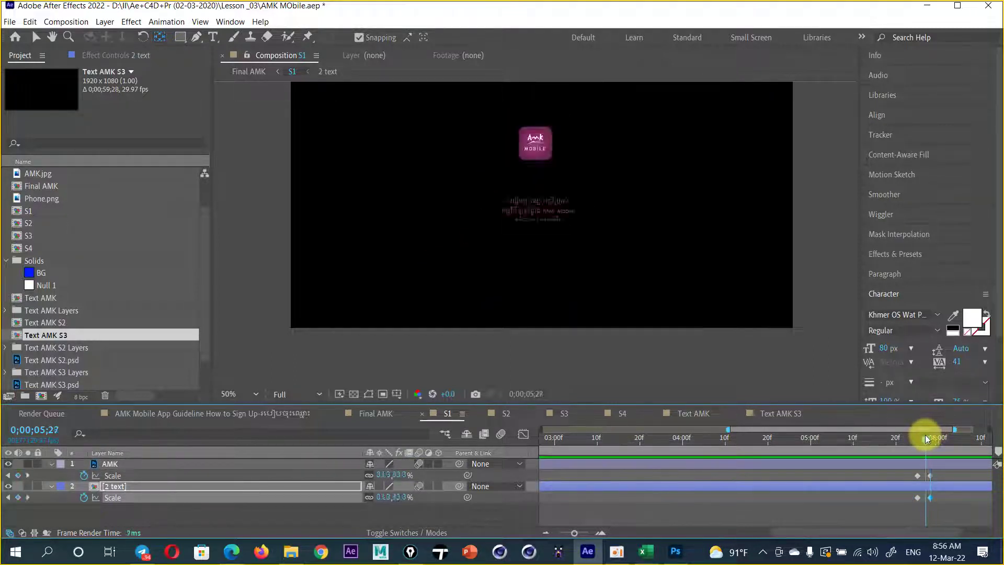
pyautogui.press('=')
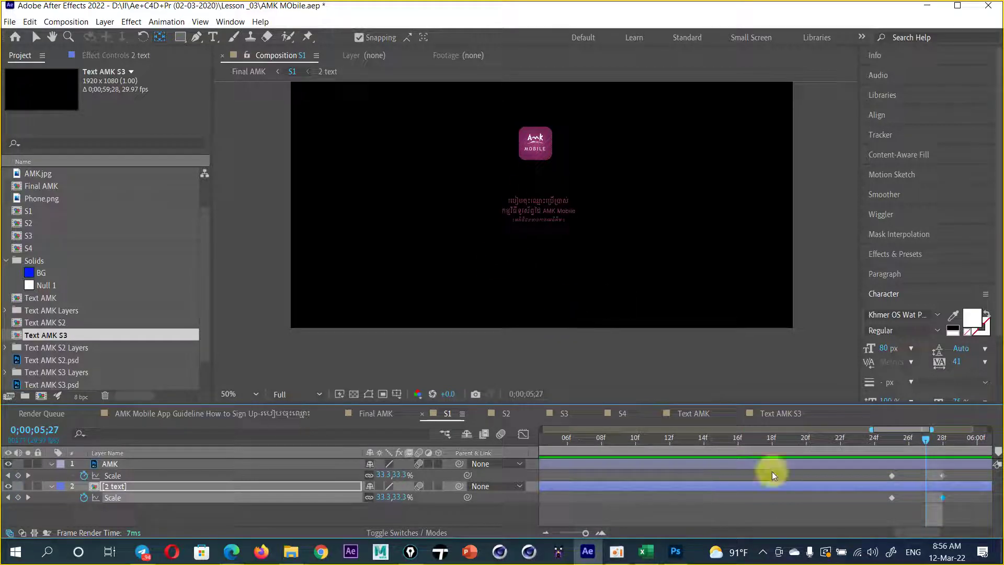
pyautogui.click(958, 526)
pyautogui.moveTo(951, 474)
pyautogui.mouseDown()
pyautogui.moveTo(939, 501)
pyautogui.moveTo(913, 477)
pyautogui.mouseUp()
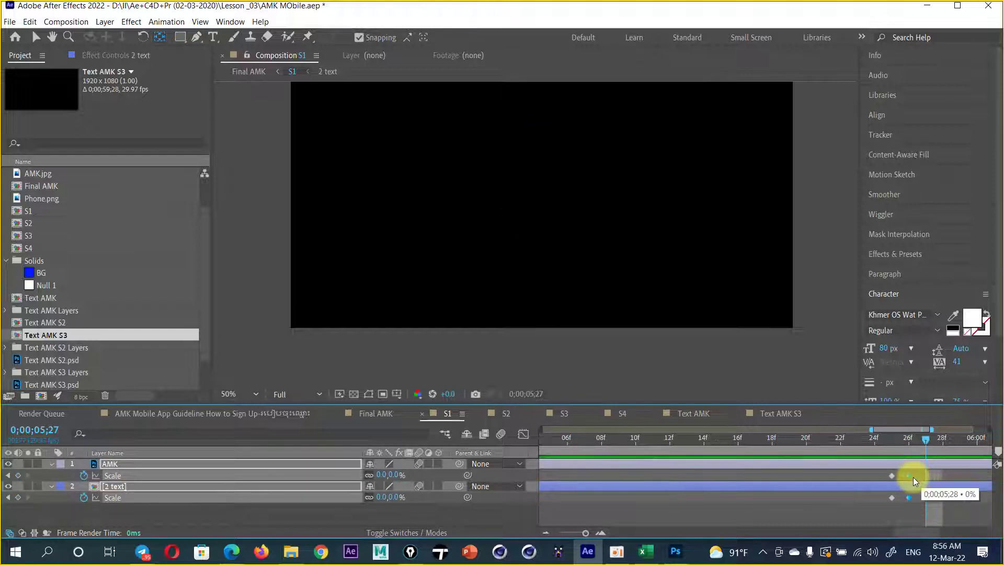
# - Shift the logo's full-size Scale keyframe from 25f to 24f
pyautogui.click(933, 496)
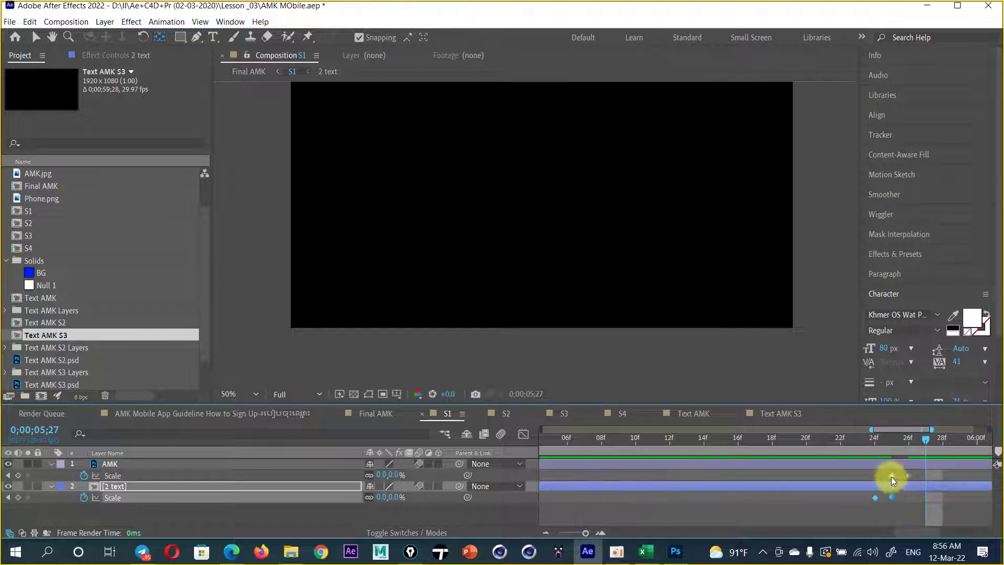
pyautogui.click(874, 437)
pyautogui.moveTo(877, 436); pyautogui.dragTo(893, 437)
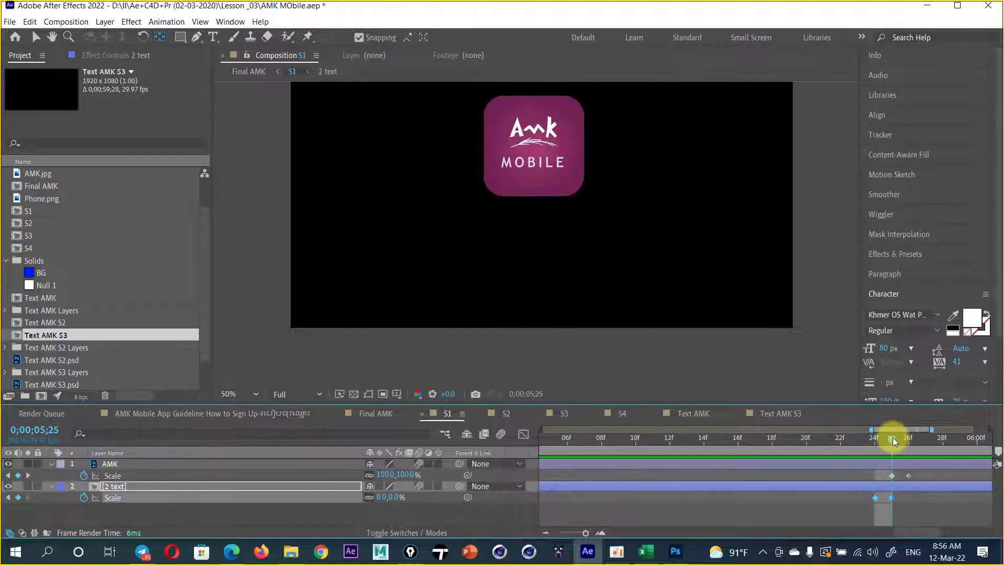
pyautogui.click(891, 474)
pyautogui.moveTo(892, 475); pyautogui.dragTo(875, 475)
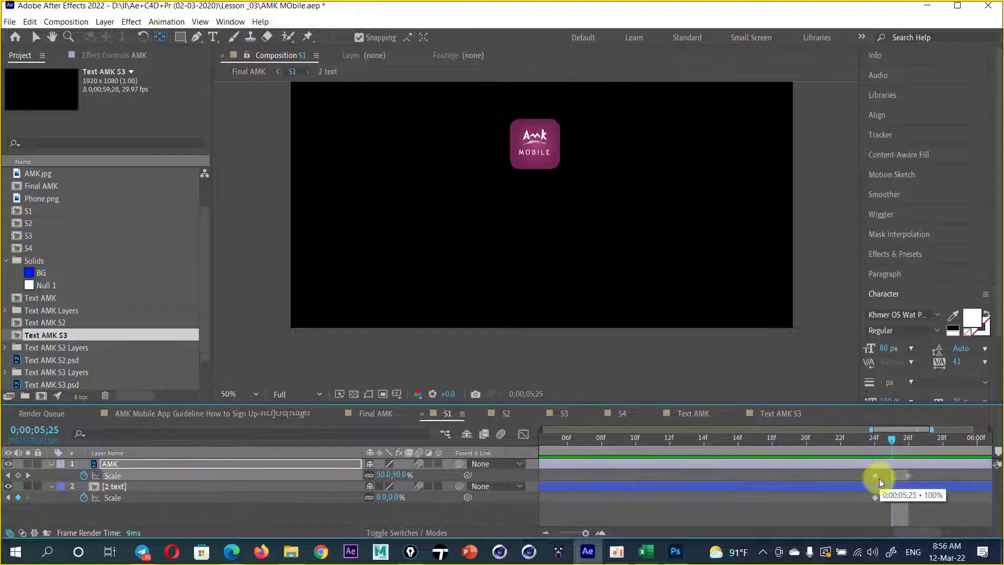
pyautogui.click(874, 440)
# - Move both 100% Scale keyframes to 23f so the shrink starts earlier
pyautogui.moveTo(876, 440); pyautogui.dragTo(873, 444)
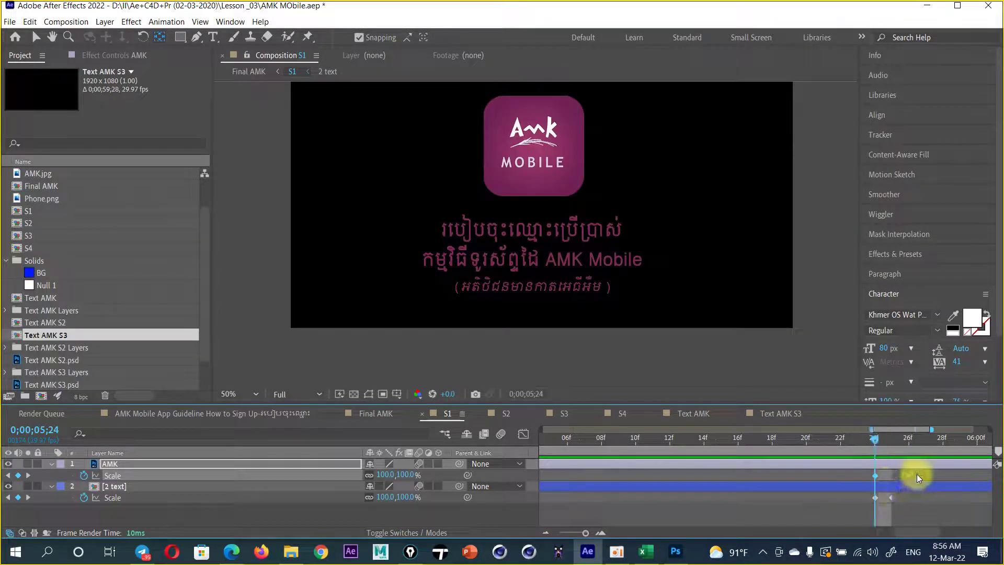
pyautogui.click(874, 476)
pyautogui.moveTo(883, 472)
pyautogui.mouseDown()
pyautogui.moveTo(865, 511)
pyautogui.moveTo(858, 476)
pyautogui.mouseUp()
pyautogui.moveTo(854, 441)
pyautogui.mouseDown()
pyautogui.moveTo(889, 444)
pyautogui.moveTo(856, 453)
pyautogui.mouseUp()
# - Turn on the Title/Action Safe guides in the viewer
pyautogui.click(372, 396)
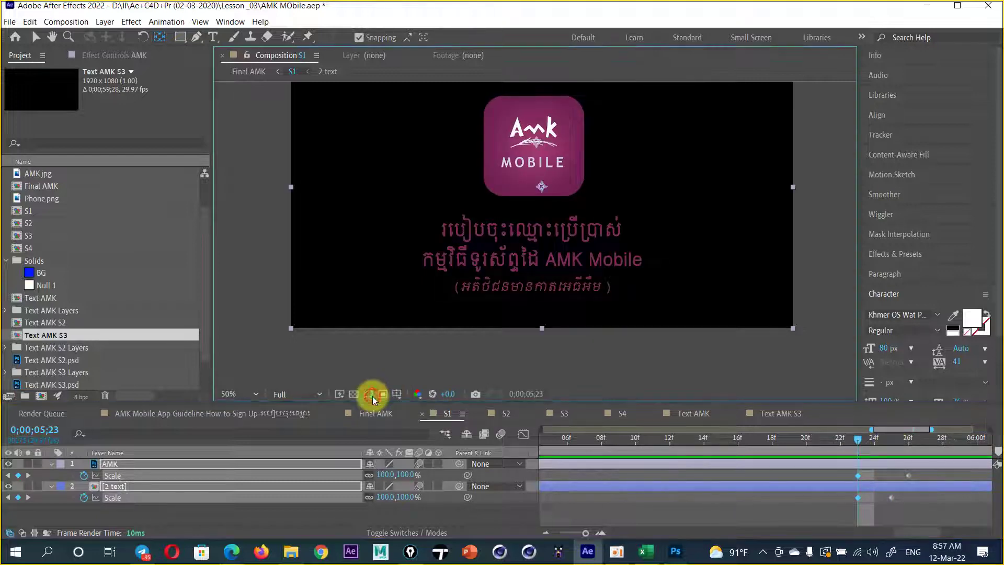
pyautogui.click(419, 407)
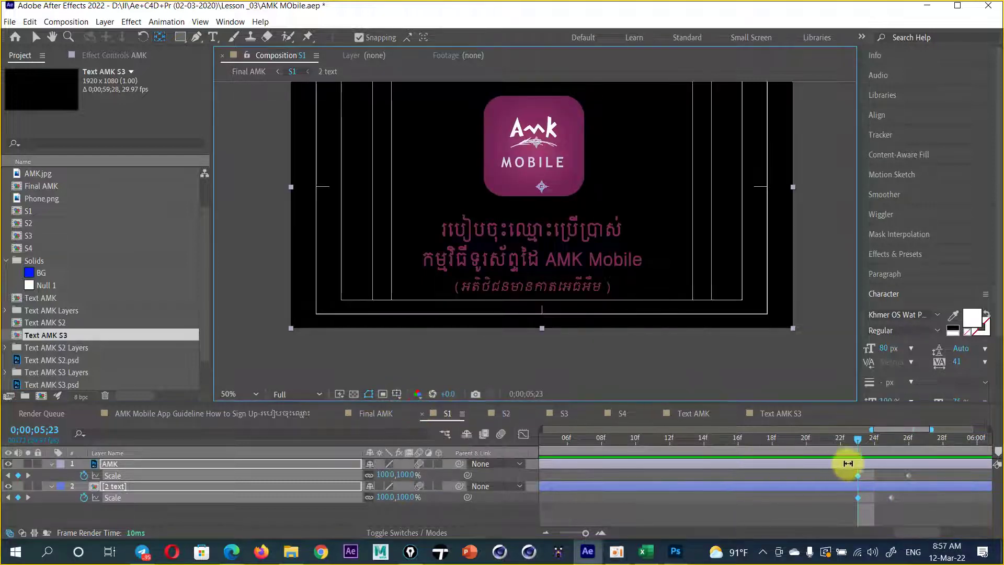
pyautogui.moveTo(858, 437)
pyautogui.mouseDown()
pyautogui.moveTo(911, 425)
pyautogui.moveTo(838, 439)
pyautogui.mouseUp()
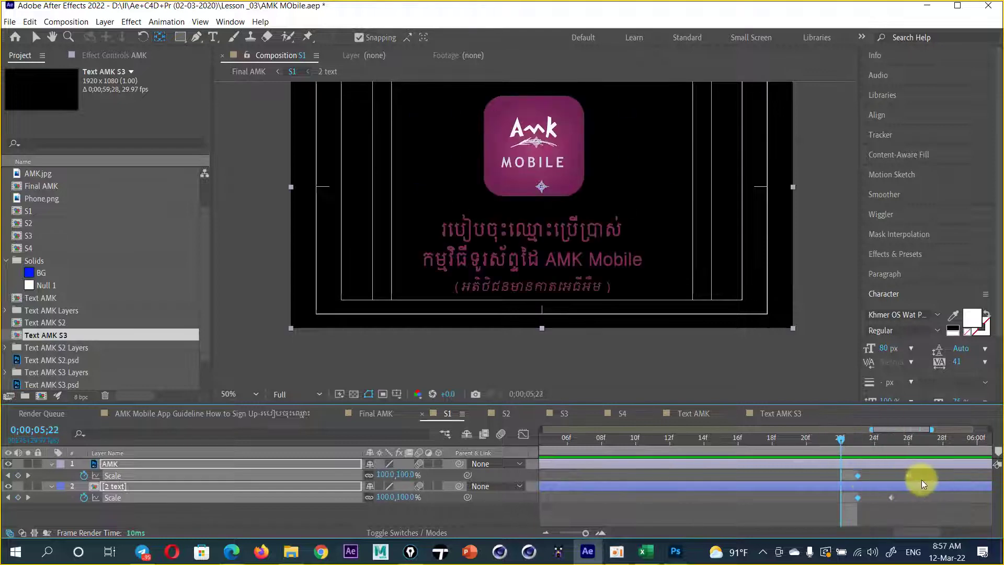
# - Push the 0% Scale keyframes a frame or two later to lengthen the shrink-out
pyautogui.moveTo(921, 476)
pyautogui.mouseDown()
pyautogui.moveTo(878, 494)
pyautogui.moveTo(893, 475)
pyautogui.mouseUp()
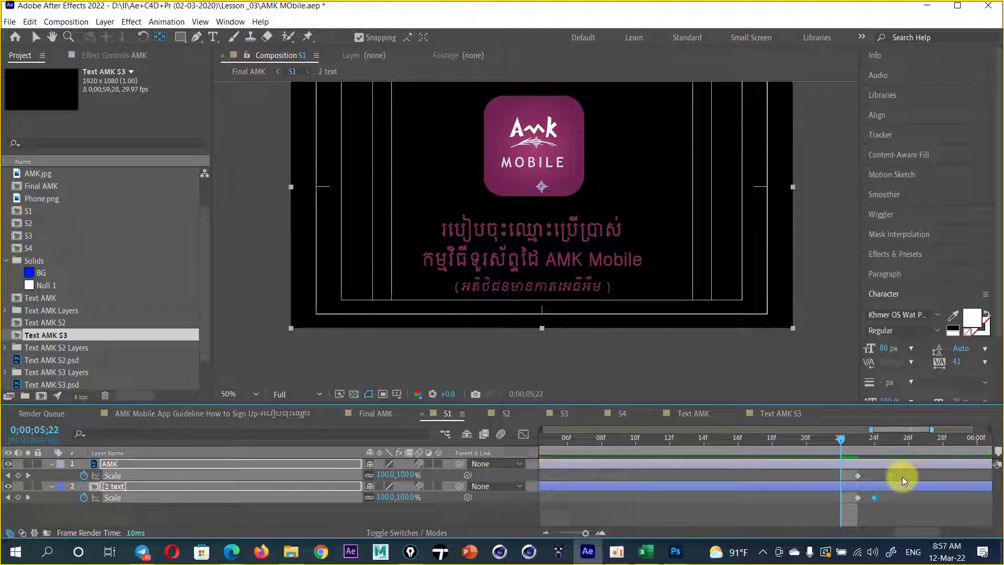
pyautogui.moveTo(840, 438); pyautogui.dragTo(861, 431)
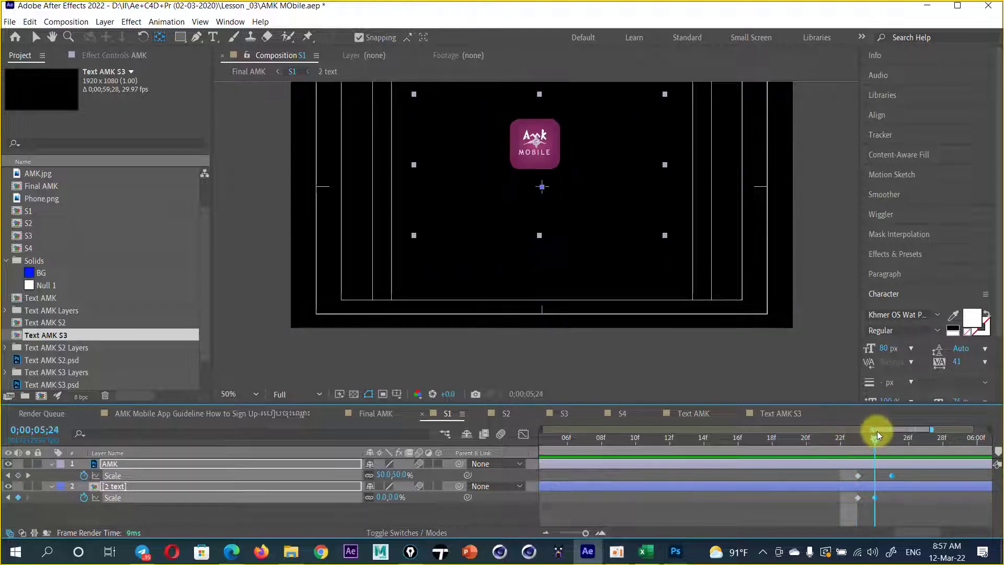
pyautogui.moveTo(885, 475); pyautogui.dragTo(903, 473)
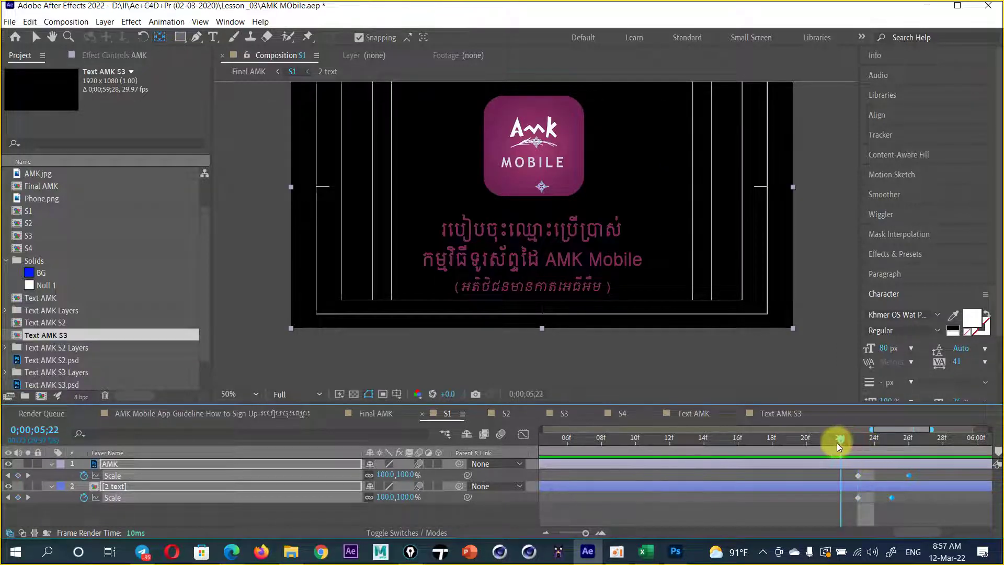
pyautogui.moveTo(837, 442); pyautogui.dragTo(892, 450)
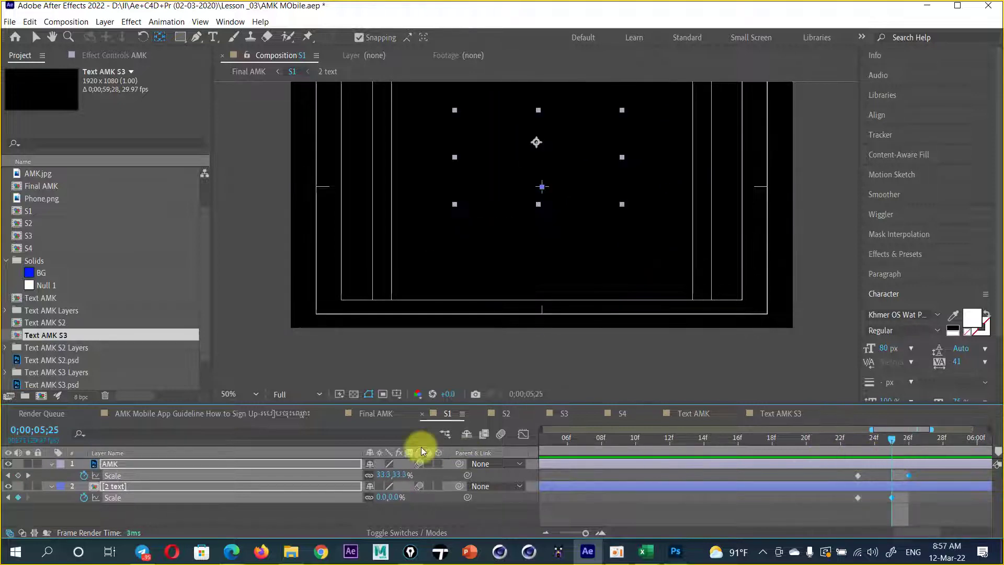
# - In Final AMK, extend the S1 layer's out-point past S2's start and check the handover
pyautogui.click(385, 416)
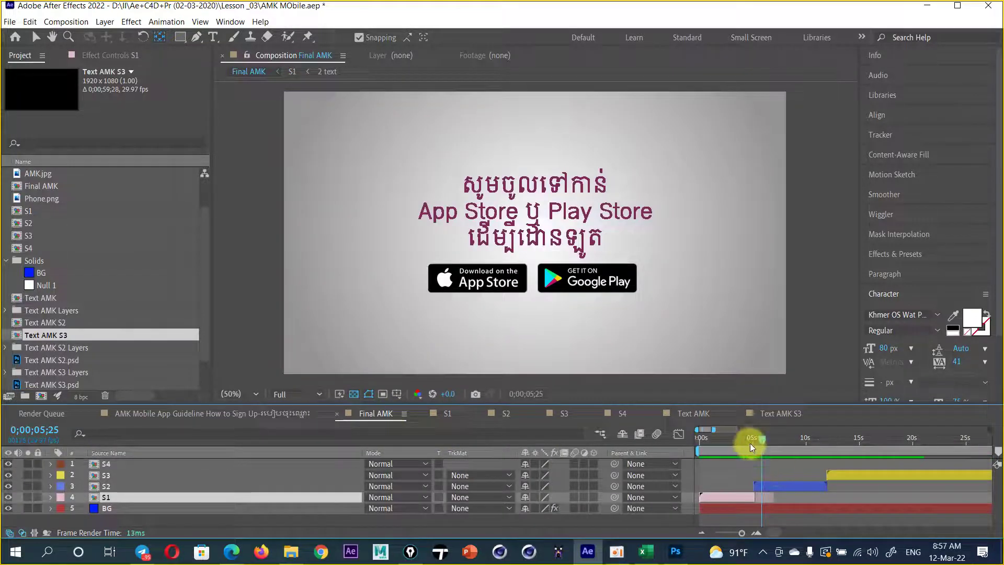
pyautogui.moveTo(760, 438); pyautogui.dragTo(752, 439)
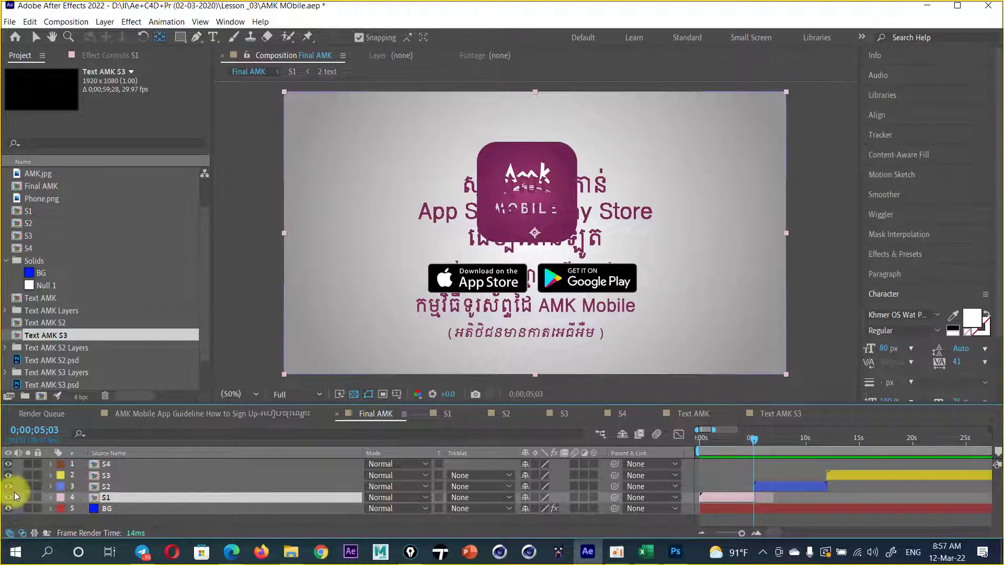
pyautogui.moveTo(7, 486); pyautogui.dragTo(8, 474)
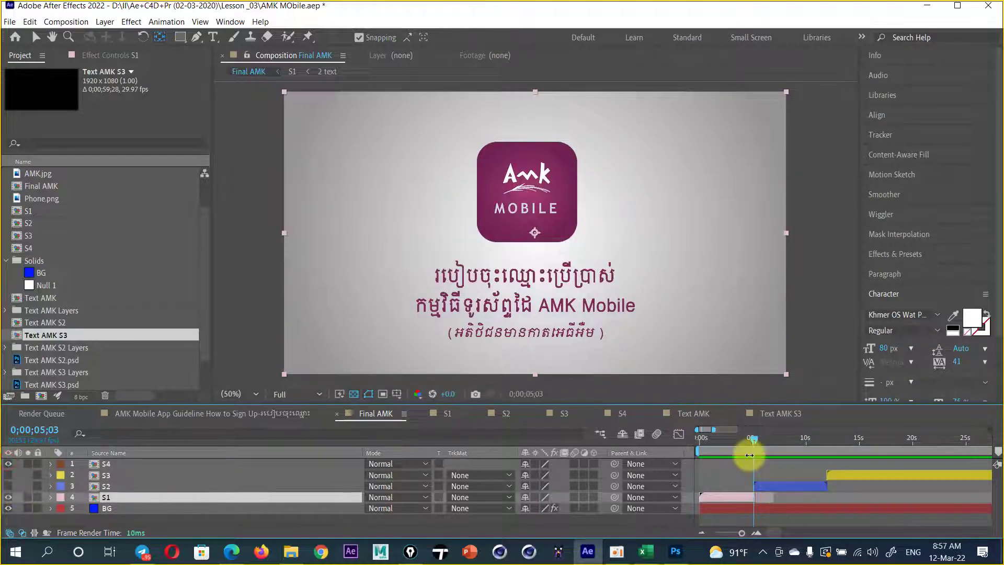
pyautogui.moveTo(754, 441); pyautogui.dragTo(756, 438)
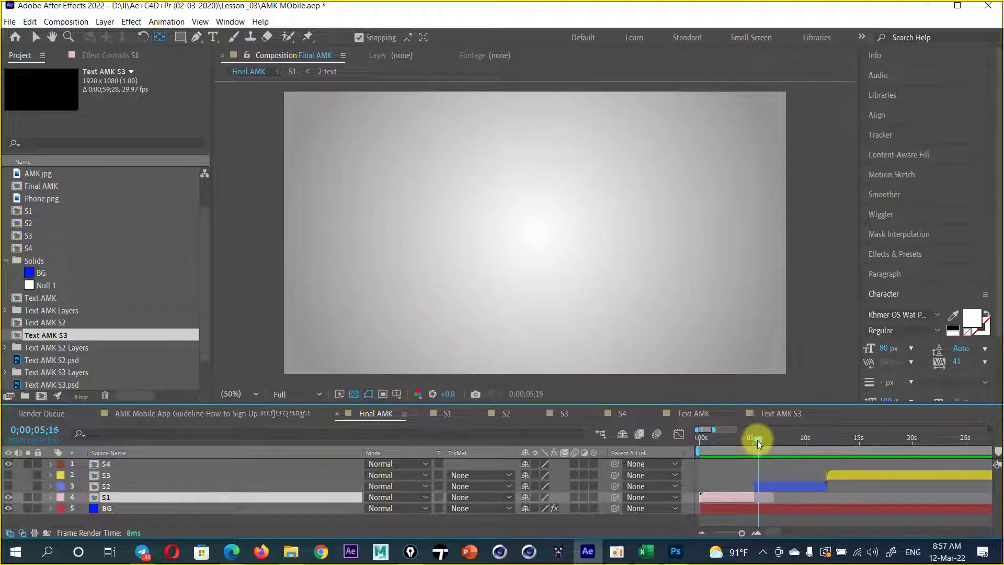
pyautogui.moveTo(757, 501); pyautogui.dragTo(772, 499)
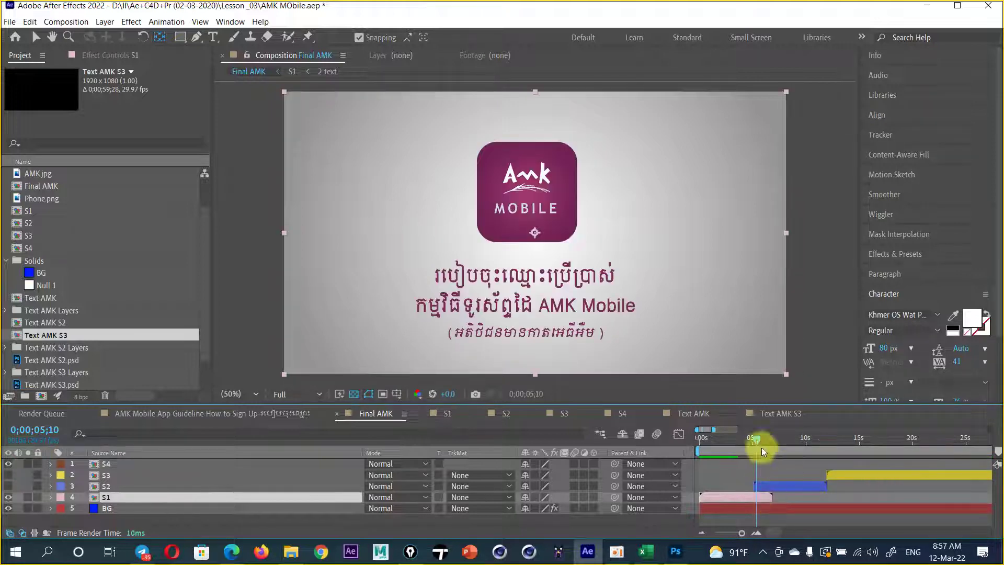
pyautogui.press('=')
pyautogui.press('=')
pyautogui.press('=')
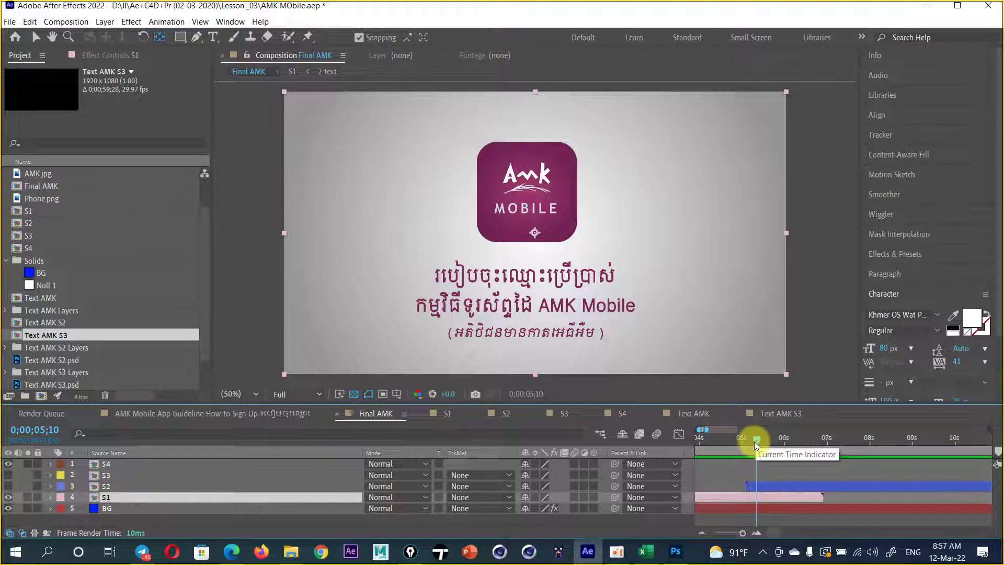
pyautogui.press('=')
pyautogui.moveTo(754, 440); pyautogui.dragTo(779, 434)
pyautogui.press('-')
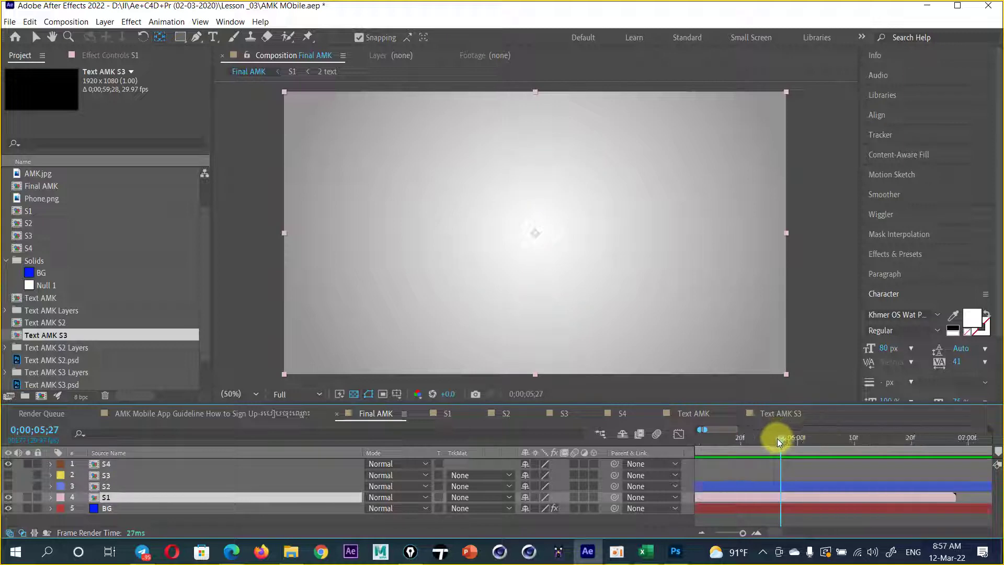
pyautogui.press('-')
pyautogui.press('-')
pyautogui.press('-')
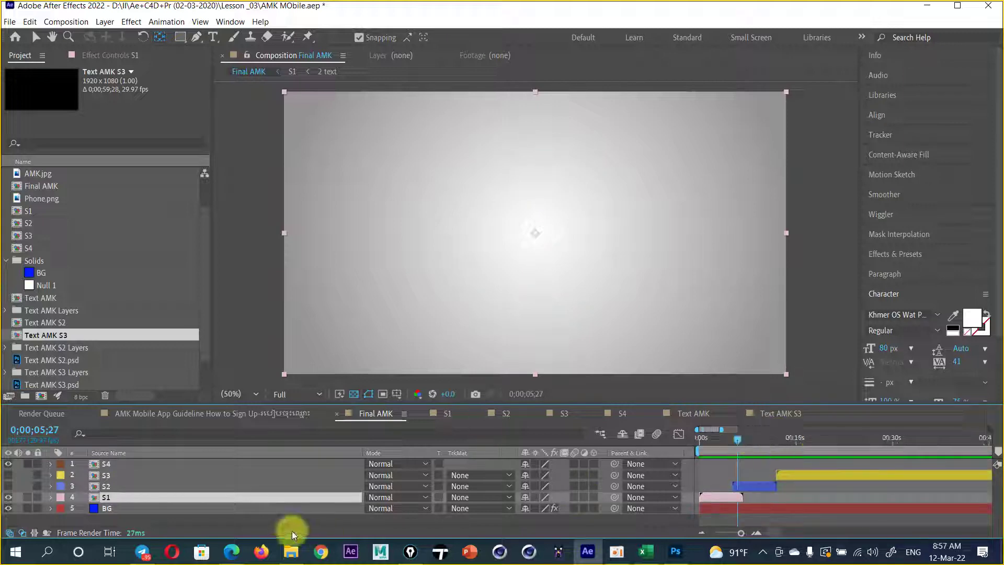
# - Scrub the guideline reference video to about 6s to find the Khmer store text, then open S2
pyautogui.click(206, 417)
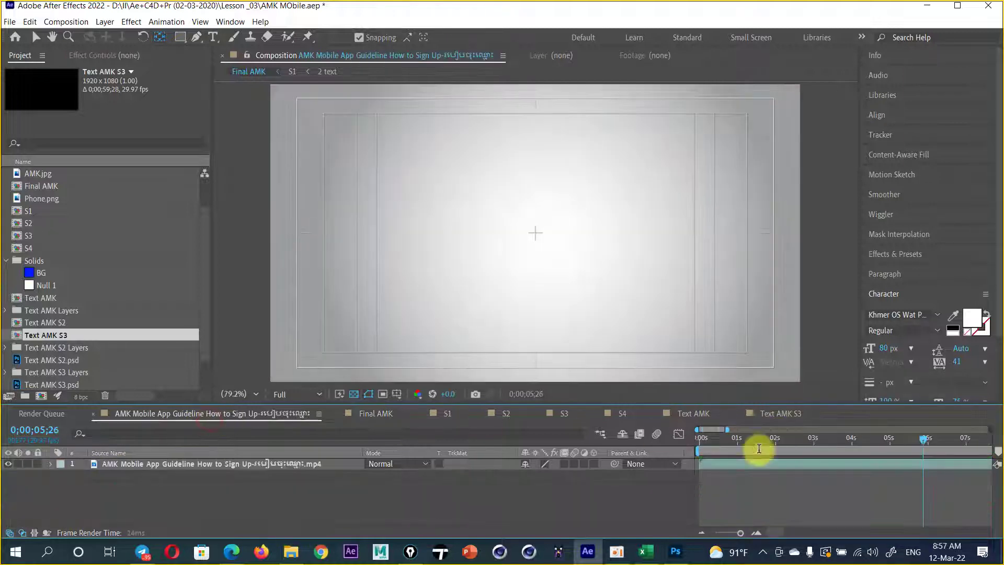
pyautogui.moveTo(924, 437); pyautogui.dragTo(938, 433)
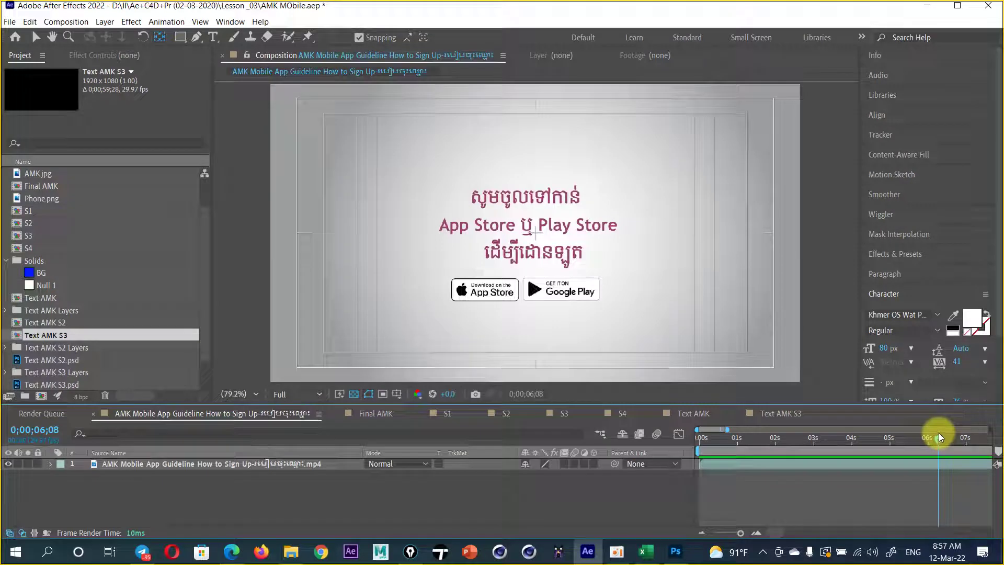
pyautogui.click(500, 413)
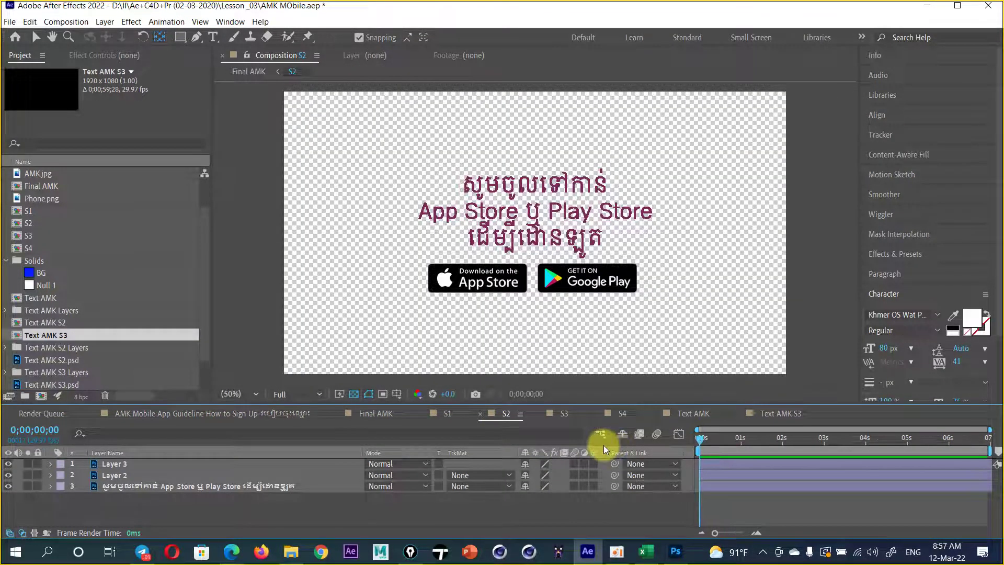
# - Toggle Layer 3's visibility to identify it as the Google Play badge
pyautogui.press('=')
pyautogui.press('=')
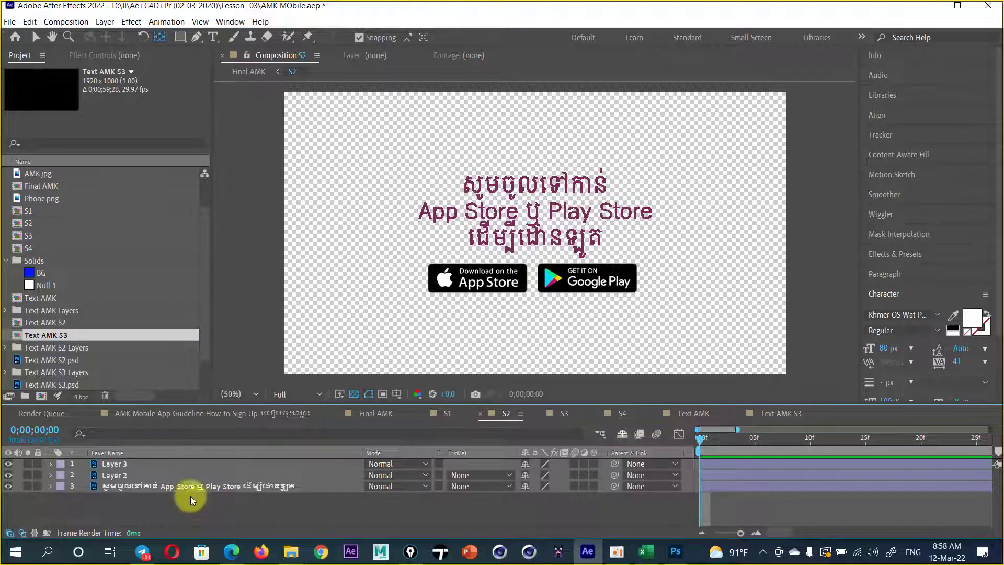
pyautogui.click(124, 488)
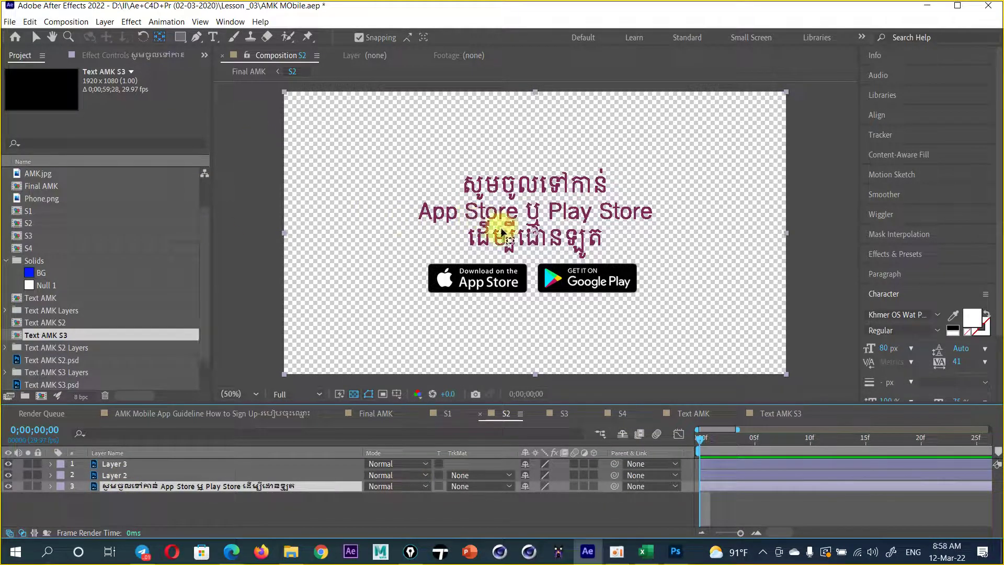
pyautogui.click(537, 212)
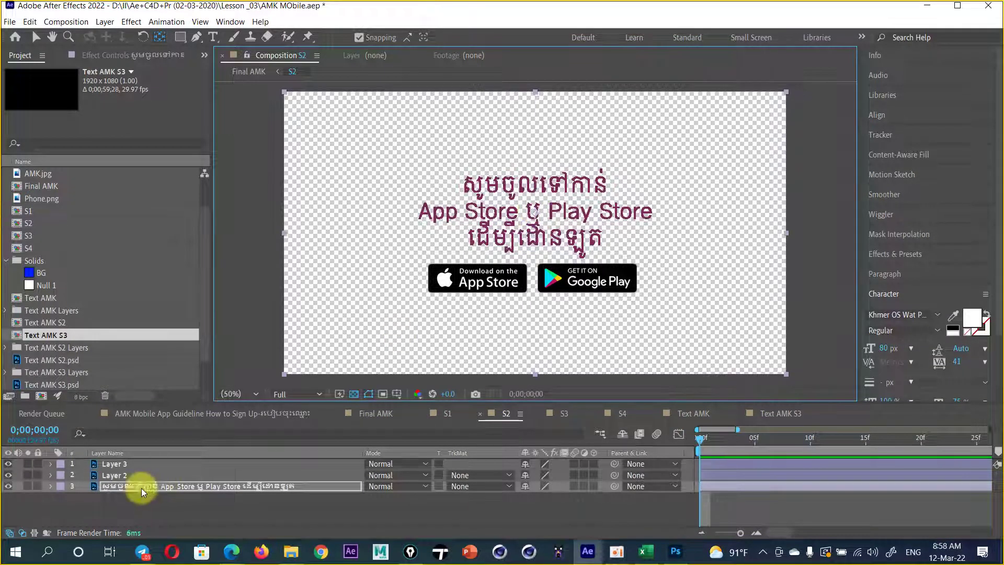
pyautogui.click(110, 463)
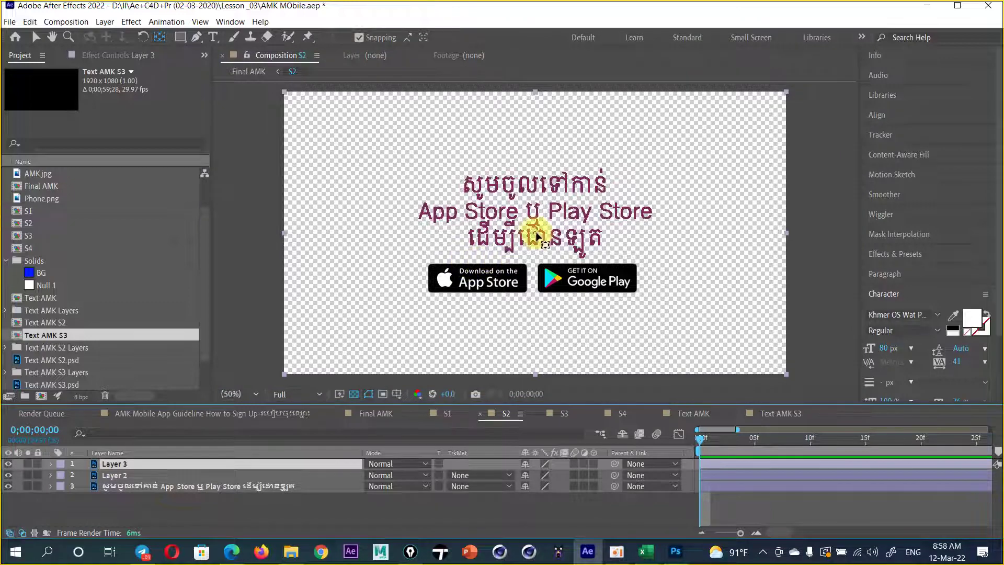
pyautogui.click(7, 465)
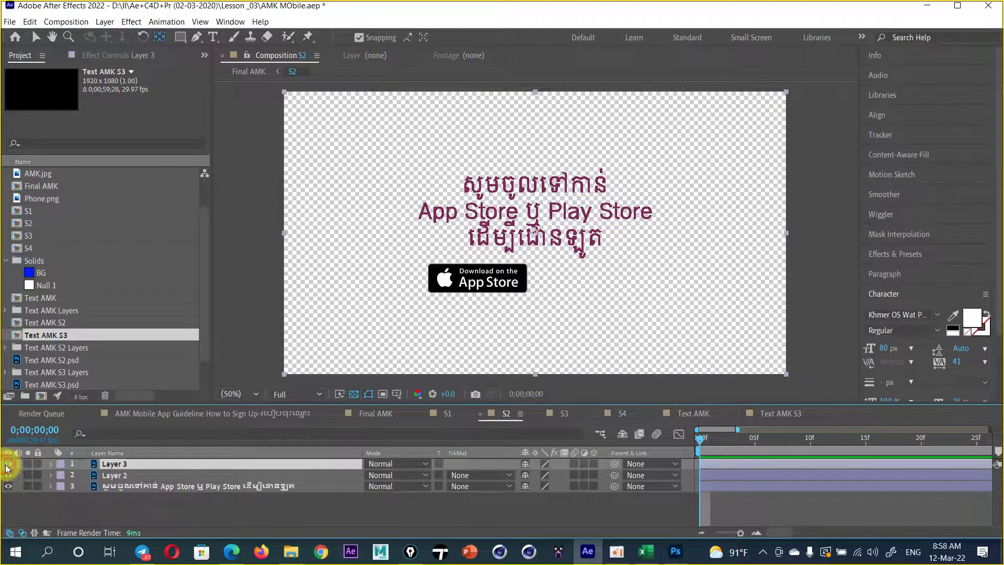
pyautogui.click(7, 464)
pyautogui.click(536, 237)
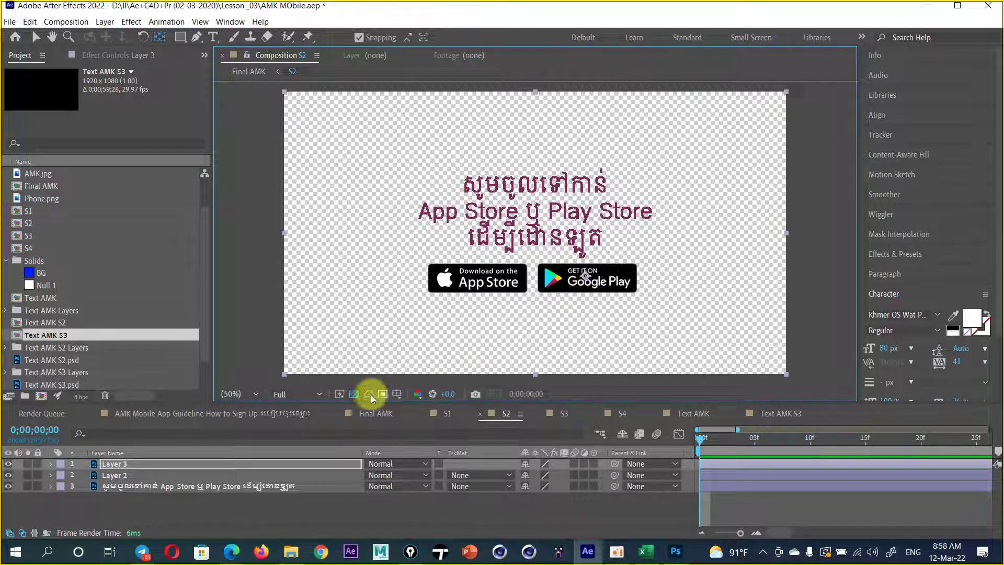
# - Show the viewer against black, confirm Layer 2 is the App Store badge, and select all three layers
pyautogui.click(353, 394)
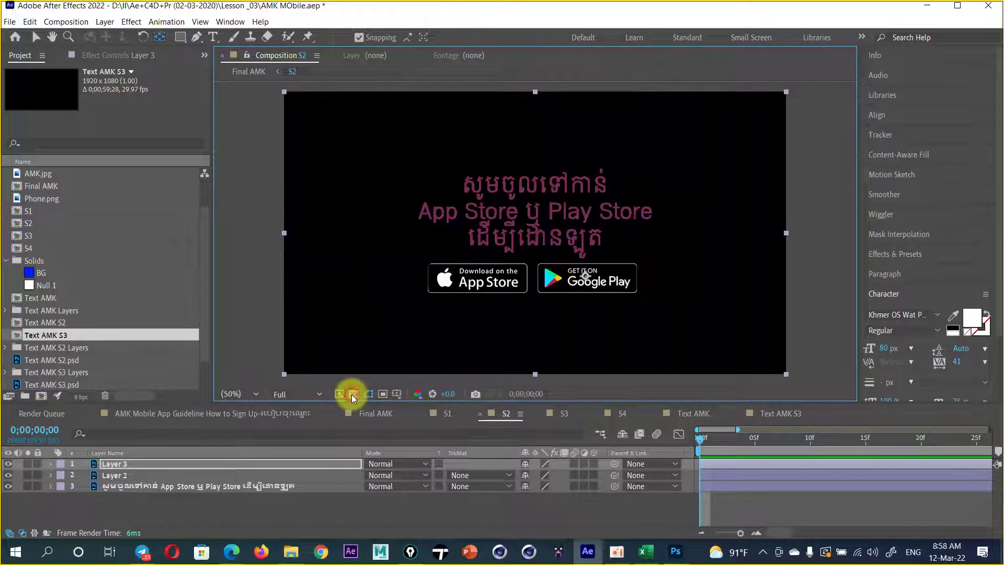
pyautogui.click(112, 475)
pyautogui.click(536, 236)
pyautogui.click(480, 277)
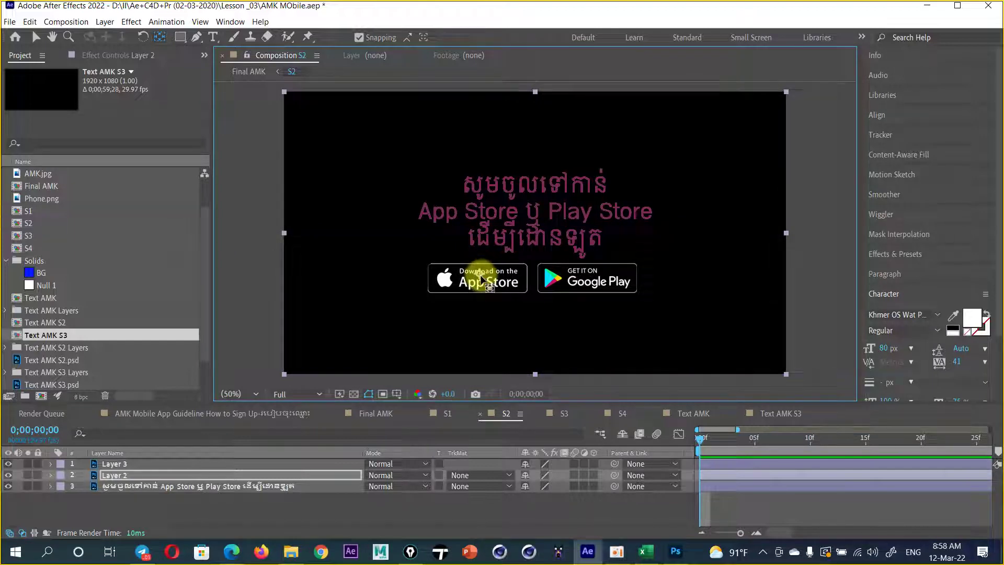
pyautogui.click(172, 462)
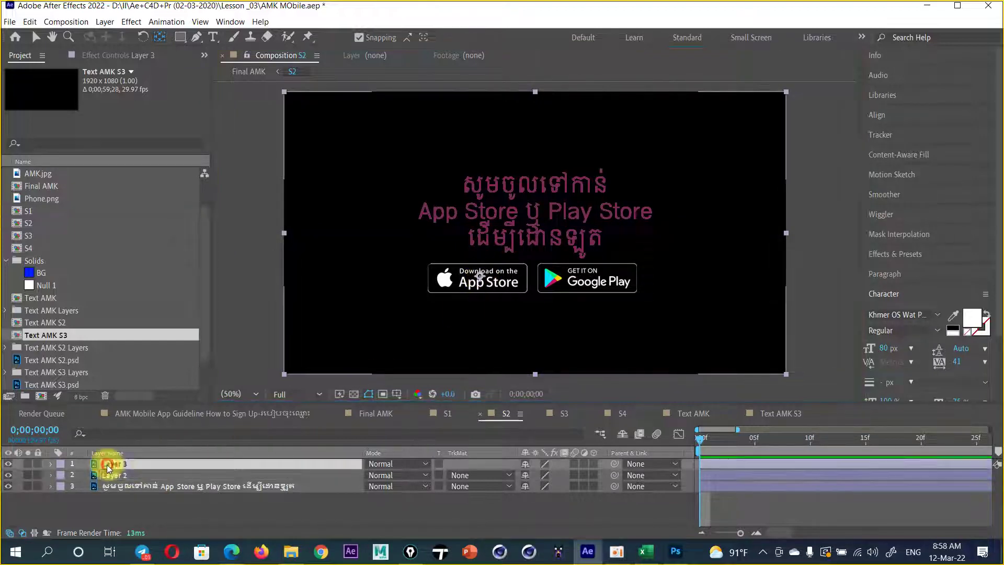
pyautogui.keyDown('shift'); pyautogui.click(106, 488); pyautogui.keyUp('shift')
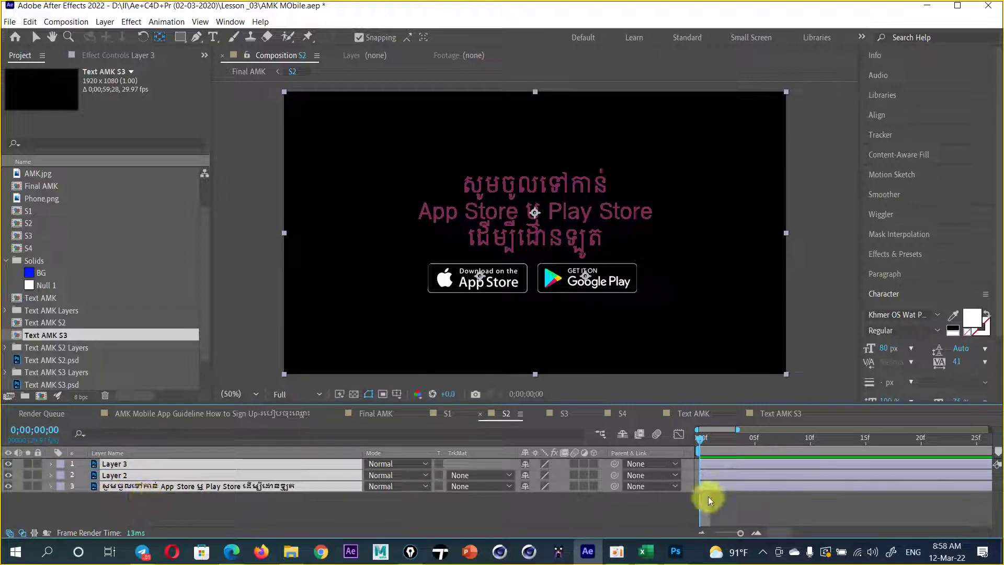
# - Reveal Scale on all three layers and set Scale keyframes at frame 2
pyautogui.press('s')
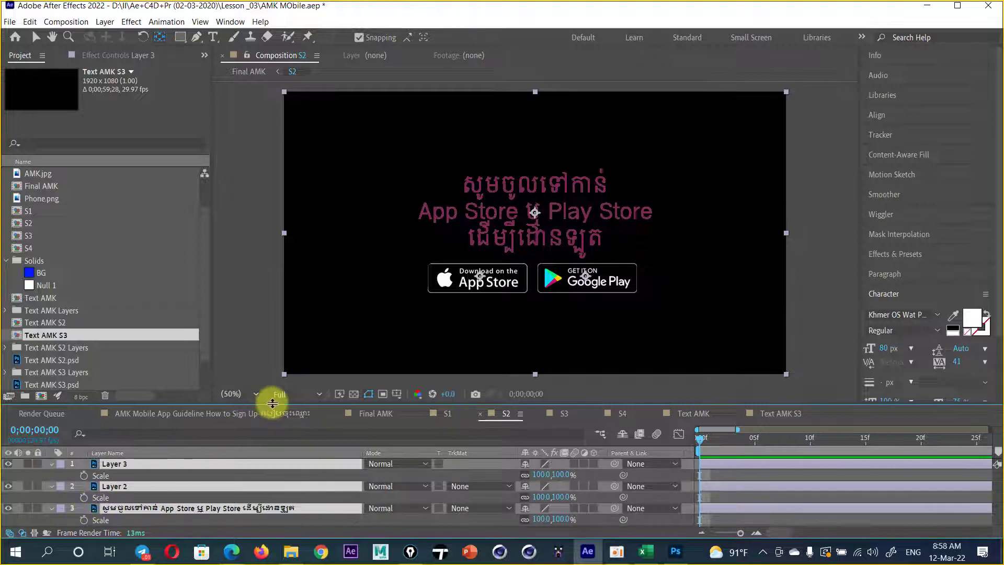
pyautogui.moveTo(272, 402)
pyautogui.mouseDown()
pyautogui.moveTo(271, 366)
pyautogui.moveTo(270, 375)
pyautogui.mouseUp()
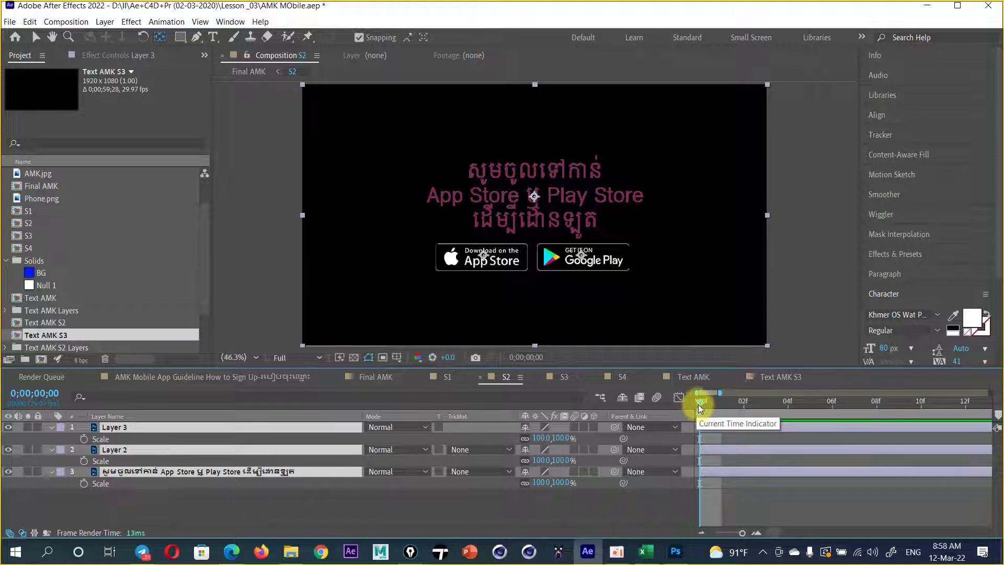
pyautogui.press('=')
pyautogui.moveTo(698, 400); pyautogui.dragTo(763, 402)
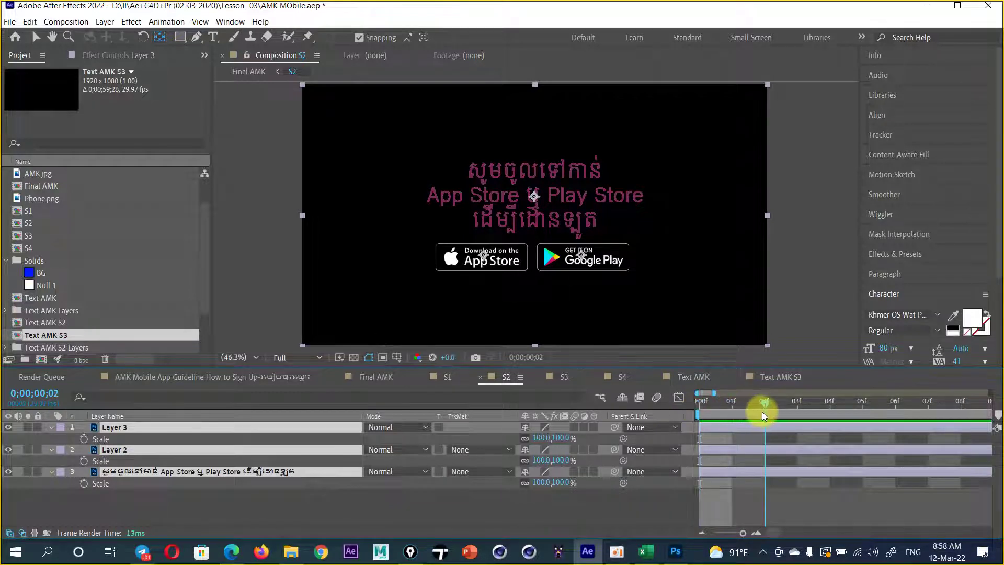
pyautogui.hotkey('ctrl', 'a')
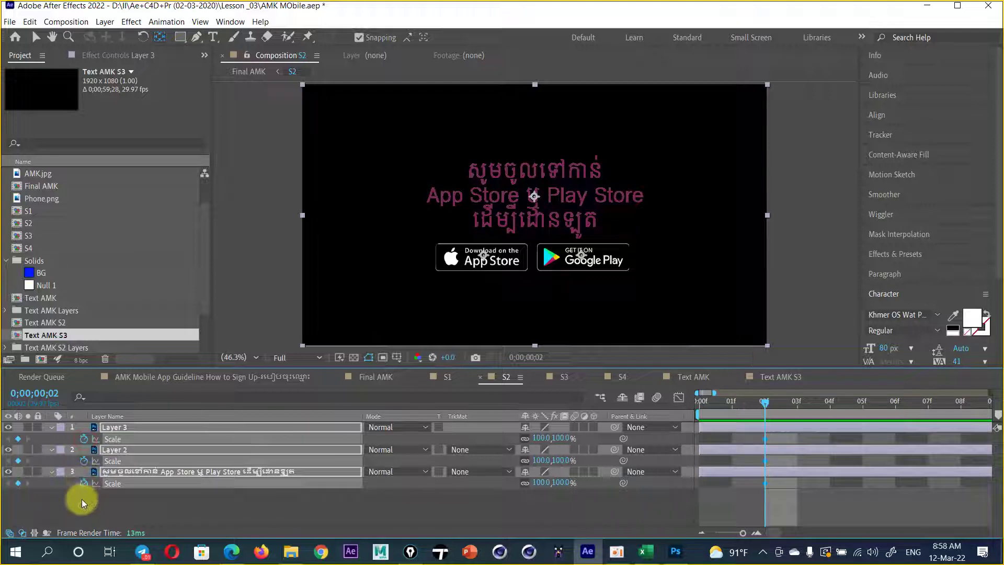
pyautogui.hotkey('alt', 'shift', 's')
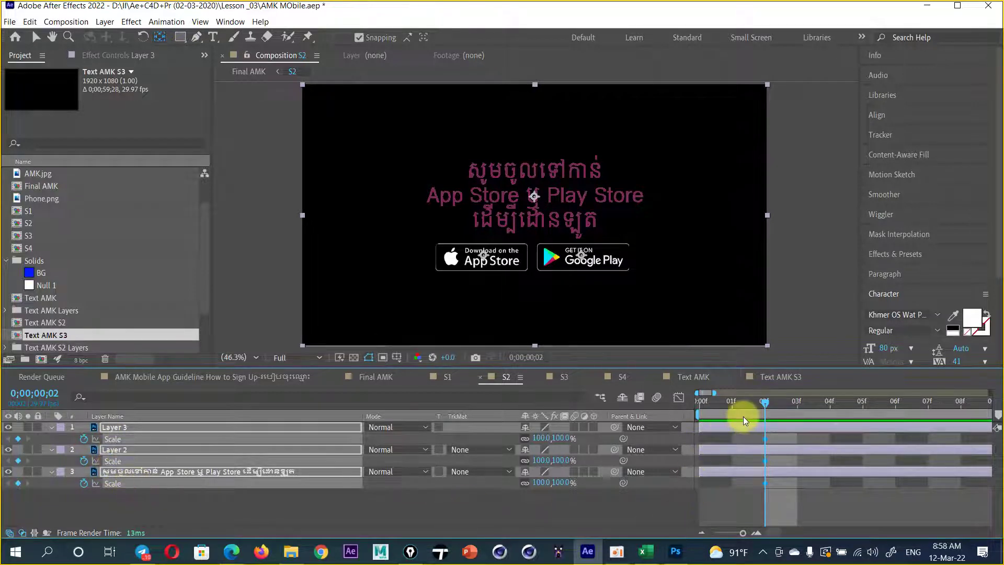
# - Set Scale to 0% at frame 0, verify the scale-up, then return to the guideline reference comp
pyautogui.moveTo(763, 403); pyautogui.dragTo(600, 425)
pyautogui.click(560, 438)
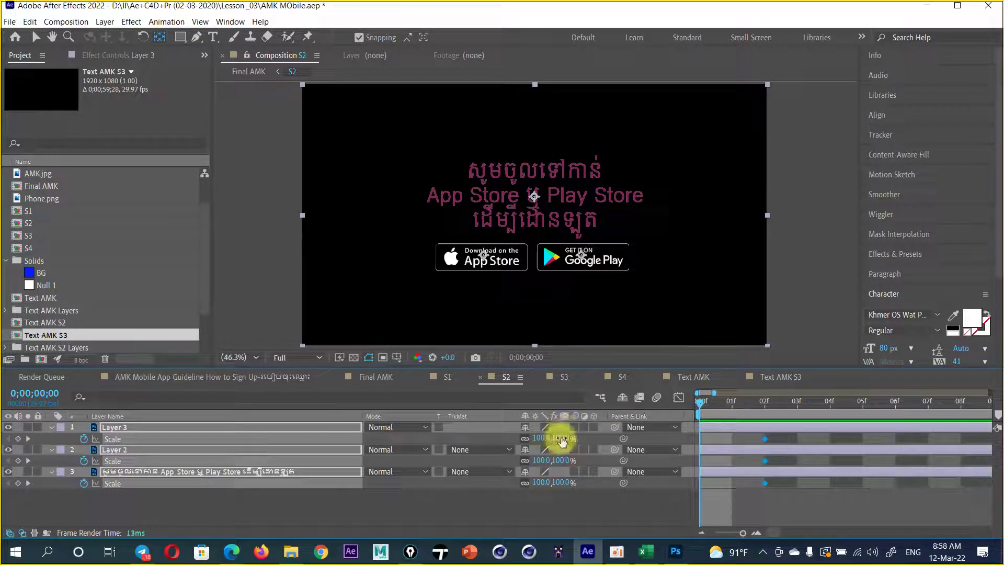
pyautogui.write('0')
pyautogui.press('Return')
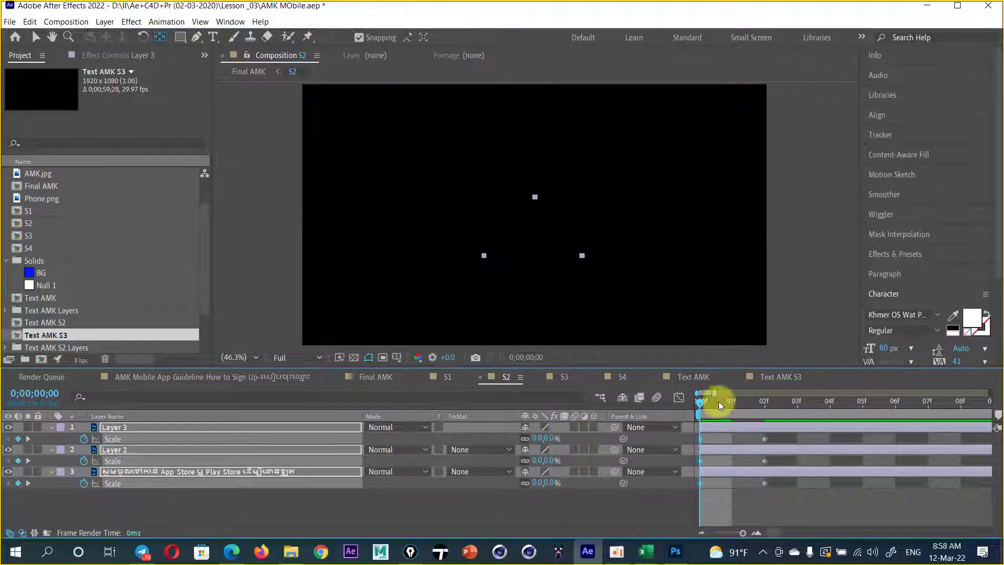
pyautogui.moveTo(702, 400); pyautogui.dragTo(752, 399)
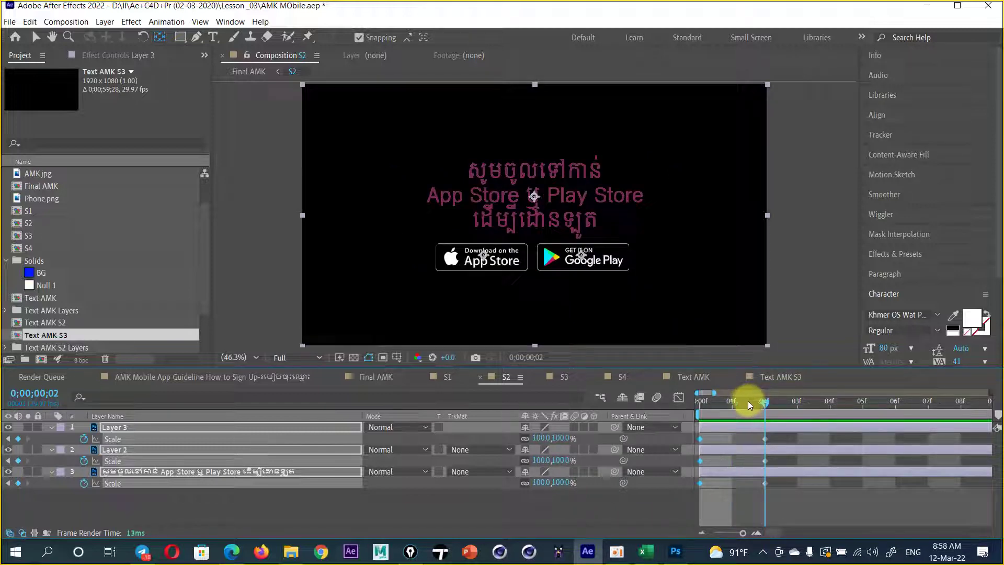
pyautogui.moveTo(752, 400); pyautogui.dragTo(749, 401)
pyautogui.press('pagedown')
pyautogui.click(433, 503)
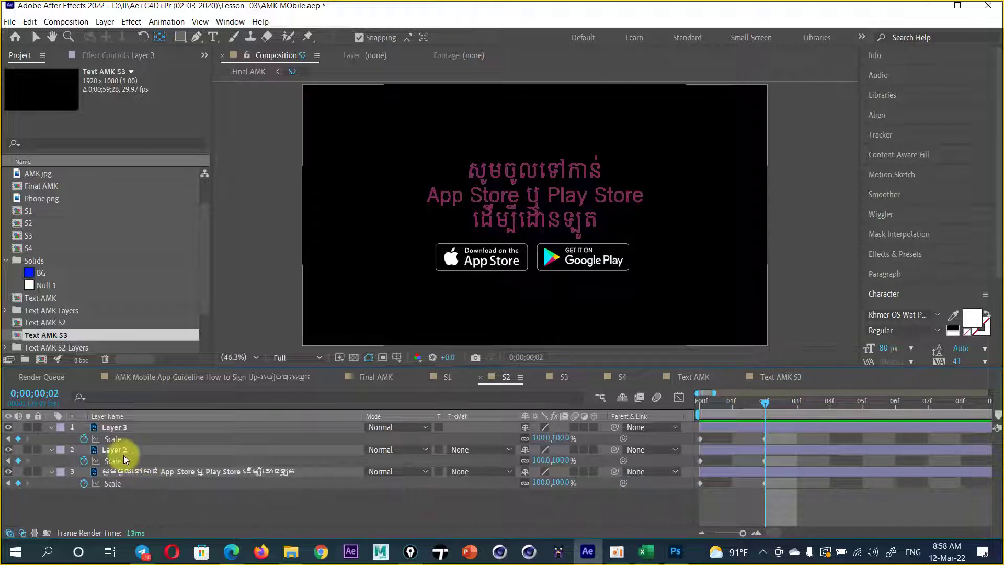
pyautogui.click(249, 387)
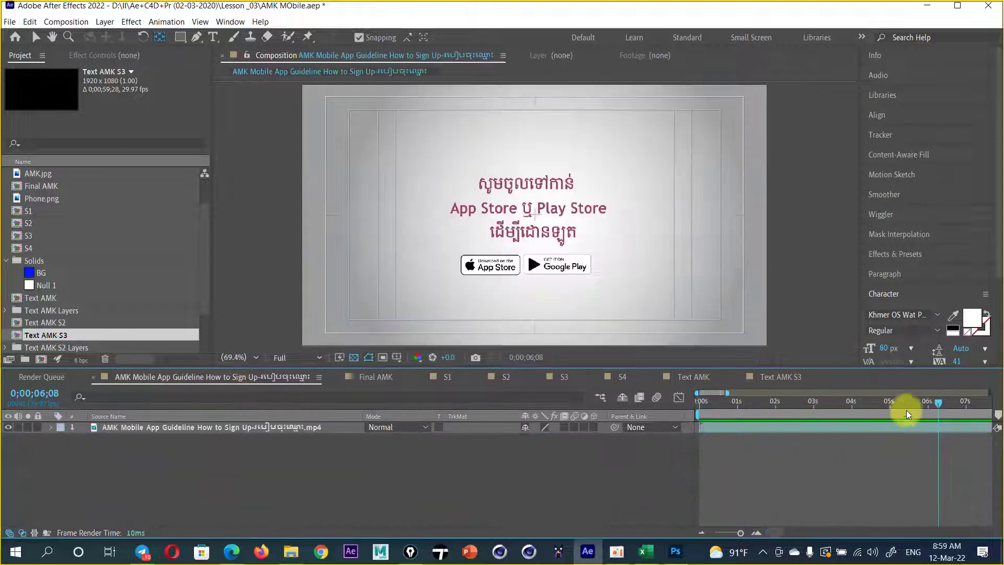
pyautogui.moveTo(936, 403)
pyautogui.mouseDown()
pyautogui.moveTo(924, 401)
pyautogui.moveTo(932, 400)
pyautogui.mouseUp()
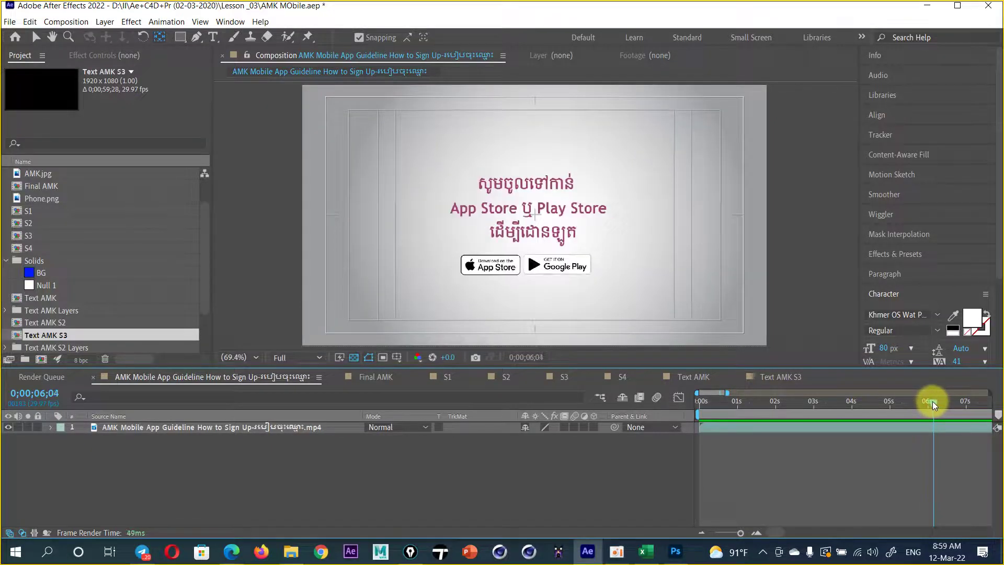
pyautogui.click(508, 377)
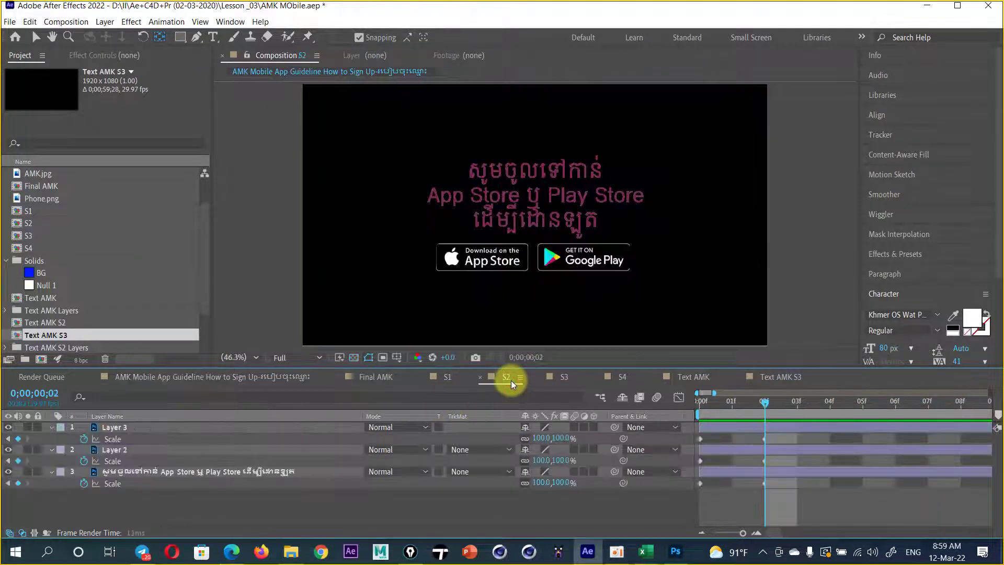
pyautogui.moveTo(746, 399); pyautogui.dragTo(685, 407)
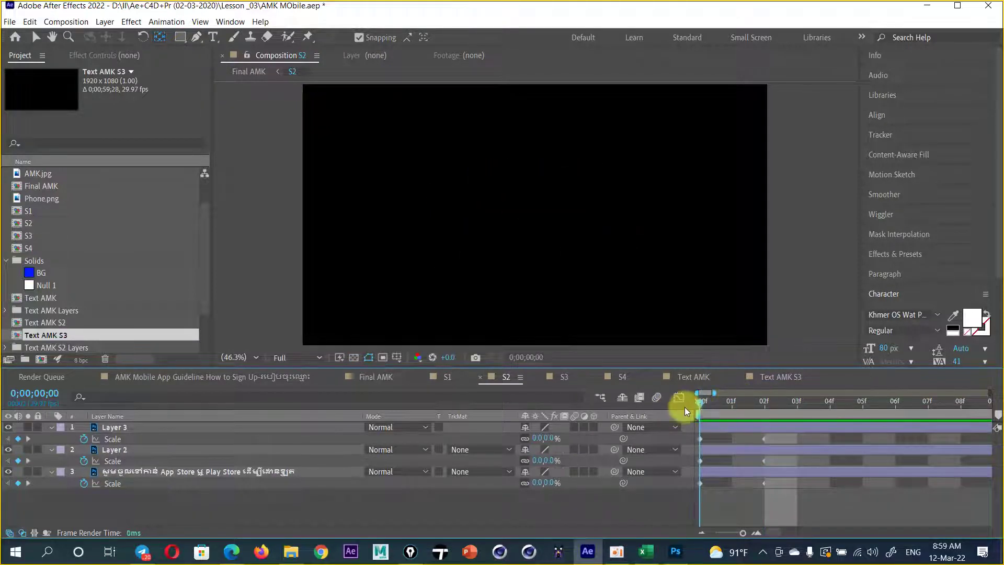
pyautogui.click(106, 502)
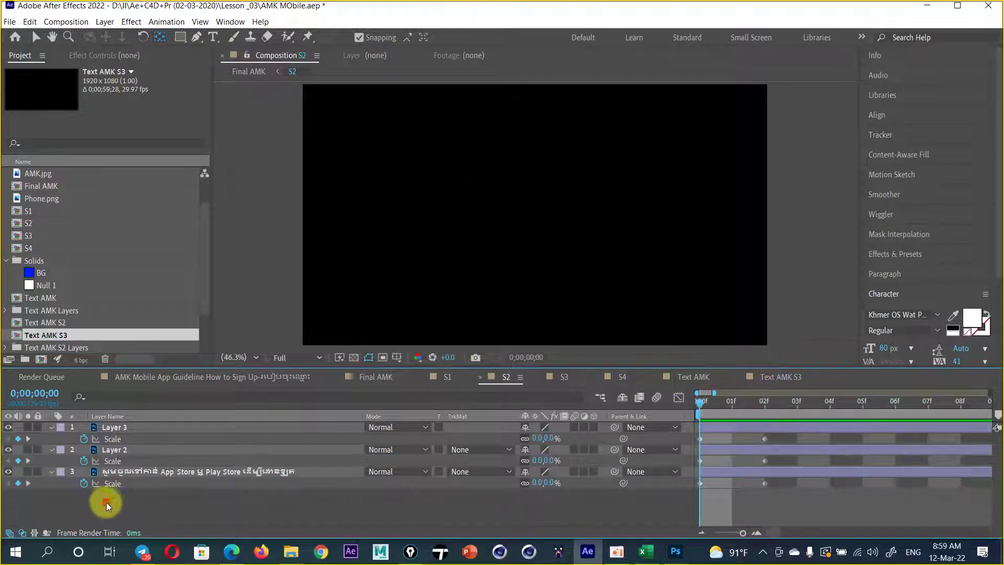
pyautogui.click(125, 428)
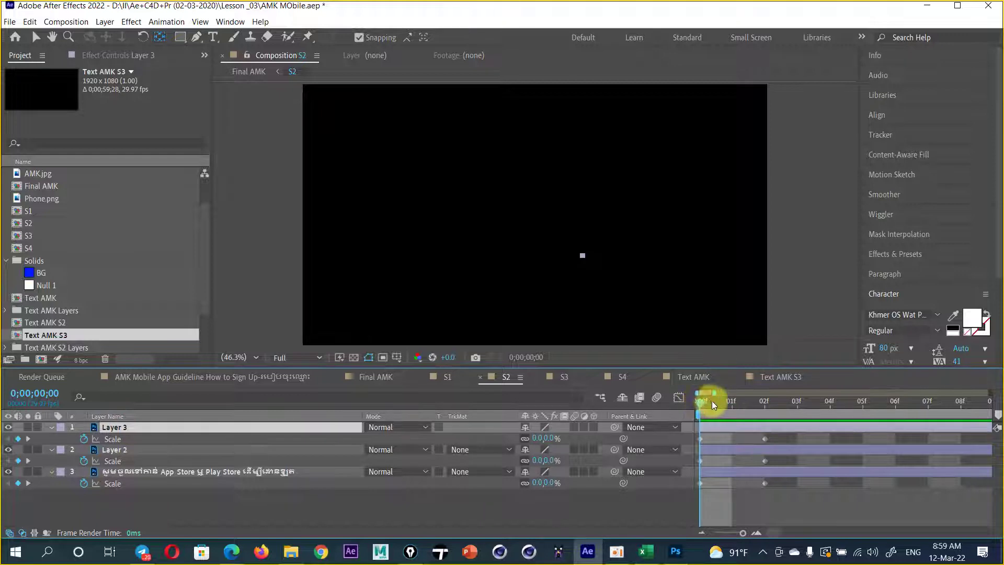
pyautogui.moveTo(712, 402); pyautogui.dragTo(761, 388)
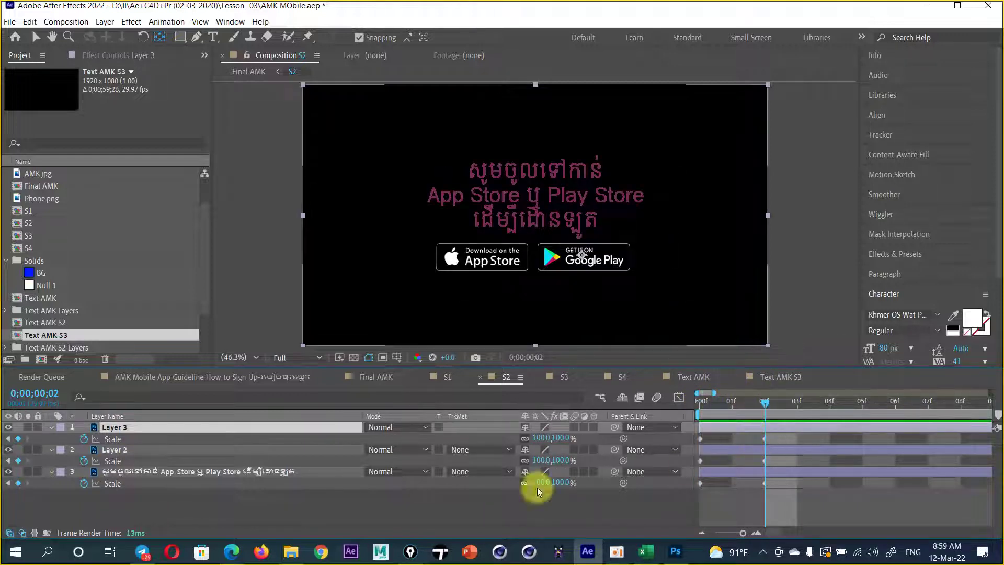
pyautogui.moveTo(764, 404); pyautogui.dragTo(731, 404)
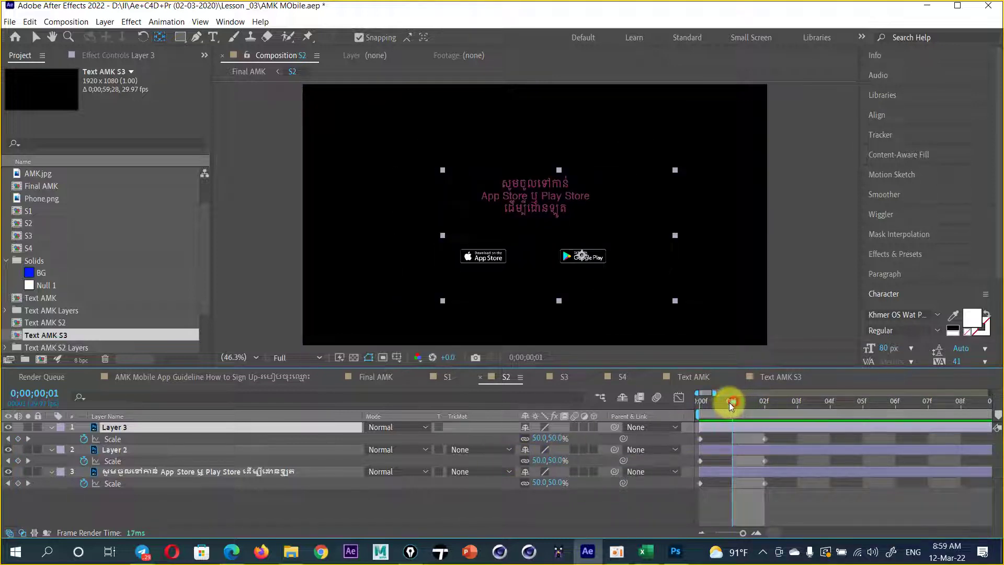
pyautogui.moveTo(733, 402)
pyautogui.mouseDown()
pyautogui.moveTo(686, 408)
pyautogui.moveTo(761, 407)
pyautogui.mouseUp()
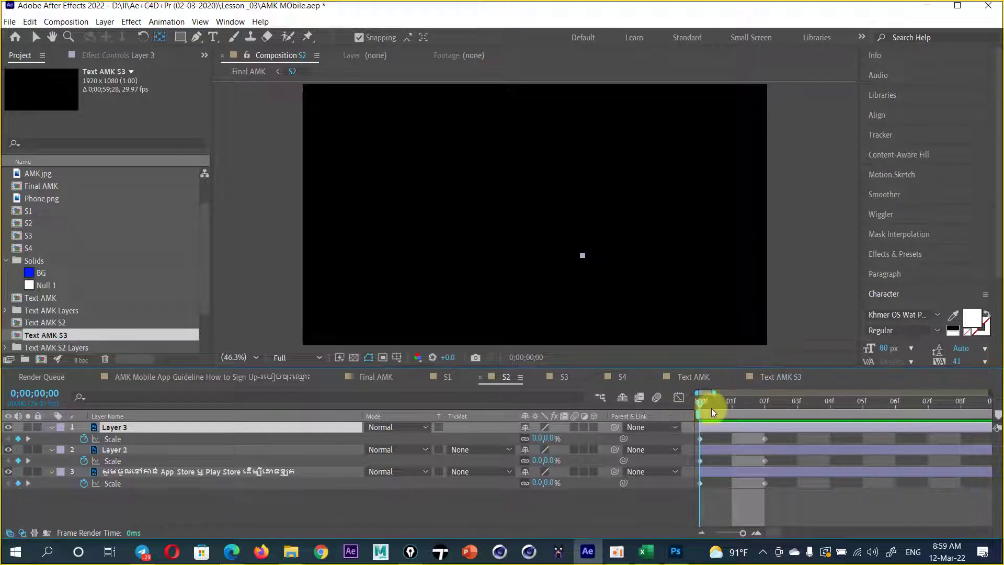
# - At 02f, set Scale to 110% on the Google Play badge, App Store badge and Khmer text
pyautogui.click(564, 438)
pyautogui.write('110')
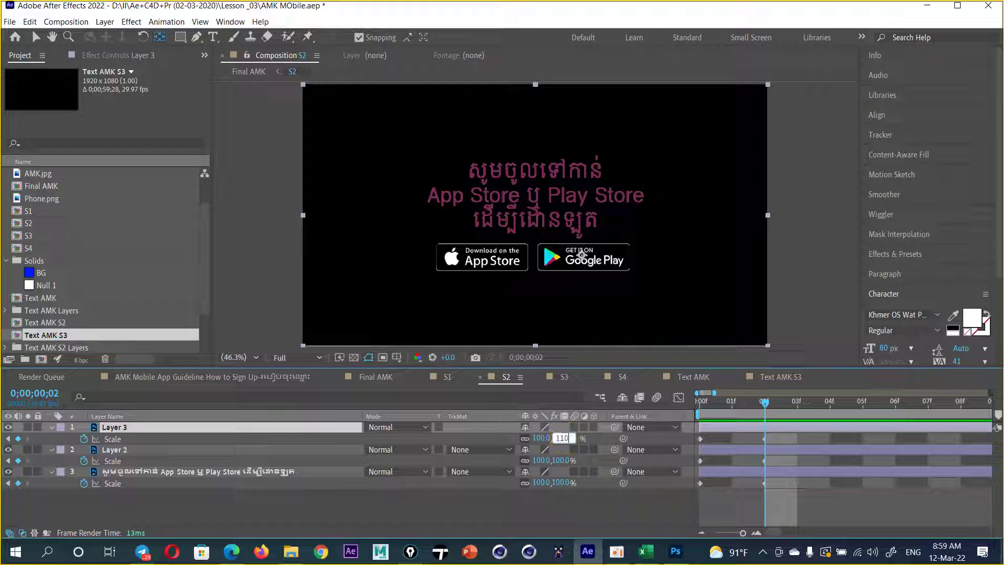
pyautogui.press('Return')
pyautogui.click(558, 461)
pyautogui.write('110')
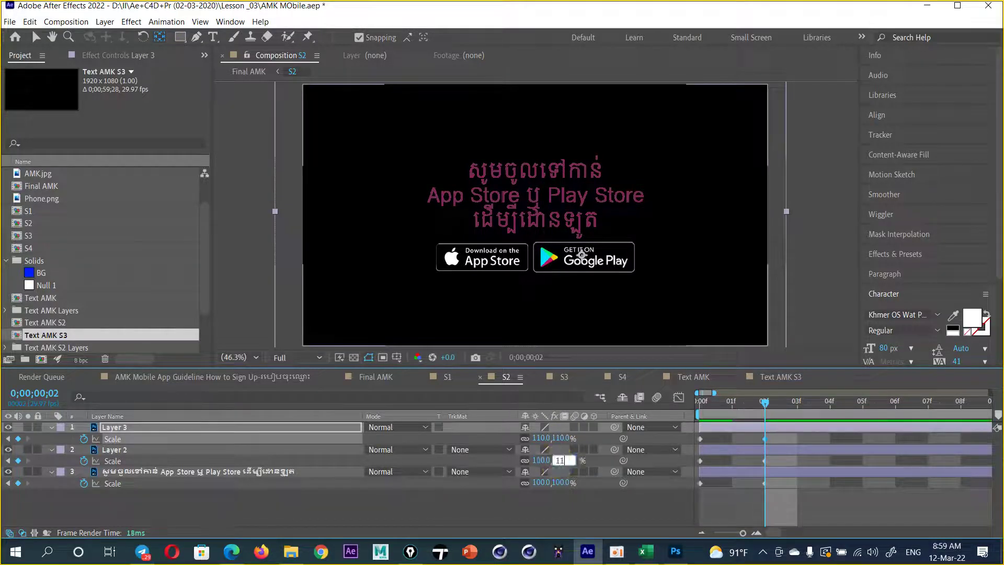
pyautogui.press('Return')
pyautogui.click(560, 483)
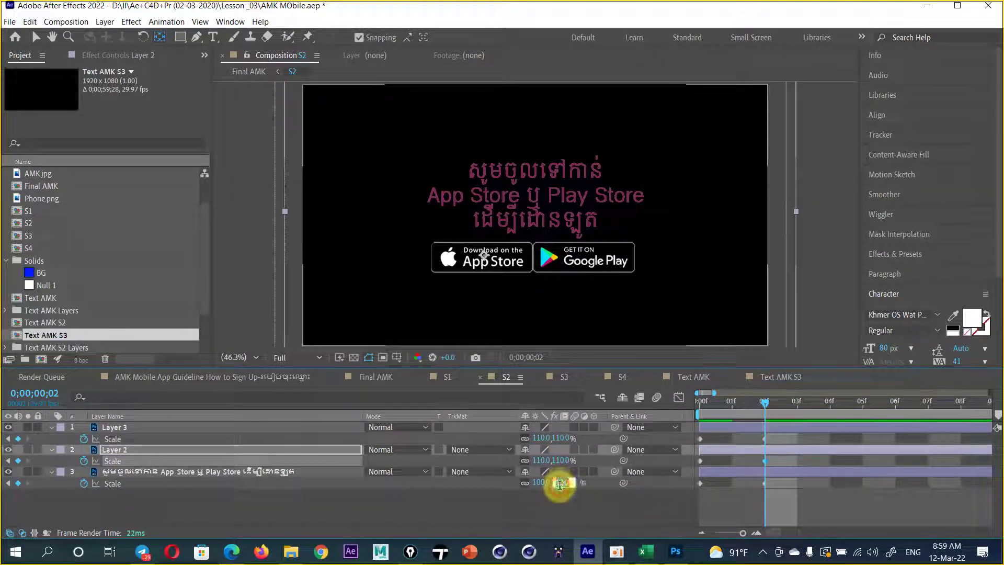
pyautogui.write('110')
pyautogui.press('Return')
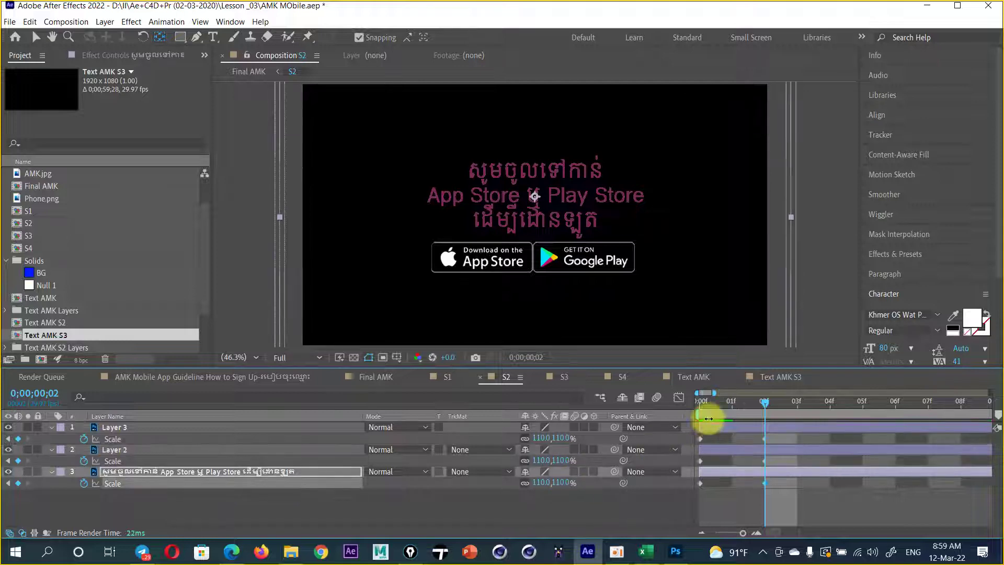
# - At 04f, set all three layers' Scale back to 100% and scrub through the overshoot
pyautogui.moveTo(764, 401); pyautogui.dragTo(824, 400)
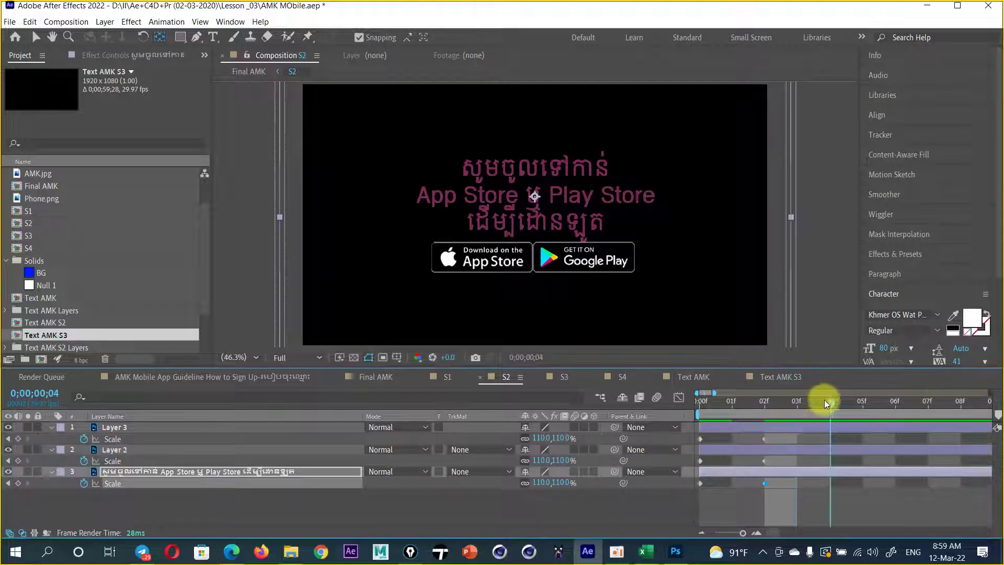
pyautogui.click(563, 439)
pyautogui.write('1')
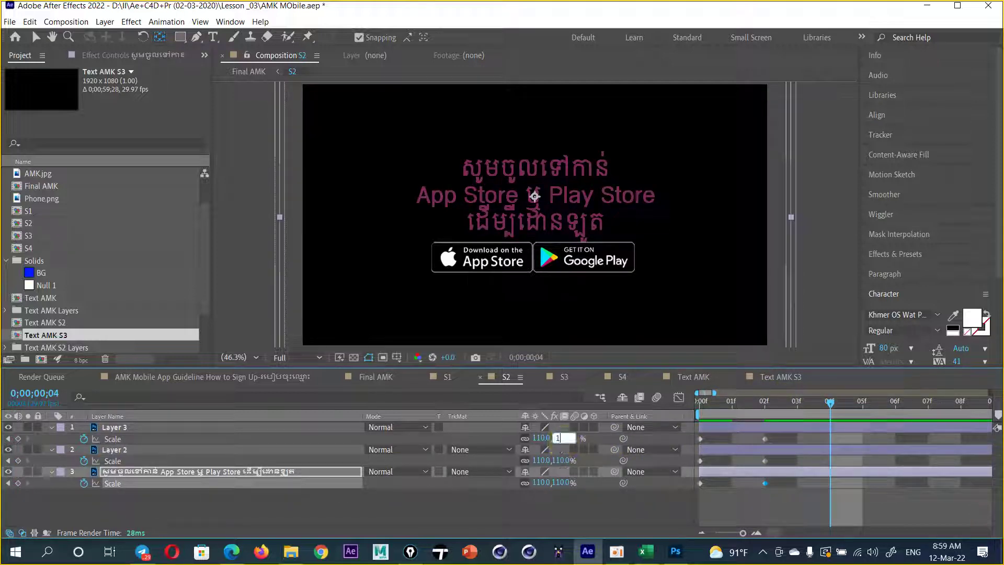
pyautogui.write('00')
pyautogui.press('Return')
pyautogui.click(560, 460)
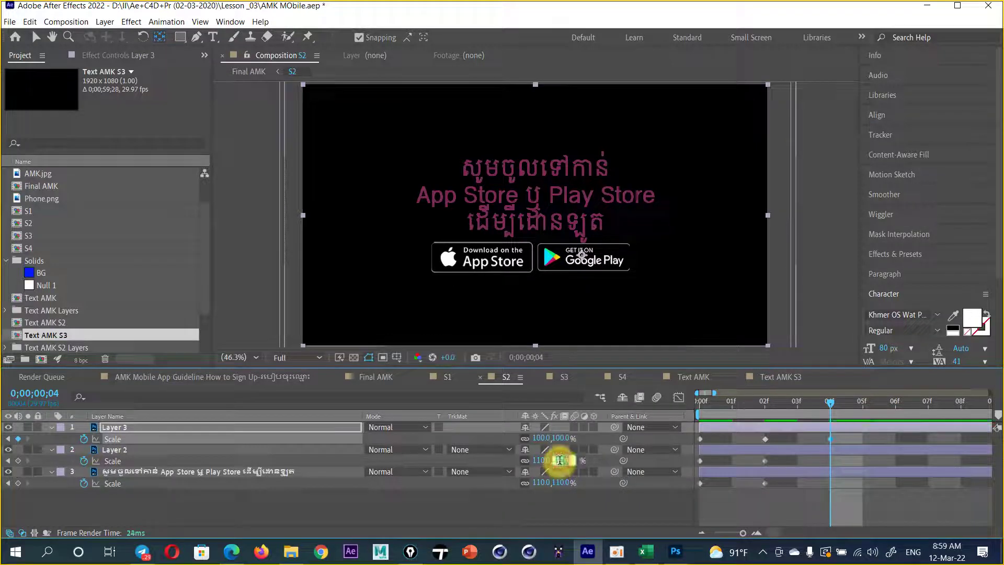
pyautogui.write('100')
pyautogui.press('Return')
pyautogui.click(555, 482)
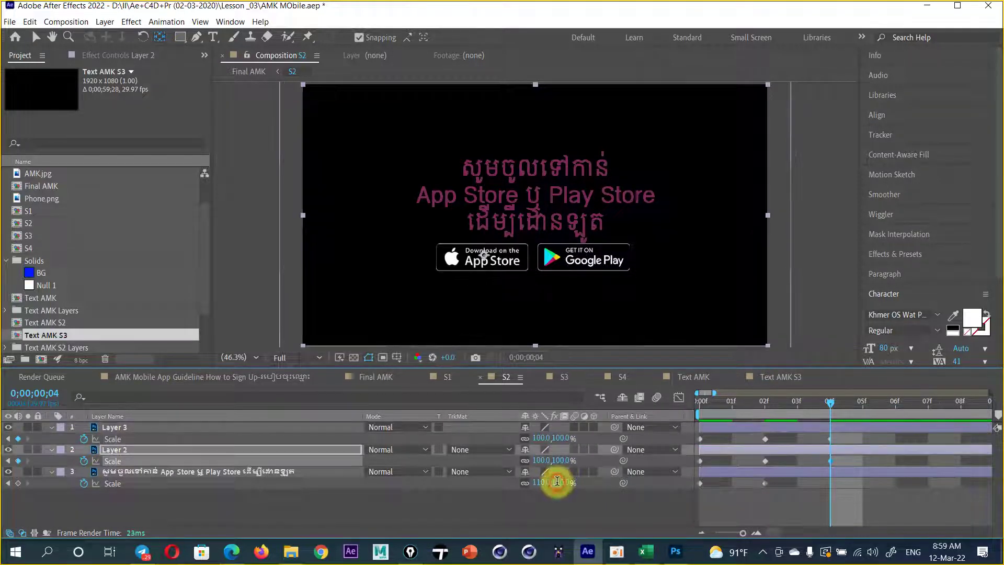
pyautogui.write('100')
pyautogui.press('Return')
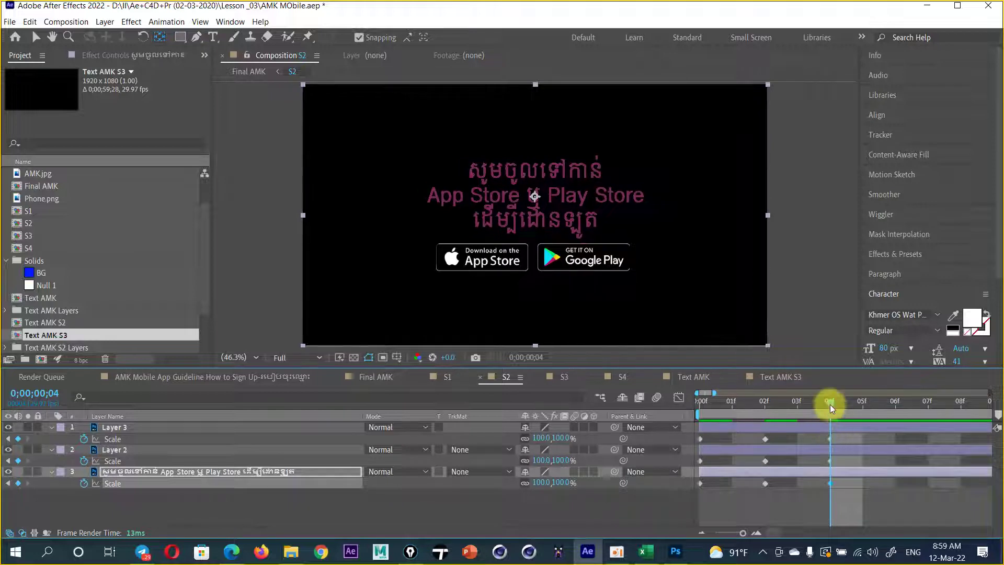
pyautogui.moveTo(830, 403)
pyautogui.mouseDown()
pyautogui.moveTo(742, 414)
pyautogui.moveTo(851, 420)
pyautogui.moveTo(672, 442)
pyautogui.mouseUp()
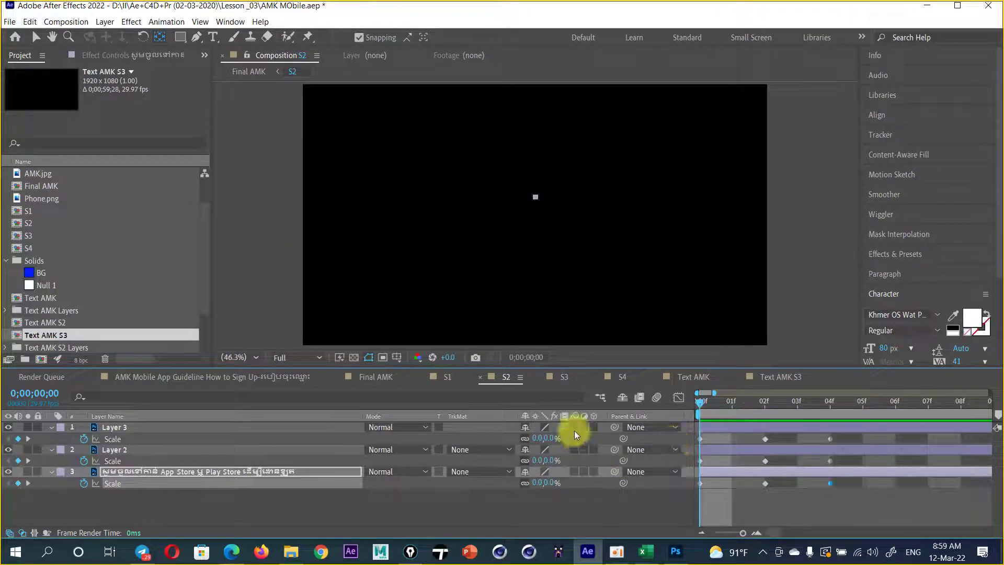
# - Enable motion blur on the three layers and the composition, then preview the animated frames
pyautogui.moveTo(574, 427); pyautogui.dragTo(575, 472)
pyautogui.click(642, 501)
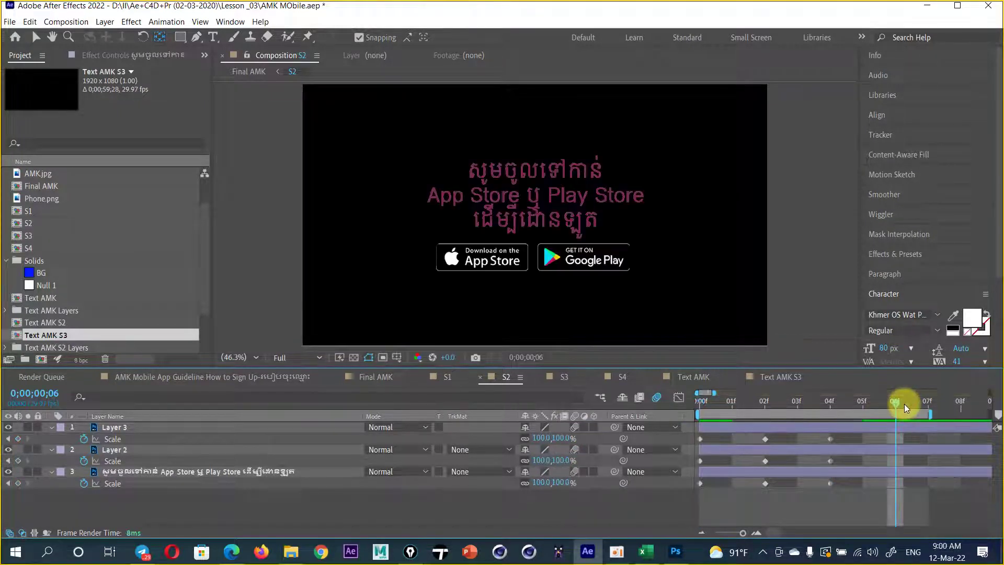
pyautogui.press('space')
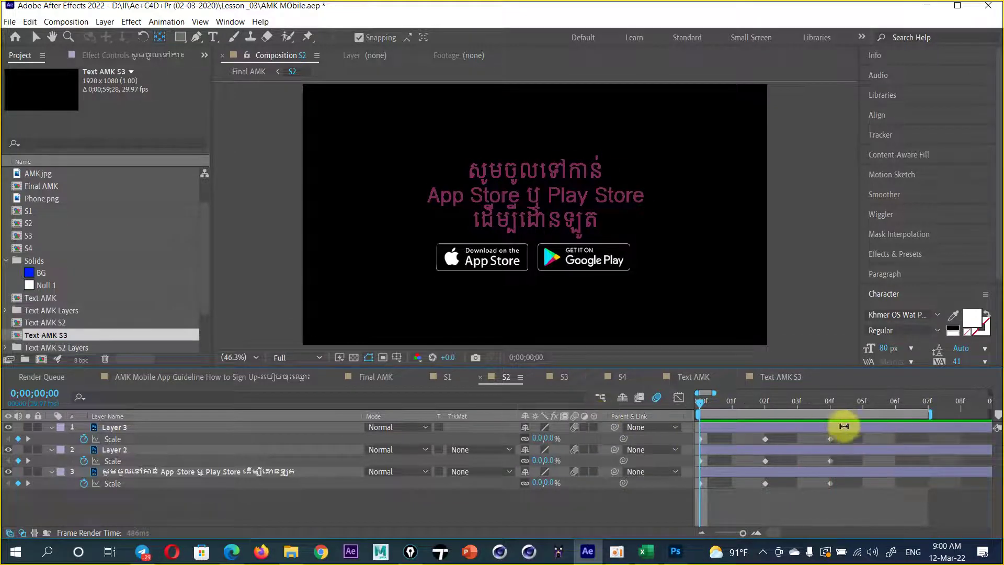
pyautogui.press('-')
pyautogui.moveTo(825, 415); pyautogui.dragTo(946, 414)
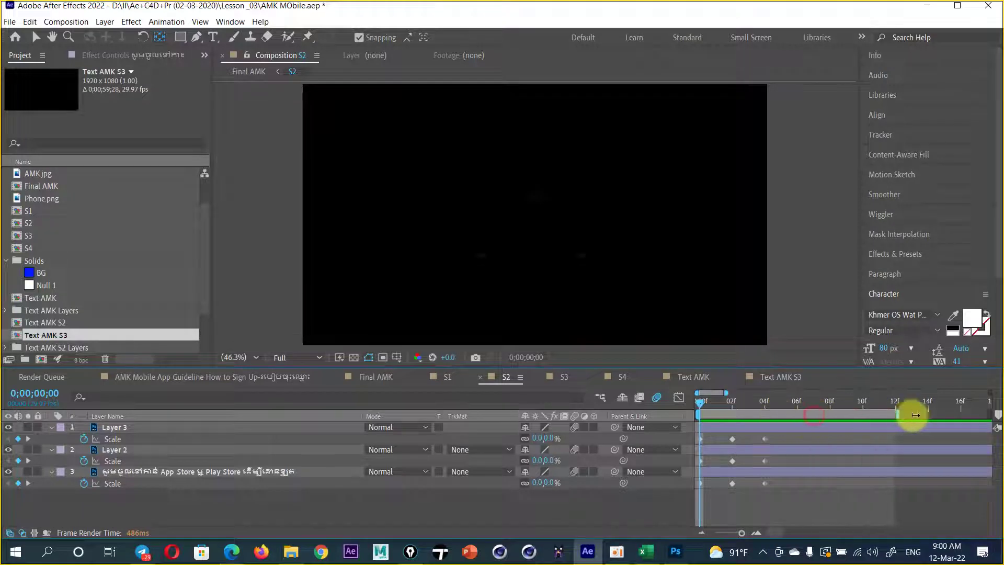
pyautogui.press('space')
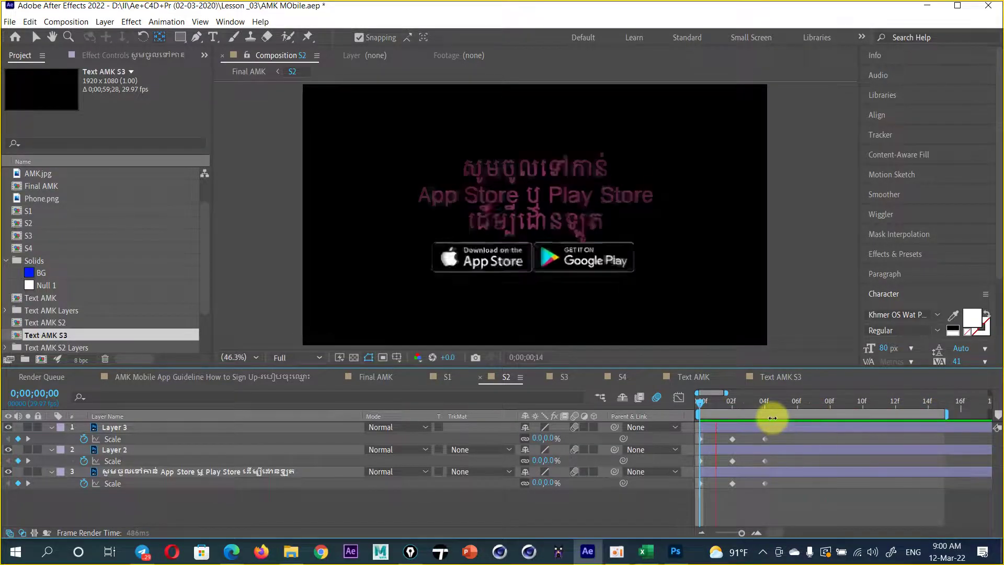
# - Spread the Scale keyframes so the overshoot lands near frame 5 and settles by frame 10
pyautogui.moveTo(782, 437); pyautogui.dragTo(682, 506)
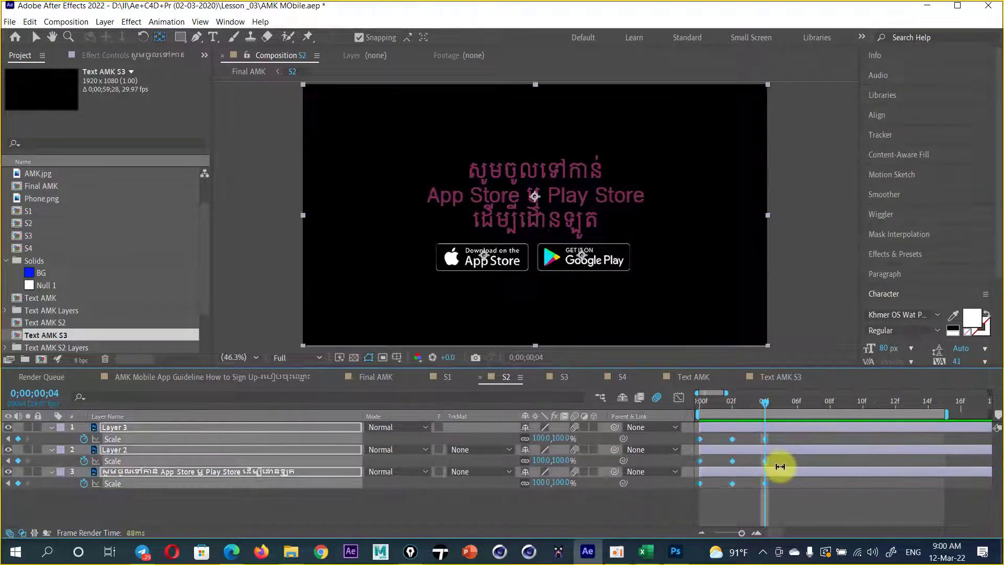
pyautogui.moveTo(764, 439); pyautogui.dragTo(820, 438)
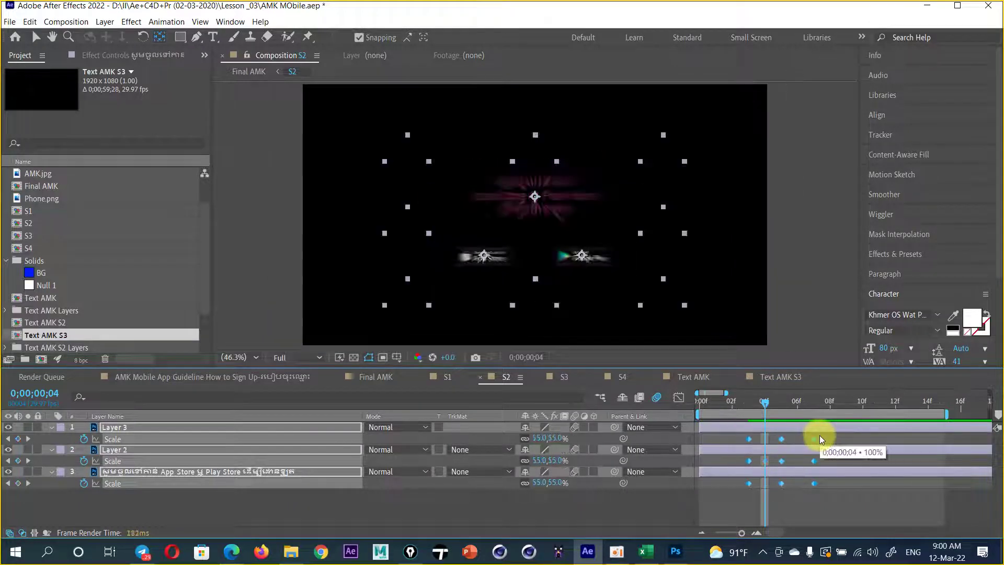
pyautogui.hotkey('ctrl', 'z')
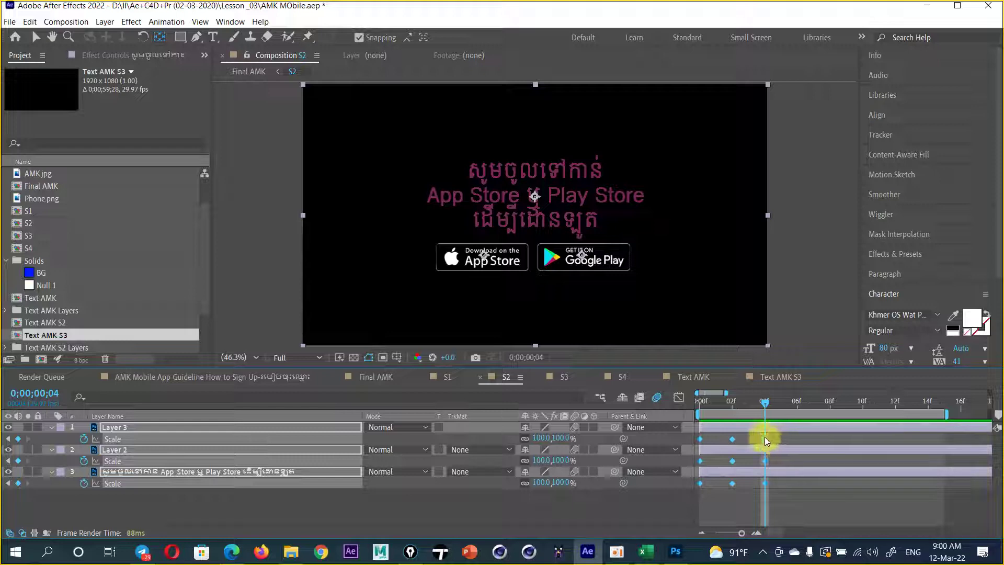
pyautogui.moveTo(764, 437); pyautogui.dragTo(861, 432)
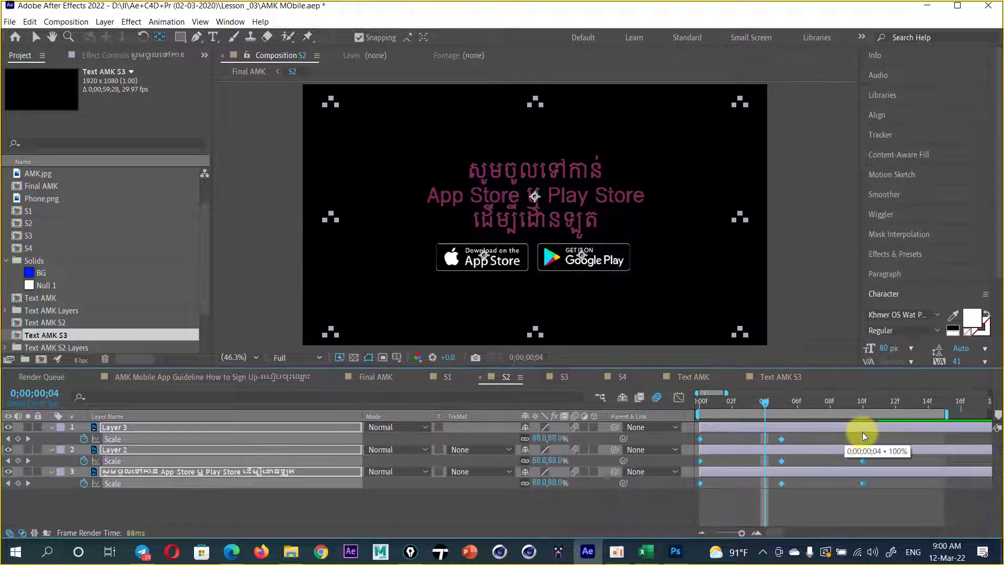
pyautogui.moveTo(764, 403); pyautogui.dragTo(654, 416)
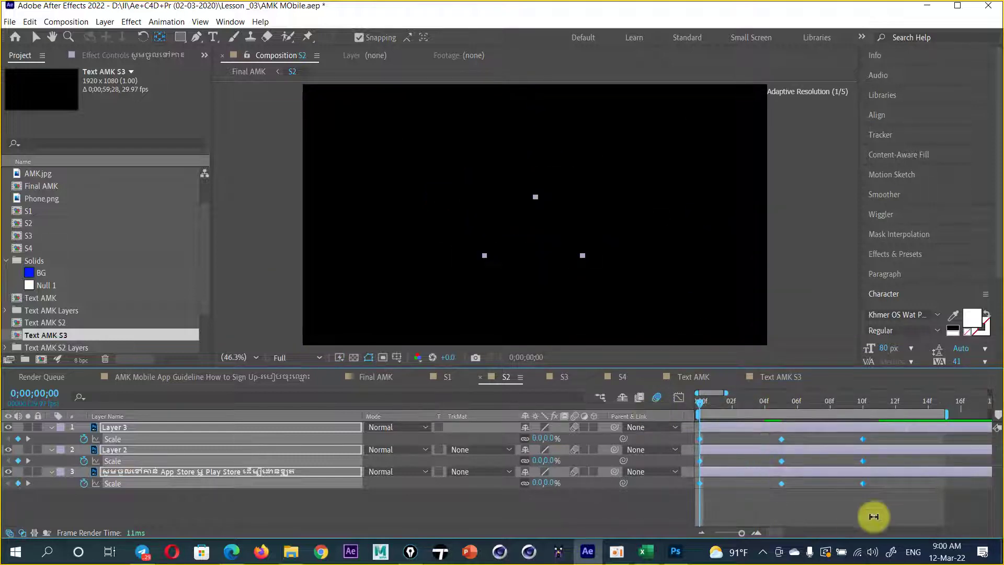
pyautogui.press('space')
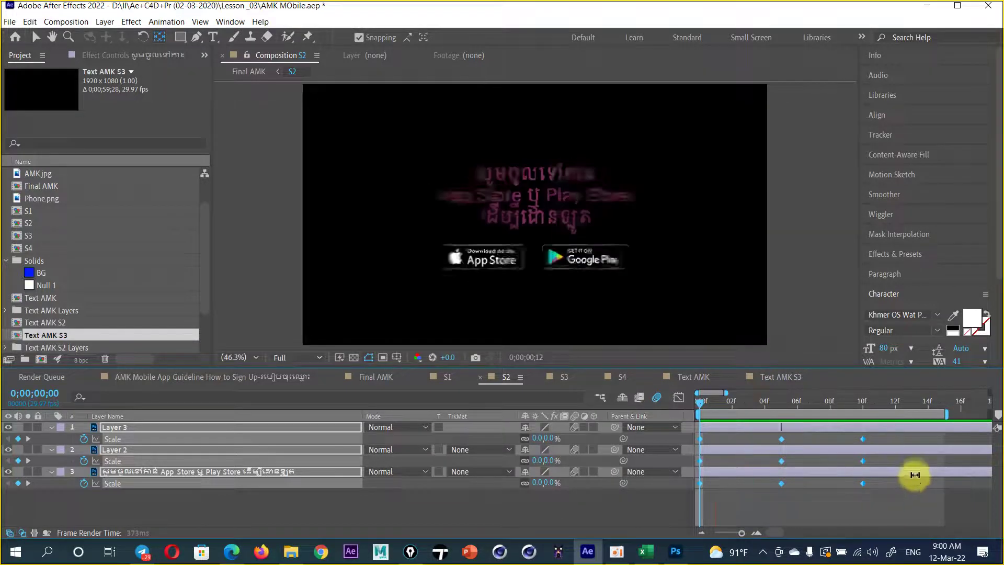
pyautogui.press('-')
pyautogui.moveTo(829, 413); pyautogui.dragTo(910, 417)
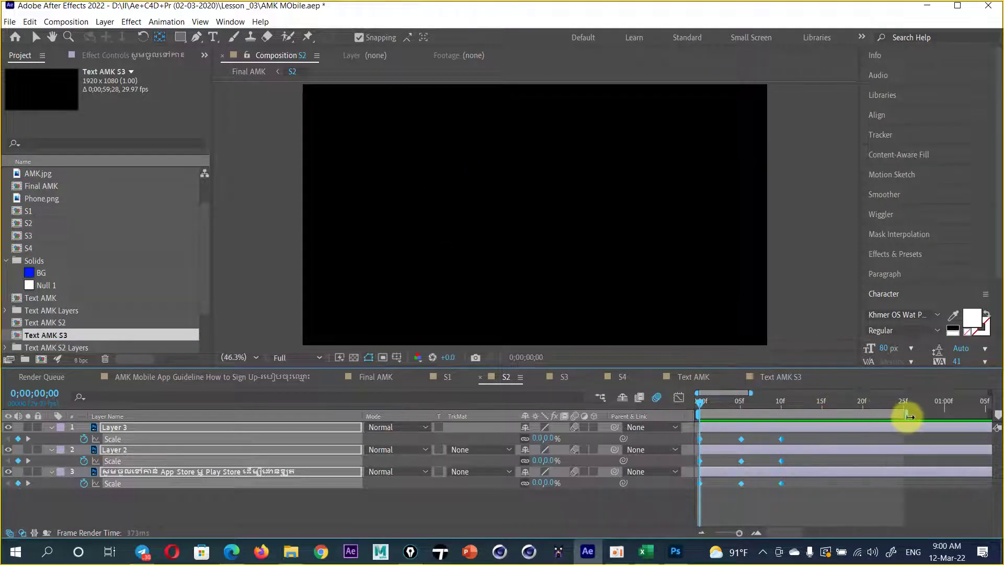
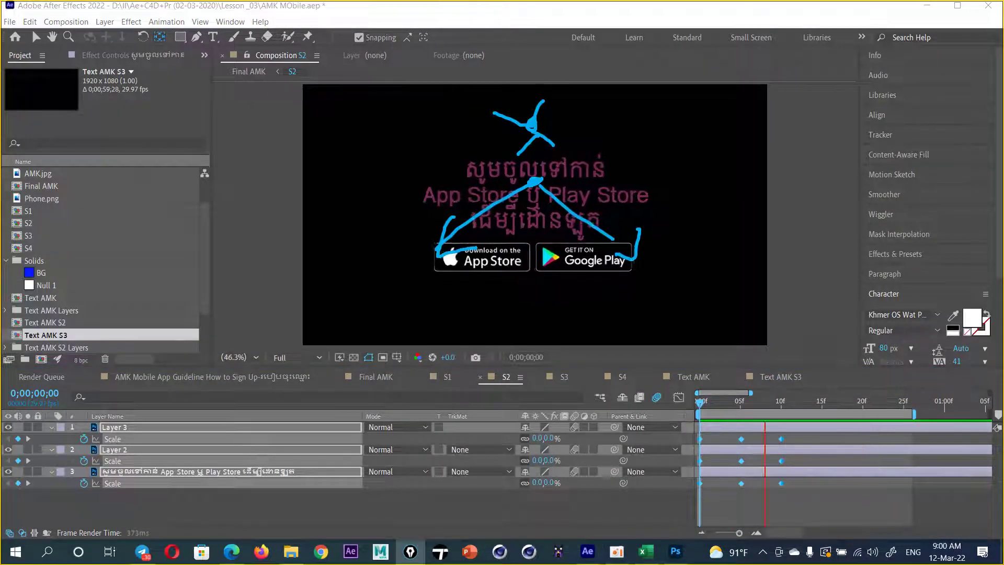
# - Drag to adjust the S2 layers' Scale keyframes in the timeline
pyautogui.press('Escape')
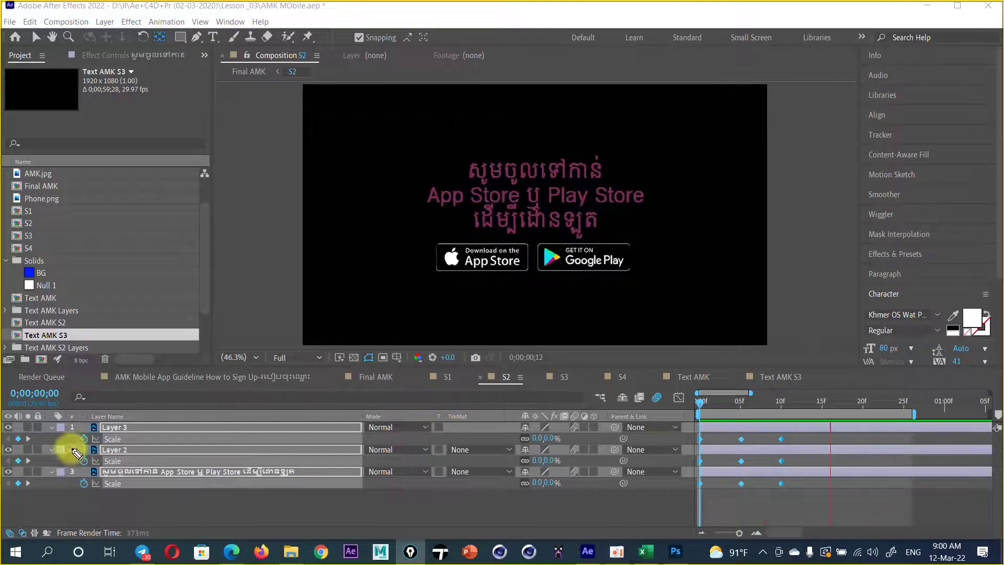
pyautogui.moveTo(86, 426)
pyautogui.mouseDown()
pyautogui.moveTo(74, 457)
pyautogui.moveTo(97, 427)
pyautogui.mouseUp()
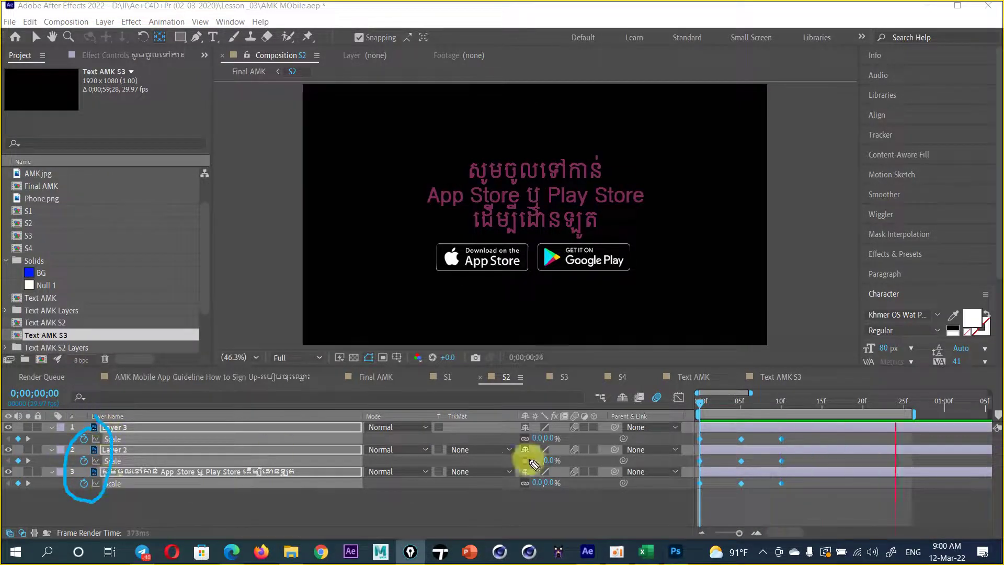
pyautogui.moveTo(702, 428)
pyautogui.mouseDown()
pyautogui.moveTo(689, 474)
pyautogui.moveTo(704, 437)
pyautogui.mouseUp()
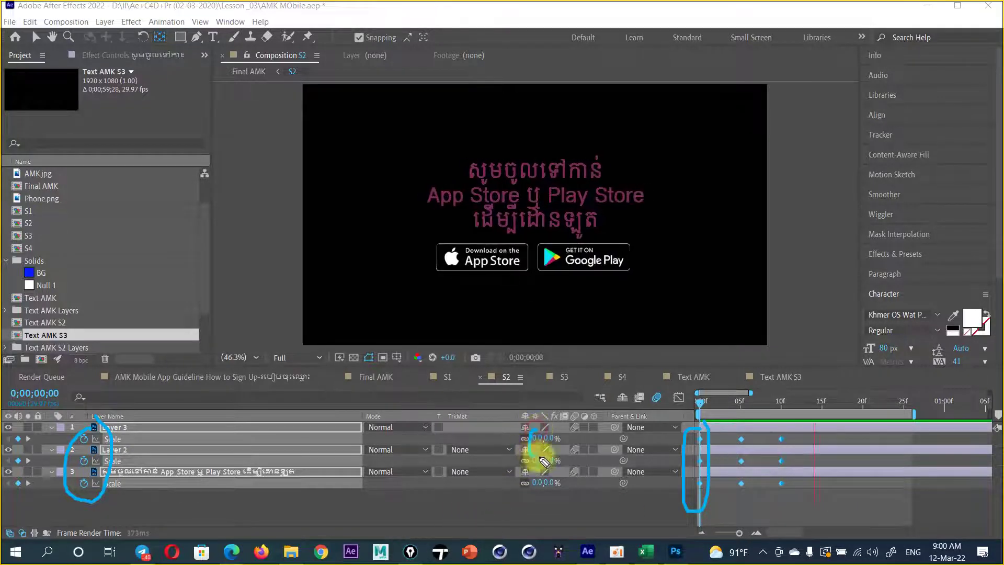
pyautogui.moveTo(544, 433); pyautogui.dragTo(557, 436)
pyautogui.moveTo(739, 404); pyautogui.dragTo(747, 503)
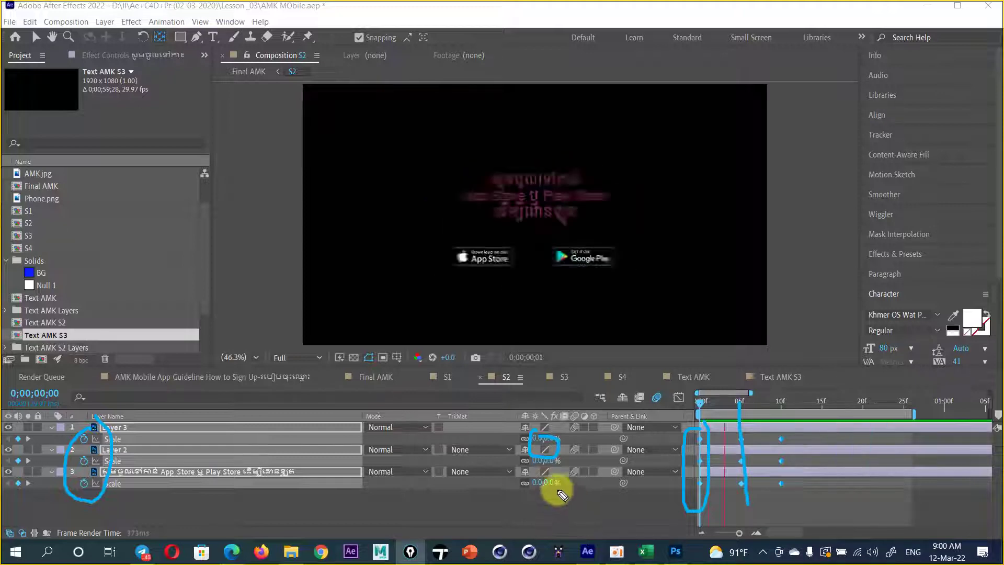
pyautogui.moveTo(553, 517)
pyautogui.mouseDown()
pyautogui.moveTo(567, 485)
pyautogui.moveTo(585, 500)
pyautogui.mouseUp()
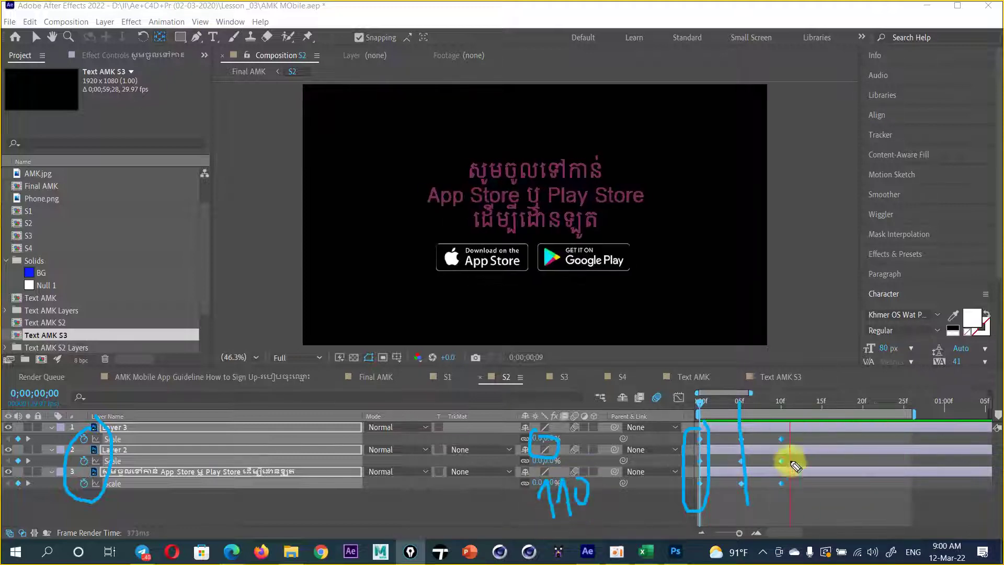
pyautogui.moveTo(784, 434); pyautogui.dragTo(793, 449)
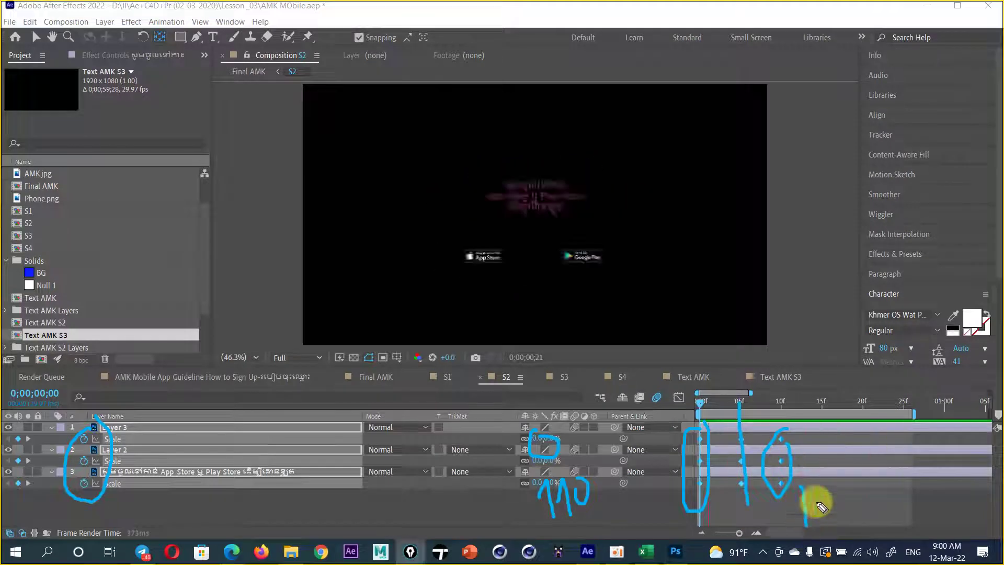
pyautogui.moveTo(805, 489)
pyautogui.mouseDown()
pyautogui.moveTo(806, 524)
pyautogui.moveTo(826, 494)
pyautogui.moveTo(846, 499)
pyautogui.mouseUp()
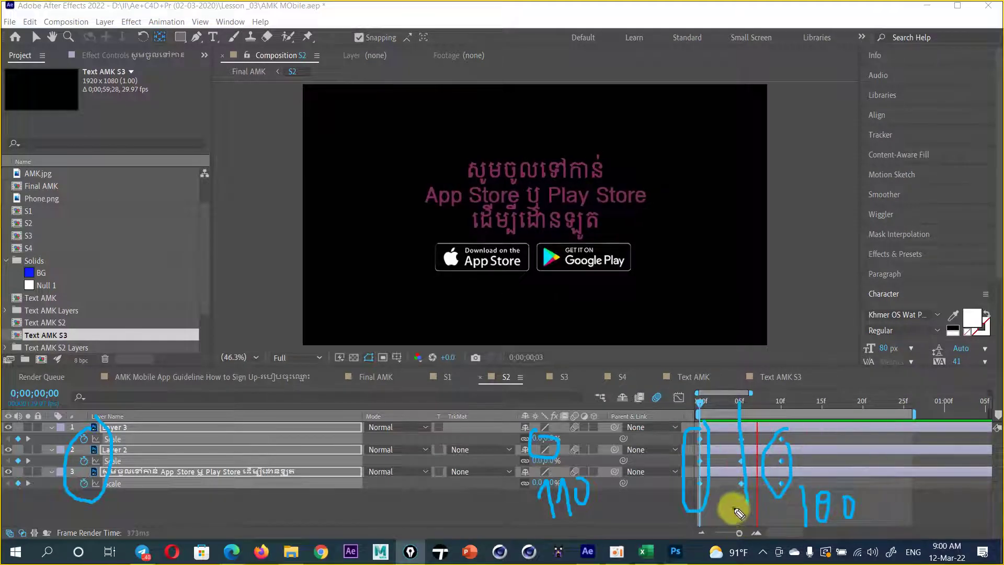
pyautogui.moveTo(735, 507)
pyautogui.mouseDown()
pyautogui.moveTo(737, 532)
pyautogui.moveTo(758, 528)
pyautogui.mouseUp()
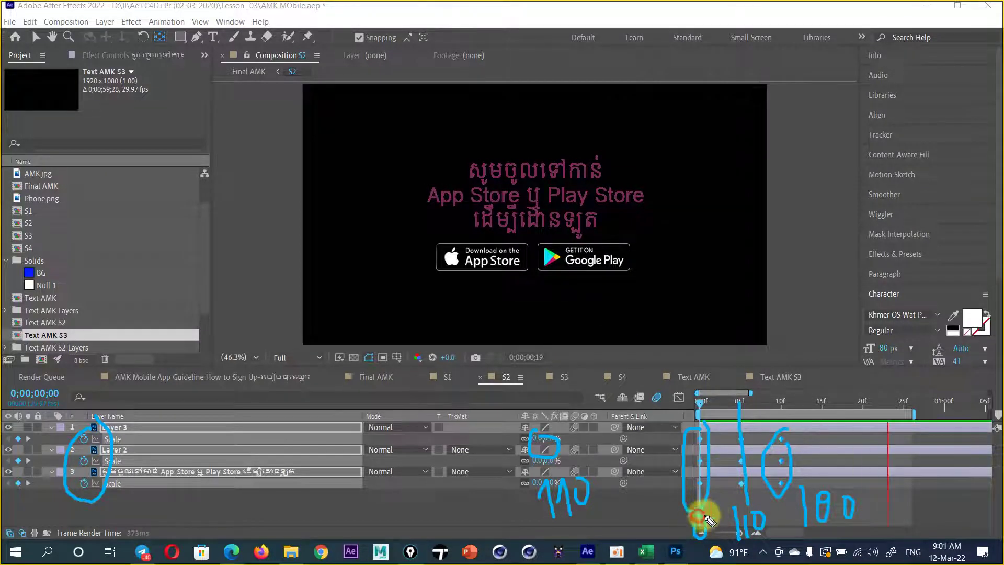
pyautogui.moveTo(700, 518)
pyautogui.mouseDown()
pyautogui.moveTo(753, 510)
pyautogui.moveTo(745, 536)
pyautogui.mouseUp()
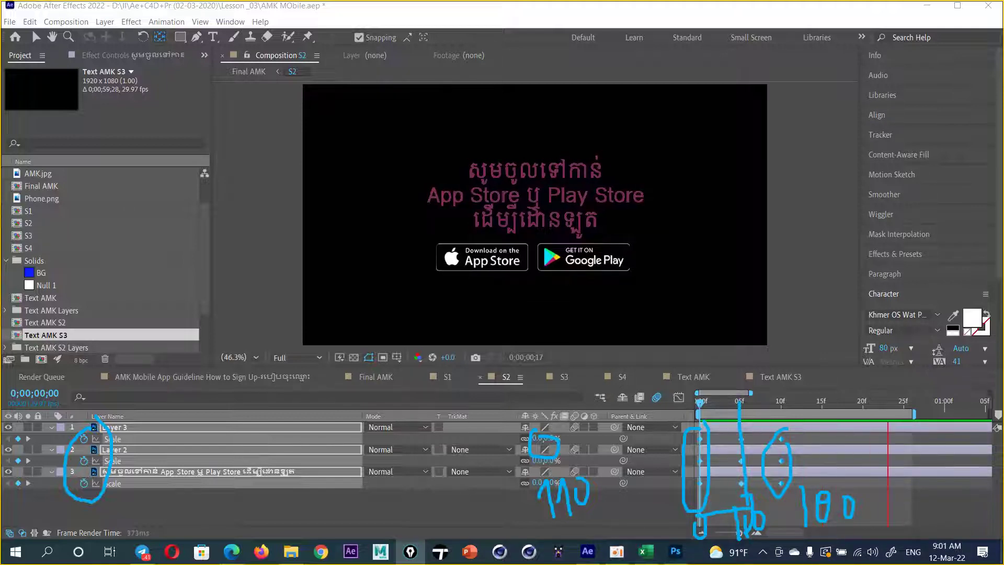
pyautogui.press('Escape')
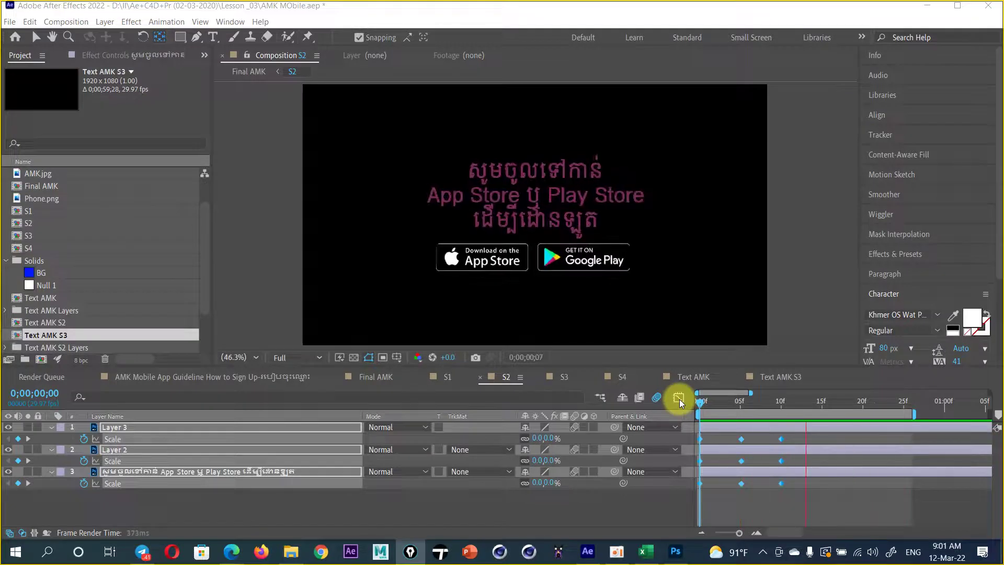
# - Select all three S2 layers' Scale keyframes, apply Easy Ease, and show their speed graph
pyautogui.click(707, 475)
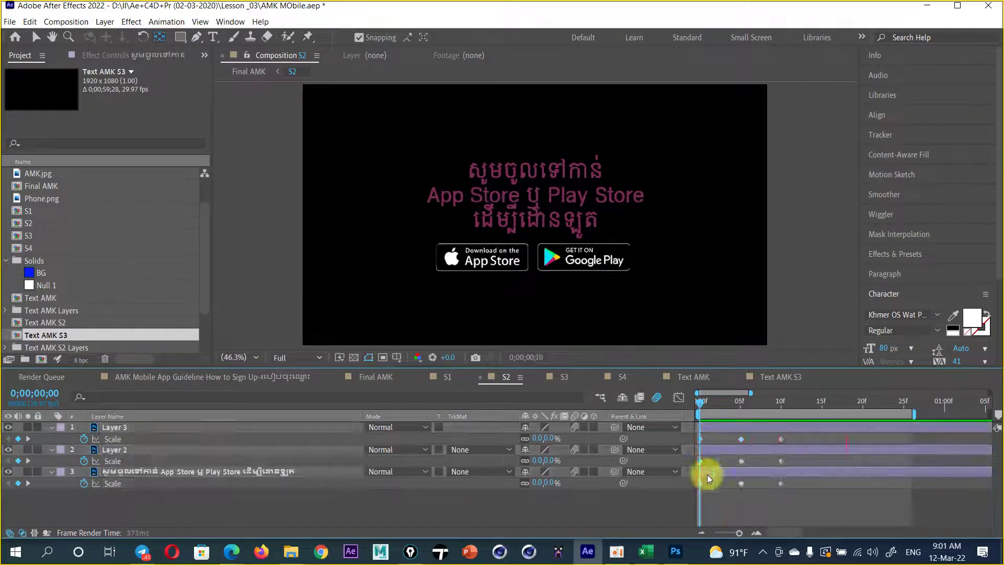
pyautogui.hotkey('ctrl', 'a')
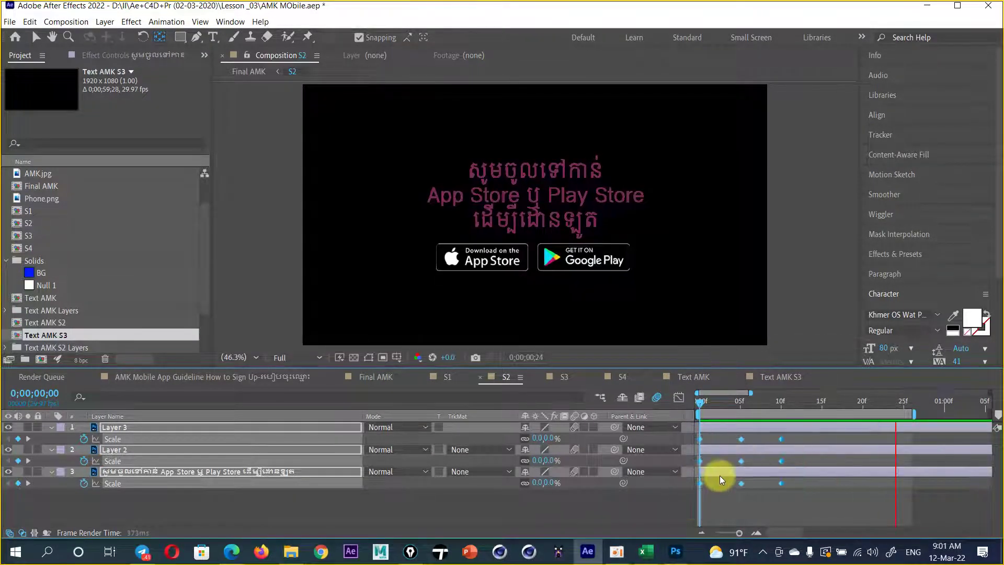
pyautogui.press('space')
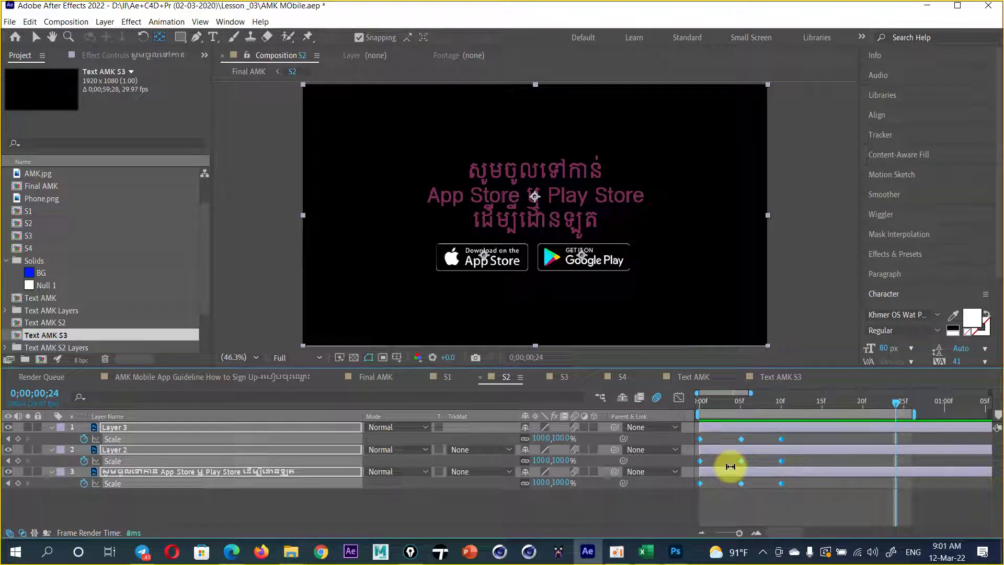
pyautogui.press('F9')
pyautogui.moveTo(807, 434)
pyautogui.mouseDown()
pyautogui.moveTo(675, 510)
pyautogui.moveTo(685, 503)
pyautogui.mouseUp()
pyautogui.click(677, 398)
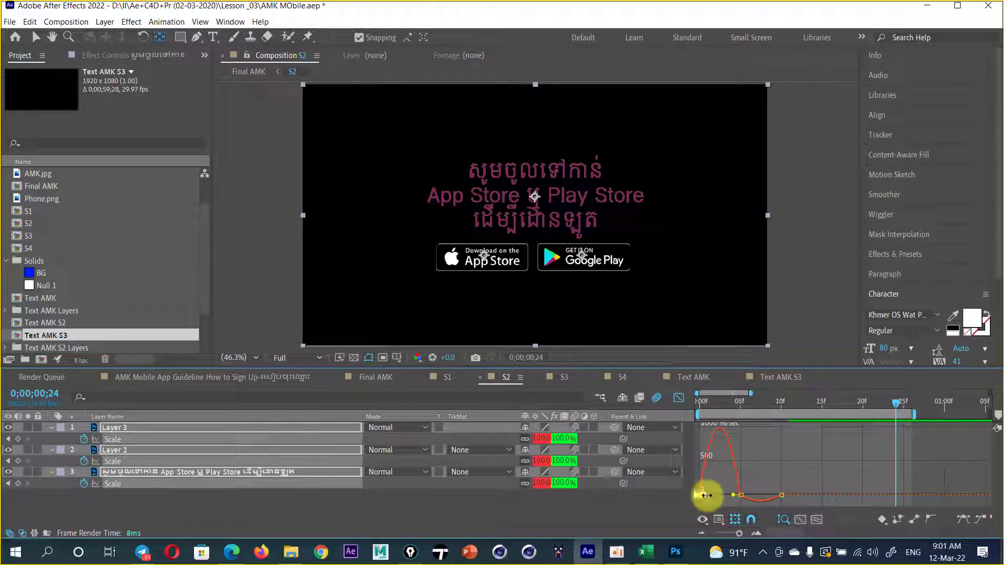
# - Pull the second Scale keyframe's influence left so speed peaks at the start, then preview
pyautogui.click(756, 533)
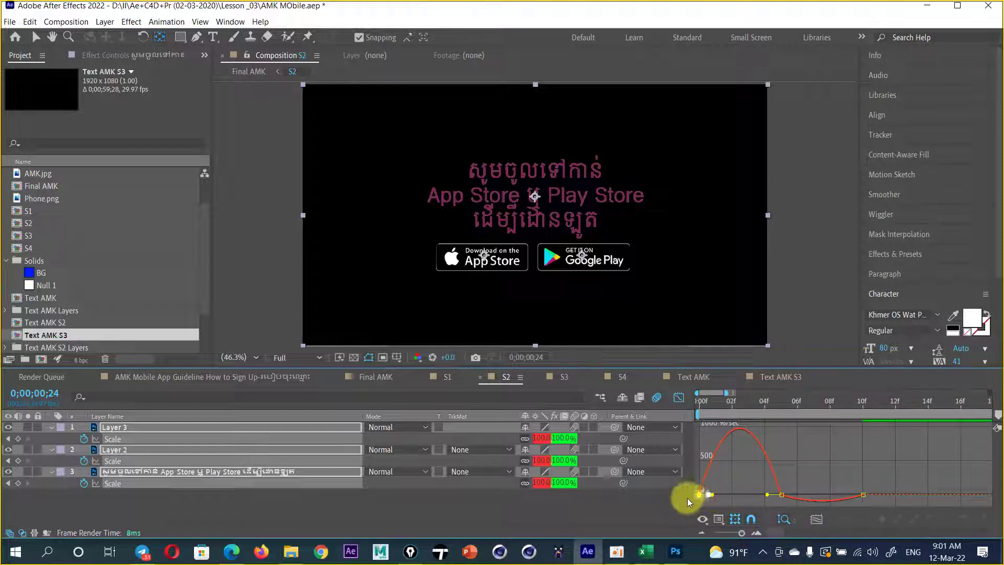
pyautogui.moveTo(674, 502); pyautogui.dragTo(680, 503)
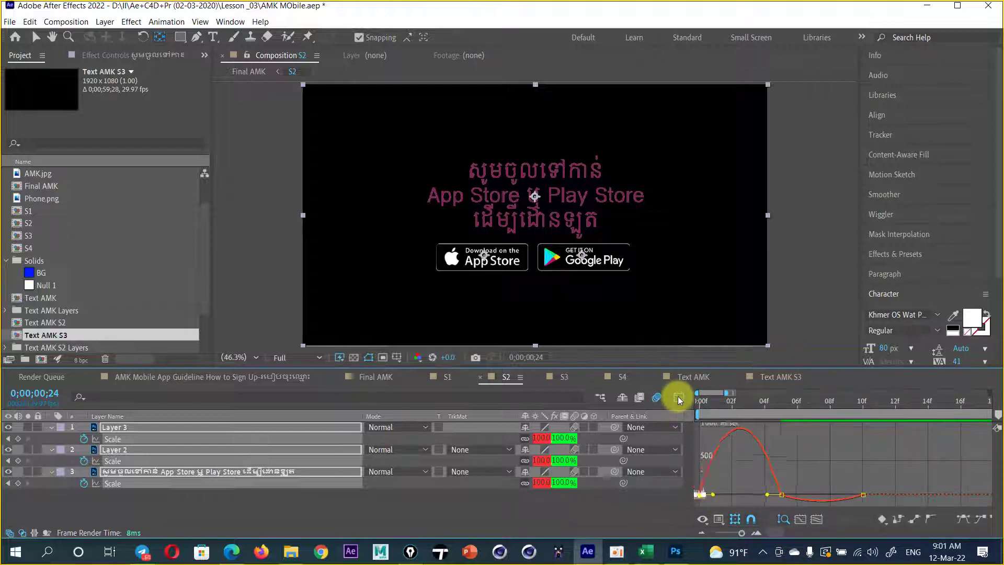
pyautogui.click(772, 494)
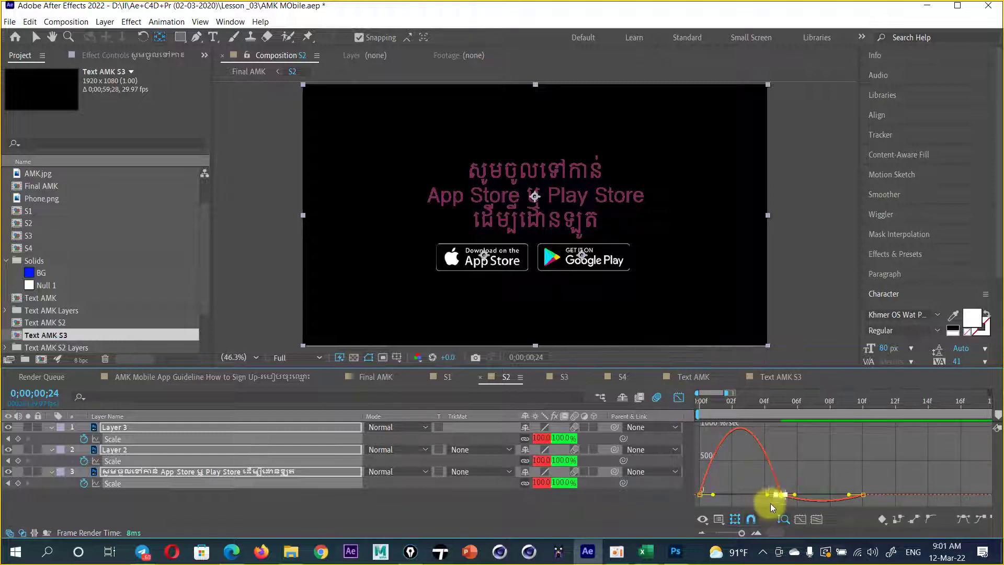
pyautogui.moveTo(766, 493)
pyautogui.mouseDown()
pyautogui.moveTo(720, 489)
pyautogui.moveTo(672, 504)
pyautogui.moveTo(718, 401)
pyautogui.moveTo(645, 413)
pyautogui.mouseUp()
pyautogui.press('space')
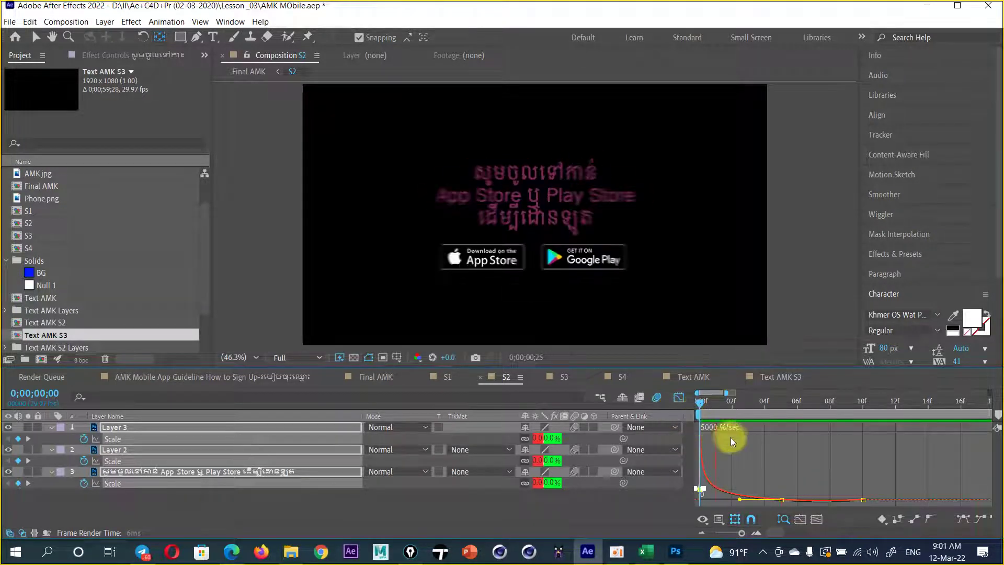
pyautogui.press('space')
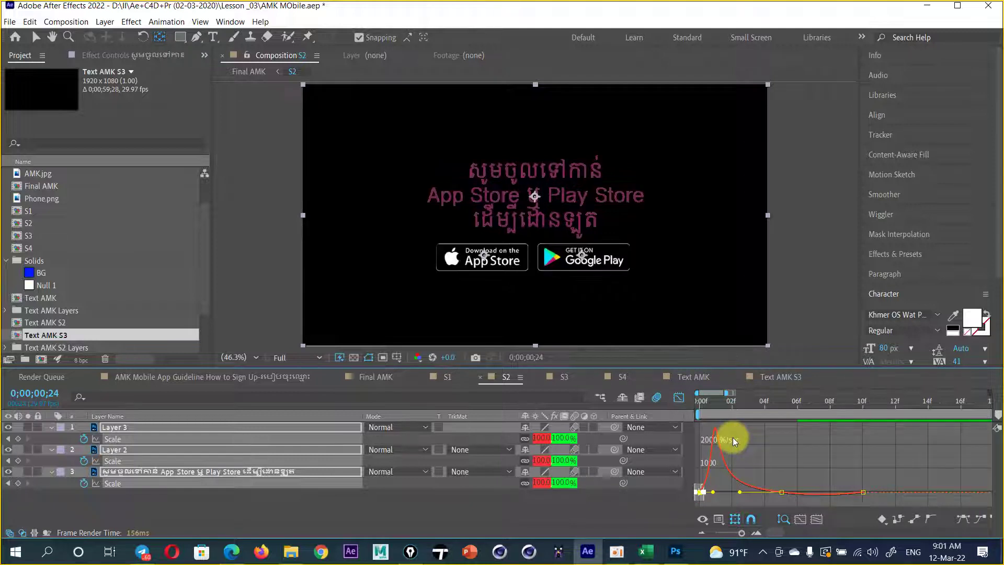
pyautogui.click(678, 397)
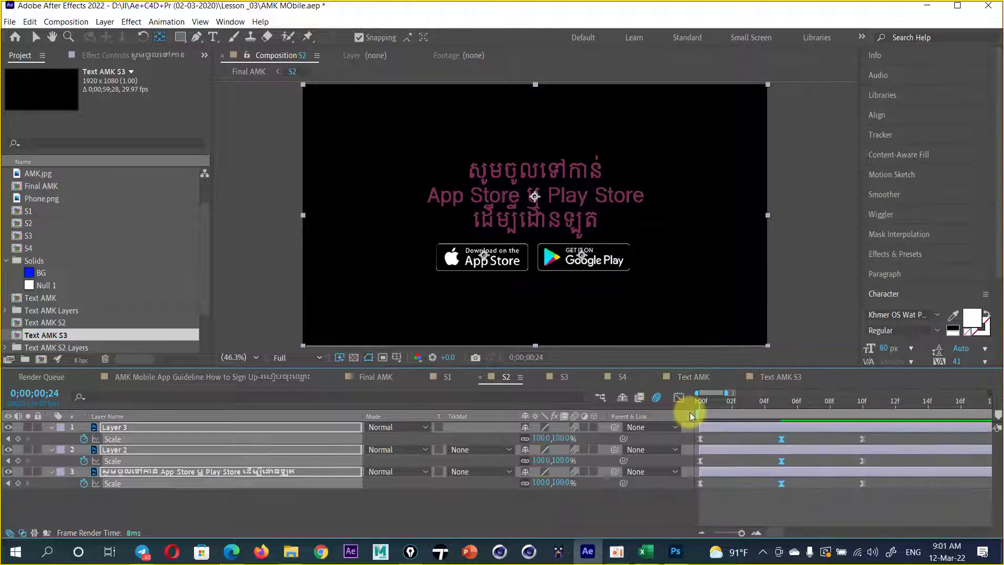
# - Undo the last change, preview the scale-in, and reopen the Scale speed graph zoomed on the first frames
pyautogui.hotkey('ctrl', 'z')
pyautogui.press('space')
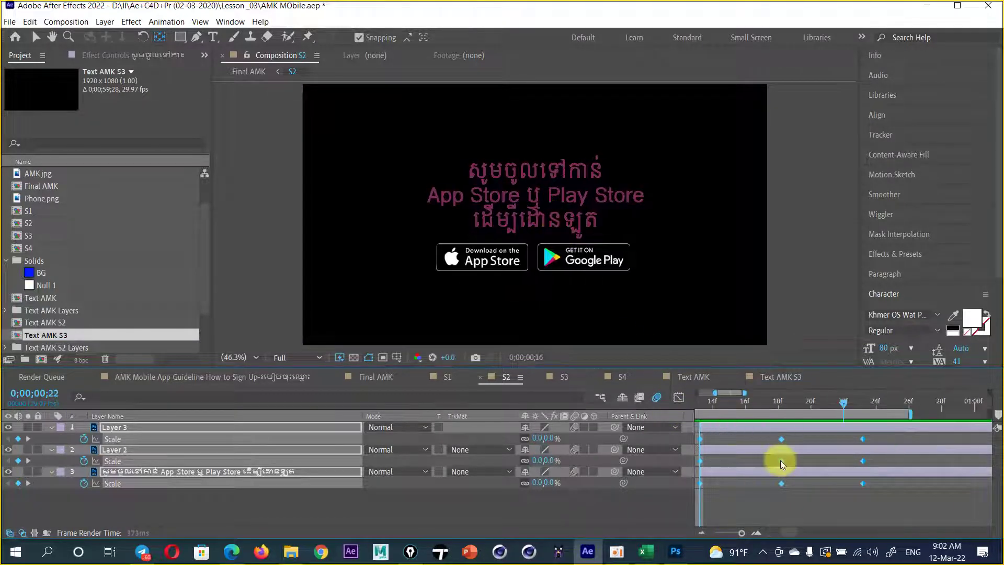
pyautogui.click(774, 450)
pyautogui.press('-')
pyautogui.press('-')
pyautogui.press('-')
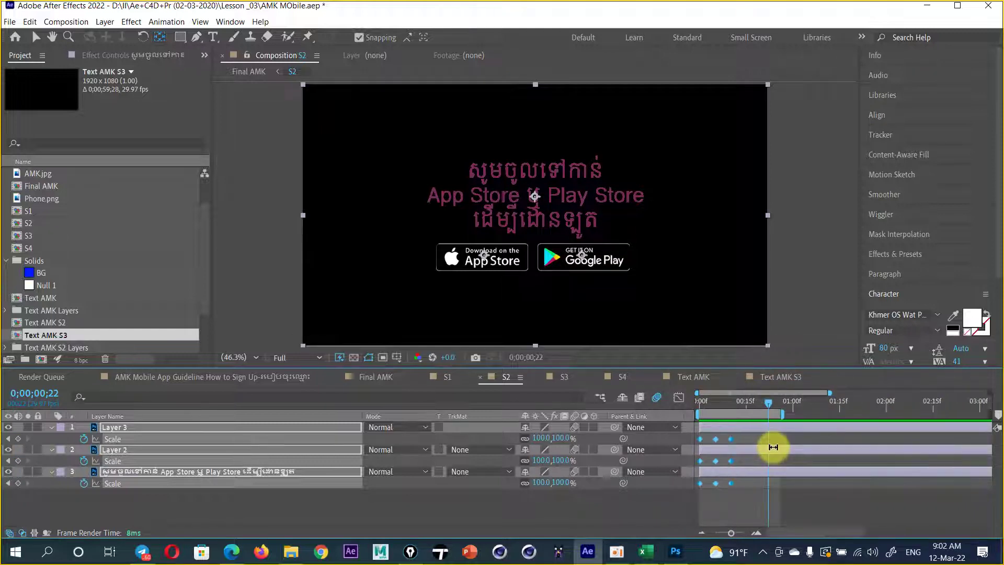
pyautogui.click(680, 401)
pyautogui.click(705, 404)
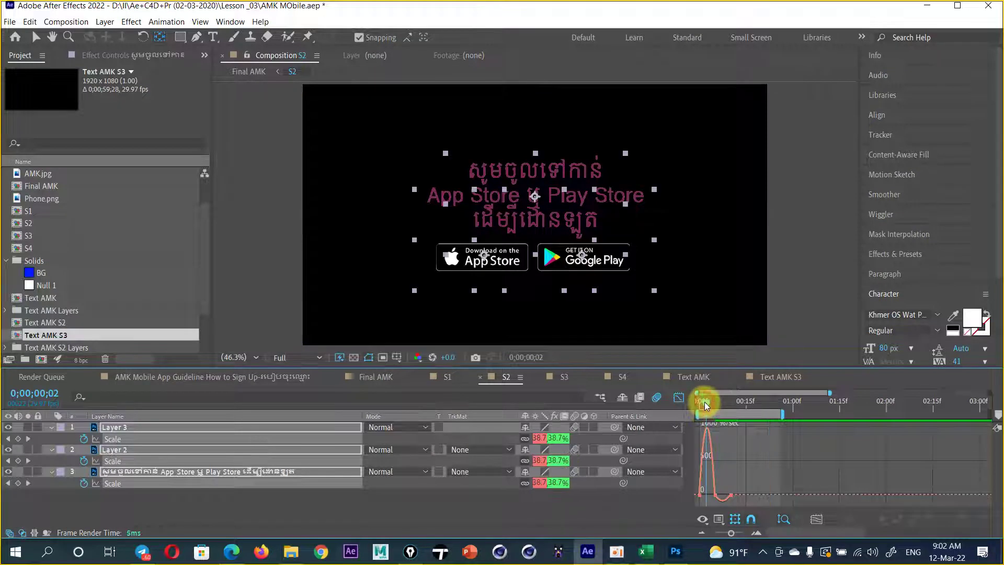
pyautogui.press('=')
pyautogui.press('=')
pyautogui.press('=')
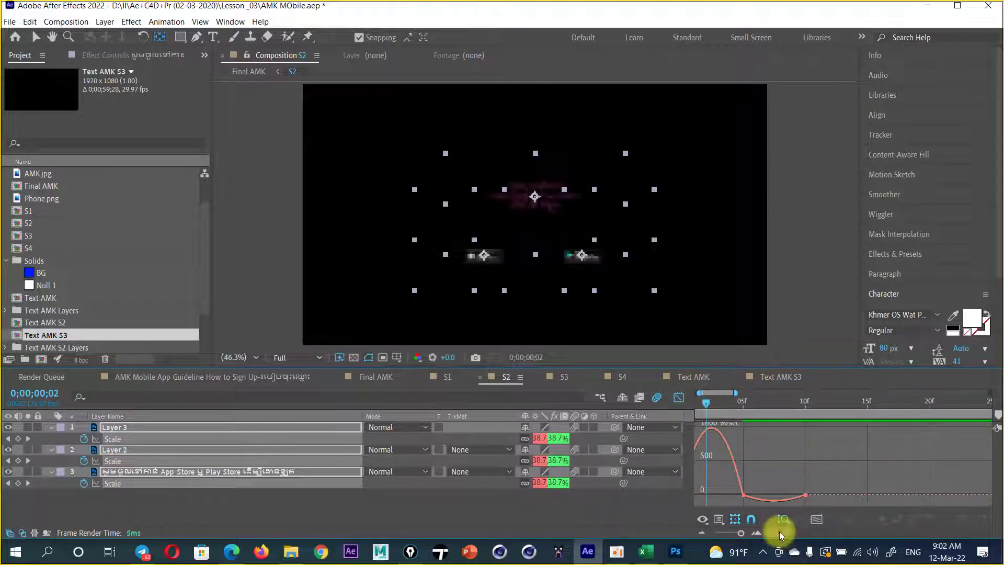
pyautogui.hscroll(-1, 700, 507)
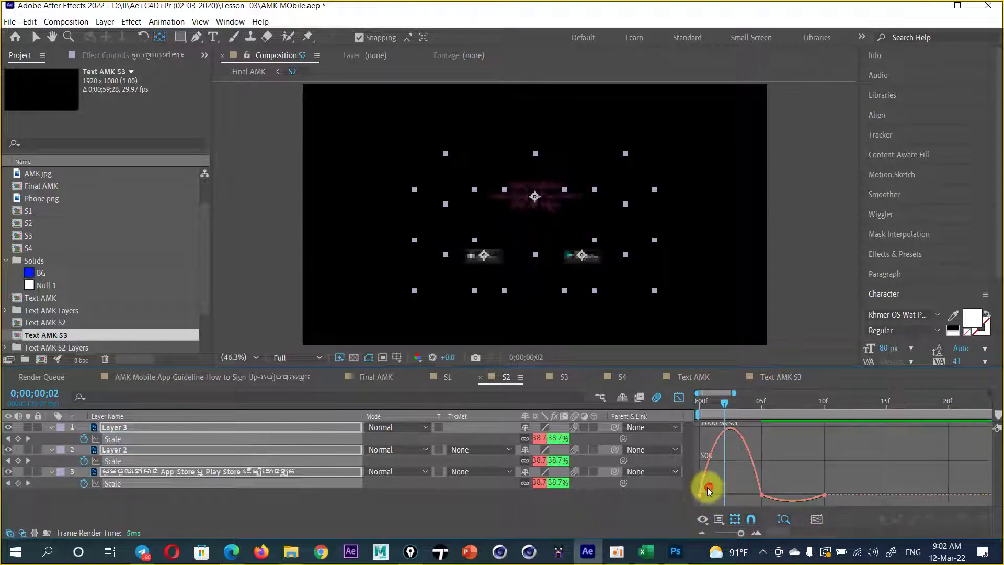
# - Raise the first Scale keyframe's speed and lengthen the frame-5 keyframe's influence, then return to frame 0
pyautogui.moveTo(709, 491); pyautogui.dragTo(657, 525)
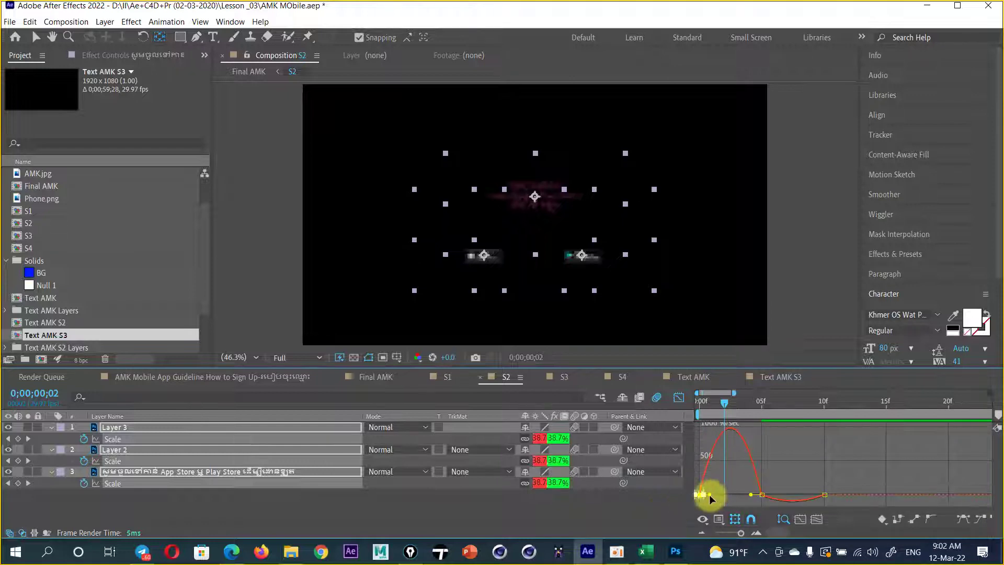
pyautogui.moveTo(685, 497); pyautogui.dragTo(694, 494)
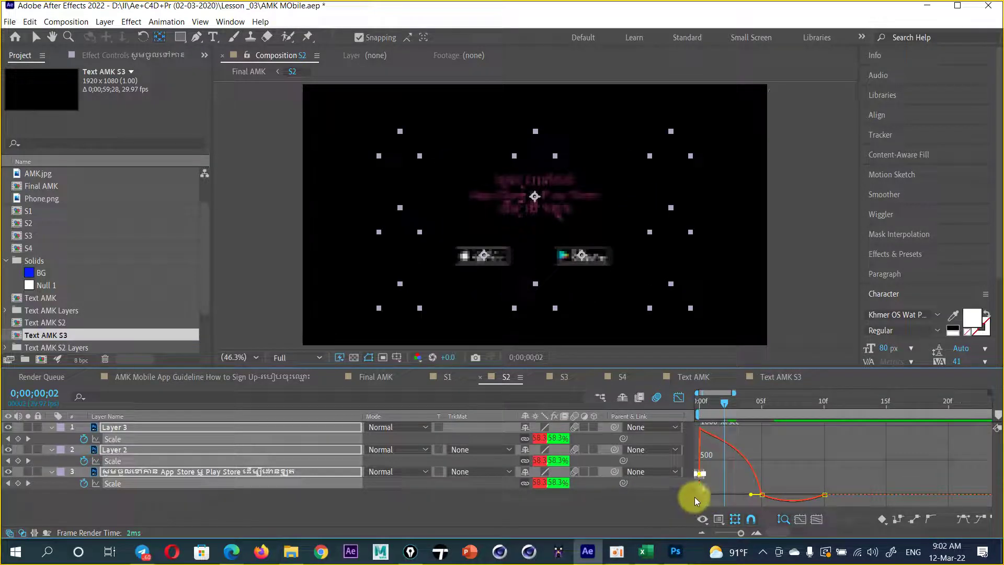
pyautogui.click(762, 494)
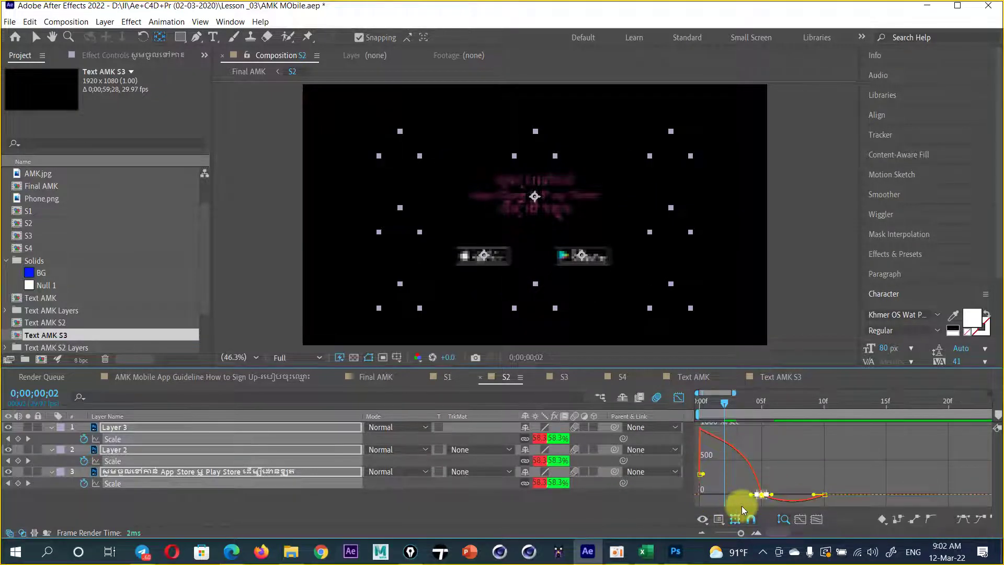
pyautogui.moveTo(749, 499); pyautogui.dragTo(730, 501)
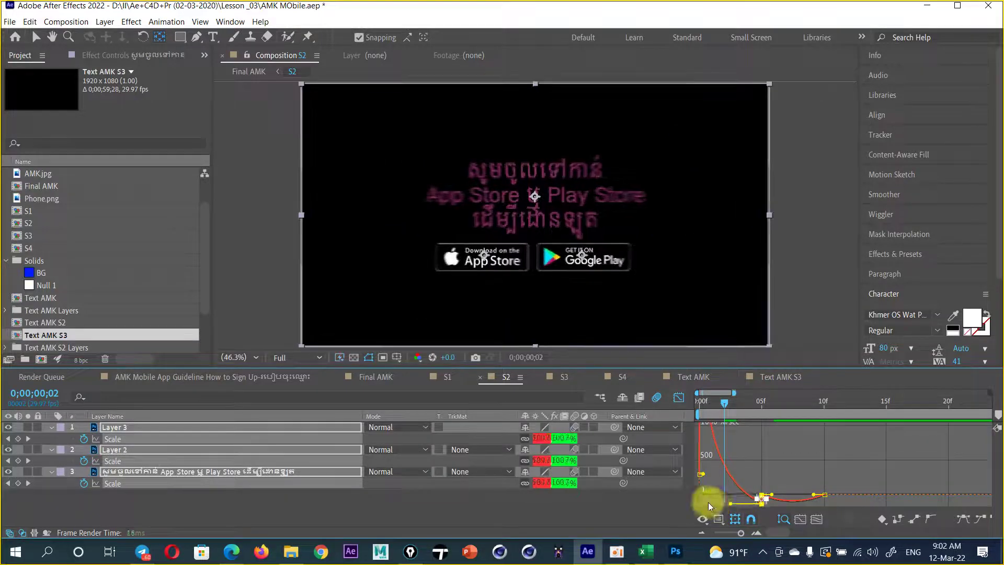
pyautogui.click(679, 397)
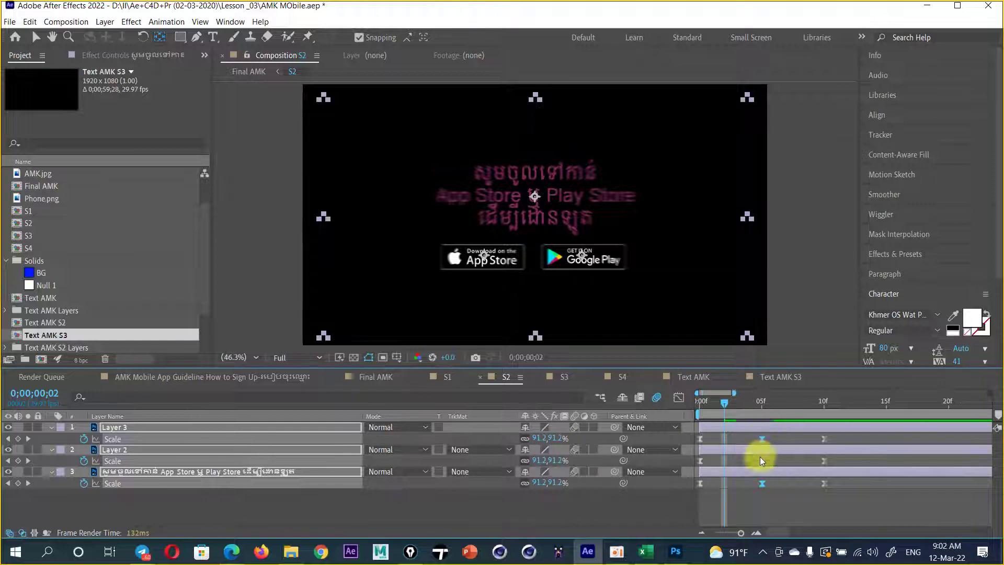
pyautogui.click(701, 409)
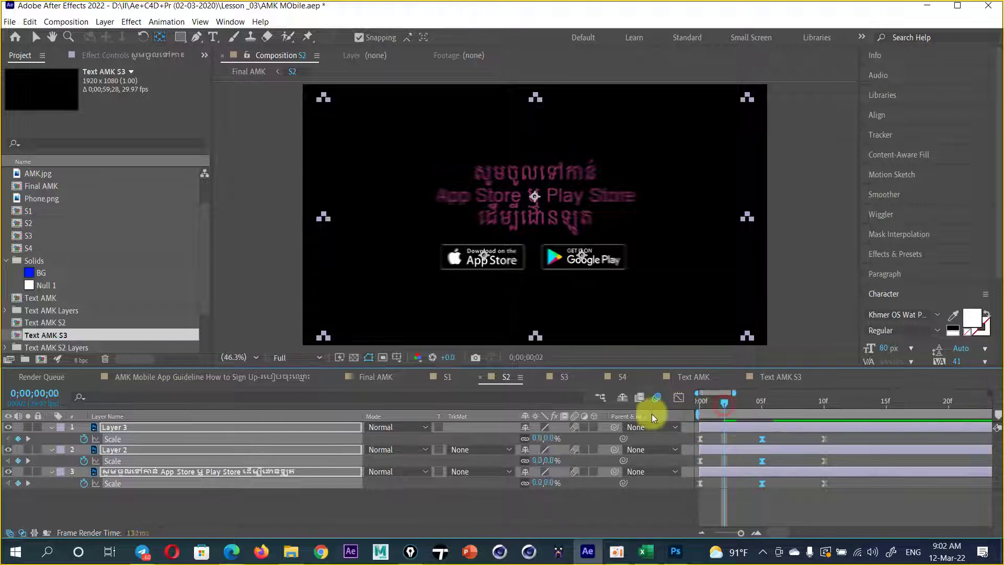
# - Move the 10f Scale keyframes earlier so the pop-in settles at 100% around frame 8
pyautogui.press('space')
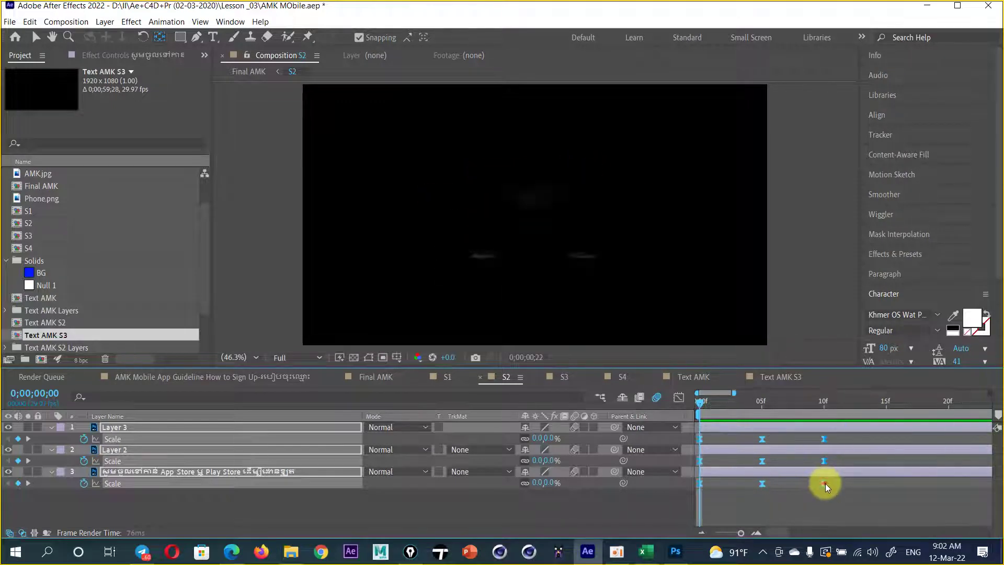
pyautogui.moveTo(832, 481); pyautogui.dragTo(789, 484)
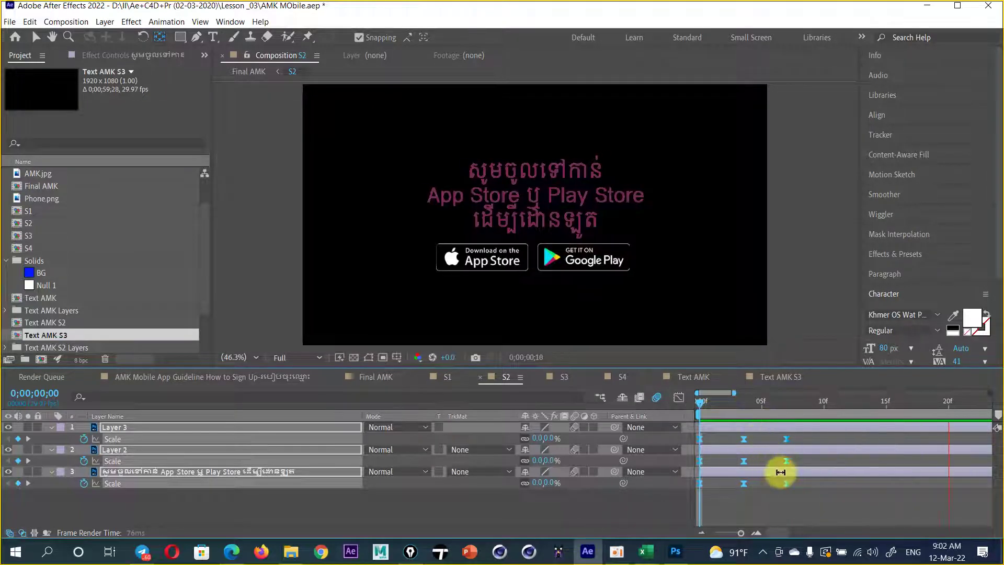
pyautogui.moveTo(788, 485); pyautogui.dragTo(804, 484)
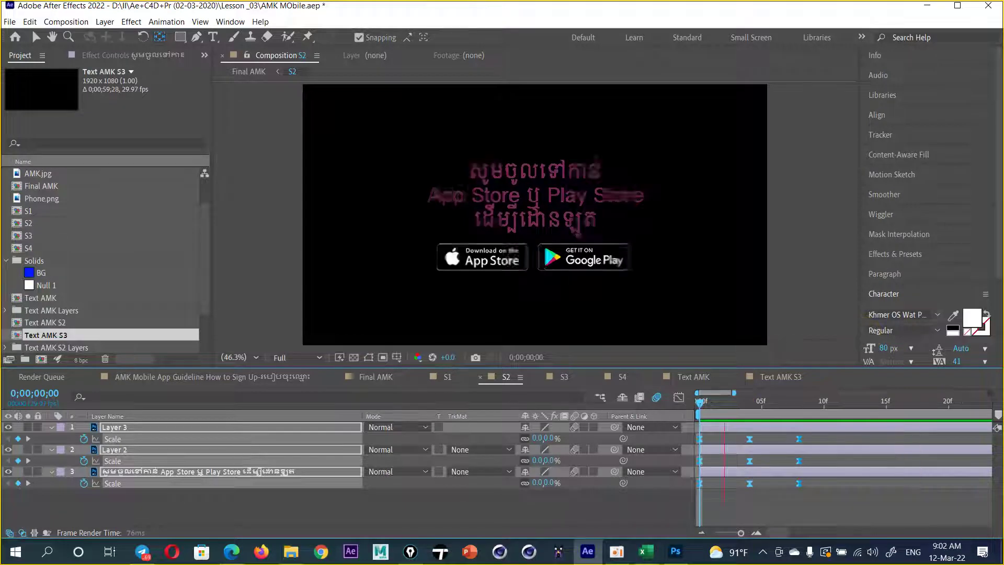
# - Scrub the reference MP4 to the app-store frame, then set Final AMK to about 6 seconds
pyautogui.click(282, 377)
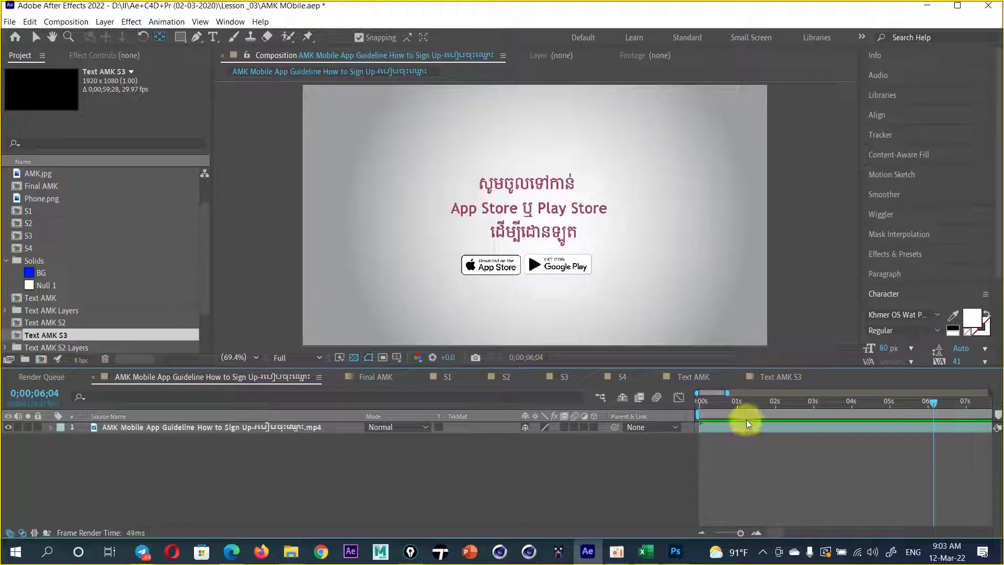
pyautogui.scroll(-4, 748, 413)
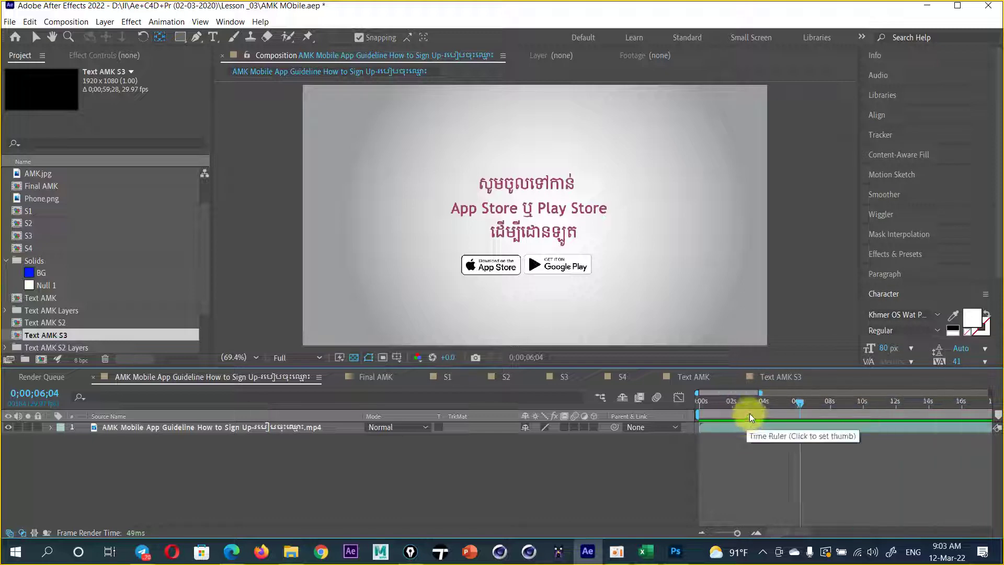
pyautogui.scroll(-2, 766, 403)
pyautogui.moveTo(735, 406)
pyautogui.mouseDown()
pyautogui.moveTo(773, 402)
pyautogui.moveTo(714, 406)
pyautogui.moveTo(845, 387)
pyautogui.moveTo(820, 388)
pyautogui.moveTo(820, 402)
pyautogui.moveTo(843, 402)
pyautogui.mouseUp()
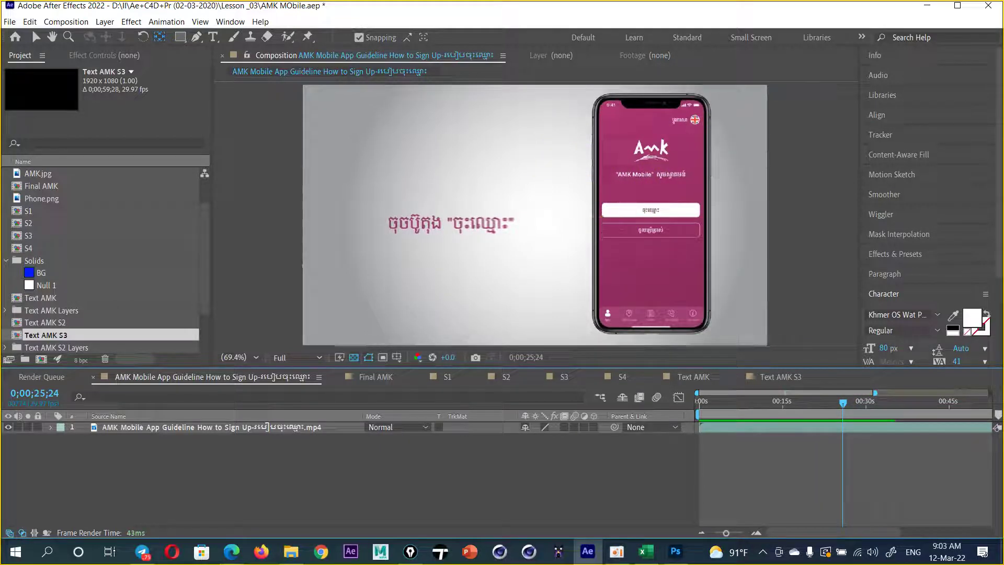
pyautogui.moveTo(840, 403)
pyautogui.mouseDown()
pyautogui.moveTo(729, 405)
pyautogui.moveTo(742, 404)
pyautogui.moveTo(731, 430)
pyautogui.mouseUp()
pyautogui.click(373, 377)
pyautogui.click(8, 449)
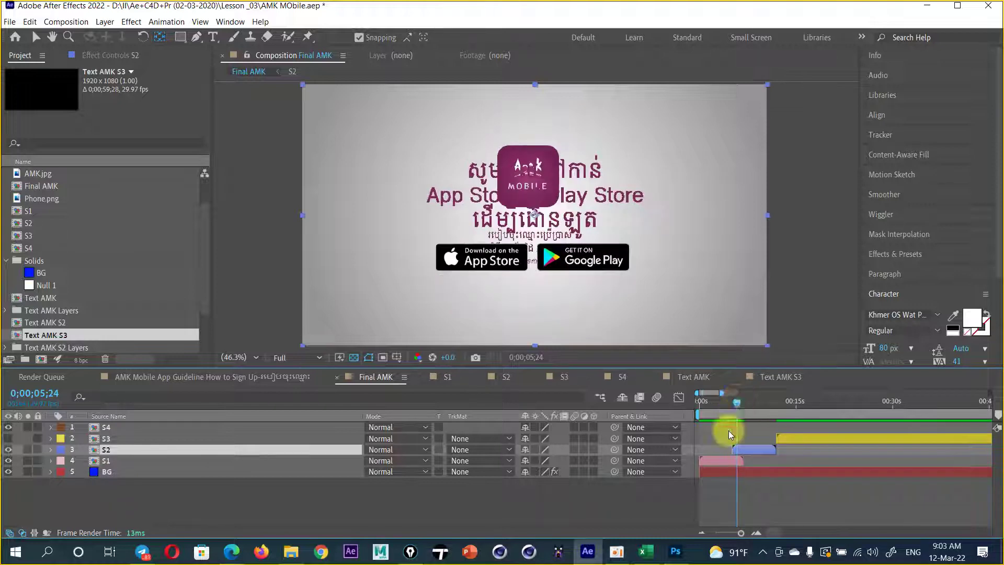
# - Slide the S2 layer in Final AMK to start around 6 seconds and scrub to confirm
pyautogui.scroll(3, 731, 430)
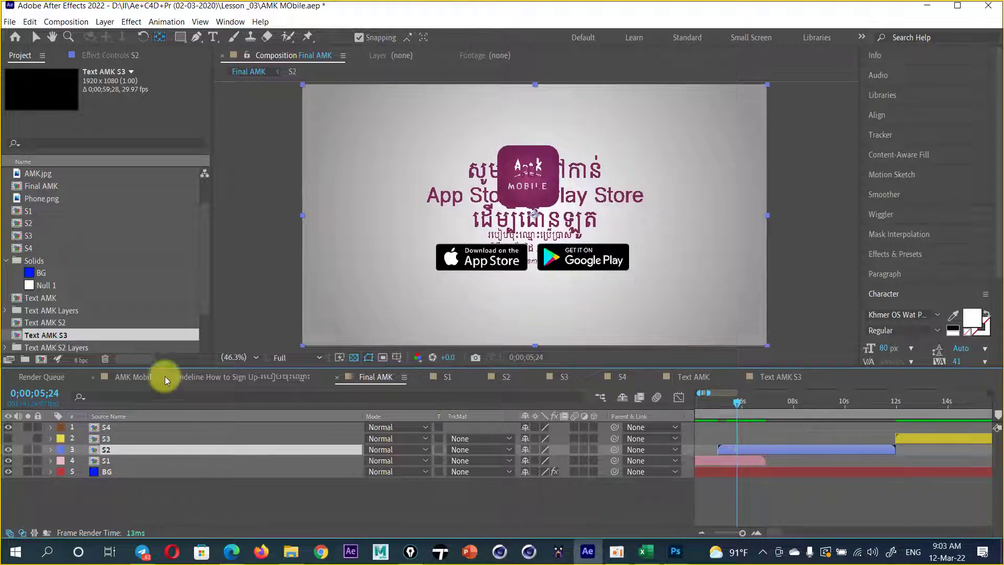
pyautogui.click(35, 37)
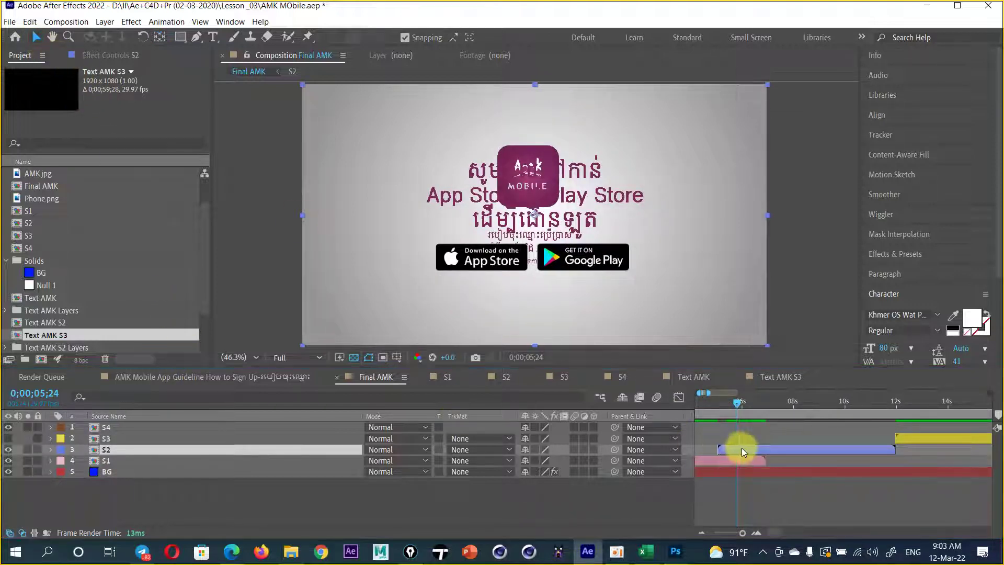
pyautogui.click(755, 449)
pyautogui.moveTo(754, 448); pyautogui.dragTo(769, 449)
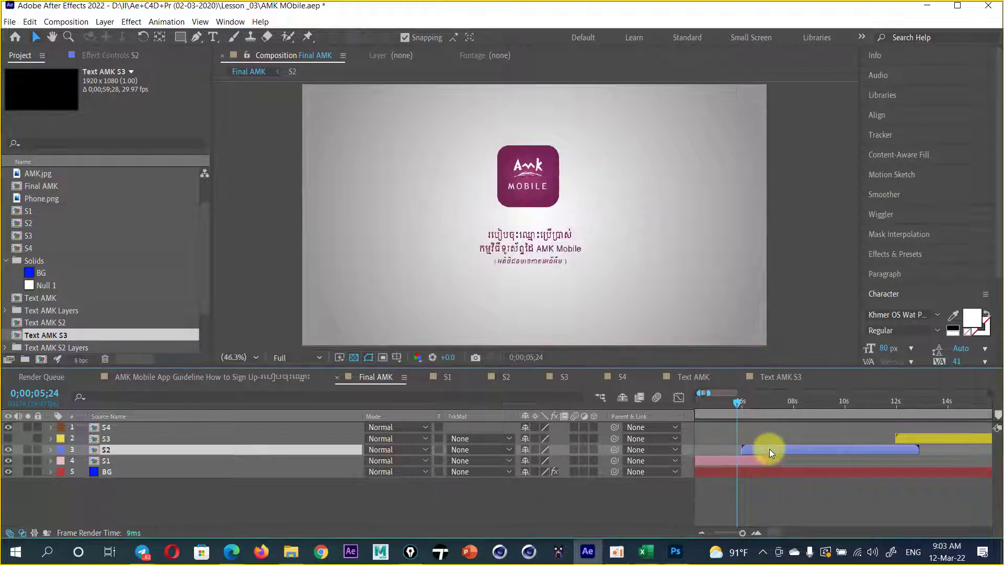
pyautogui.click(737, 400)
pyautogui.moveTo(743, 398); pyautogui.dragTo(745, 400)
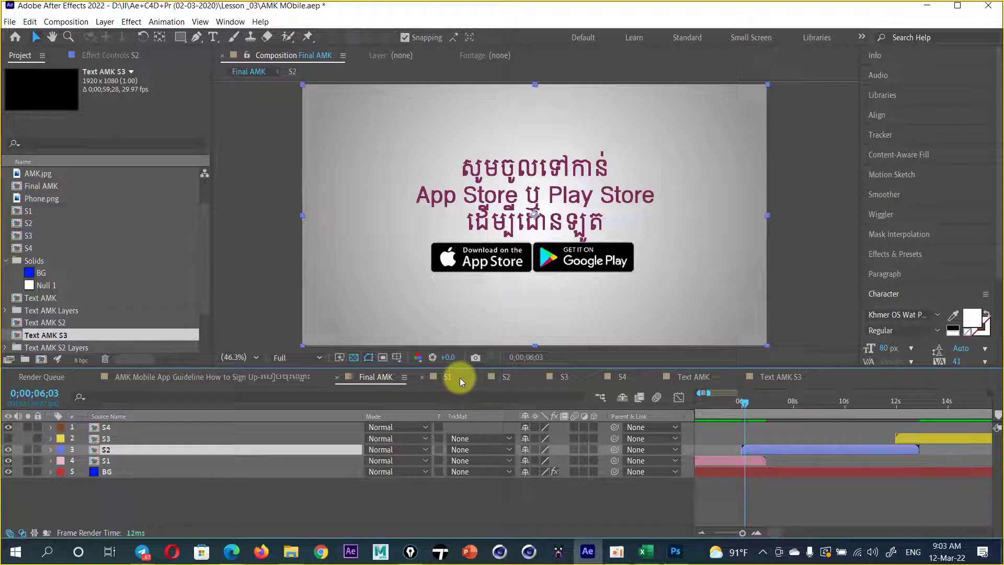
pyautogui.click(291, 551)
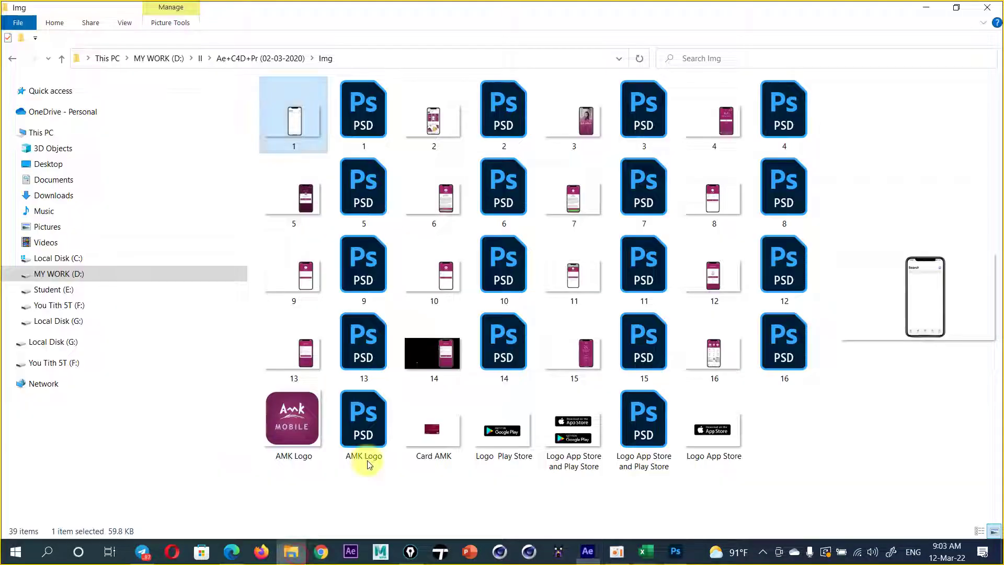
# - Open the Autodesk Maya Years 4 Semester 1Edit-44 PDF from Student (E:) > Maya Lesson > 5 in Edge
pyautogui.click(76, 289)
pyautogui.click(394, 292)
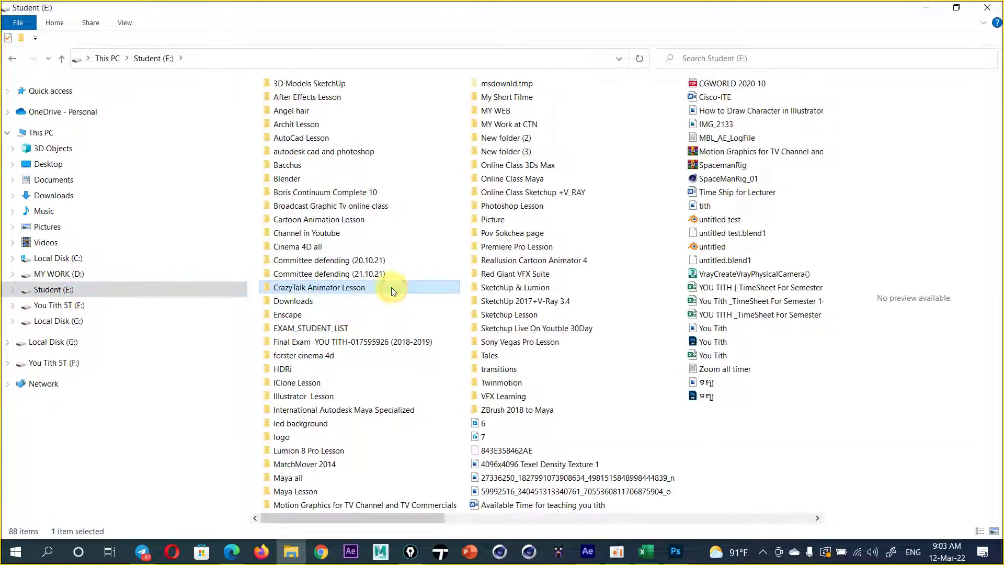
pyautogui.press('m')
pyautogui.doubleClick(296, 490)
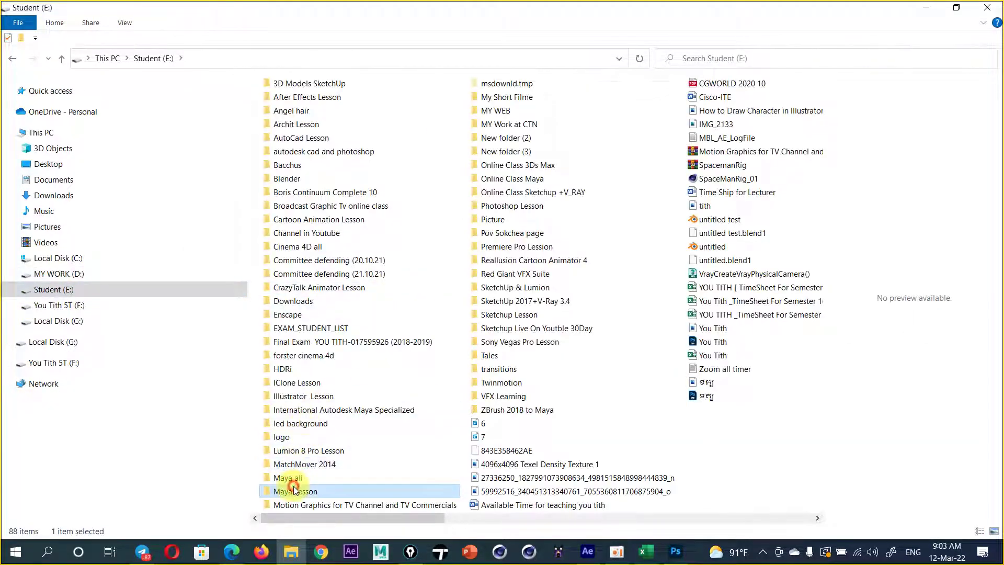
pyautogui.doubleClick(636, 125)
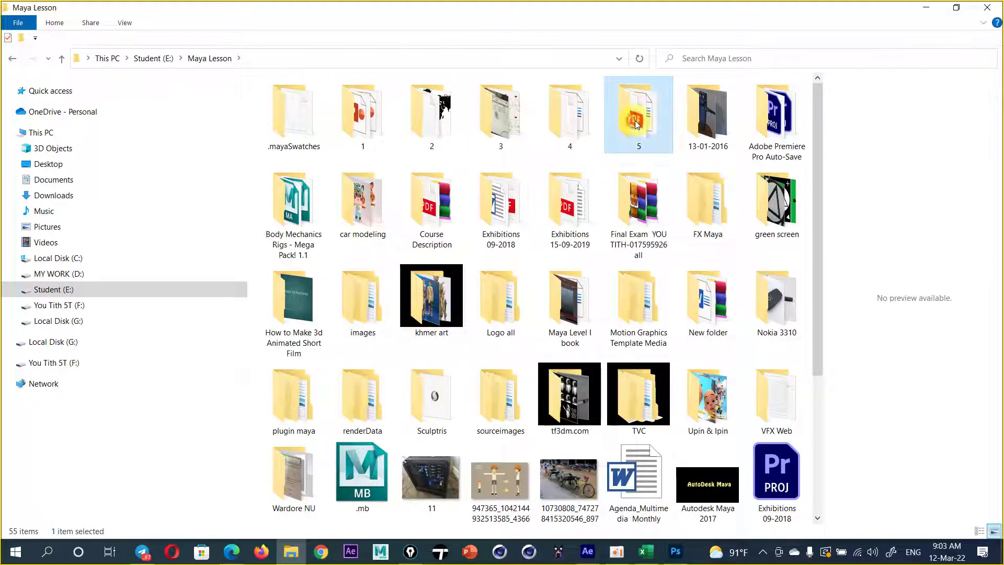
pyautogui.scroll(-5, 548, 368)
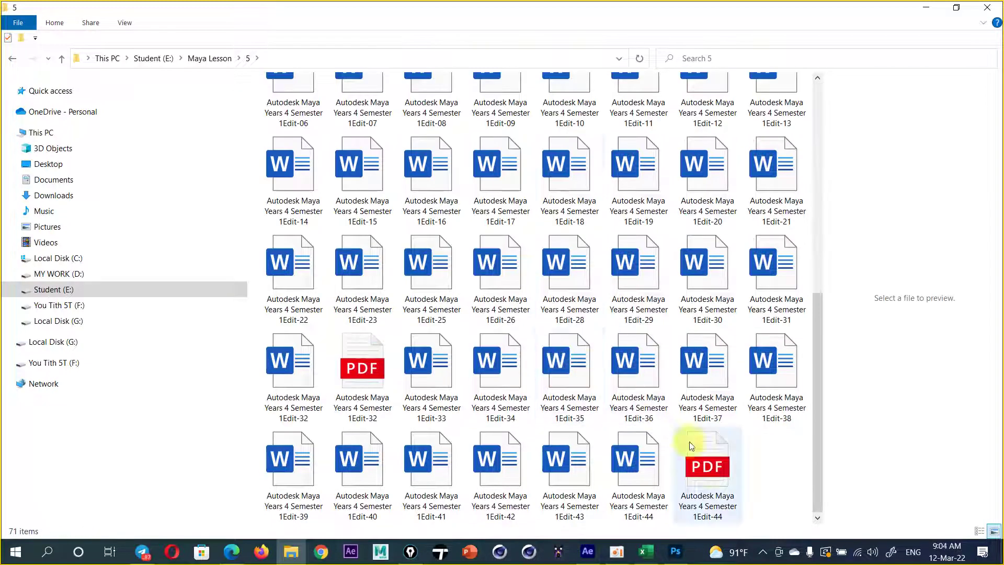
pyautogui.click(712, 472)
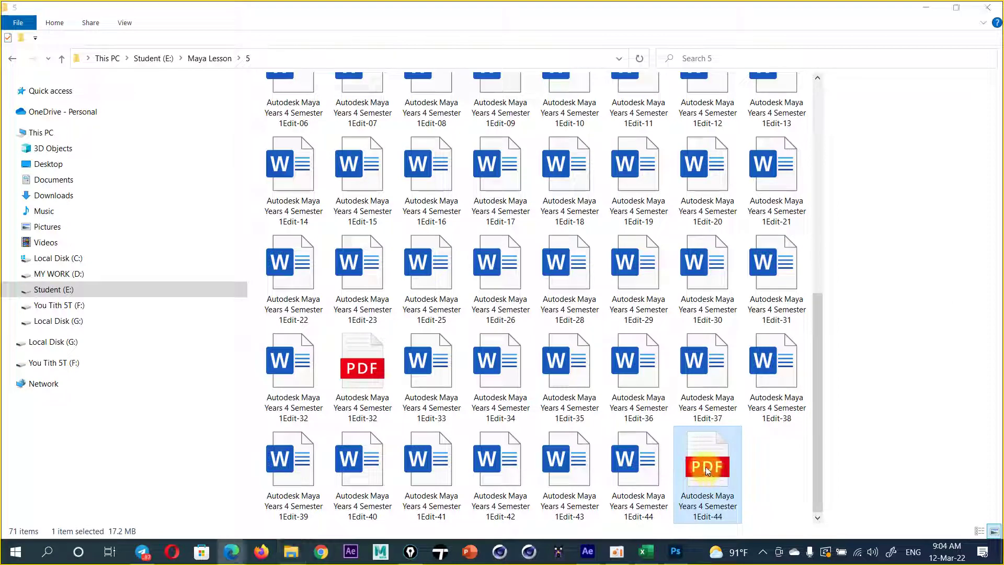
pyautogui.hotkey('alt', 'p')
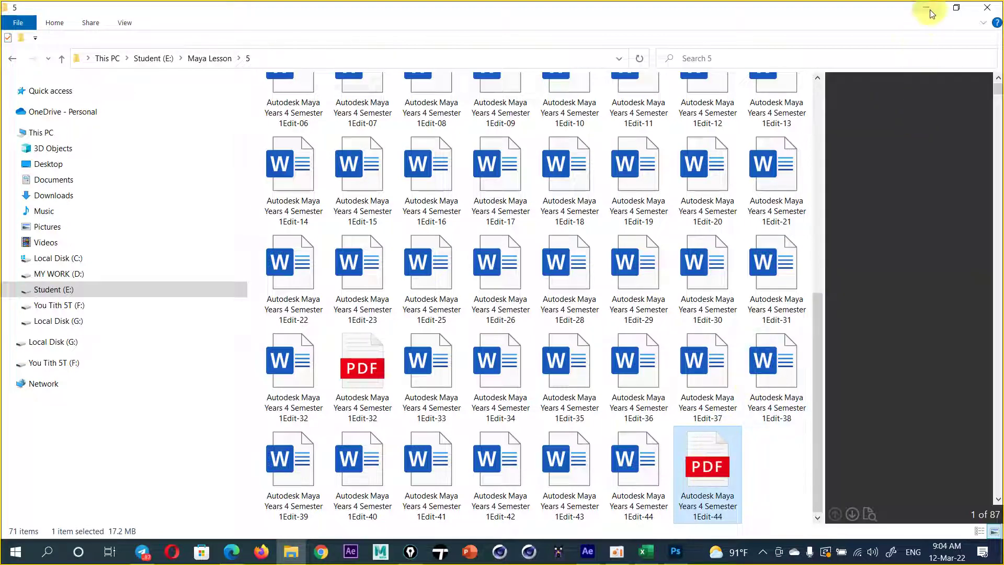
pyautogui.click(925, 10)
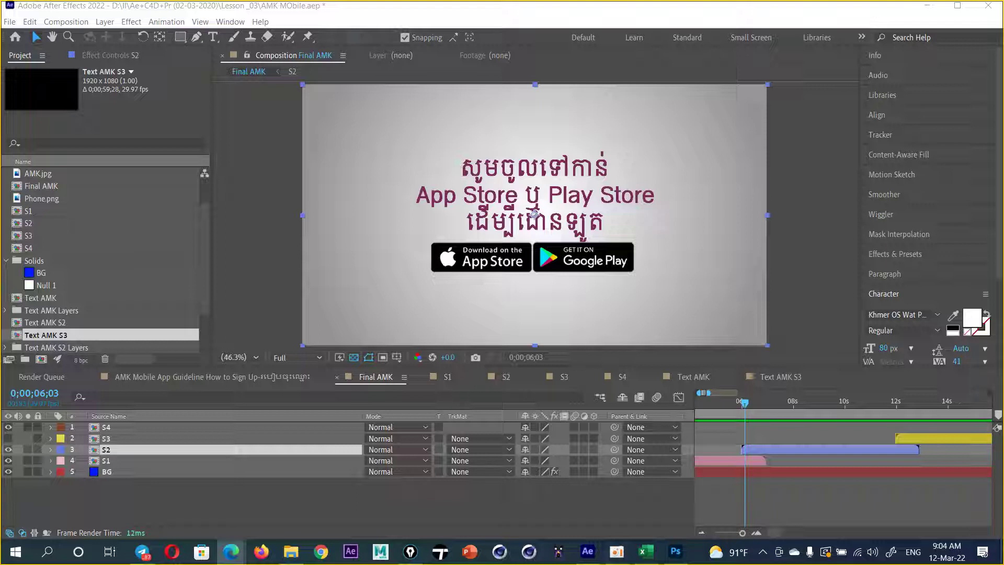
pyautogui.hotkey('alt', 'Tab')
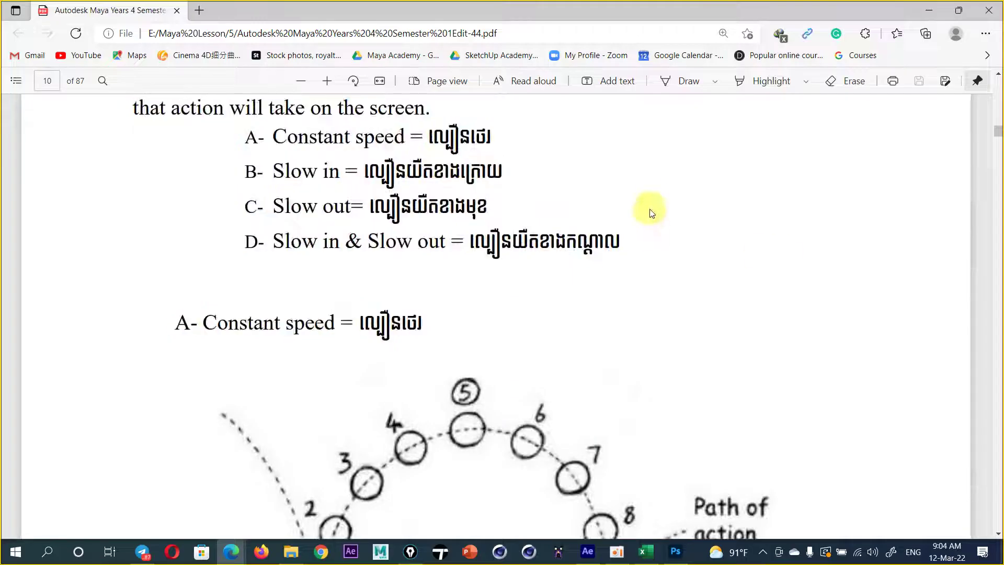
# - Circle Constant speed and Slow in on page 10's Timing list, then clear the ink
pyautogui.scroll(1, 432, 312)
pyautogui.scroll(3, 434, 308)
pyautogui.scroll(4, 437, 301)
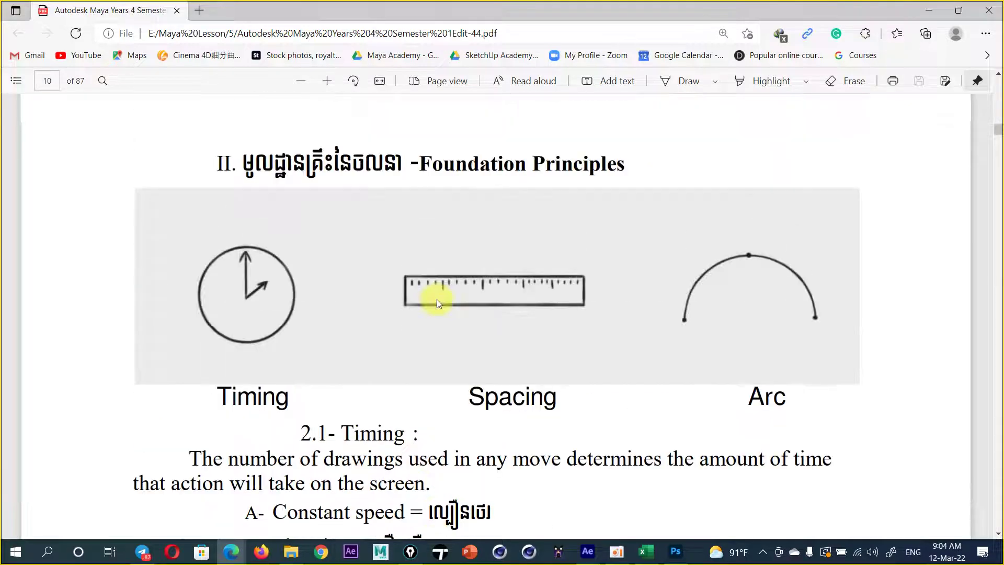
pyautogui.scroll(-4, 438, 302)
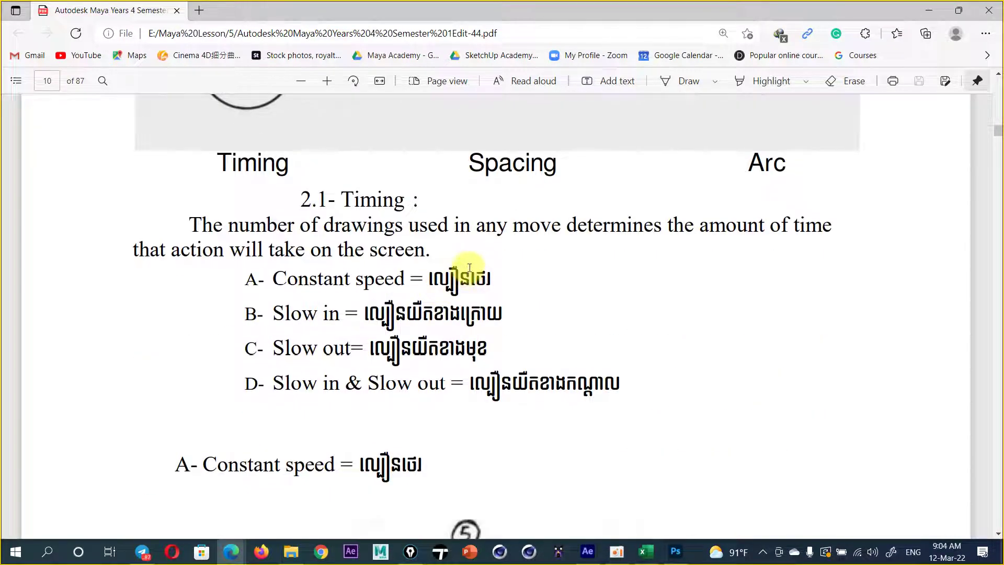
pyautogui.scroll(-3, 470, 268)
pyautogui.scroll(-2, 473, 264)
pyautogui.scroll(2, 472, 263)
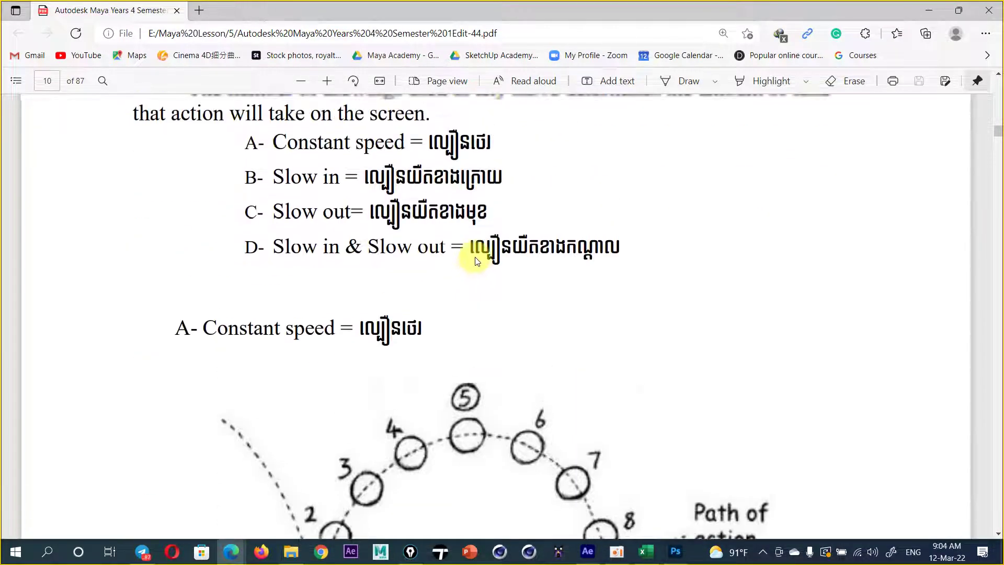
pyautogui.scroll(3, 474, 259)
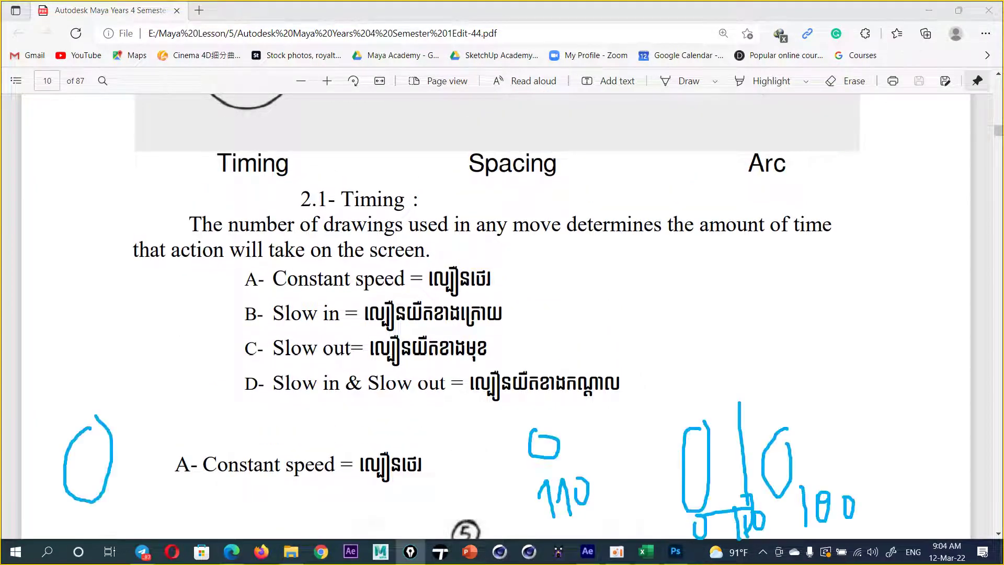
pyautogui.press('Escape')
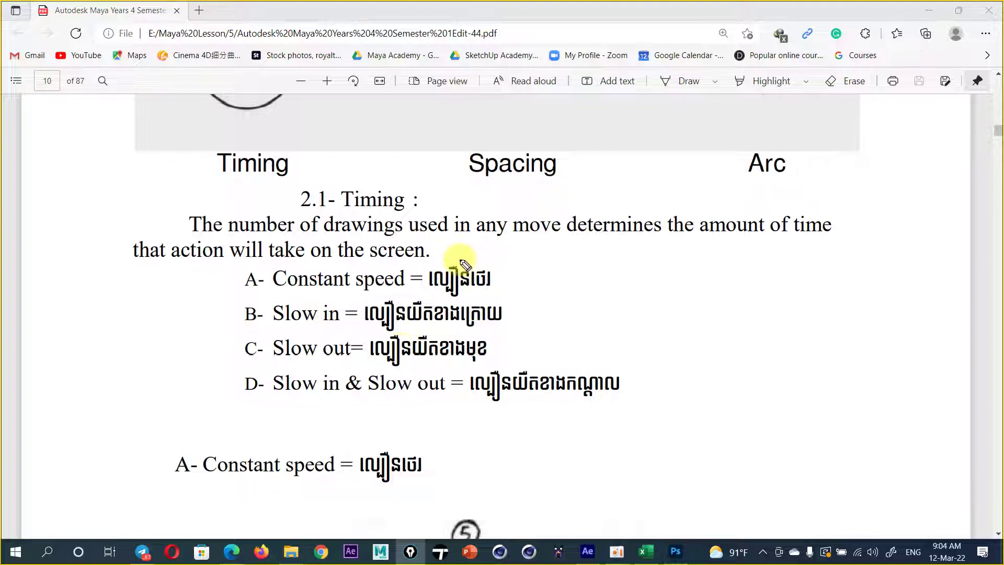
pyautogui.moveTo(452, 261); pyautogui.dragTo(468, 256)
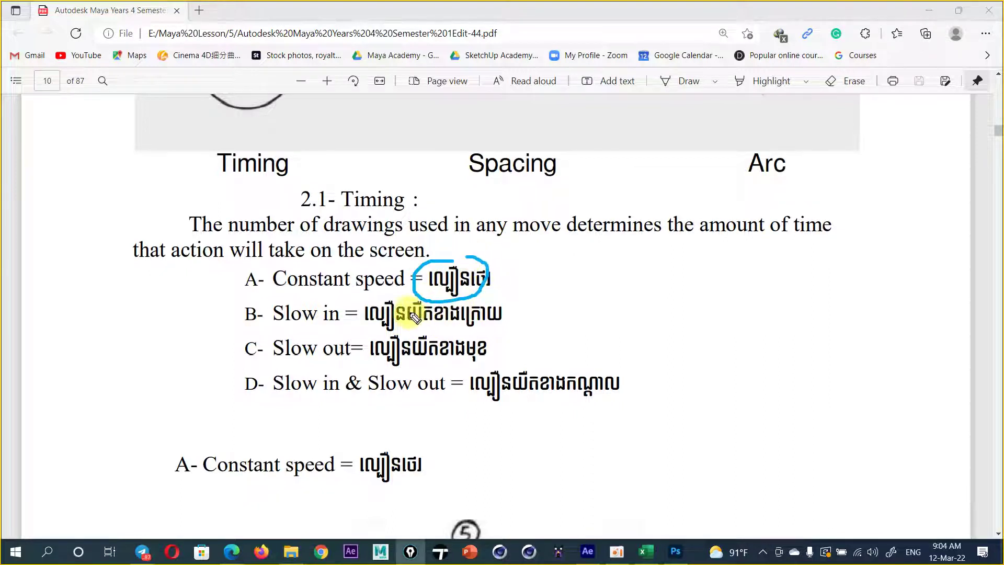
pyautogui.moveTo(320, 297)
pyautogui.mouseDown()
pyautogui.moveTo(342, 350)
pyautogui.moveTo(340, 386)
pyautogui.moveTo(399, 426)
pyautogui.moveTo(439, 376)
pyautogui.mouseUp()
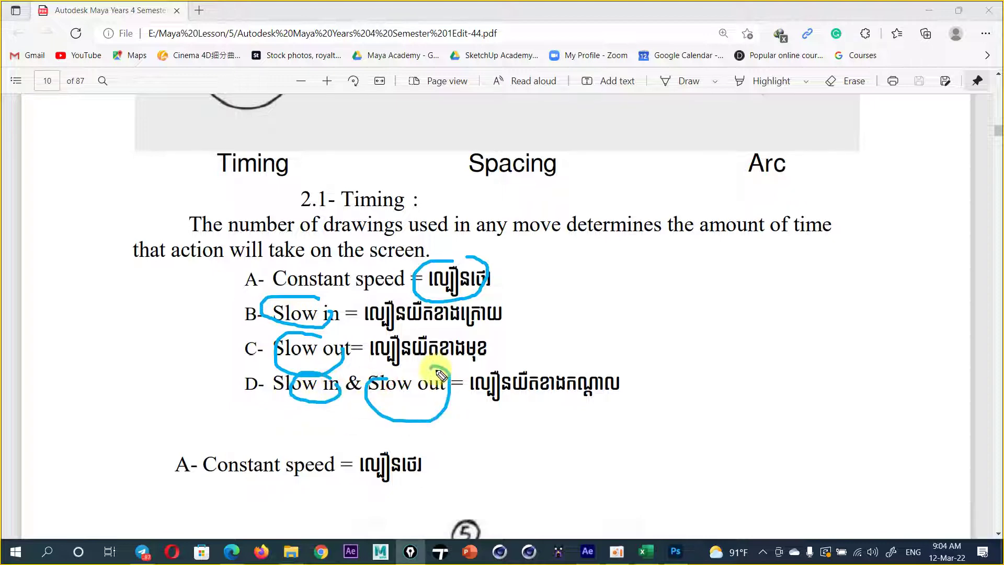
pyautogui.press('Escape')
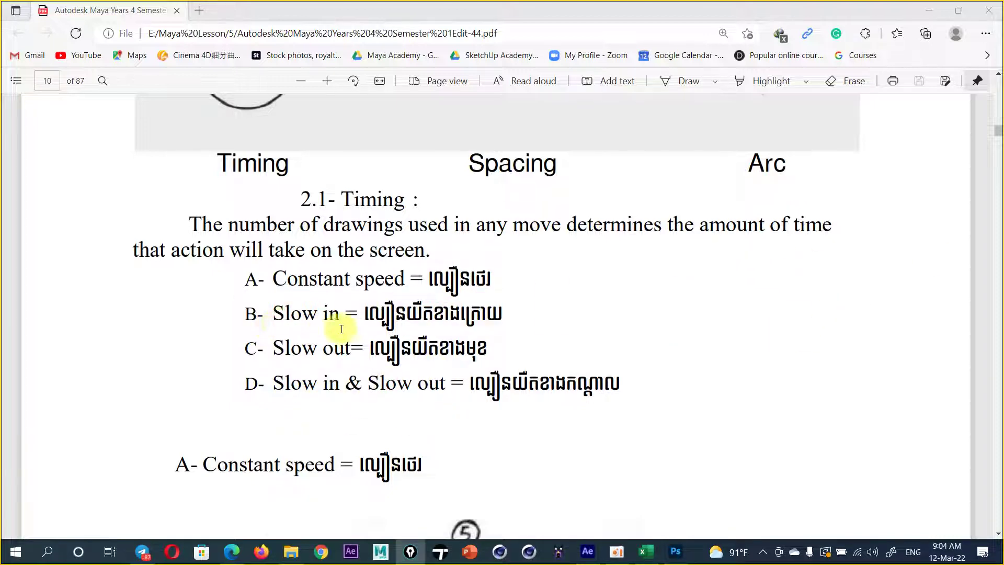
# - Trace the path of action over the ball diagram and scroll to page 11
pyautogui.scroll(-5, 348, 331)
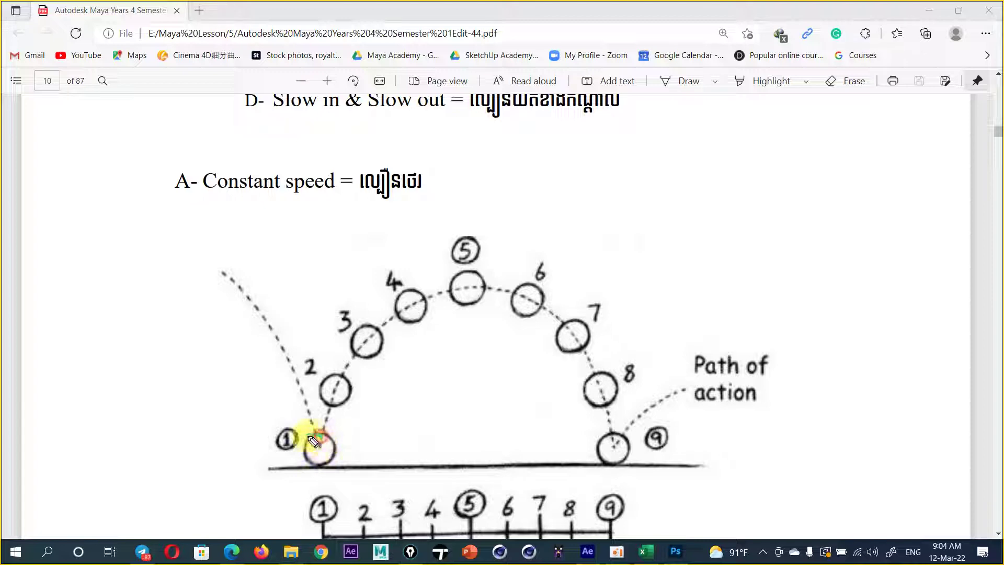
pyautogui.moveTo(316, 434)
pyautogui.mouseDown()
pyautogui.moveTo(325, 451)
pyautogui.moveTo(599, 448)
pyautogui.mouseUp()
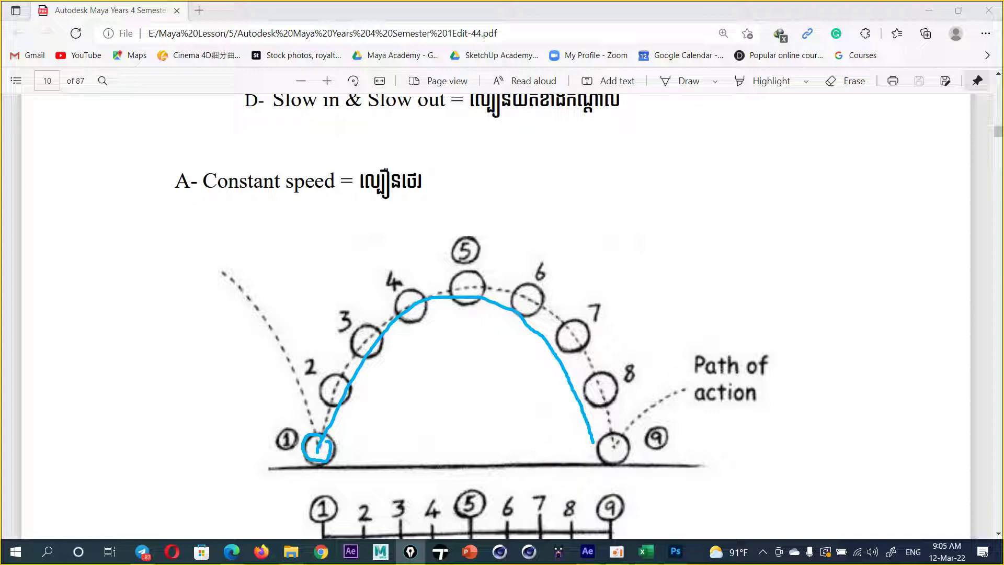
pyautogui.scroll(-10, 429, 269)
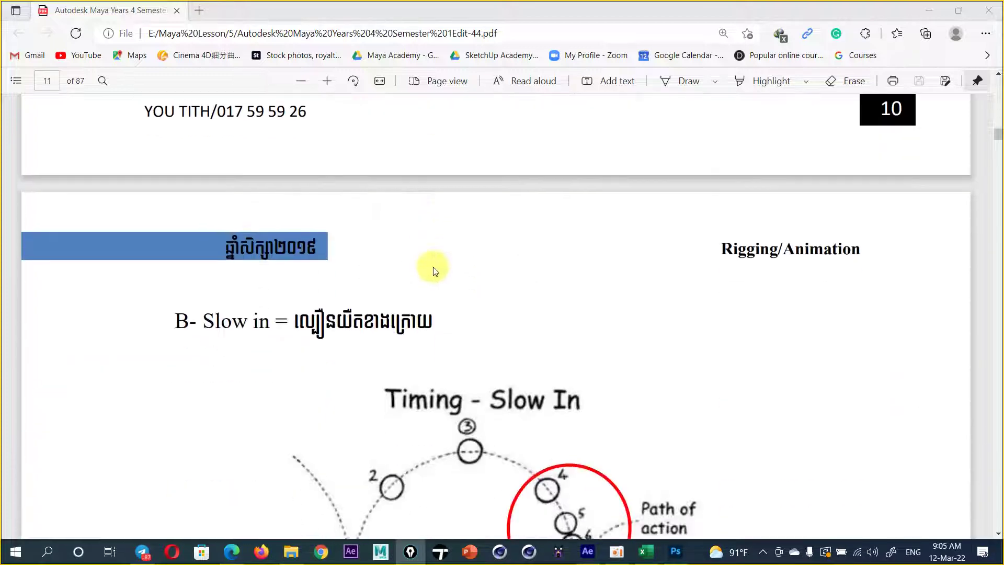
# - Ink the ball's arc and the bunched balls 5–7 on the Slow In diagram, then clear it
pyautogui.scroll(-4, 433, 266)
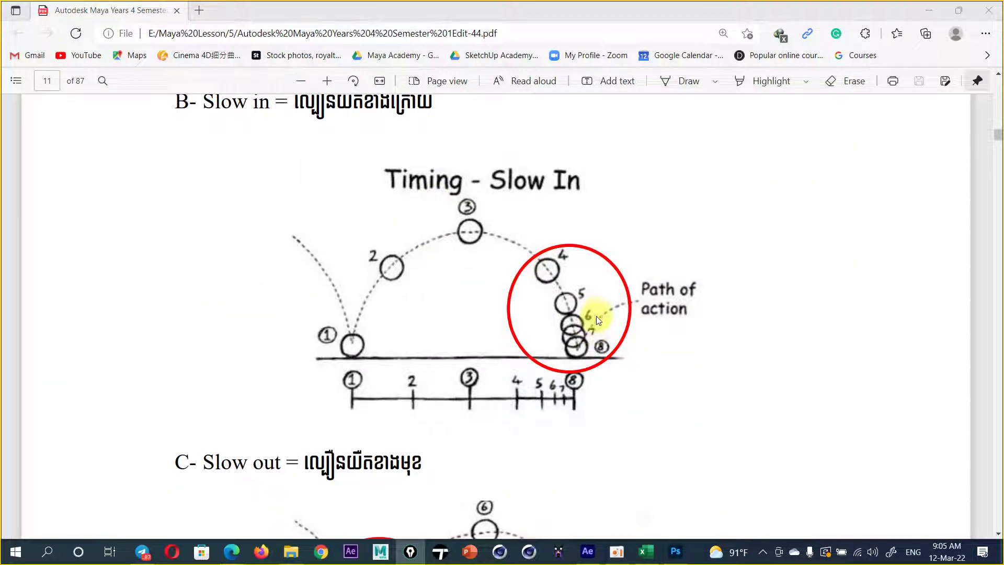
pyautogui.scroll(1, 597, 310)
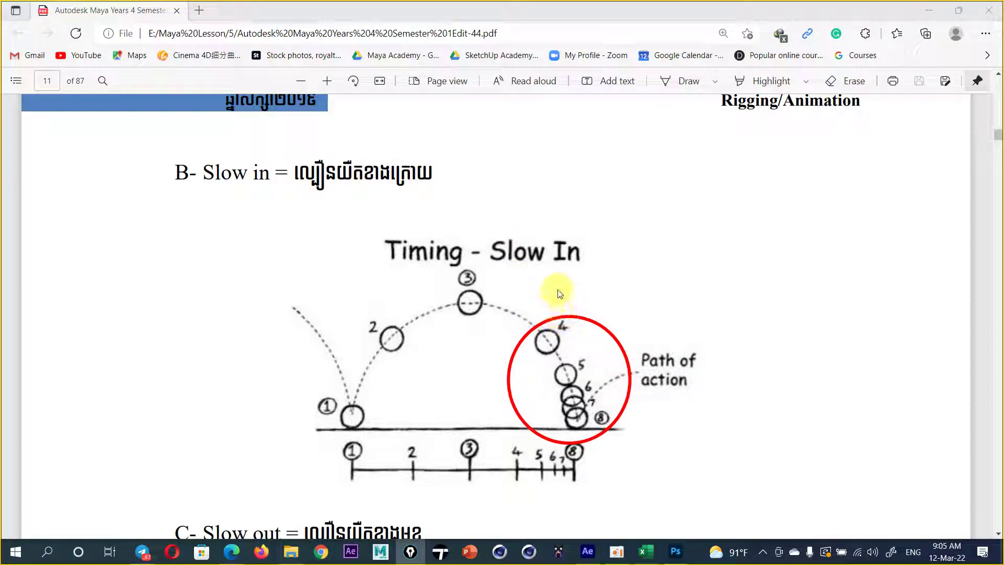
pyautogui.moveTo(316, 448); pyautogui.dragTo(593, 442)
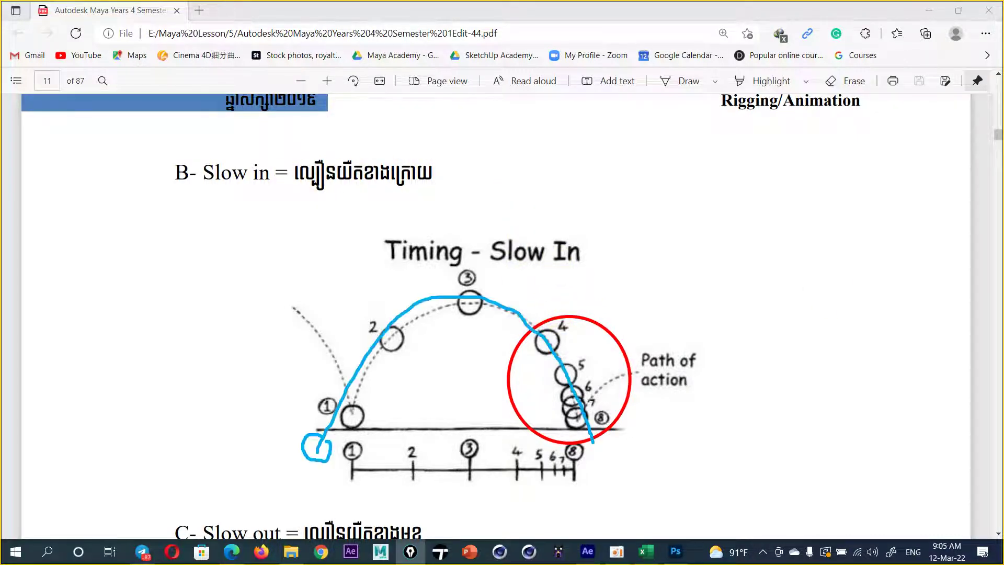
pyautogui.hotkey('ctrl', 'z')
pyautogui.moveTo(357, 422)
pyautogui.mouseDown()
pyautogui.moveTo(418, 321)
pyautogui.moveTo(376, 388)
pyautogui.moveTo(514, 327)
pyautogui.moveTo(399, 336)
pyautogui.moveTo(473, 299)
pyautogui.mouseUp()
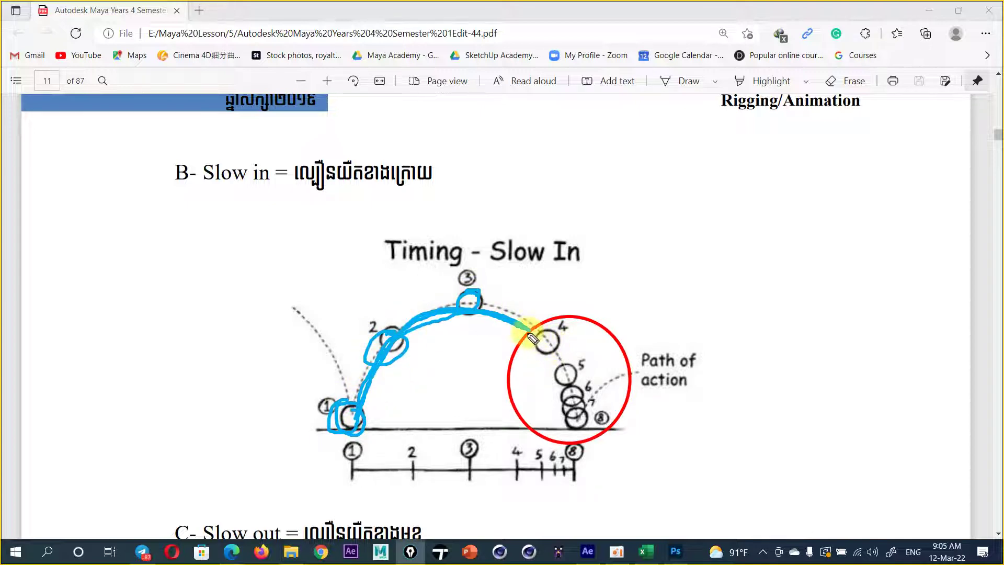
pyautogui.moveTo(528, 328)
pyautogui.mouseDown()
pyautogui.moveTo(577, 439)
pyautogui.moveTo(554, 400)
pyautogui.mouseUp()
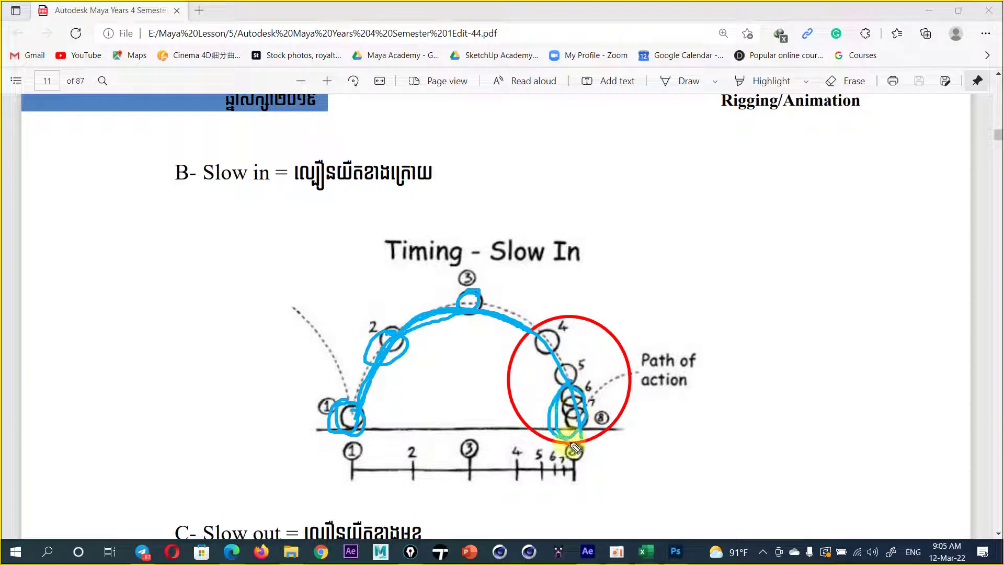
pyautogui.press('Escape')
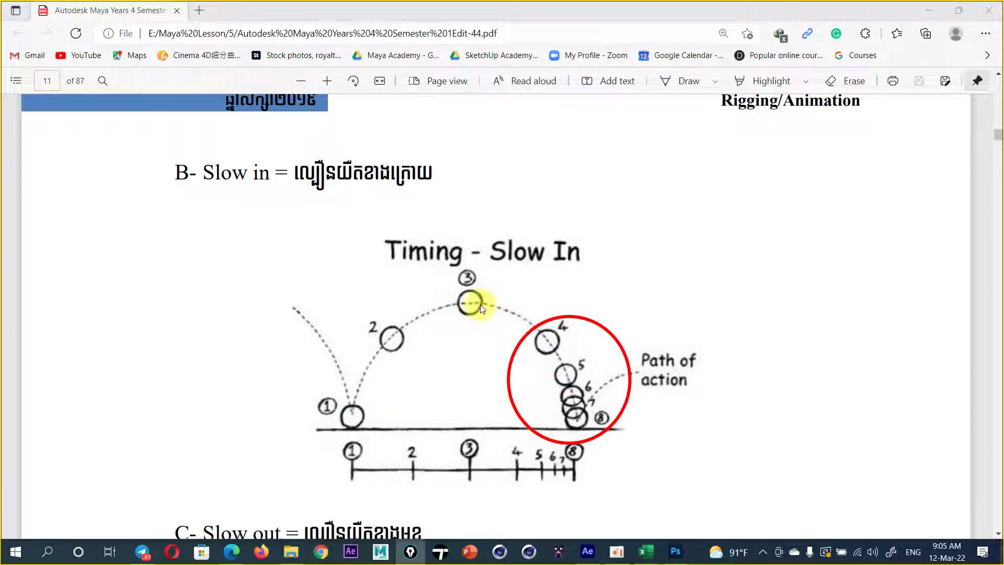
# - Mark ball 1 rising and the bunched balls in section D, clear the ink, and return to After Effects
pyautogui.scroll(-6, 485, 296)
pyautogui.scroll(-3, 485, 296)
pyautogui.scroll(2, 485, 296)
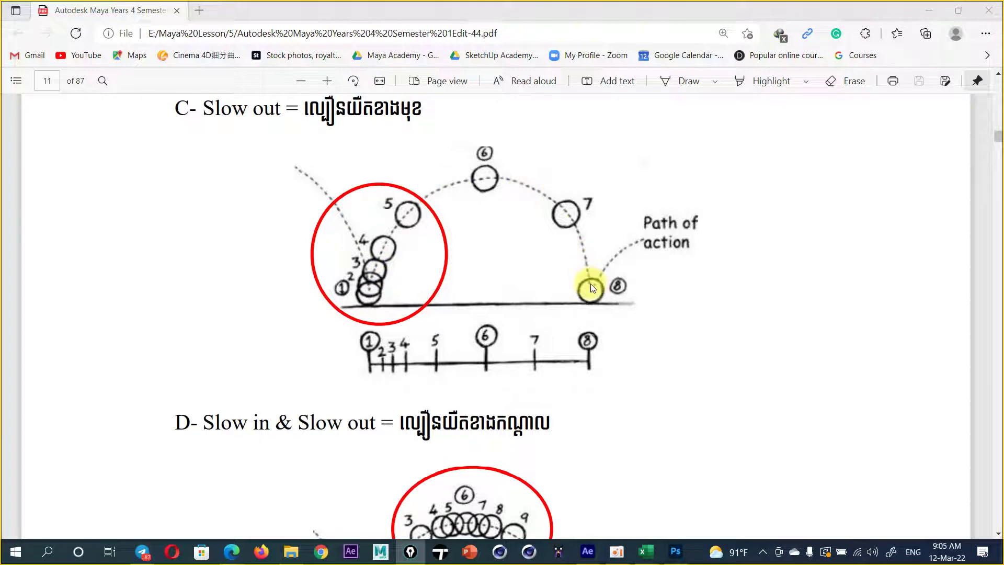
pyautogui.scroll(-4, 582, 328)
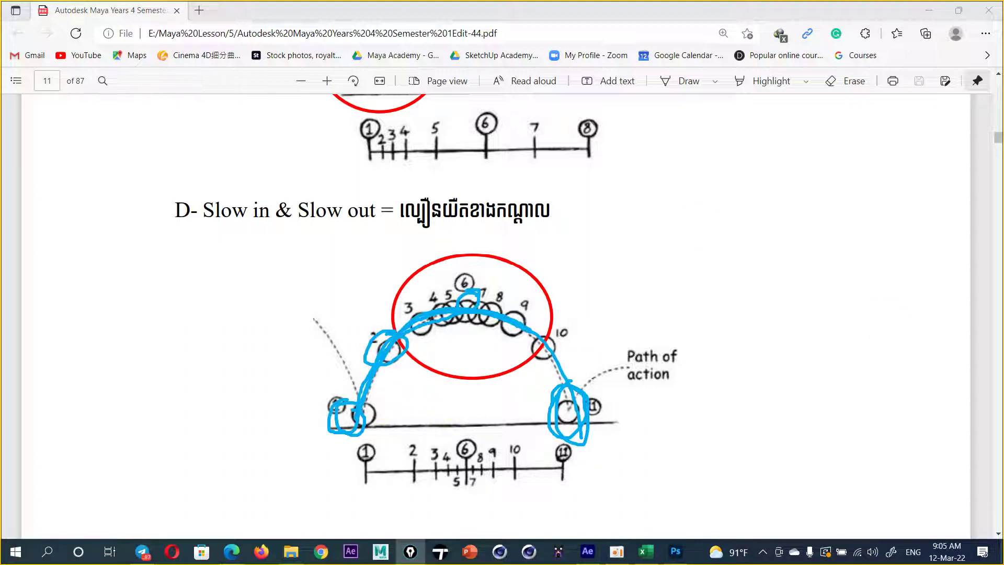
pyautogui.moveTo(386, 347)
pyautogui.mouseDown()
pyautogui.moveTo(352, 359)
pyautogui.moveTo(399, 376)
pyautogui.mouseUp()
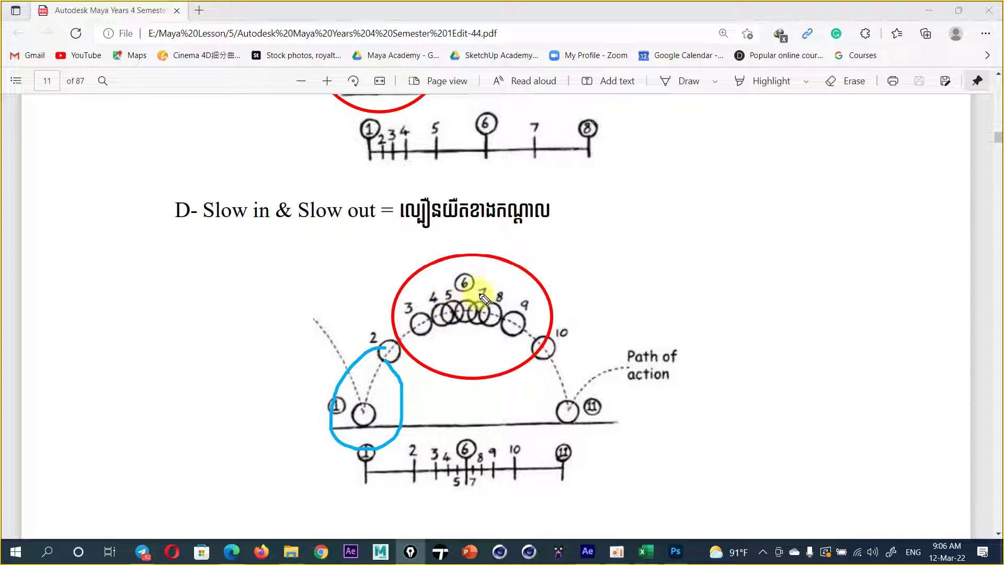
pyautogui.moveTo(487, 273)
pyautogui.mouseDown()
pyautogui.moveTo(565, 406)
pyautogui.moveTo(569, 395)
pyautogui.mouseUp()
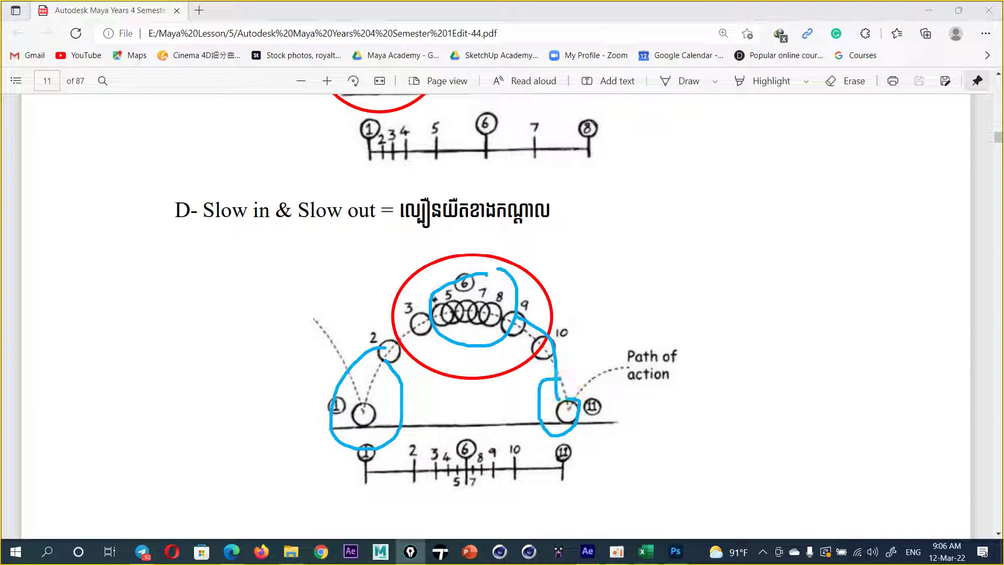
pyautogui.press('Escape')
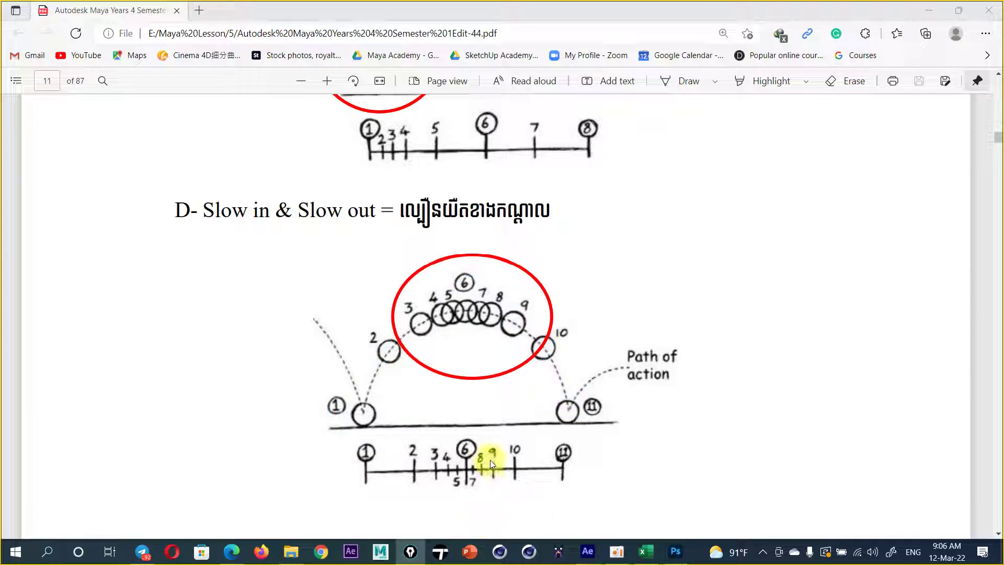
pyautogui.click(587, 551)
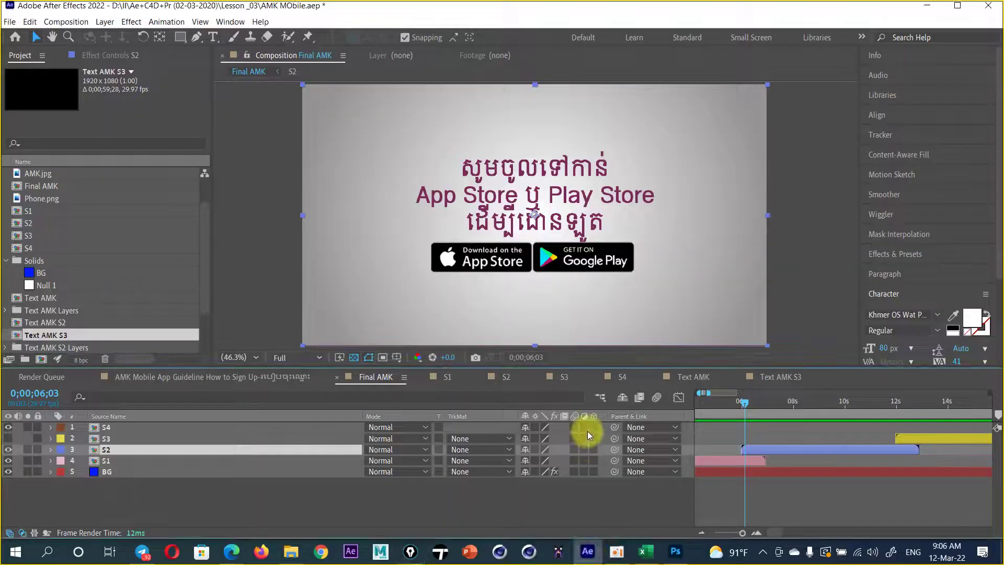
# - Create Comp 1 with default settings and add a text layer reading 'A'
pyautogui.click(41, 359)
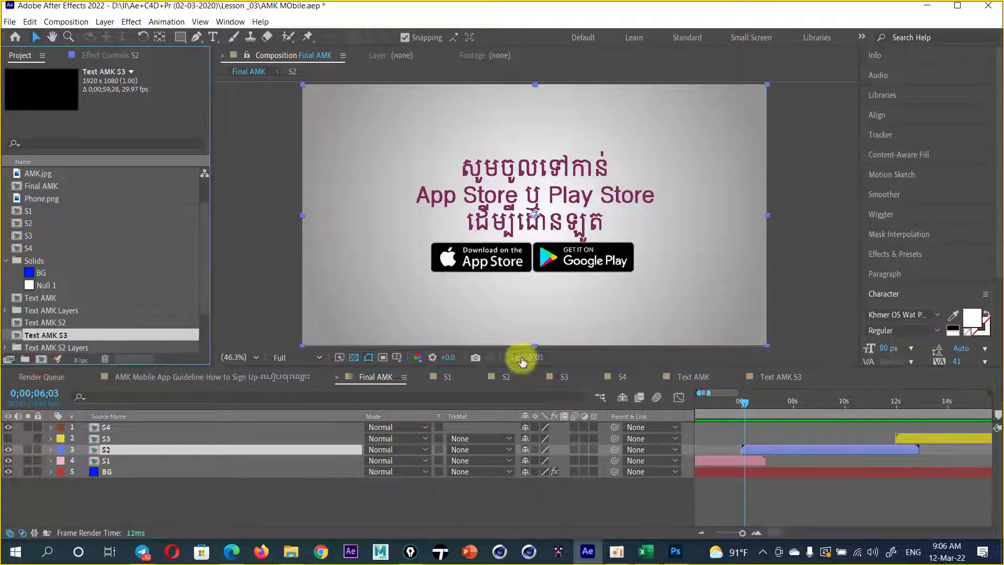
pyautogui.click(658, 436)
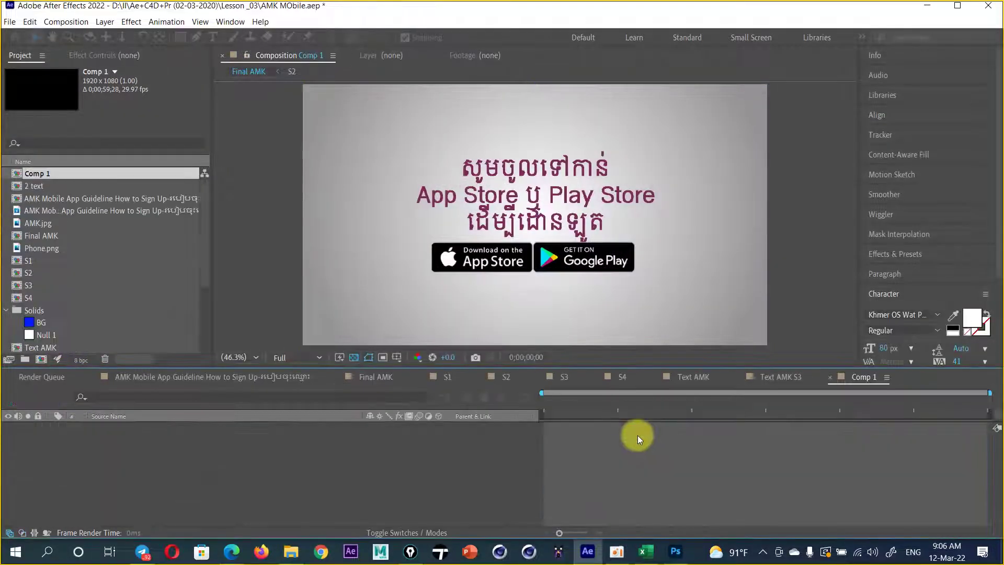
pyautogui.click(213, 37)
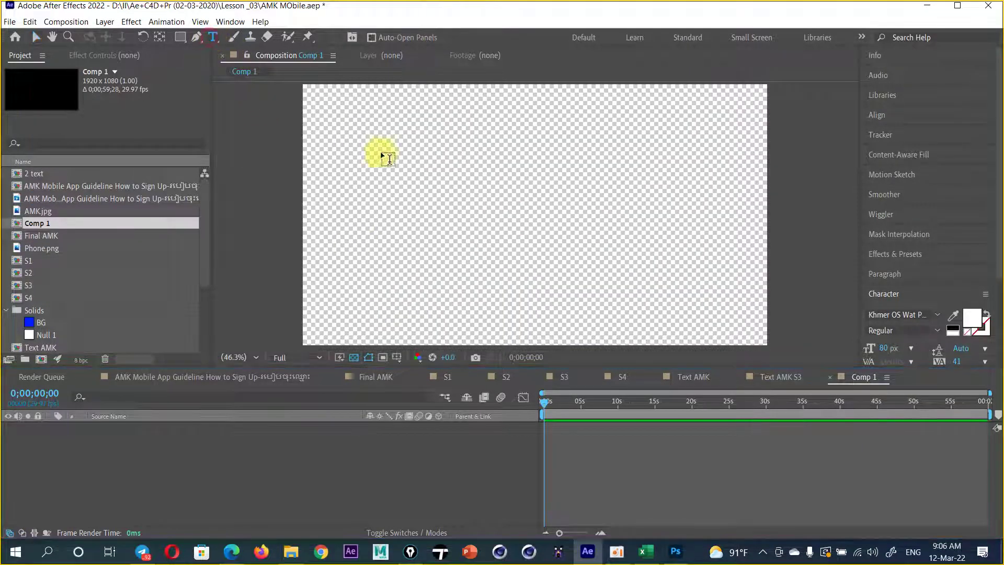
pyautogui.click(388, 170)
pyautogui.write('A')
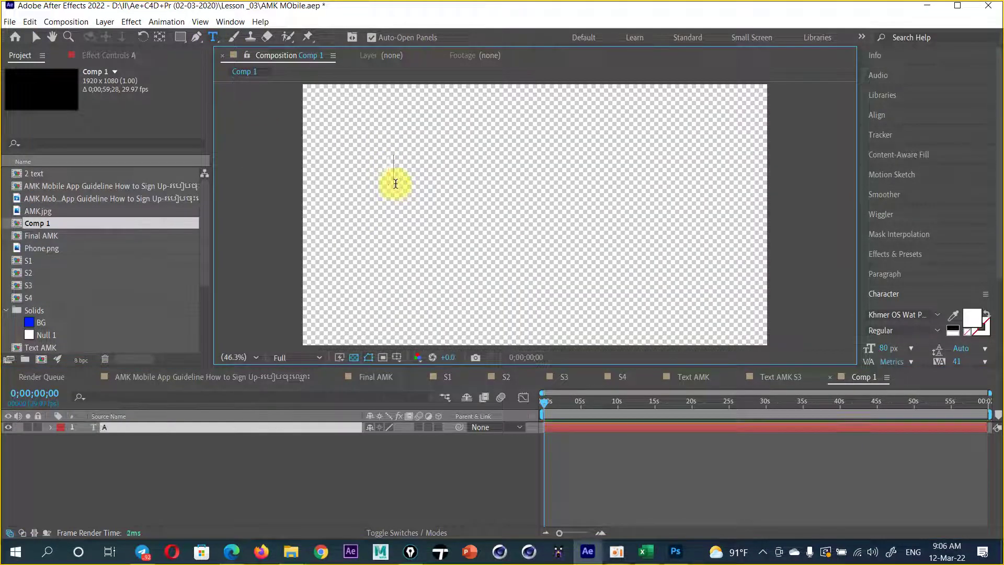
pyautogui.click(35, 36)
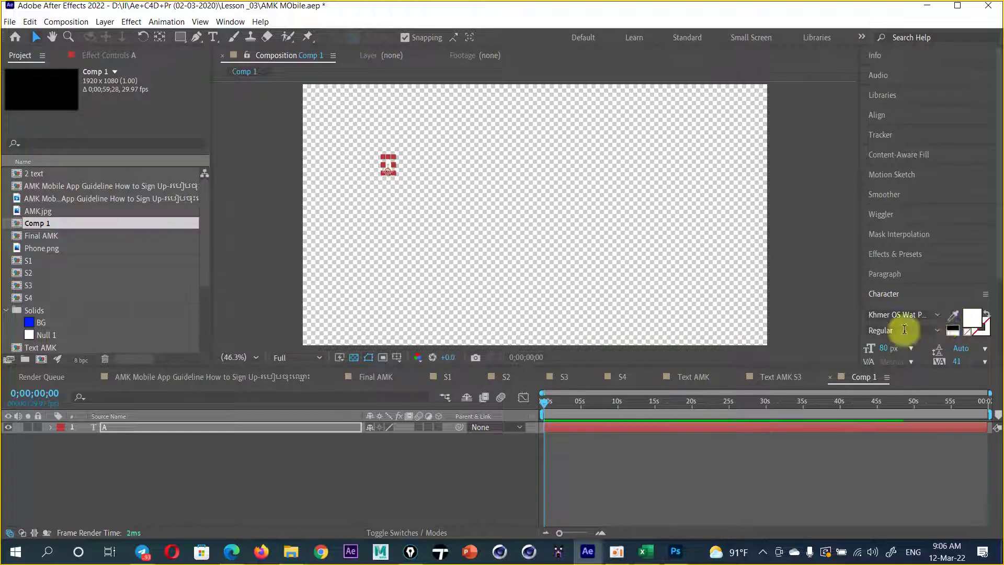
# - Enlarge the letter A to 279 px, show a black background, and move it lower
pyautogui.moveTo(883, 348)
pyautogui.mouseDown()
pyautogui.moveTo(924, 343)
pyautogui.moveTo(890, 340)
pyautogui.mouseUp()
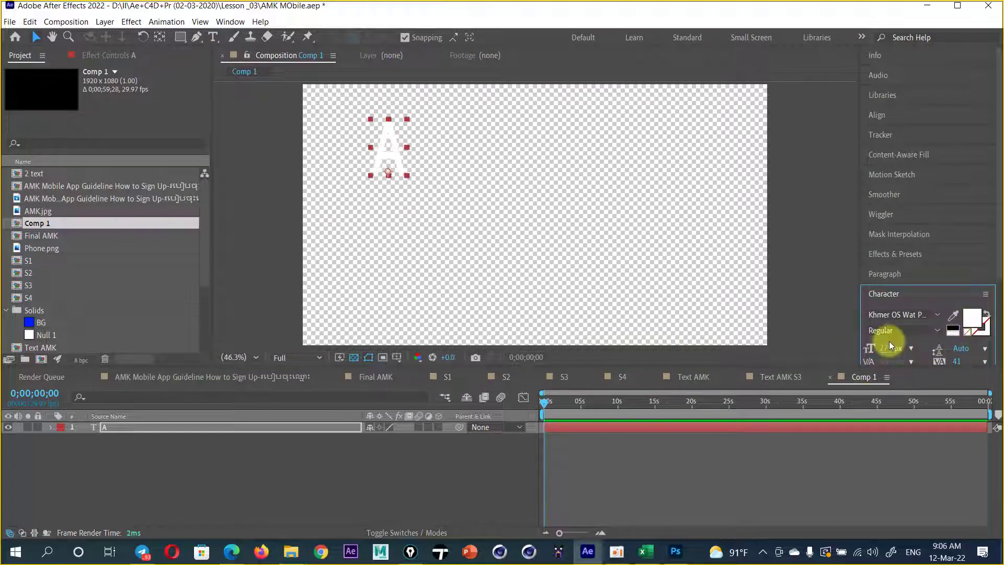
pyautogui.click(353, 357)
pyautogui.moveTo(387, 157); pyautogui.dragTo(379, 213)
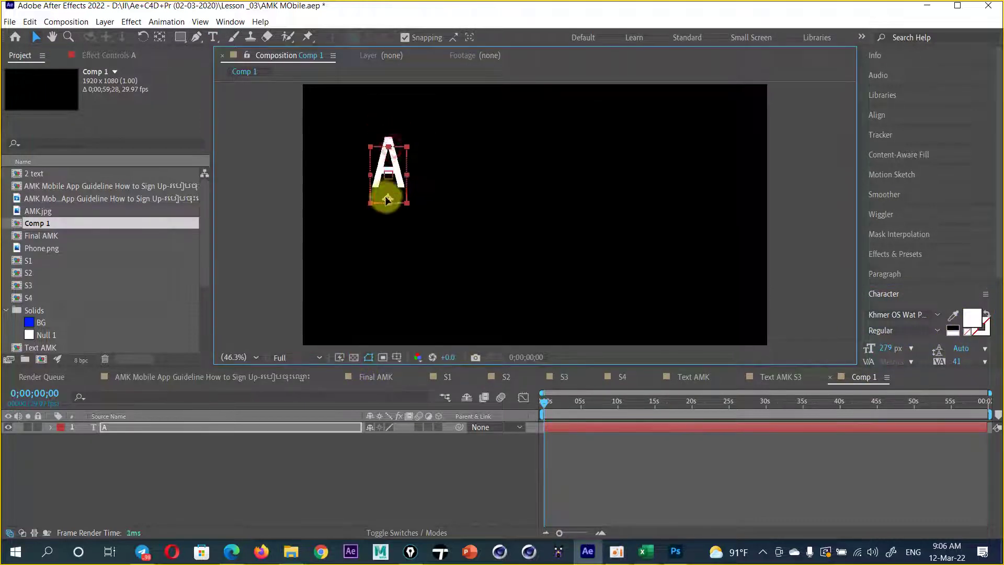
# - Keyframe the A's Position X from 317.5 at 0 s to 1452.5 at 1 second
pyautogui.press('p')
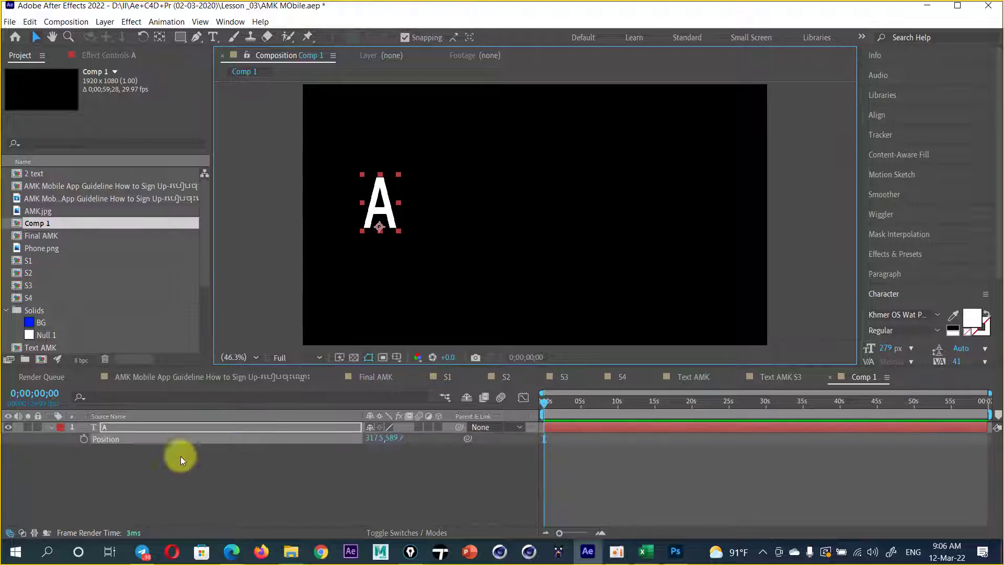
pyautogui.click(84, 438)
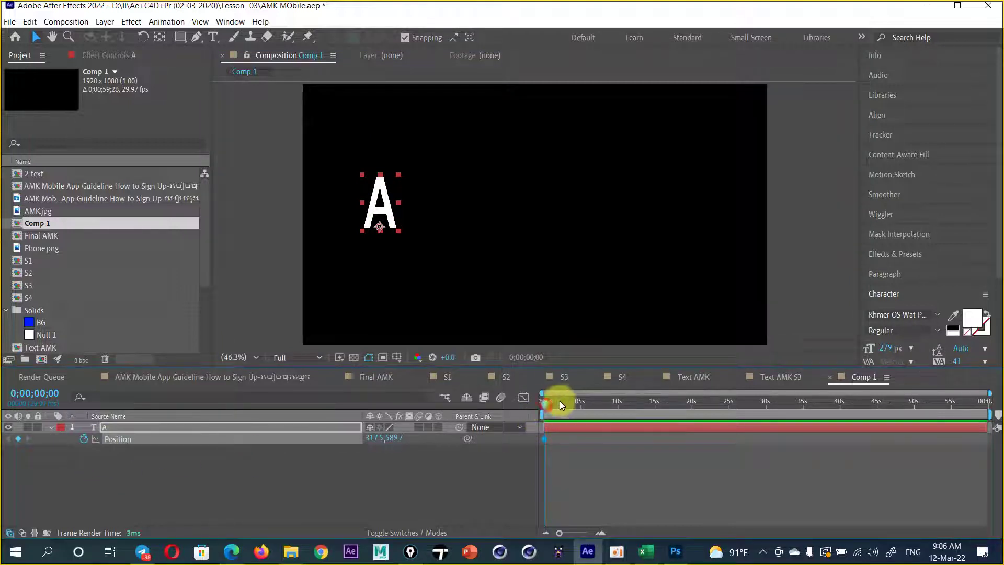
pyautogui.press('=')
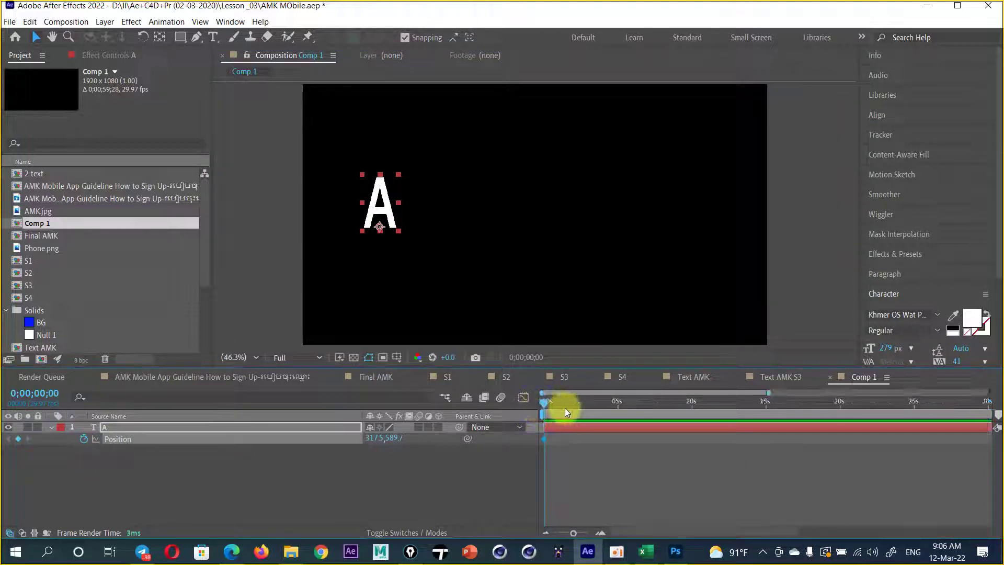
pyautogui.press('=')
pyautogui.press('=')
pyautogui.moveTo(581, 406); pyautogui.dragTo(600, 408)
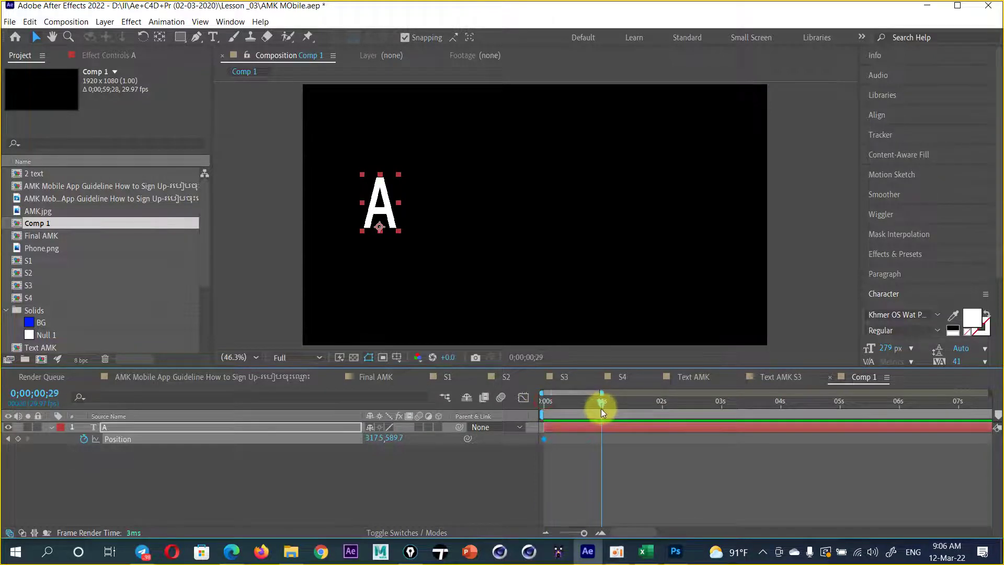
pyautogui.moveTo(381, 444); pyautogui.dragTo(972, 426)
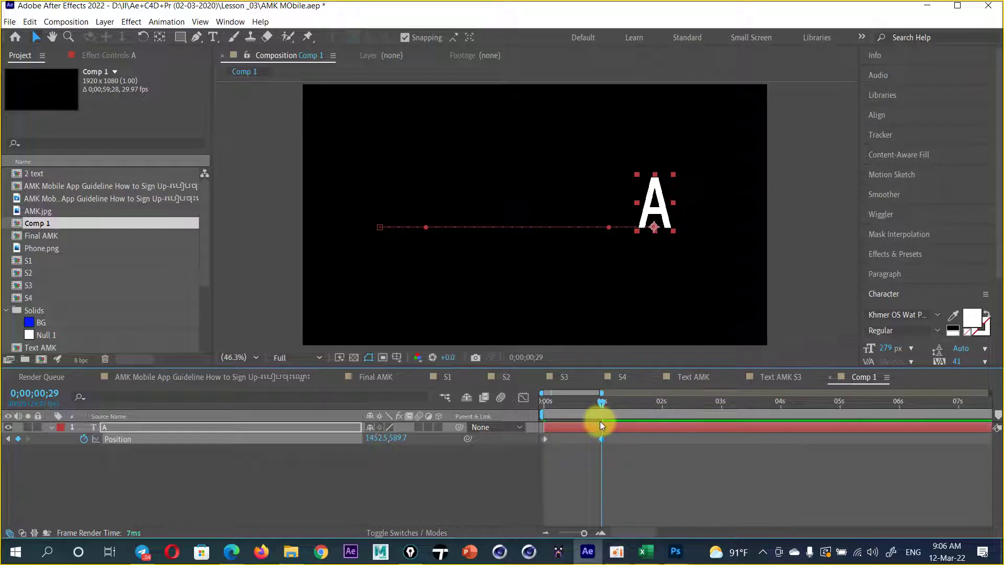
# - Select both Position keyframes and display their speed graph in the Graph Editor
pyautogui.click(642, 405)
pyautogui.press('=')
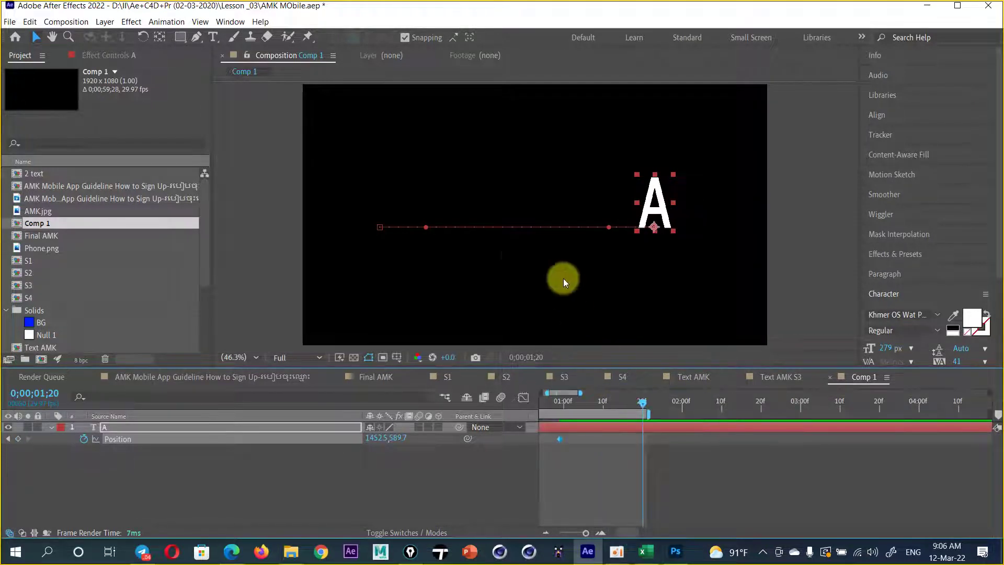
pyautogui.scroll(3, 518, 256)
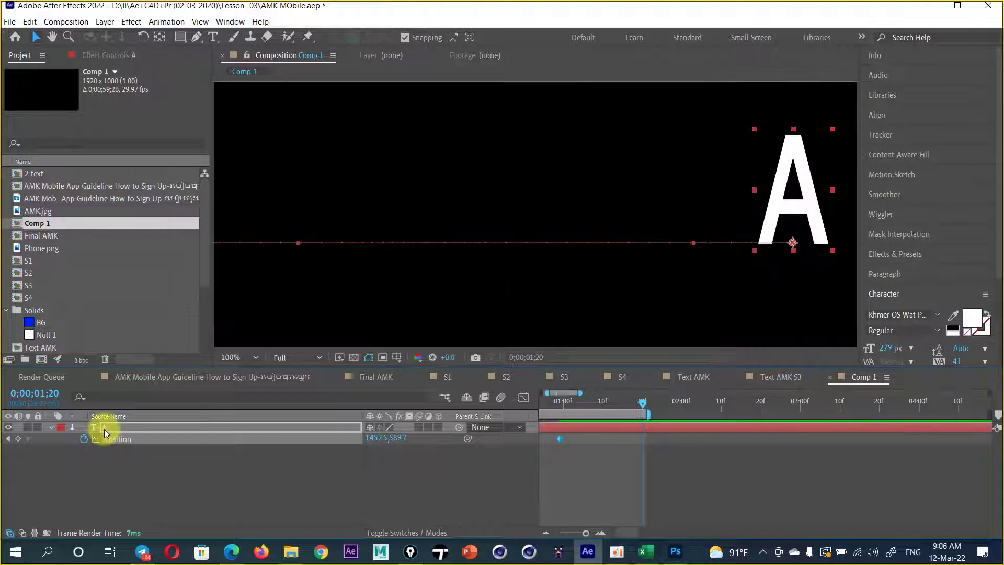
pyautogui.scroll(-3, 704, 227)
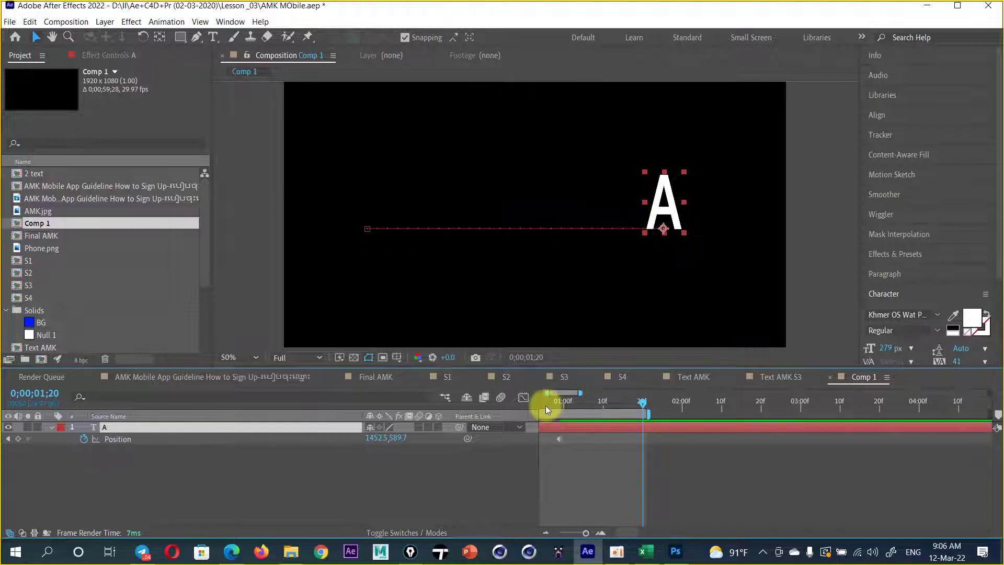
pyautogui.hscroll(-3, 629, 528)
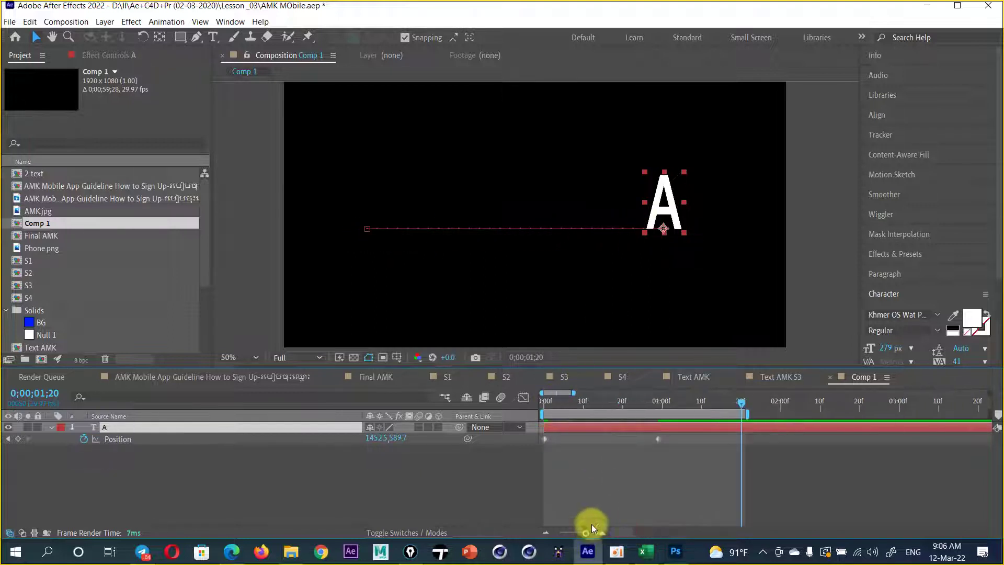
pyautogui.click(676, 455)
pyautogui.click(488, 439)
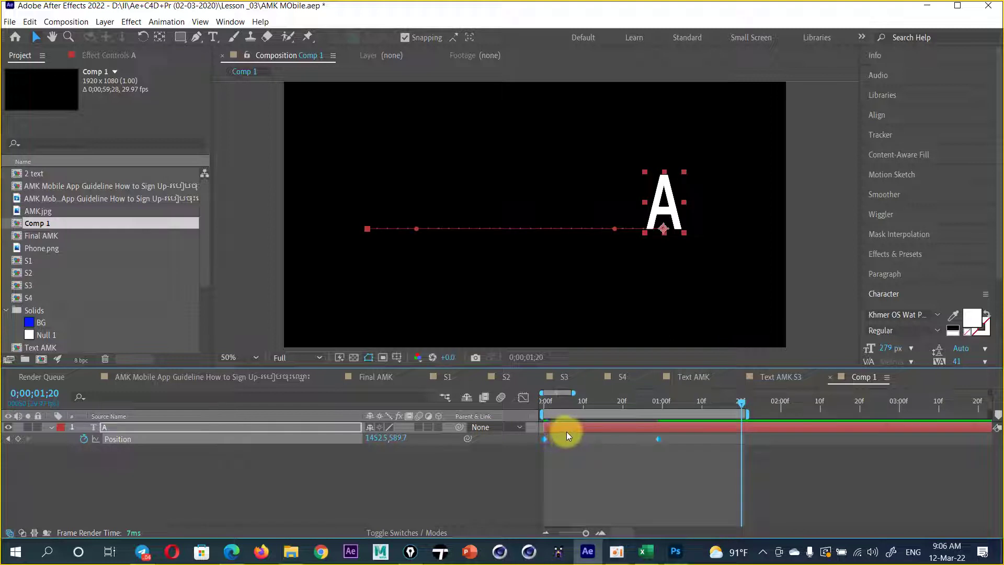
pyautogui.click(522, 397)
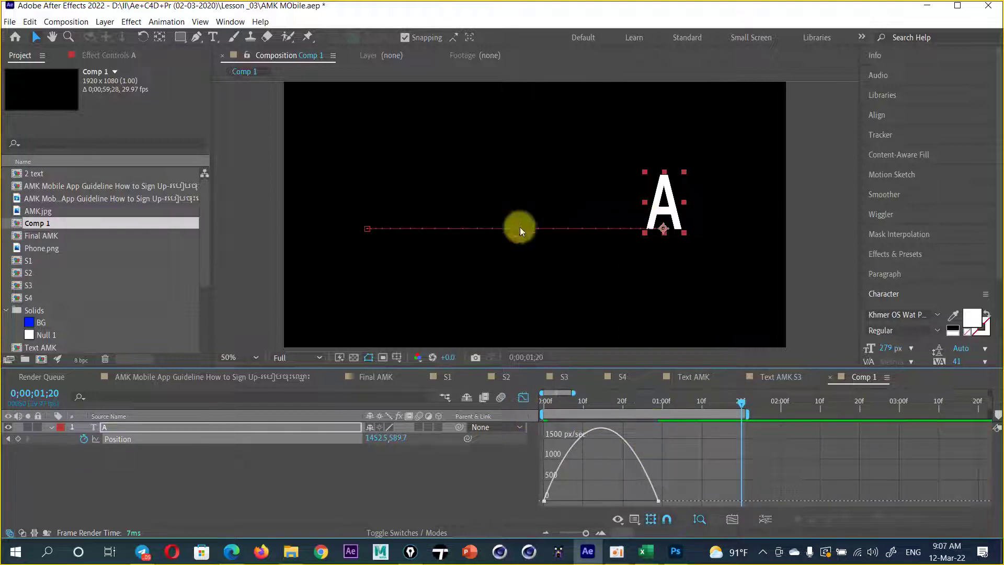
# - Select the letter A's two Position keyframes and pull the influence handle for a fast start that eases out
pyautogui.moveTo(675, 486); pyautogui.dragTo(497, 527)
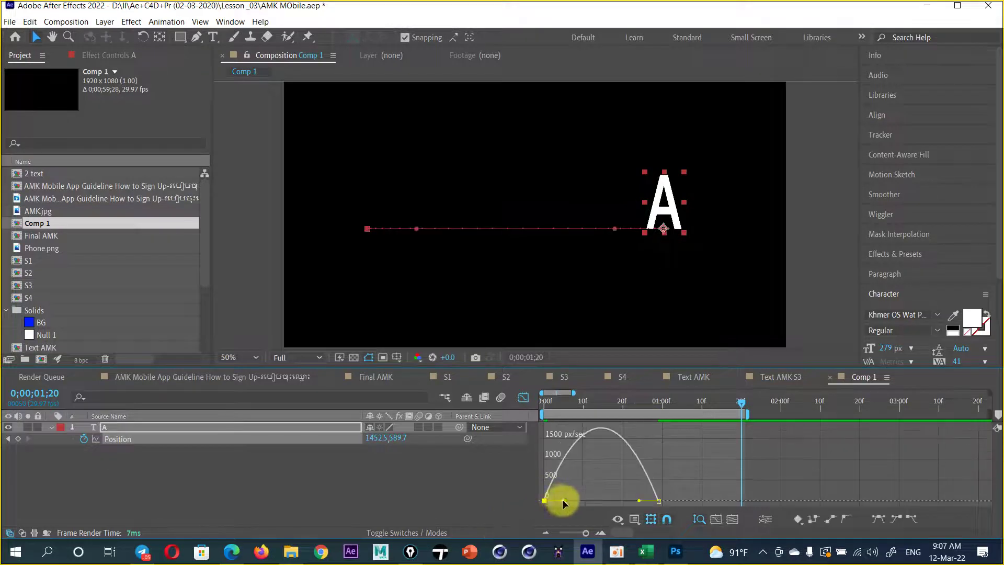
pyautogui.moveTo(564, 503); pyautogui.dragTo(544, 505)
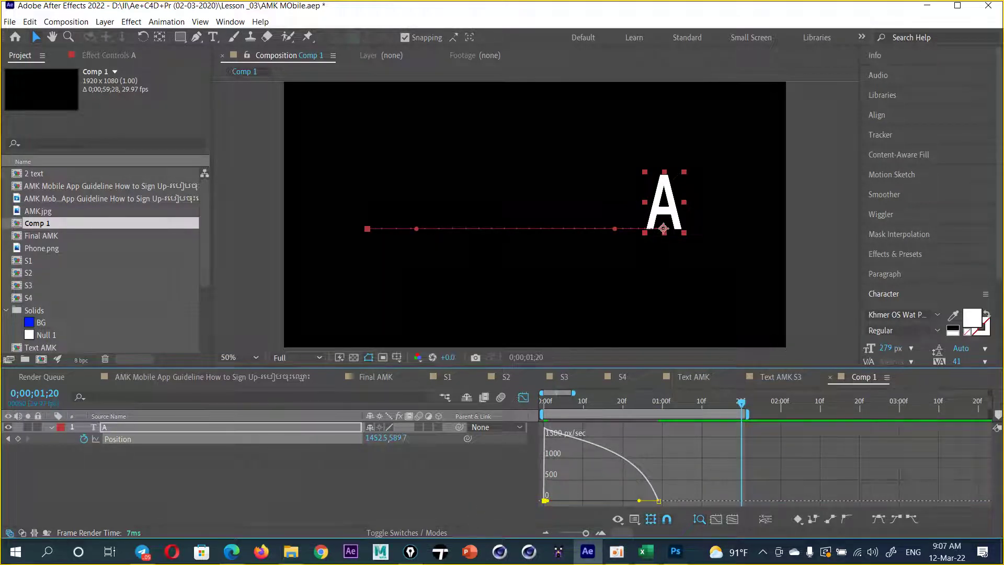
pyautogui.hotkey('ctrl', 'shift', '1')
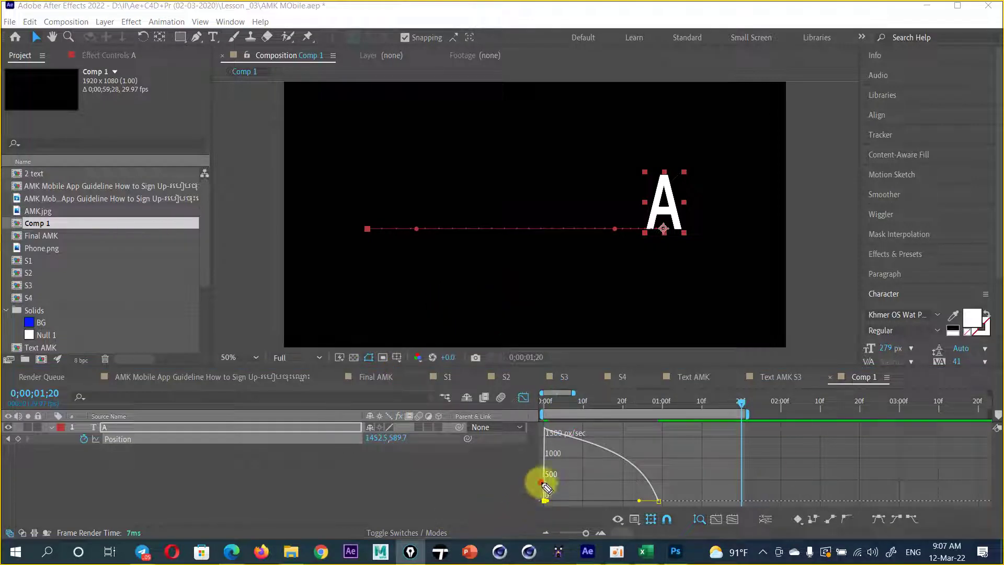
pyautogui.moveTo(544, 476); pyautogui.dragTo(541, 474)
pyautogui.moveTo(399, 194); pyautogui.dragTo(447, 184)
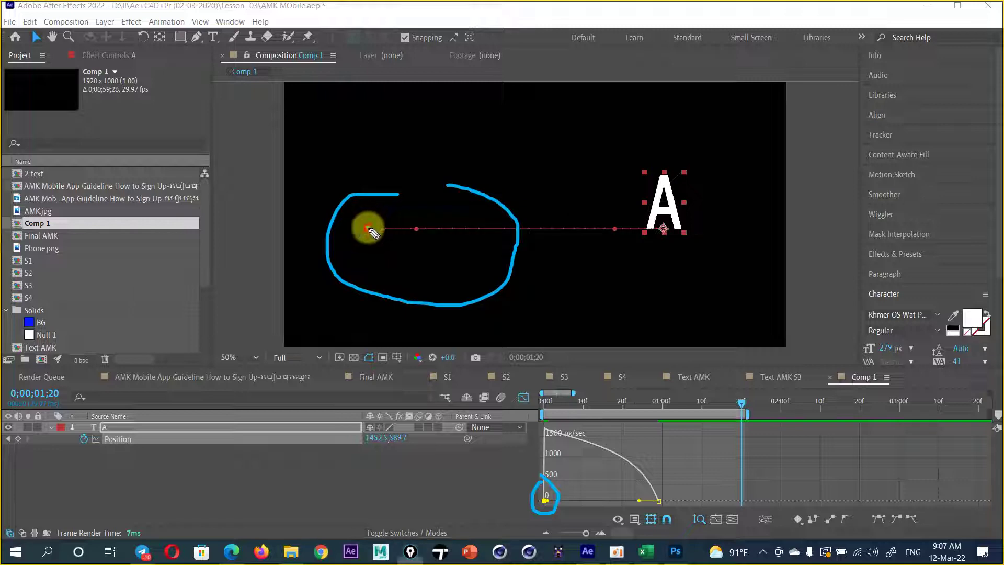
pyautogui.moveTo(367, 228); pyautogui.dragTo(538, 219)
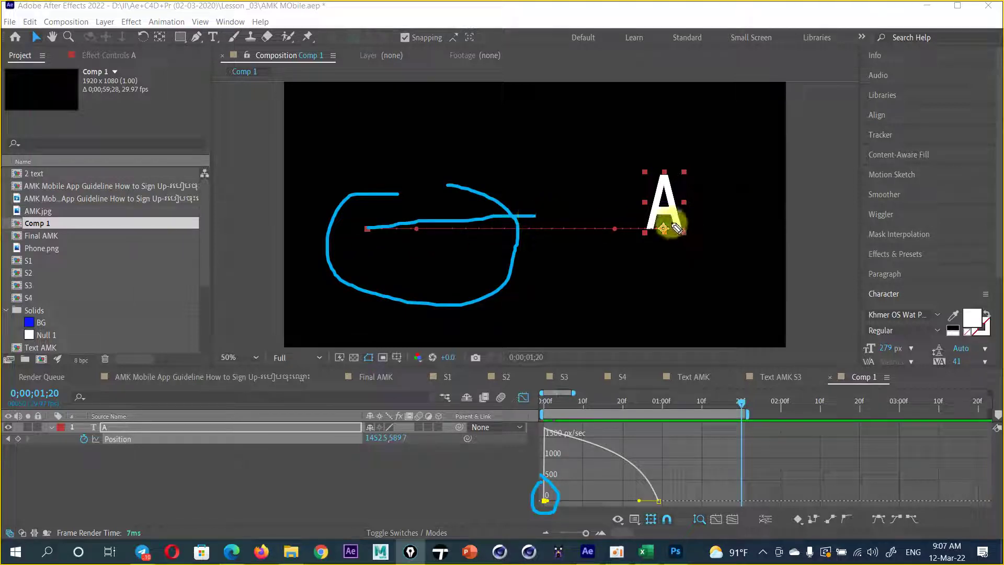
pyautogui.moveTo(687, 214)
pyautogui.mouseDown()
pyautogui.moveTo(616, 216)
pyautogui.moveTo(669, 206)
pyautogui.mouseUp()
pyautogui.press('Escape')
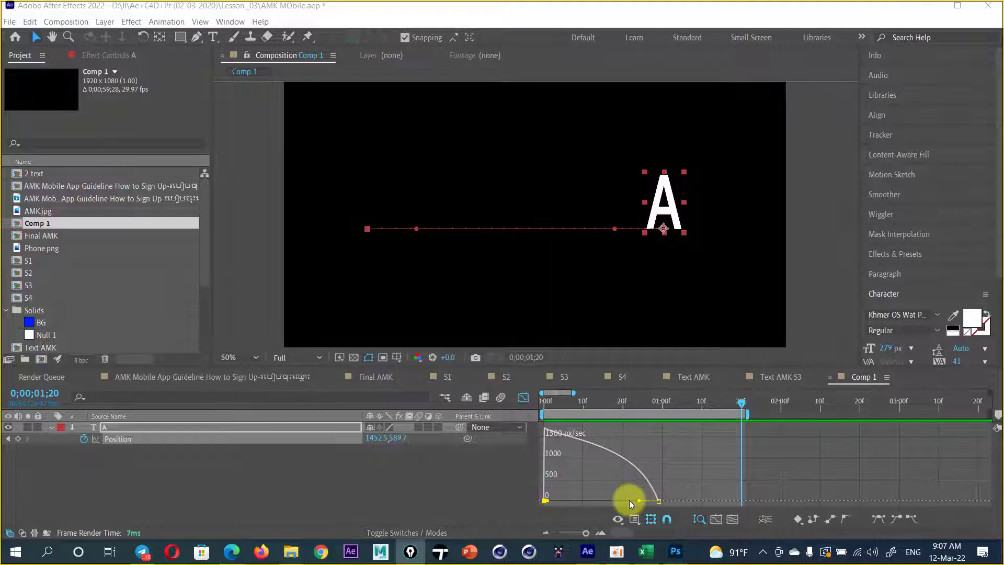
# - Make the speed curve drop steeply and preview the letter A moving from the start
pyautogui.moveTo(638, 500); pyautogui.dragTo(548, 501)
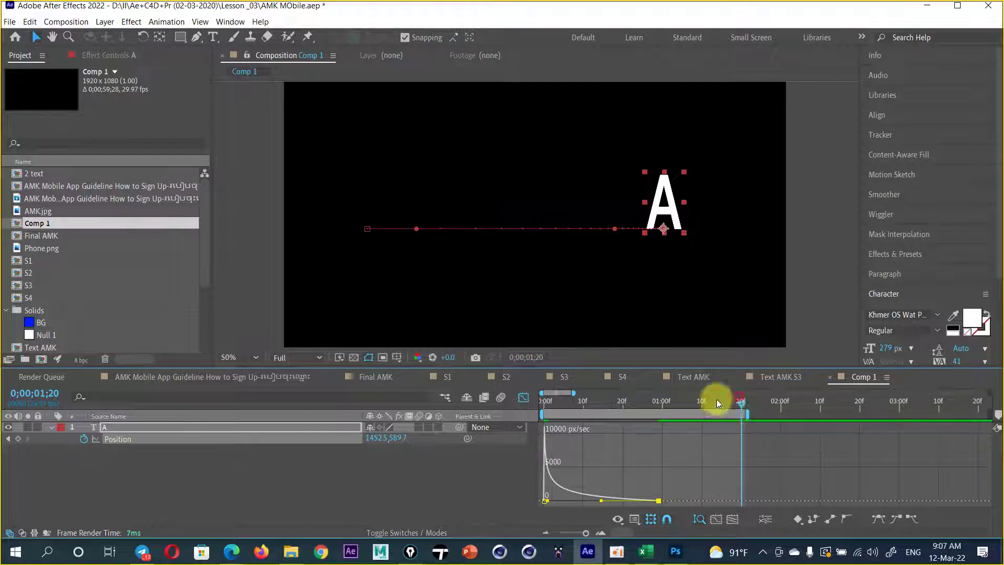
pyautogui.moveTo(713, 400); pyautogui.dragTo(412, 436)
pyautogui.press('space')
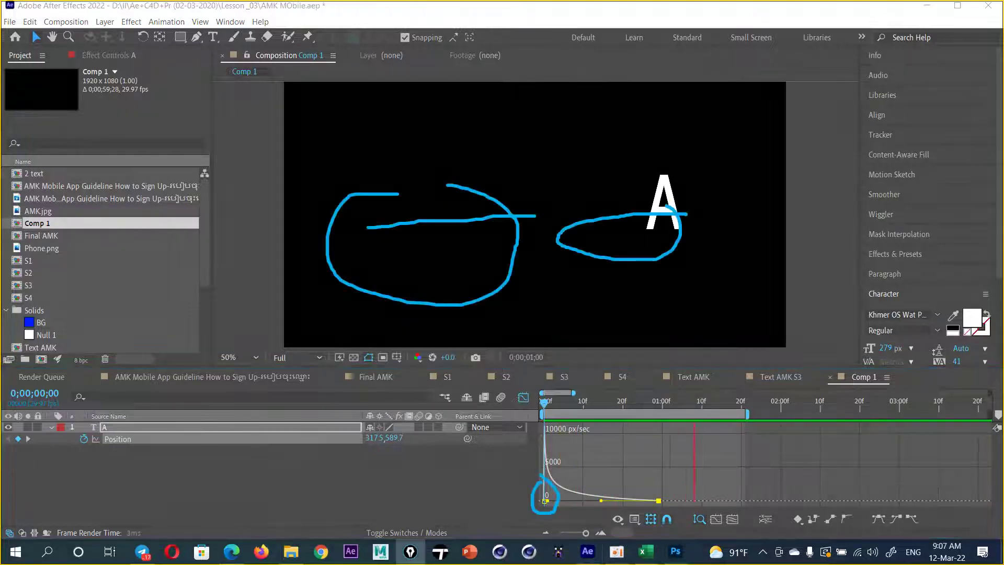
# - Drag the Position influence handles so the speed curve forms a sharp peak
pyautogui.moveTo(550, 502)
pyautogui.mouseDown()
pyautogui.moveTo(745, 404)
pyautogui.moveTo(714, 400)
pyautogui.moveTo(522, 457)
pyautogui.moveTo(738, 392)
pyautogui.mouseUp()
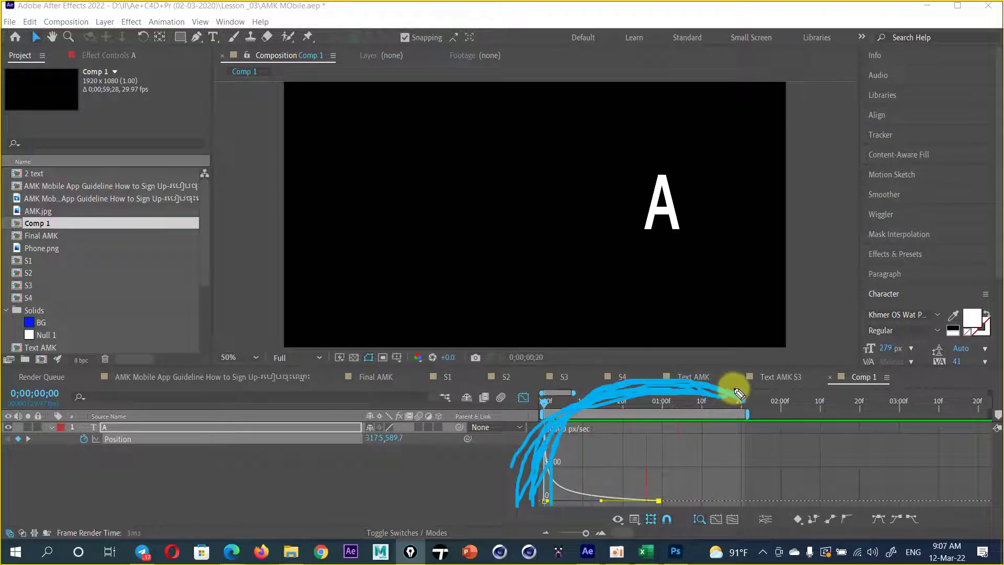
pyautogui.moveTo(552, 426); pyautogui.dragTo(860, 558)
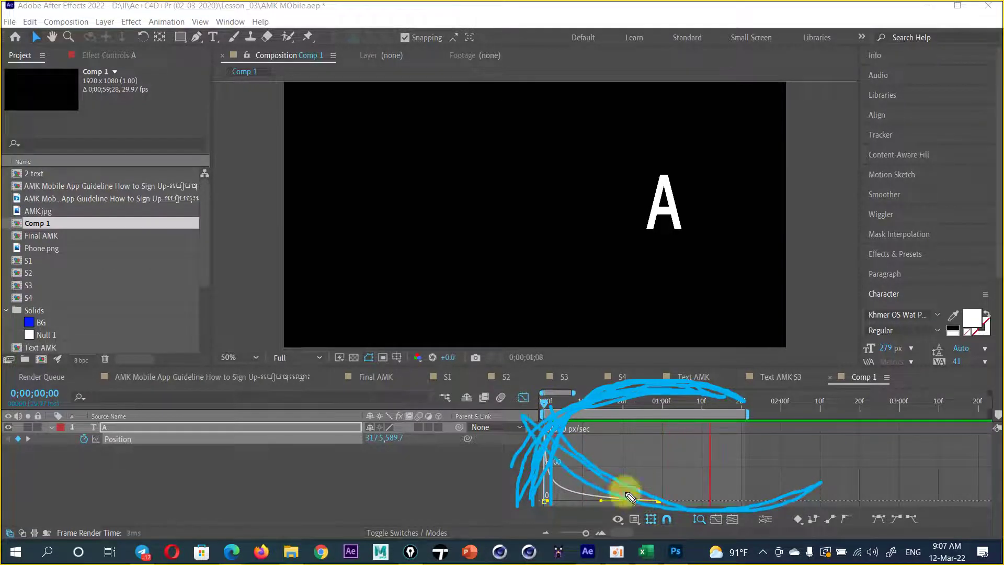
pyautogui.press('Escape')
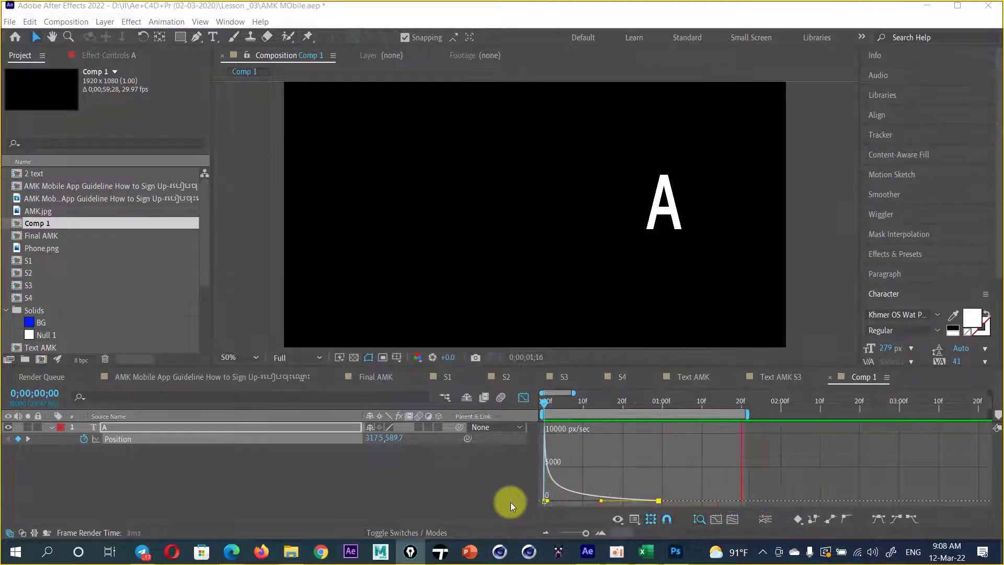
pyautogui.moveTo(546, 500); pyautogui.dragTo(600, 501)
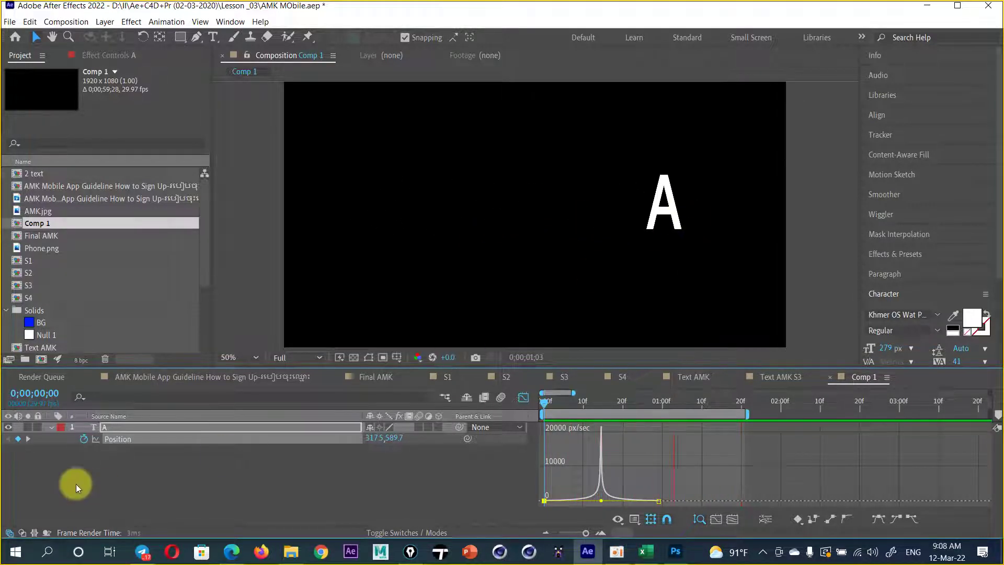
# - Reselect layer A at the start time and return to the Final AMK composition
pyautogui.click(179, 481)
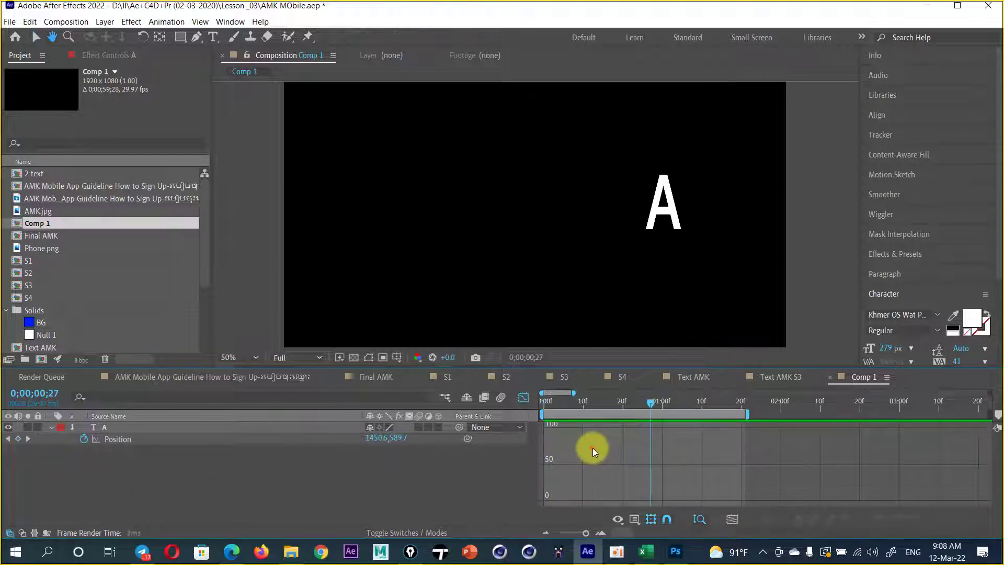
pyautogui.click(647, 410)
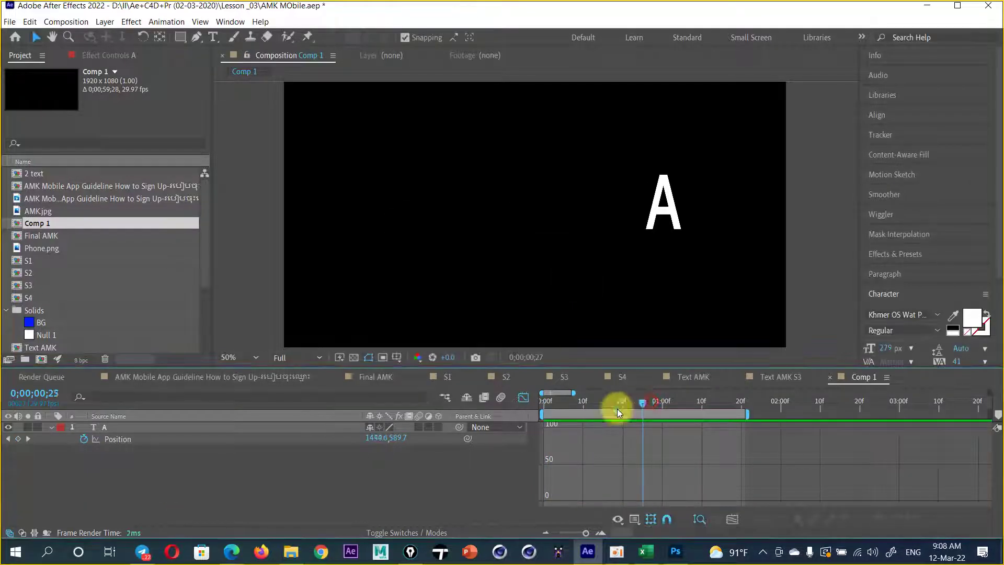
pyautogui.moveTo(646, 410); pyautogui.dragTo(544, 411)
pyautogui.click(119, 426)
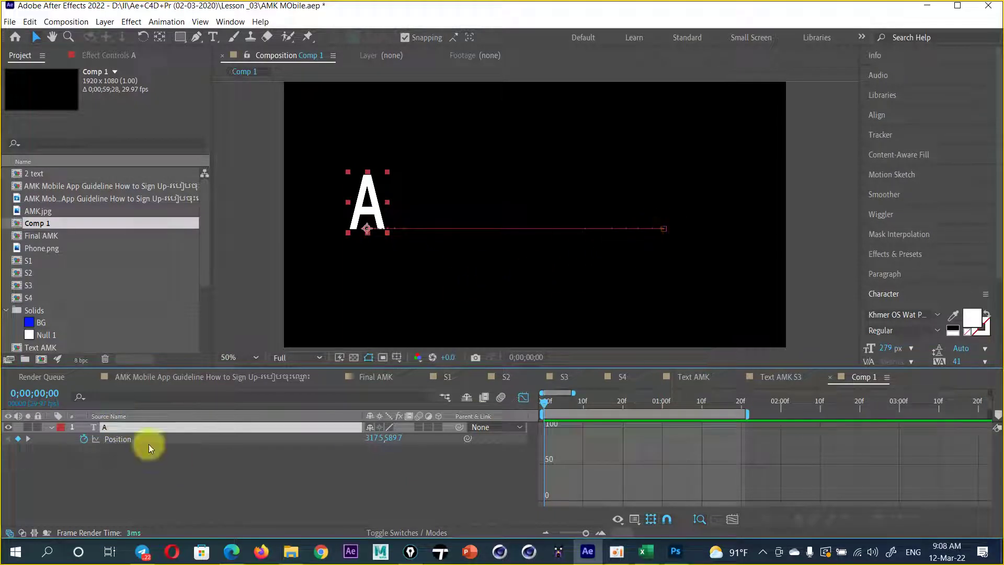
pyautogui.click(367, 375)
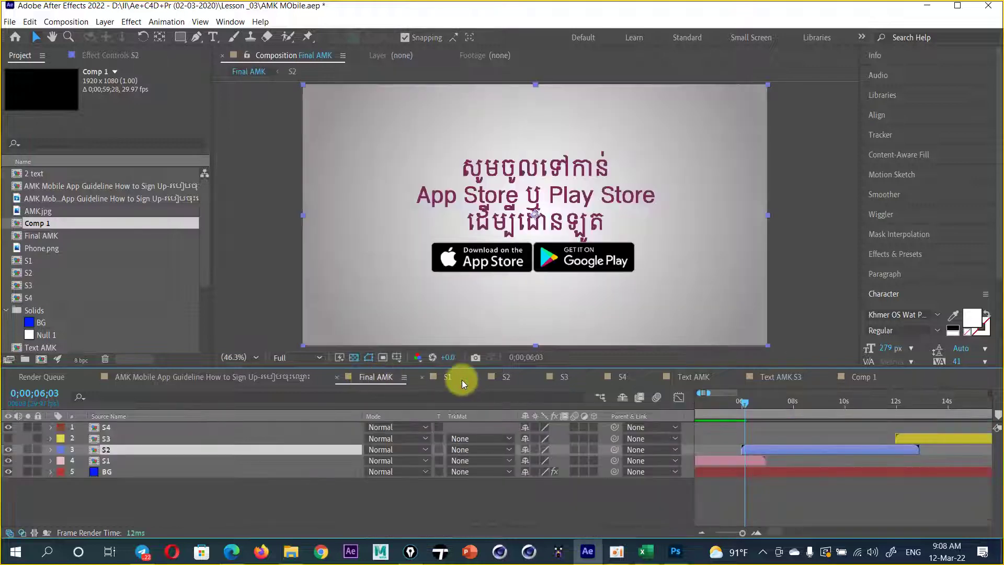
# - Scrub the reference video to its App Store / Play Store frame near 0;00;11, then open S2 from Final AMK
pyautogui.moveTo(751, 403)
pyautogui.mouseDown()
pyautogui.moveTo(686, 411)
pyautogui.moveTo(862, 406)
pyautogui.moveTo(697, 431)
pyautogui.moveTo(788, 425)
pyautogui.mouseUp()
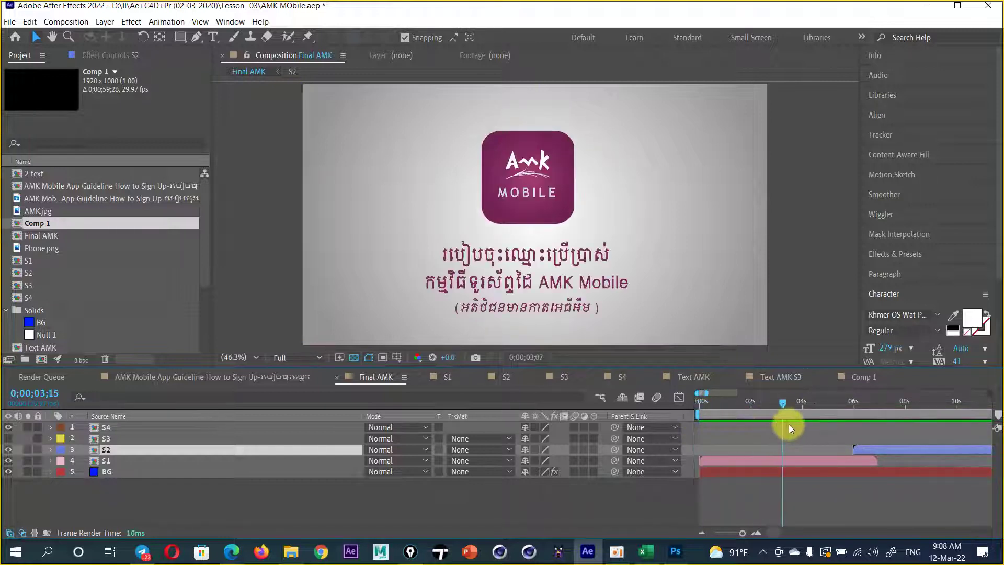
pyautogui.click(264, 375)
pyautogui.moveTo(694, 408); pyautogui.dragTo(767, 393)
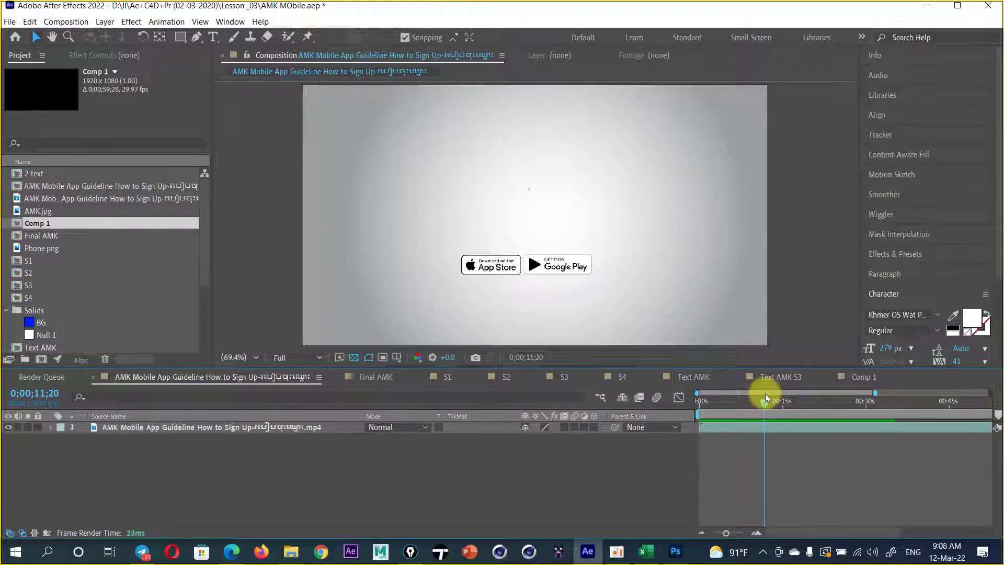
pyautogui.moveTo(767, 393); pyautogui.dragTo(761, 396)
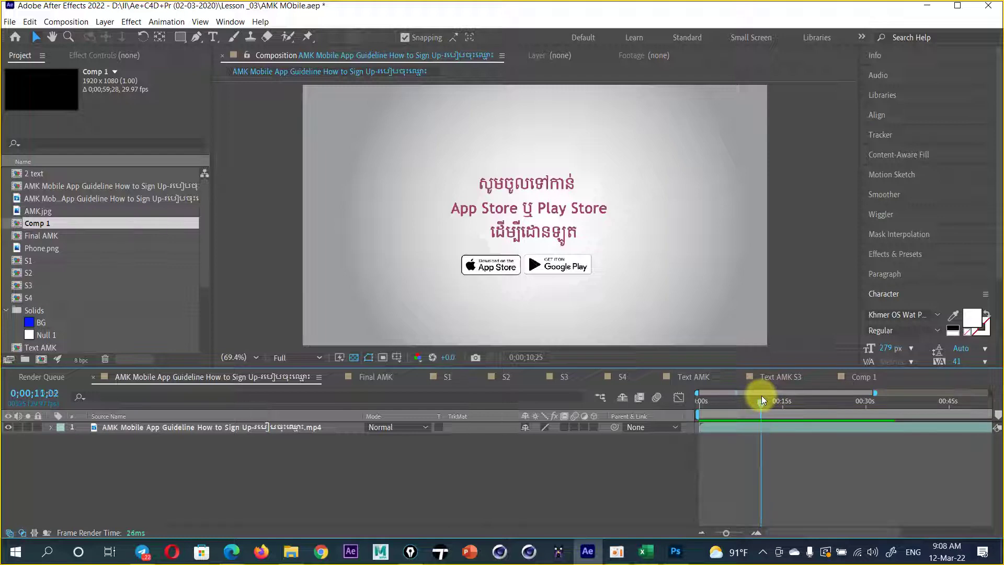
pyautogui.moveTo(761, 396); pyautogui.dragTo(767, 394)
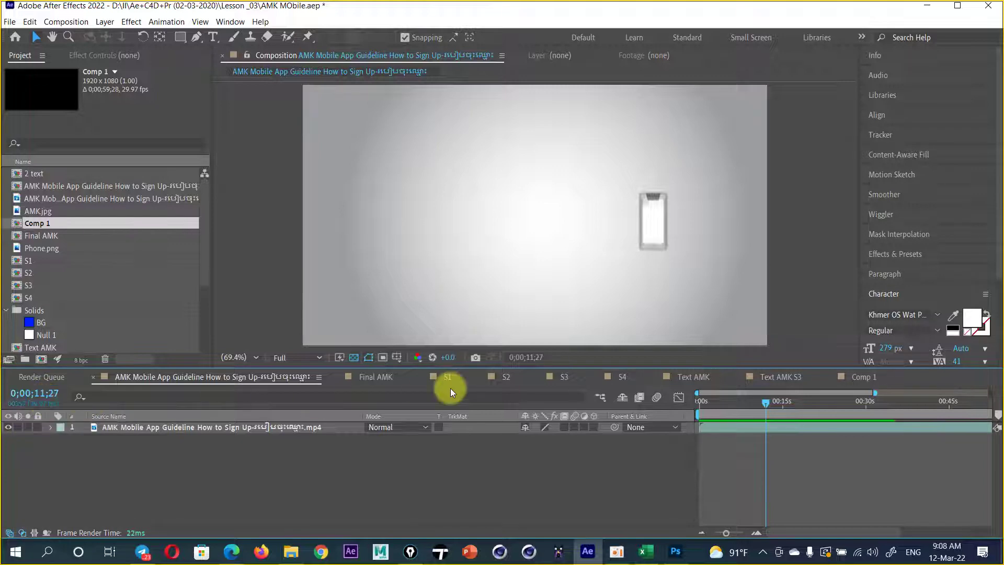
pyautogui.click(378, 380)
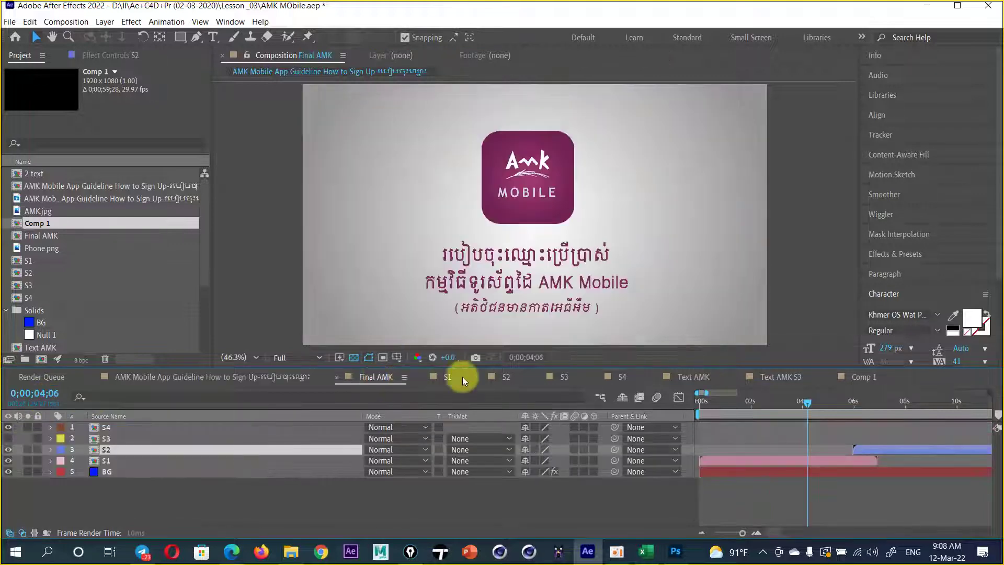
pyautogui.click(510, 376)
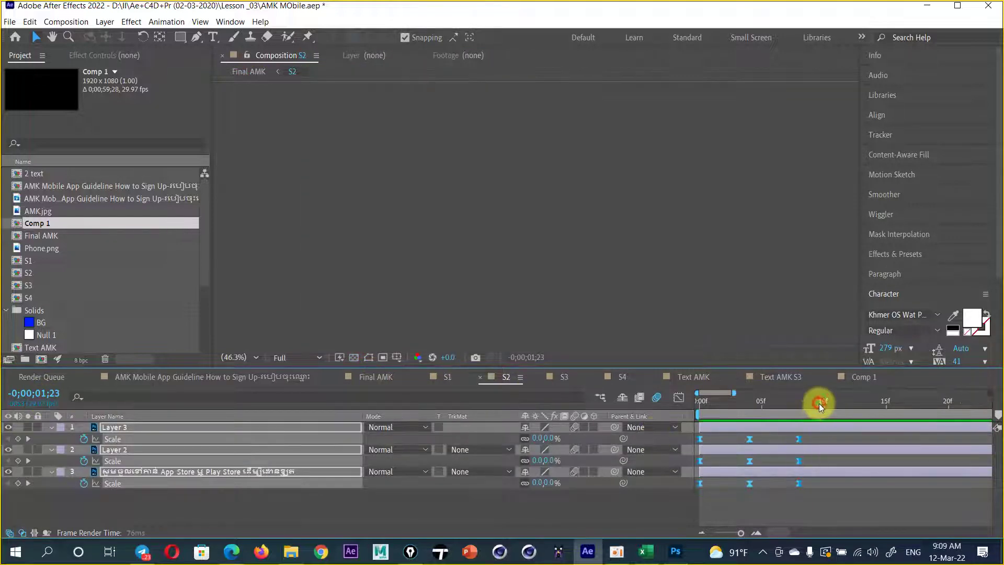
# - In S2, zoom in around frame 10 and scrub the opening frames to watch the text scale in
pyautogui.click(819, 403)
pyautogui.press('-')
pyautogui.press('=')
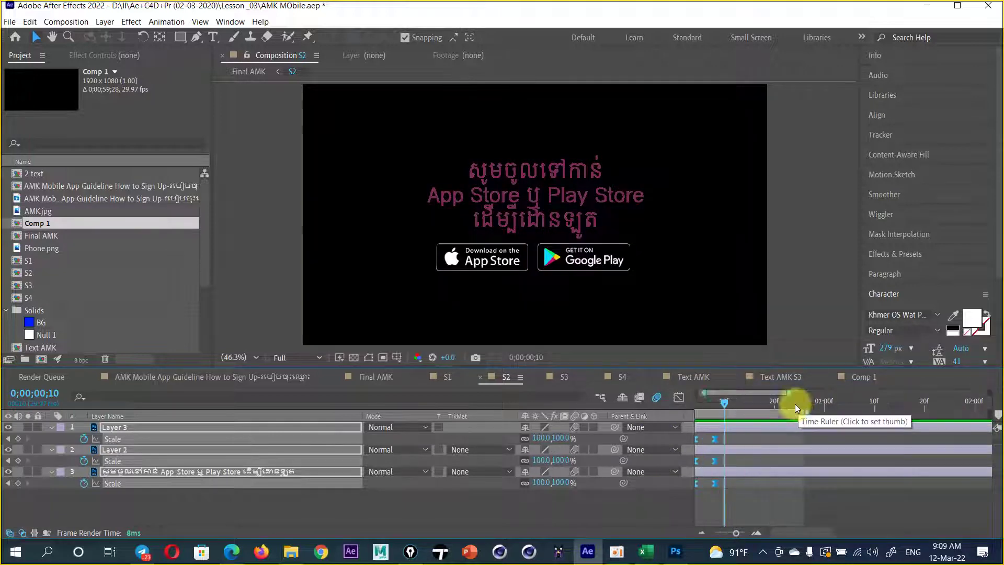
pyautogui.press('=')
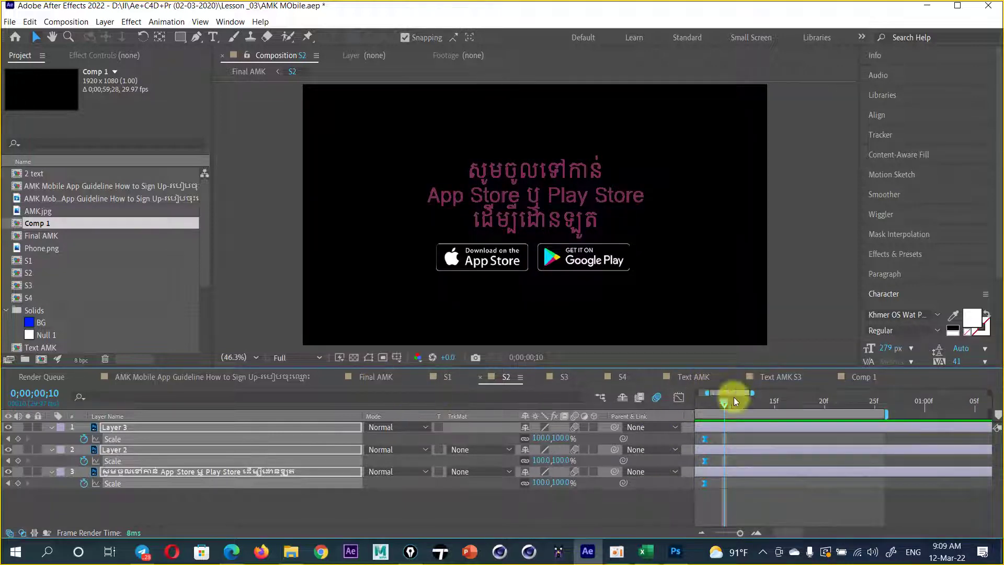
pyautogui.press('Home')
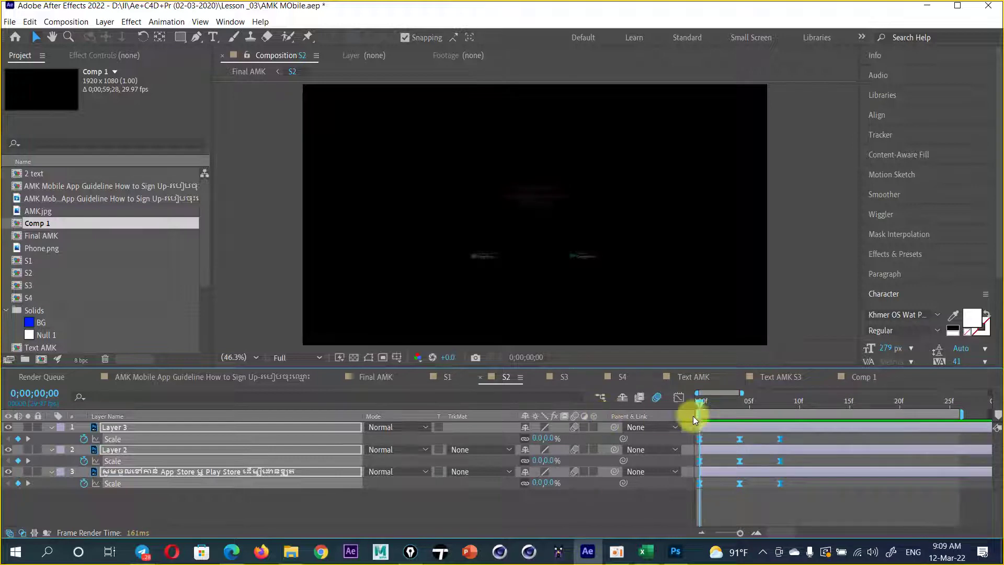
pyautogui.moveTo(695, 414); pyautogui.dragTo(819, 407)
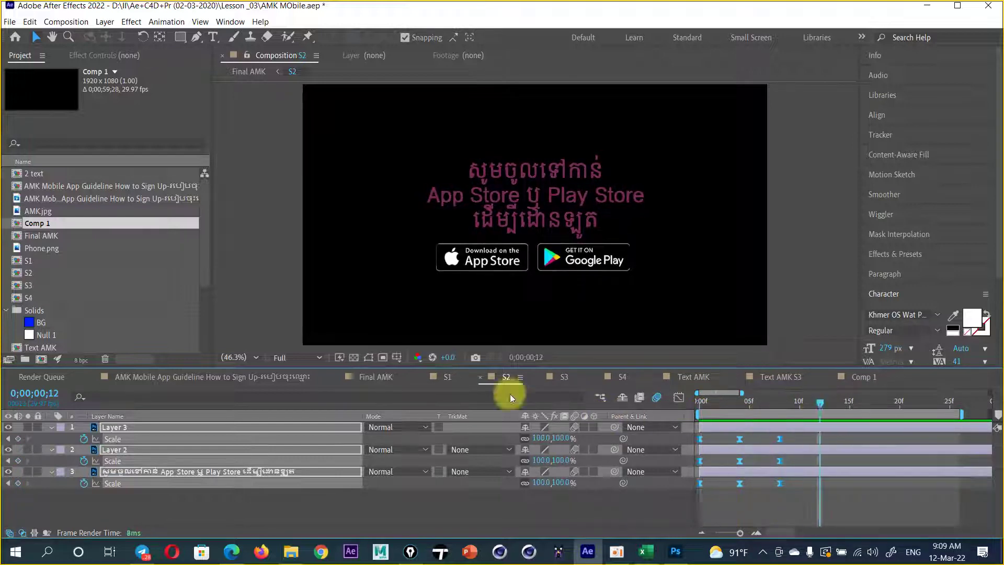
# - Check the reference video layer's timing in the reference composition
pyautogui.click(237, 378)
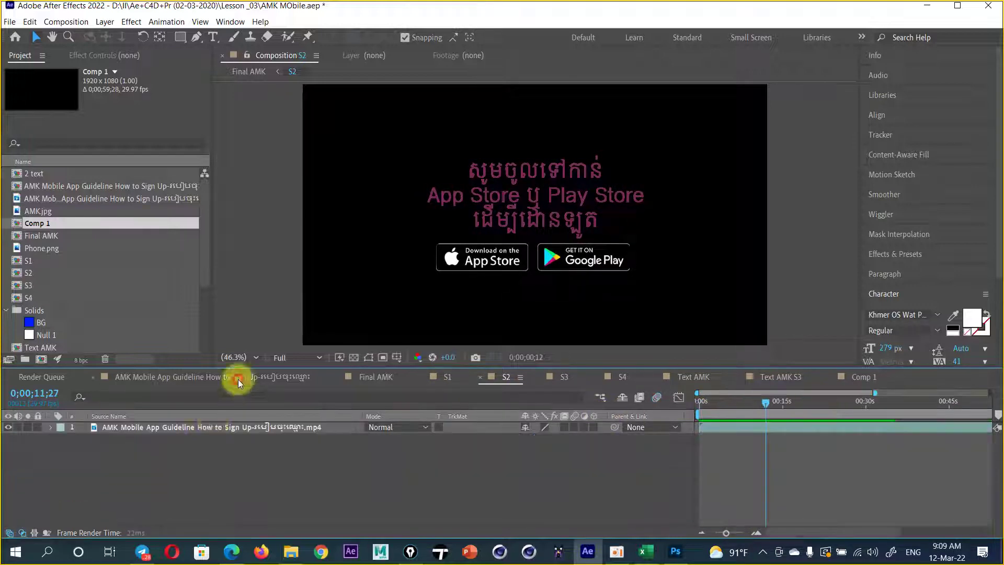
pyautogui.click(222, 426)
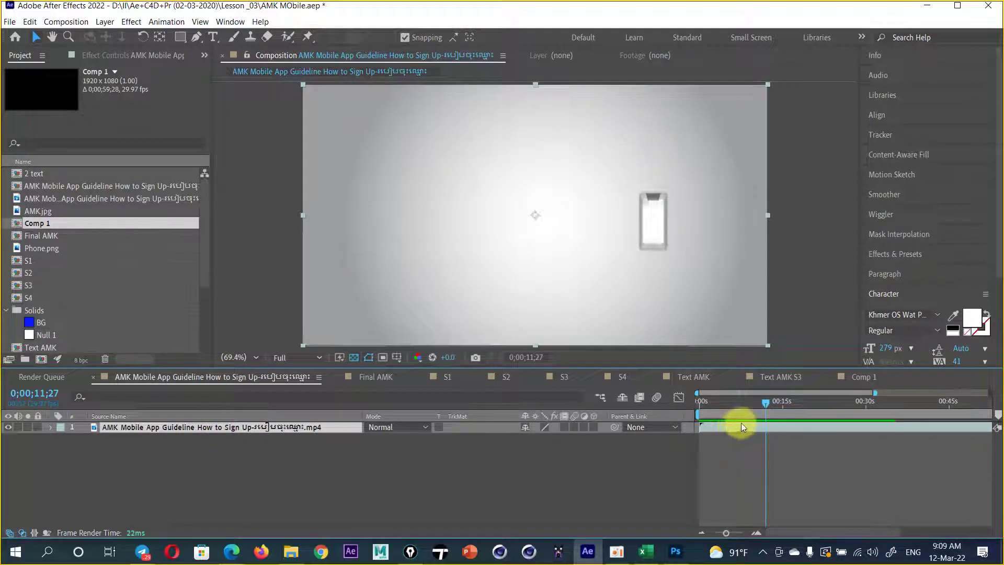
pyautogui.scroll(3, 741, 422)
pyautogui.moveTo(798, 531); pyautogui.dragTo(710, 531)
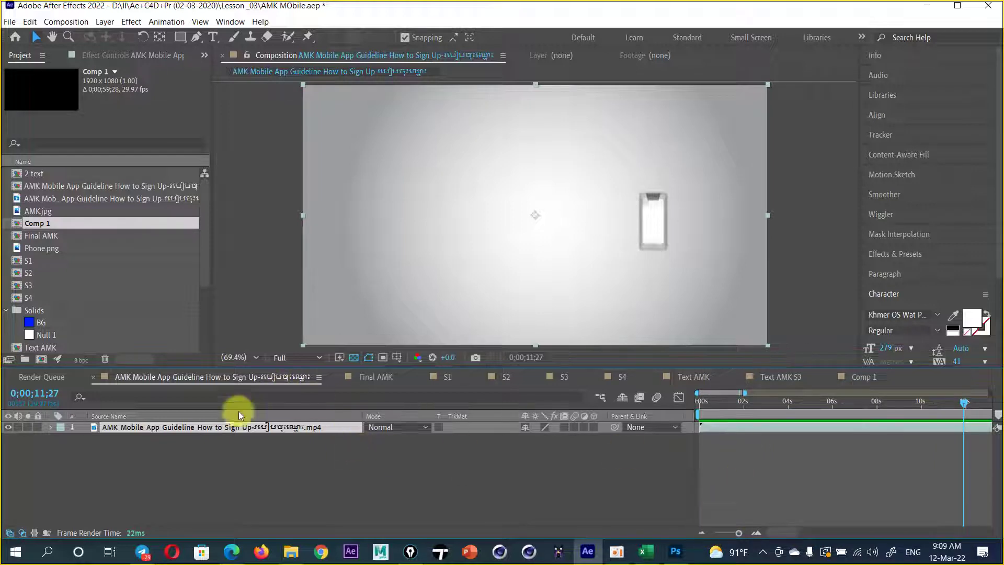
# - In Final AMK, set the time to 0;00;11;22 and zoom out to see the whole S1–S4 sequence
pyautogui.click(370, 378)
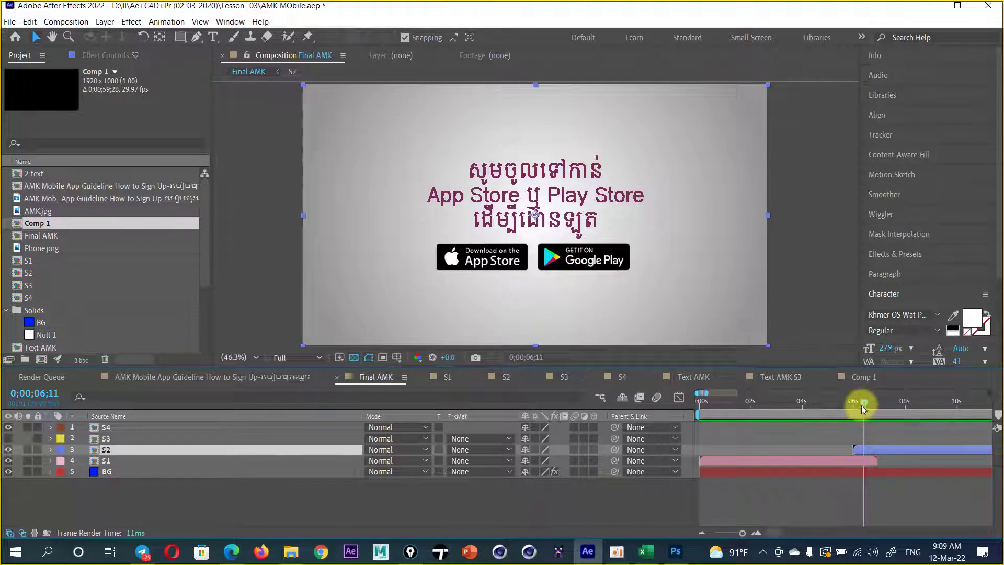
pyautogui.moveTo(863, 408); pyautogui.dragTo(868, 397)
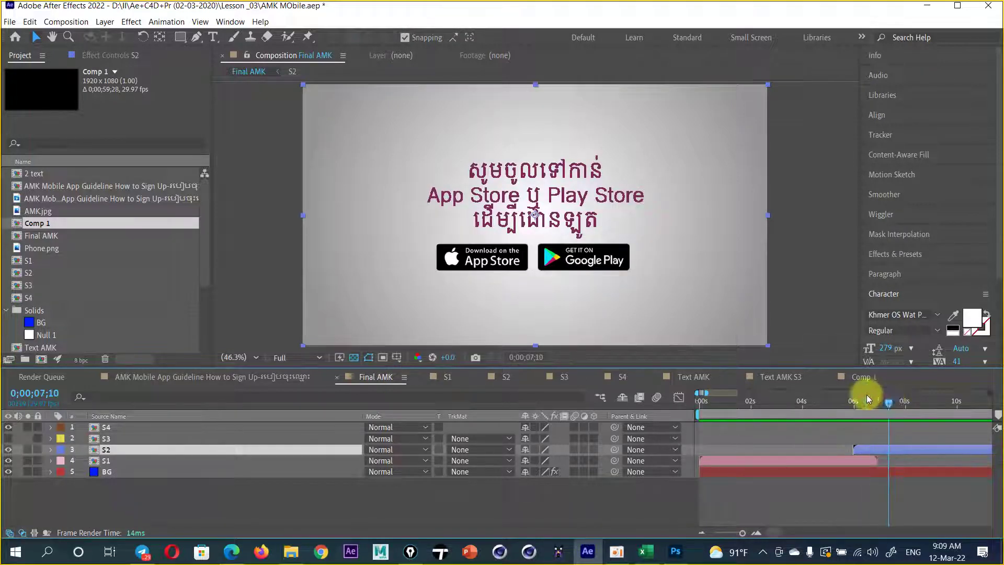
pyautogui.scroll(-4, 858, 401)
pyautogui.click(780, 401)
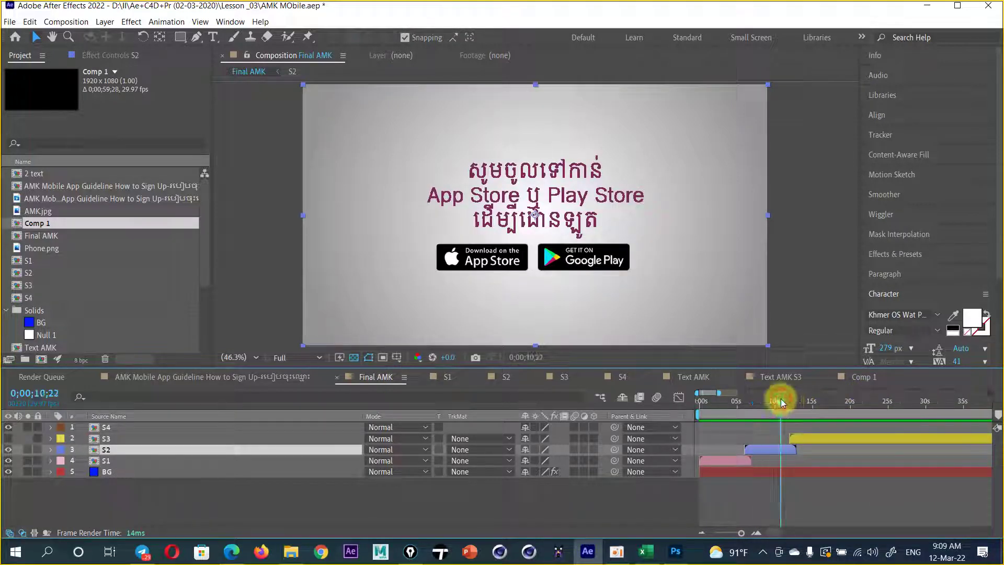
pyautogui.scroll(5, 784, 402)
pyautogui.moveTo(793, 402); pyautogui.dragTo(834, 391)
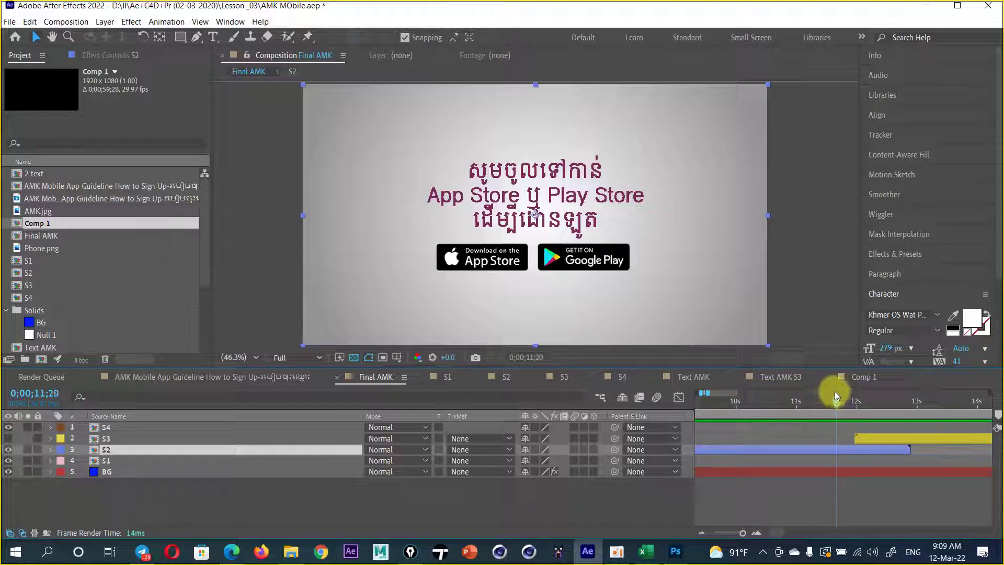
pyautogui.moveTo(835, 392); pyautogui.dragTo(839, 391)
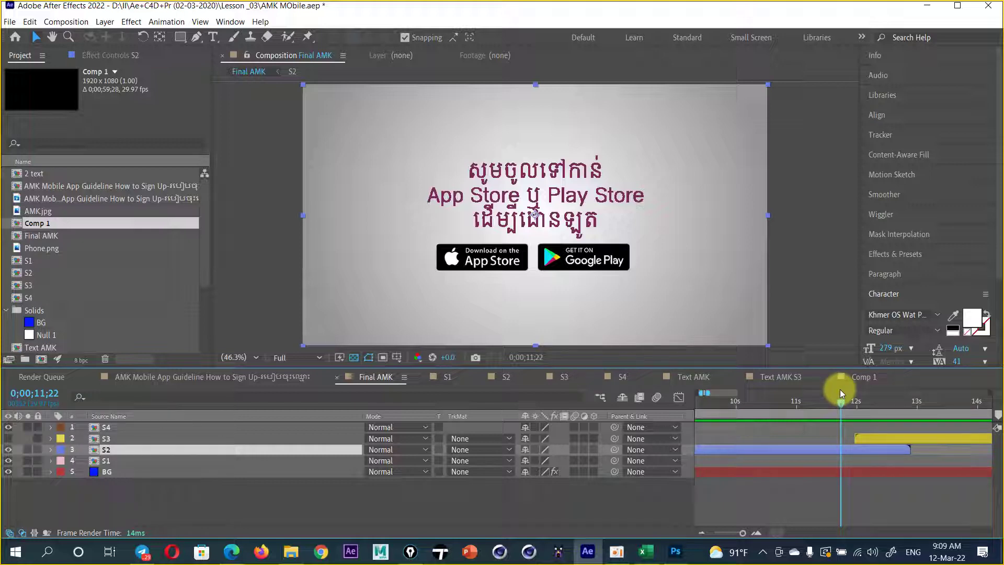
pyautogui.press('-')
pyautogui.press('-')
pyautogui.press('-')
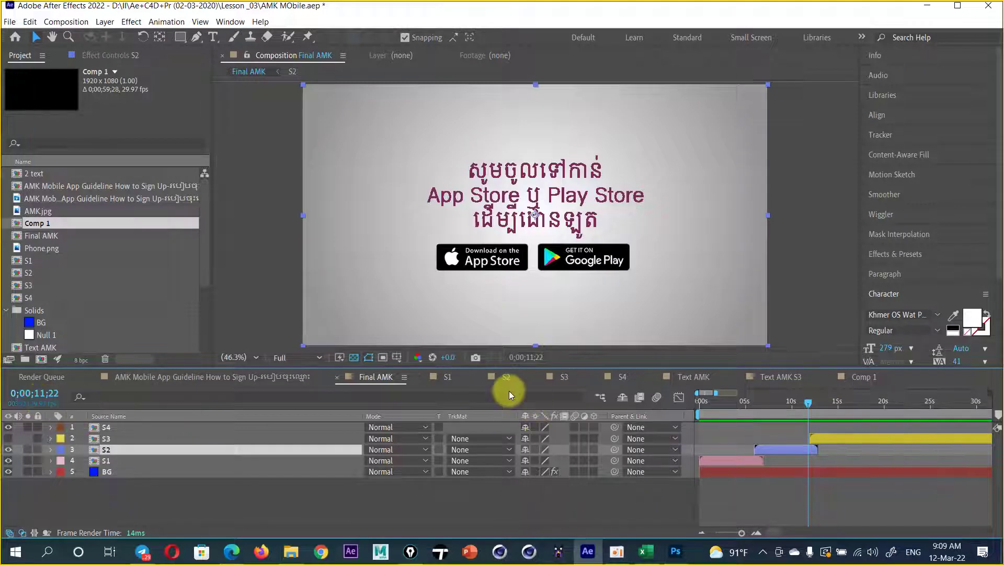
pyautogui.click(507, 377)
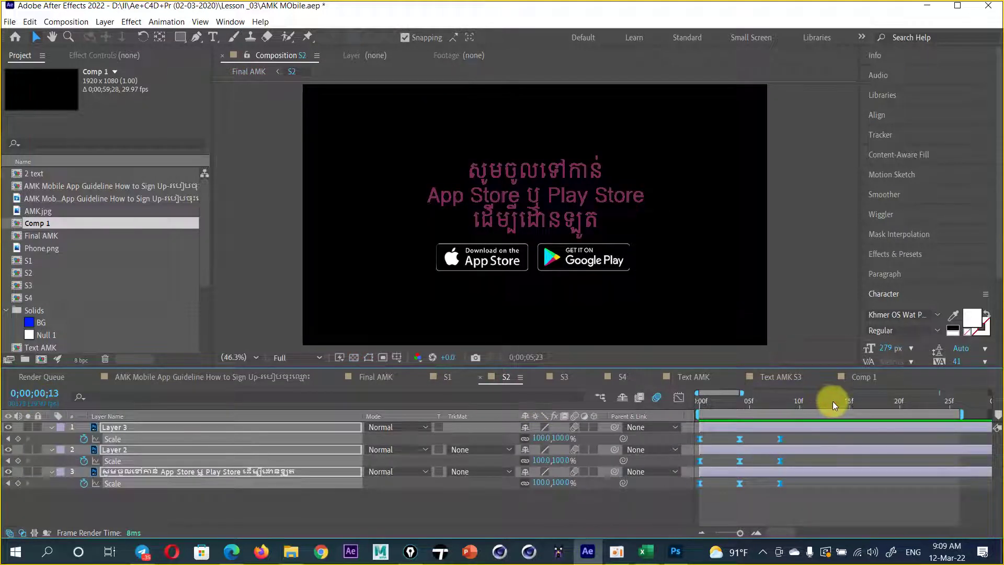
# - Show S2's full 7-second timeline and add Scale keyframes on all three layers at 6;05
pyautogui.click(830, 401)
pyautogui.press('-')
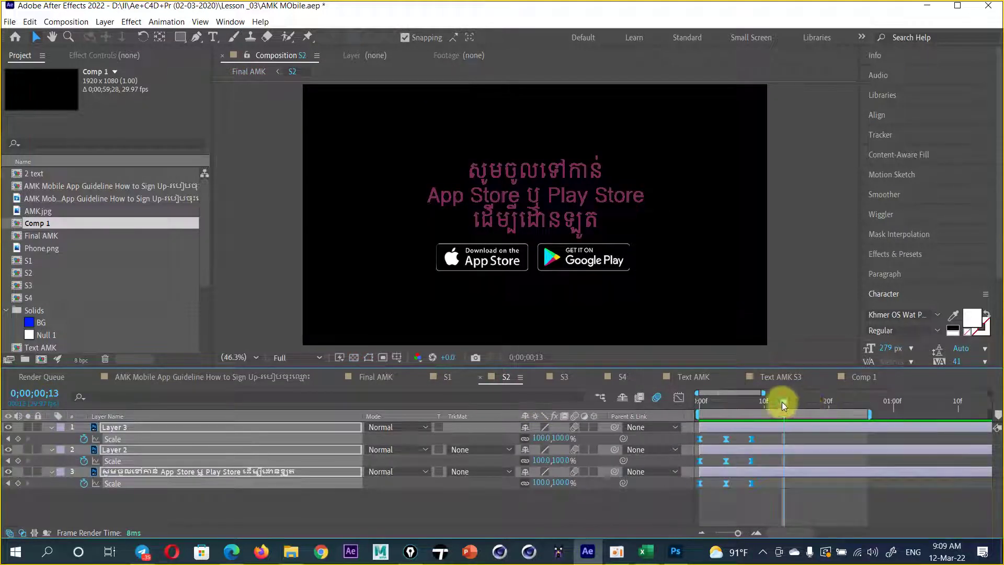
pyautogui.press('-')
pyautogui.press('-')
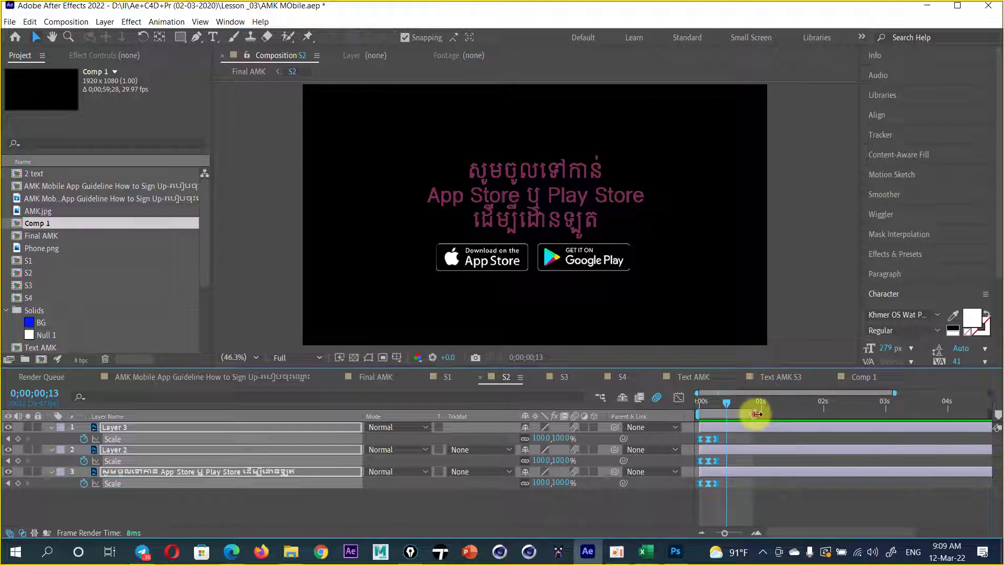
pyautogui.moveTo(758, 414)
pyautogui.mouseDown()
pyautogui.moveTo(900, 418)
pyautogui.moveTo(963, 411)
pyautogui.moveTo(970, 401)
pyautogui.mouseUp()
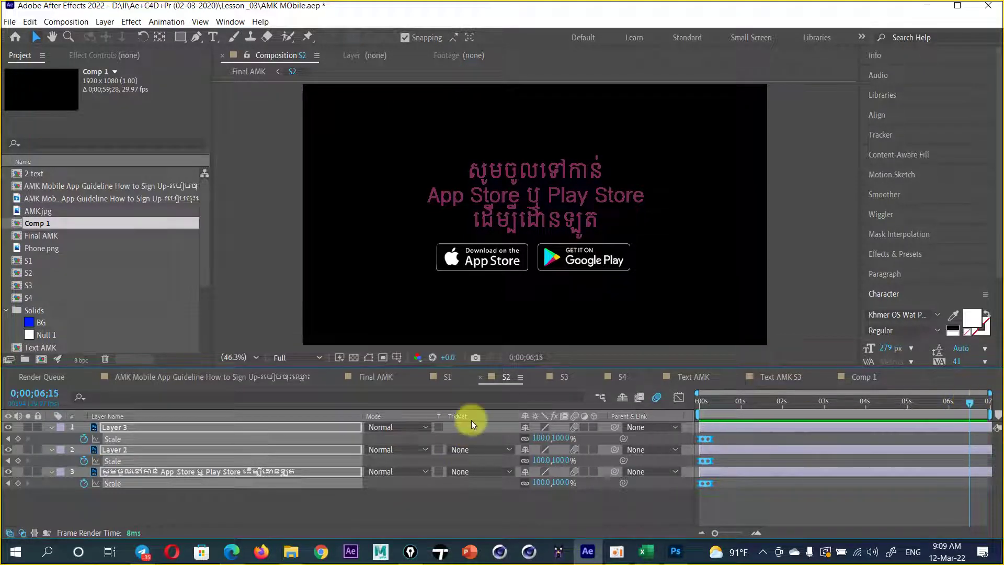
pyautogui.click(18, 439)
pyautogui.click(18, 460)
pyautogui.click(18, 483)
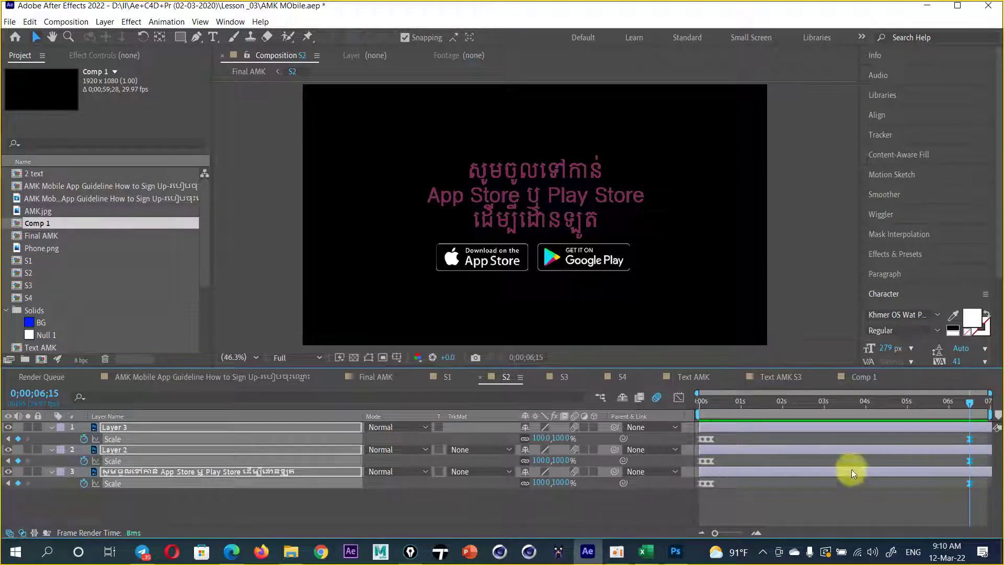
pyautogui.click(964, 401)
pyautogui.moveTo(964, 401); pyautogui.dragTo(956, 401)
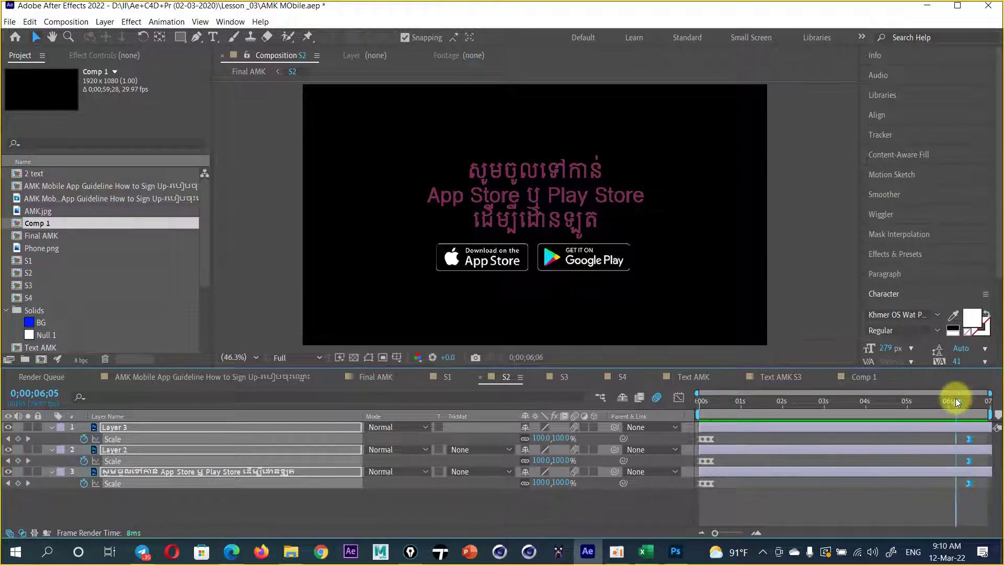
pyautogui.moveTo(967, 443); pyautogui.dragTo(956, 441)
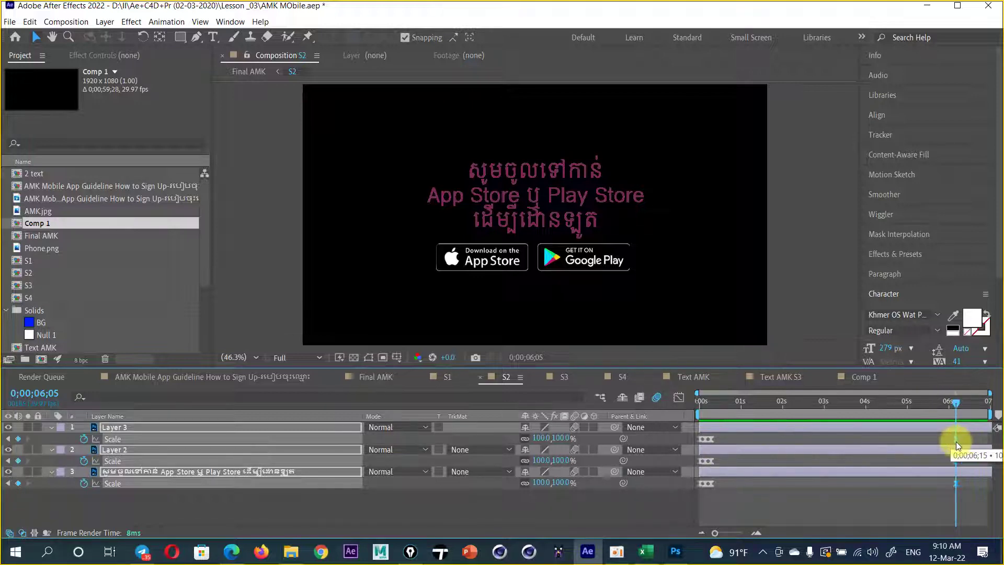
# - At 6;11, set the App Store and Play Store badge layers' Scale to 0%
pyautogui.moveTo(956, 406); pyautogui.dragTo(965, 404)
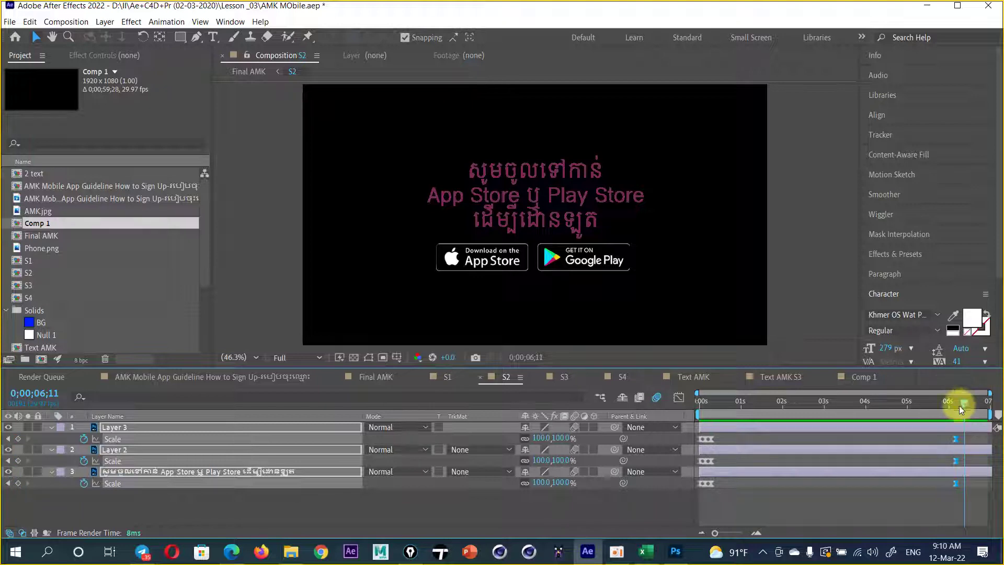
pyautogui.click(455, 499)
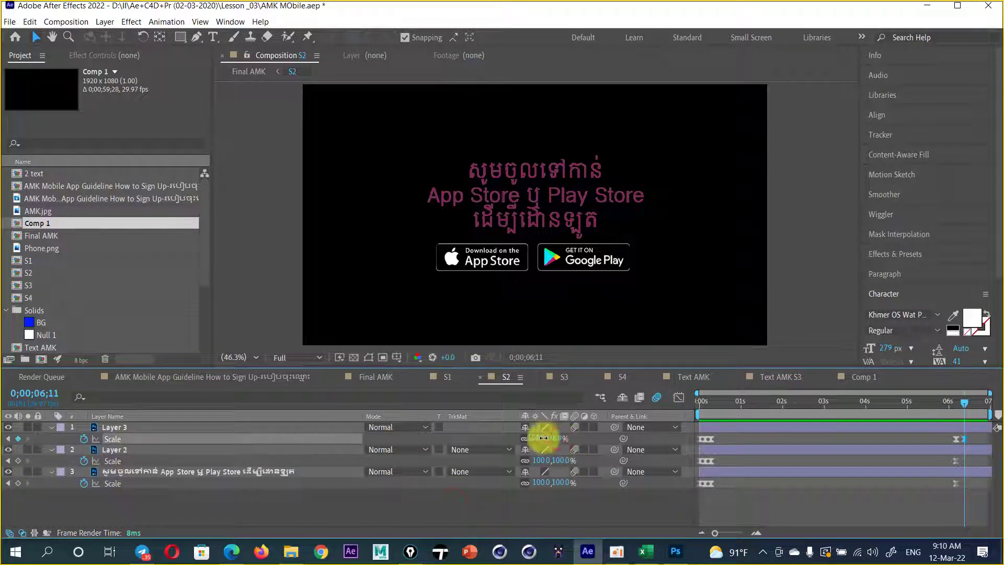
pyautogui.moveTo(552, 438); pyautogui.dragTo(558, 460)
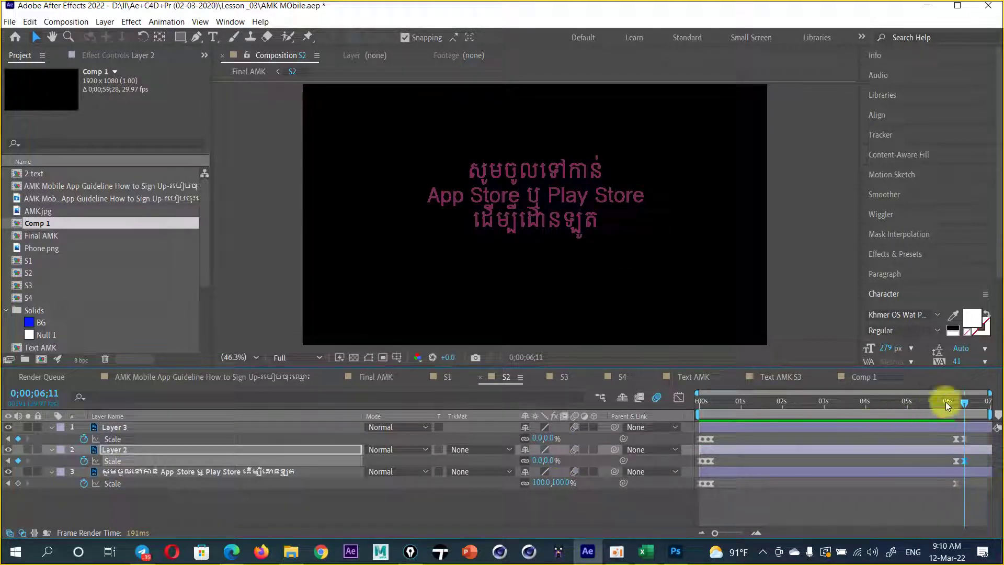
pyautogui.press('=')
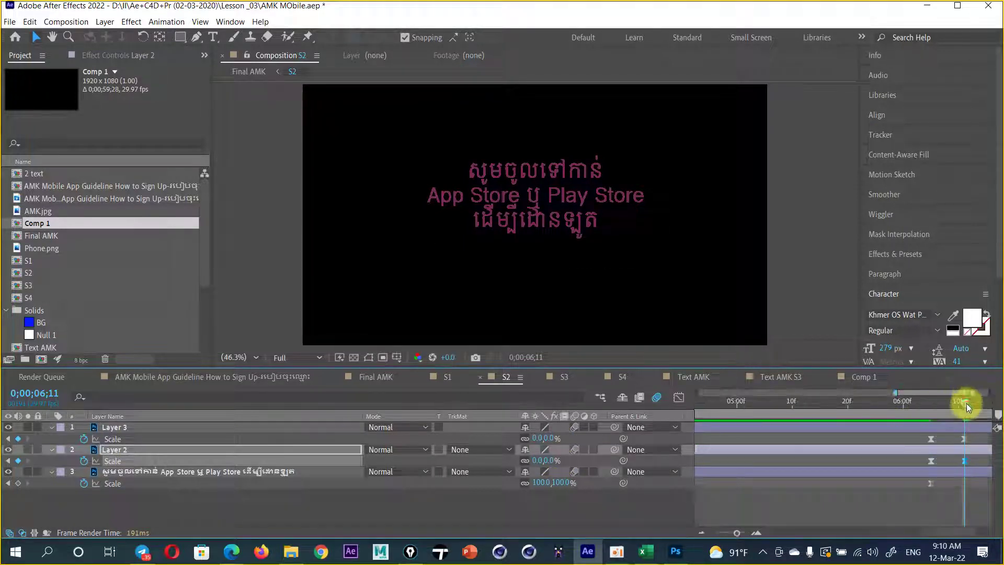
pyautogui.moveTo(964, 403)
pyautogui.mouseDown()
pyautogui.moveTo(930, 414)
pyautogui.moveTo(967, 406)
pyautogui.mouseUp()
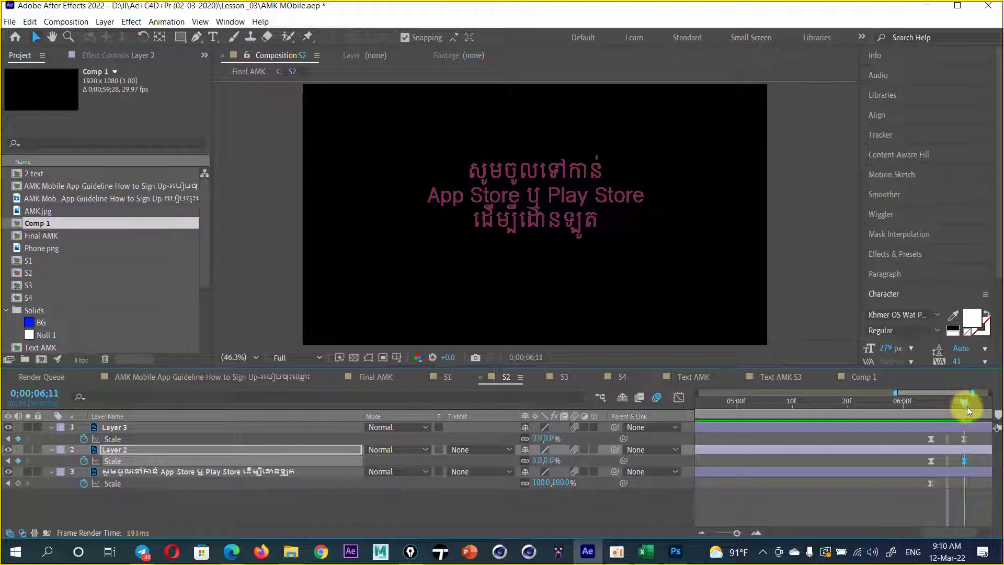
# - Set the Khmer headline layer's Scale to 0% at 6;11 and scrub back through the shrink
pyautogui.click(557, 482)
pyautogui.write('0')
pyautogui.click(786, 477)
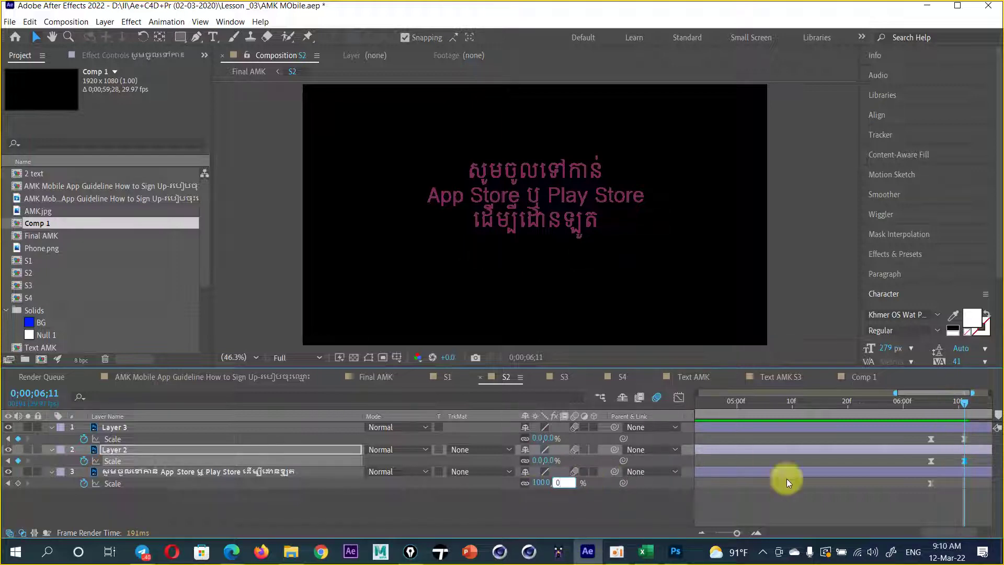
pyautogui.moveTo(960, 400); pyautogui.dragTo(933, 409)
pyautogui.click(970, 484)
# - Offset the badge layers' Scale keyframes so their shrink starts just after the headline's
pyautogui.moveTo(969, 483)
pyautogui.mouseDown()
pyautogui.moveTo(908, 495)
pyautogui.moveTo(917, 487)
pyautogui.mouseUp()
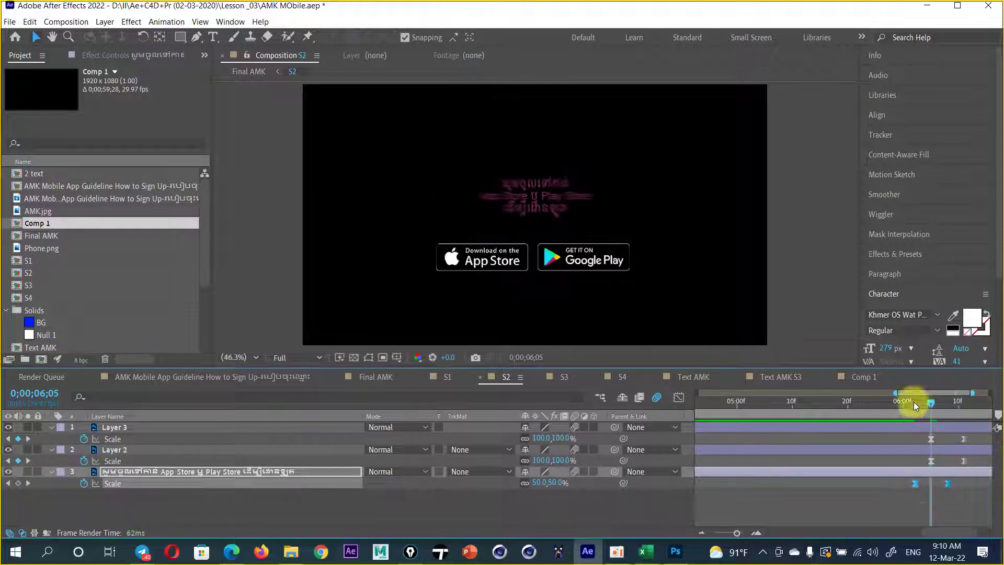
pyautogui.moveTo(908, 404)
pyautogui.mouseDown()
pyautogui.moveTo(943, 403)
pyautogui.moveTo(931, 403)
pyautogui.mouseUp()
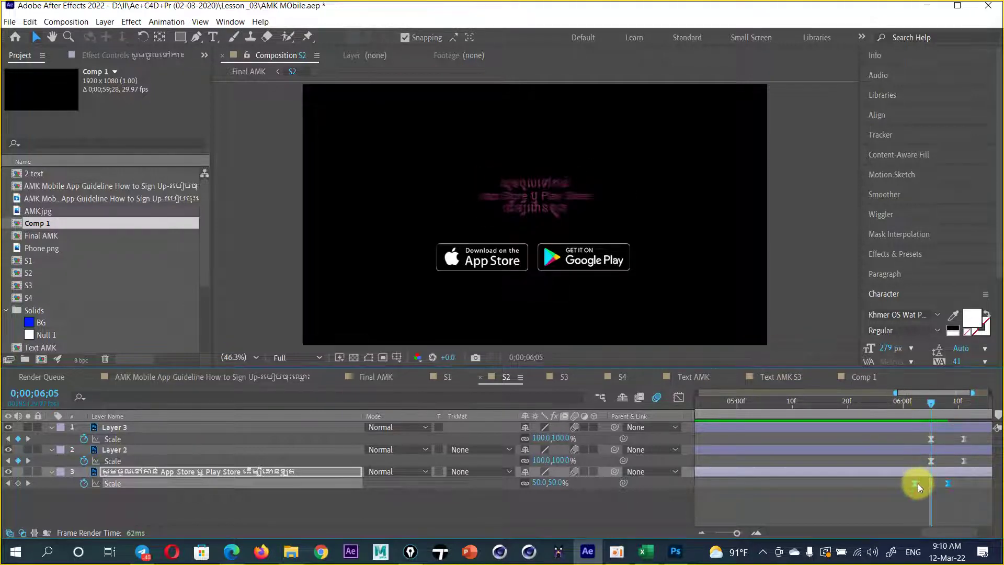
pyautogui.moveTo(975, 434)
pyautogui.mouseDown()
pyautogui.moveTo(917, 466)
pyautogui.moveTo(938, 440)
pyautogui.mouseUp()
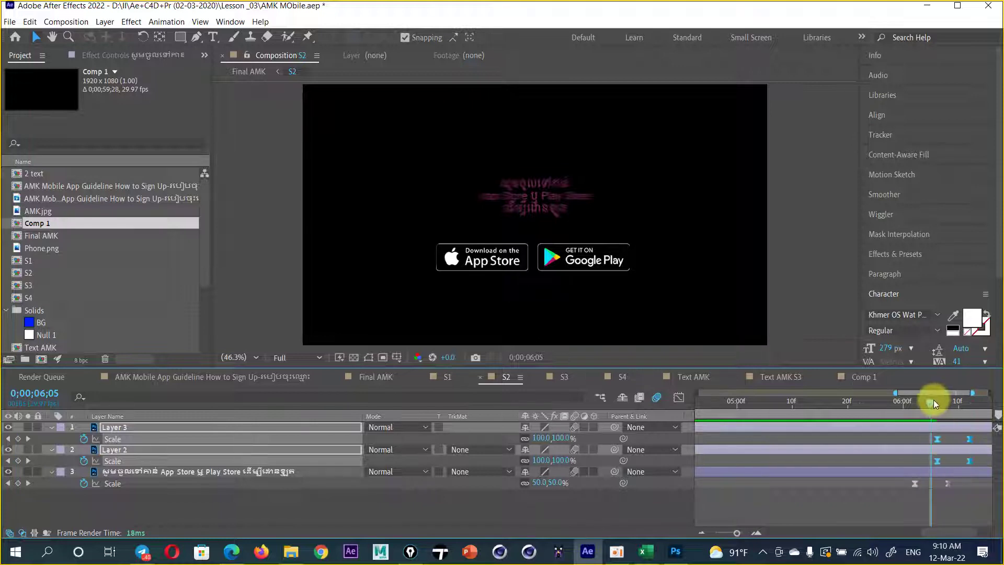
pyautogui.moveTo(930, 401)
pyautogui.mouseDown()
pyautogui.moveTo(897, 410)
pyautogui.moveTo(962, 403)
pyautogui.moveTo(912, 415)
pyautogui.moveTo(956, 414)
pyautogui.mouseUp()
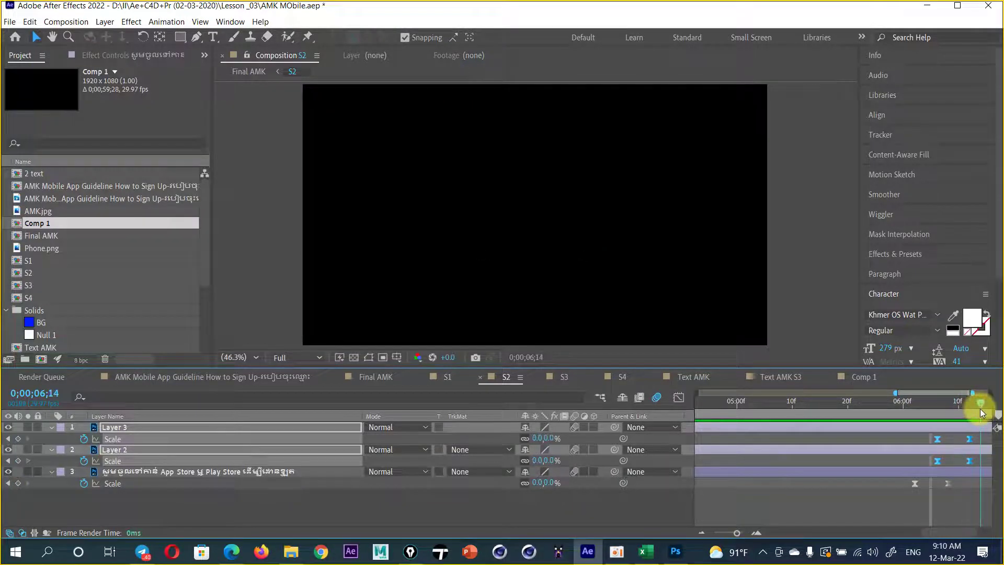
# - In Final AMK, make S3 visible and drag its layer bar to start around 12;10
pyautogui.click(384, 377)
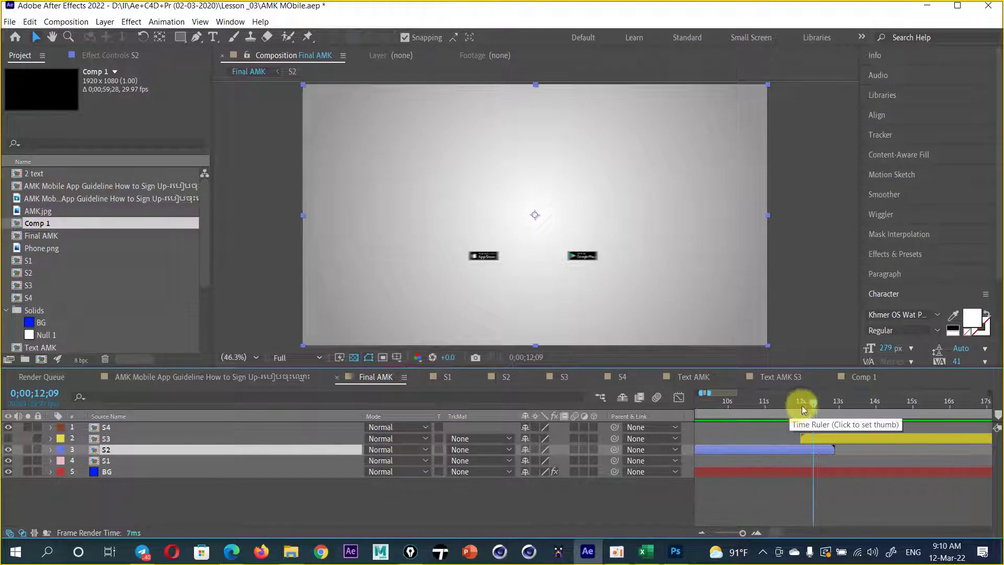
pyautogui.scroll(3, 807, 401)
pyautogui.moveTo(773, 405); pyautogui.dragTo(830, 394)
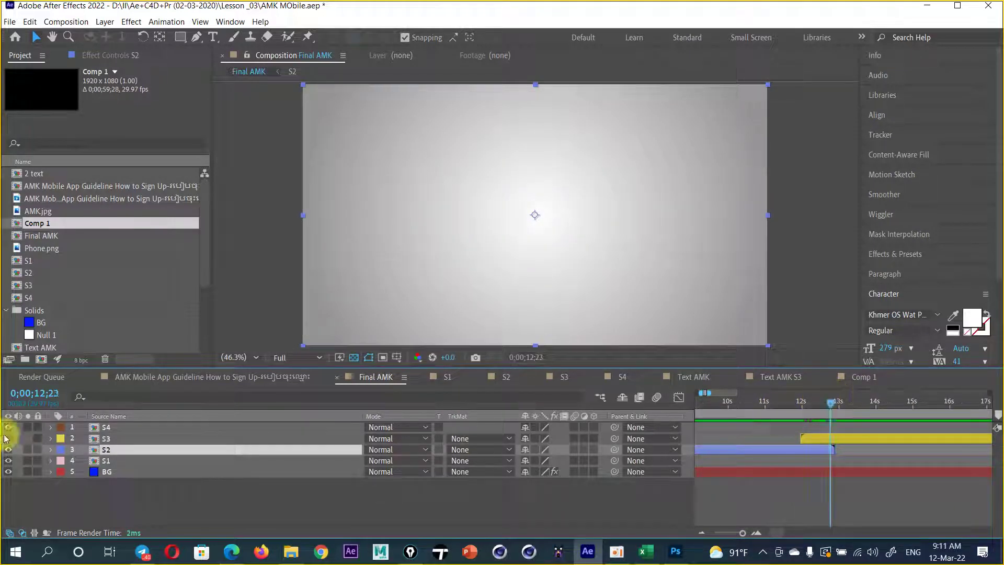
pyautogui.click(8, 438)
pyautogui.click(825, 412)
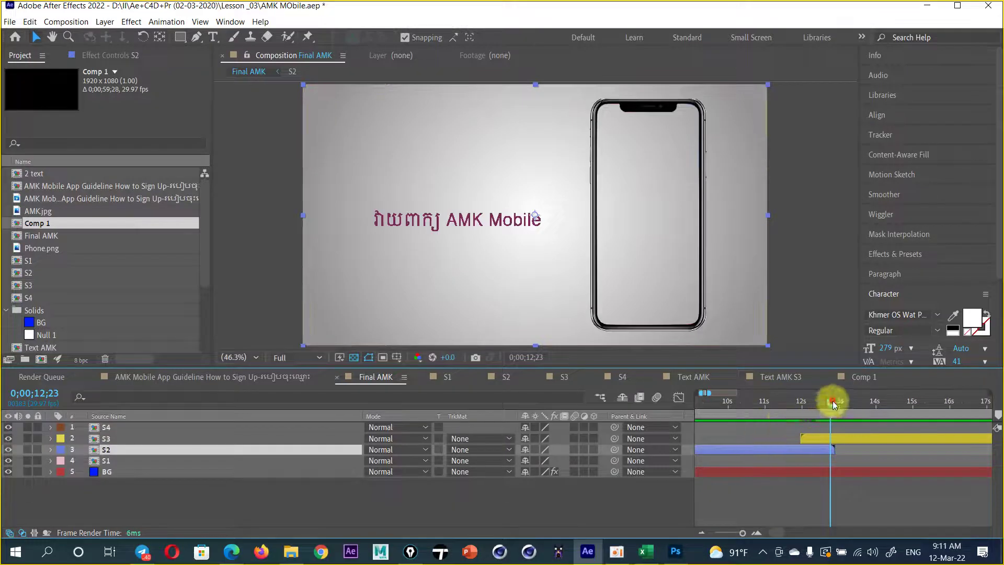
pyautogui.moveTo(833, 404); pyautogui.dragTo(818, 400)
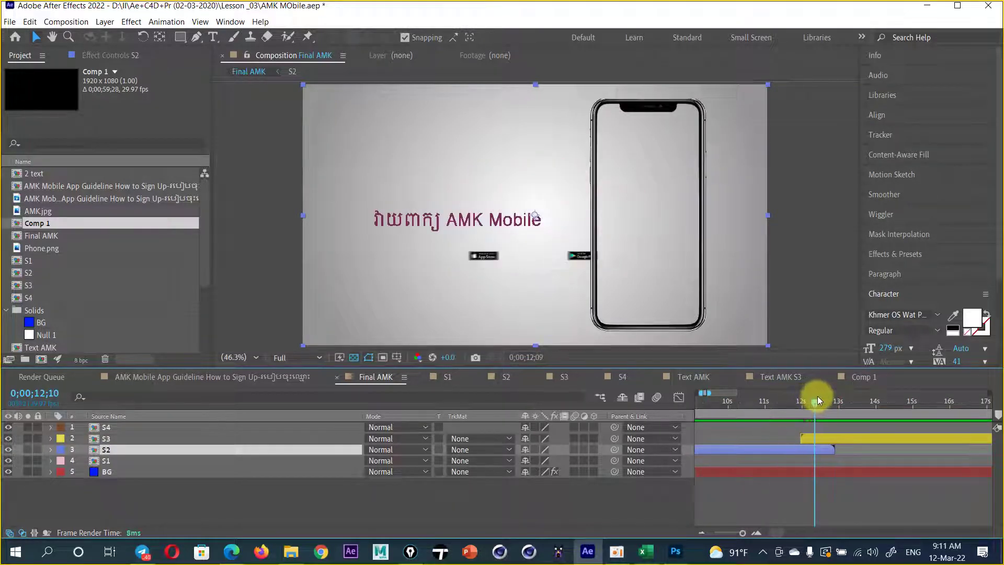
pyautogui.moveTo(836, 438); pyautogui.dragTo(852, 435)
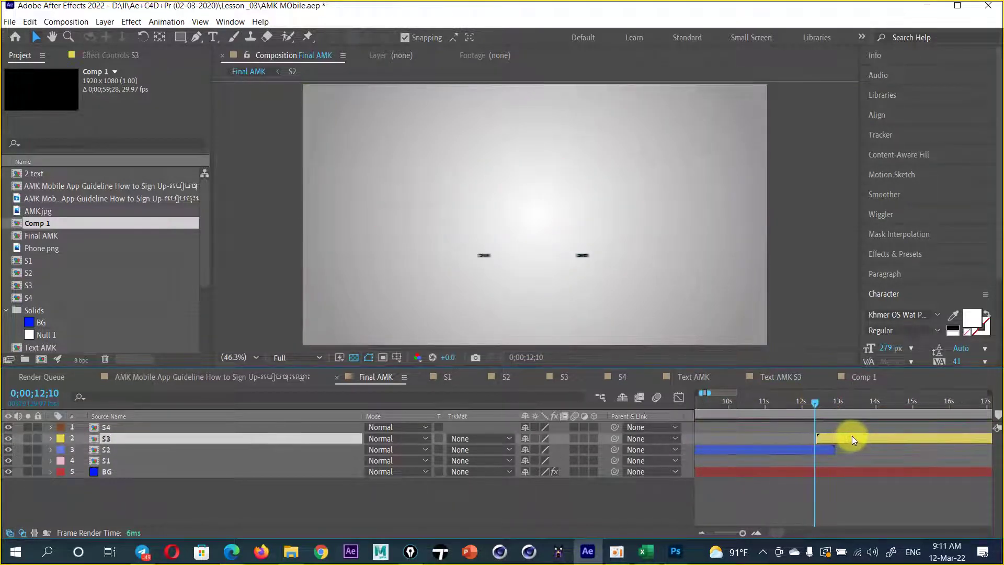
pyautogui.moveTo(814, 400)
pyautogui.mouseDown()
pyautogui.moveTo(831, 397)
pyautogui.moveTo(802, 398)
pyautogui.mouseUp()
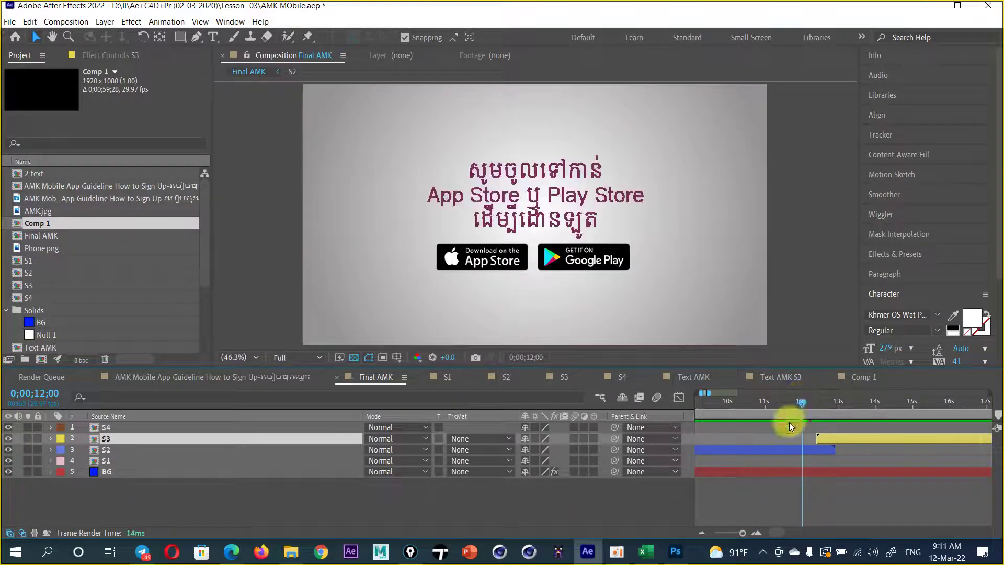
pyautogui.scroll(-5, 790, 410)
pyautogui.scroll(3, 786, 408)
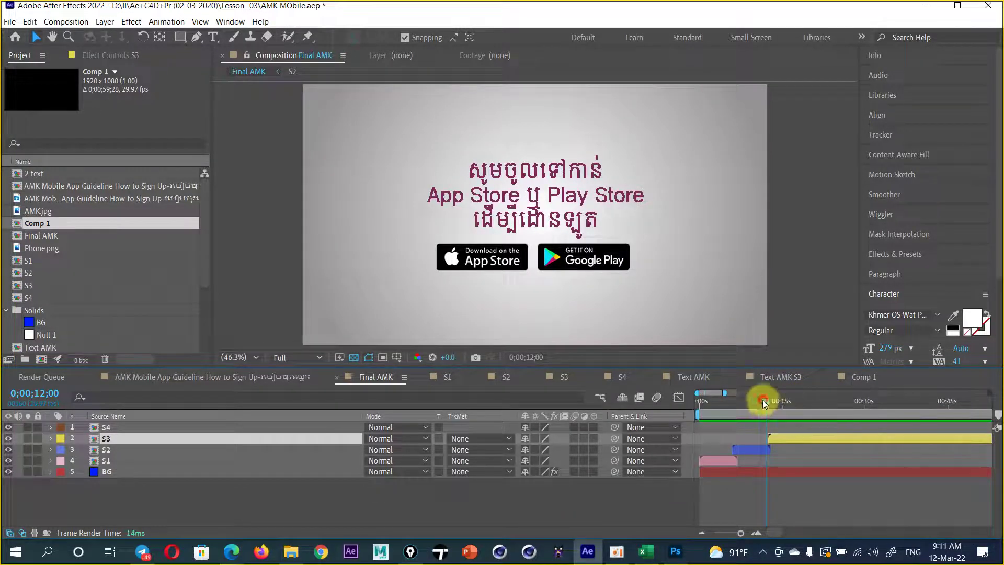
pyautogui.moveTo(762, 400); pyautogui.dragTo(636, 405)
pyautogui.scroll(-2, 685, 420)
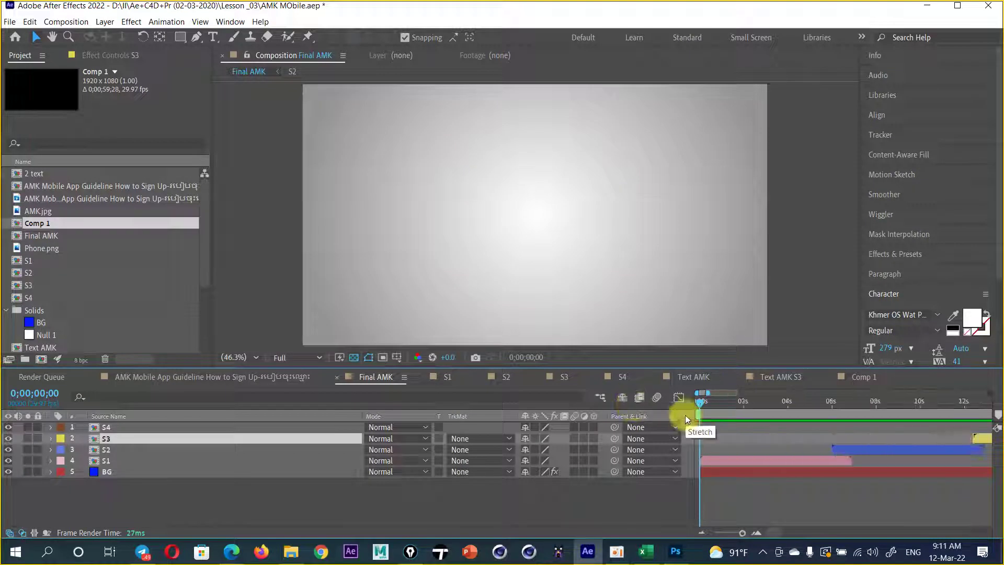
pyautogui.scroll(-2, 778, 429)
pyautogui.scroll(-3, 780, 432)
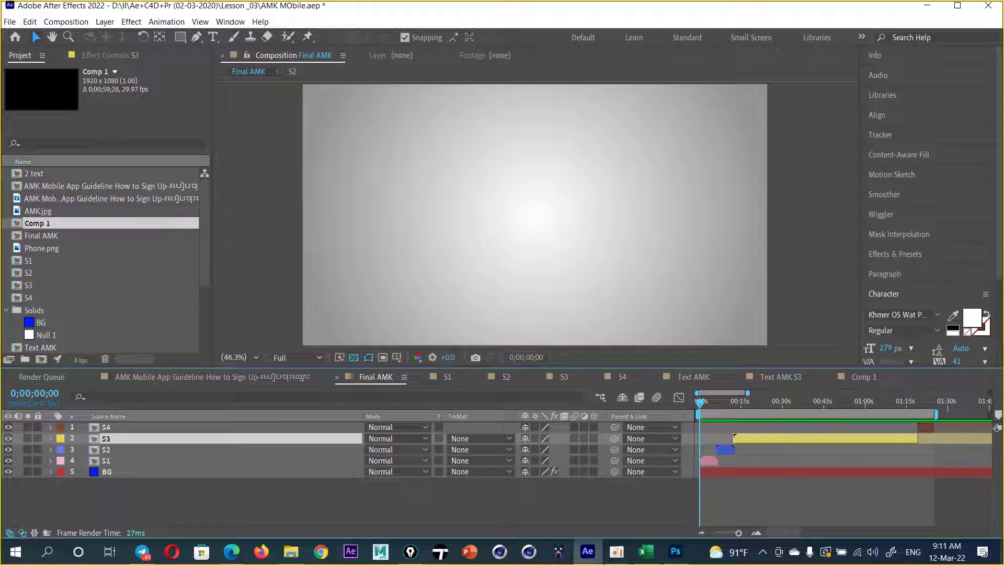
pyautogui.hotkey('alt', 'Tab')
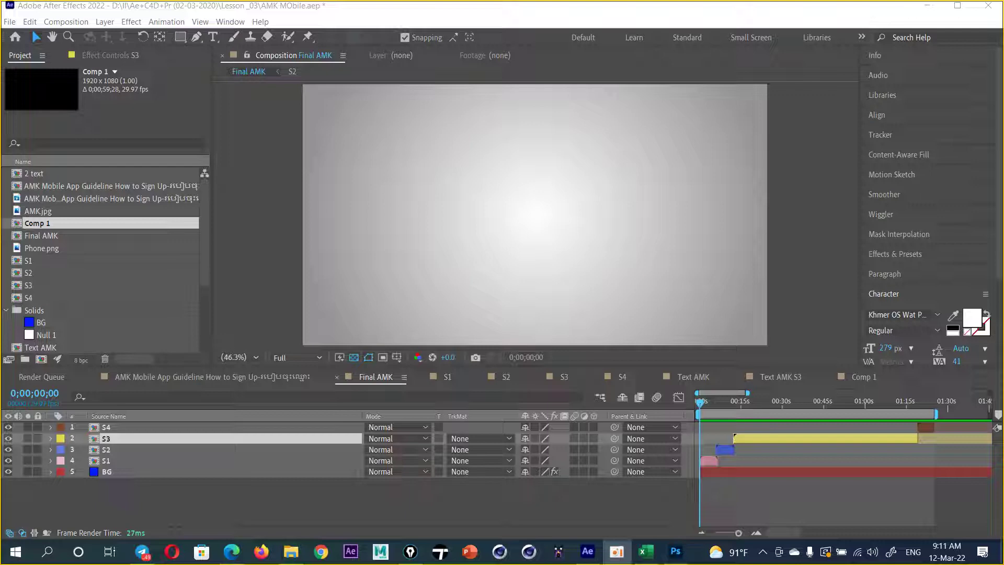
pyautogui.click(710, 406)
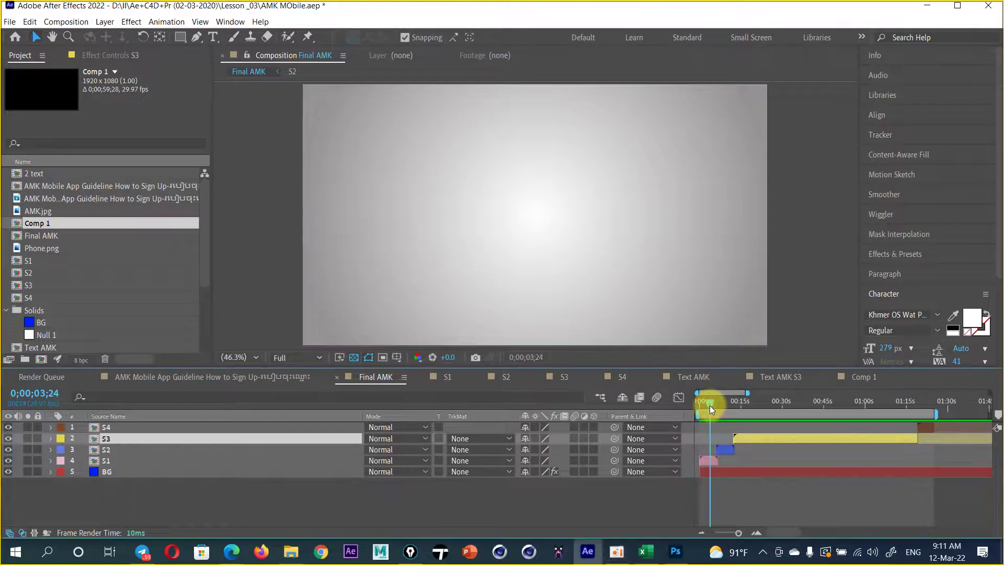
pyautogui.moveTo(710, 401); pyautogui.dragTo(723, 402)
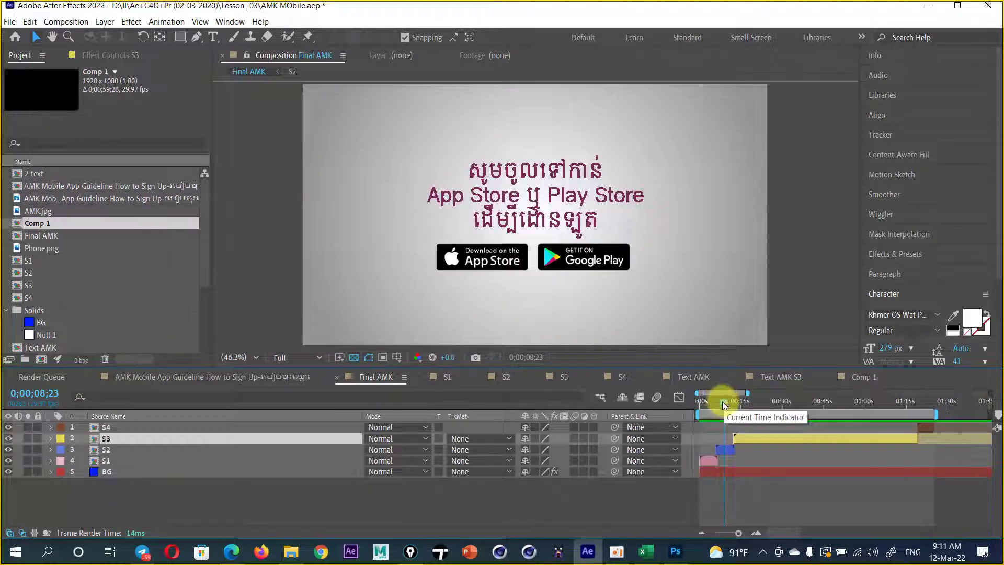
pyautogui.click(9, 272)
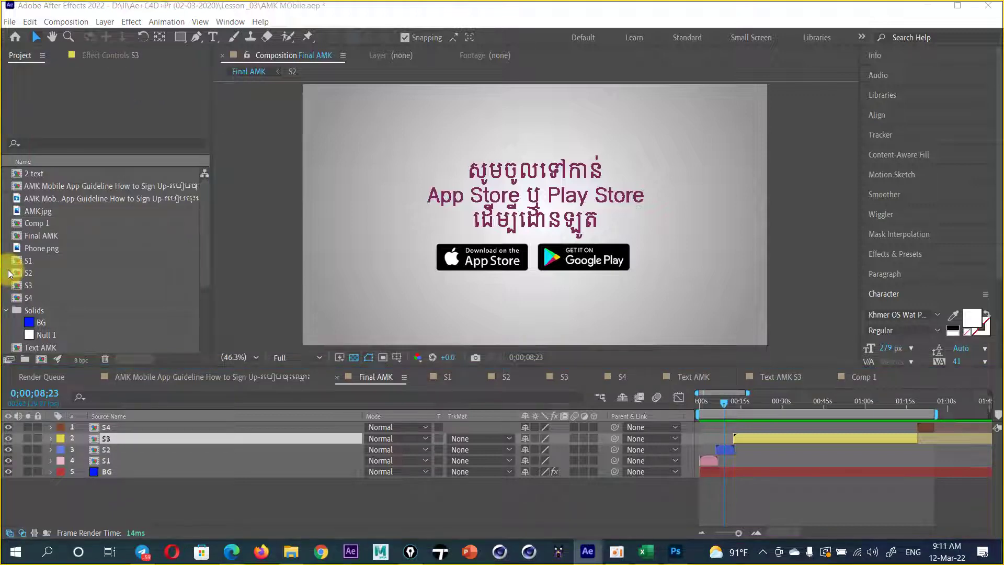
# - In the Import File window, select Text AMK S3.psd from the Lesson_03 folder
pyautogui.doubleClick(10, 273)
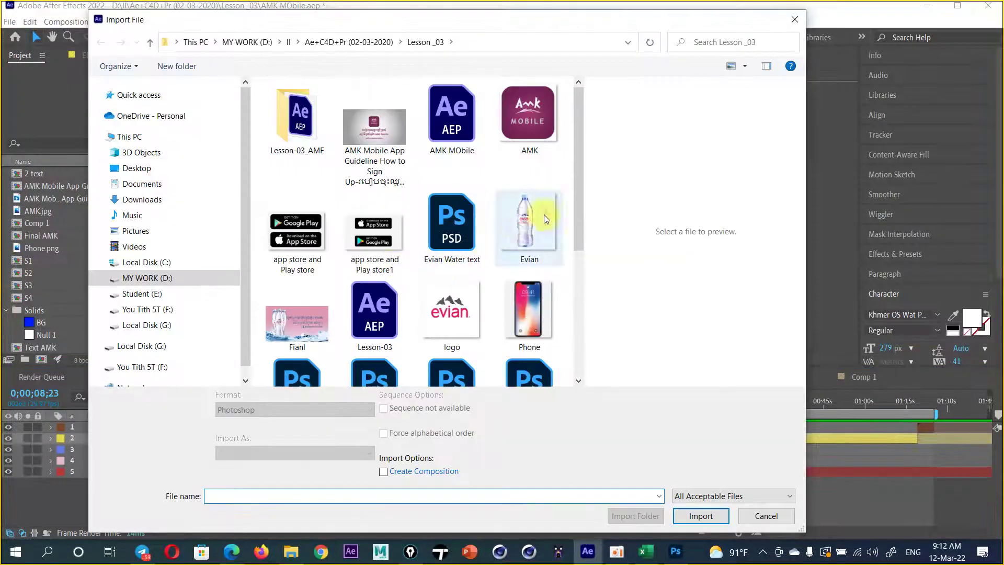
pyautogui.moveTo(577, 164); pyautogui.dragTo(576, 212)
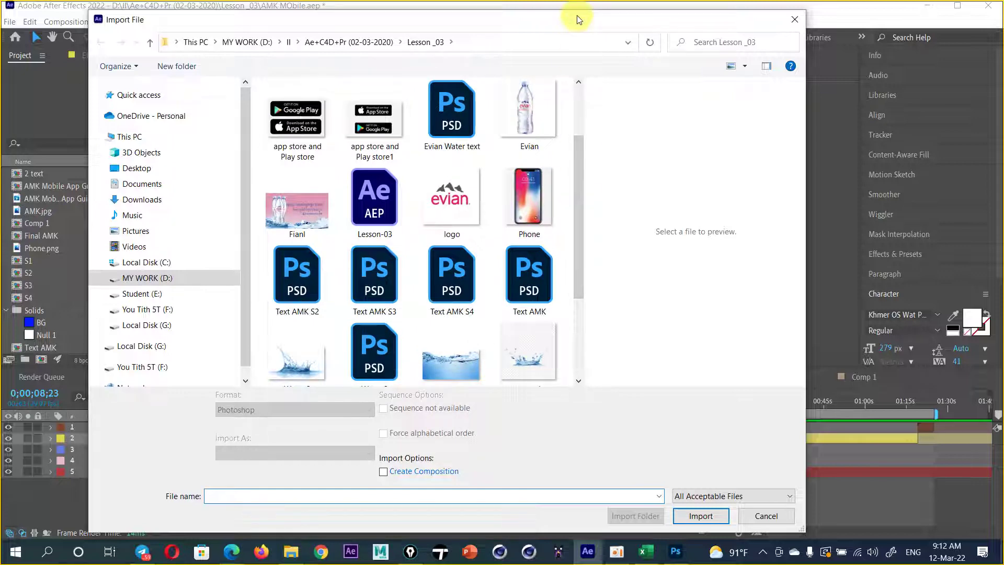
pyautogui.moveTo(577, 17)
pyautogui.mouseDown()
pyautogui.moveTo(630, 372)
pyautogui.moveTo(697, 460)
pyautogui.mouseUp()
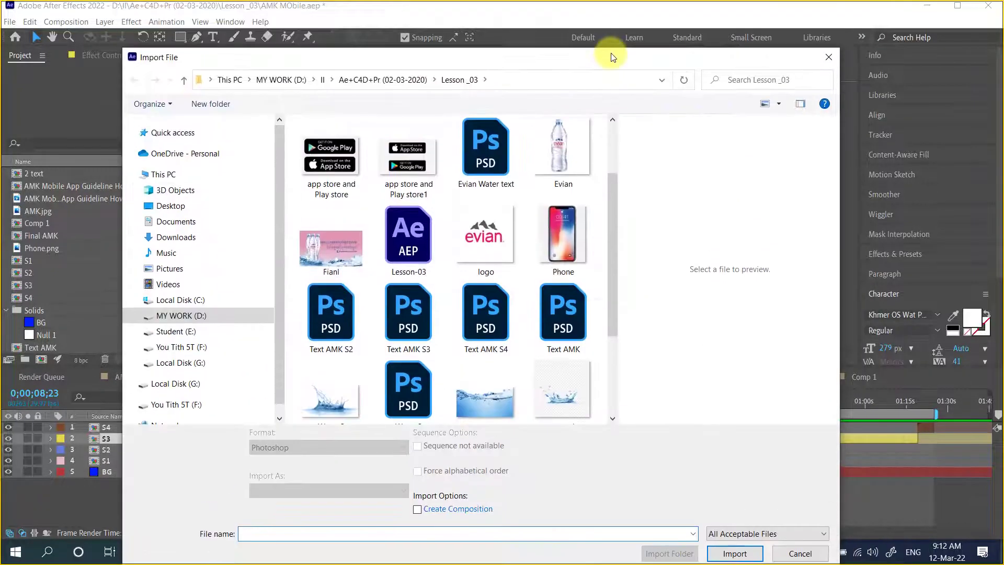
pyautogui.moveTo(697, 460); pyautogui.dragTo(611, 57)
pyautogui.scroll(-2, 529, 174)
pyautogui.scroll(5, 471, 313)
pyautogui.scroll(-5, 413, 368)
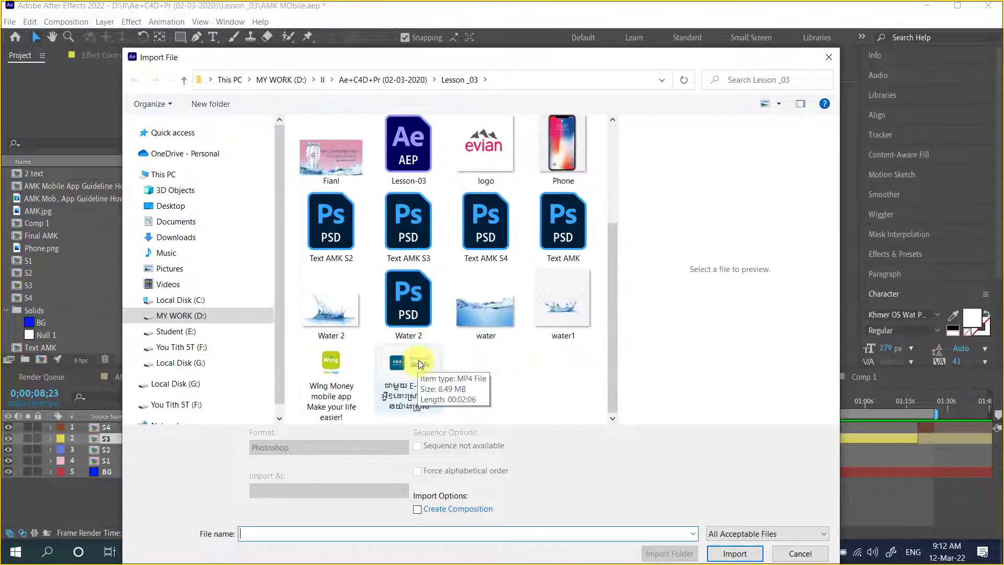
pyautogui.click(413, 221)
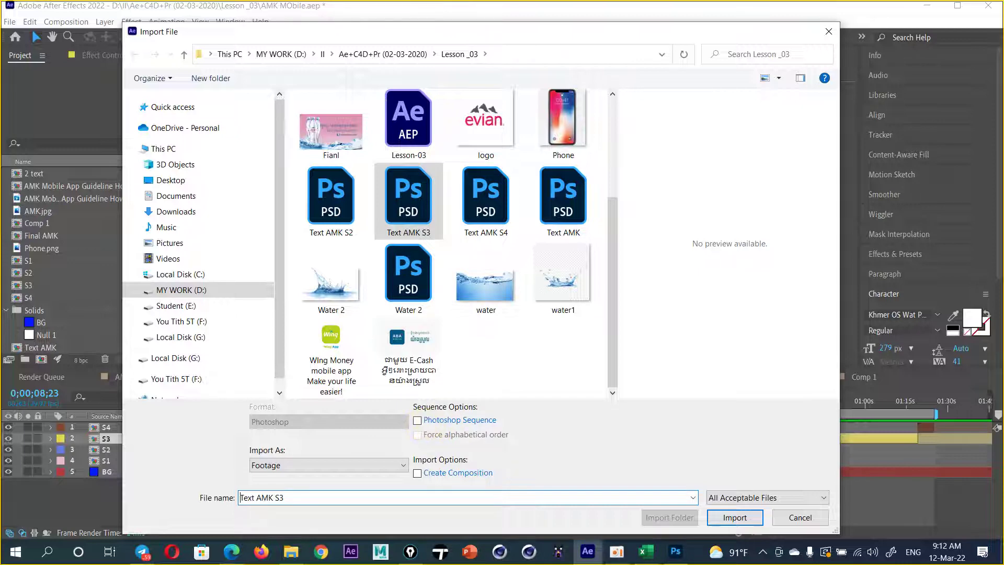
# - Import Text AMK S3.psd to bring up its Photoshop import options
pyautogui.moveTo(745, 401); pyautogui.dragTo(821, 482)
pyautogui.press('e')
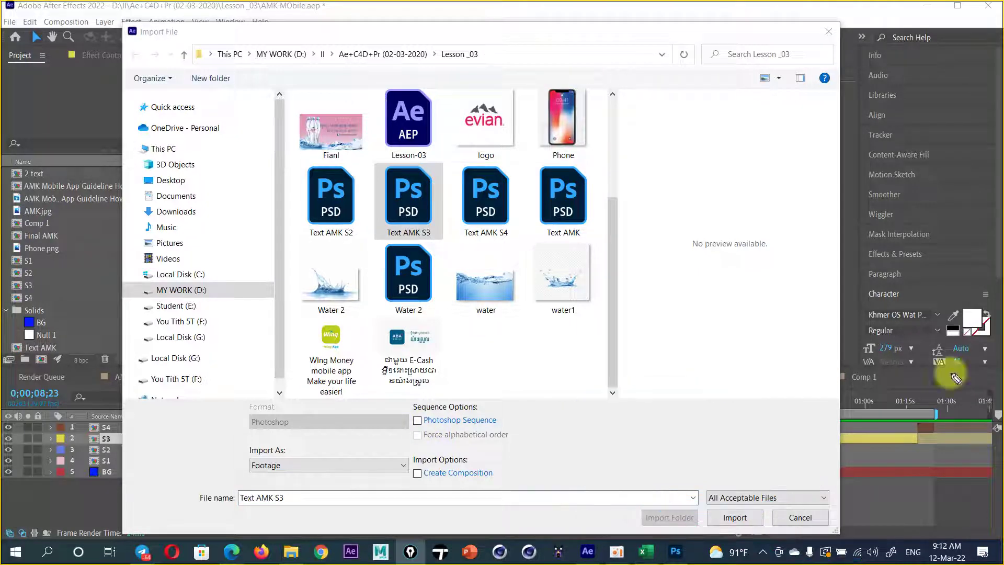
pyautogui.moveTo(430, 410); pyautogui.dragTo(564, 429)
pyautogui.moveTo(564, 387); pyautogui.dragTo(524, 459)
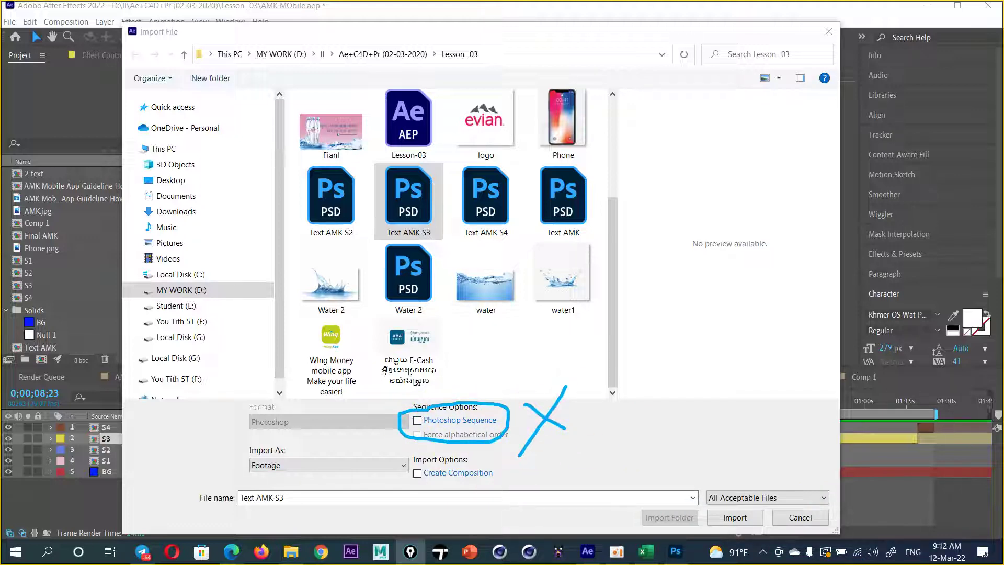
pyautogui.press('Escape')
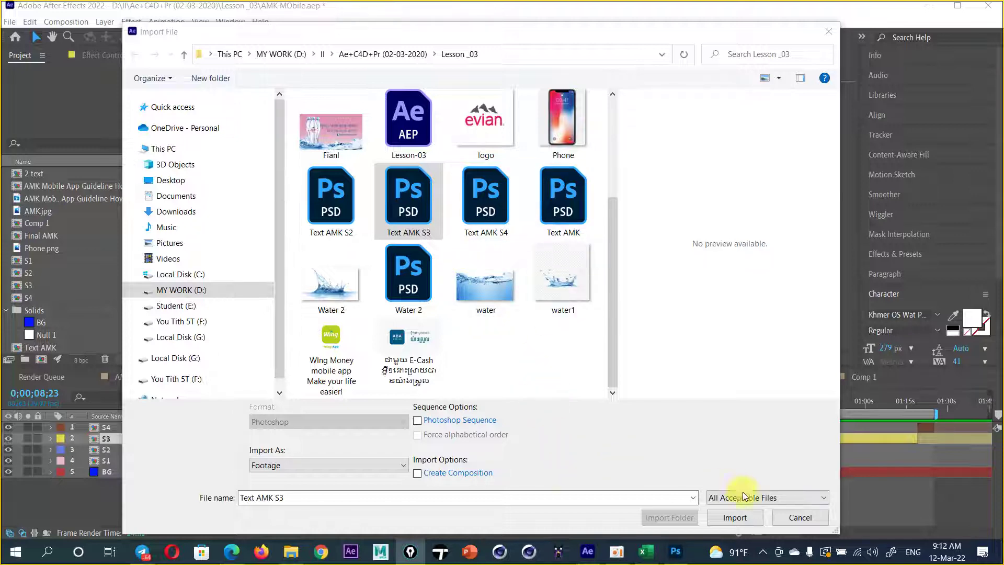
pyautogui.click(737, 522)
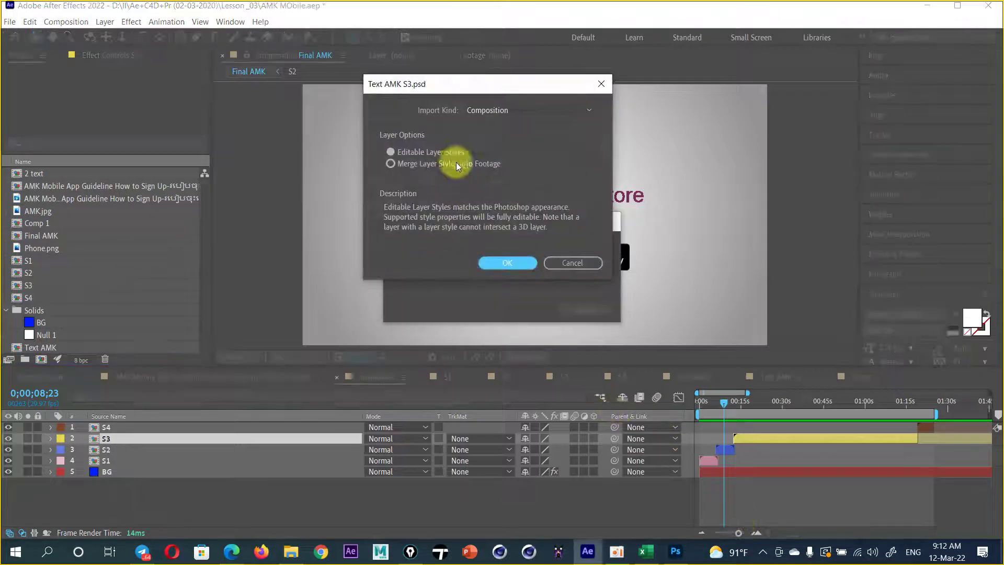
# - Try Footage and the layer options, settling on Composition with Editable Layer Styles
pyautogui.click(485, 110)
pyautogui.click(489, 100)
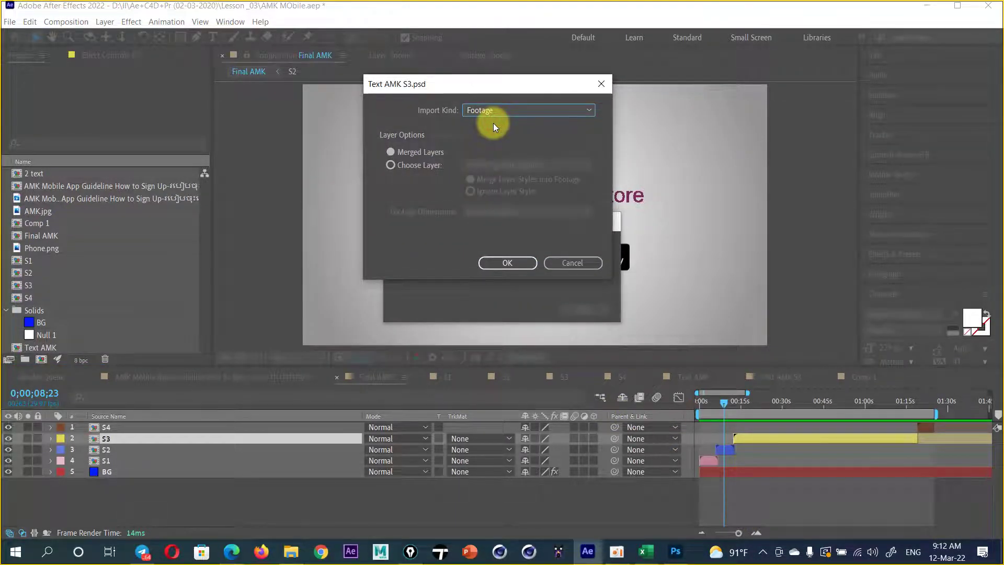
pyautogui.click(491, 109)
pyautogui.click(500, 137)
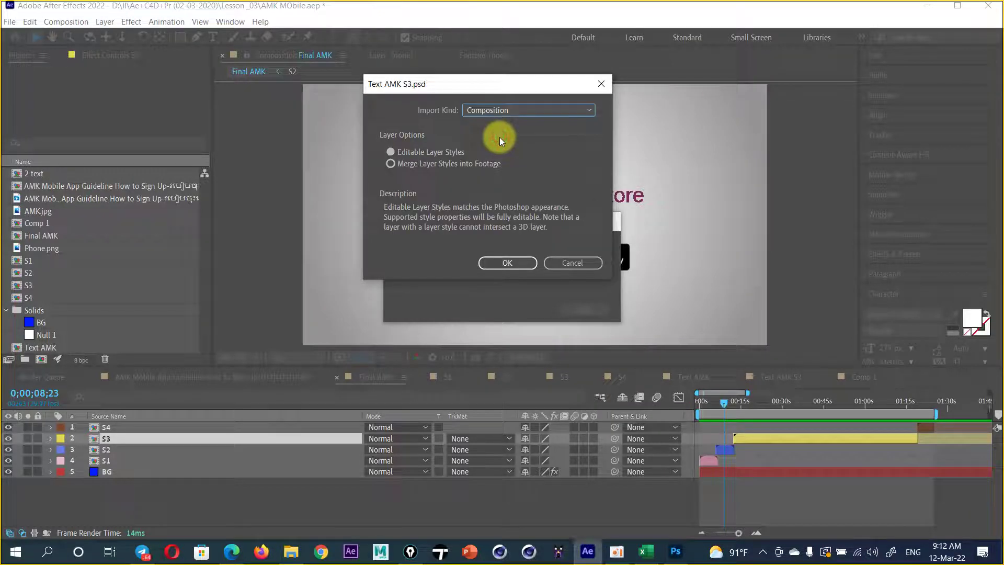
pyautogui.click(454, 164)
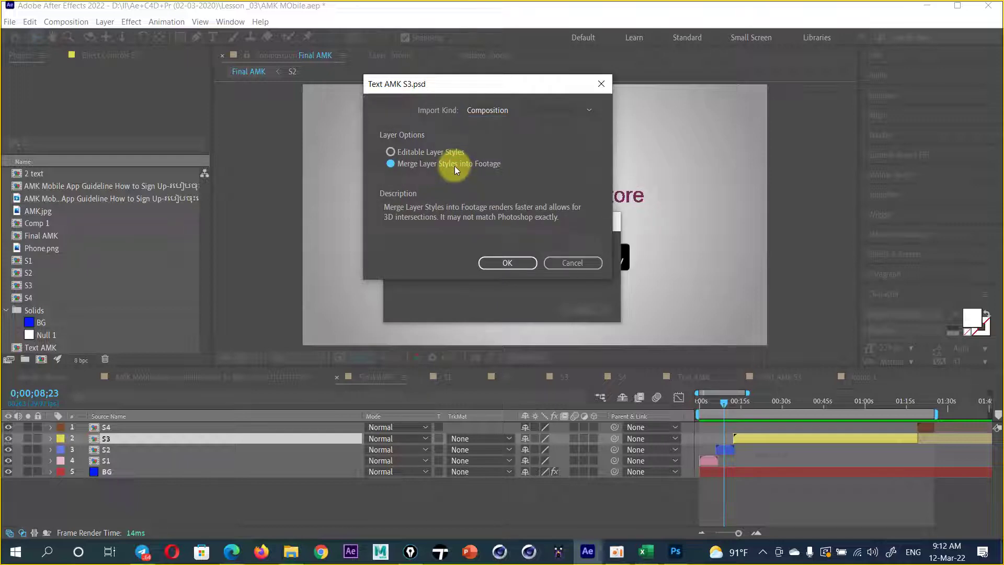
pyautogui.click(451, 150)
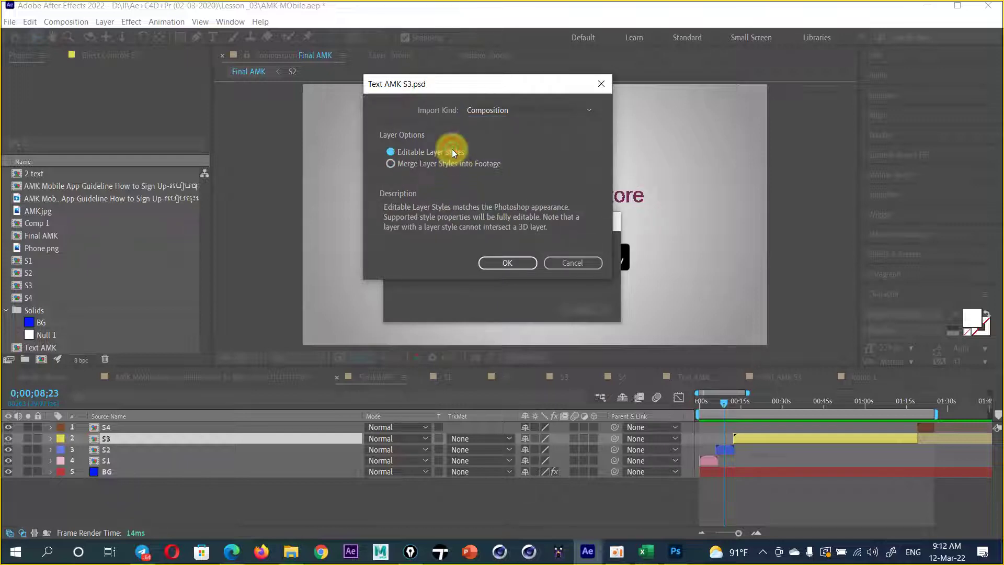
pyautogui.click(675, 552)
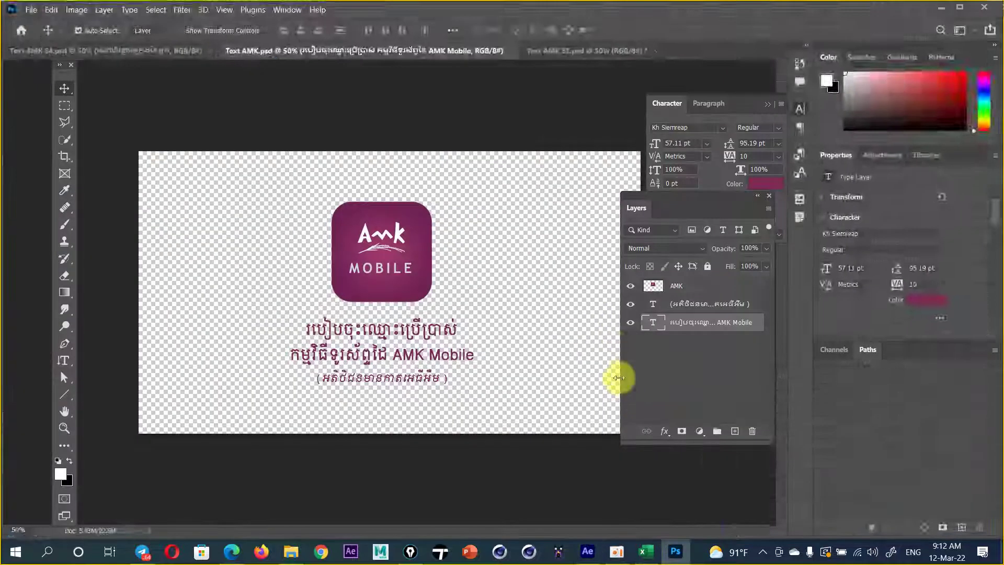
# - In Photoshop, open the Text AMK title layer's Blending Options, then return to After Effects
pyautogui.click(665, 432)
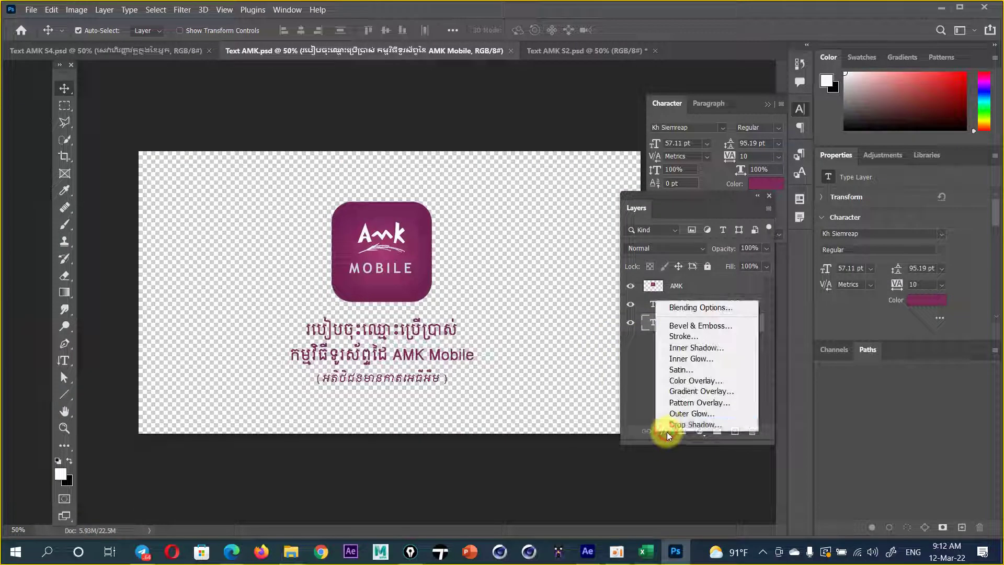
pyautogui.click(711, 307)
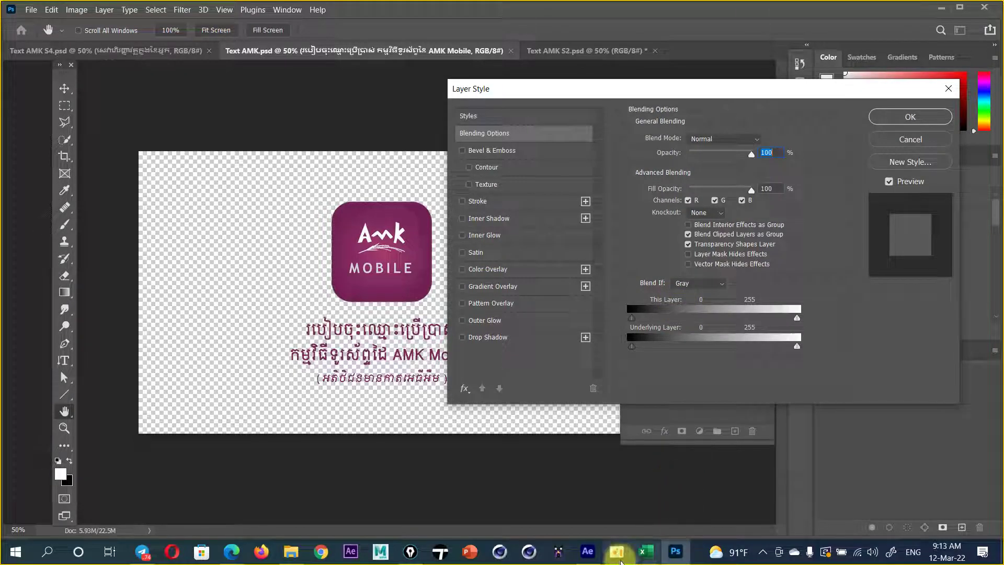
pyautogui.click(586, 553)
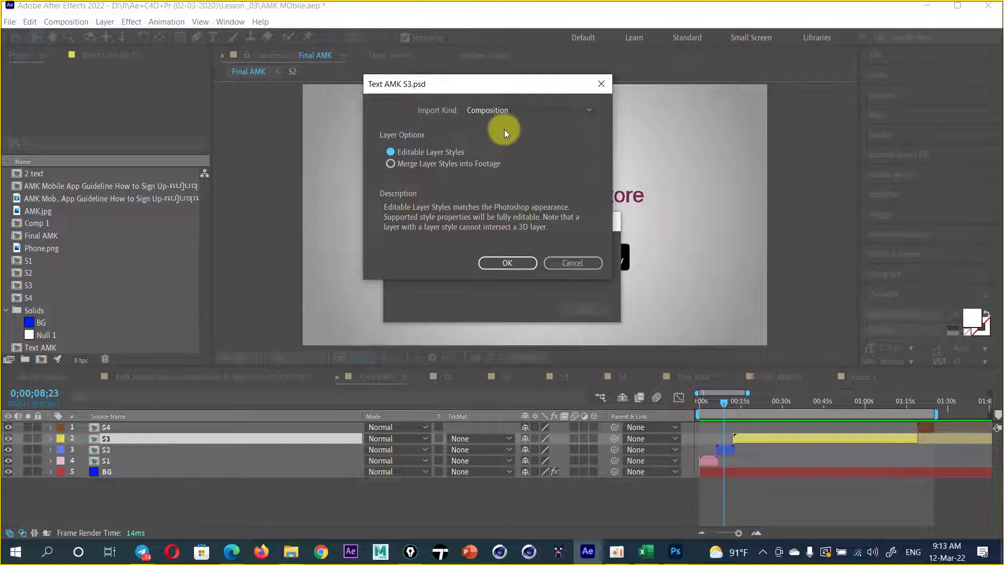
# - Confirm the Text AMK S3.psd import with Composition as the import kind
pyautogui.click(514, 111)
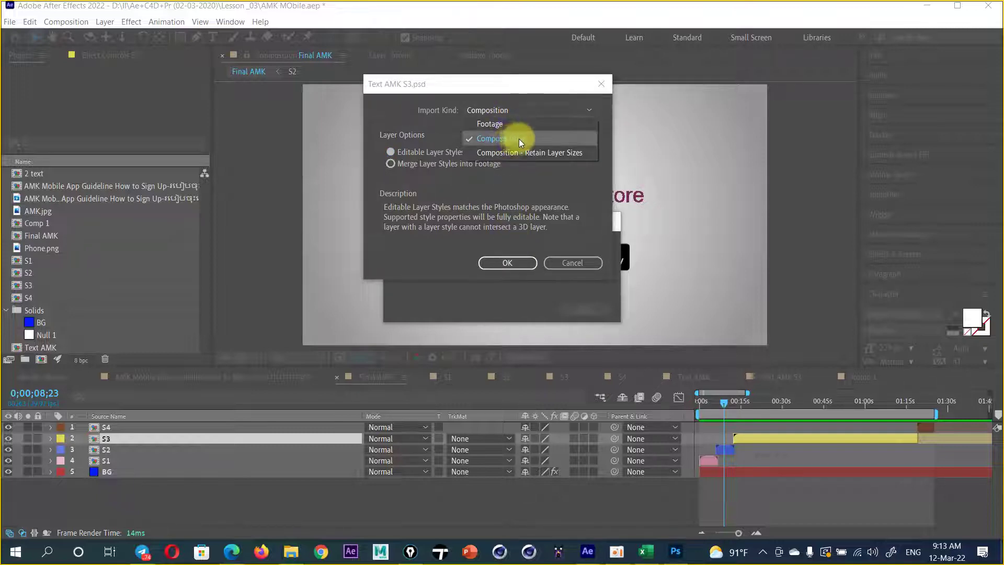
pyautogui.click(519, 139)
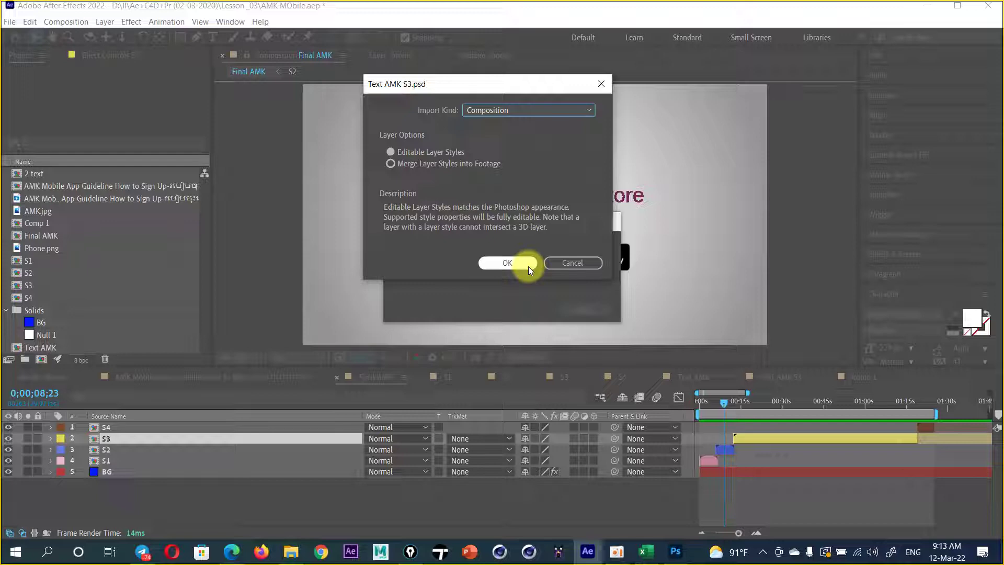
pyautogui.click(581, 257)
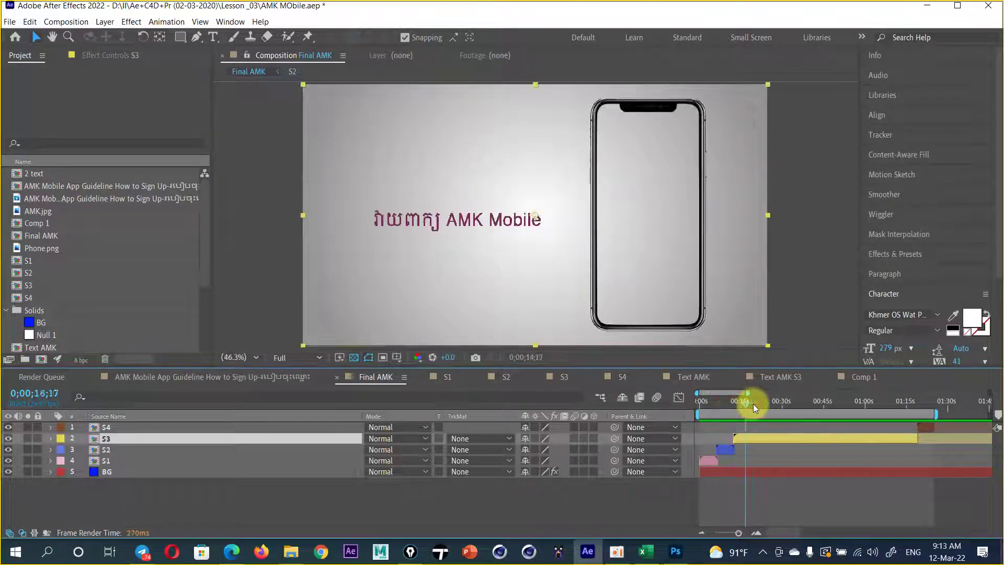
# - Preview Final AMK, extend its work area over the later scenes, and zoom out
pyautogui.moveTo(722, 405)
pyautogui.mouseDown()
pyautogui.moveTo(717, 415)
pyautogui.moveTo(863, 423)
pyautogui.moveTo(983, 414)
pyautogui.moveTo(880, 446)
pyautogui.mouseUp()
pyautogui.click(996, 429)
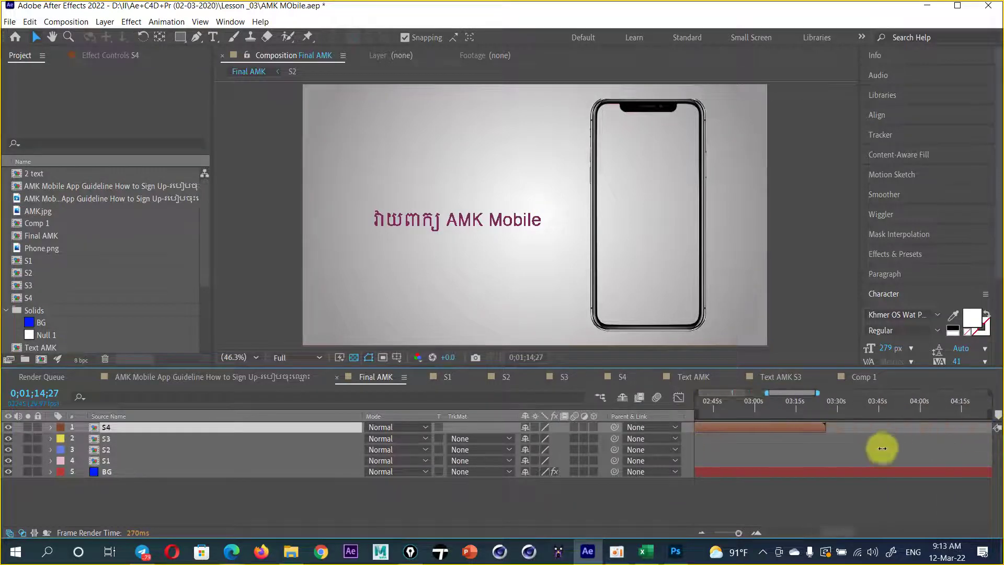
pyautogui.press(';')
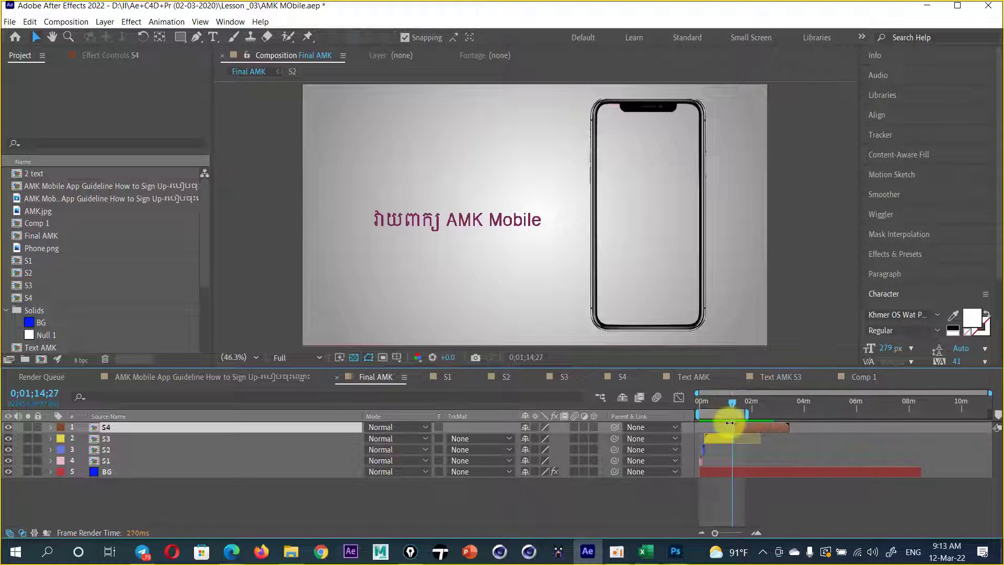
# - Move the time to the S4 logo scene, then switch to the AMK Mobile App Guideline reference comp
pyautogui.click(733, 405)
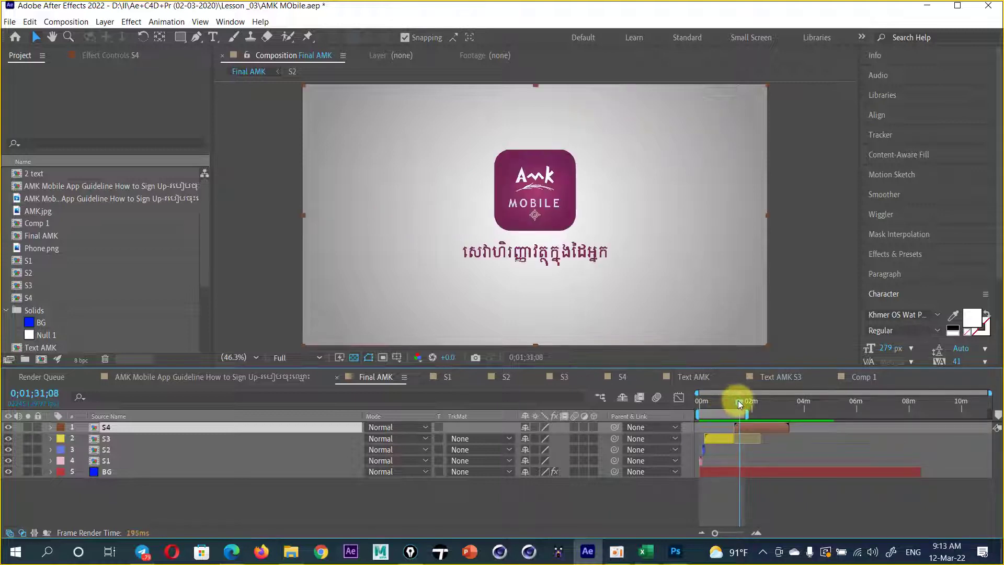
pyautogui.moveTo(734, 405); pyautogui.dragTo(741, 401)
pyautogui.click(220, 378)
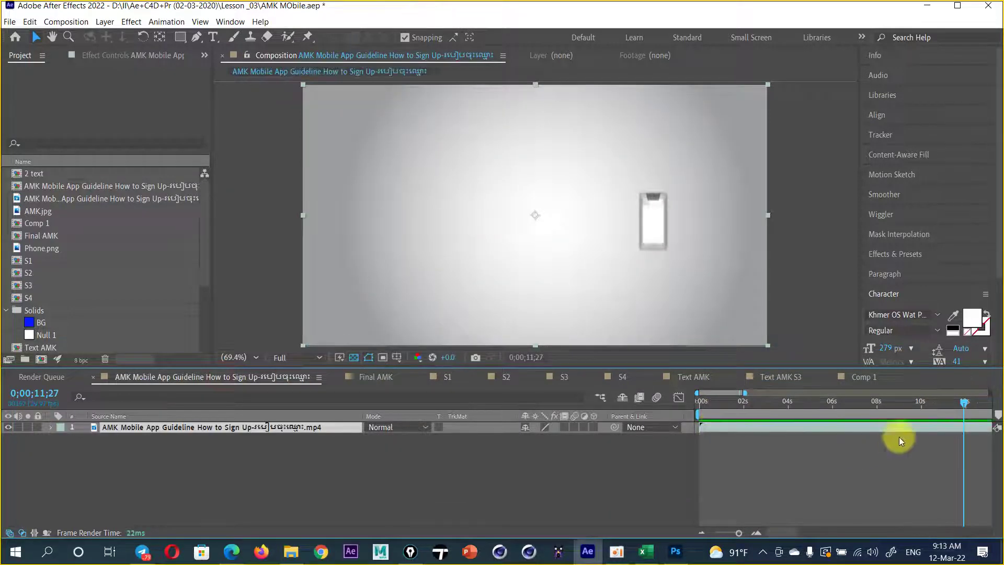
# - Scrub the reference video from the logo and title at 0;00;04;17 to the next shot
pyautogui.click(801, 407)
pyautogui.press('-')
pyautogui.press('-')
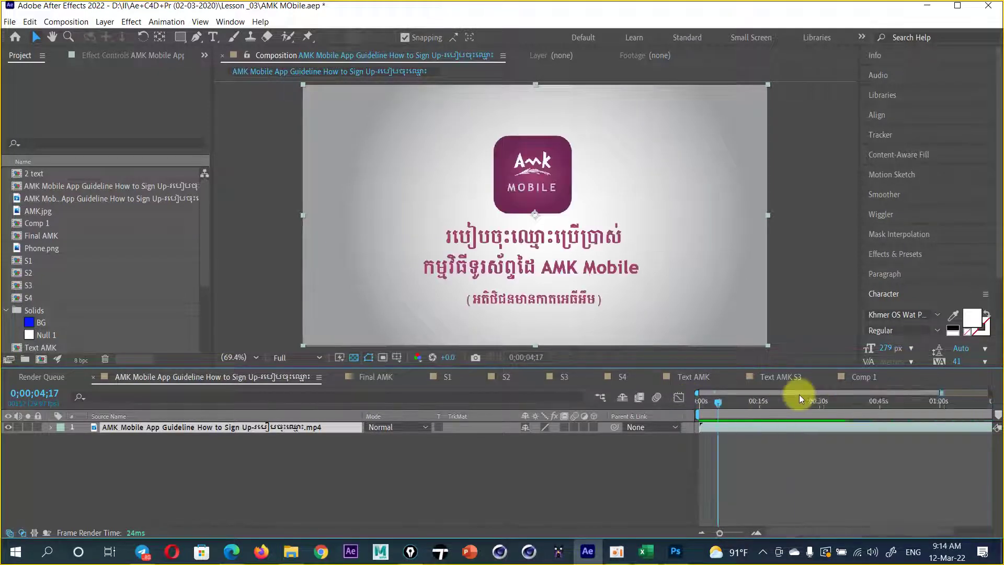
pyautogui.press('-')
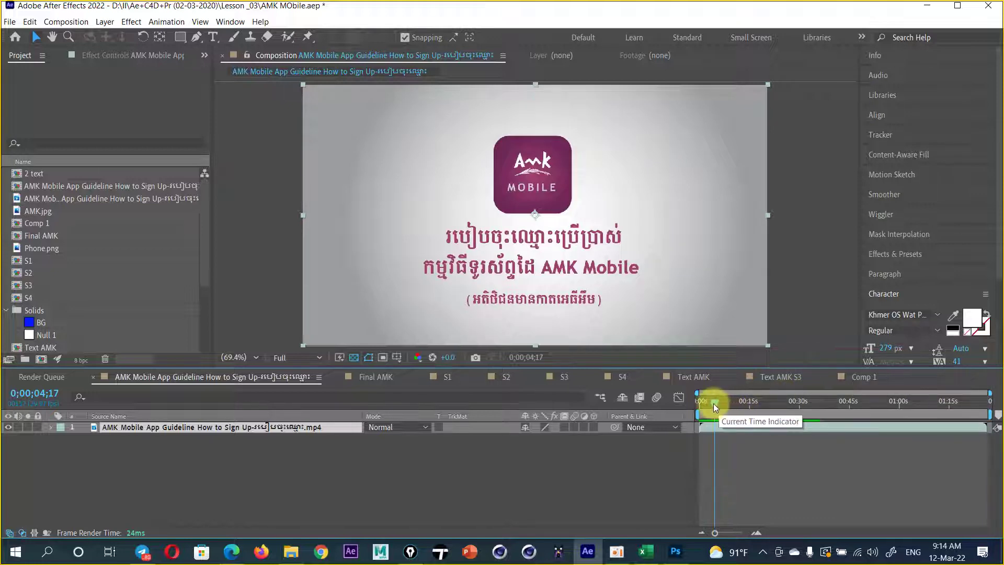
pyautogui.moveTo(713, 401); pyautogui.dragTo(728, 399)
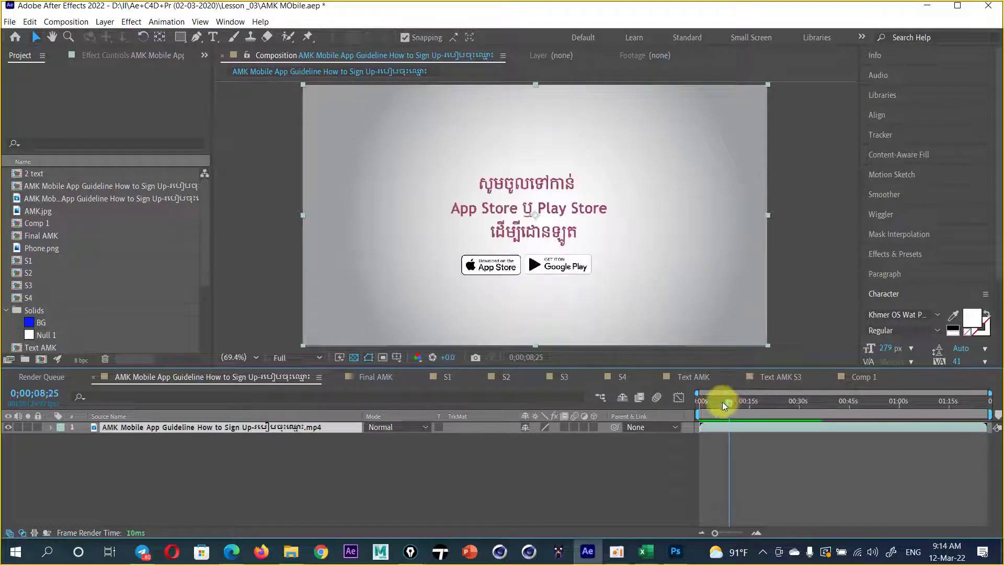
# - Scrub back through the S4 composition to compare it, then return to Final AMK
pyautogui.click(624, 377)
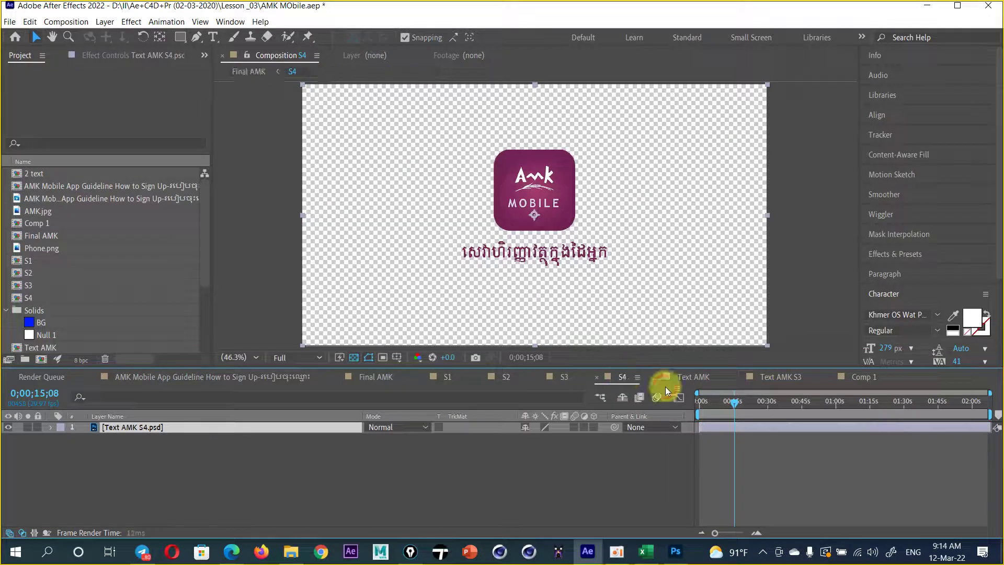
pyautogui.moveTo(735, 401); pyautogui.dragTo(723, 402)
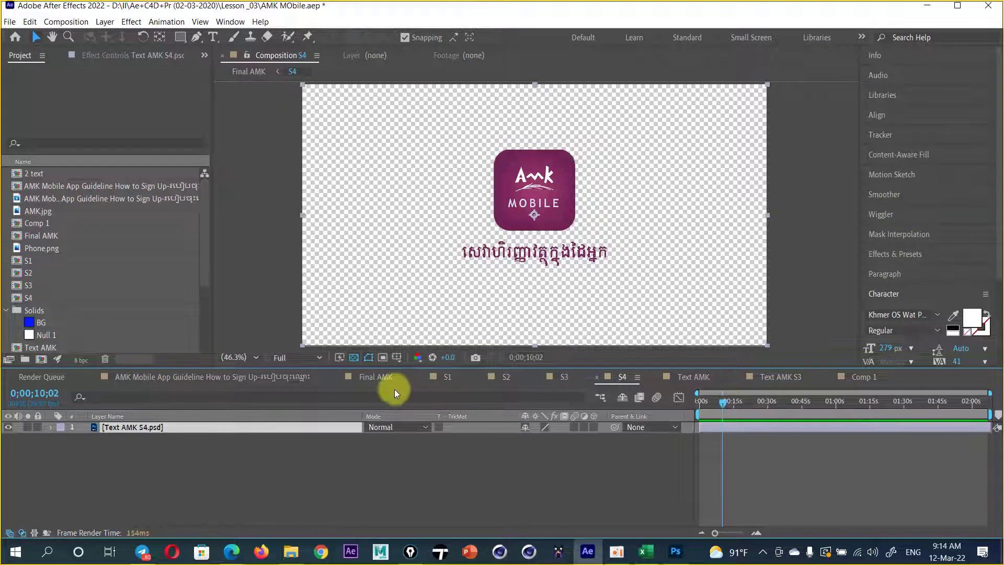
pyautogui.click(380, 376)
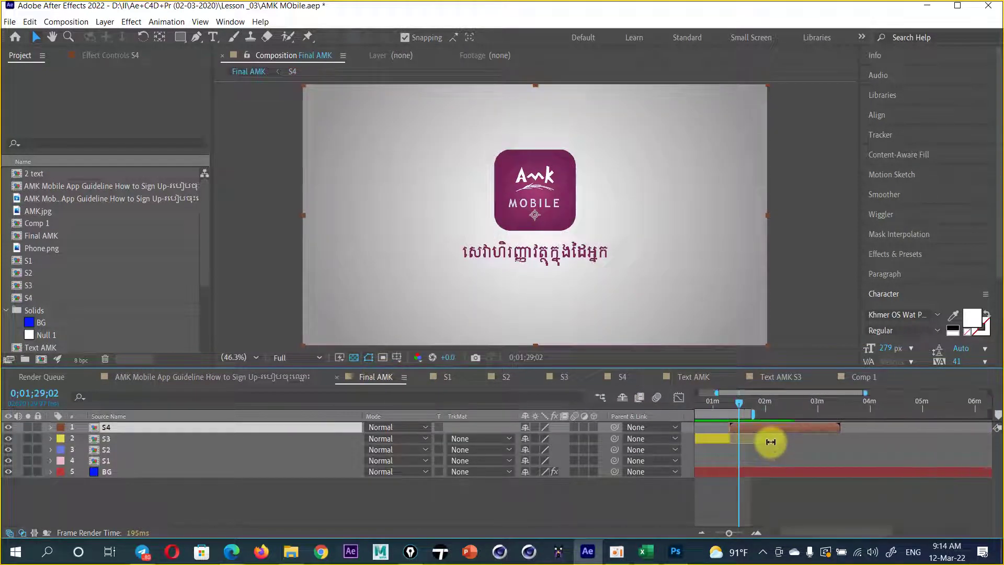